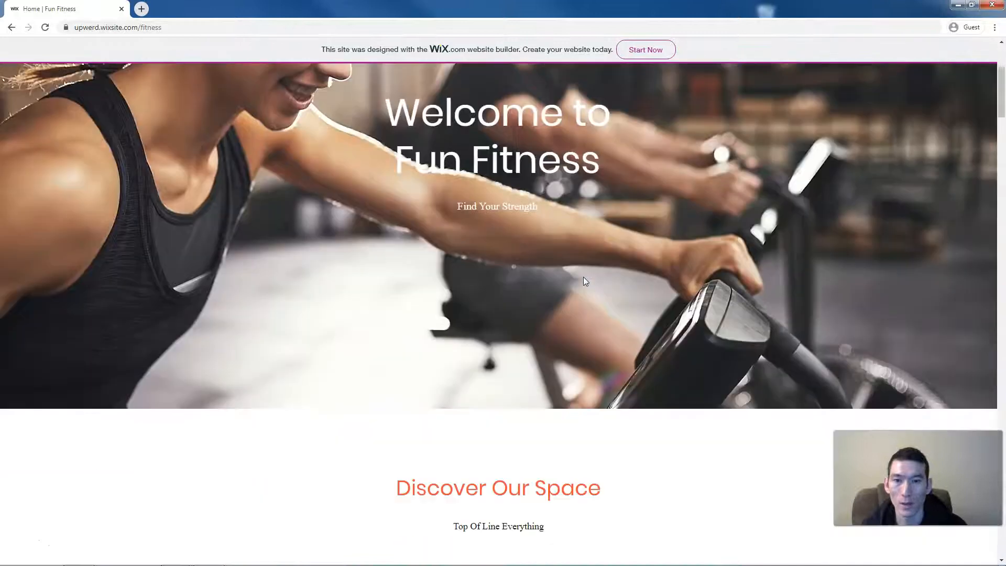
- Scroll the published Fun Fitness site past Discover Our Space and the four class cards to the 13–19 Jan 2020 Schedule
scroll(584, 277, "down", 2)
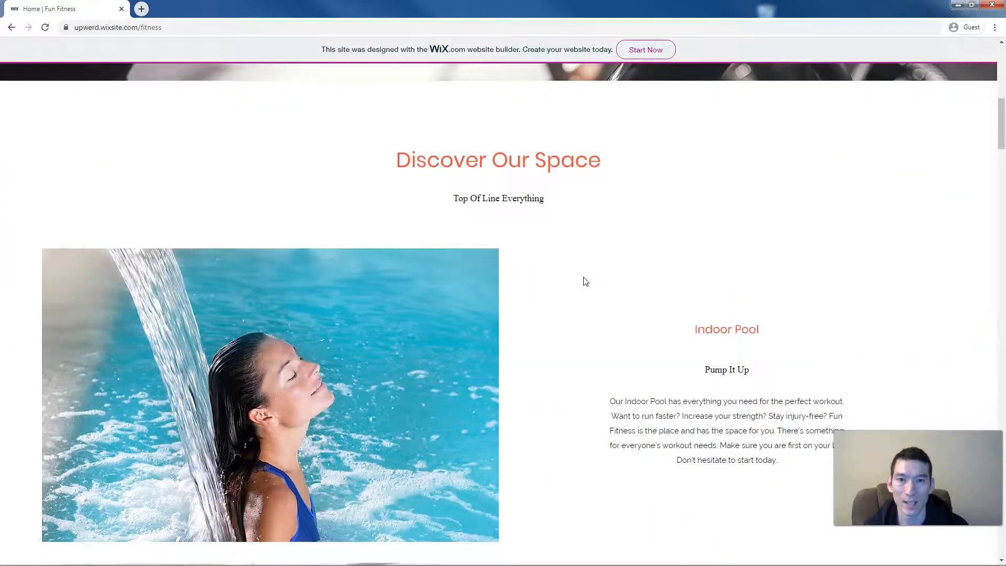
scroll(585, 281, "down", 1)
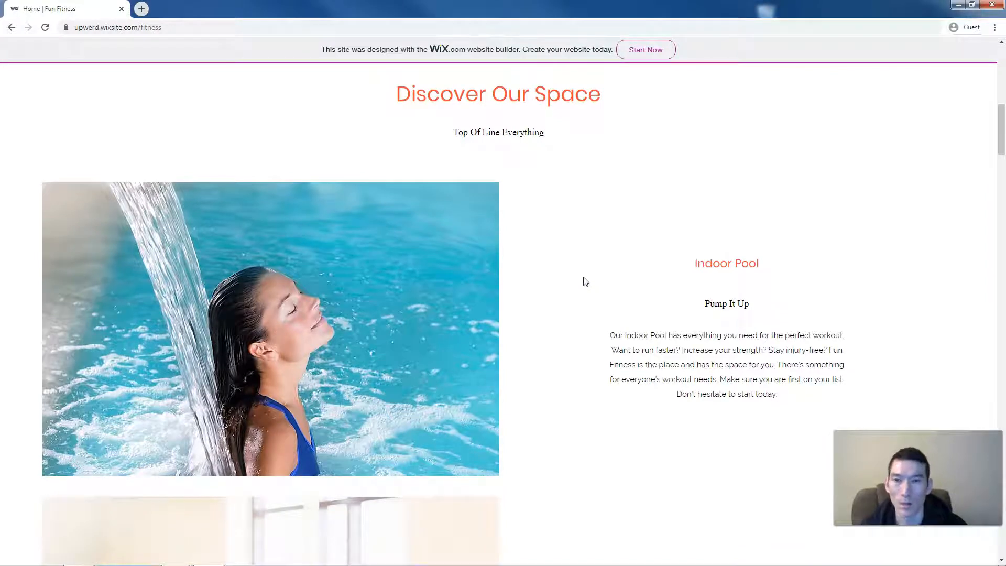
scroll(585, 281, "down", 4)
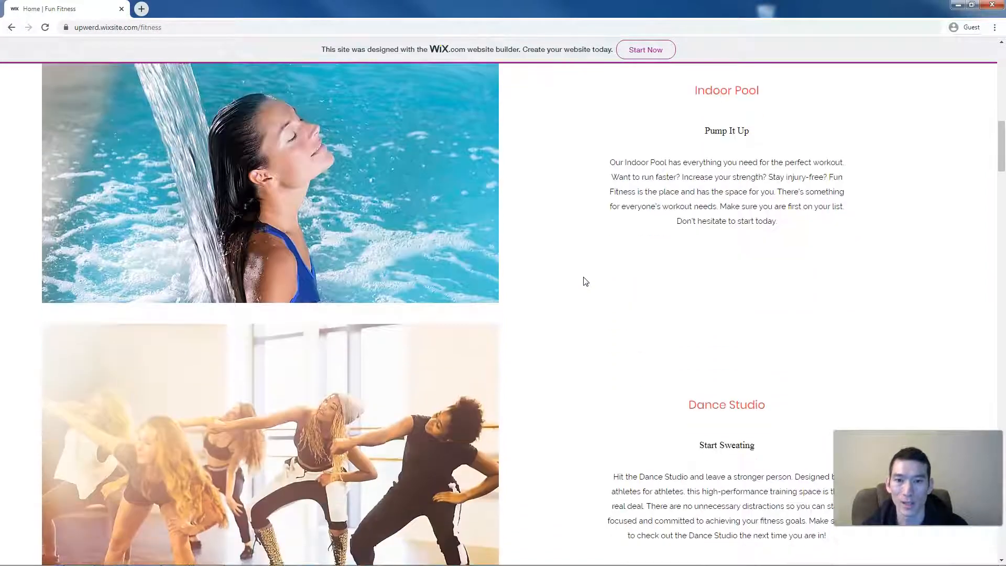
scroll(585, 281, "down", 8)
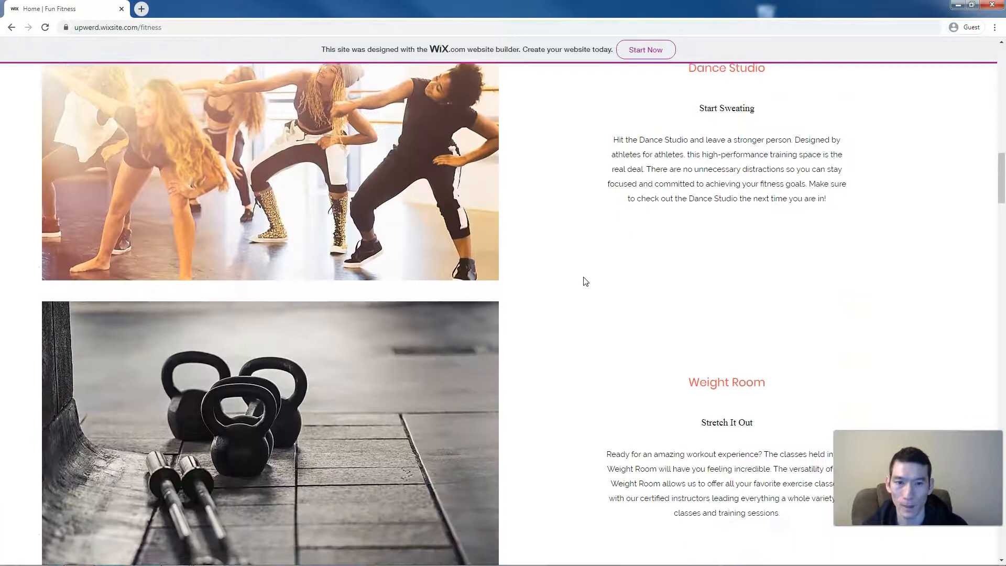
scroll(585, 281, "down", 5)
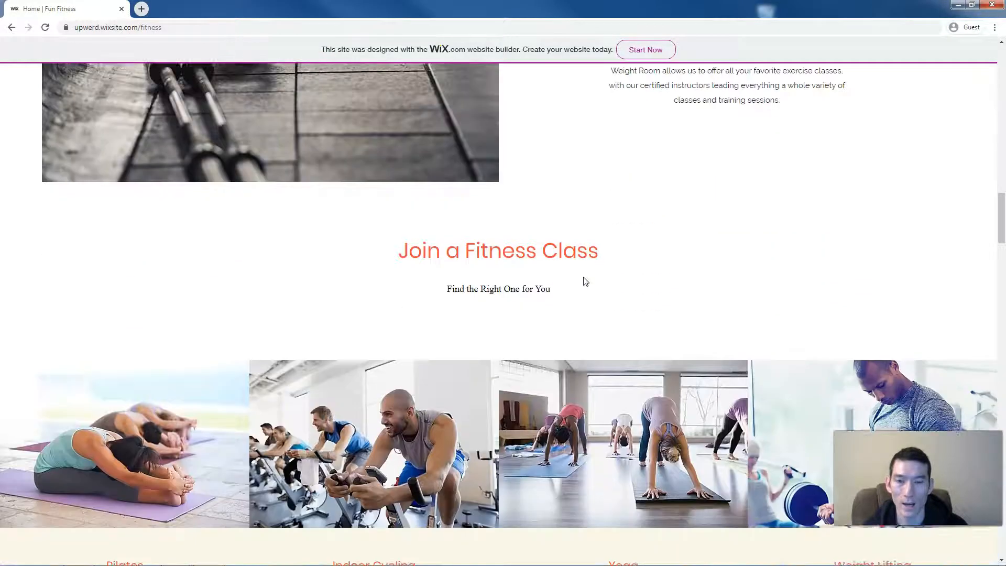
scroll(584, 280, "down", 2)
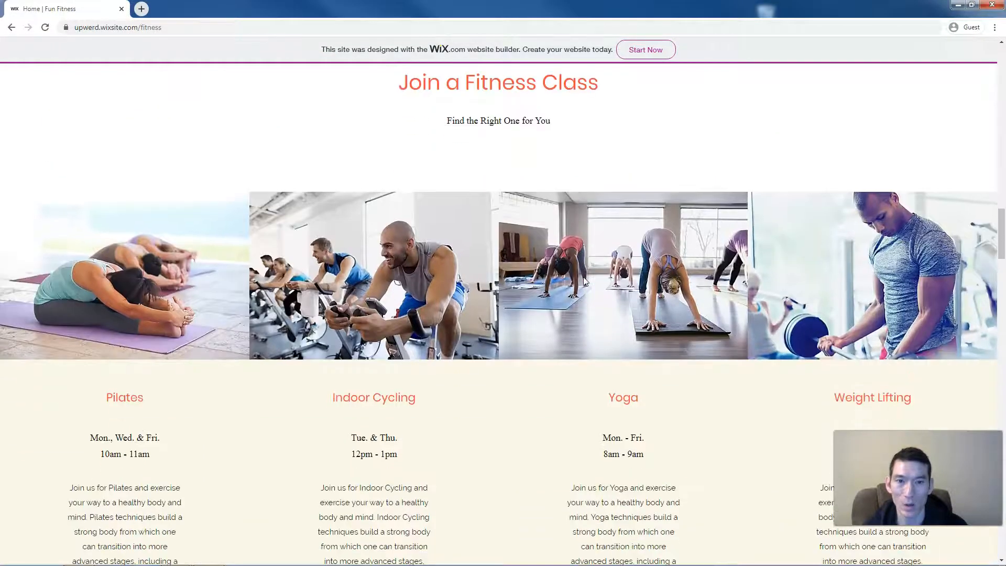
scroll(584, 281, "down", 1)
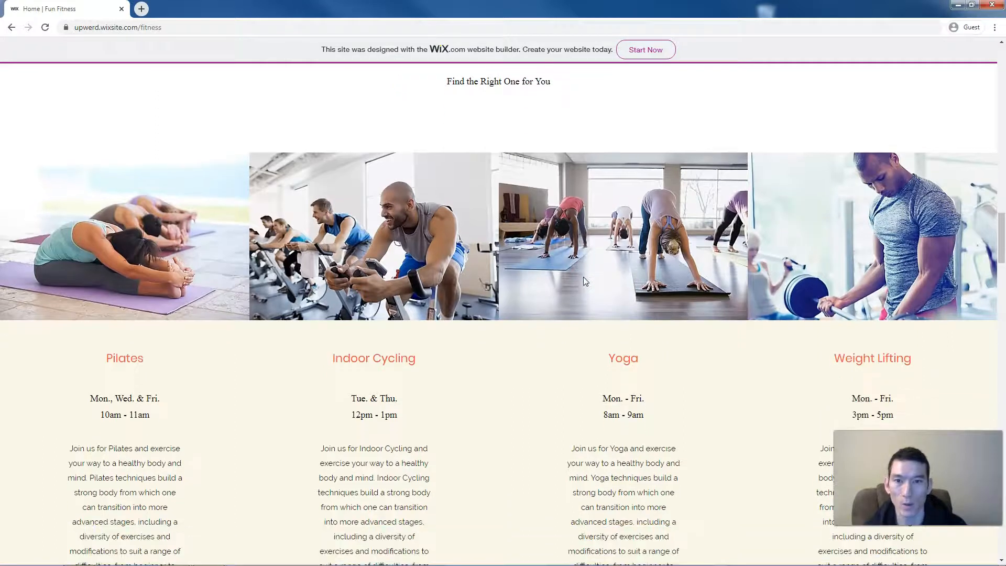
scroll(585, 282, "down", 2)
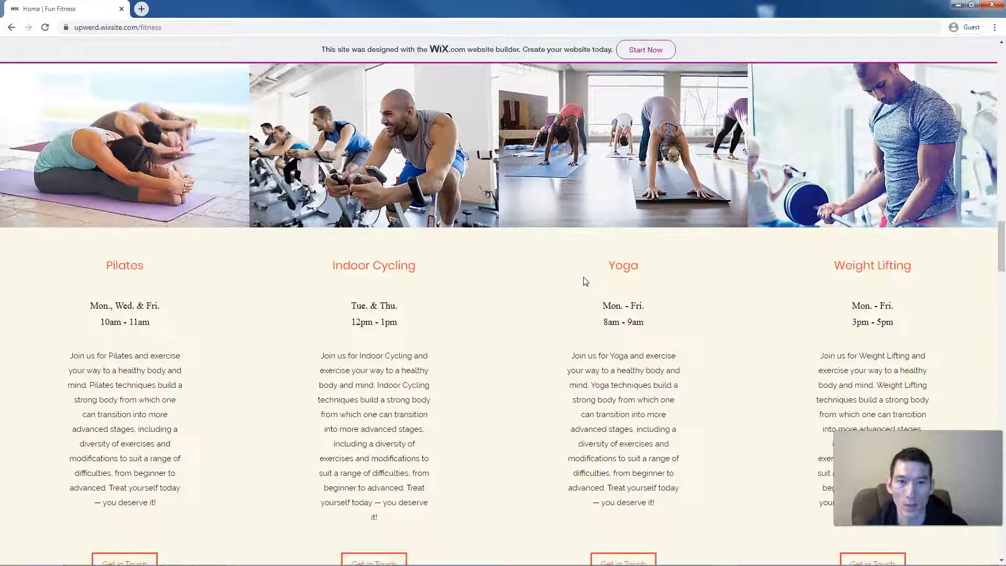
scroll(585, 281, "down", 4)
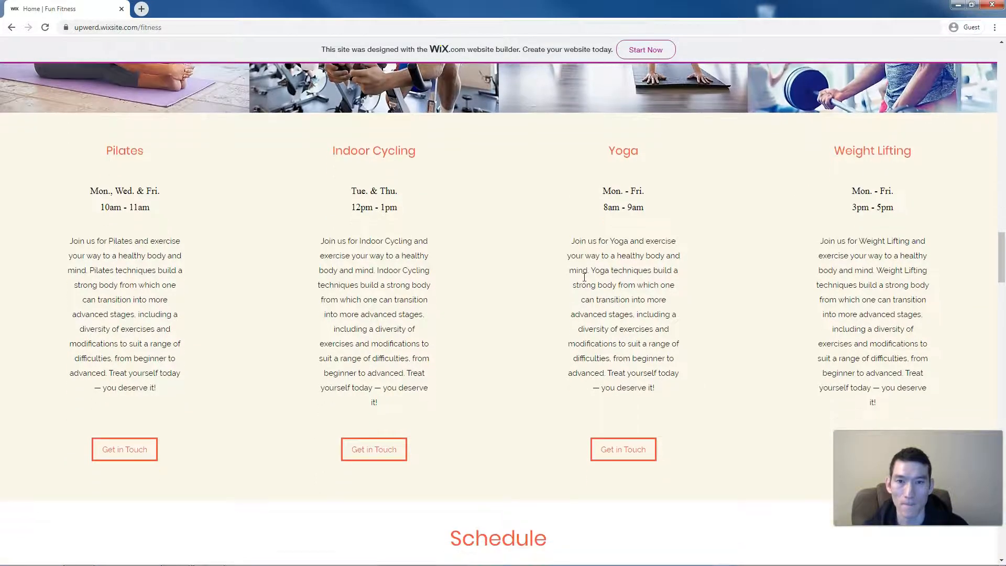
scroll(584, 277, "down", 5)
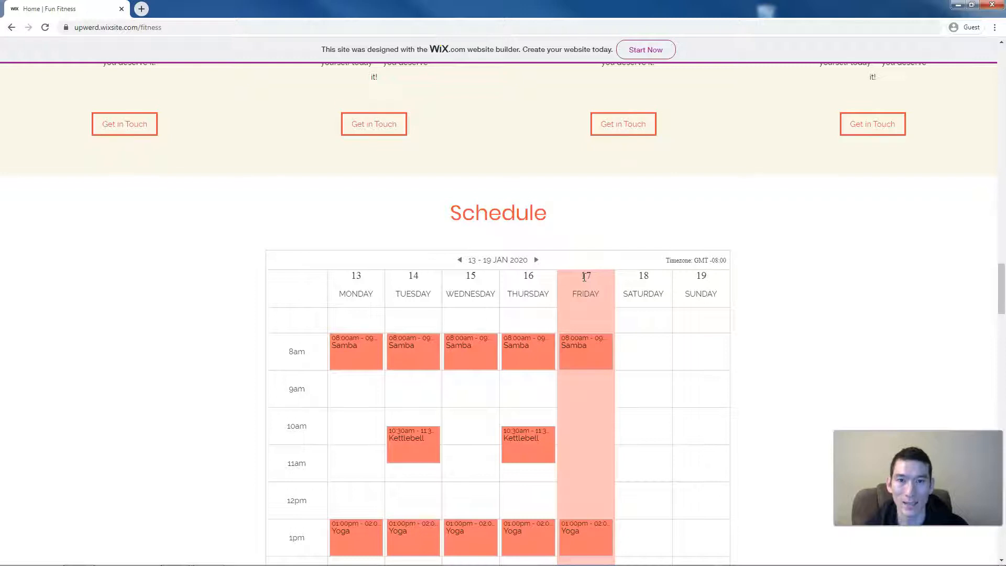
scroll(584, 276, "down", 1)
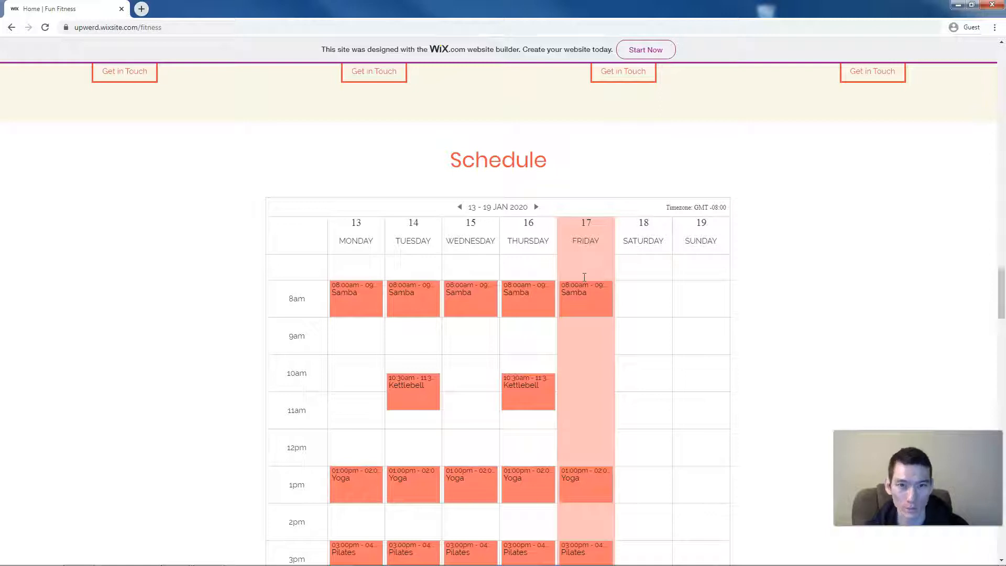
- Scroll back up to the class cards, then down past the Pilates slots to 'Get to Know Us'
scroll(584, 276, "up", 9)
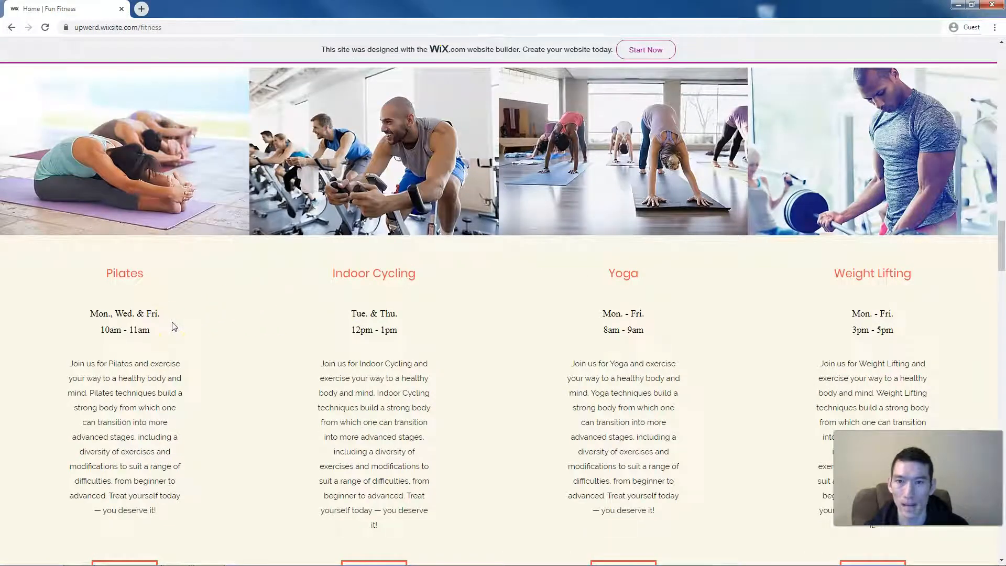
scroll(253, 341, "up", 1)
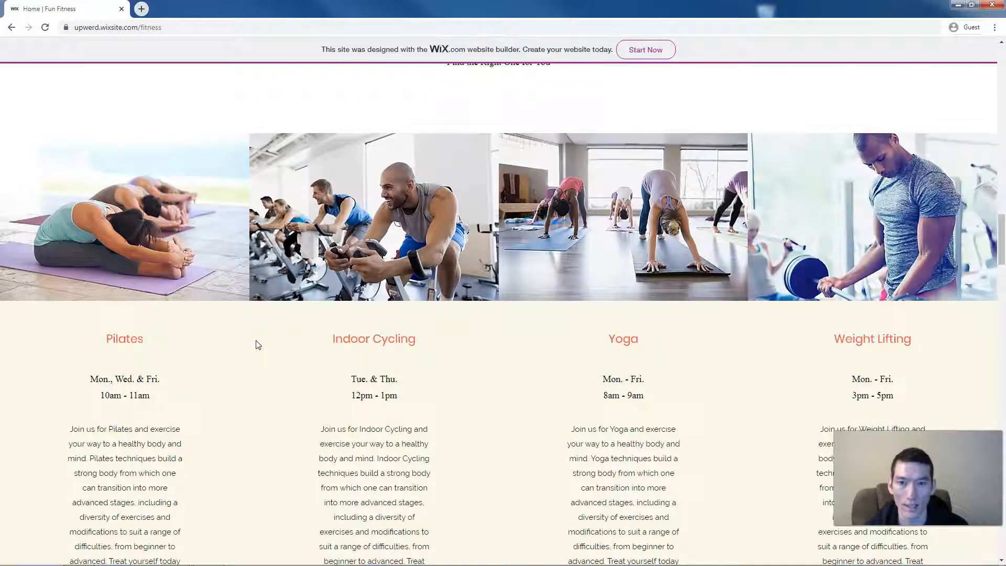
scroll(257, 344, "down", 4)
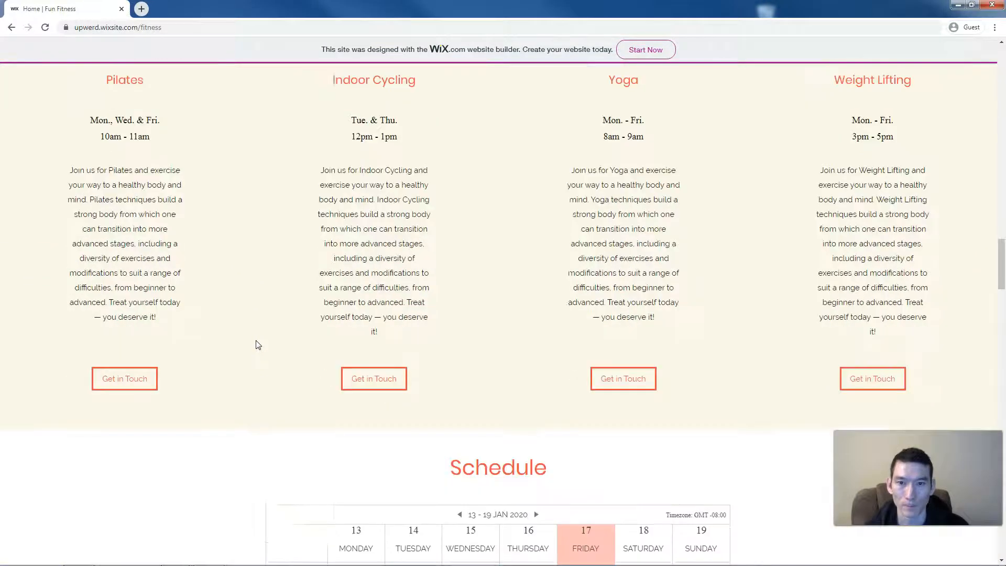
scroll(258, 344, "down", 8)
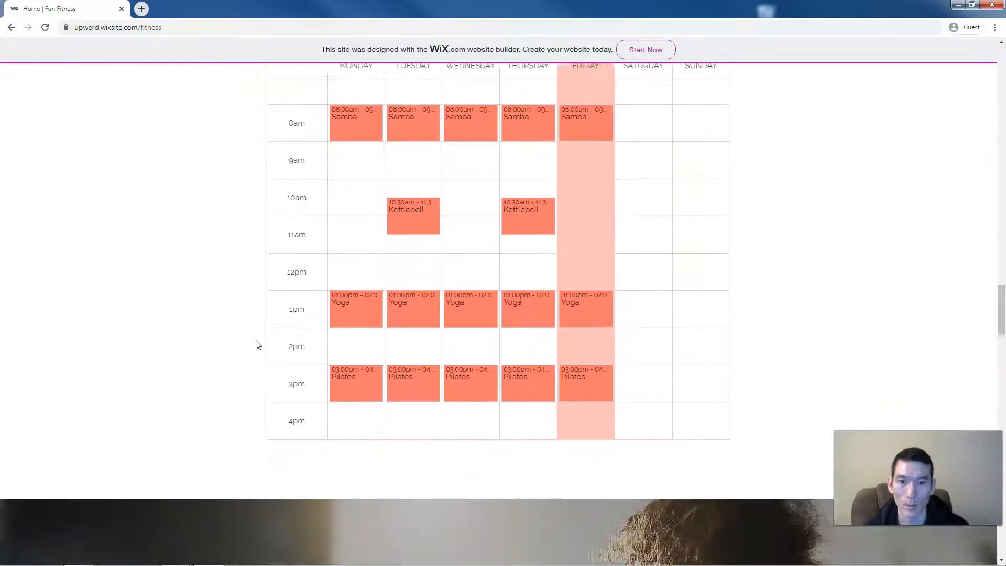
scroll(257, 344, "down", 5)
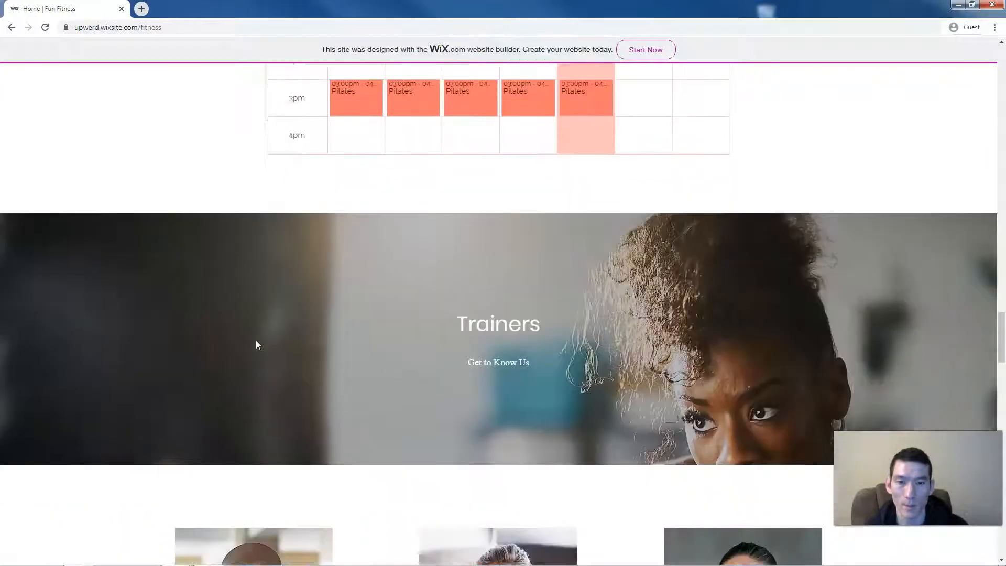
scroll(256, 344, "down", 4)
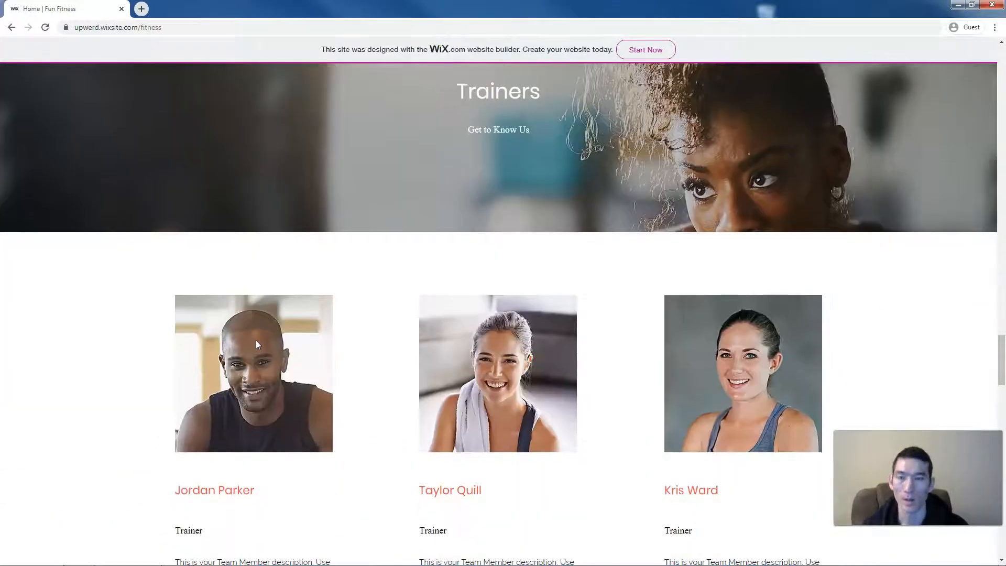
- Scroll down past the Membership Options bundles priced $150, $50 and $250
scroll(256, 343, "down", 2)
scroll(257, 343, "down", 3)
scroll(255, 343, "down", 2)
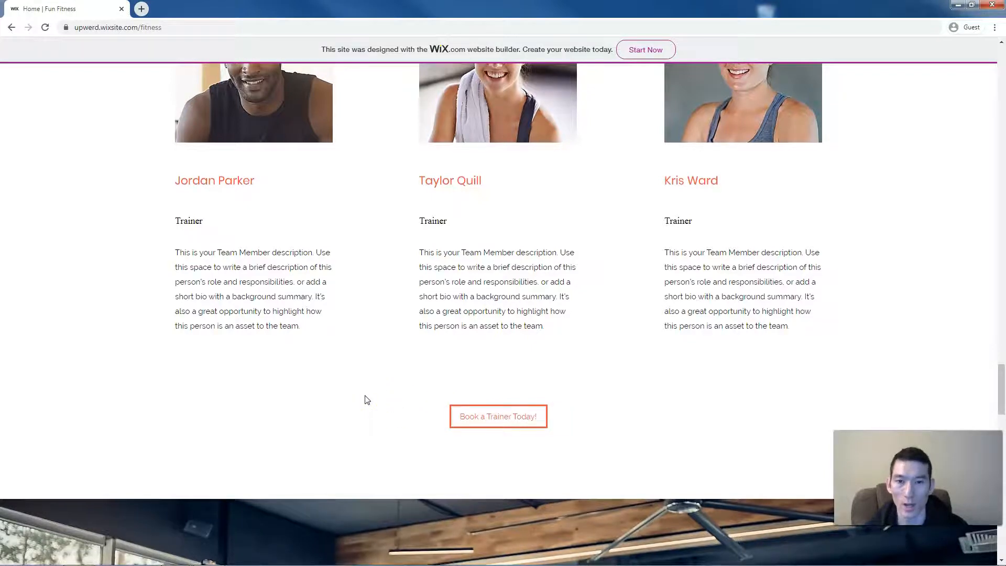
scroll(367, 399, "down", 2)
scroll(367, 399, "down", 6)
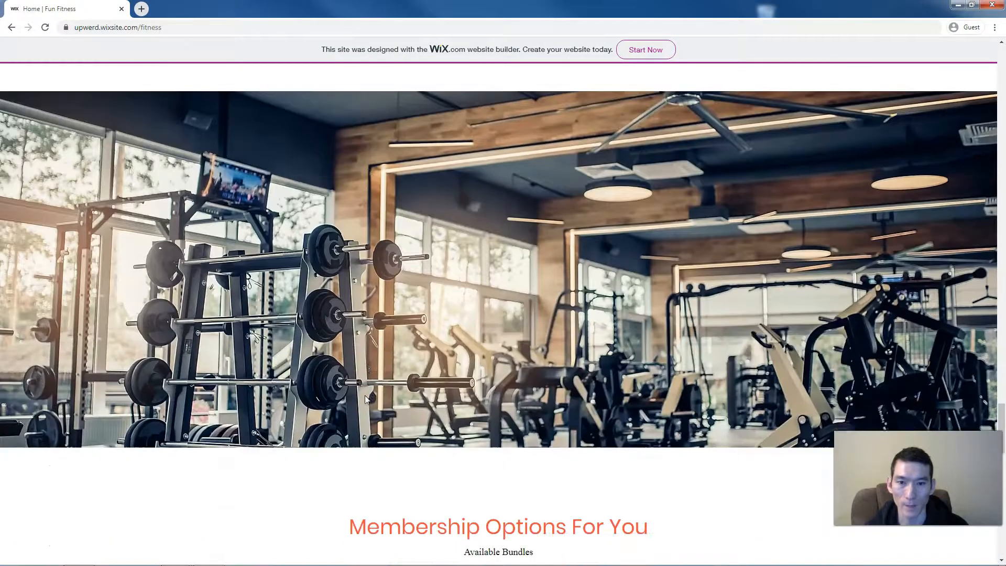
scroll(366, 399, "down", 5)
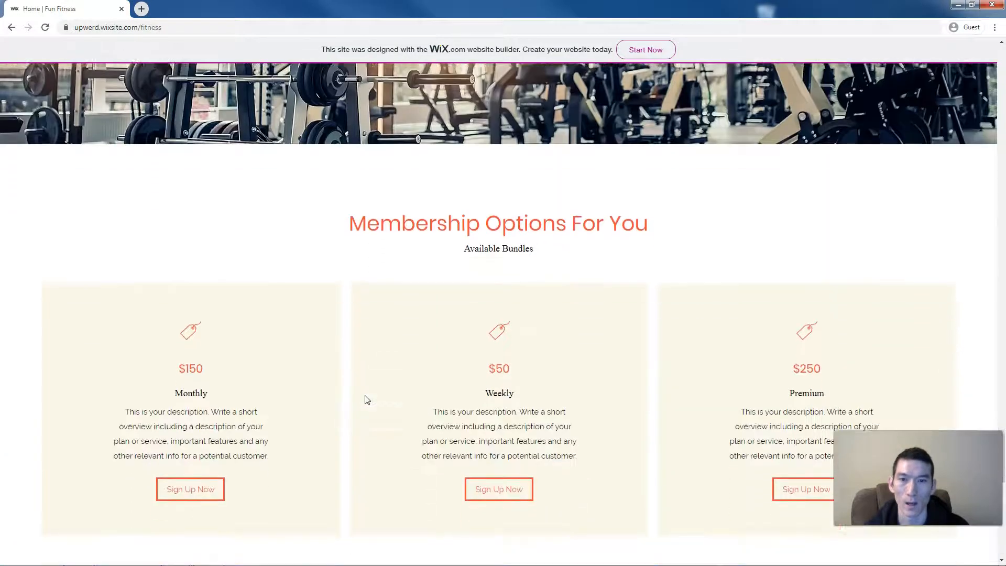
scroll(367, 399, "down", 2)
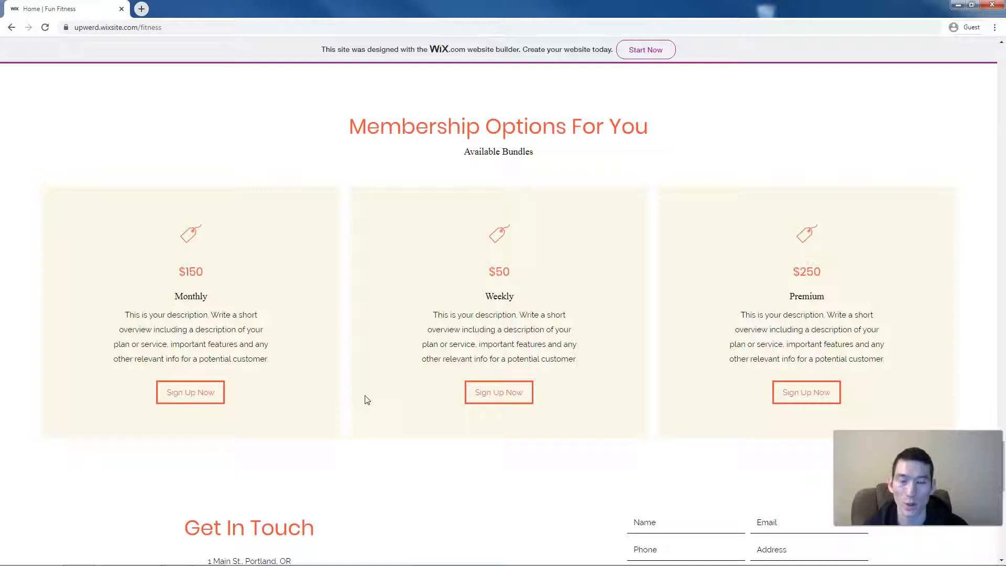
scroll(366, 399, "down", 1)
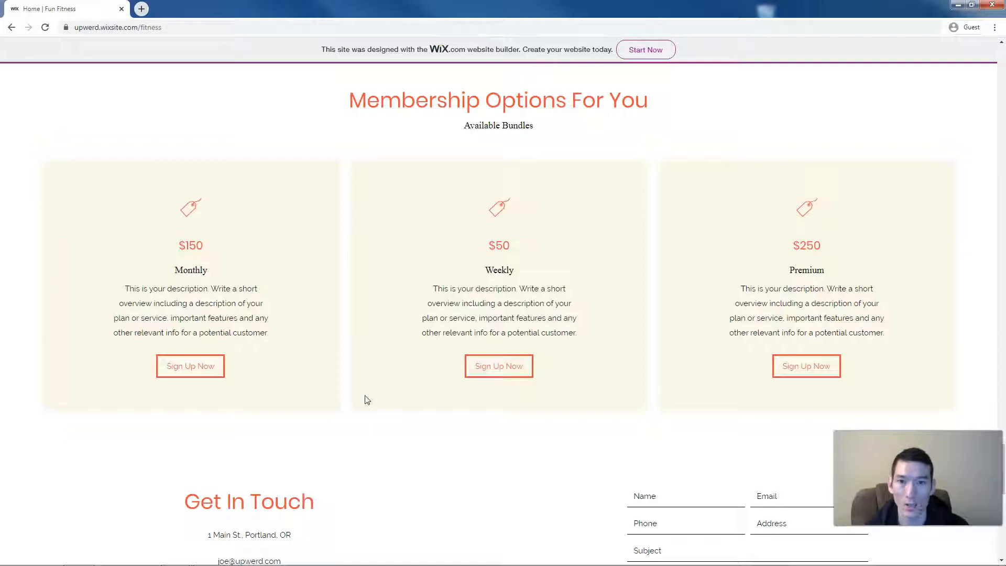
- Scroll to the Get In Touch form and Portland map, and open the map's context menu
left_click(343, 401)
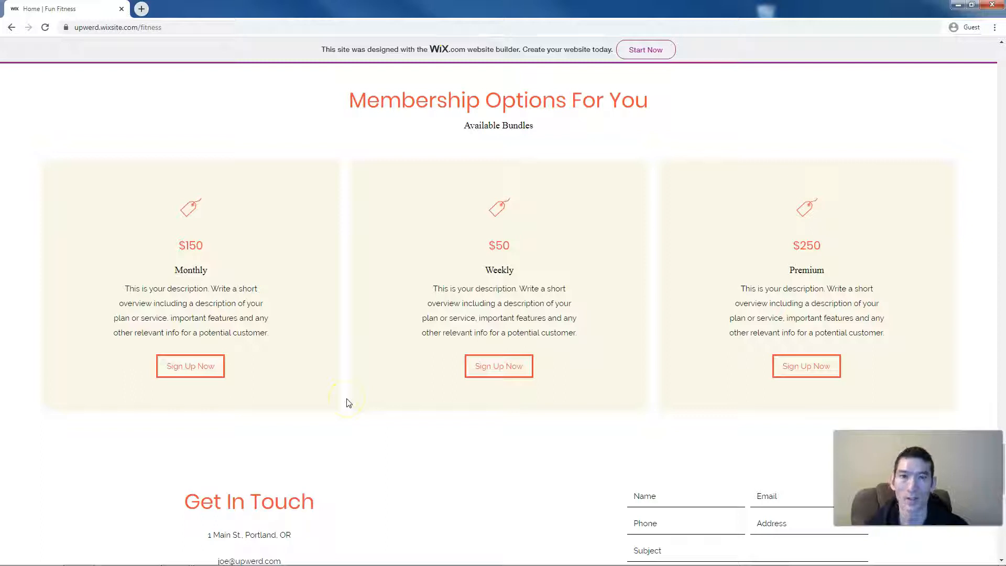
left_click(347, 402)
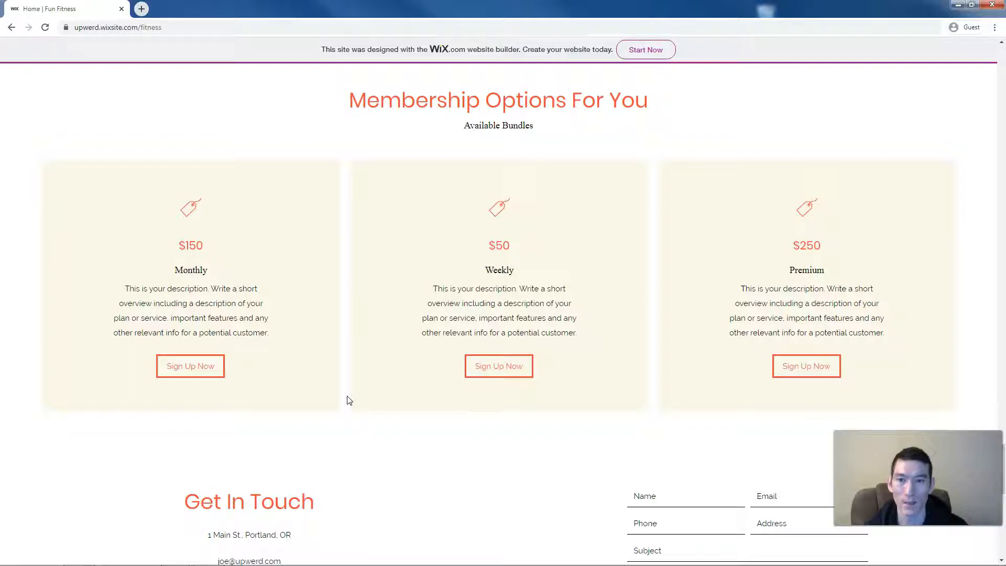
scroll(348, 400, "down", 3)
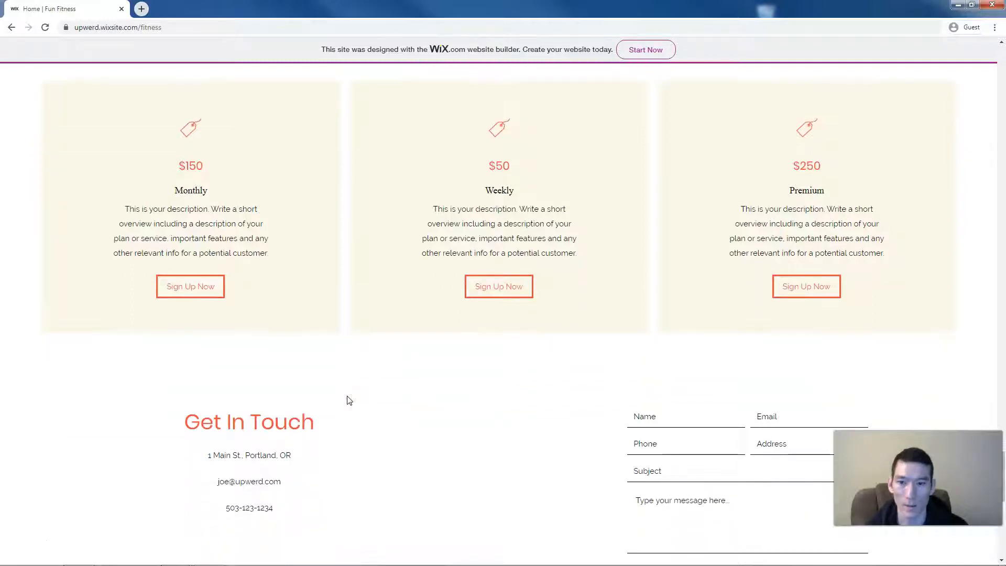
scroll(349, 400, "down", 2)
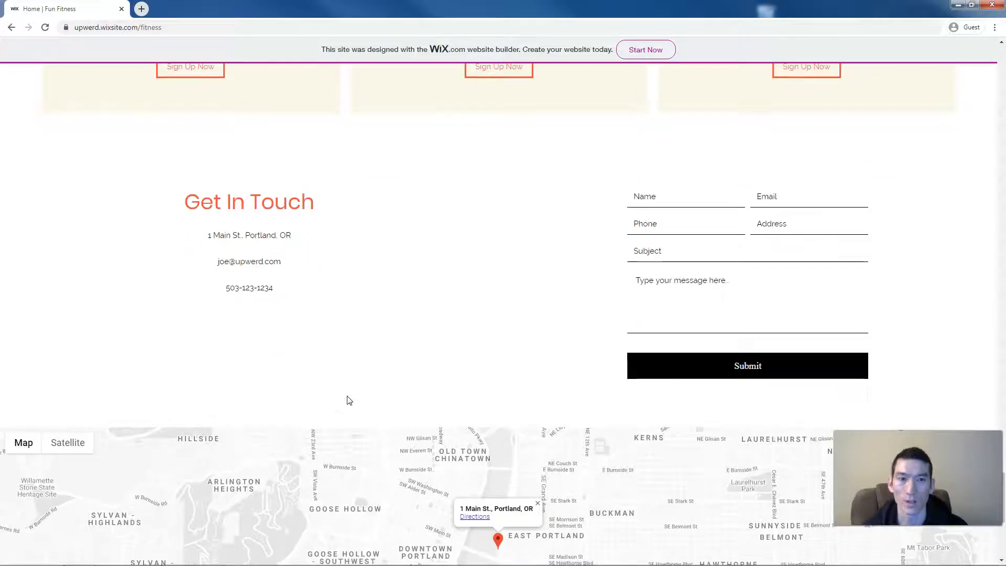
scroll(349, 400, "down", 3)
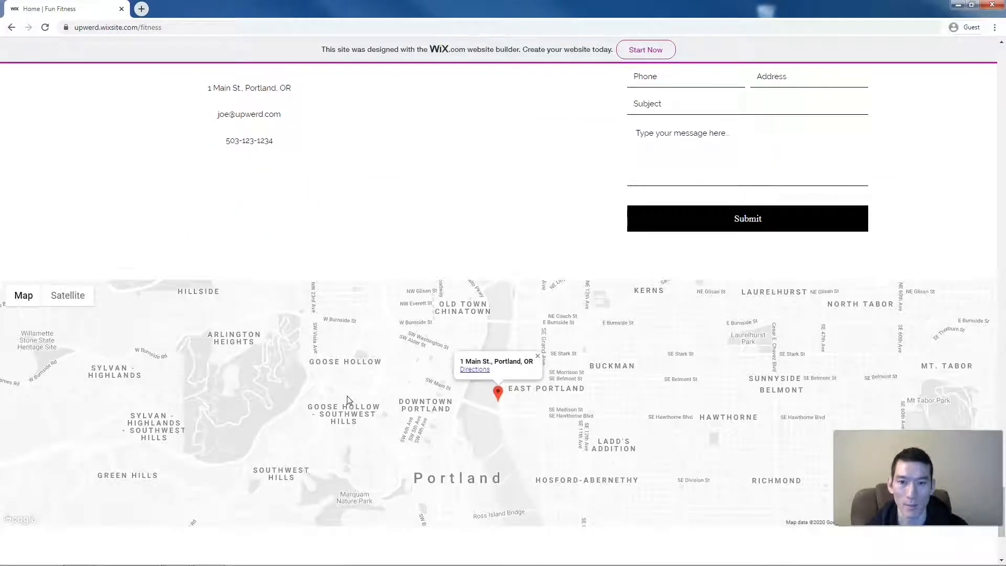
scroll(349, 400, "down", 1)
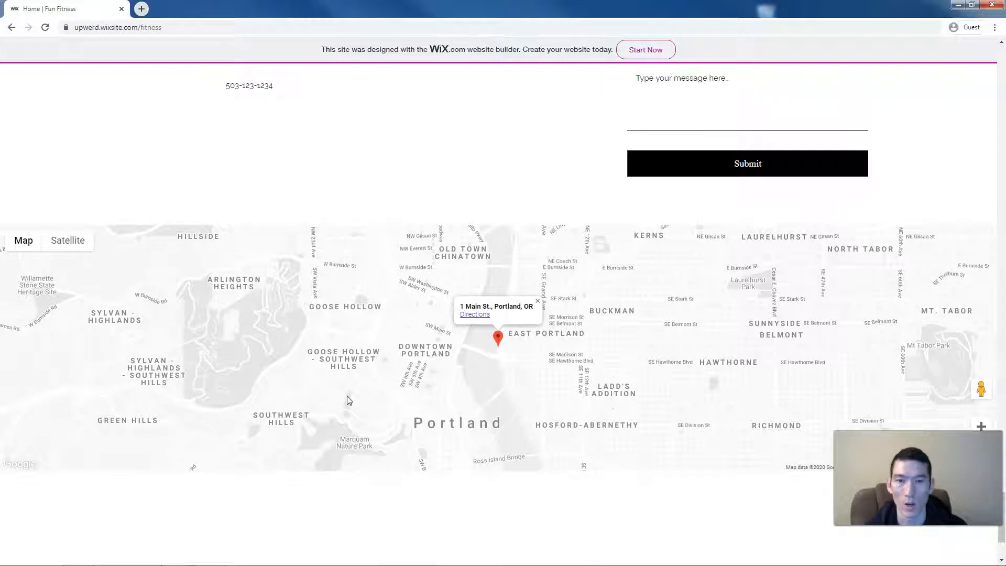
right_click(454, 204)
- Inspect the page in DevTools, showing the site in iPhone 6/7/8 mobile emulation
left_click(483, 307)
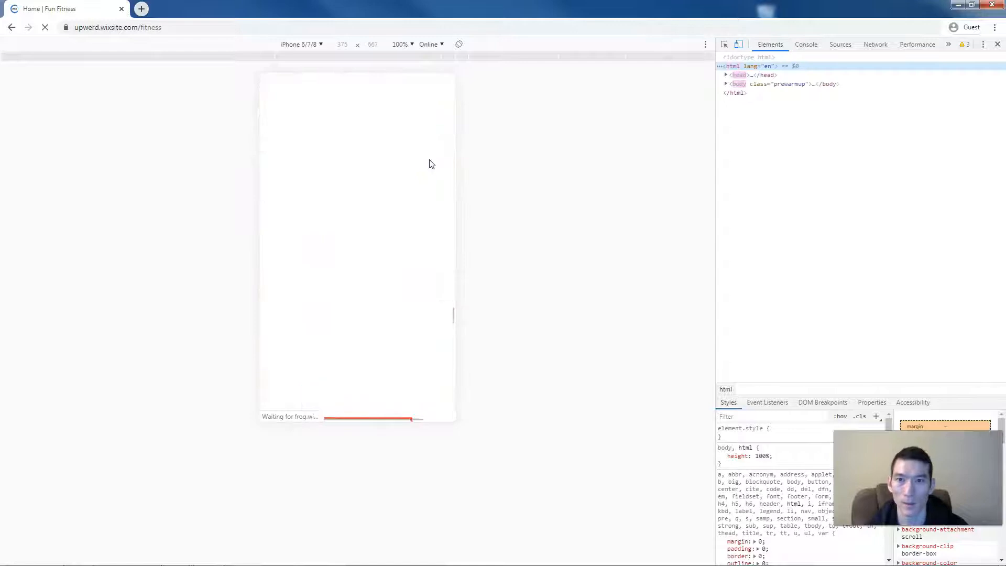
scroll(429, 159, "up", 20)
scroll(429, 160, "up", 20)
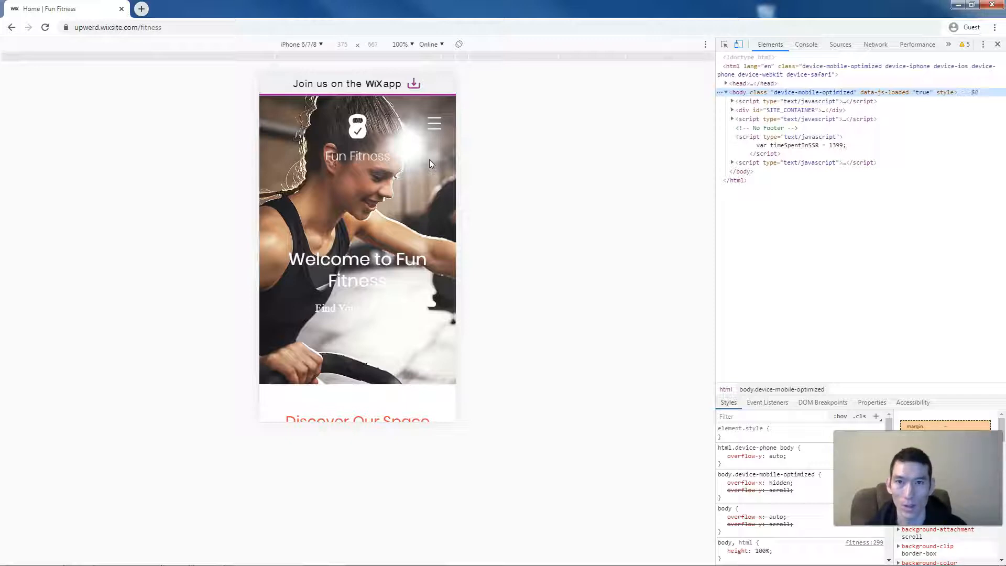
- Scroll the mobile preview through facilities and classes down to Yoga, then close DevTools
scroll(429, 164, "down", 3)
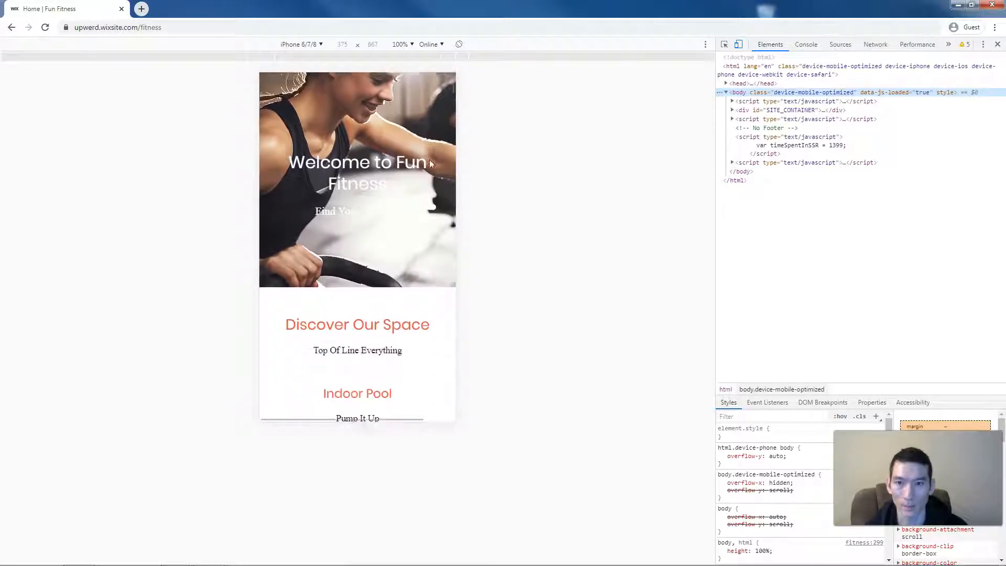
scroll(429, 164, "down", 6)
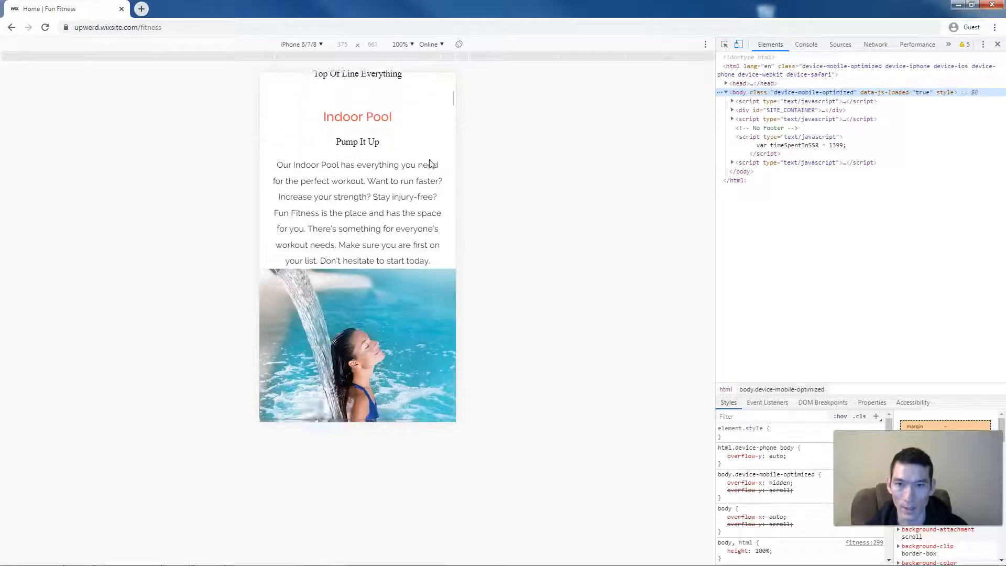
scroll(429, 164, "down", 6)
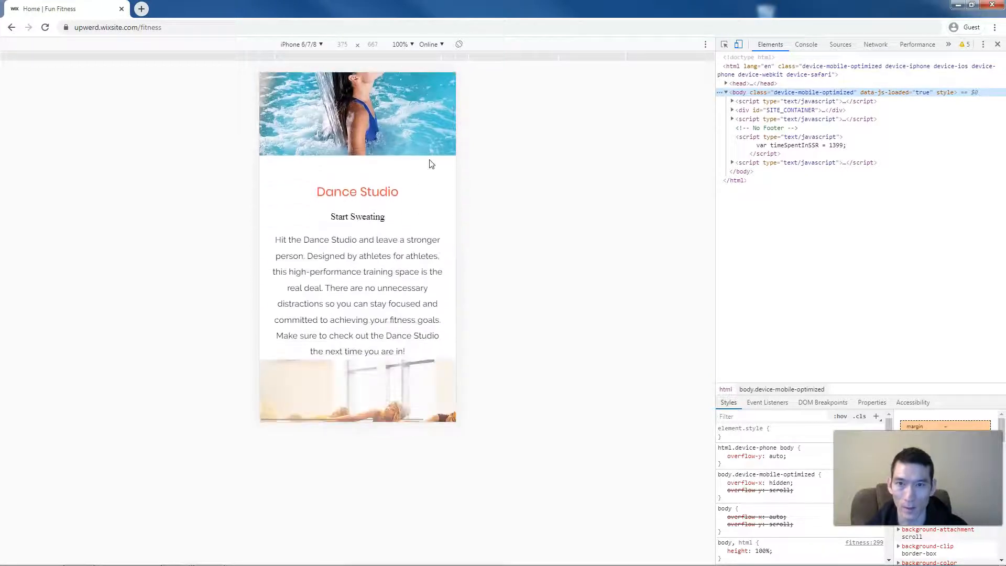
scroll(429, 164, "down", 6)
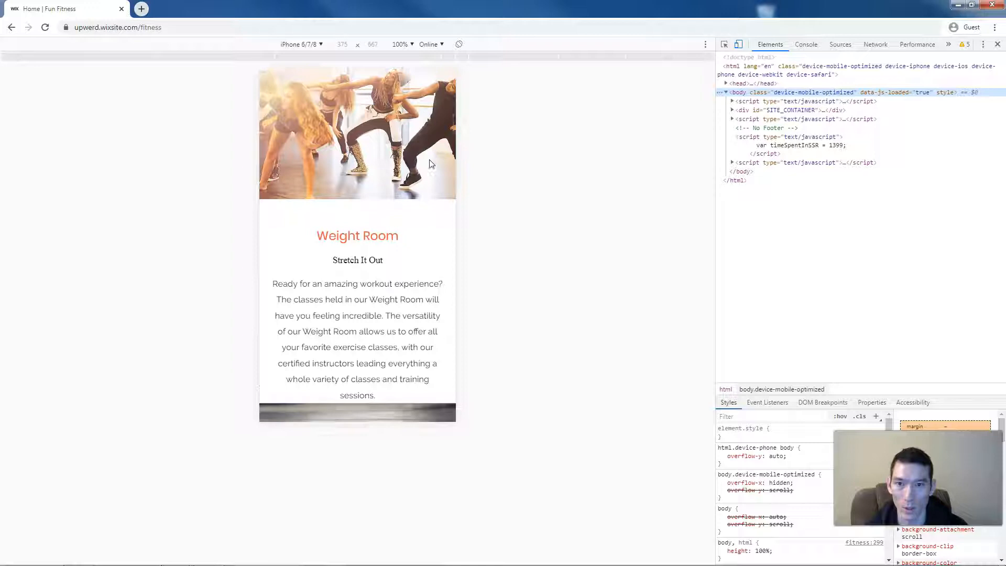
scroll(429, 164, "down", 6)
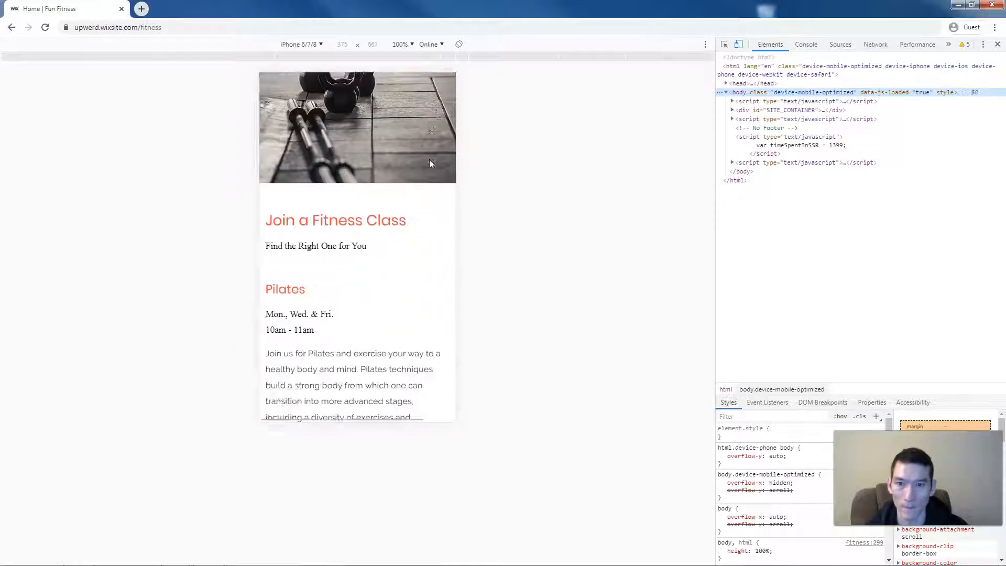
scroll(429, 164, "down", 6)
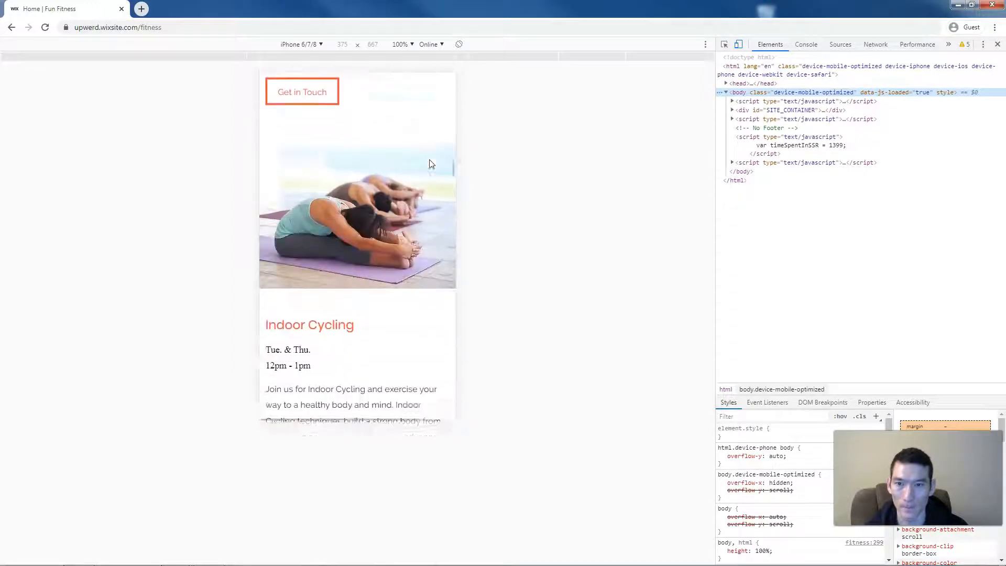
scroll(429, 164, "down", 6)
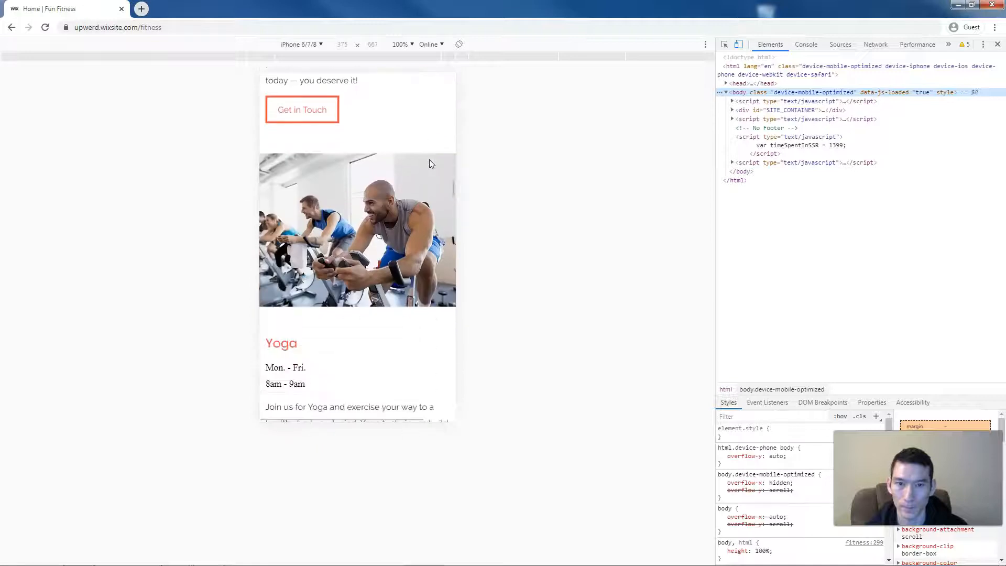
left_click(997, 44)
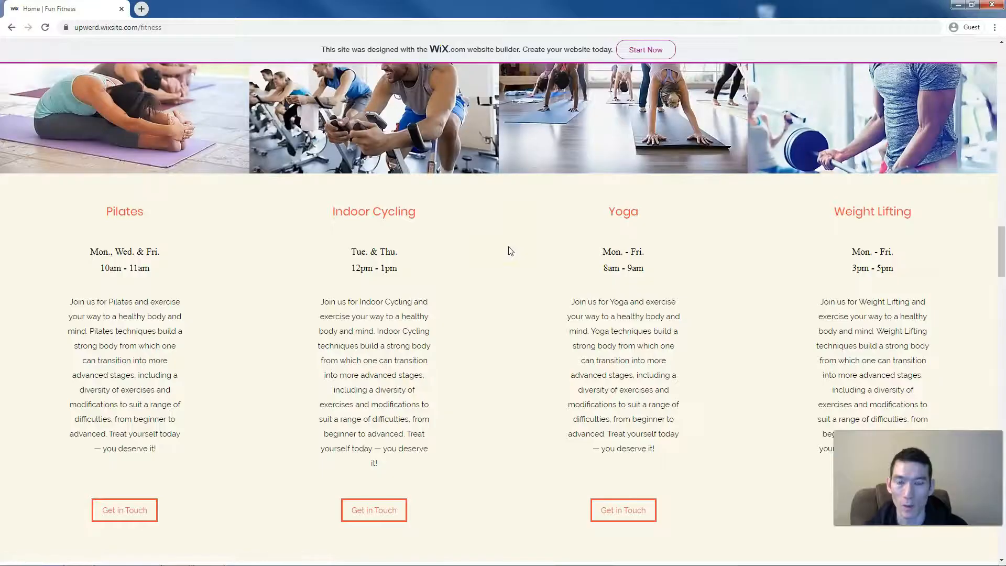
scroll(511, 251, "up", 15)
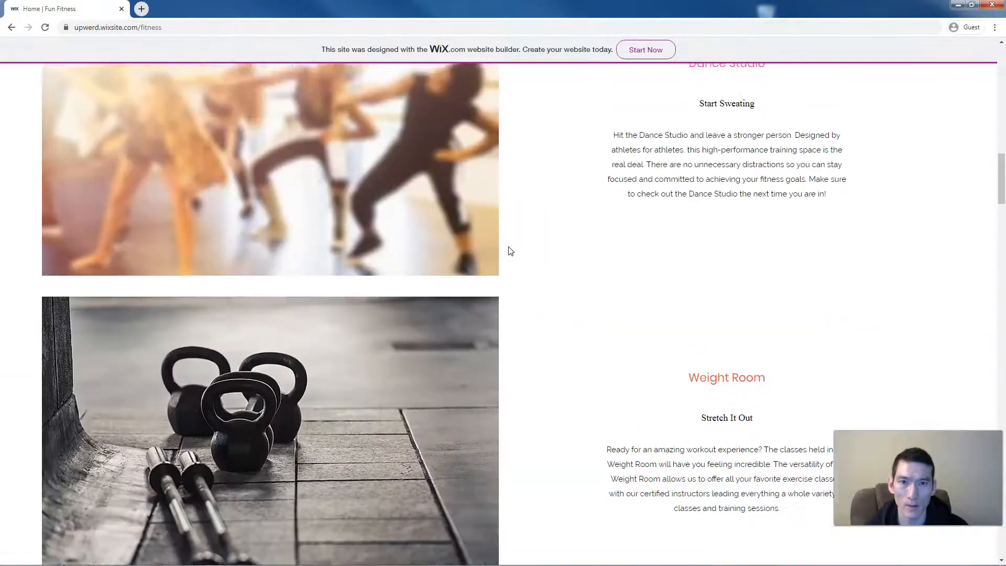
scroll(511, 251, "up", 15)
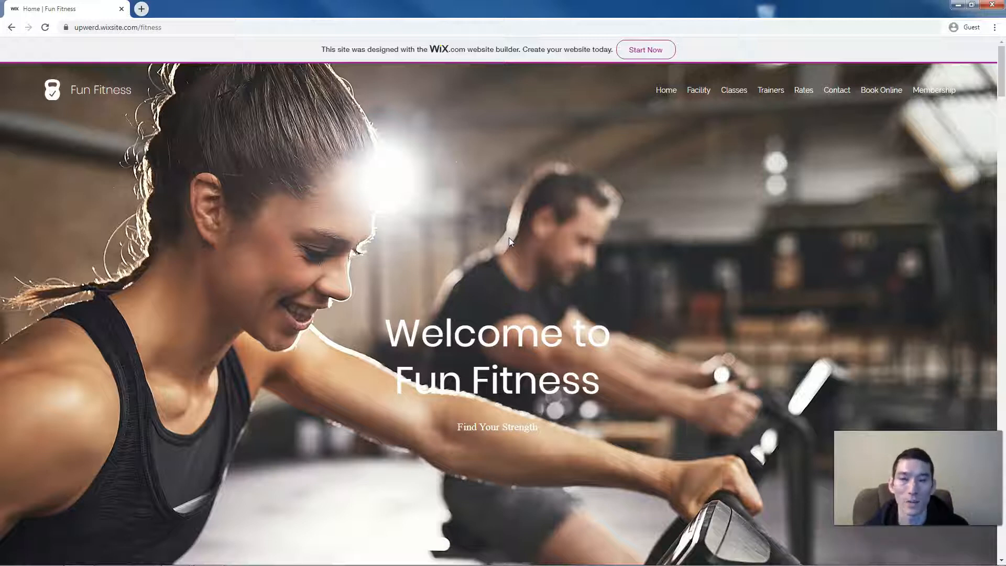
- Load joespages.com/wix in a new browser tab
left_click(507, 178)
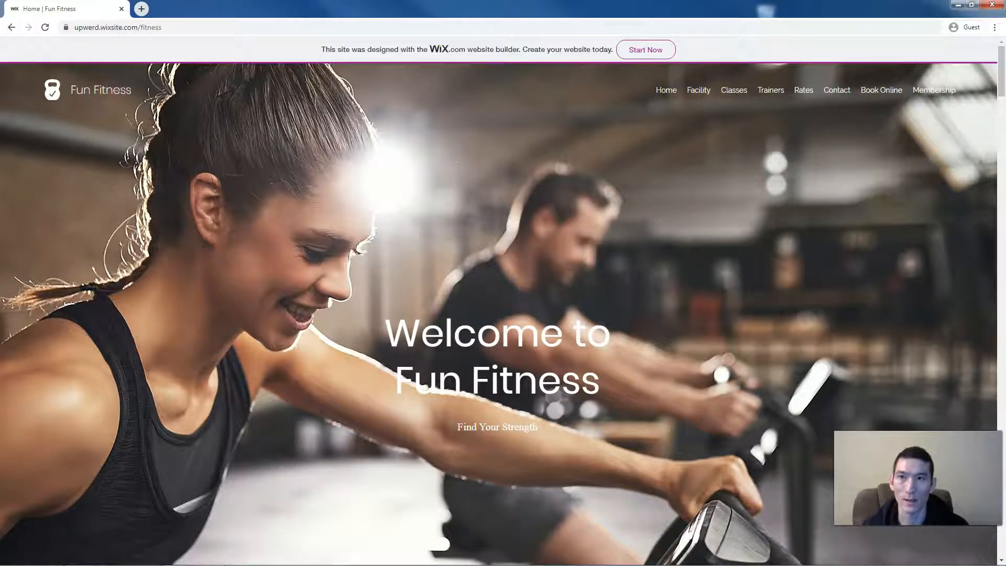
key("ctrl+t")
type("joes")
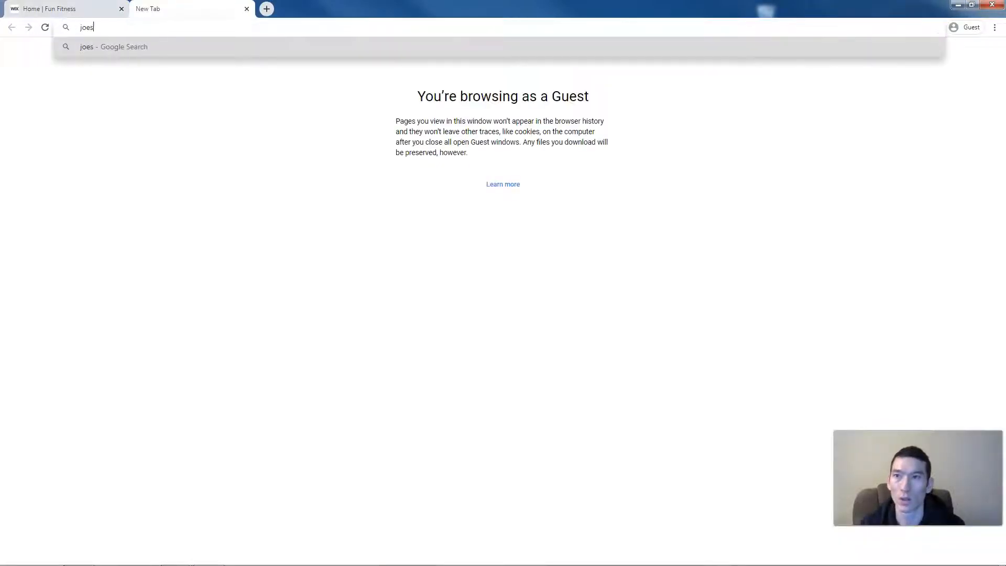
type("pages.com")
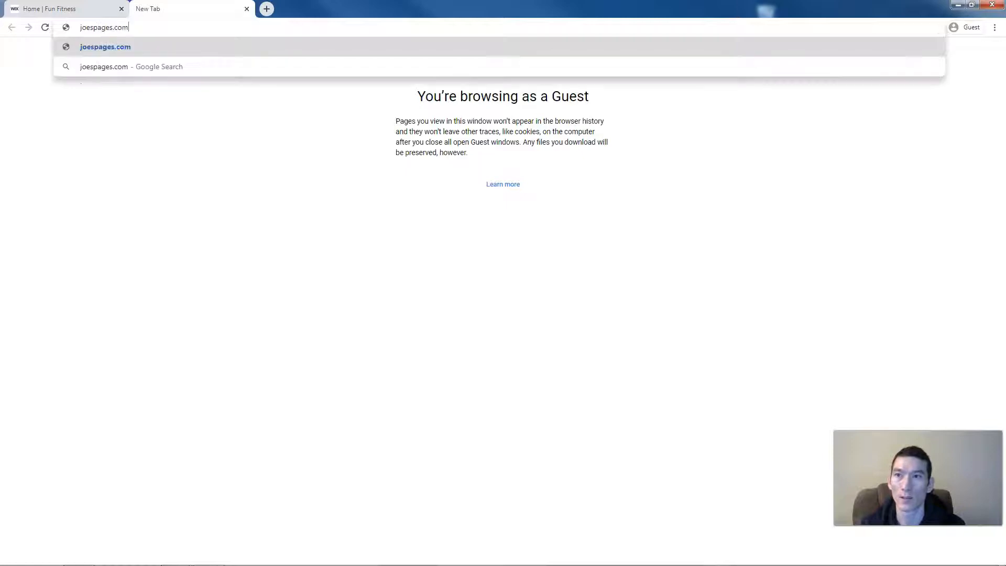
type("/wix4")
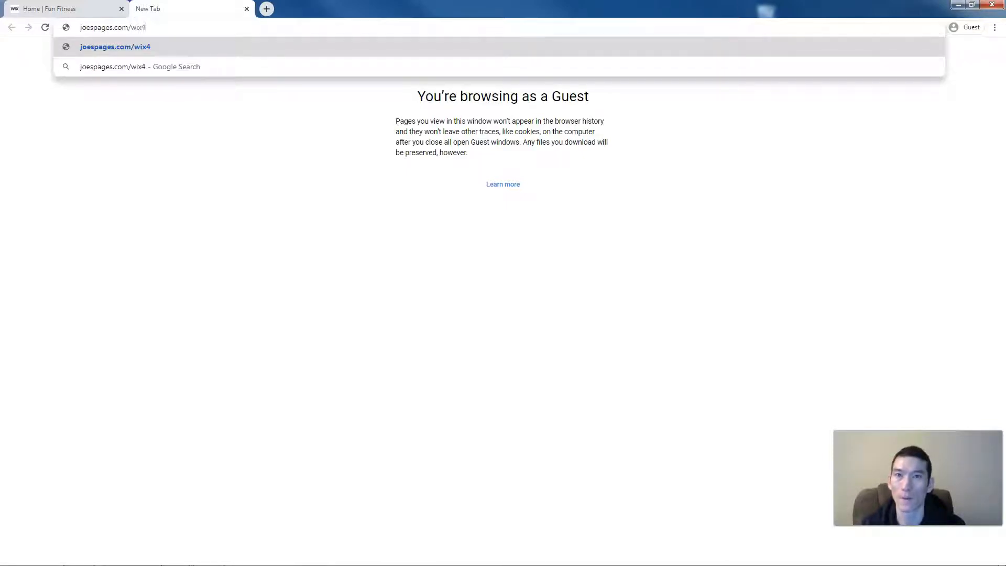
key("Return")
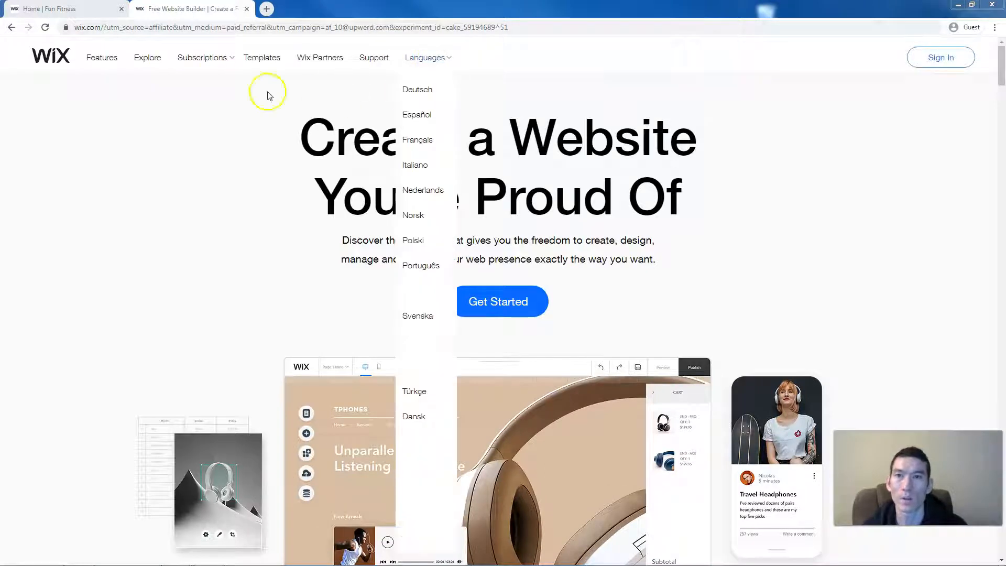
- Open the Wix Premium Plans page from Subscriptions, then return to the Home | Fun Fitness tab
mouse_move(205, 66)
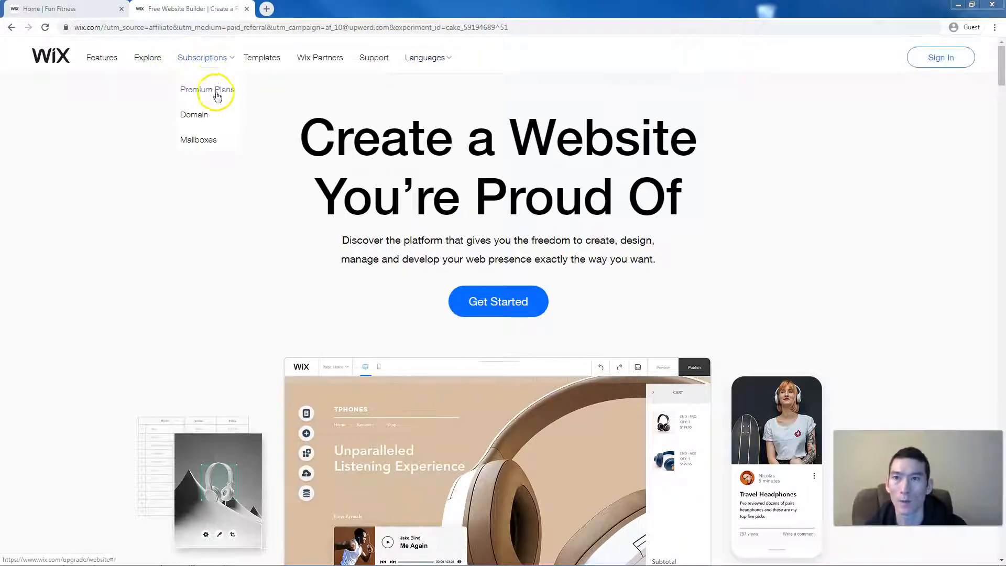
left_click(214, 91)
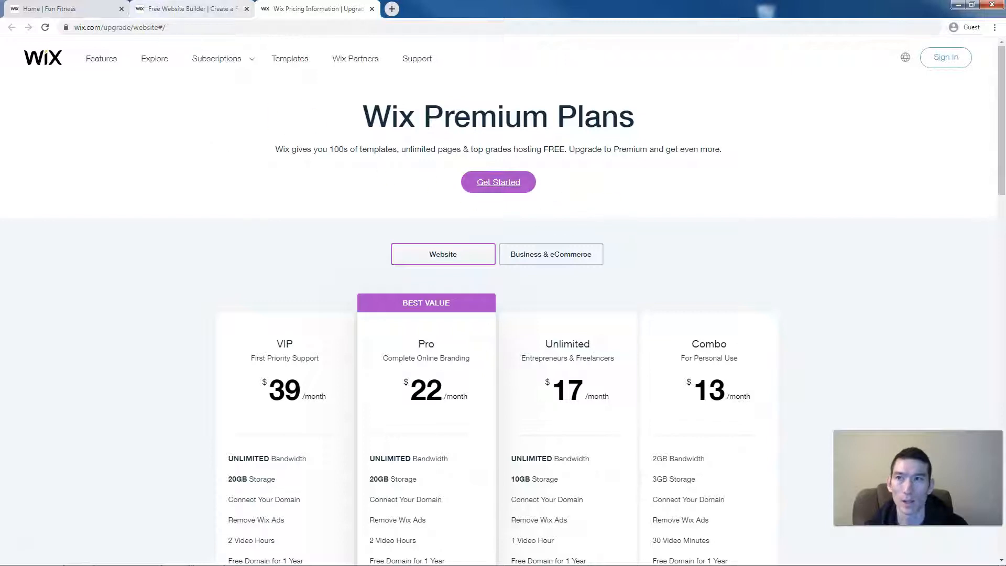
left_click(66, 9)
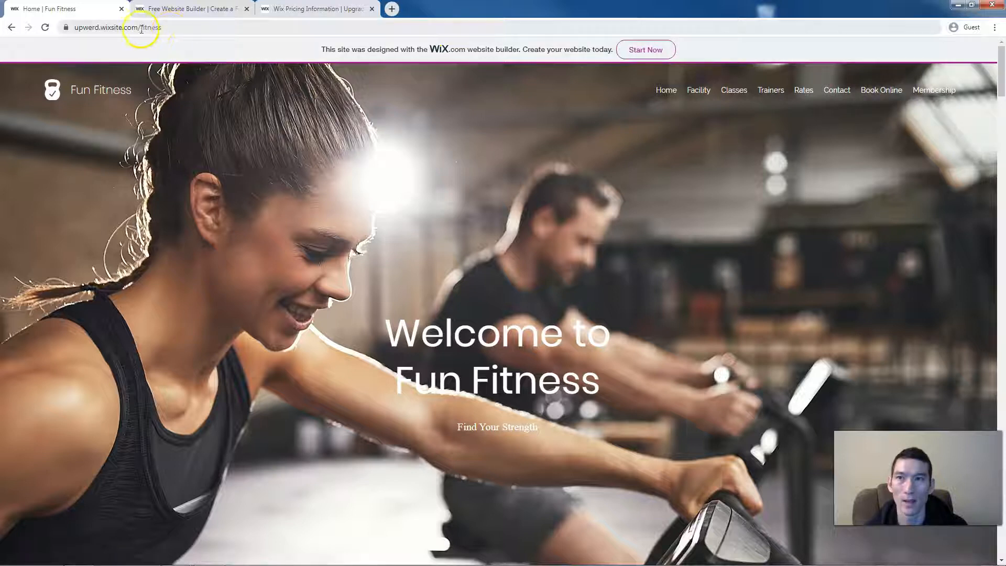
- Replace the site's address with the example mysite.com, then return to the Wix pricing tab
left_click(117, 27)
double_click(141, 30)
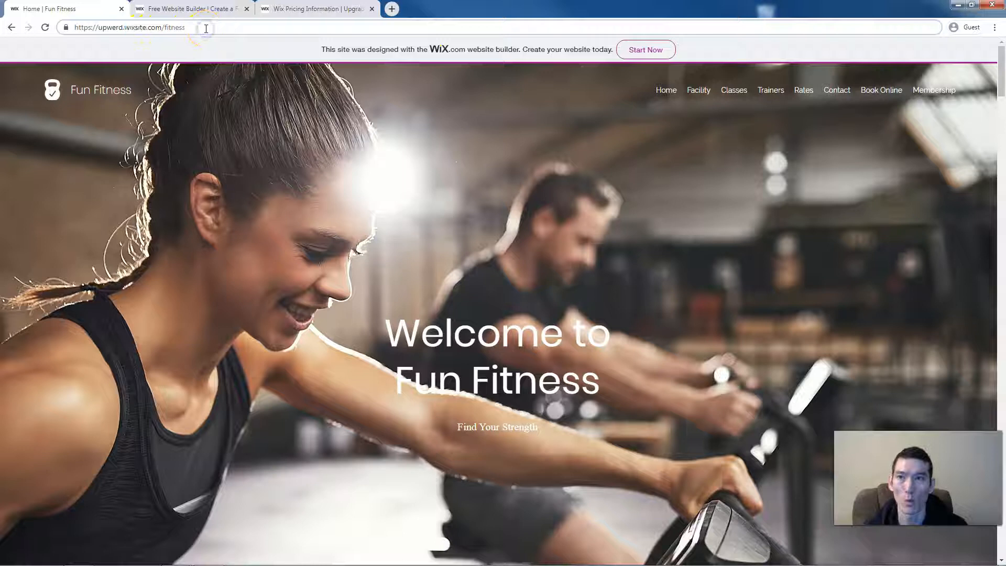
key("ctrl+a")
type("m")
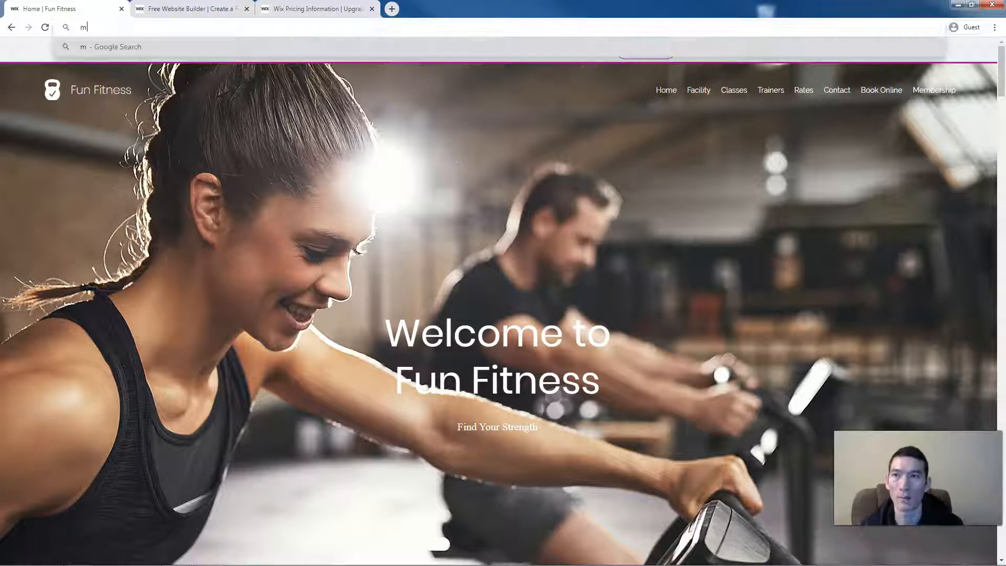
type("ysite.com")
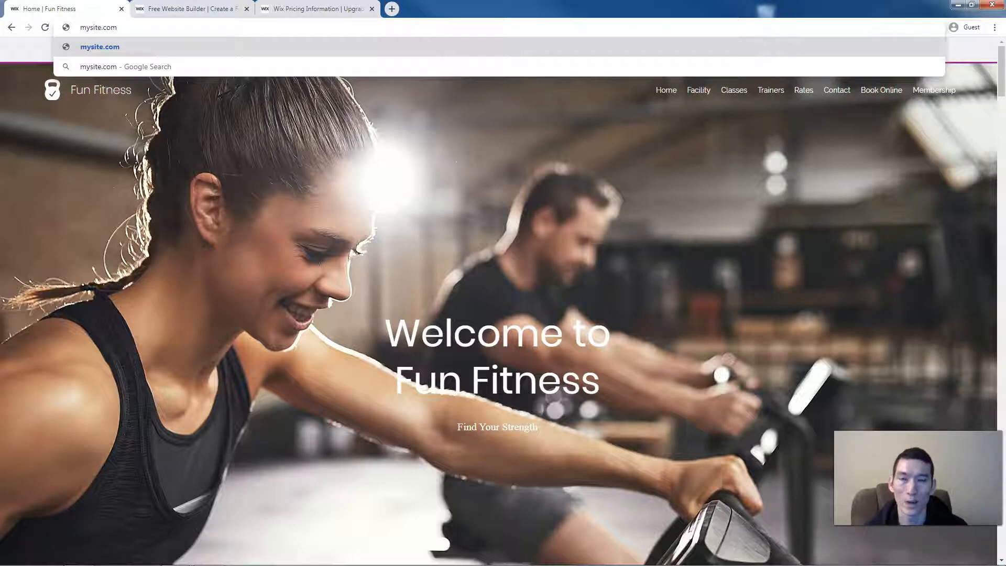
left_click(312, 9)
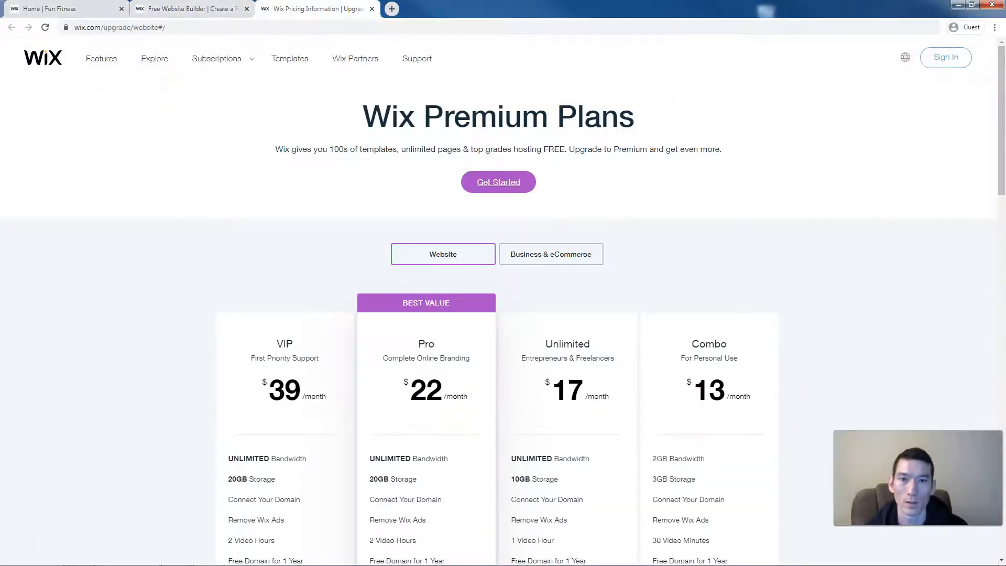
scroll(847, 261, "down", 1)
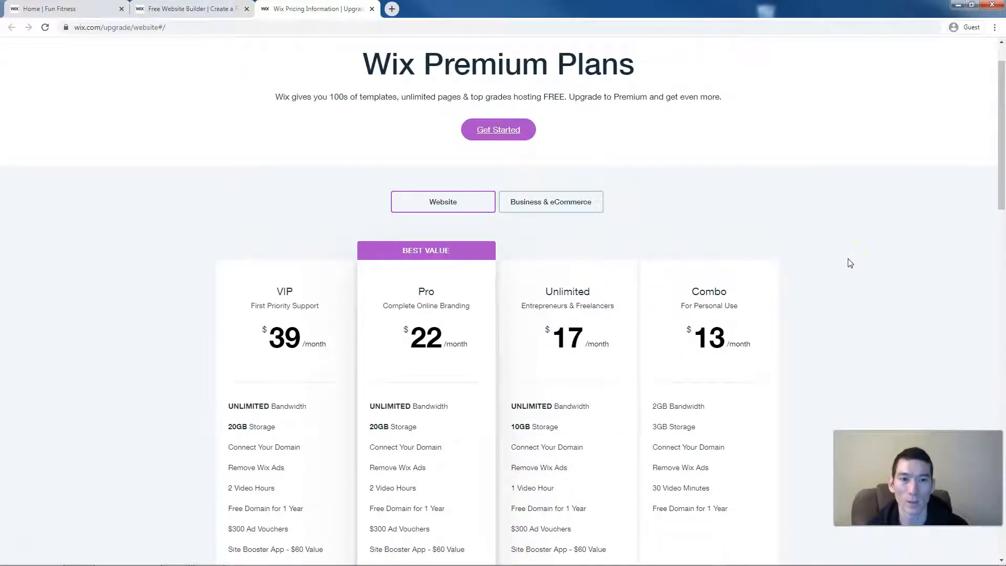
scroll(774, 390, "down", 1)
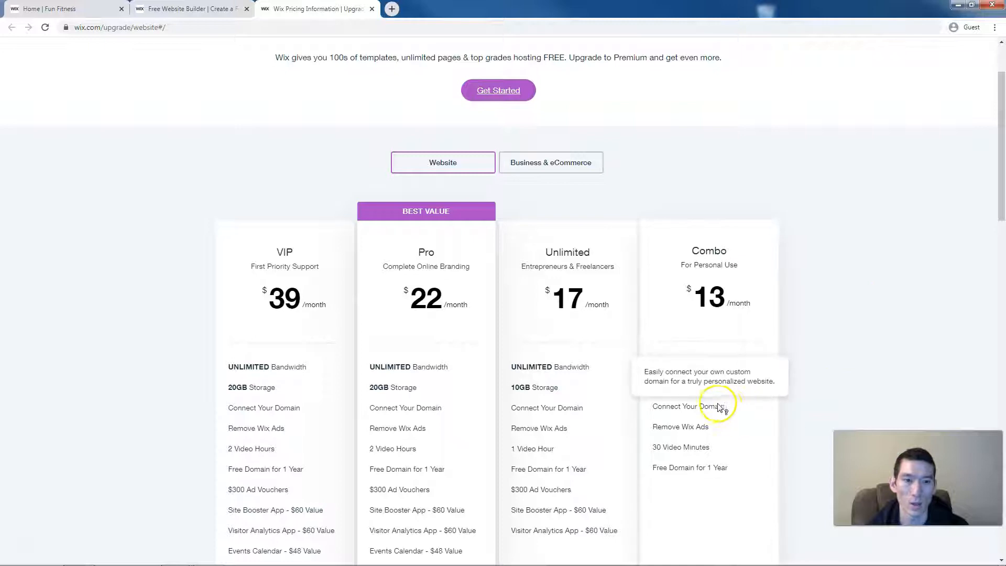
mouse_move(707, 428)
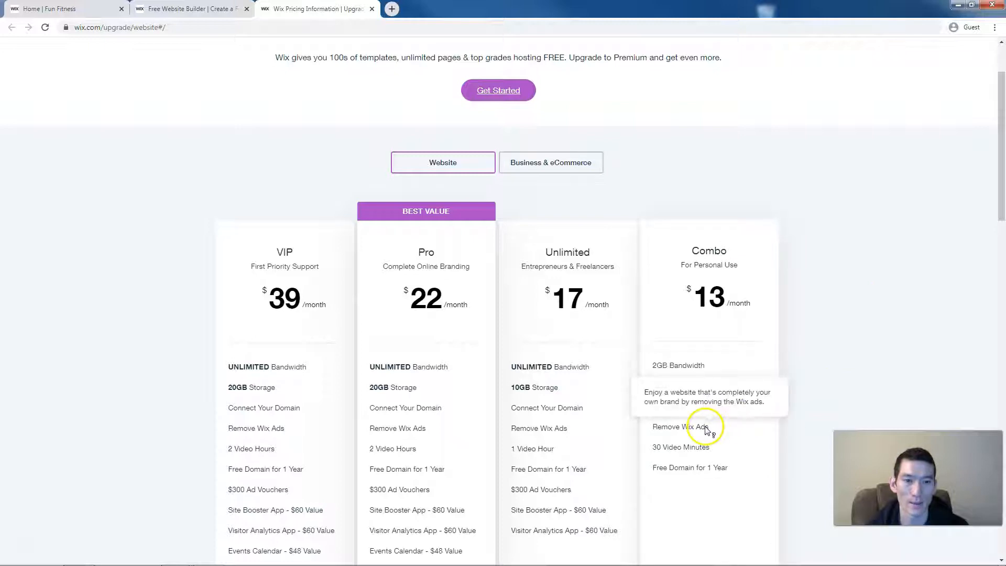
mouse_move(722, 472)
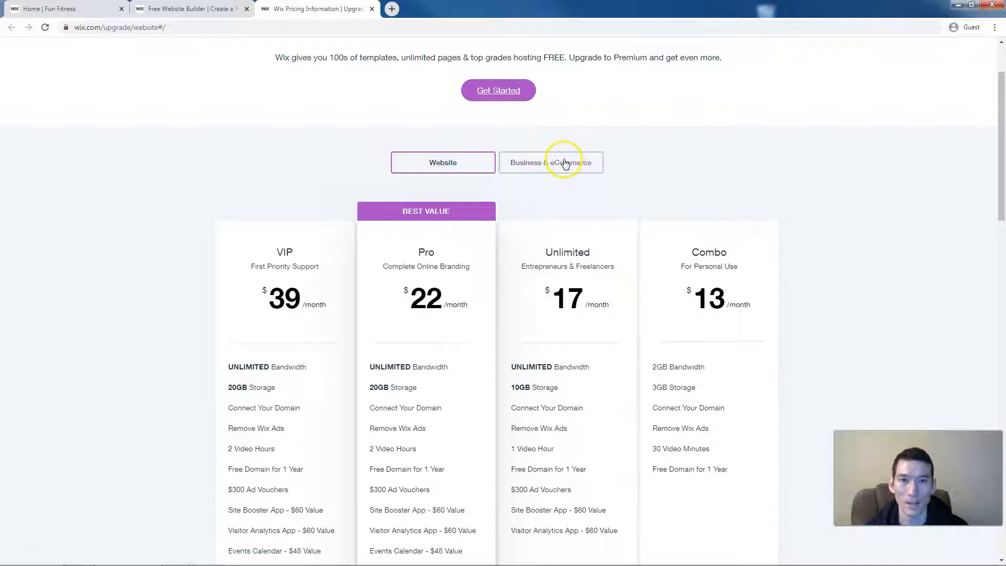
- Compare Business & eCommerce plans: Enterprise $500, Business VIP $49, Business Unlimited $27, Business Basic $23
left_click(564, 164)
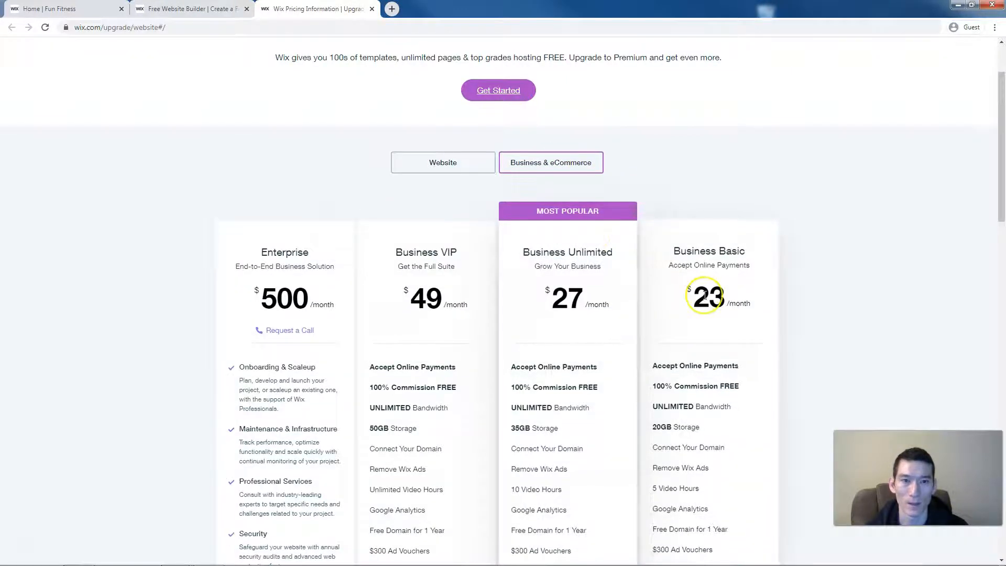
scroll(705, 296, "down", 2)
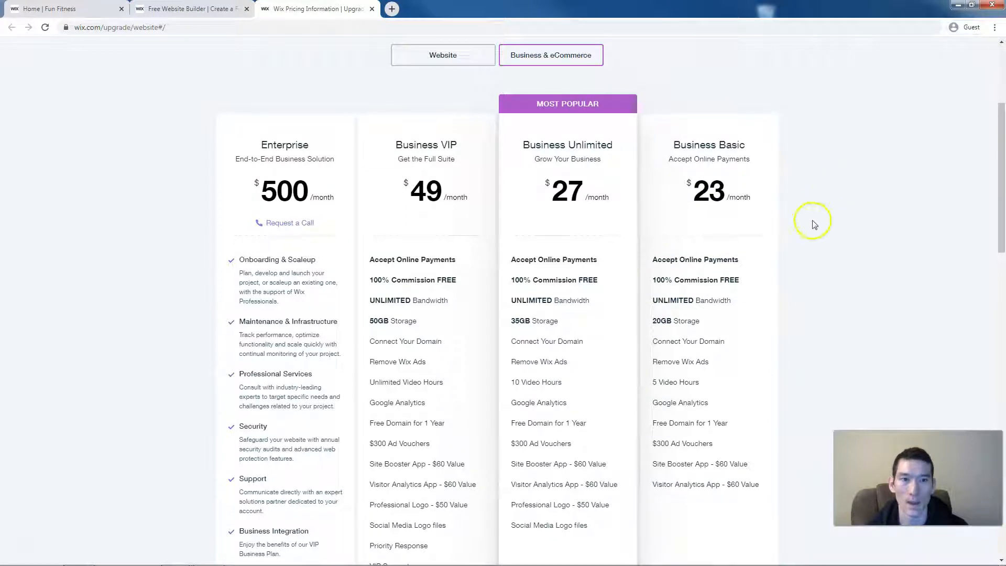
mouse_move(658, 264)
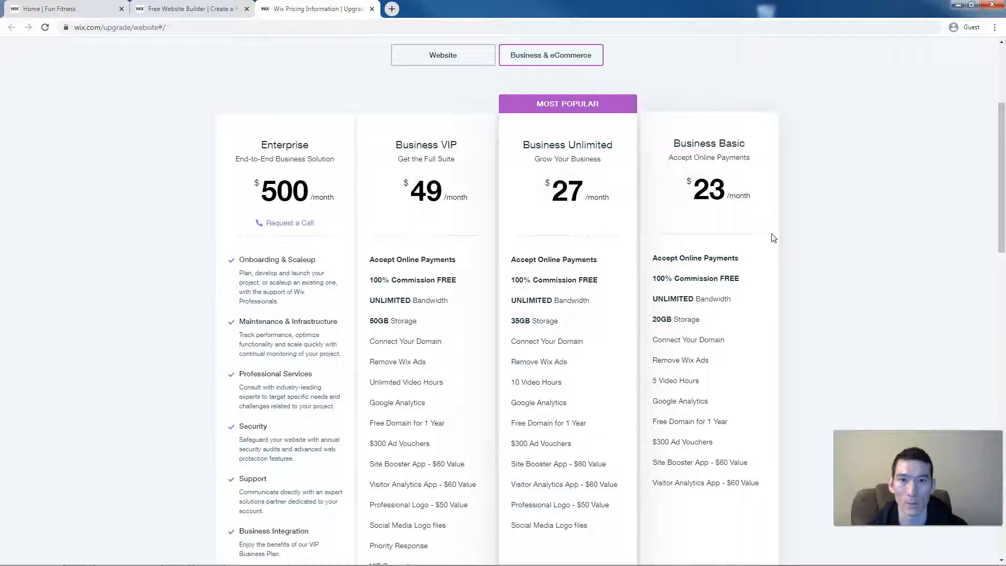
- Close the pricing tab and register a new Wix account with an email address and password
left_click(372, 9)
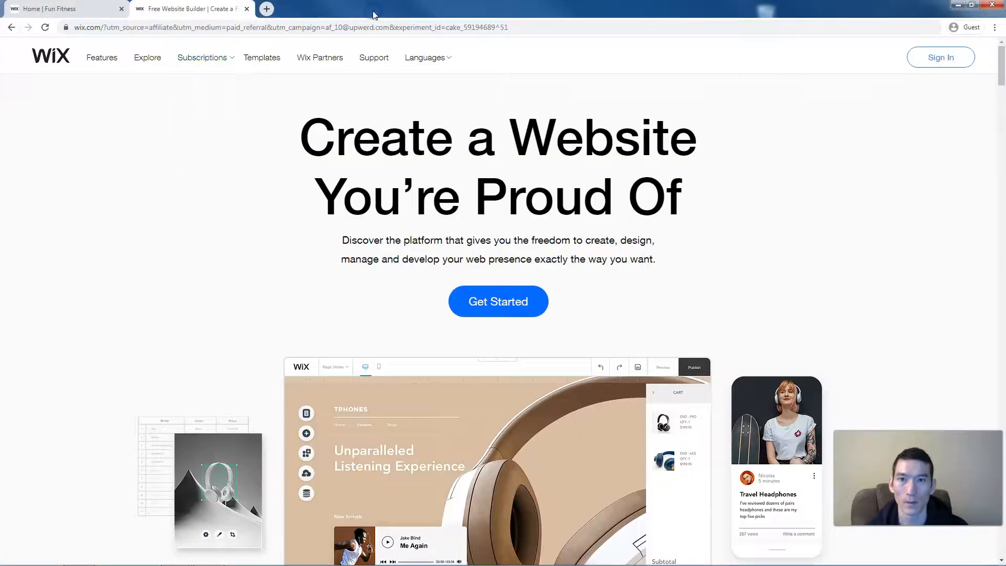
left_click(506, 306)
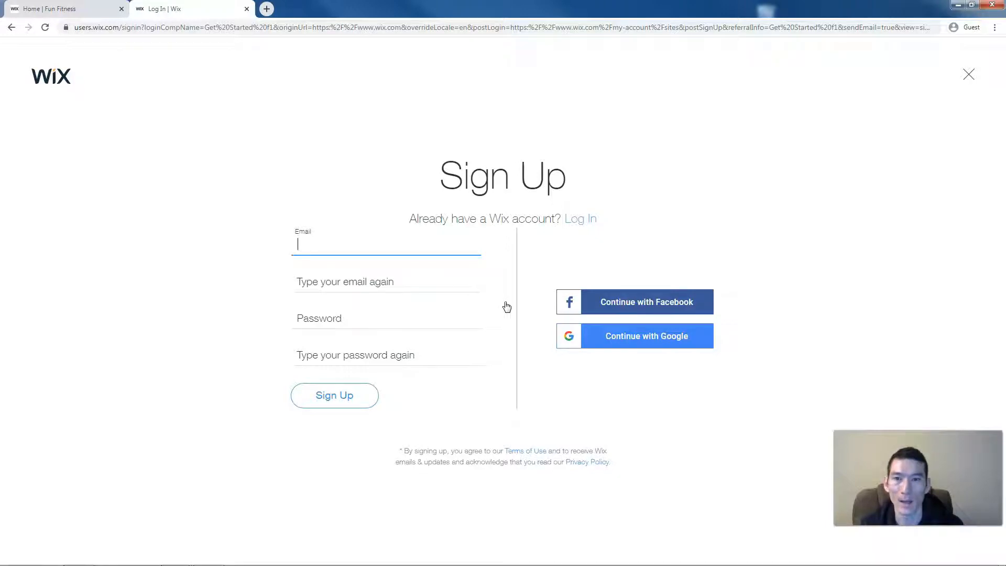
key("Tab")
key("Tab")
type("••••••••")
key("Tab")
type("••••••••")
left_click(369, 403)
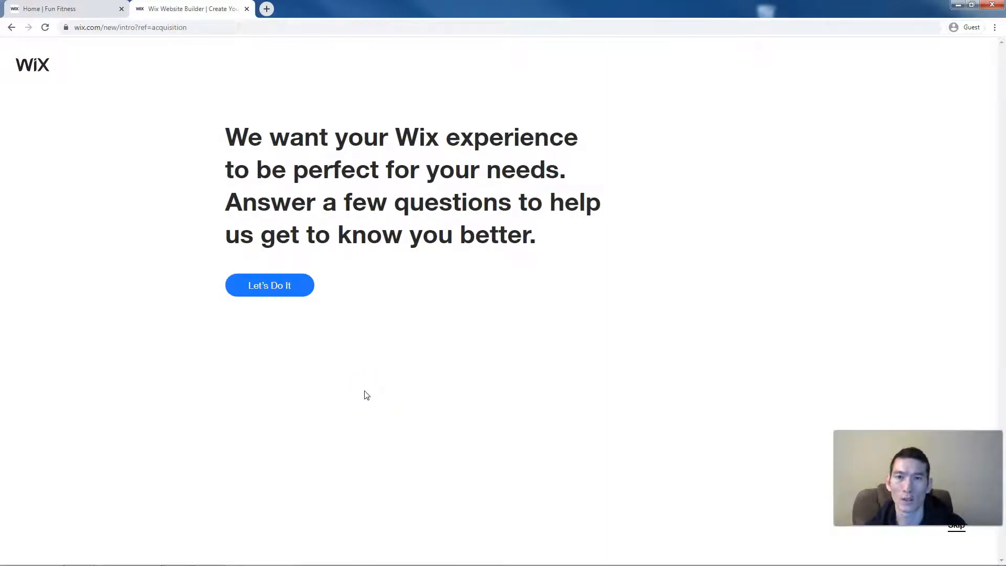
- Answer the onboarding questions: site for Myself, first-time website, Business type
left_click(308, 287)
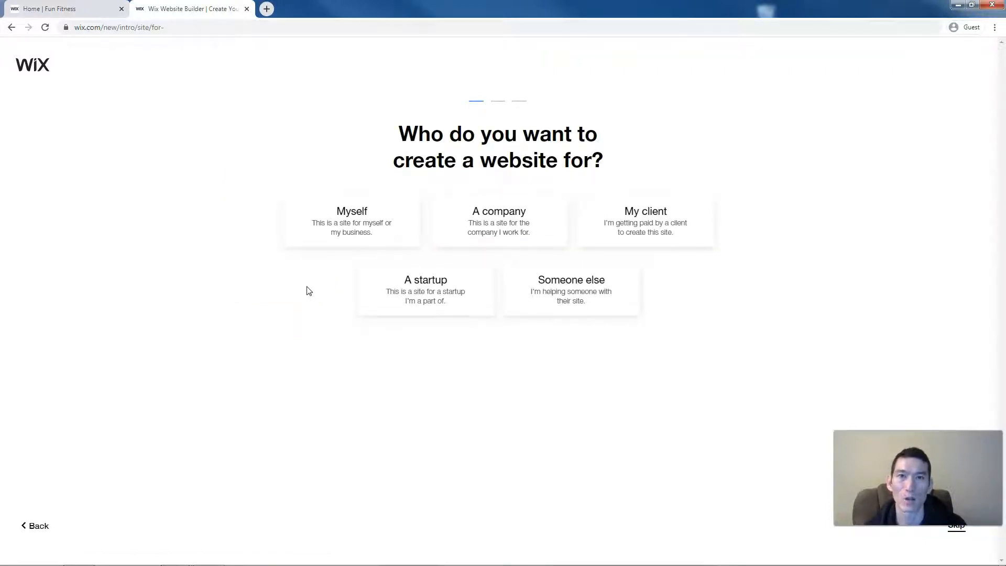
left_click(303, 220)
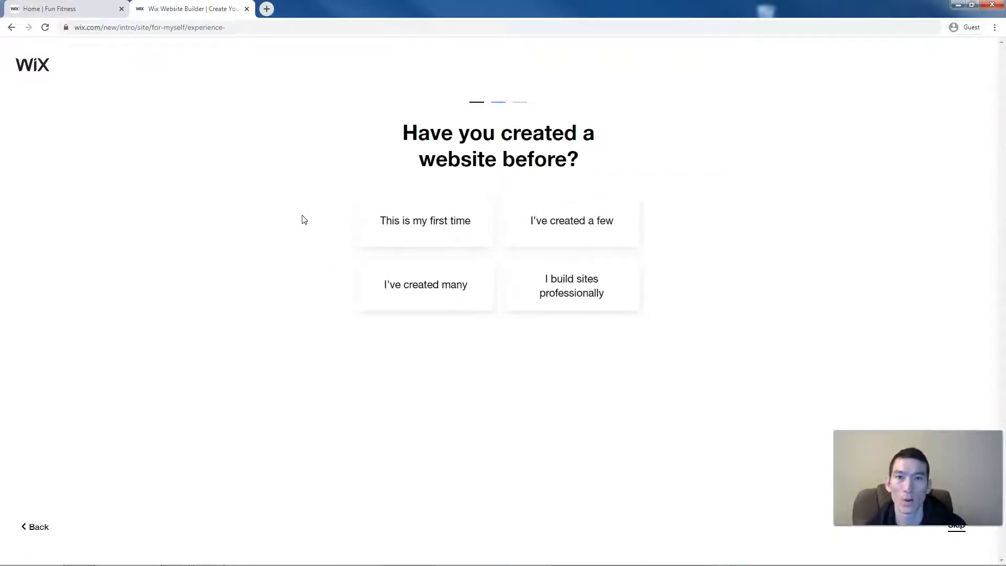
left_click(362, 229)
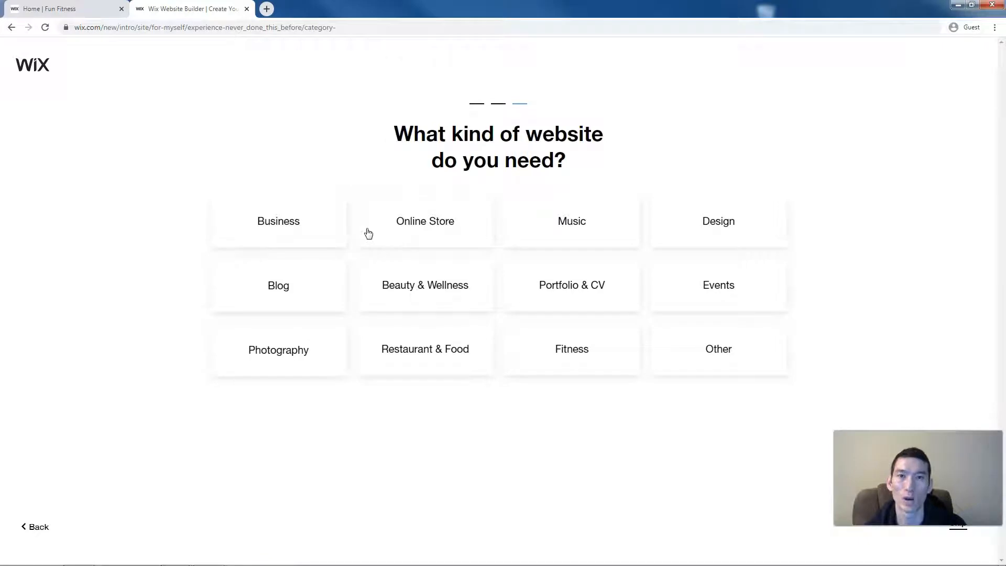
left_click(341, 233)
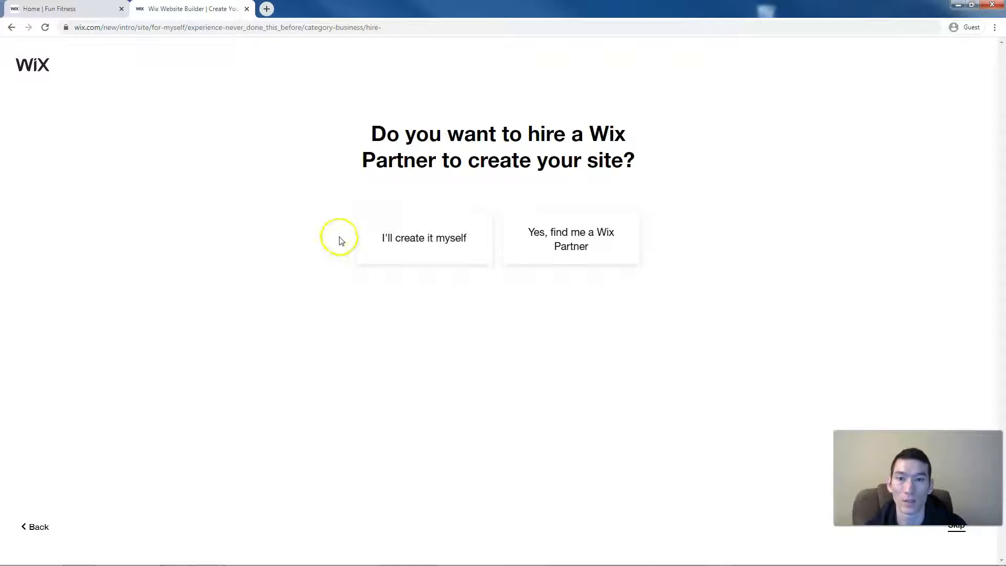
- Decline a Wix Partner by choosing 'I'll create it myself'
left_click(365, 240)
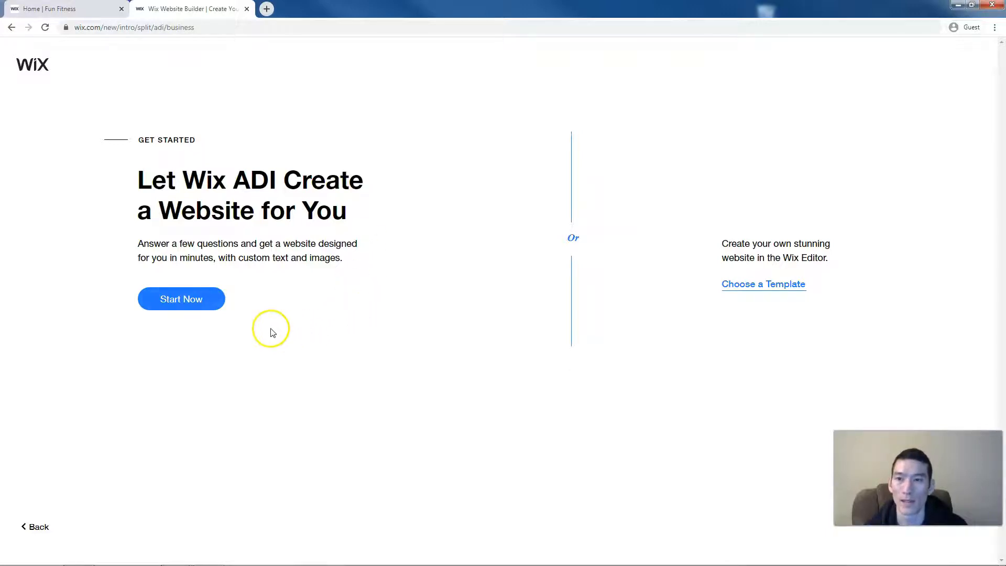
- Start Wix ADI, choose Gym as the site type, and drop Chat from the features
left_click(211, 301)
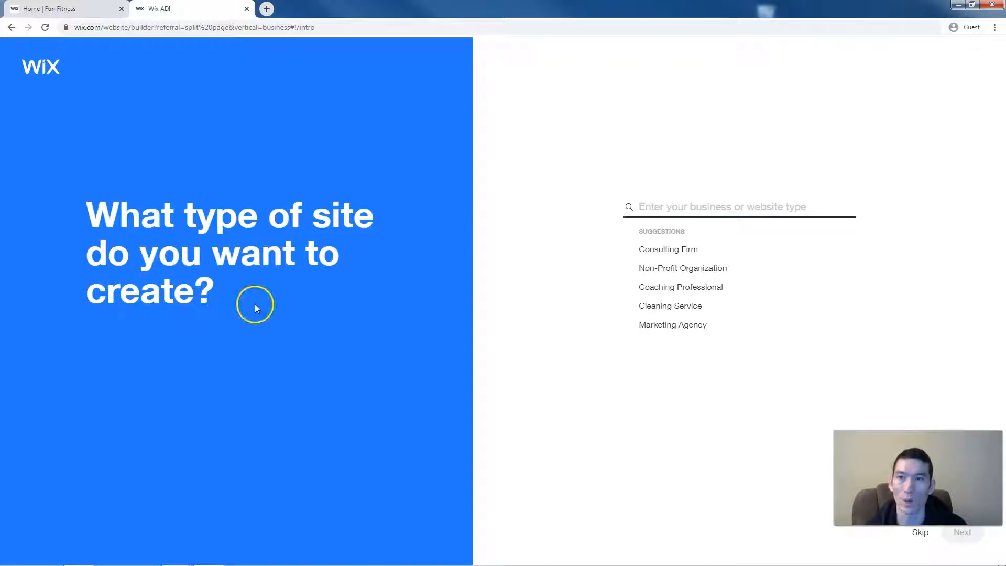
left_click(677, 208)
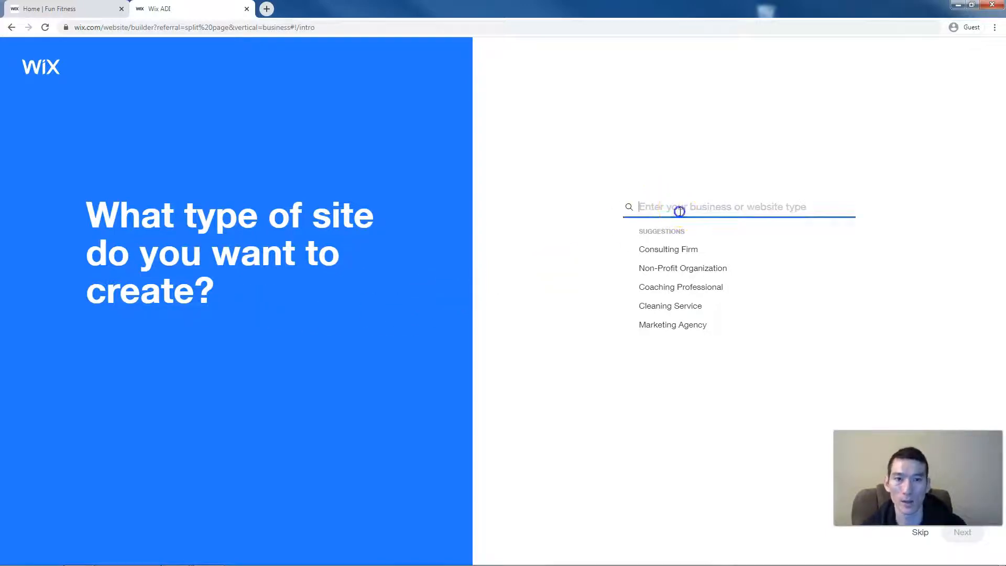
type("gym")
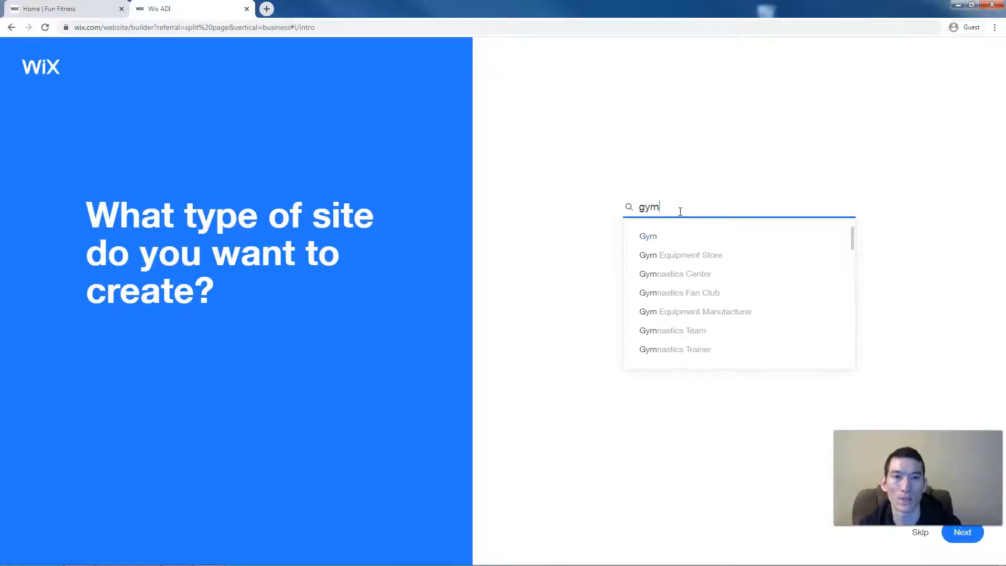
left_click(654, 235)
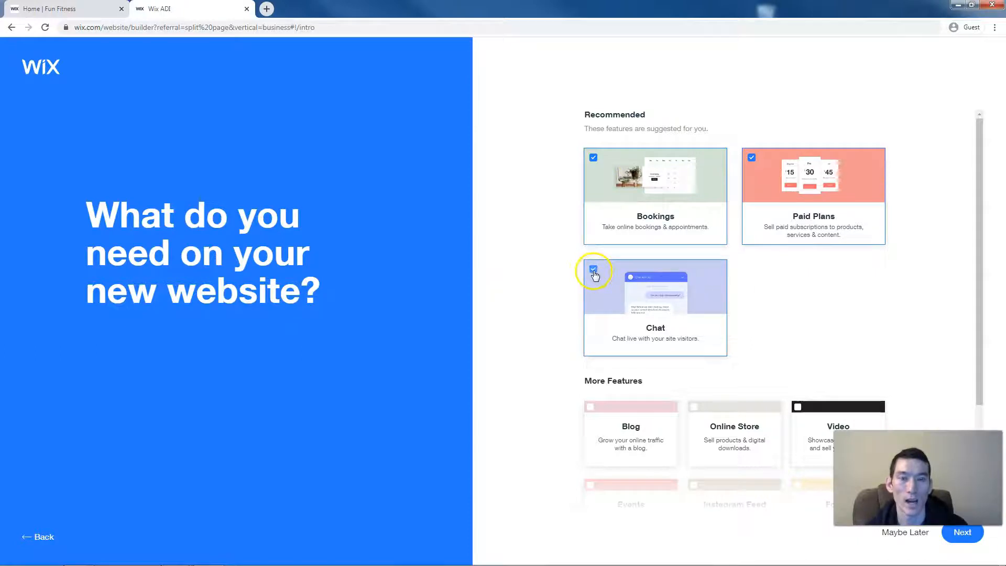
left_click(594, 273)
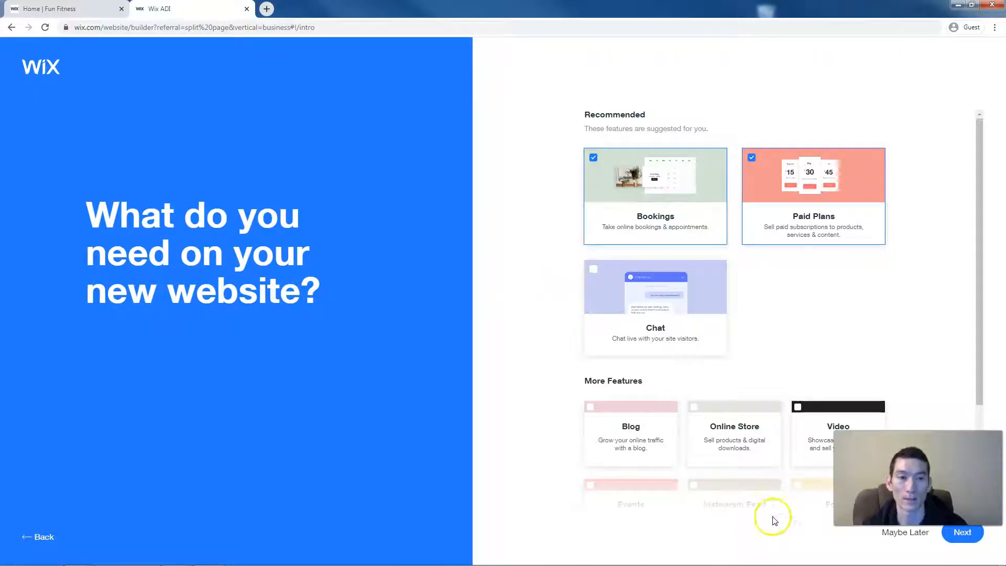
left_click(963, 533)
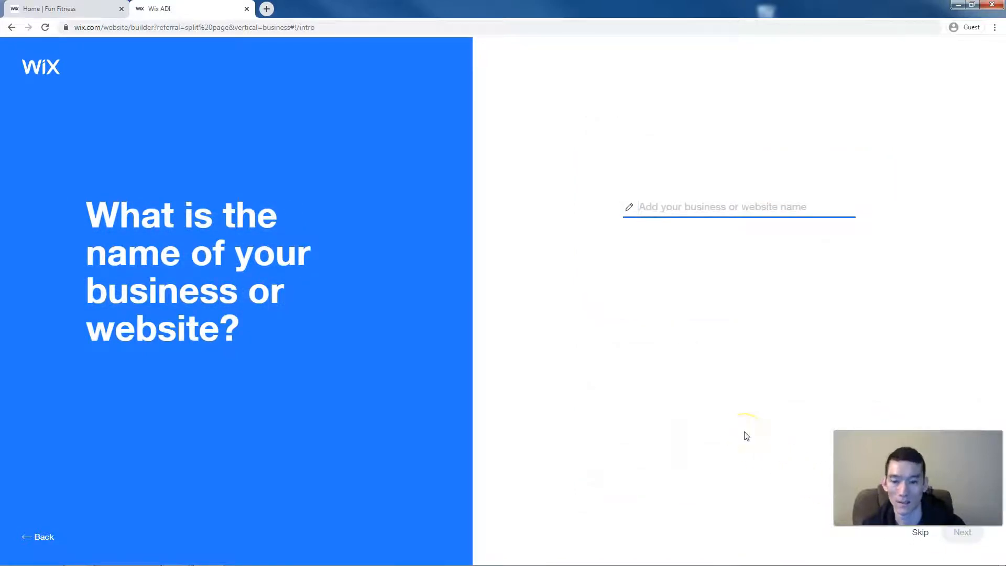
- Name the business 'Fun Fitness' and skip importing existing content
type("Fun ")
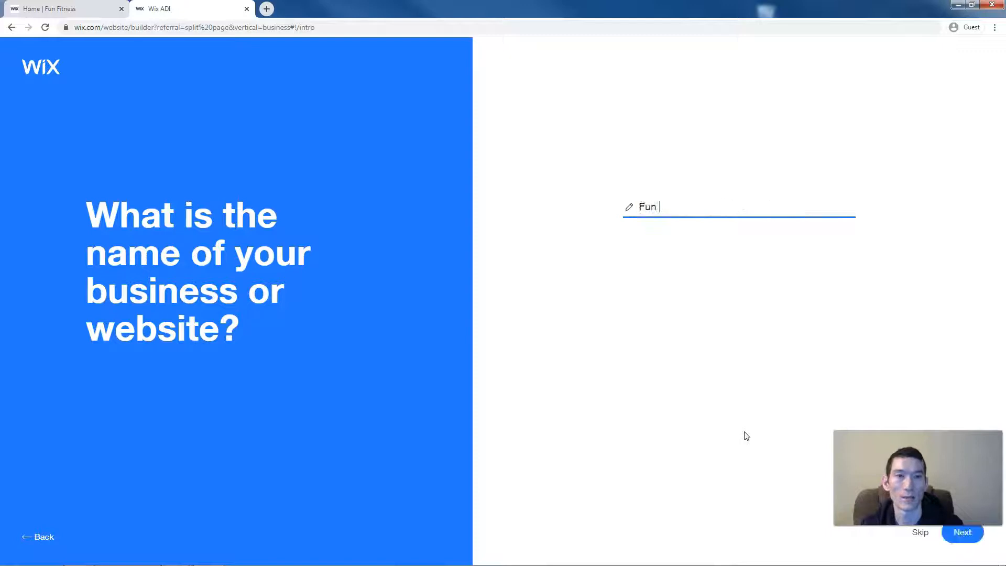
type("Fitness")
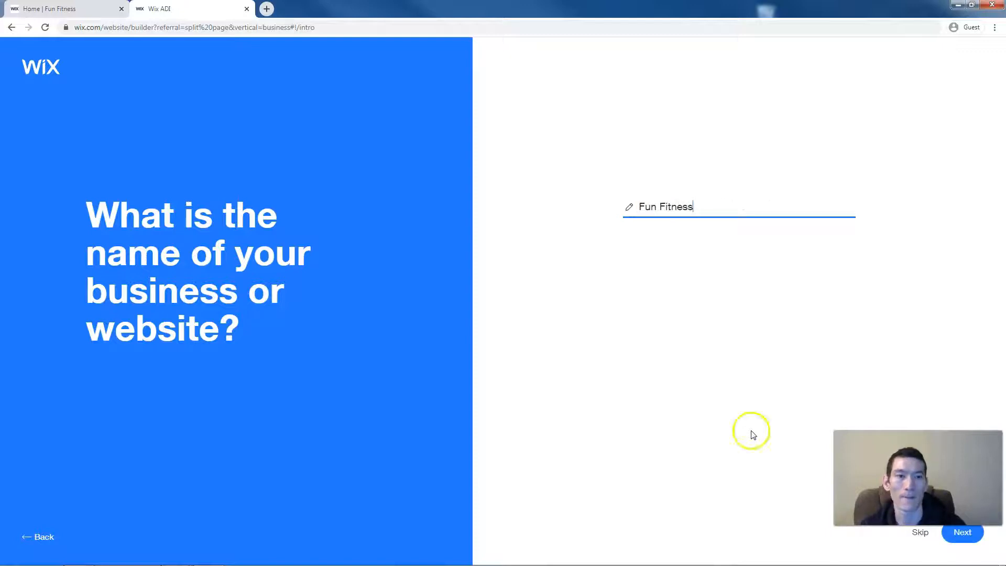
left_click(954, 535)
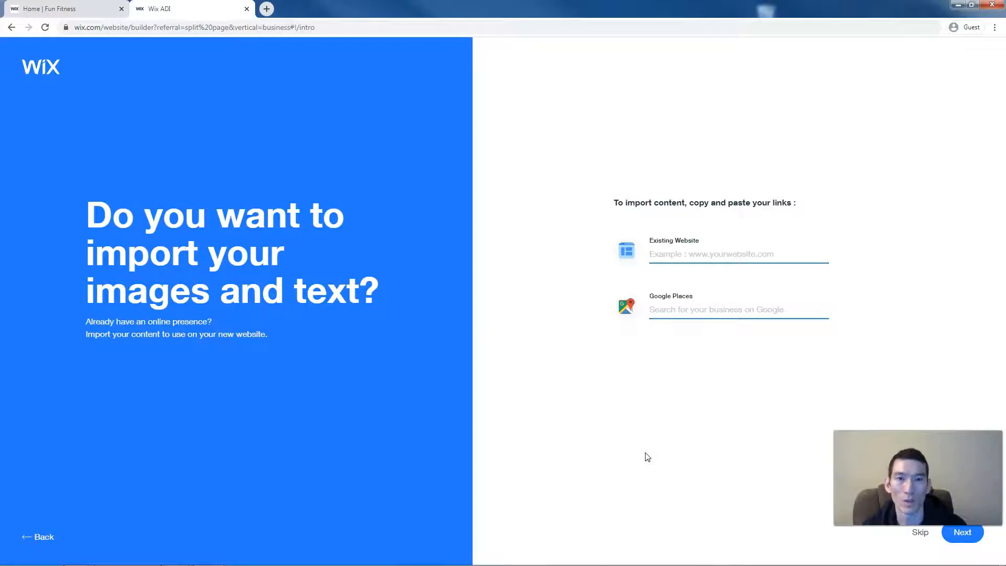
left_click(670, 446)
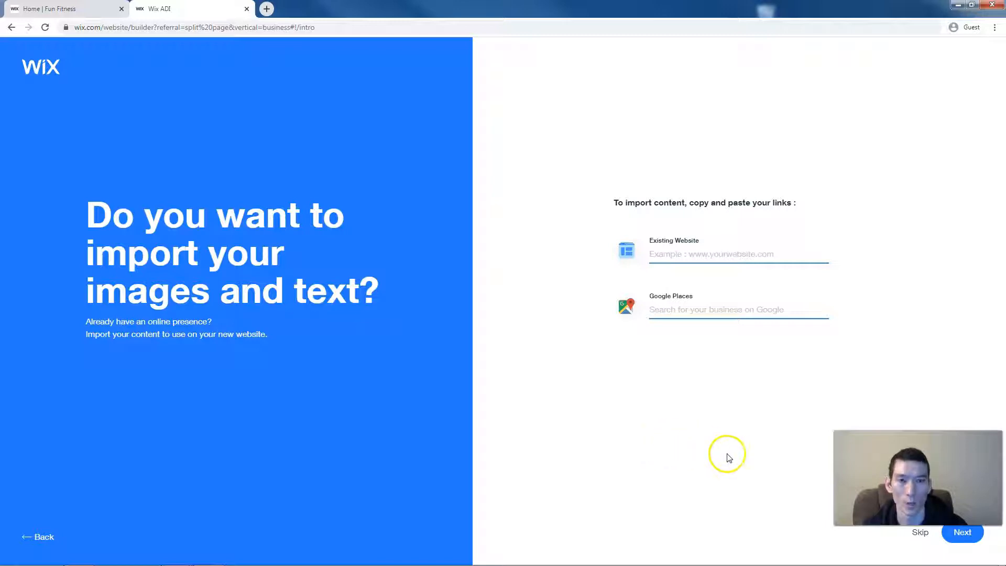
left_click(965, 543)
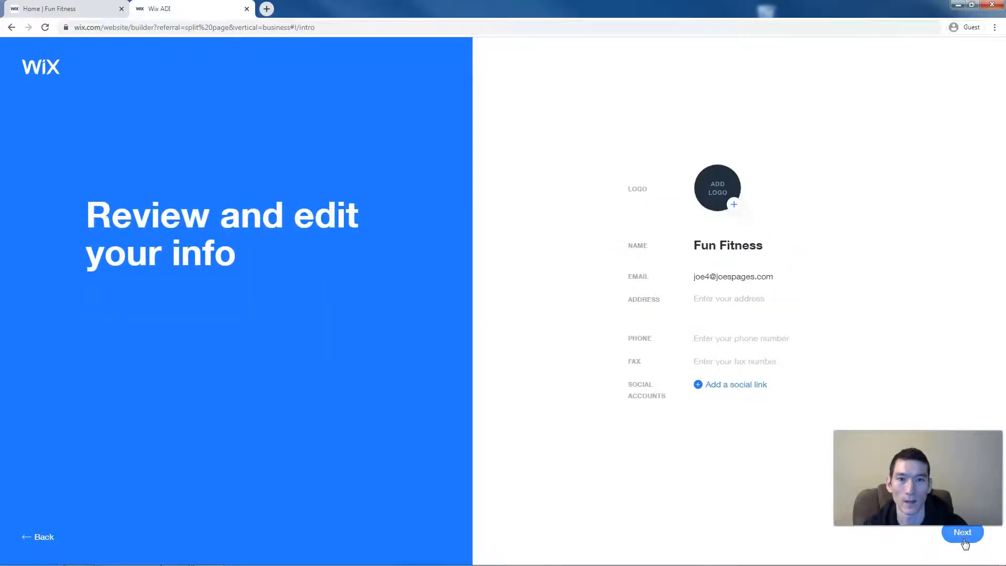
- Enter the business street address and phone number, and add a blank social link row
left_click(704, 303)
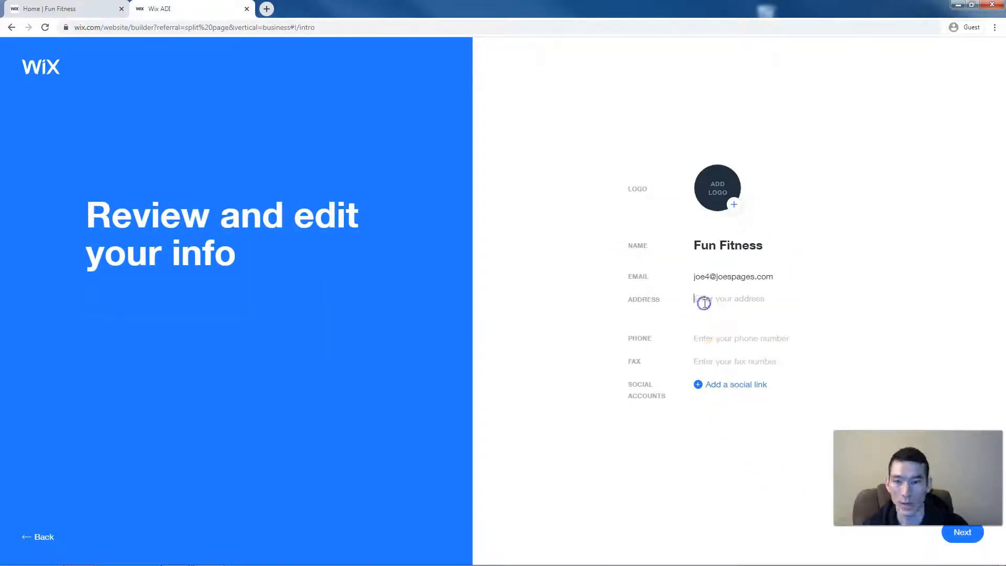
type("!")
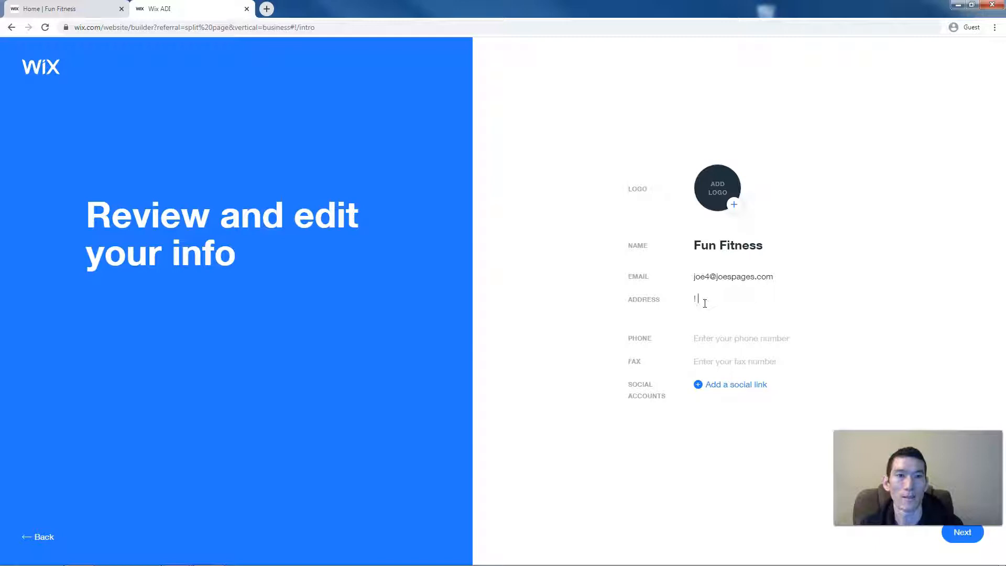
type(" Main")
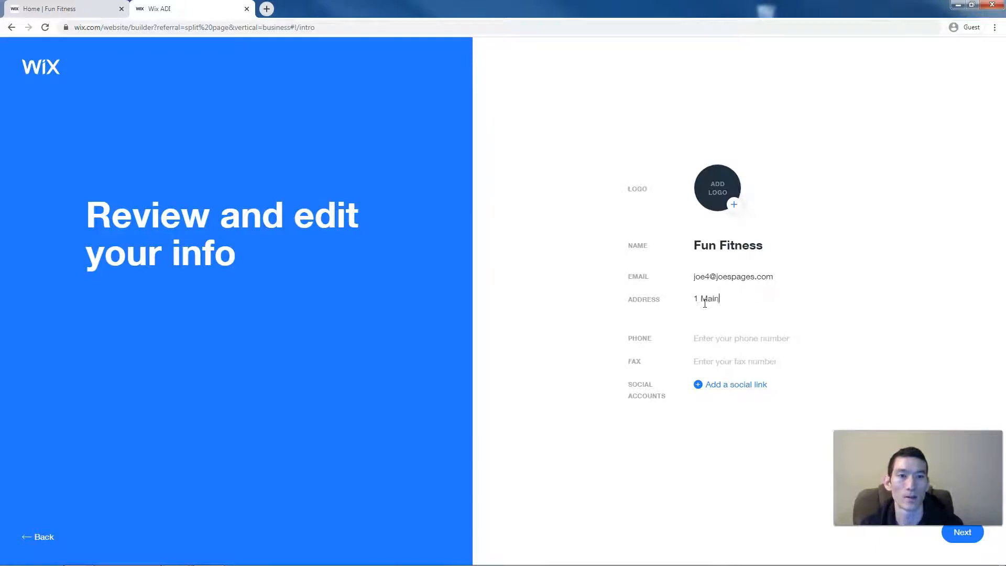
type(" st.")
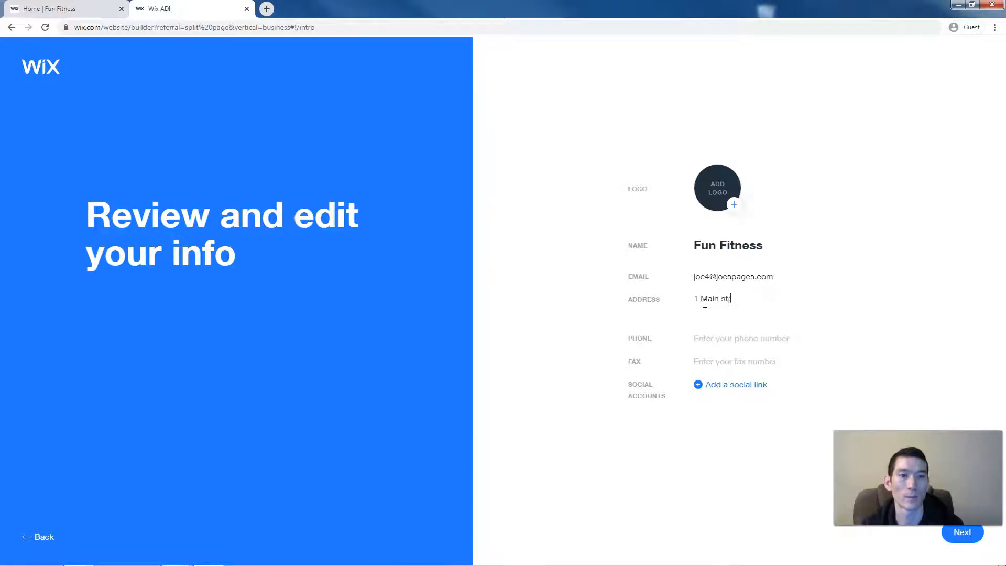
type(", Portland, OR")
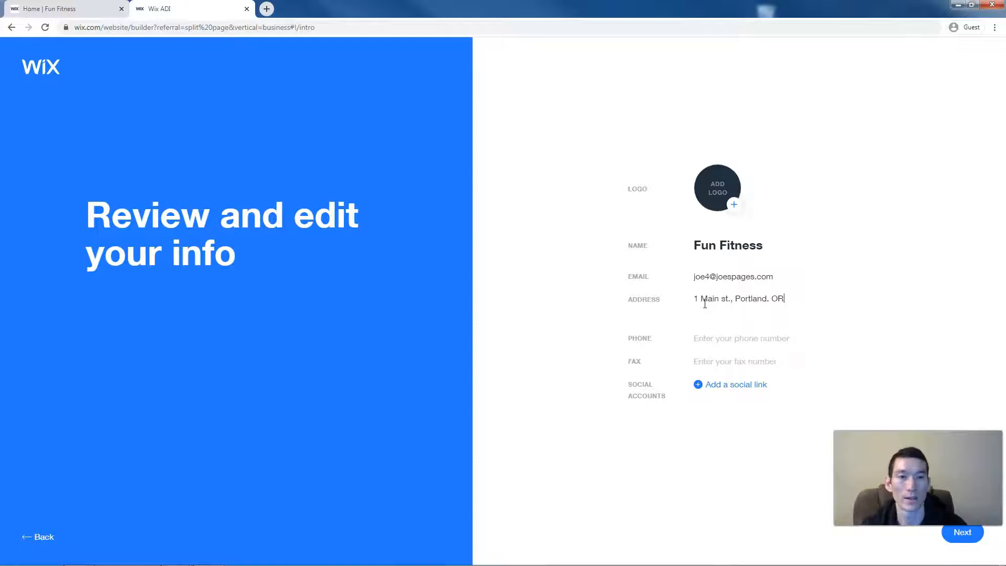
left_click(710, 338)
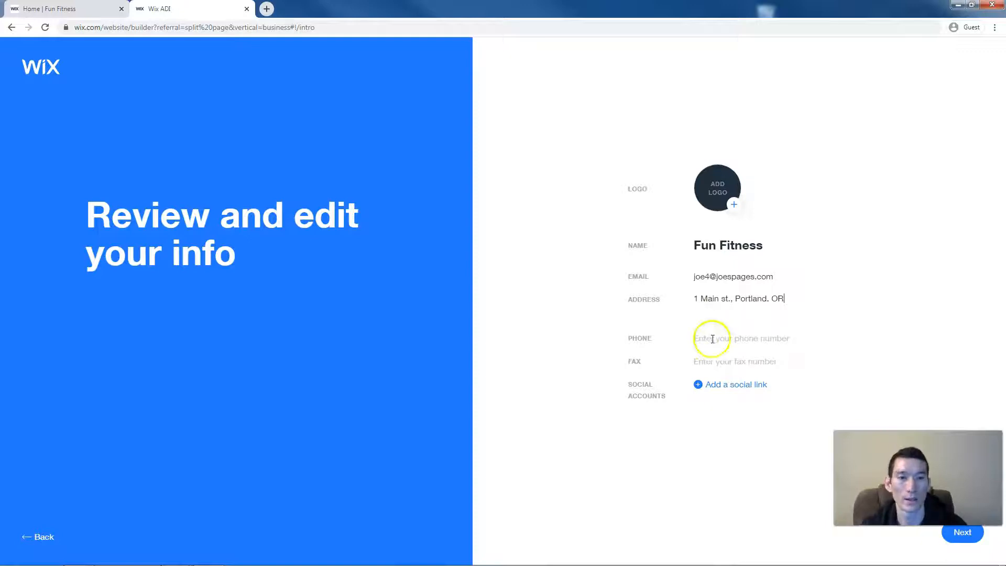
type("530-123-1234")
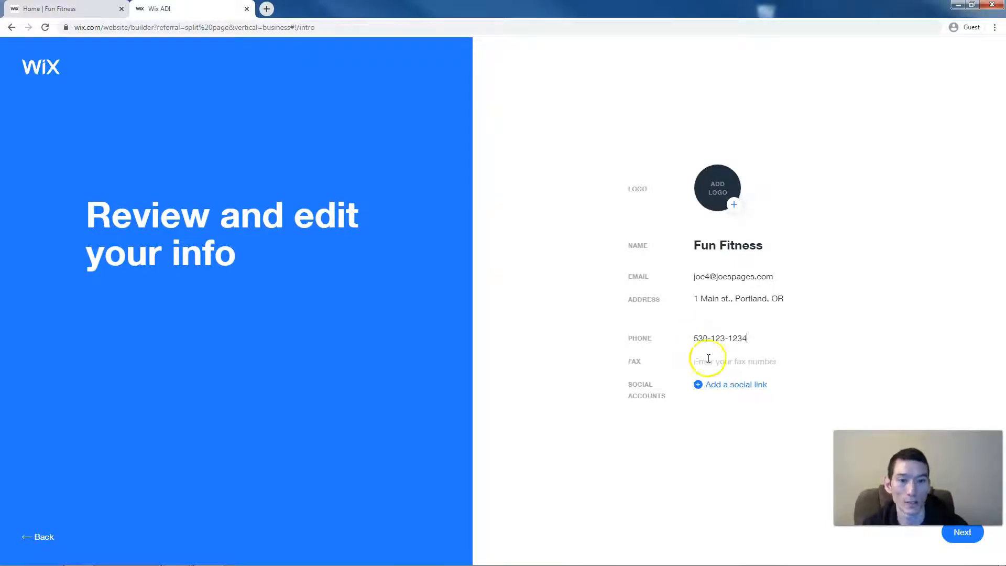
left_click(715, 387)
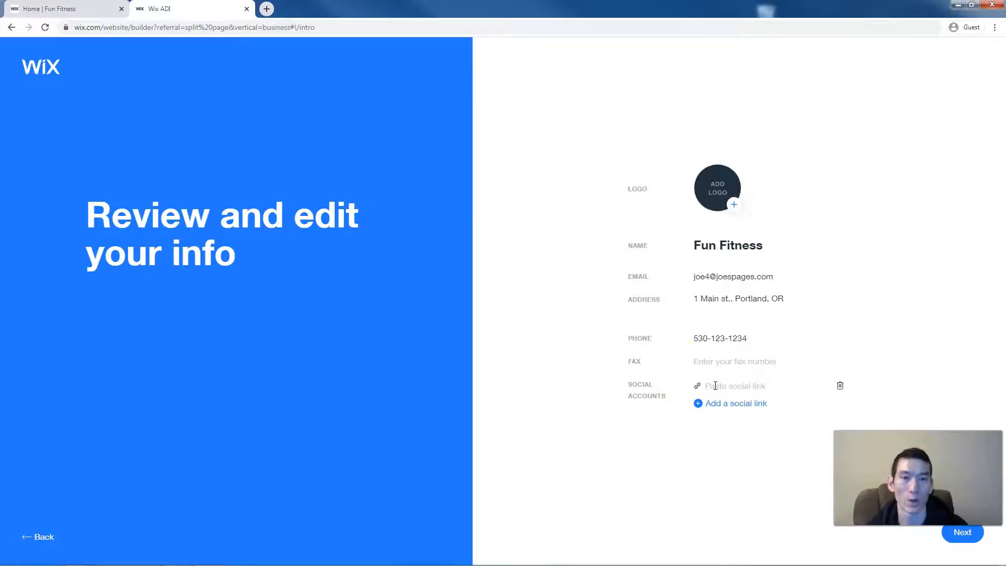
- Submit the reviewed business info and choose the Spark theme
left_click(953, 539)
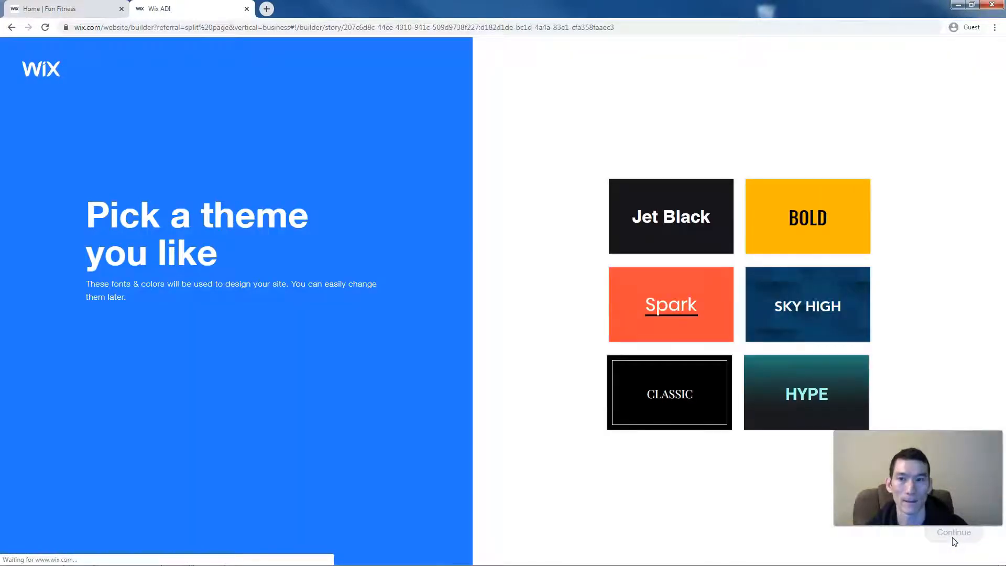
left_click(795, 539)
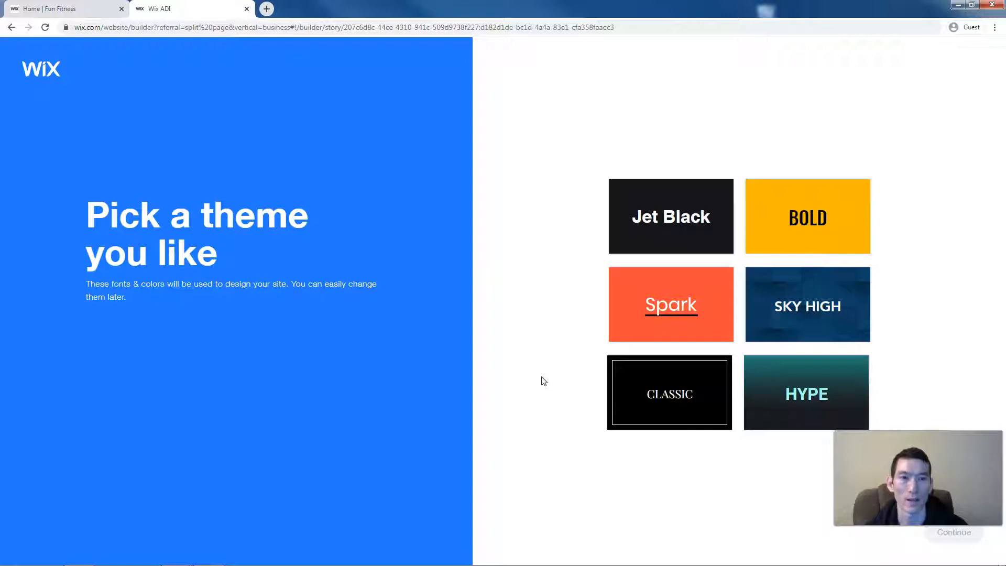
left_click(642, 303)
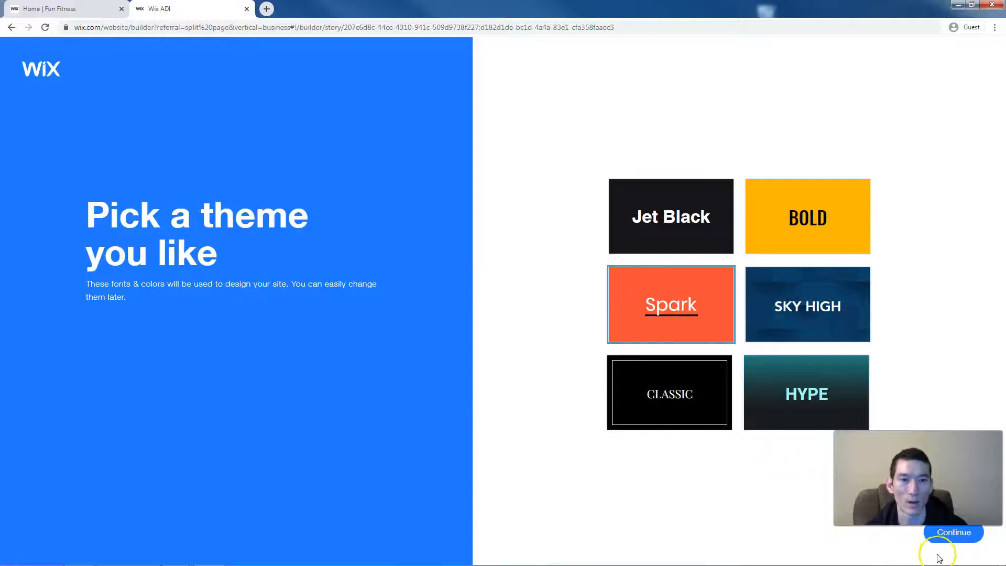
left_click(948, 540)
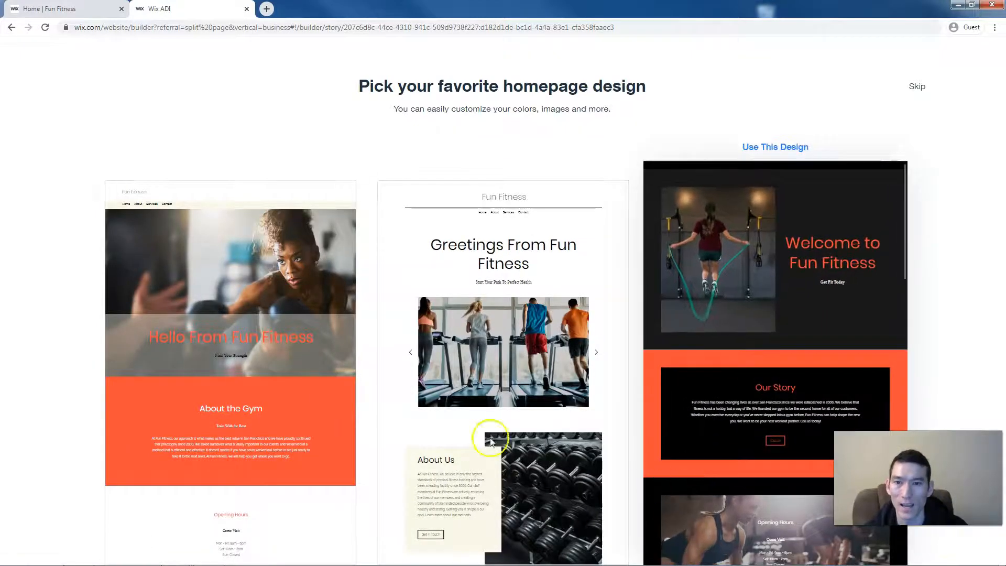
- Compare the three homepage designs and use the 'Hello From Fun Fitness' layout
mouse_move(303, 382)
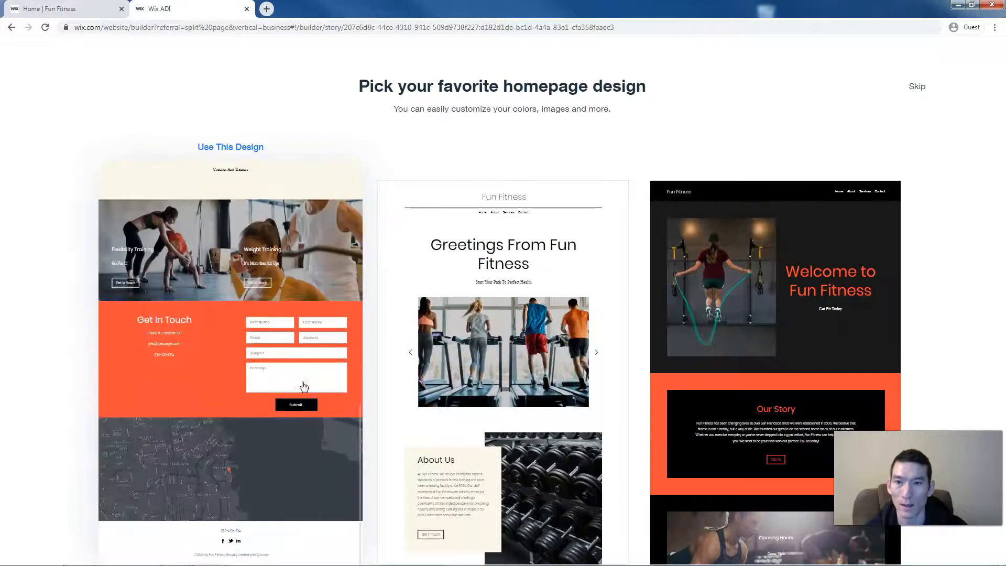
mouse_move(498, 405)
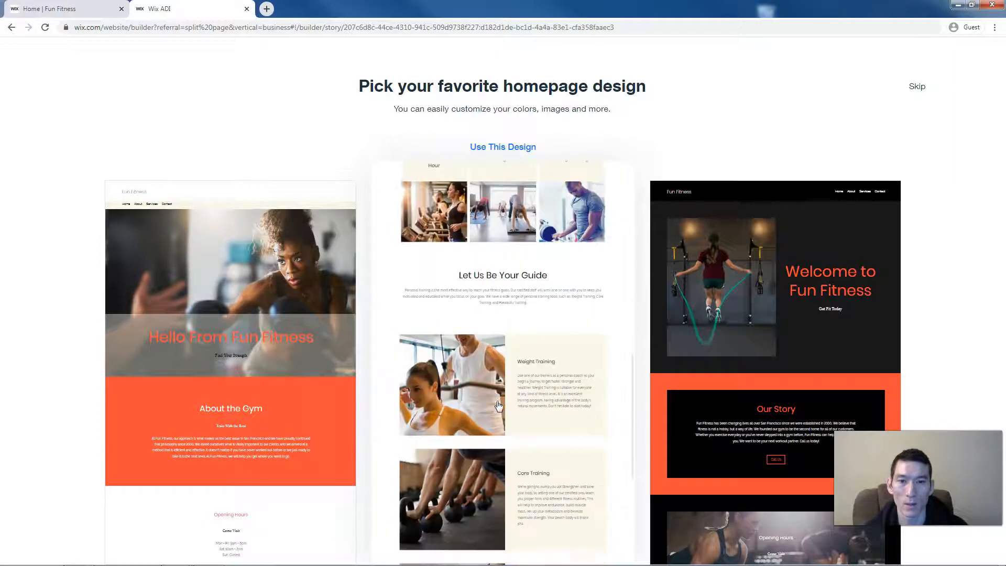
mouse_move(720, 285)
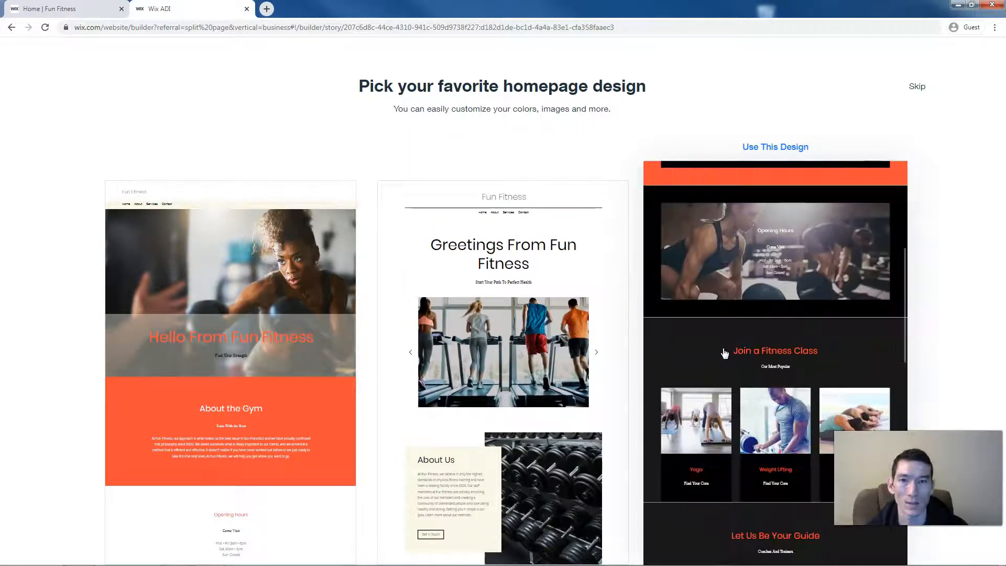
mouse_move(204, 312)
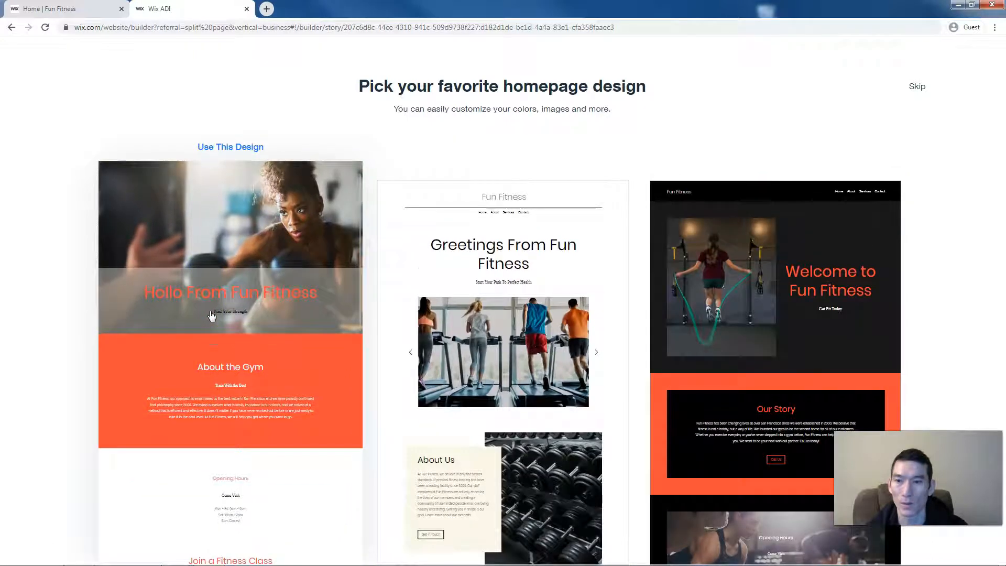
left_click(228, 148)
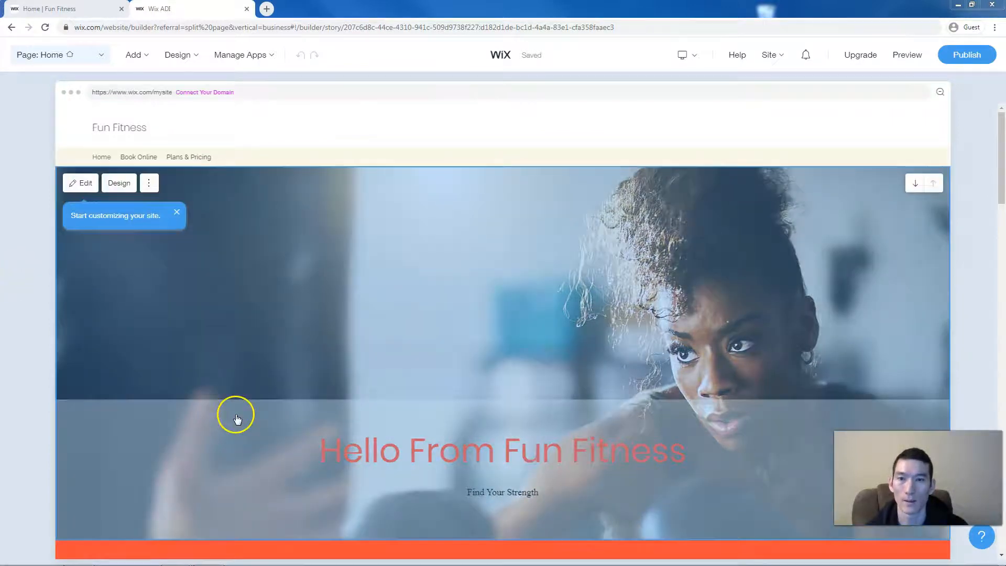
- Open the Welcome section panel for the hero on the Fun Fitness homepage
left_click(234, 415)
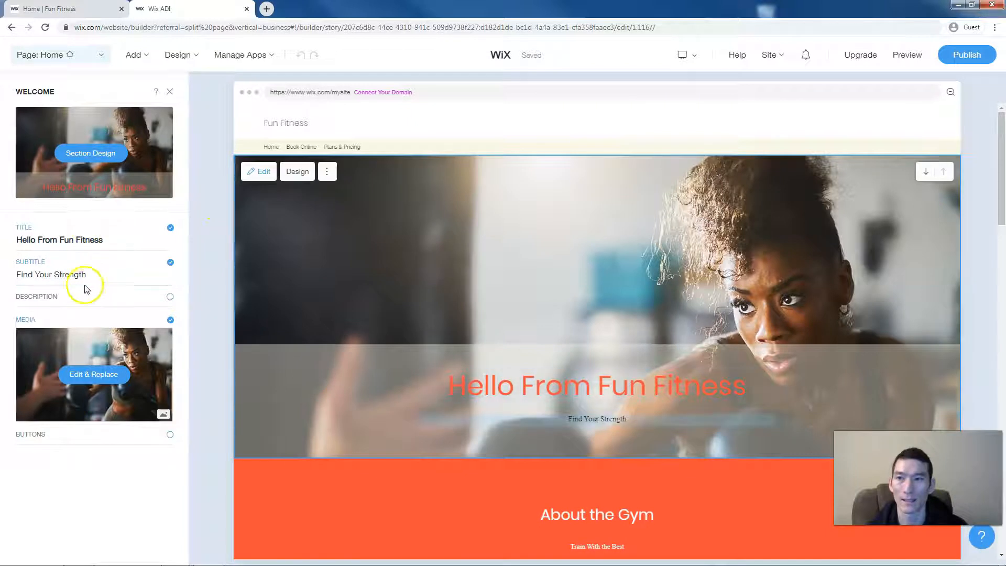
- Browse the hero's Section Design presets without applying a different layout
left_click(297, 172)
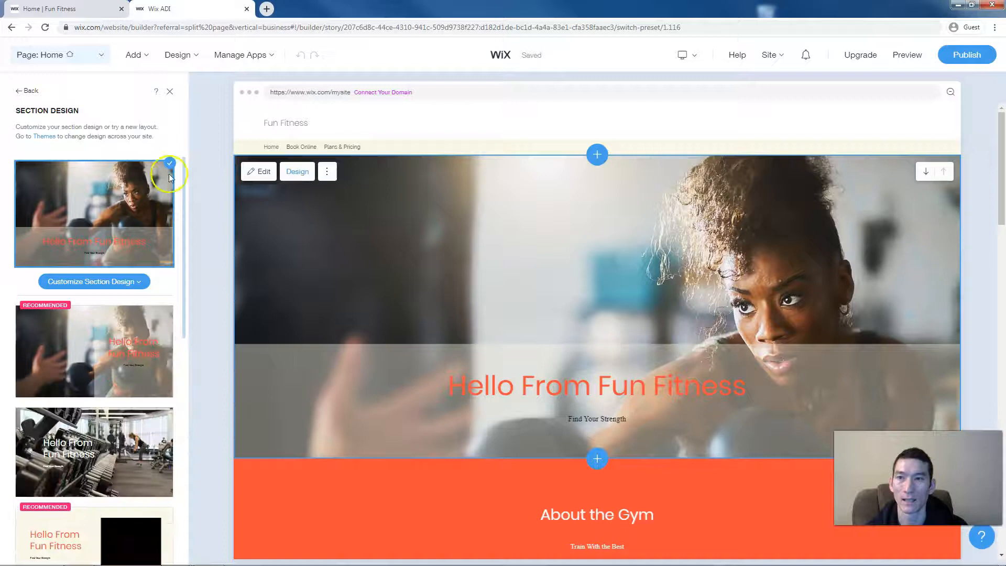
scroll(121, 216, "down", 1)
scroll(122, 215, "down", 4)
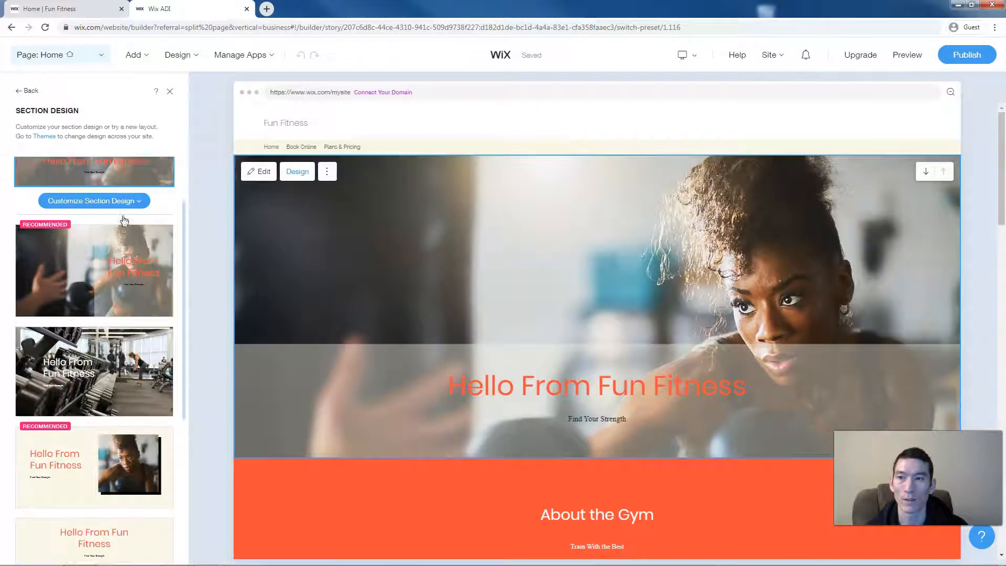
scroll(123, 219, "down", 1)
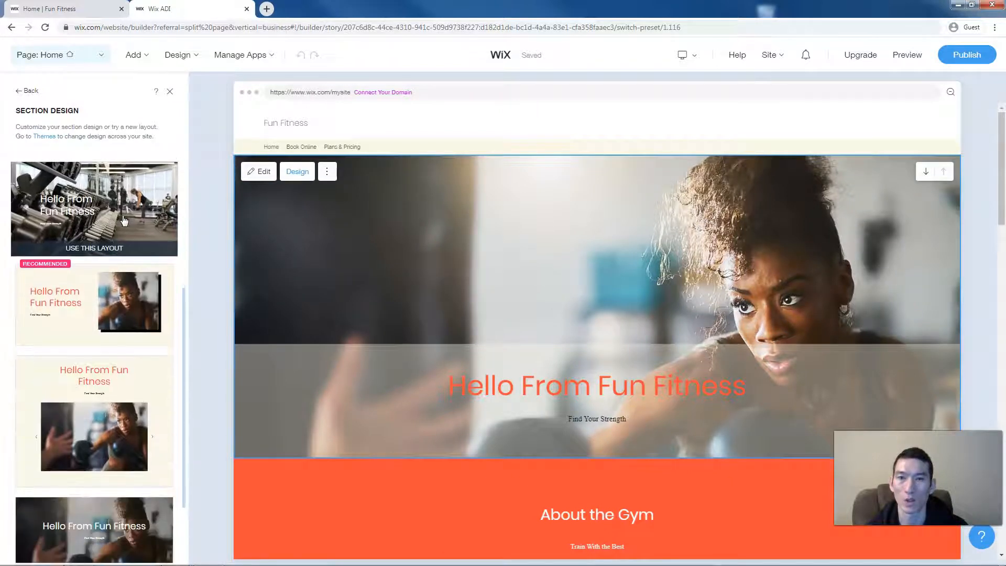
scroll(123, 220, "up", 5)
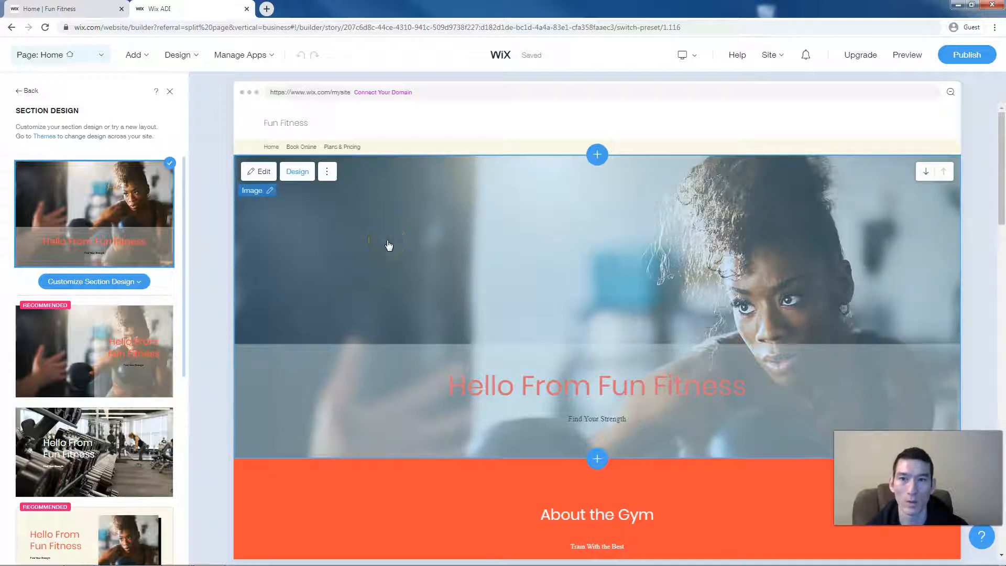
mouse_move(138, 348)
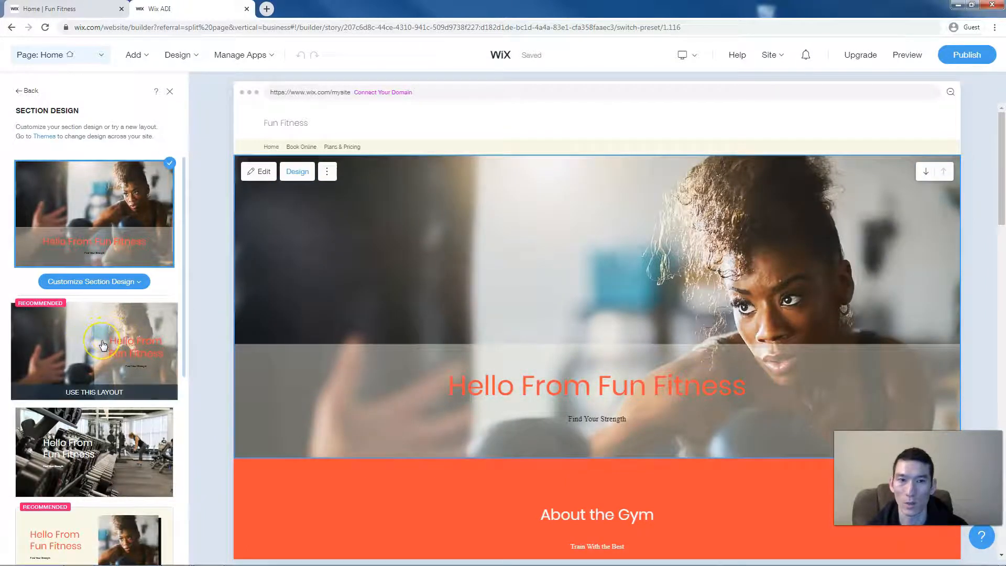
scroll(111, 344, "down", 1)
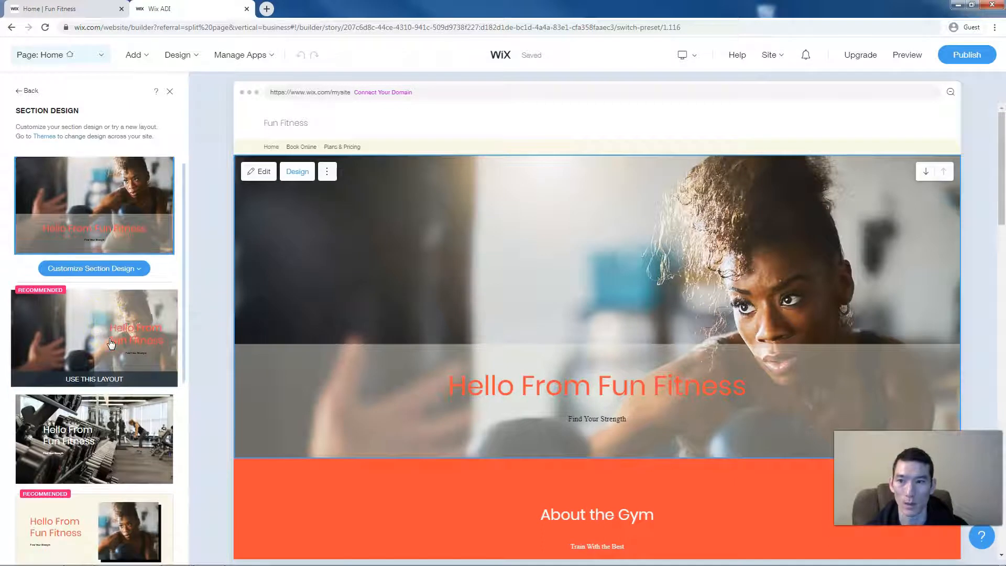
scroll(111, 344, "down", 2)
left_click(101, 409)
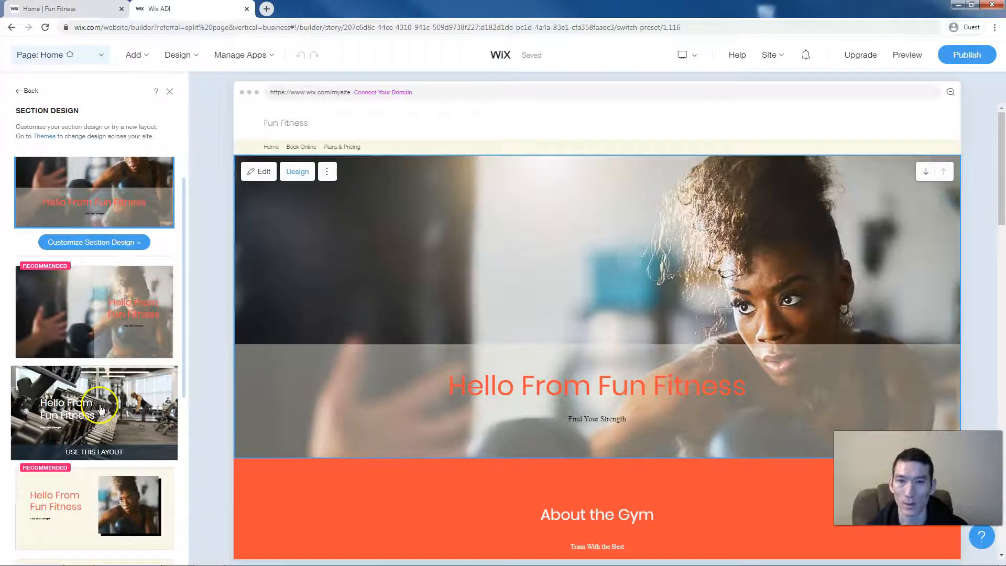
scroll(105, 408, "down", 5)
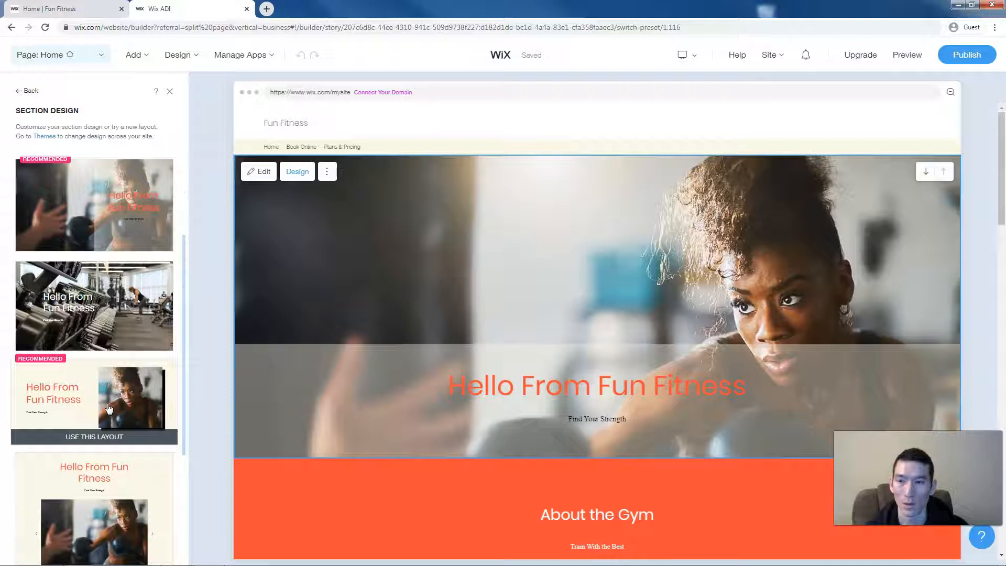
scroll(109, 409, "down", 12)
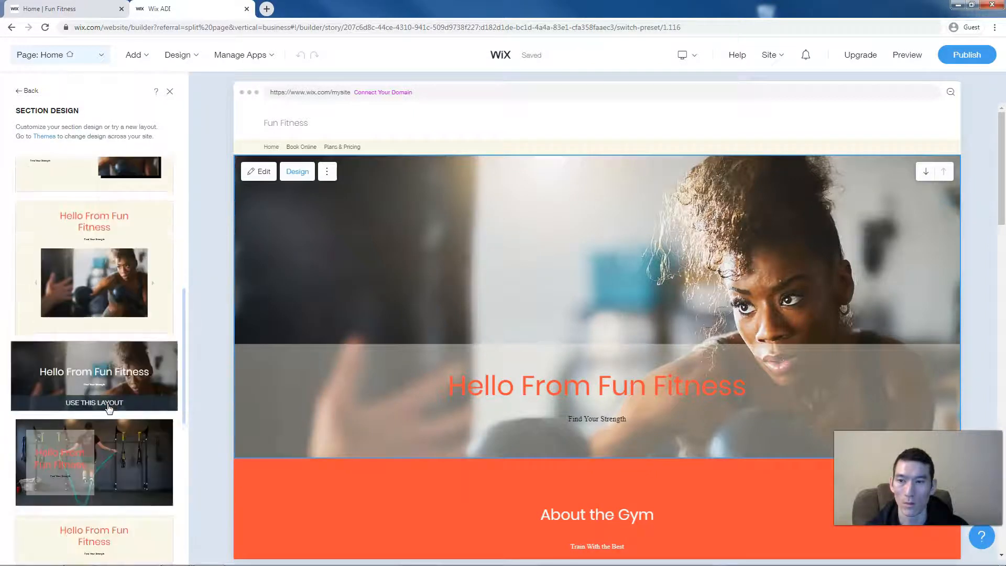
scroll(108, 408, "up", 9)
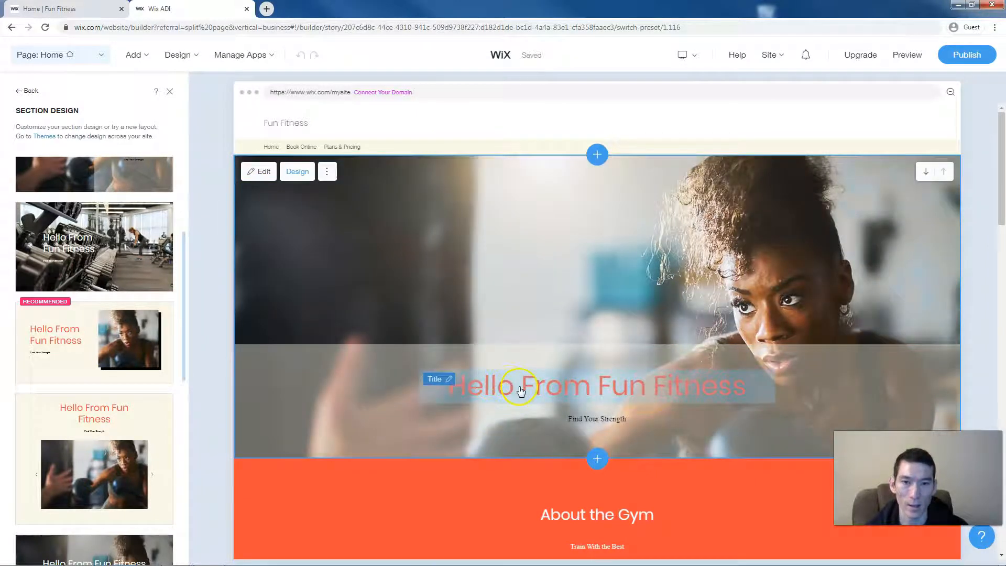
- Hide the 'Find Your Strength' subtitle and leave the hero without a description
left_click(520, 390)
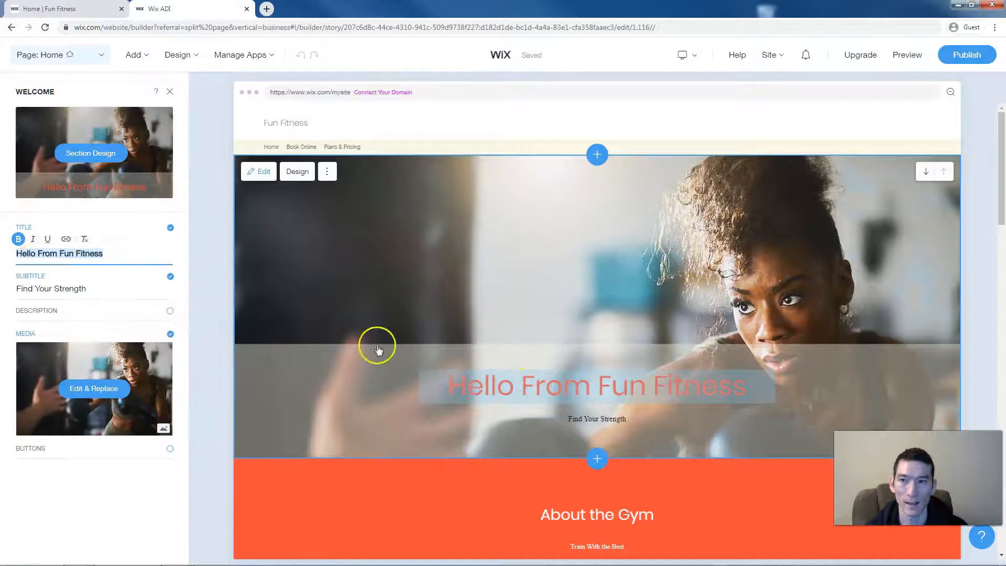
left_click(107, 254)
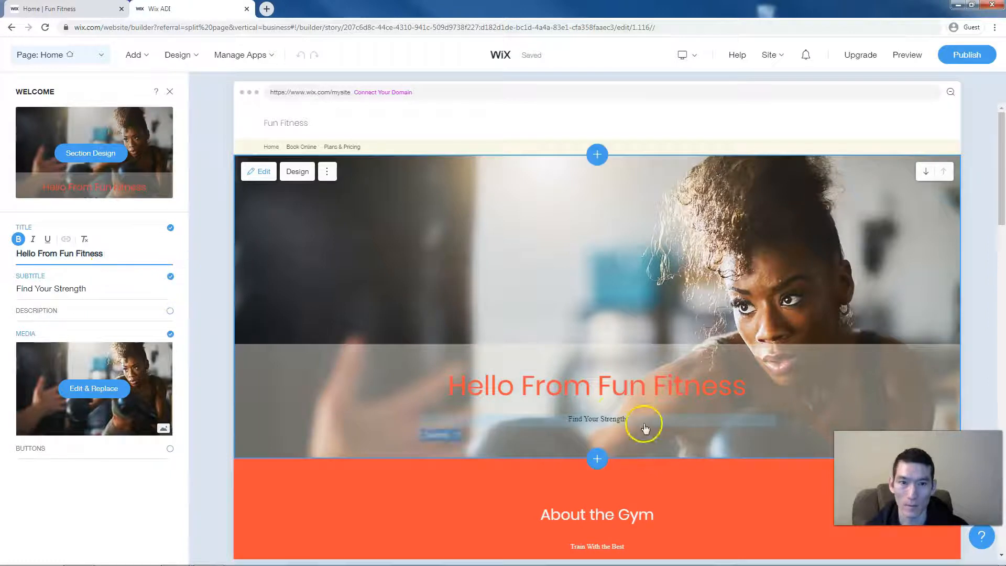
left_click(170, 277)
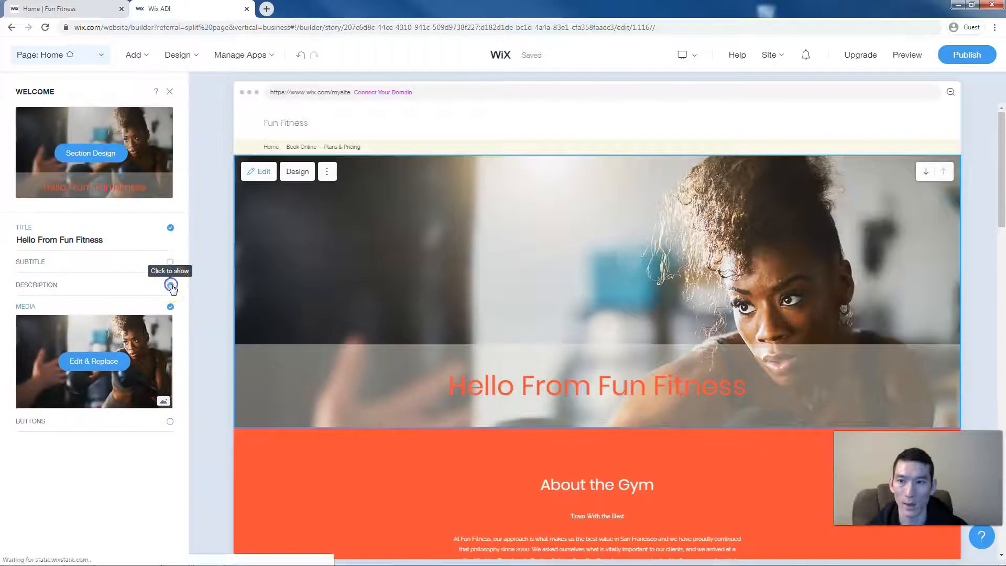
left_click(170, 285)
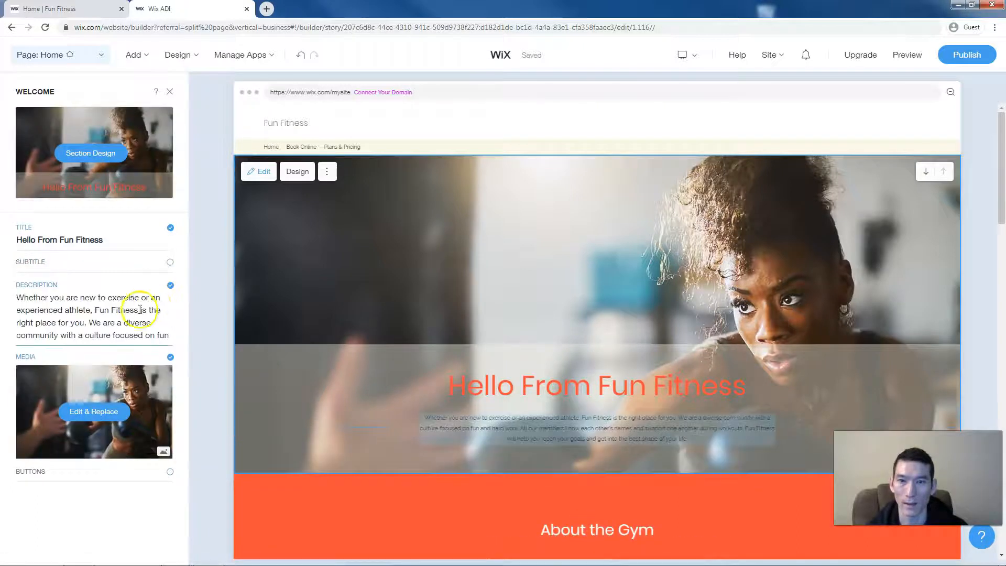
left_click(140, 309)
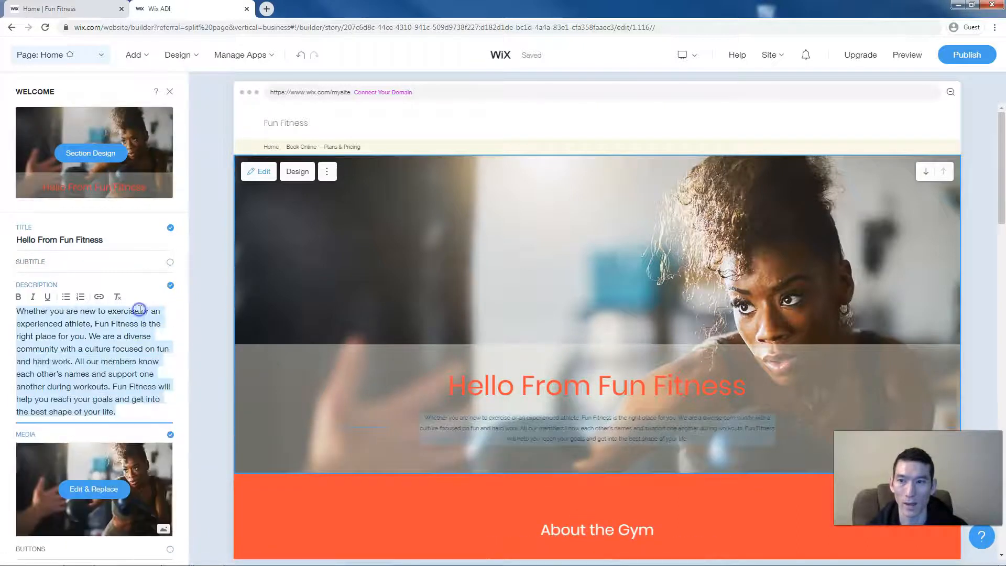
left_click(170, 285)
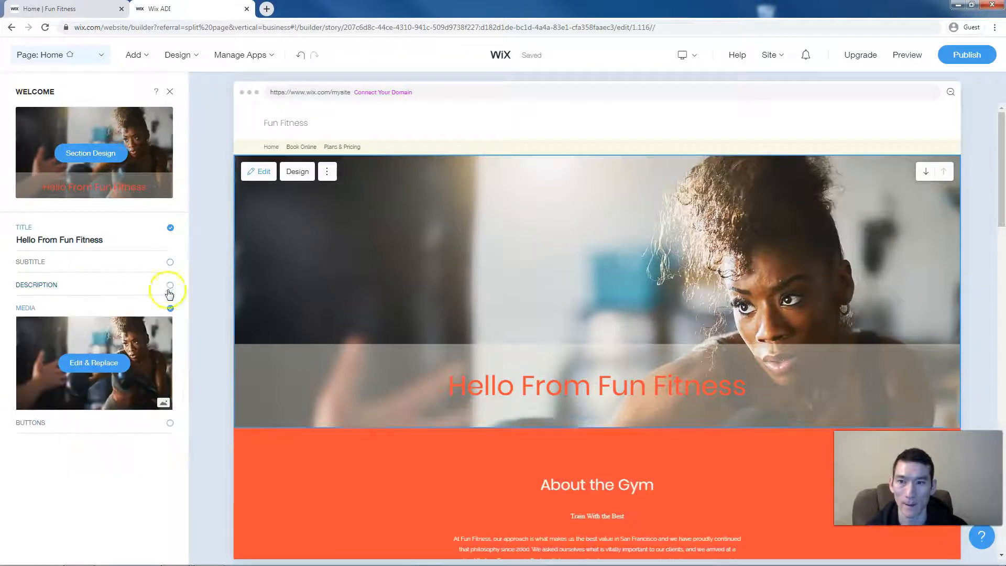
- Open the hero image's Media Settings and its Replace image library
left_click(75, 367)
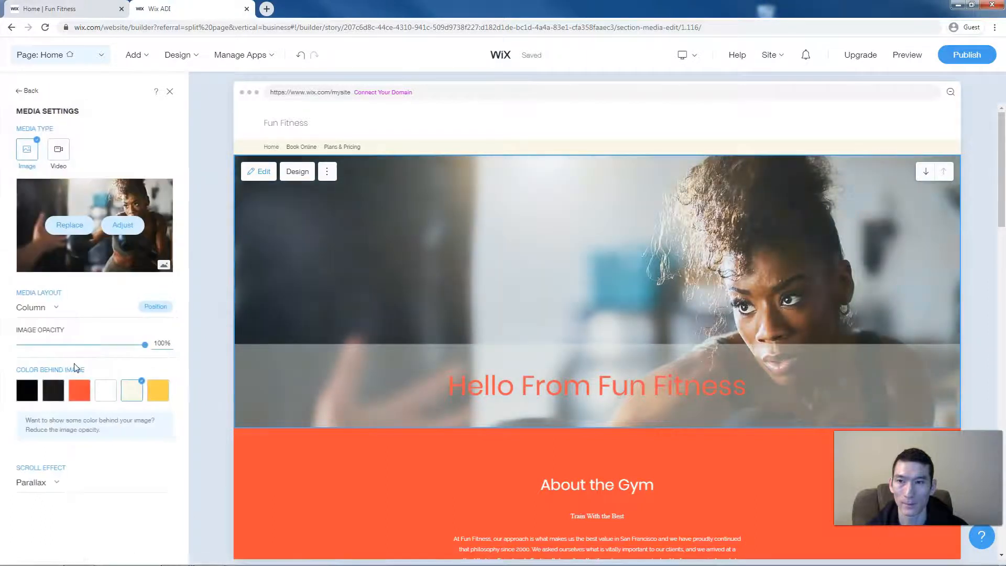
left_click(65, 227)
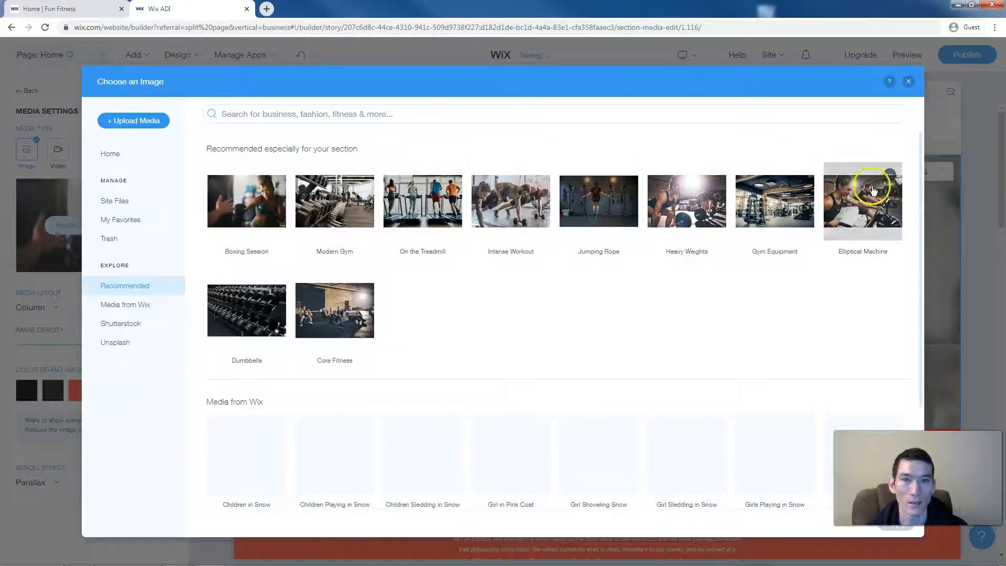
- Browse the Wix, Shutterstock and Unsplash collections, then apply the Elliptical Machine photo
left_click(149, 311)
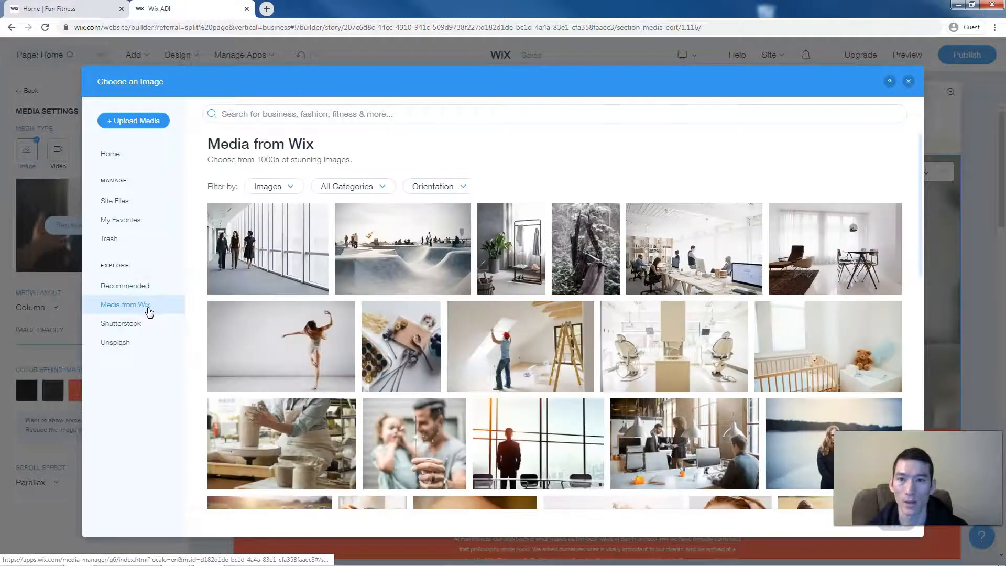
left_click(142, 324)
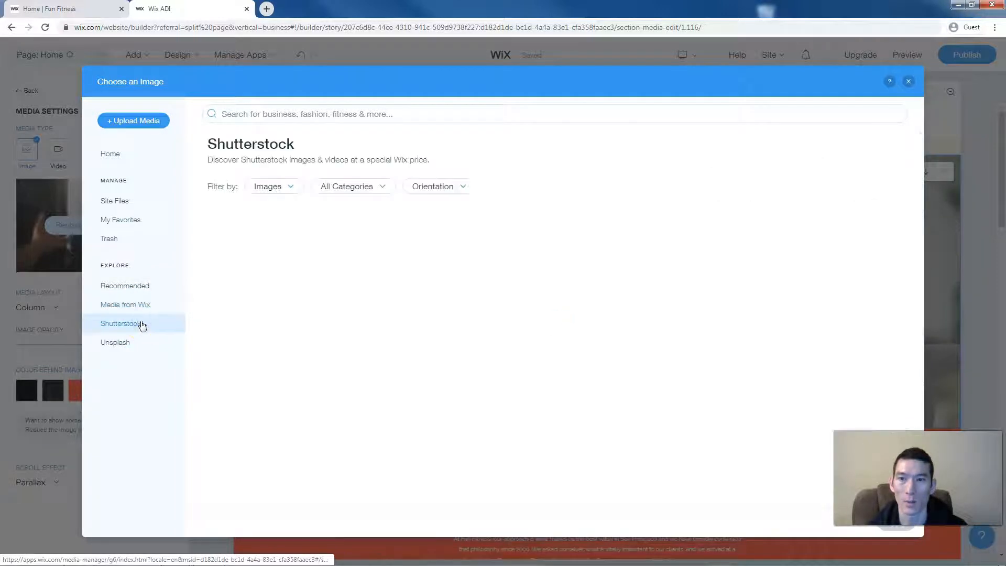
left_click(140, 343)
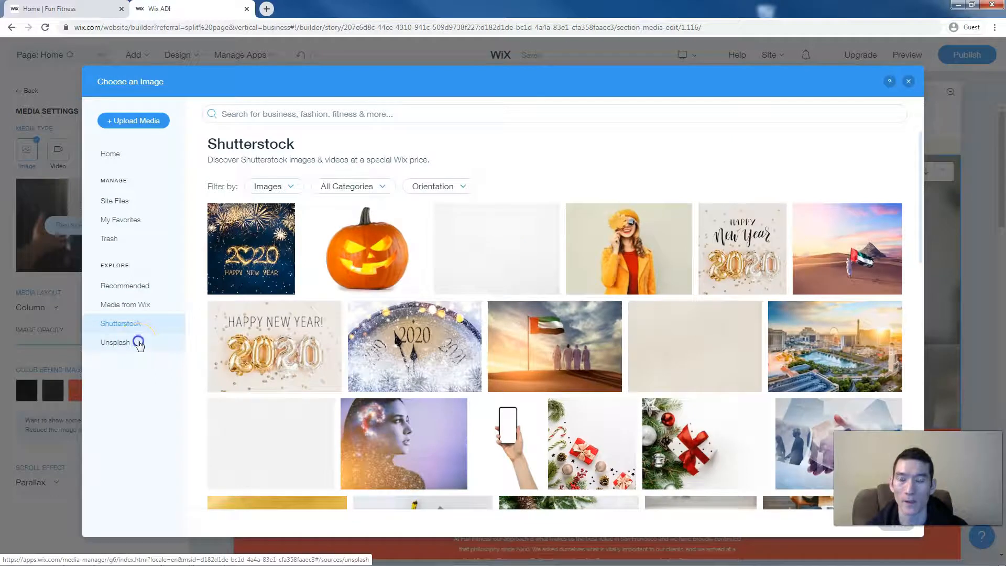
left_click(144, 289)
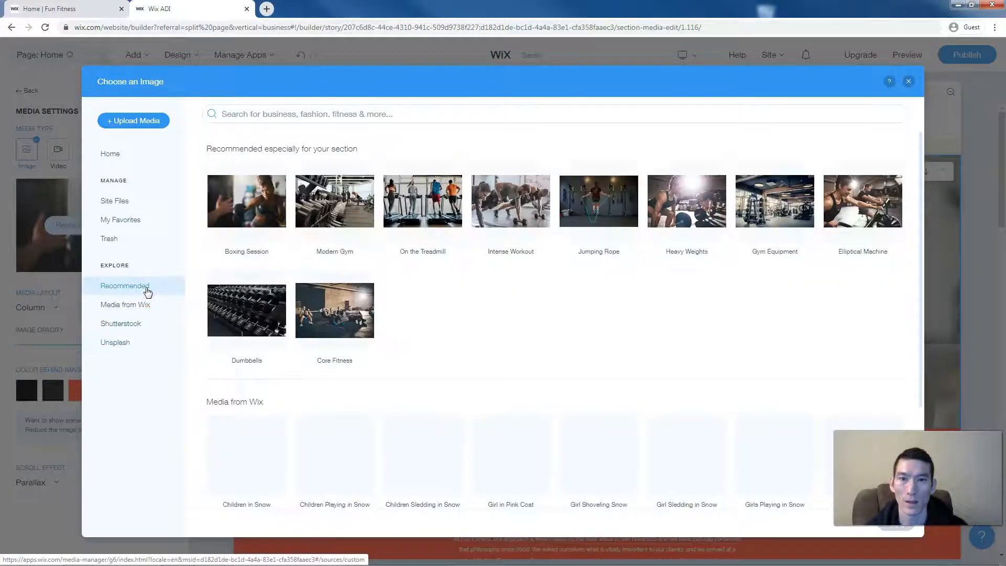
left_click(856, 208)
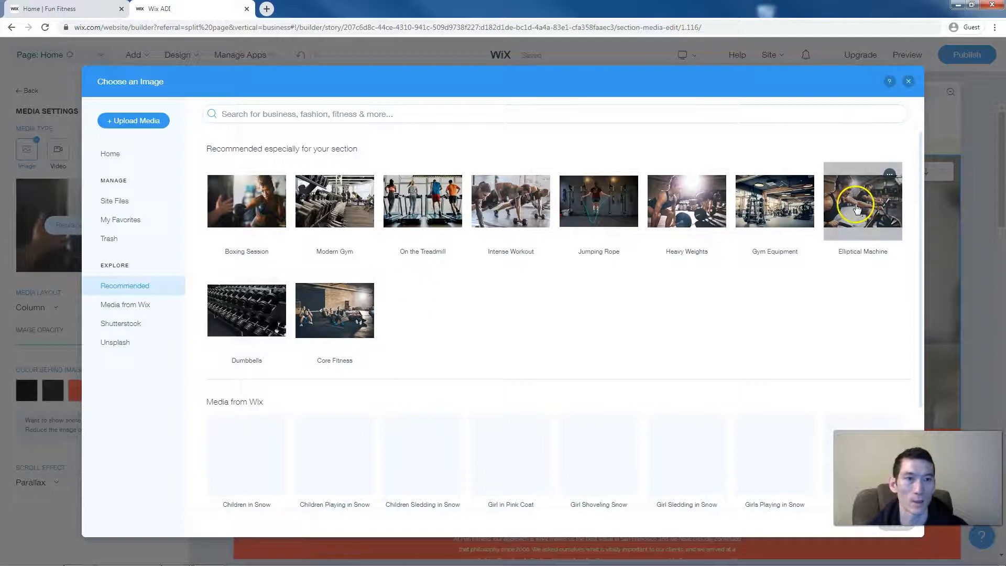
left_click(913, 554)
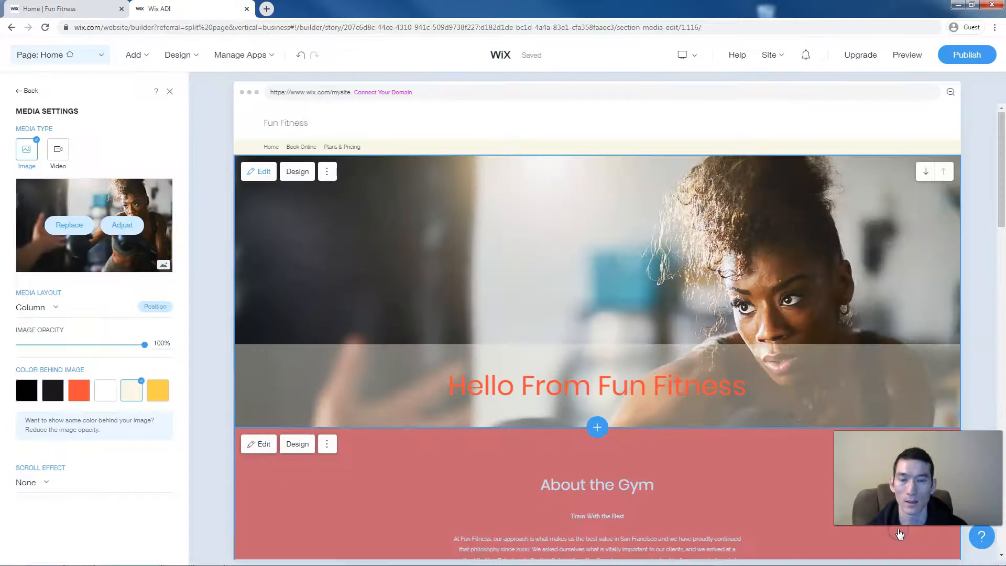
- Apply the Elliptical Machine photo as the hero section's background image
left_click(758, 464)
left_click(574, 354)
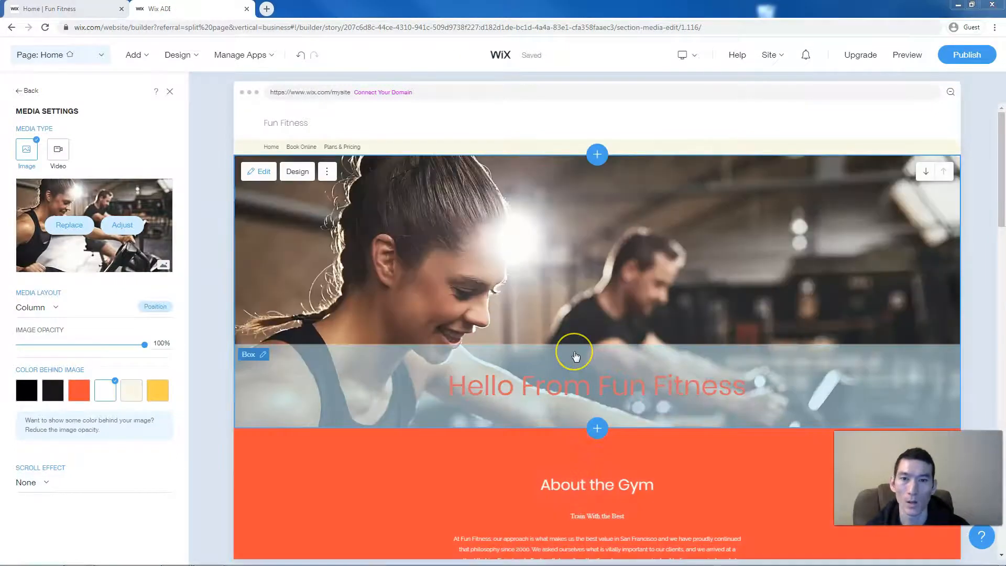
left_click(472, 288)
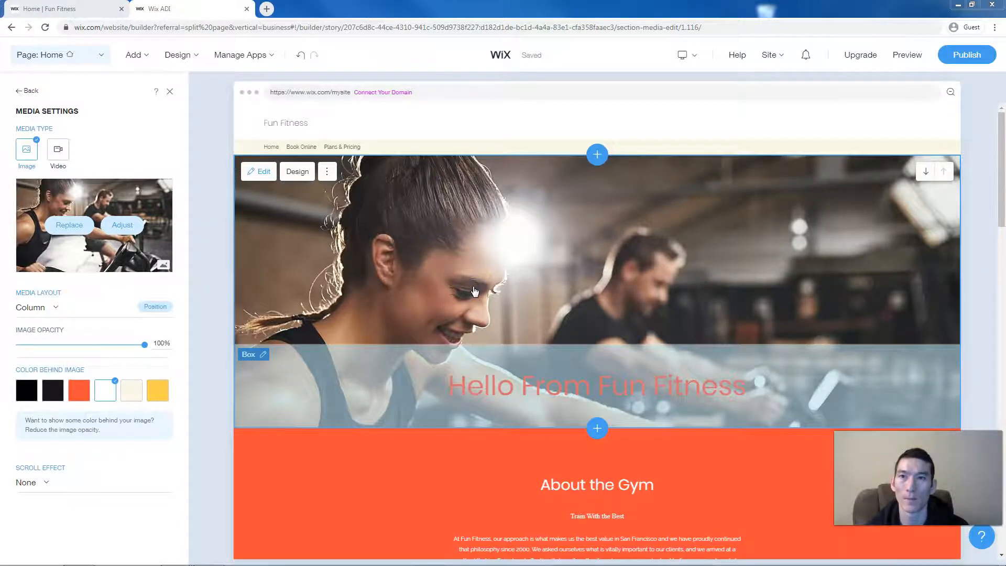
left_click(183, 55)
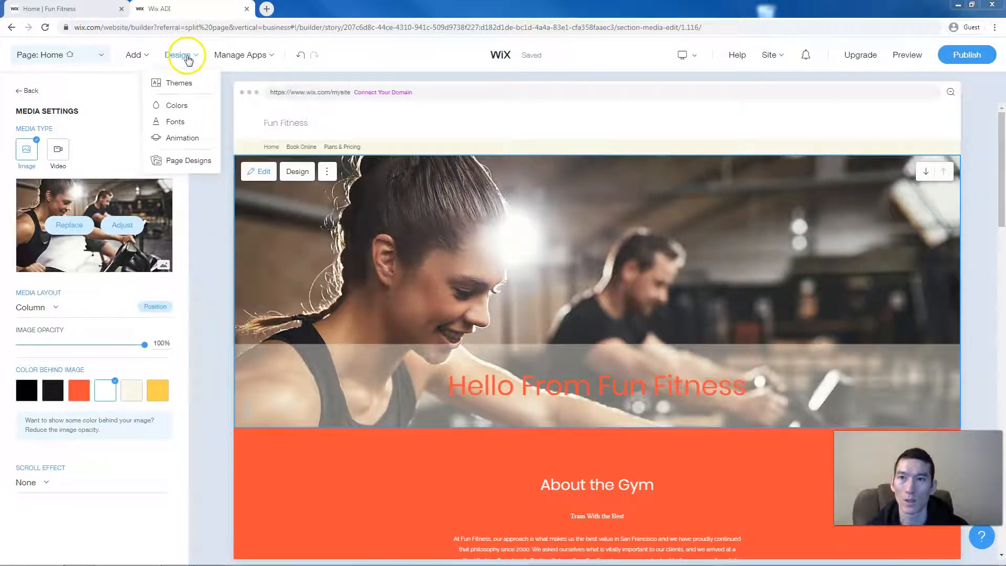
- Preview the Sky High, Classic and Hype themes, then keep the Spark theme
left_click(182, 84)
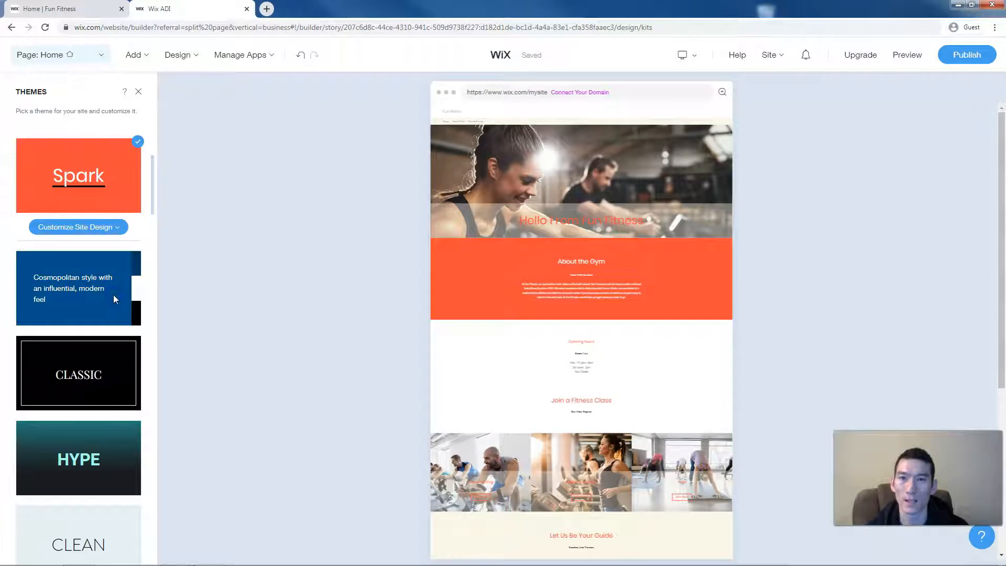
left_click(113, 299)
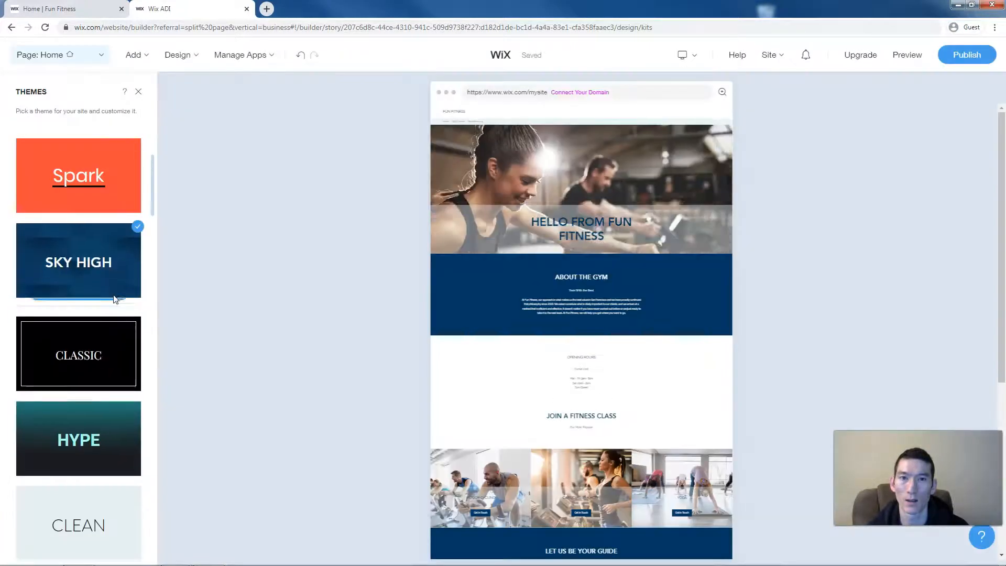
scroll(110, 306, "down", 2)
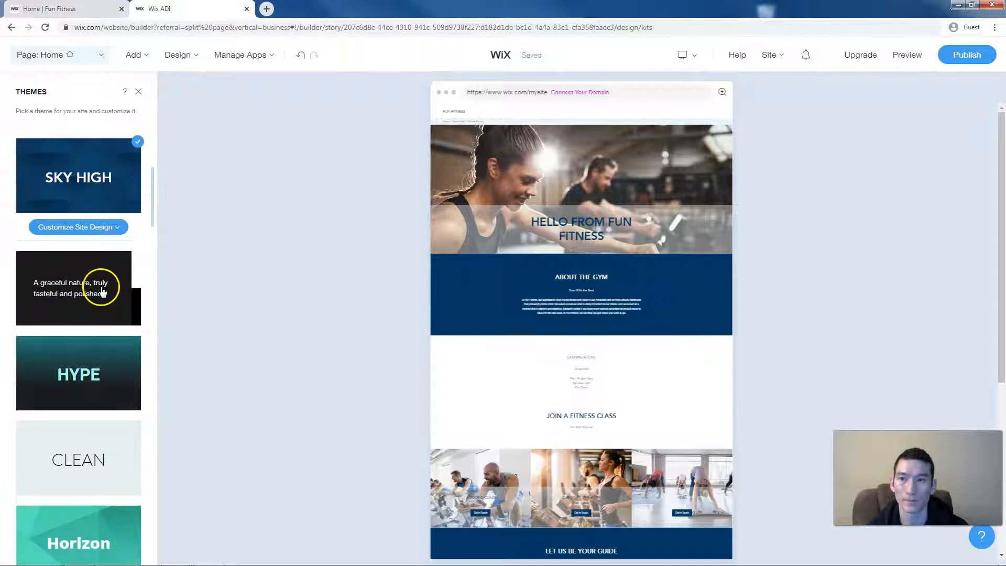
left_click(102, 288)
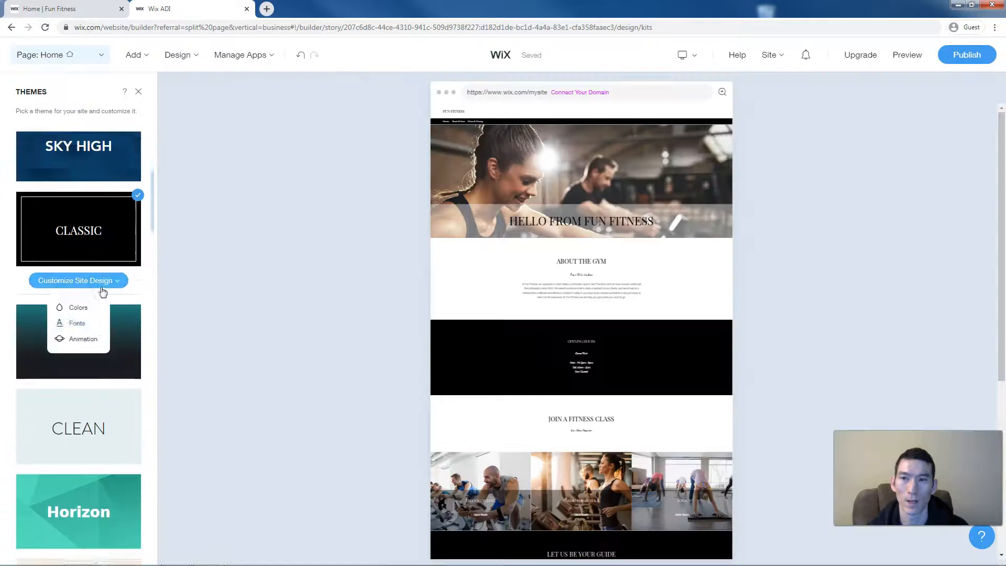
left_click(101, 303)
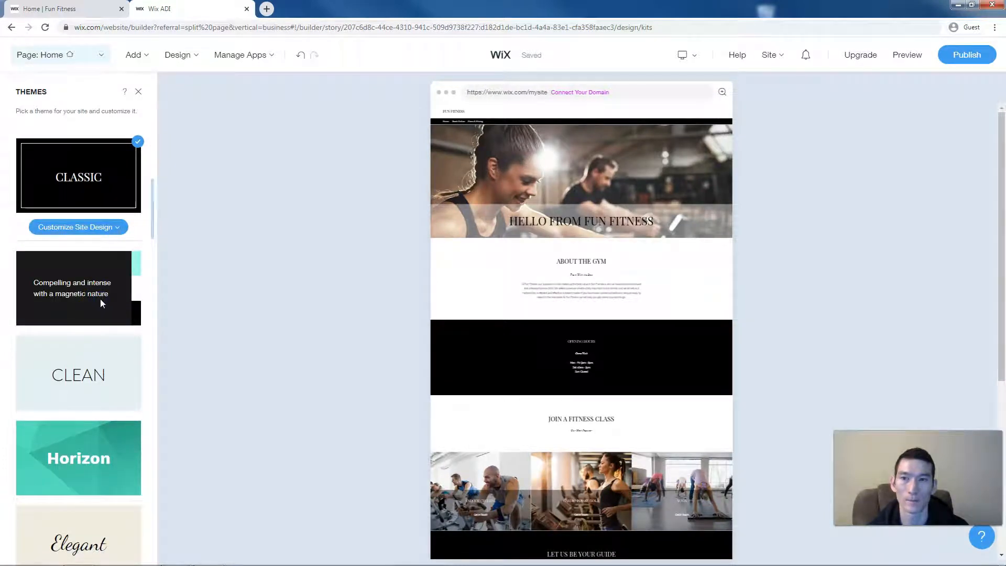
left_click(101, 300)
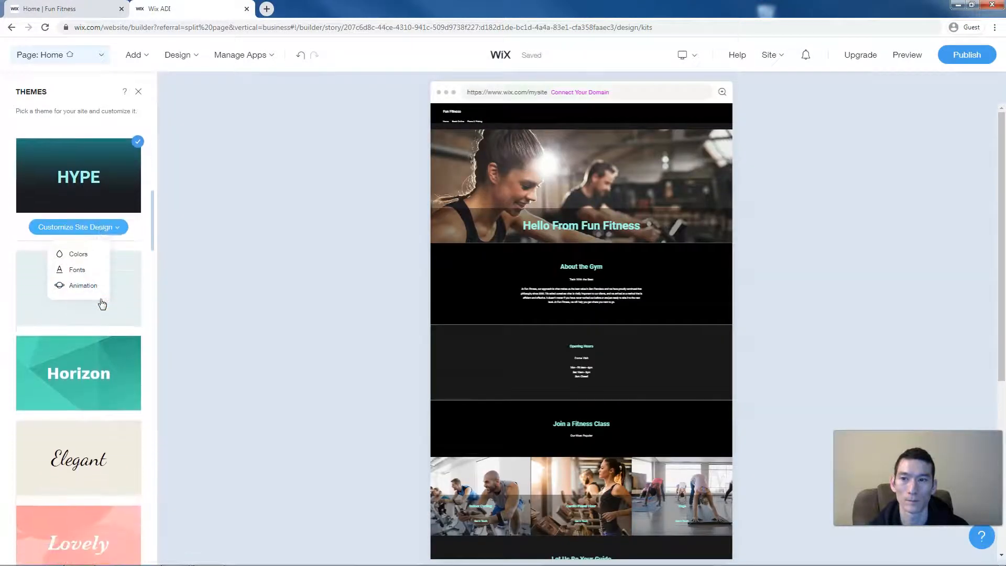
scroll(99, 302, "up", 7)
left_click(98, 289)
left_click(93, 347)
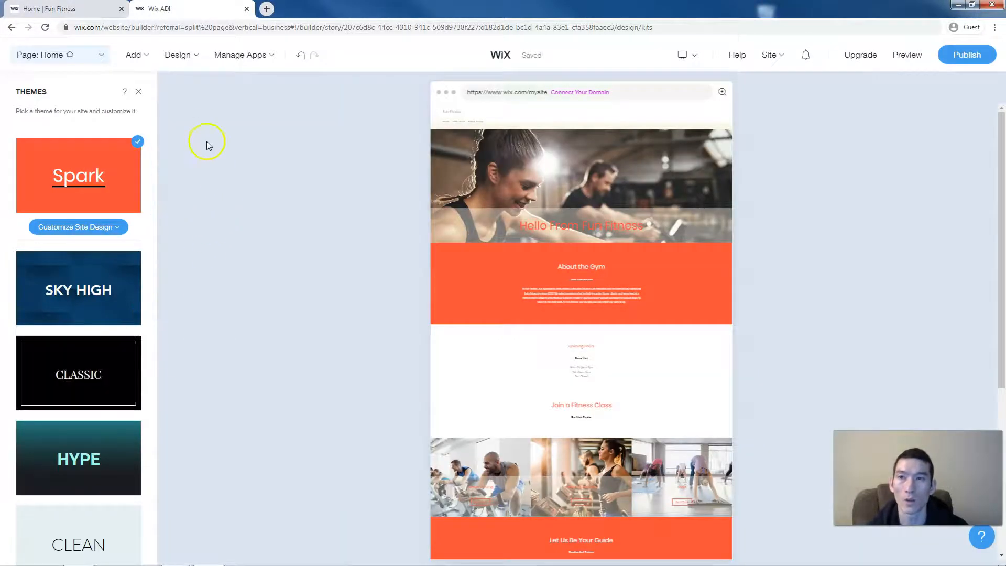
left_click(181, 57)
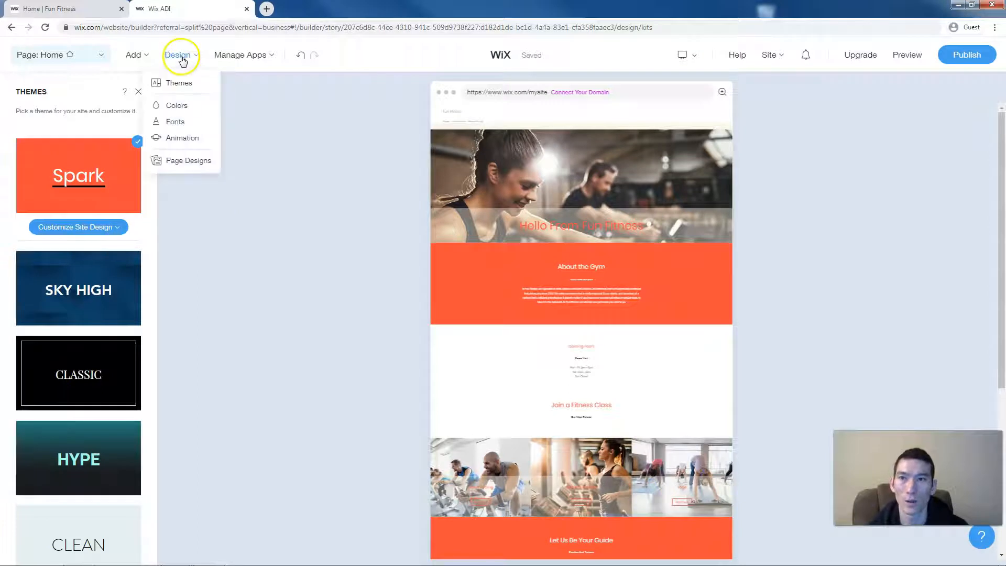
left_click(178, 106)
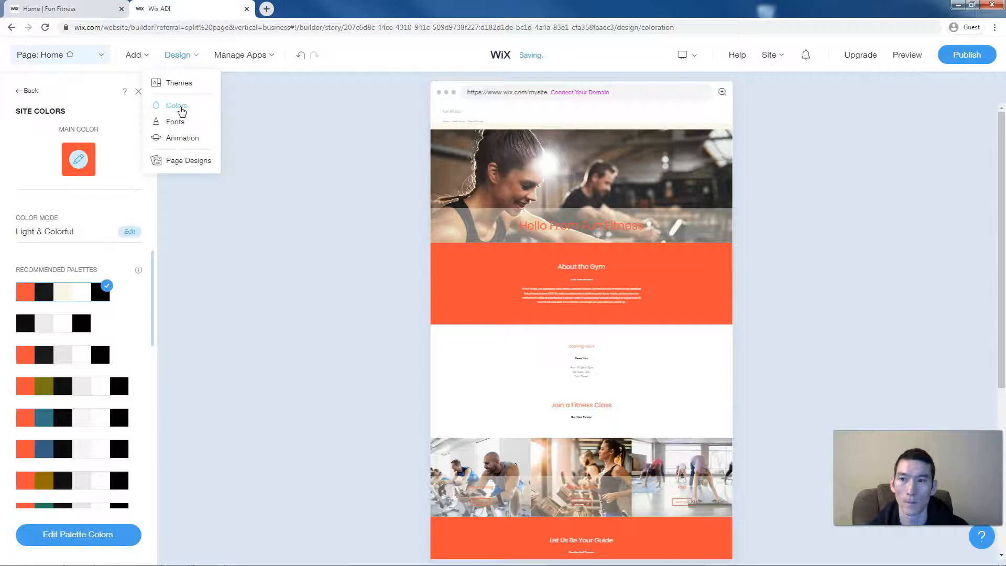
- Try the black-and-white, third and fourth recommended palettes, then return to the first
left_click(66, 328)
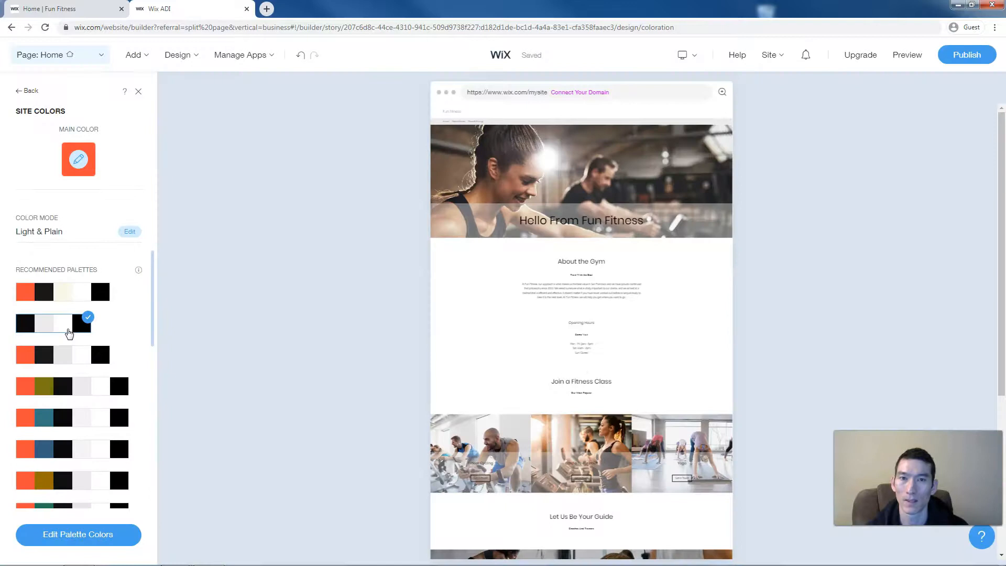
left_click(72, 358)
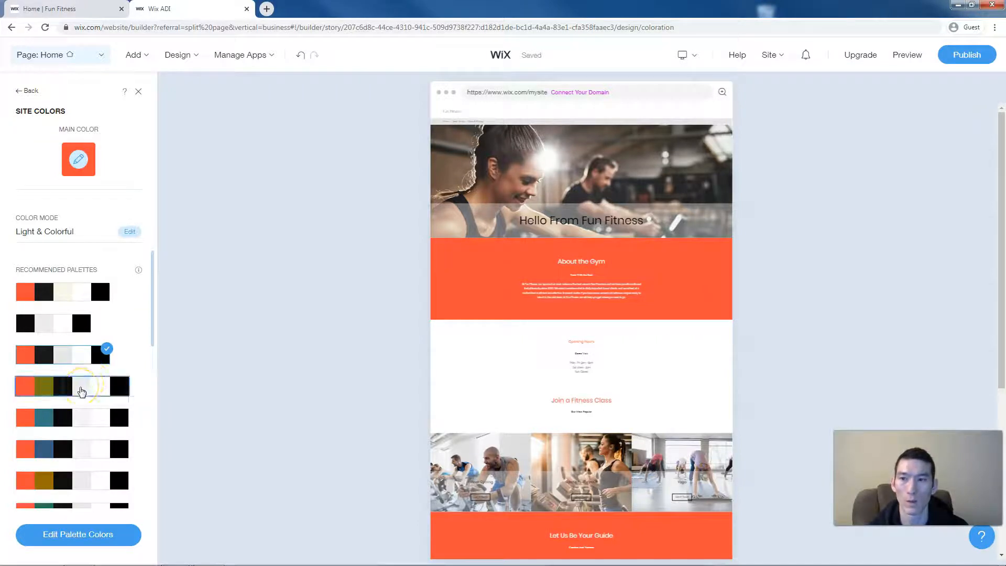
left_click(80, 386)
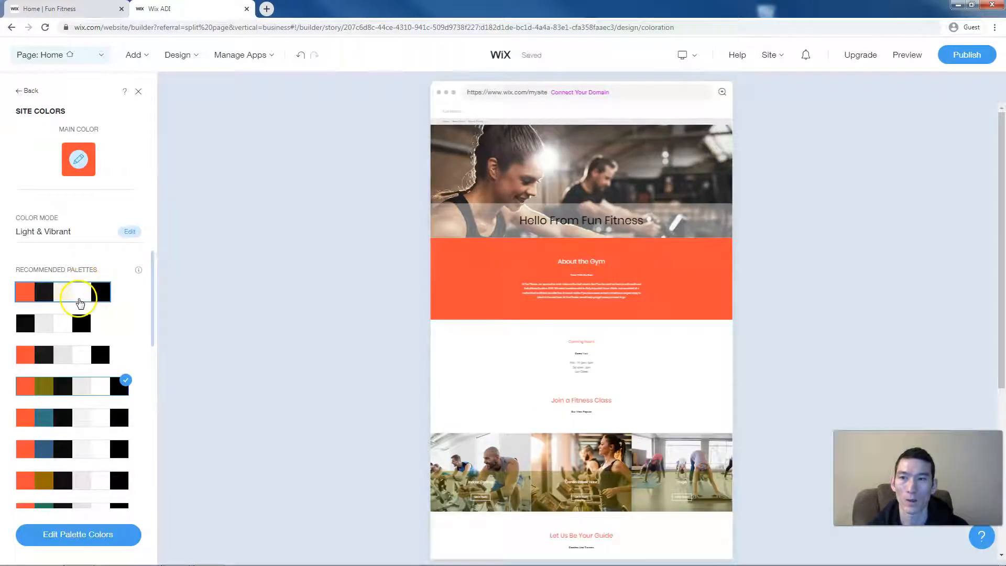
left_click(79, 299)
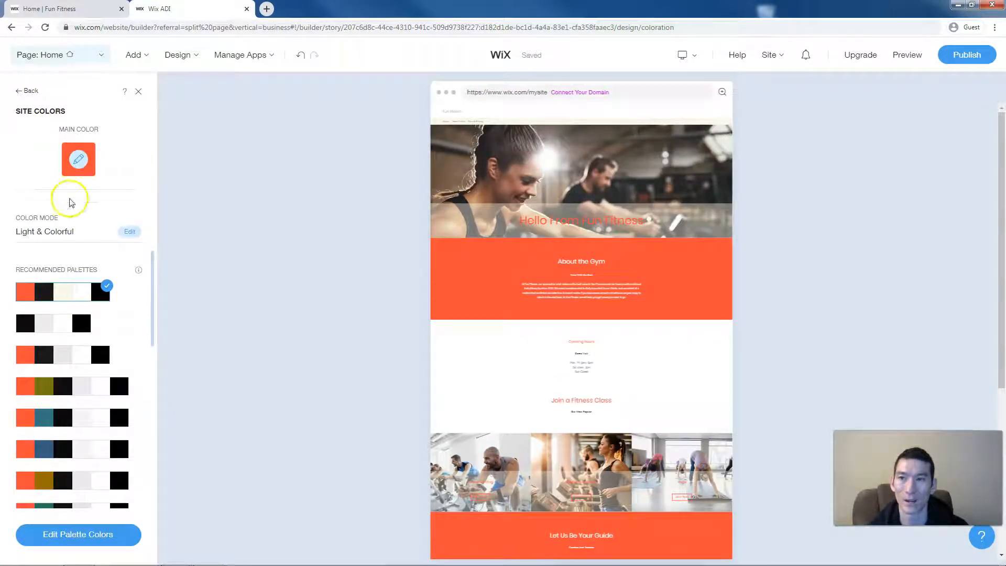
- Change the site's main colour to yellow, then set it back to orange-red
left_click(78, 164)
left_click(61, 267)
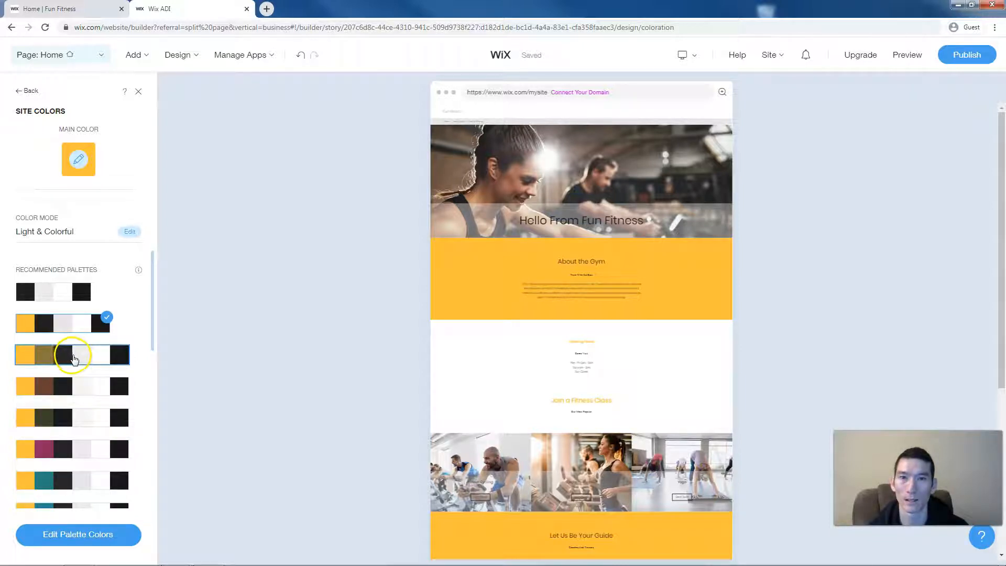
left_click(78, 172)
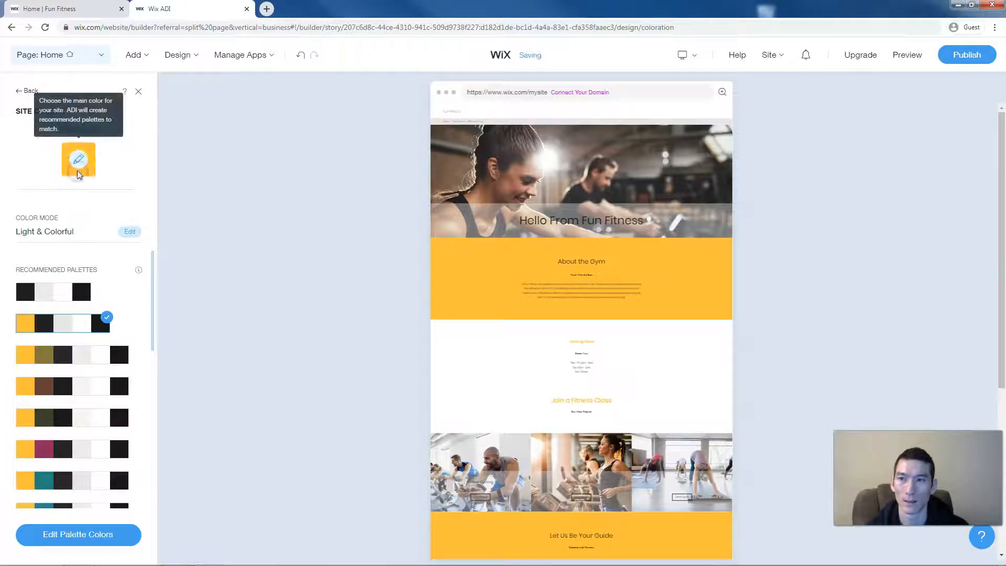
left_click(77, 167)
left_click(39, 265)
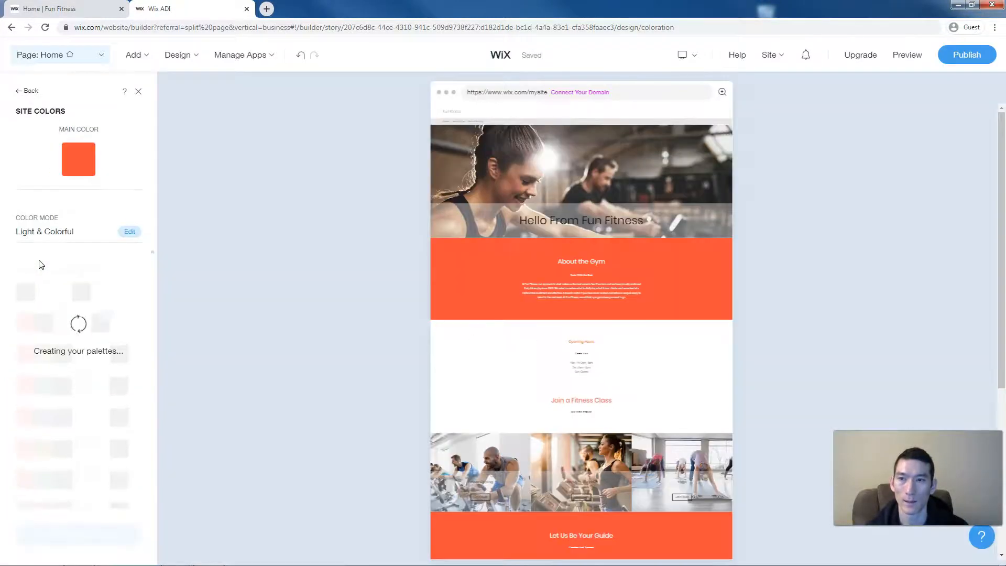
mouse_move(181, 57)
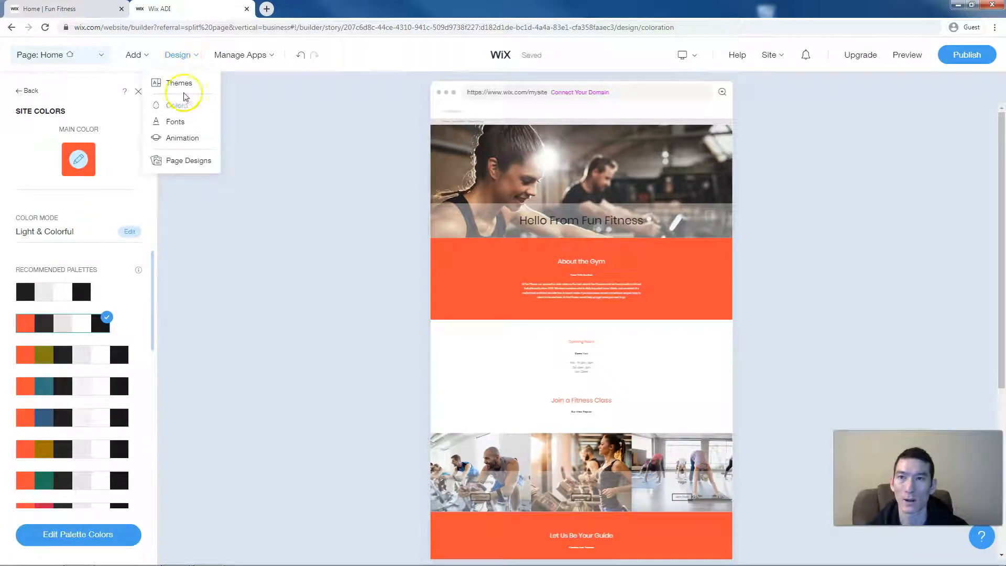
- Try the Timeless and Vivid font sets, then switch the site back to Spark
left_click(178, 122)
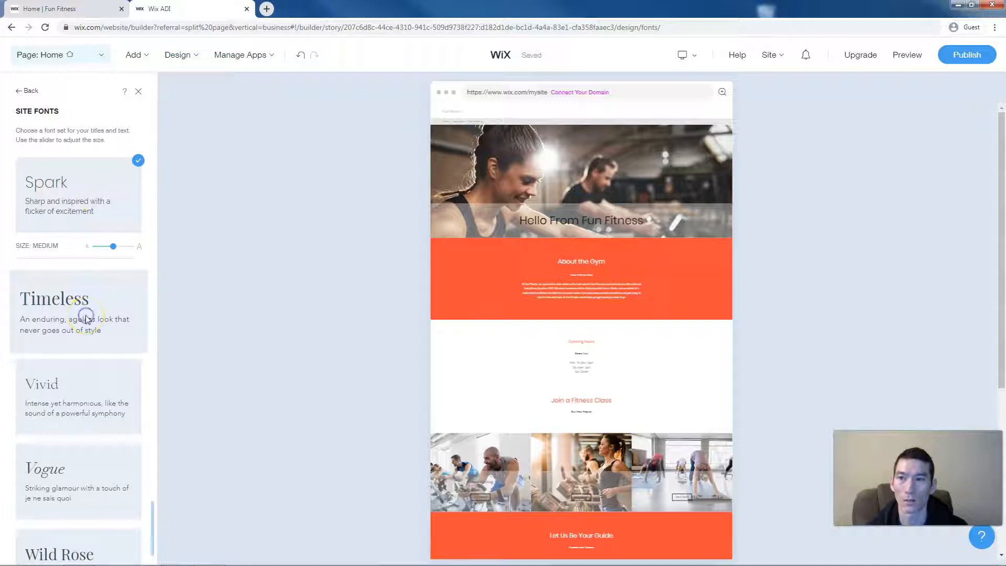
left_click(87, 319)
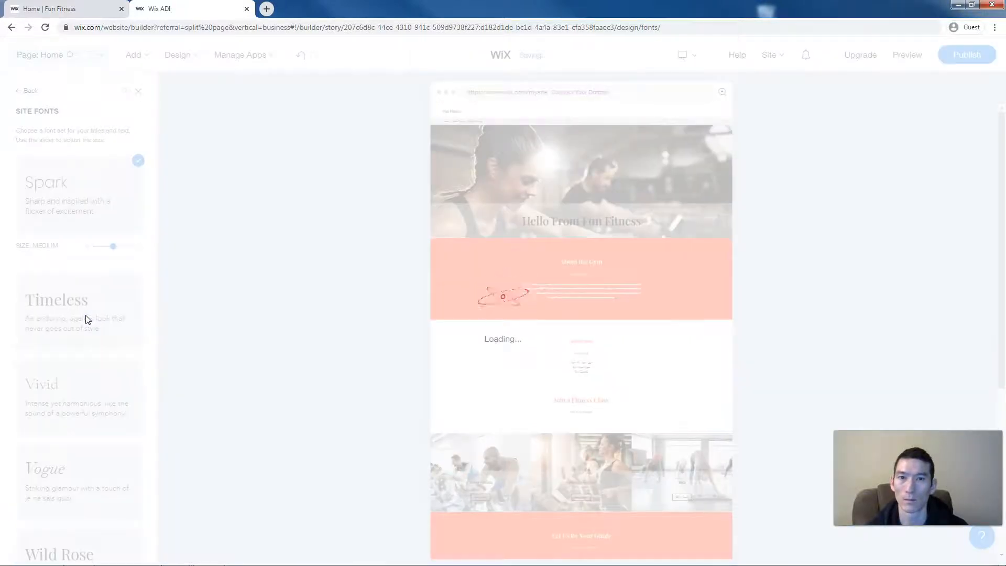
scroll(87, 317, "down", 2)
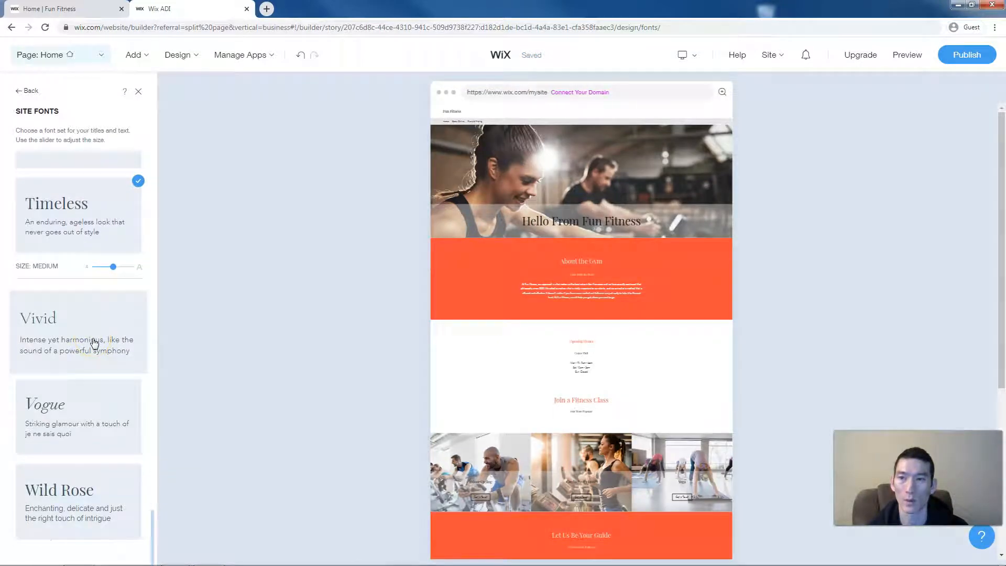
left_click(94, 340)
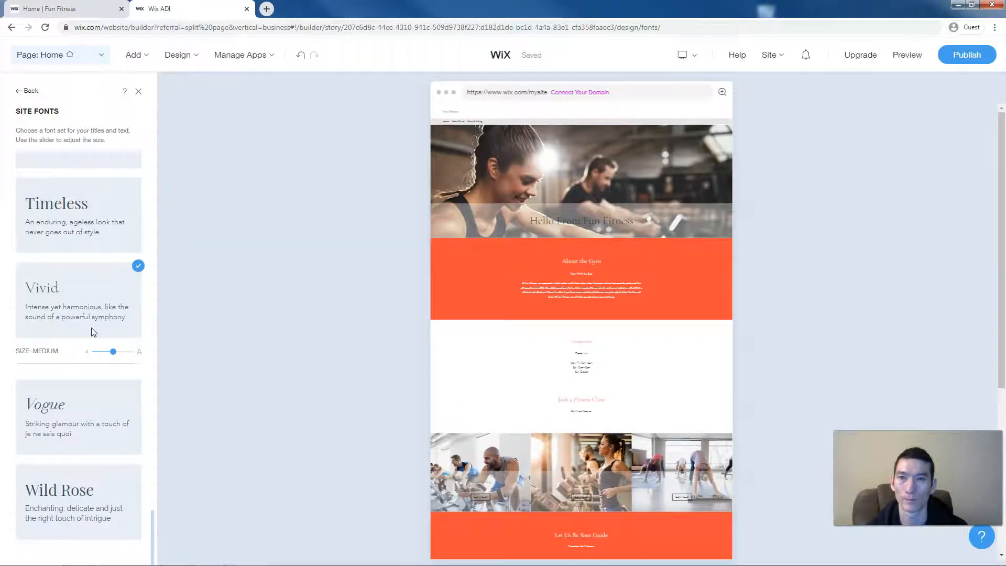
scroll(93, 332, "up", 8)
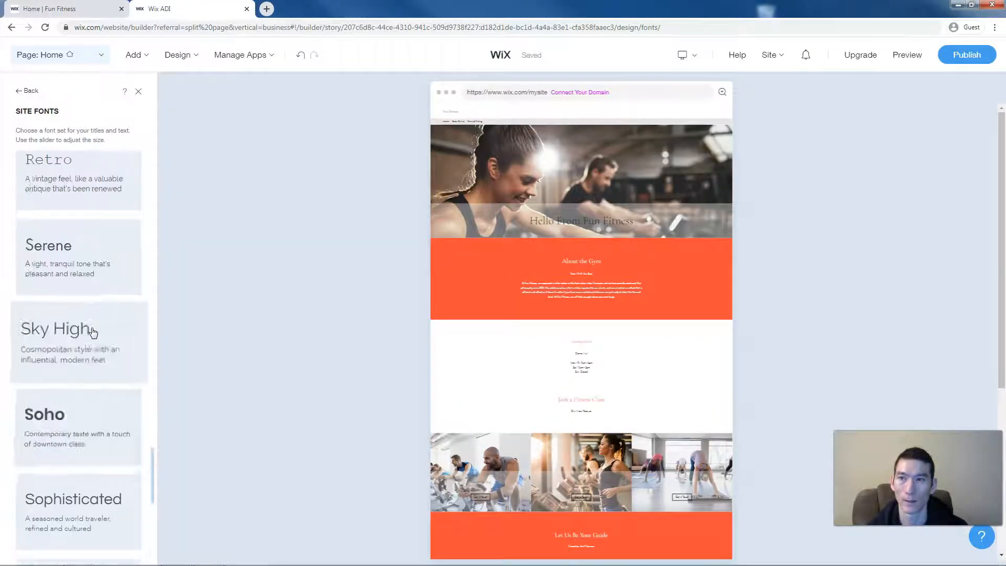
scroll(94, 332, "up", 5)
scroll(94, 331, "down", 7)
scroll(93, 331, "down", 3)
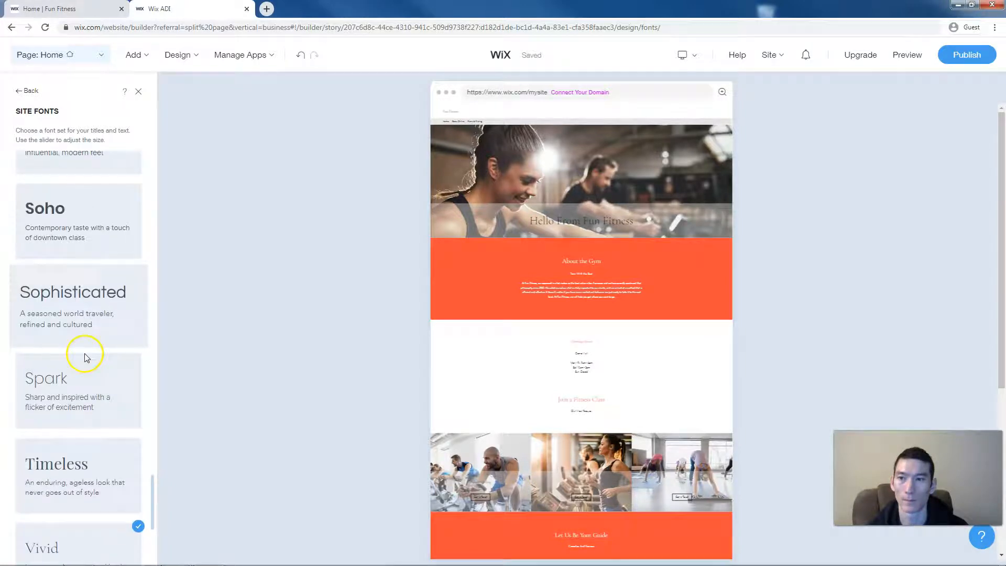
left_click(80, 381)
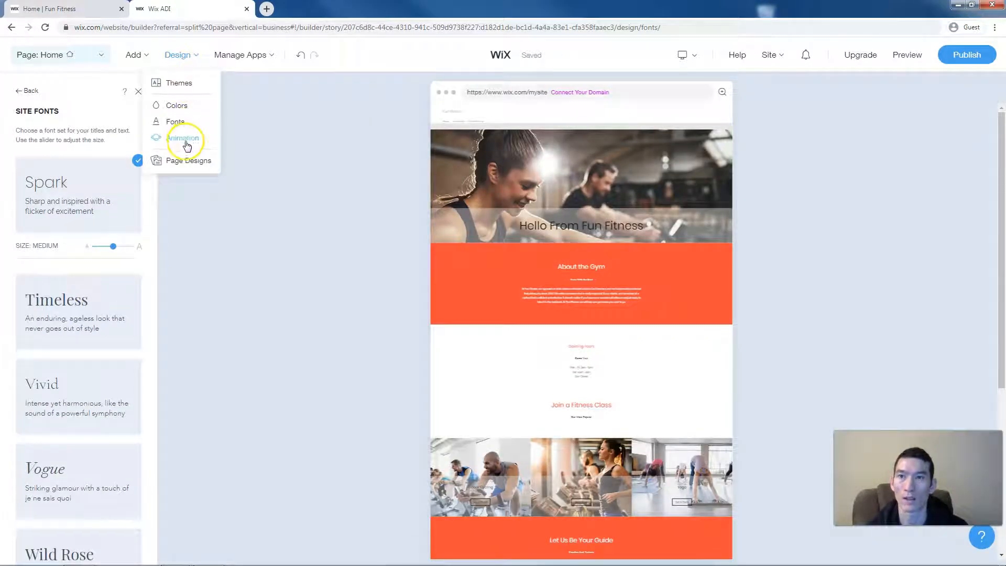
- Review the site animation, with Fly type and Out In transition, then preview the site
left_click(185, 138)
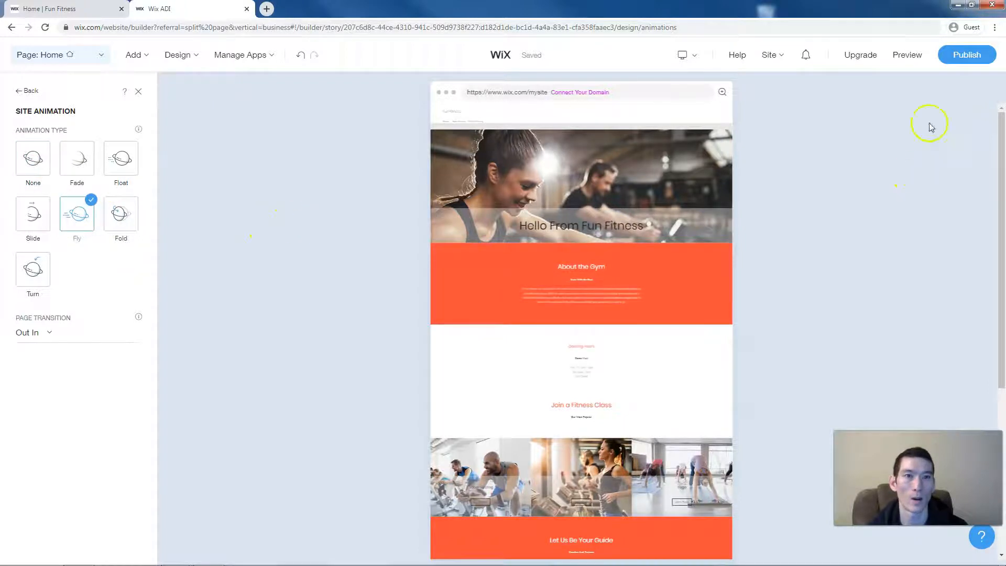
left_click(906, 57)
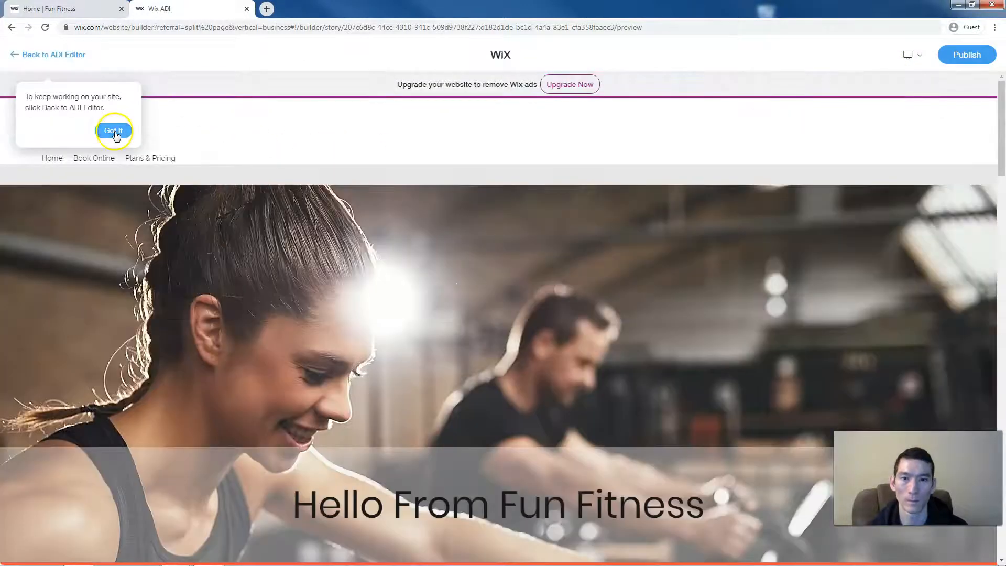
- Scroll through the full Fun Fitness homepage preview, then return to the ADI editor
left_click(113, 131)
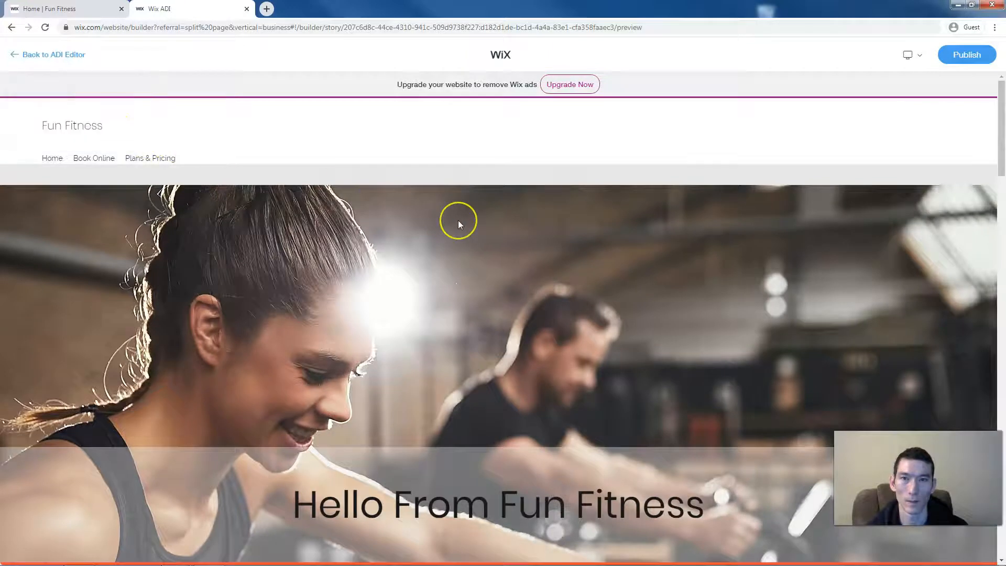
scroll(457, 220, "down", 8)
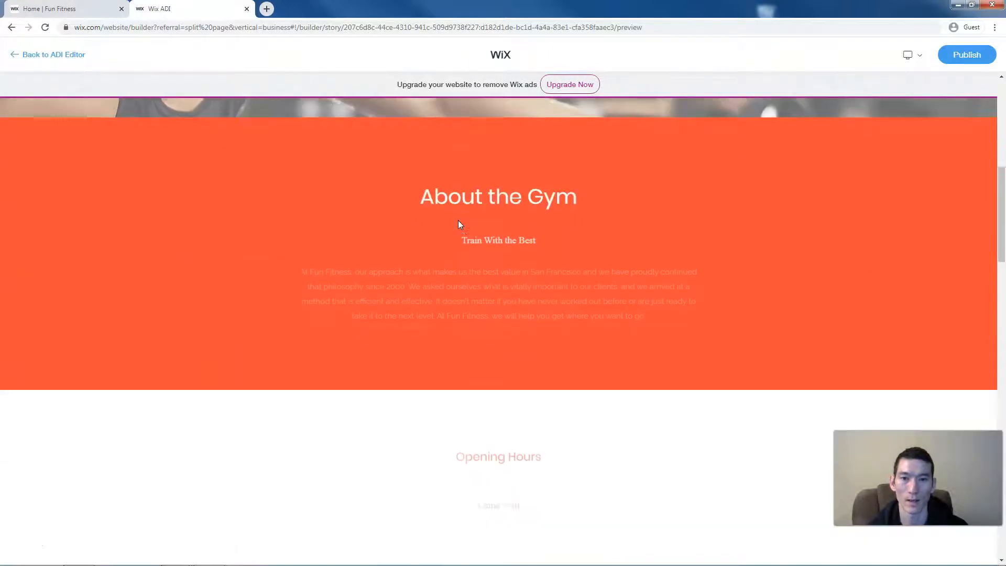
scroll(459, 224, "down", 8)
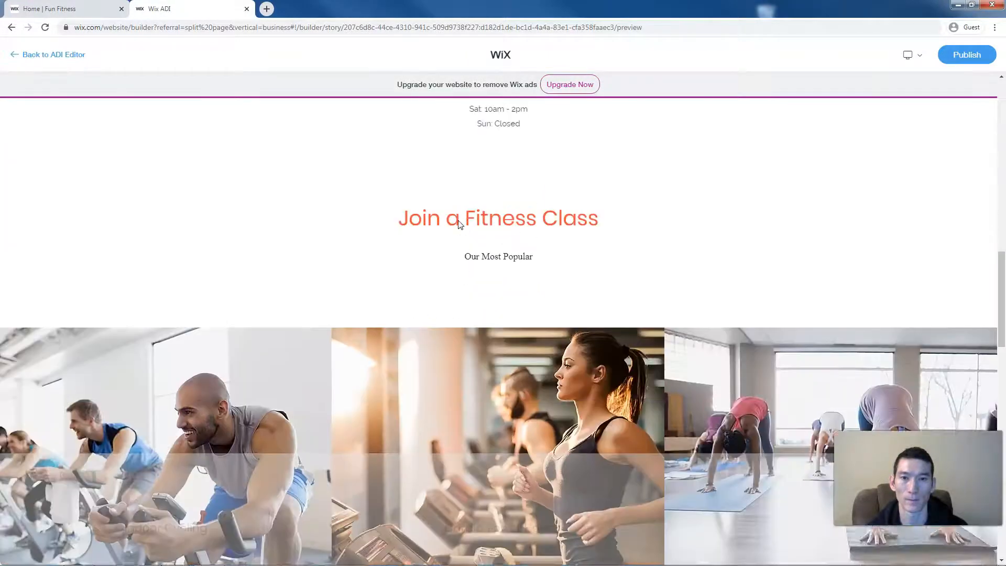
scroll(459, 224, "down", 12)
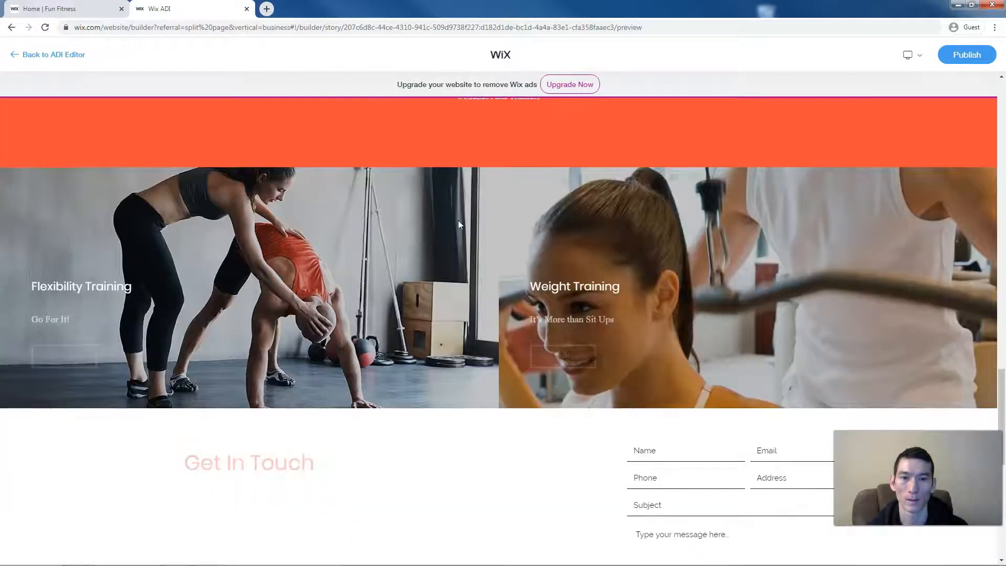
scroll(459, 224, "down", 7)
scroll(414, 201, "up", 20)
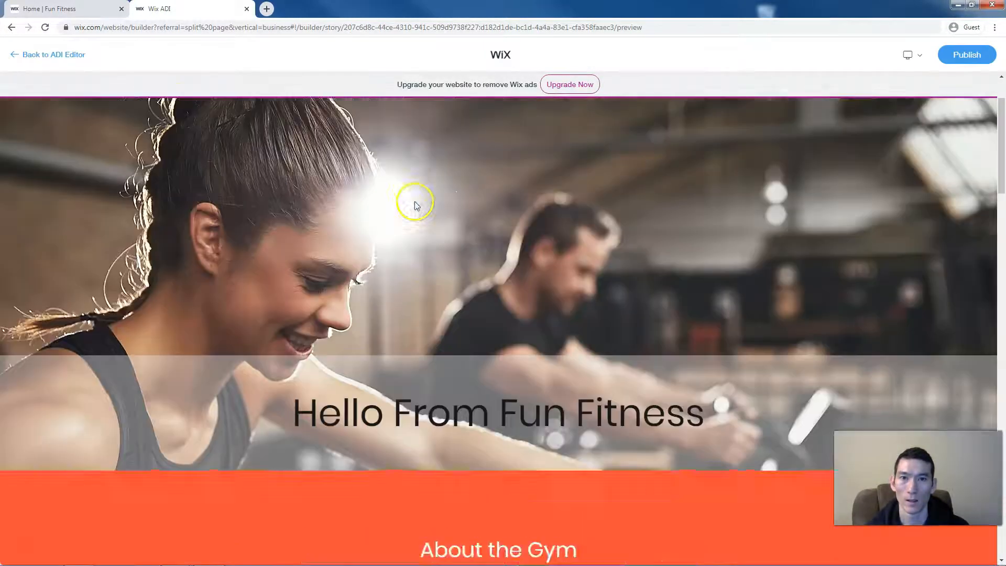
left_click(74, 55)
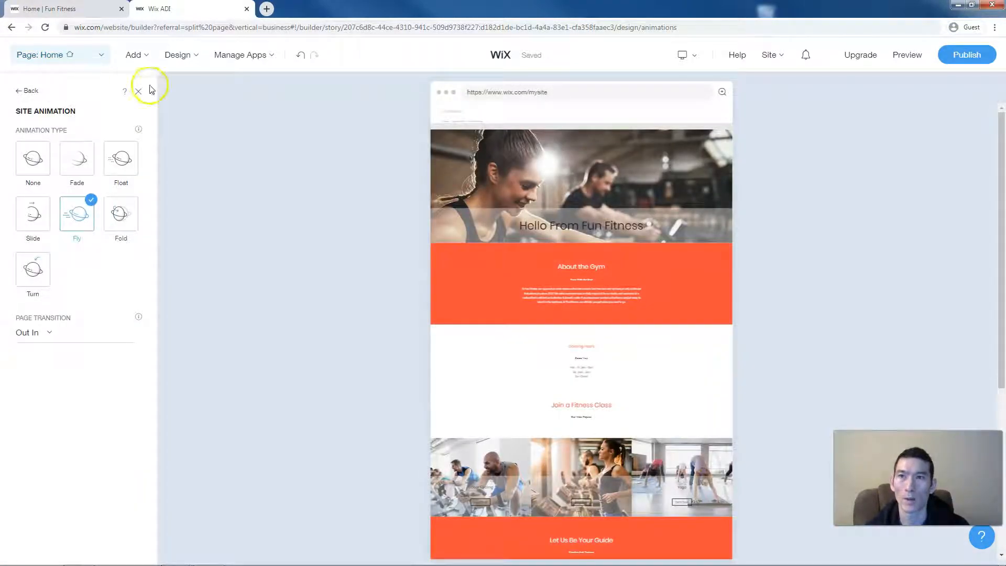
mouse_move(180, 60)
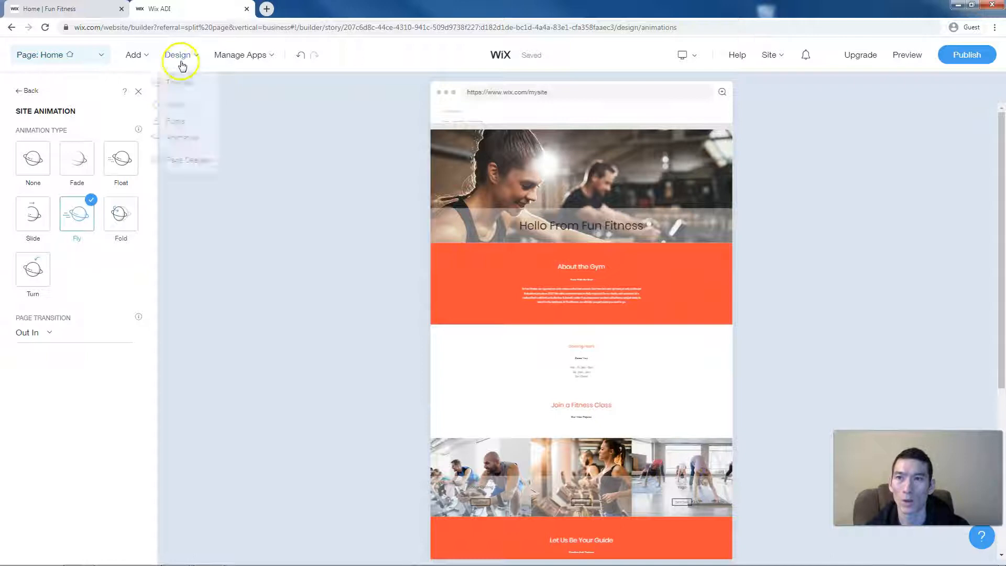
left_click(202, 162)
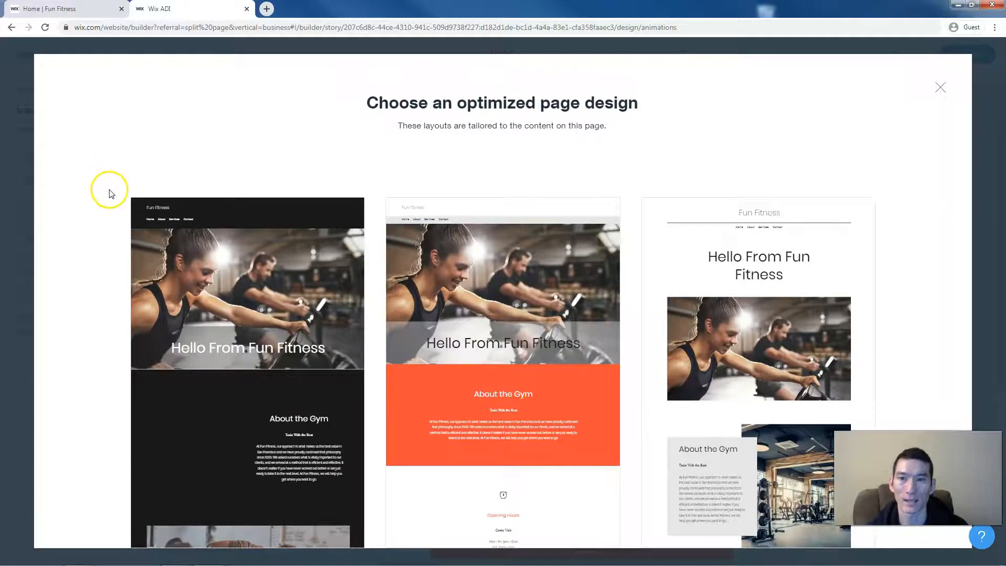
mouse_move(176, 233)
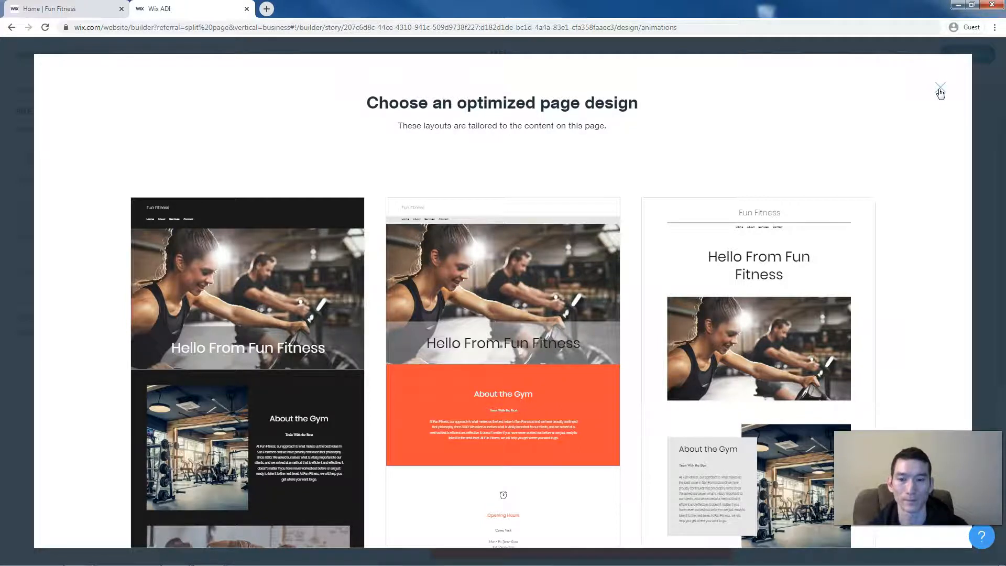
left_click(940, 87)
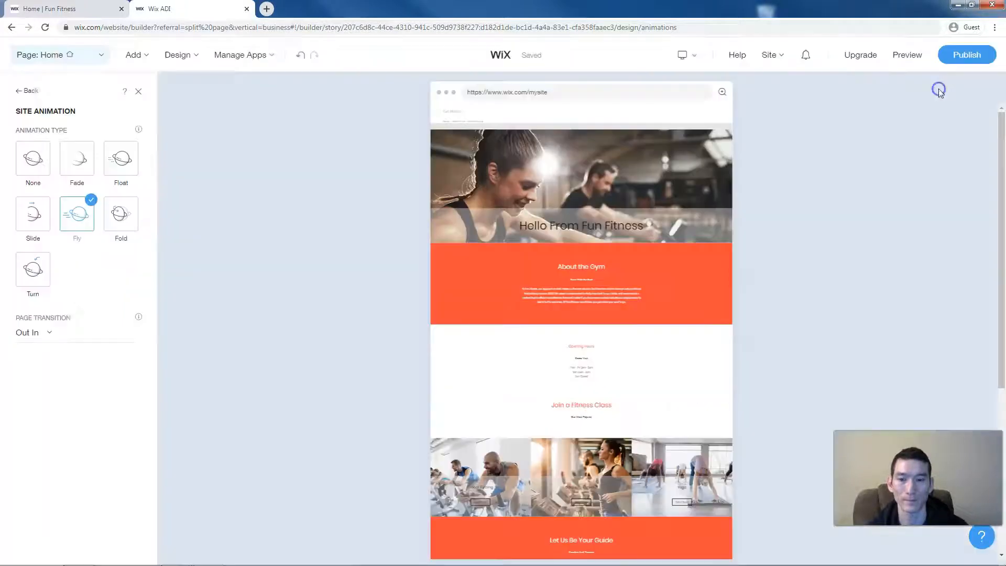
- Close the Site Animation panel and select the Opening Hours section
left_click(136, 94)
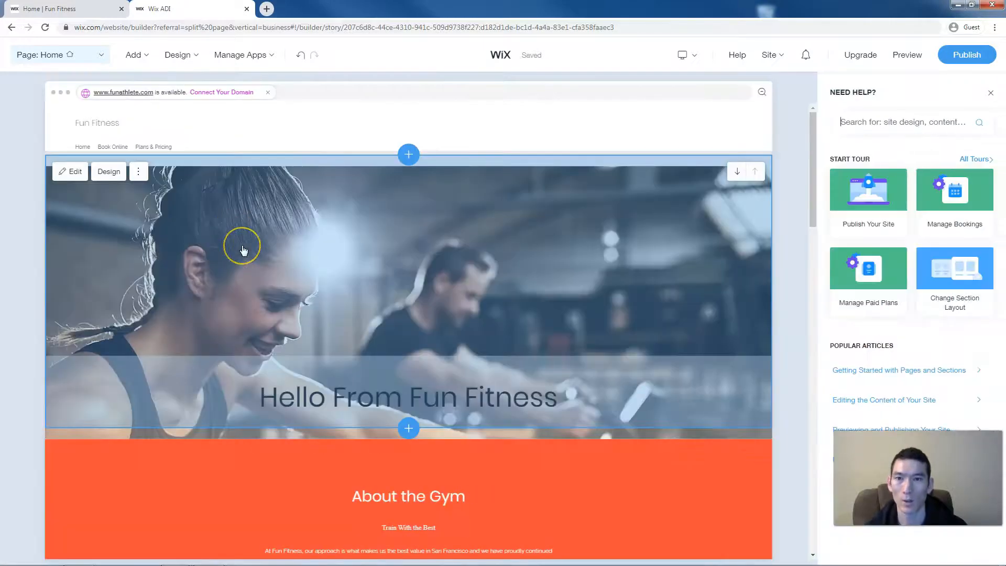
scroll(243, 250, "down", 1)
scroll(244, 250, "down", 3)
scroll(243, 250, "down", 4)
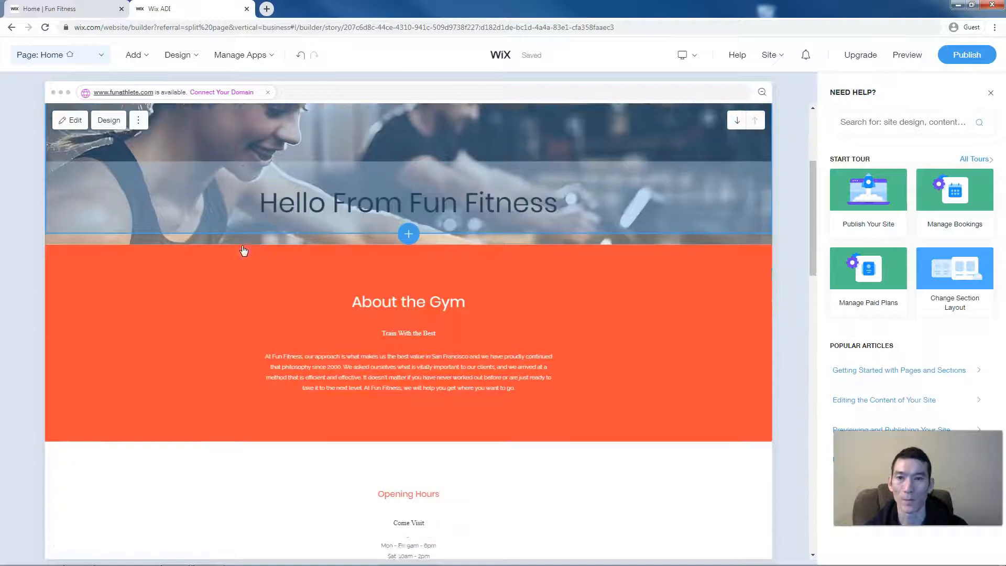
left_click(302, 365)
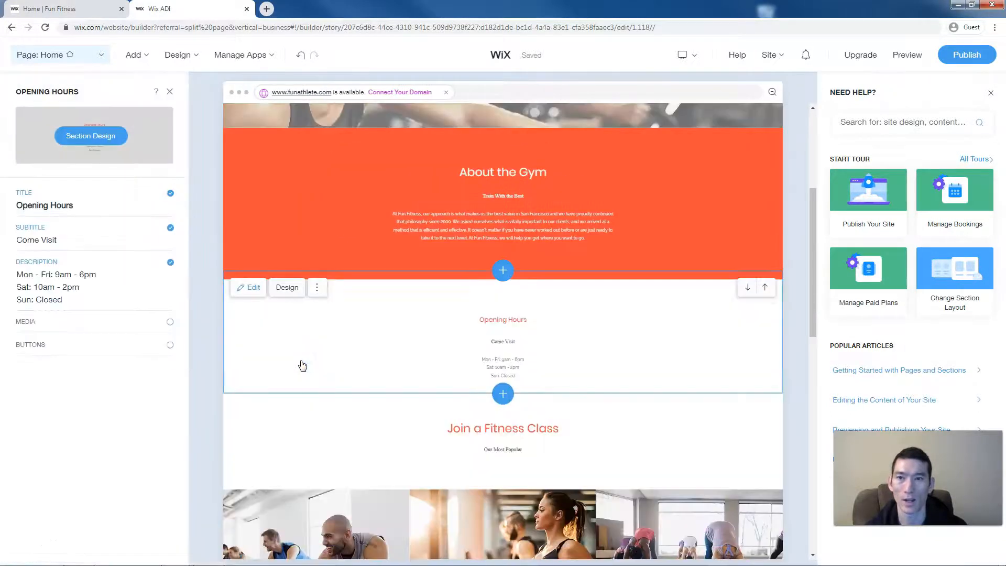
- Browse alternative Section Design layouts for Opening Hours without applying one
left_click(287, 287)
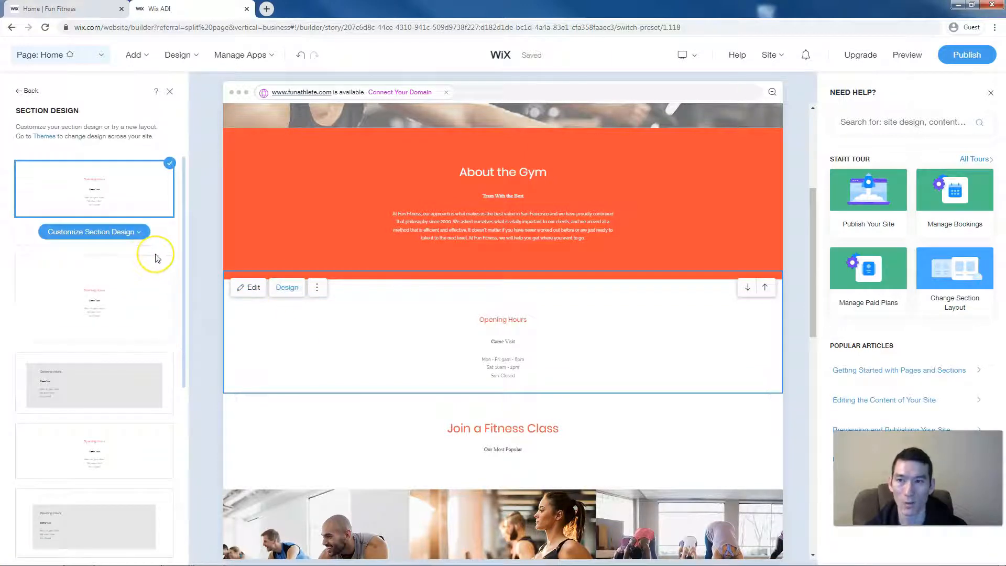
scroll(157, 258, "down", 3)
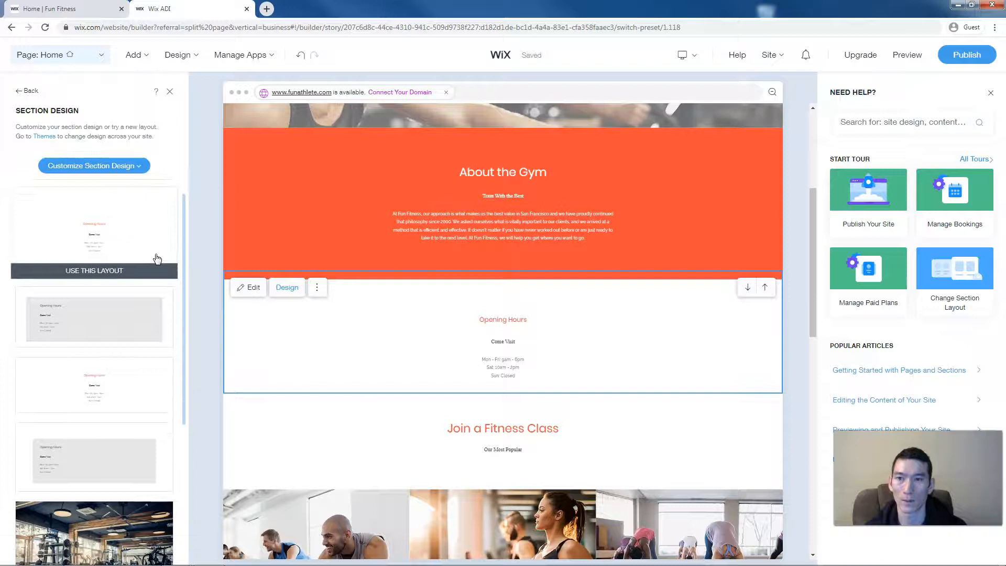
scroll(157, 257, "down", 8)
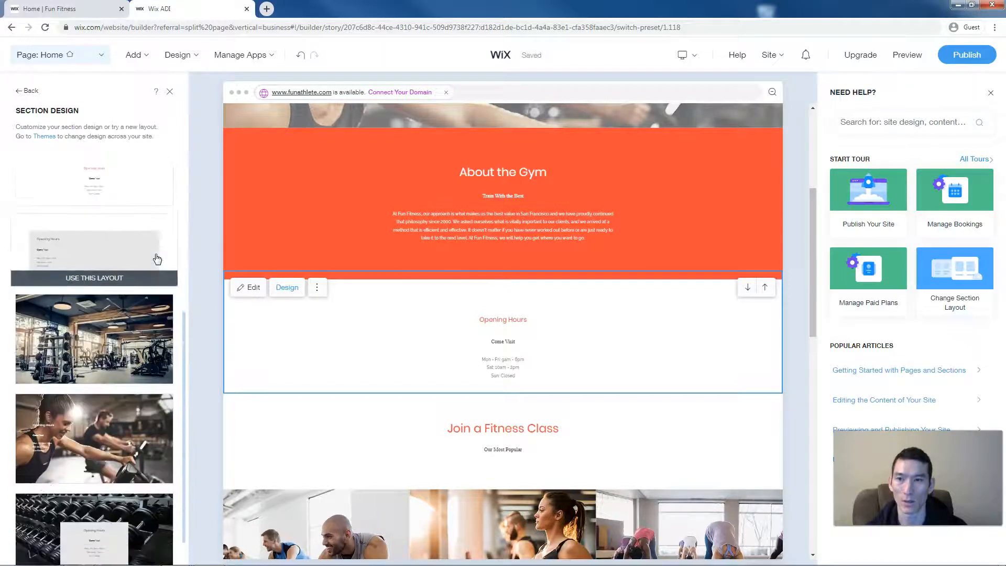
scroll(157, 257, "down", 5)
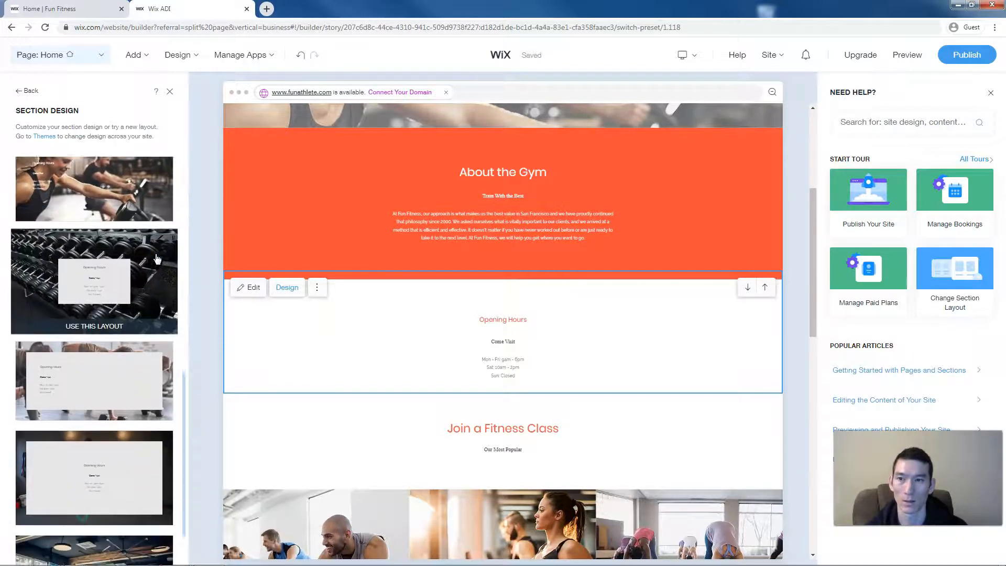
scroll(157, 258, "down", 3)
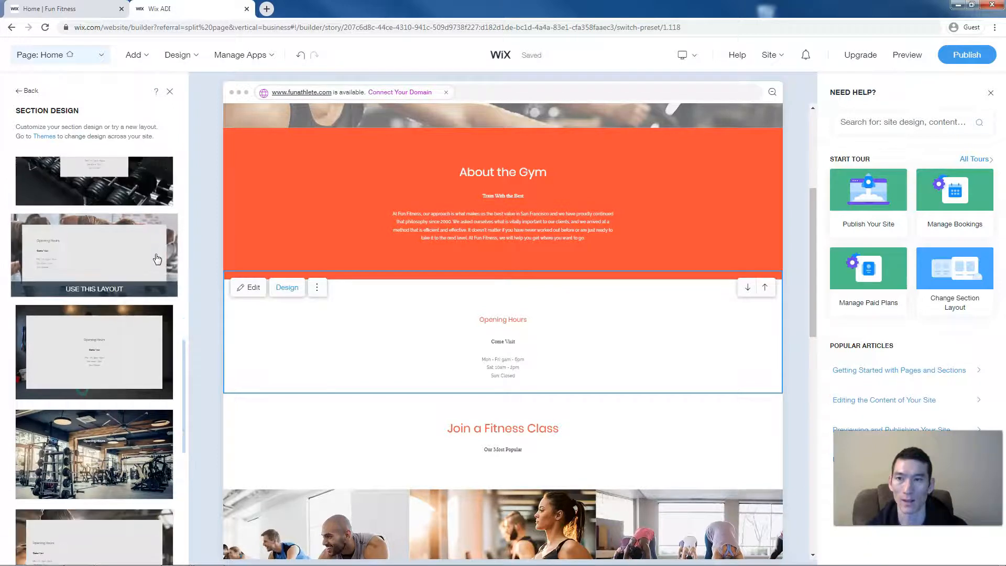
scroll(158, 258, "down", 4)
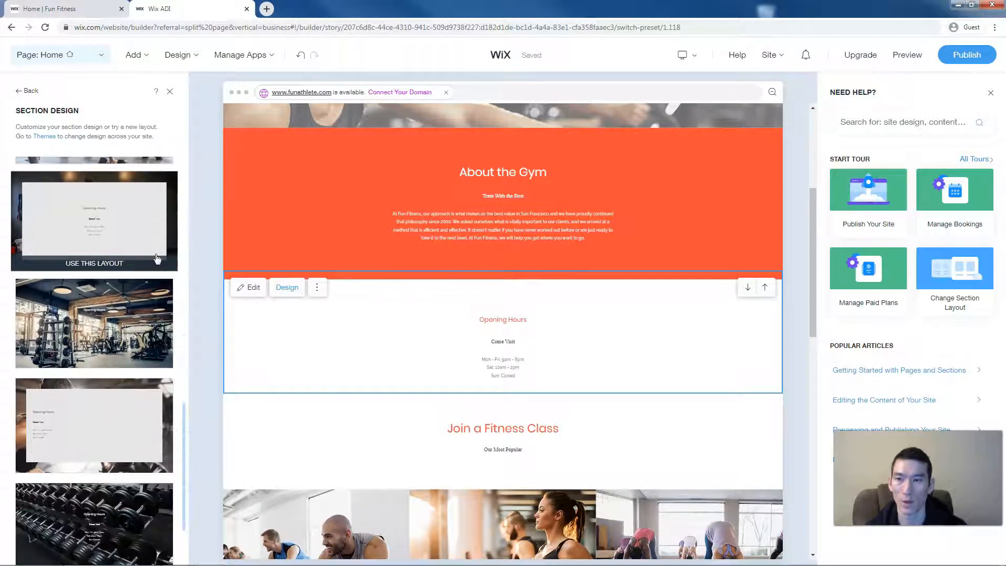
scroll(158, 258, "down", 2)
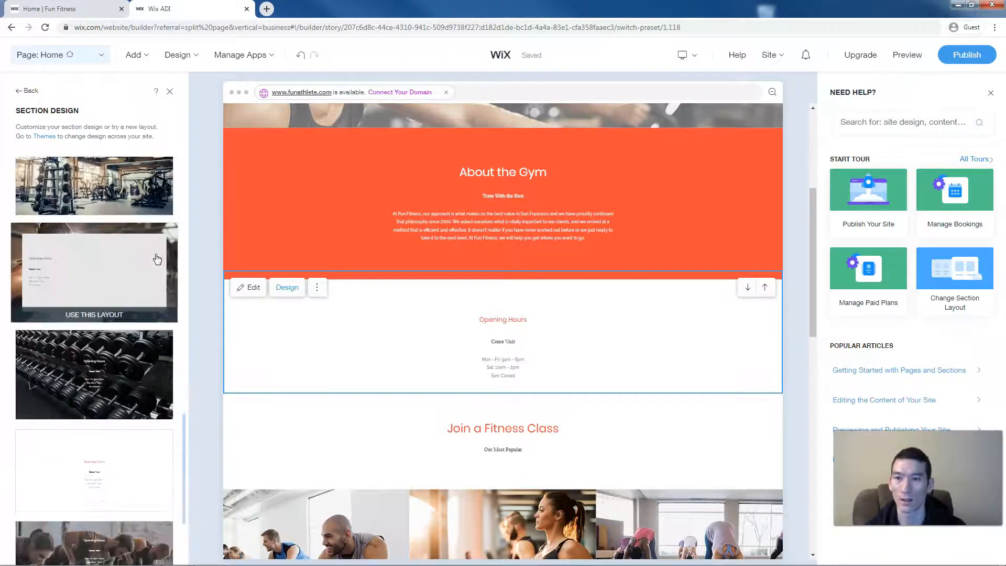
scroll(468, 340, "down", 2)
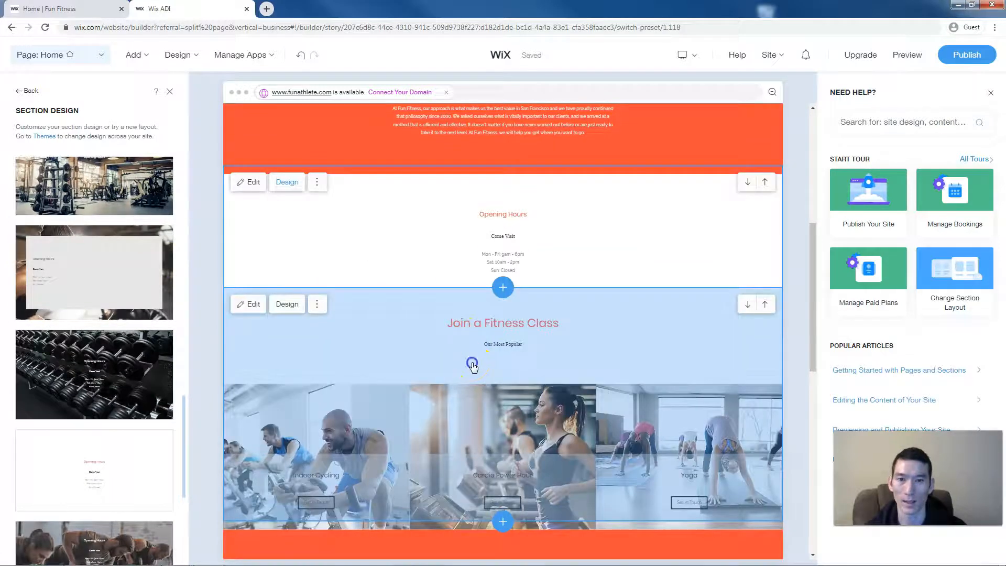
- Give Join a Fitness Class the recommended three-column layout with photos, titles and Get in Touch buttons
left_click(472, 365)
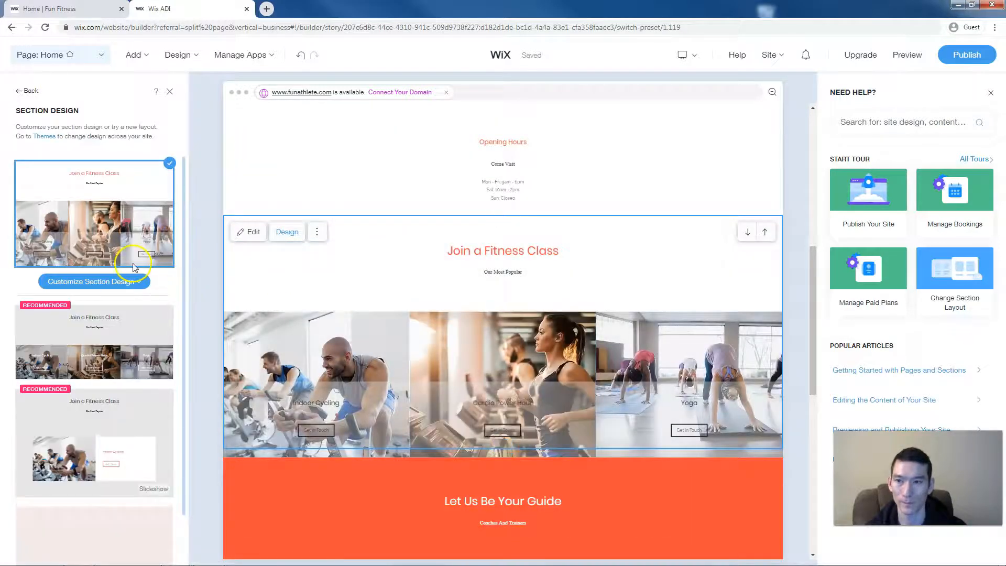
left_click(135, 267)
scroll(135, 274, "down", 3)
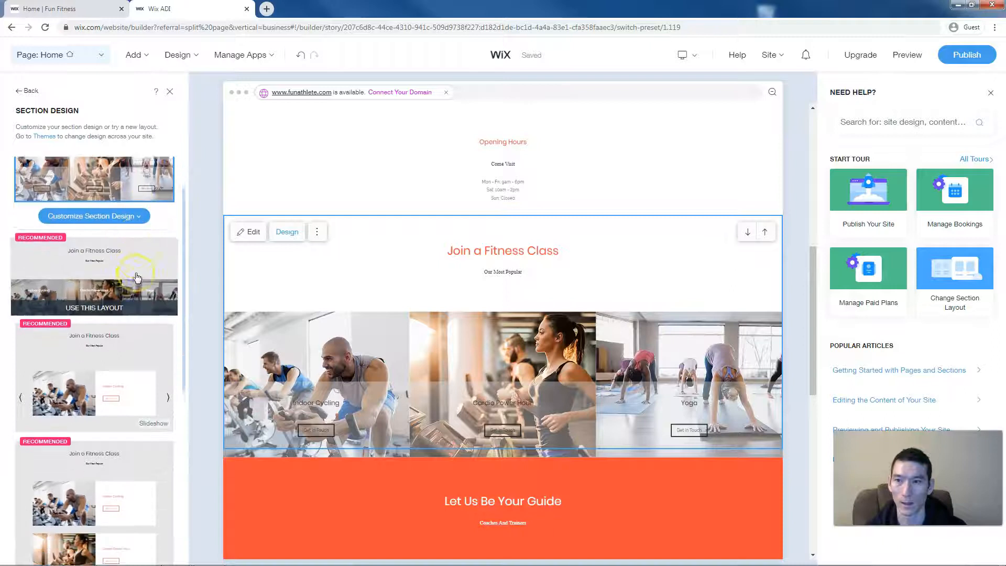
scroll(137, 277, "down", 5)
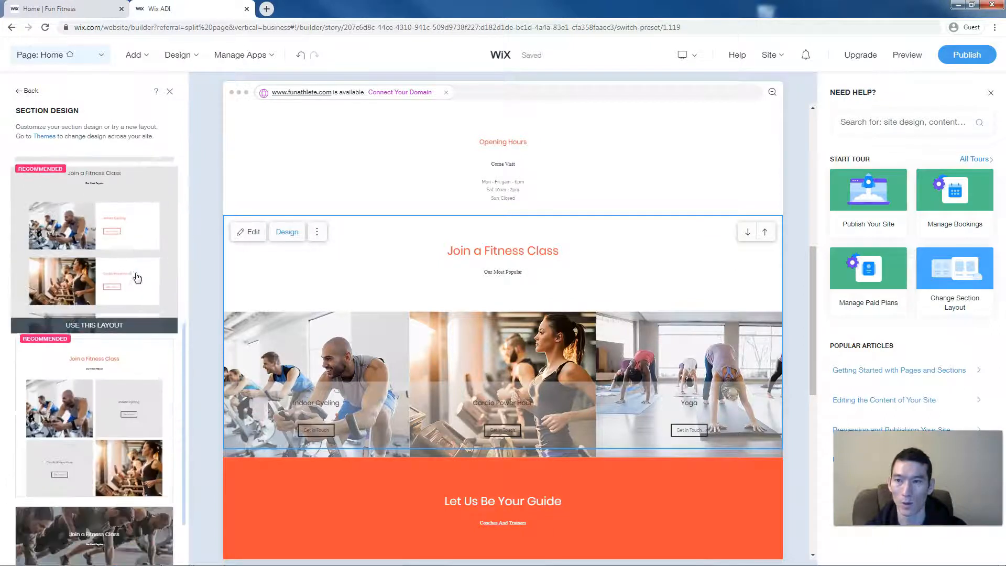
scroll(137, 277, "down", 5)
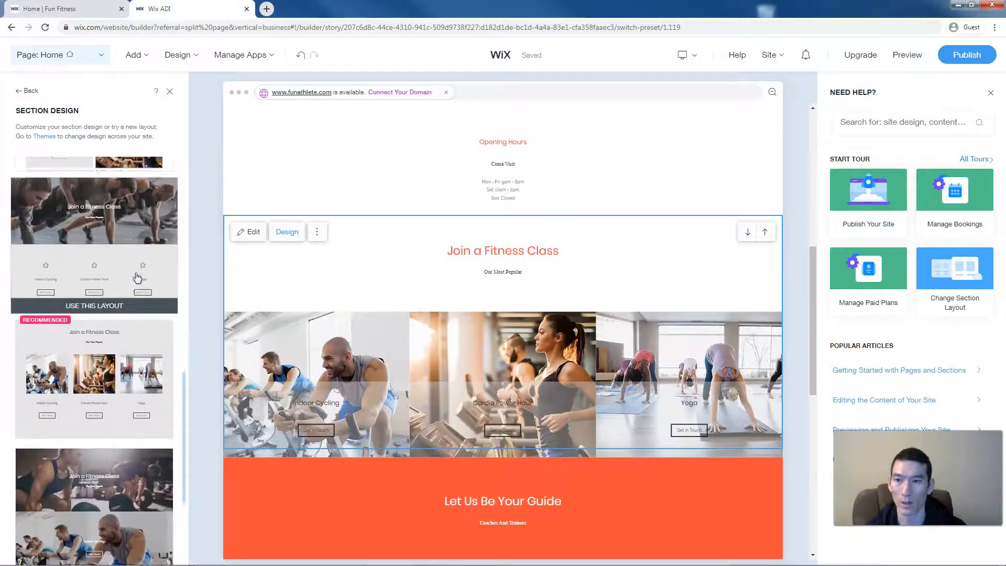
scroll(137, 277, "down", 1)
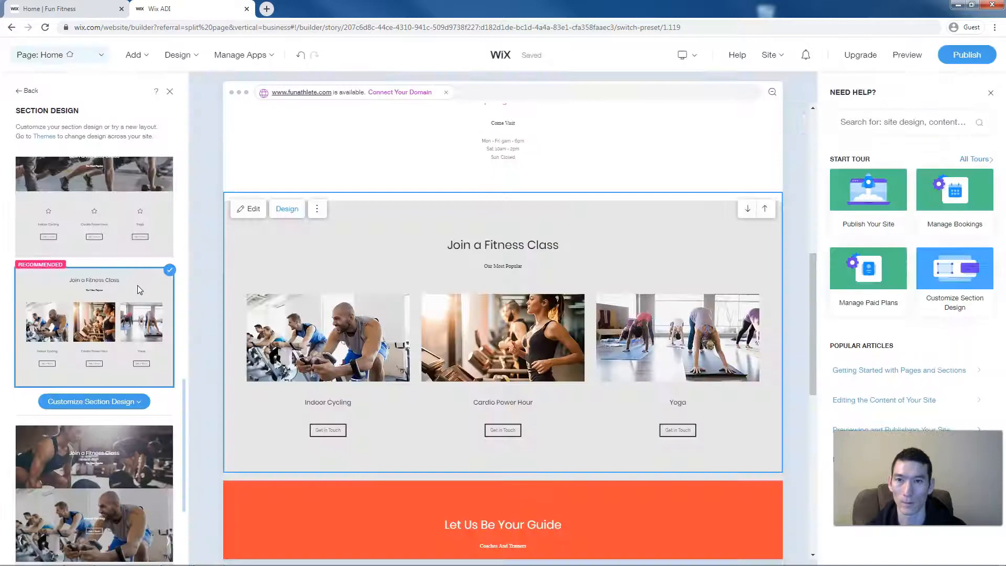
left_click(267, 317)
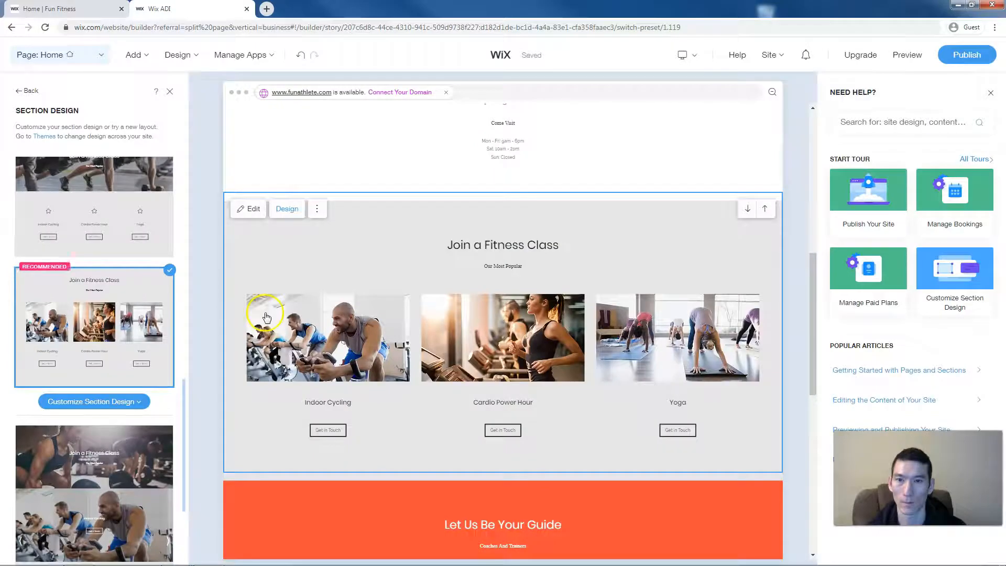
left_click(334, 328)
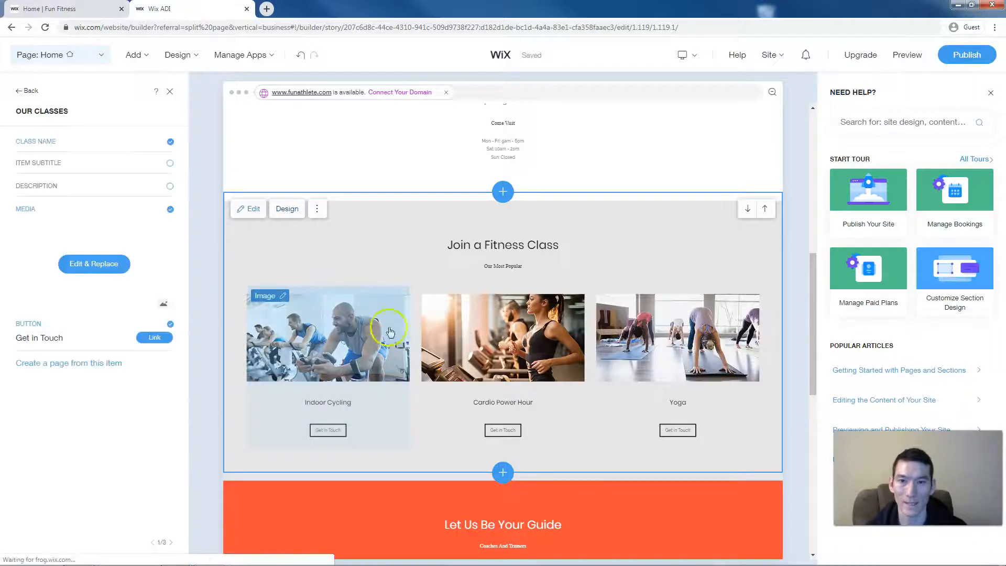
- Select the Cardio Power Hour class item for editing
left_click(442, 334)
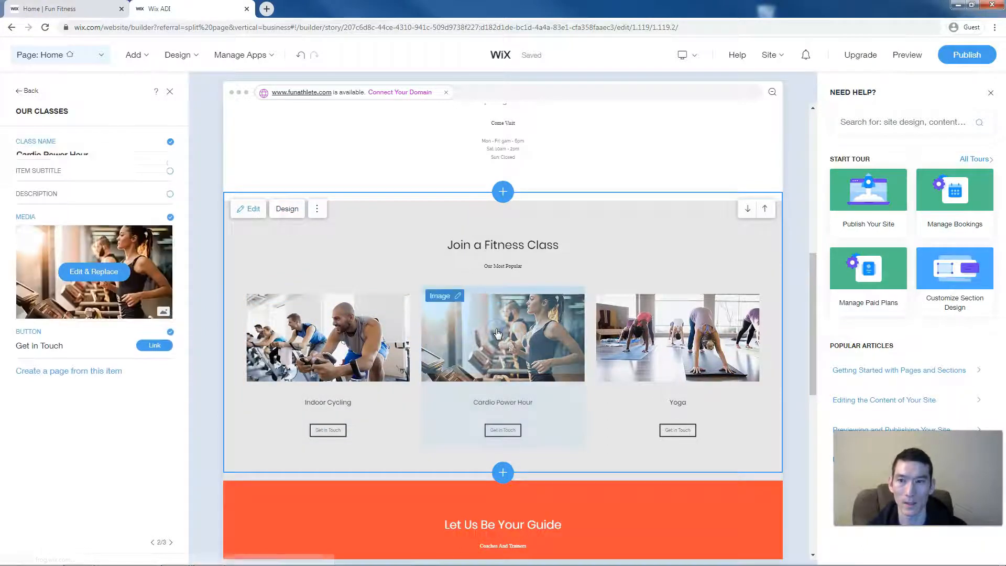
left_click(342, 347)
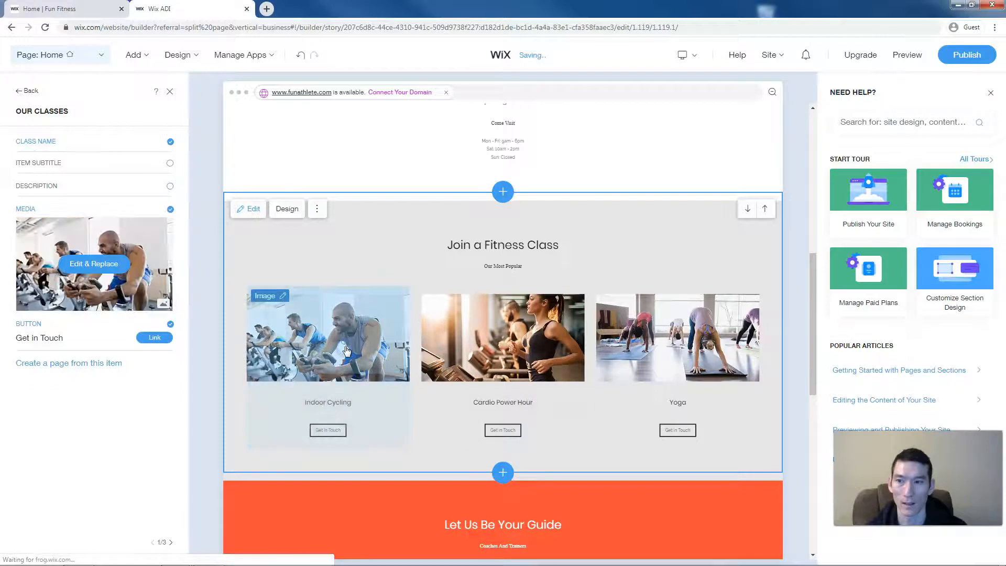
left_click(45, 363)
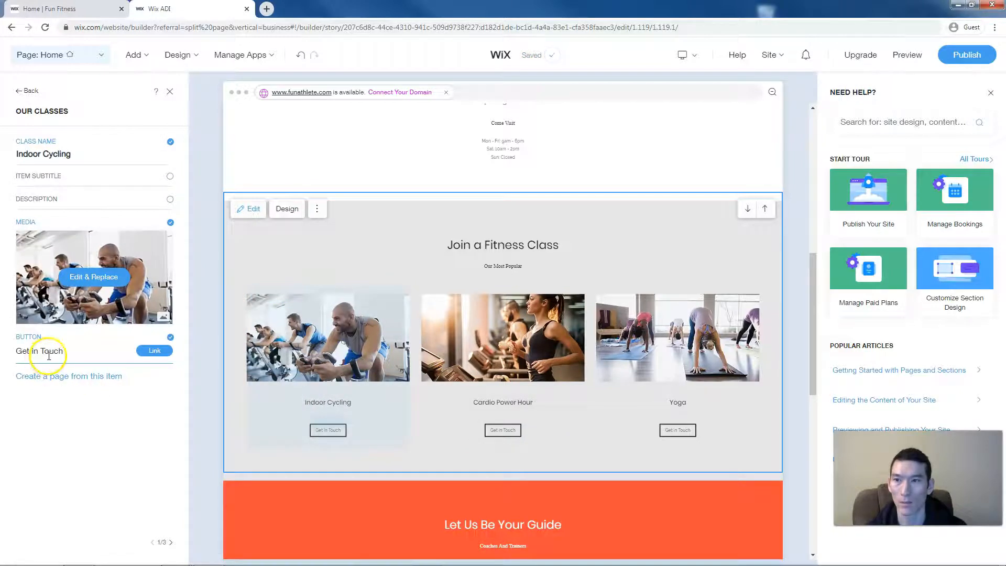
left_click(67, 154)
left_click(330, 414)
left_click(591, 429)
left_click(500, 404)
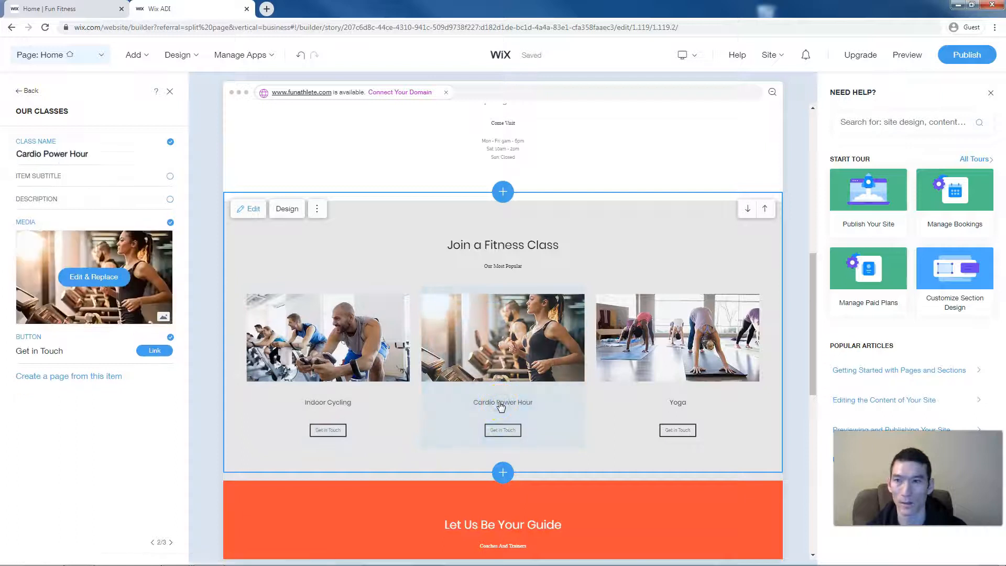
left_click(44, 151)
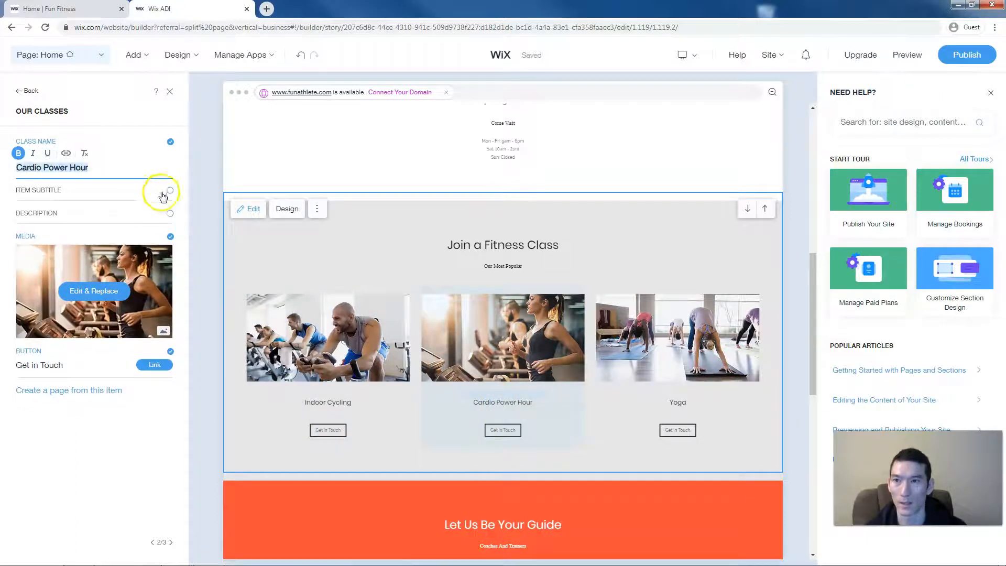
- Leave class subtitles off and show a description on each class card
left_click(169, 191)
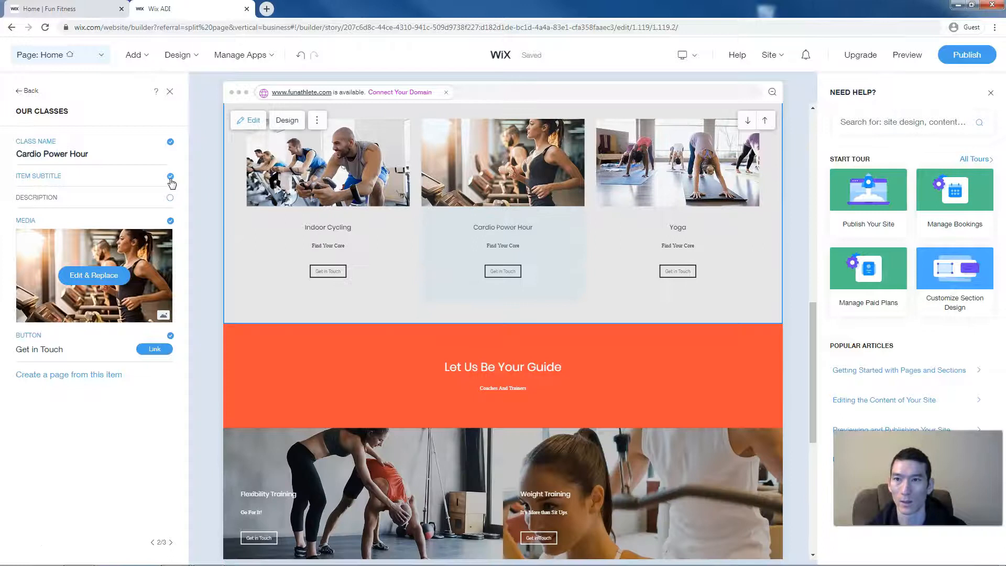
left_click(170, 179)
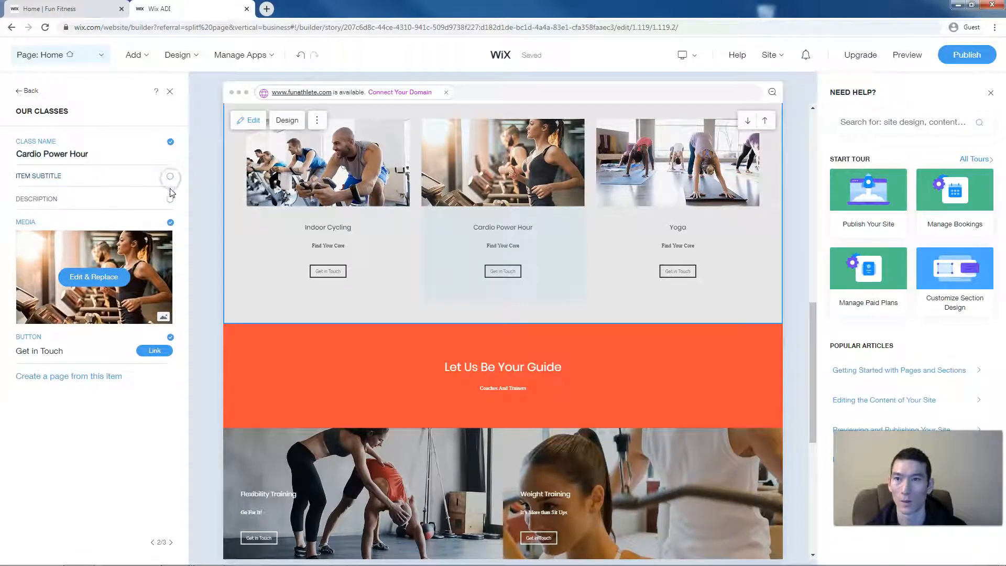
left_click(170, 200)
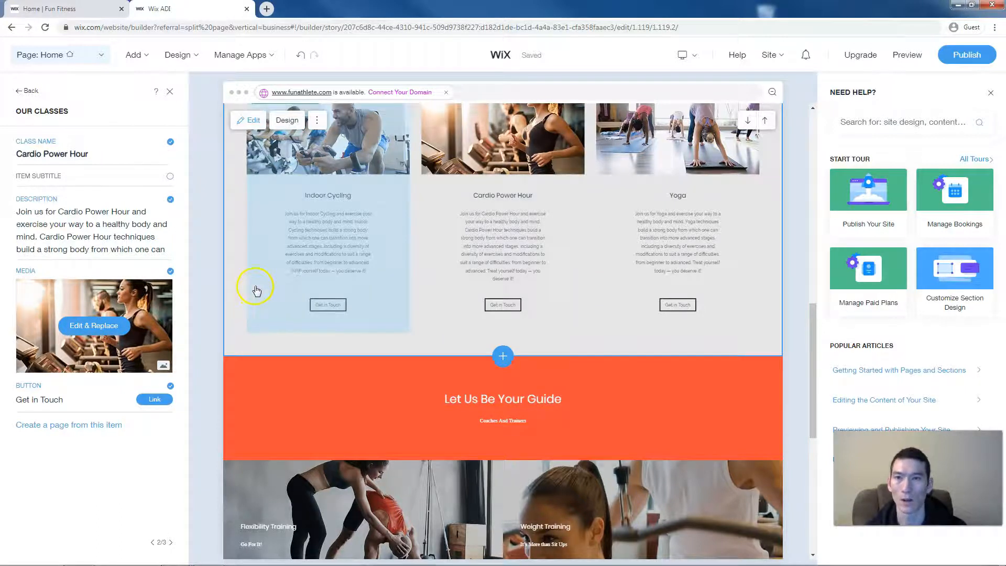
scroll(256, 288, "up", 3)
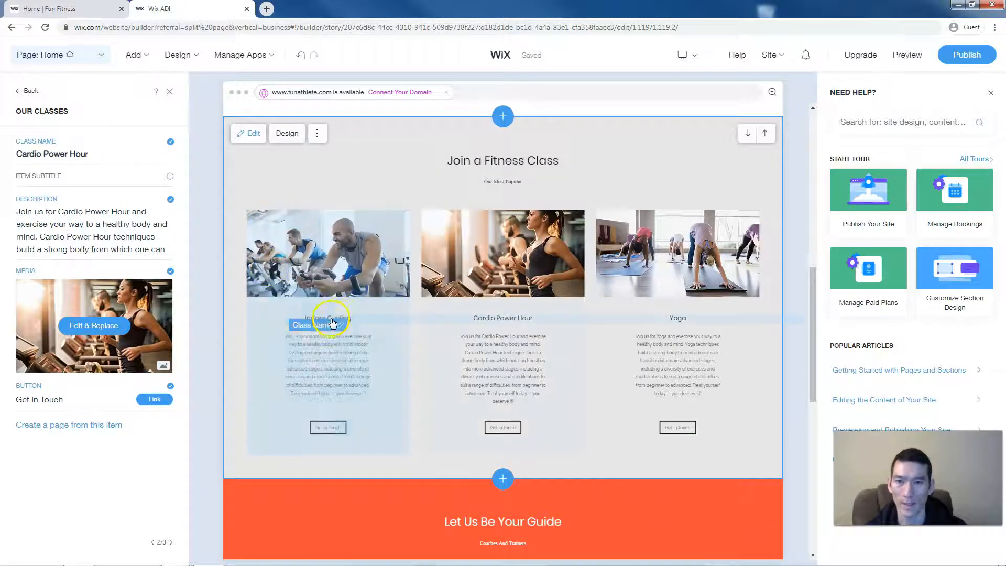
left_click(333, 322)
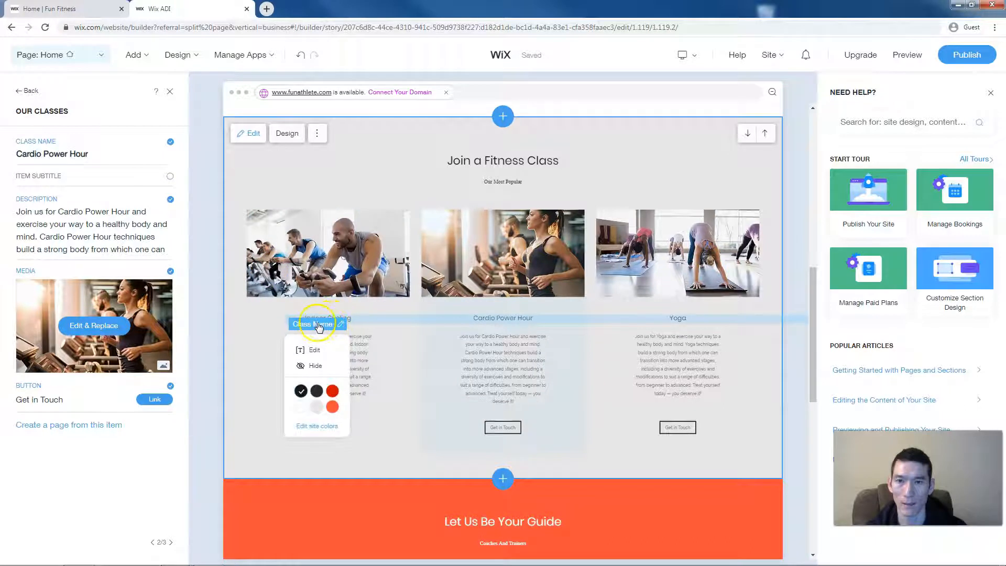
left_click(331, 392)
left_click(329, 395)
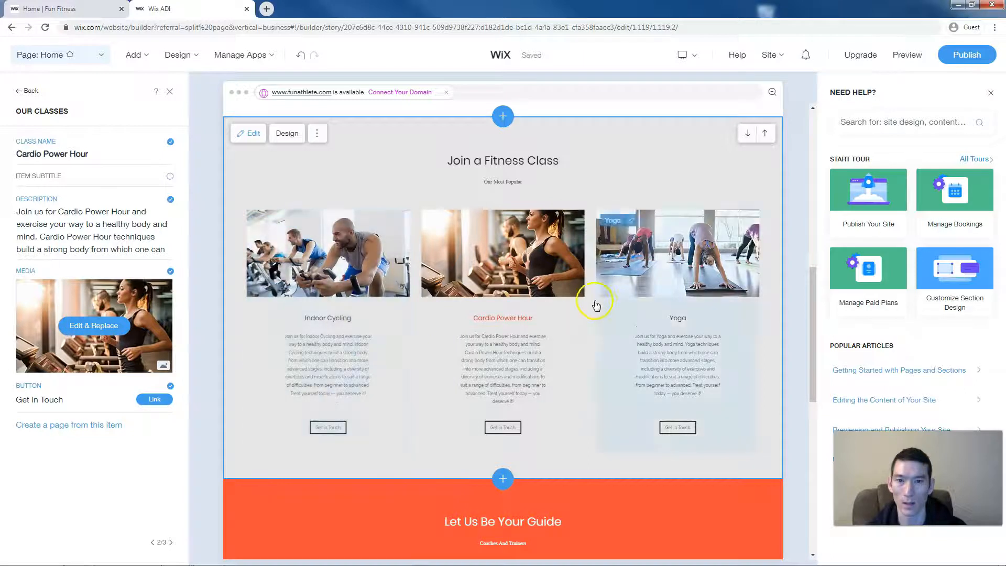
left_click(526, 320)
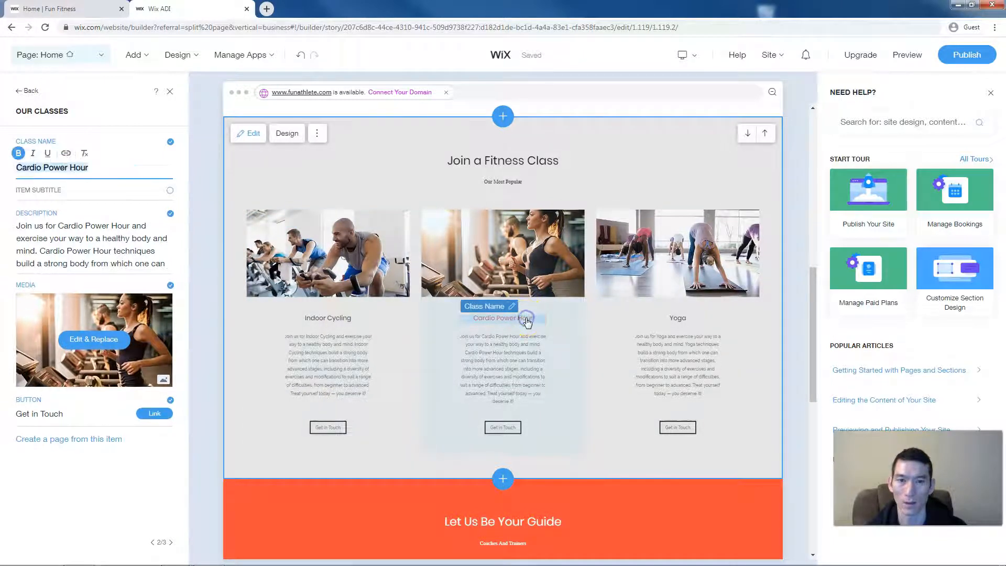
left_click(510, 306)
left_click(474, 372)
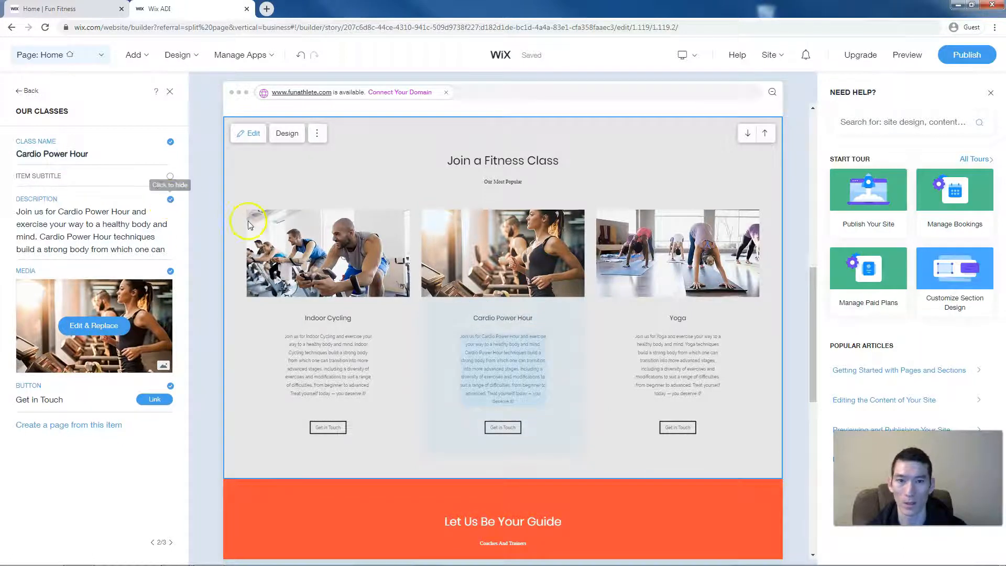
scroll(394, 343, "down", 6)
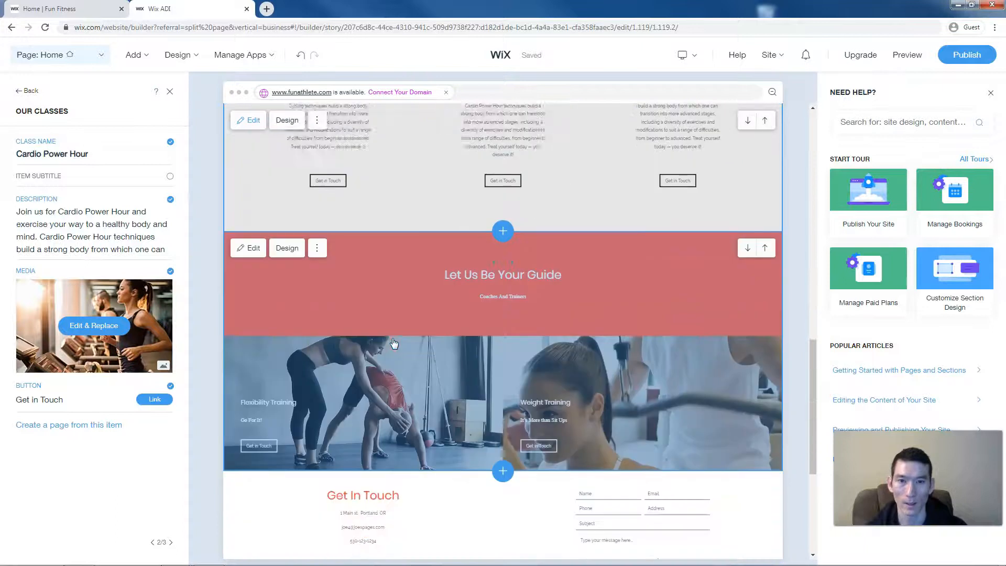
- Browse layouts for Let Us Be Your Guide, then close Section Design unchanged
left_click(411, 287)
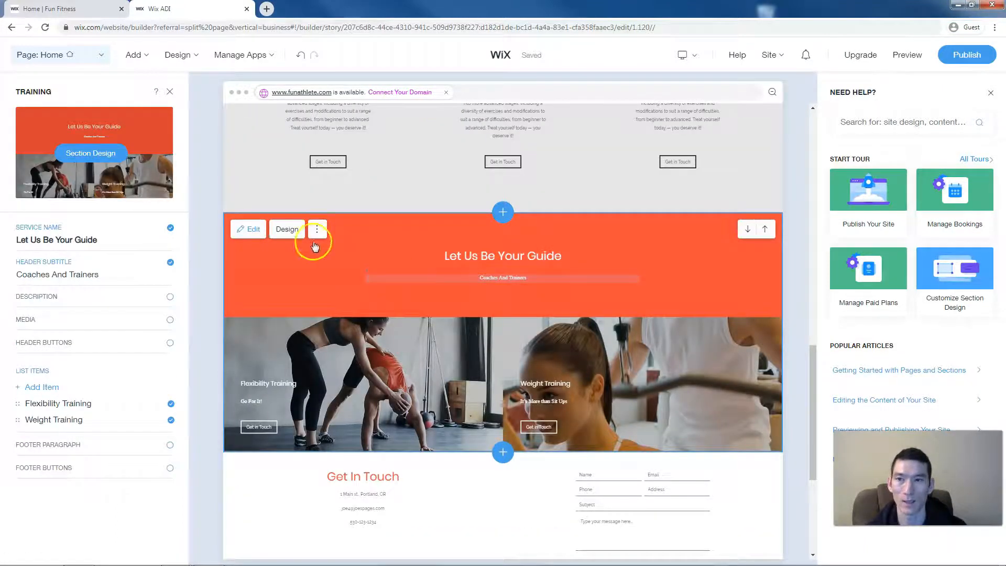
left_click(286, 230)
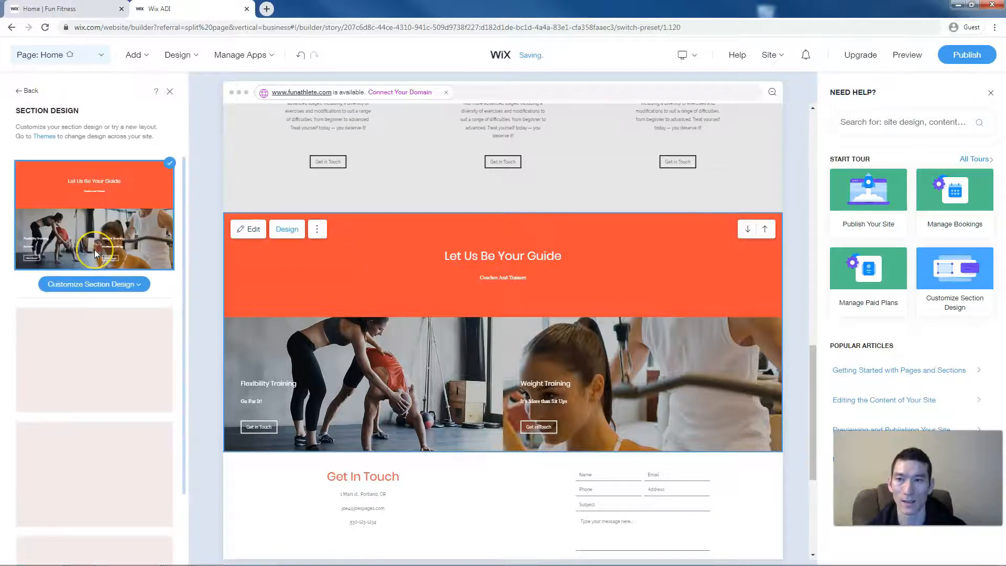
scroll(94, 251, "down", 2)
scroll(96, 254, "down", 3)
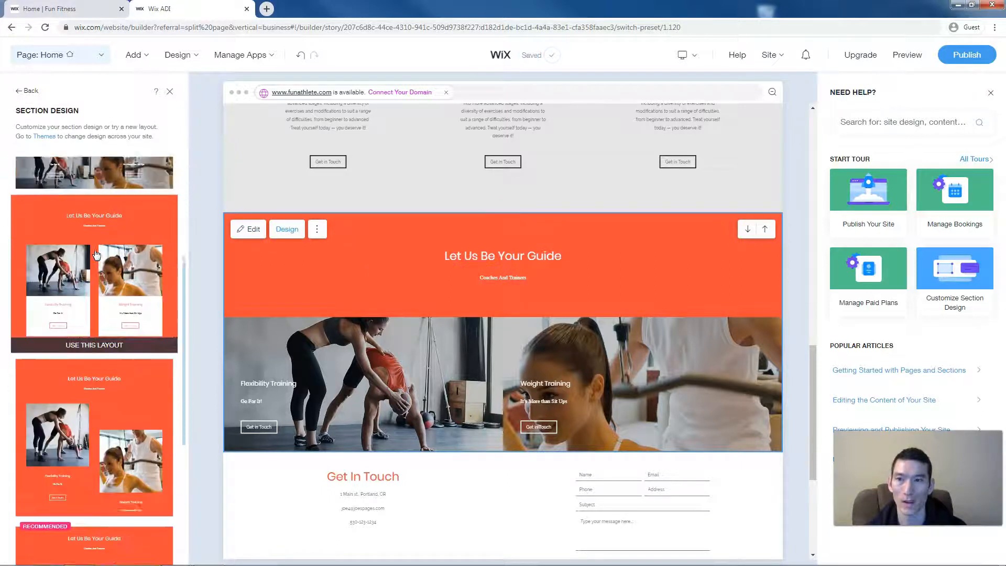
scroll(96, 254, "down", 5)
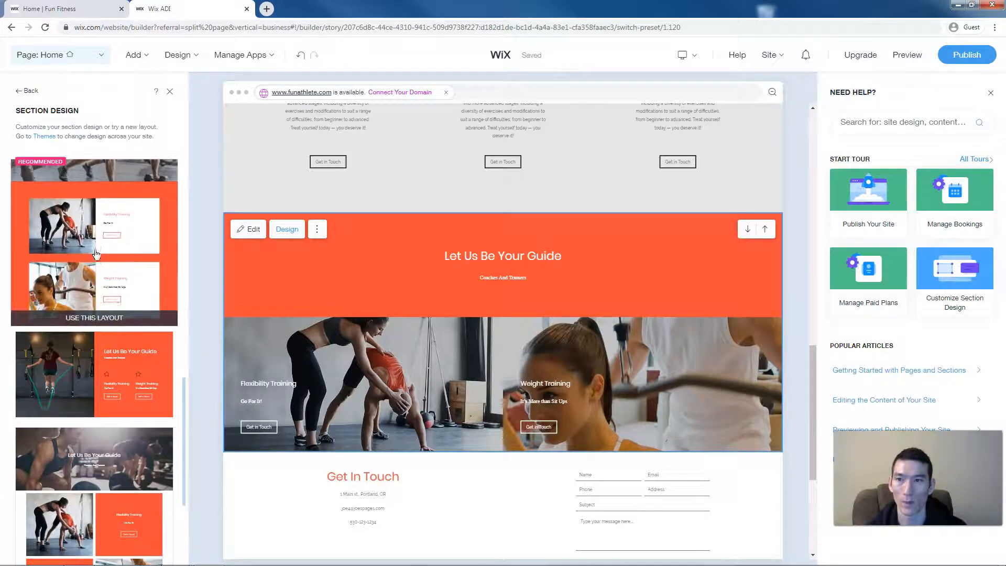
scroll(96, 255, "down", 1)
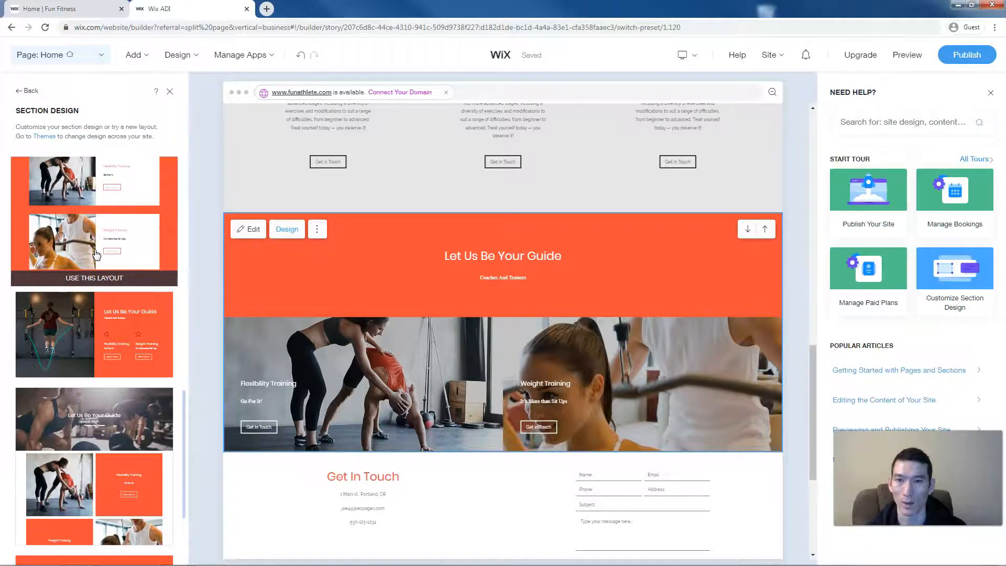
left_click(404, 328)
scroll(404, 330, "down", 5)
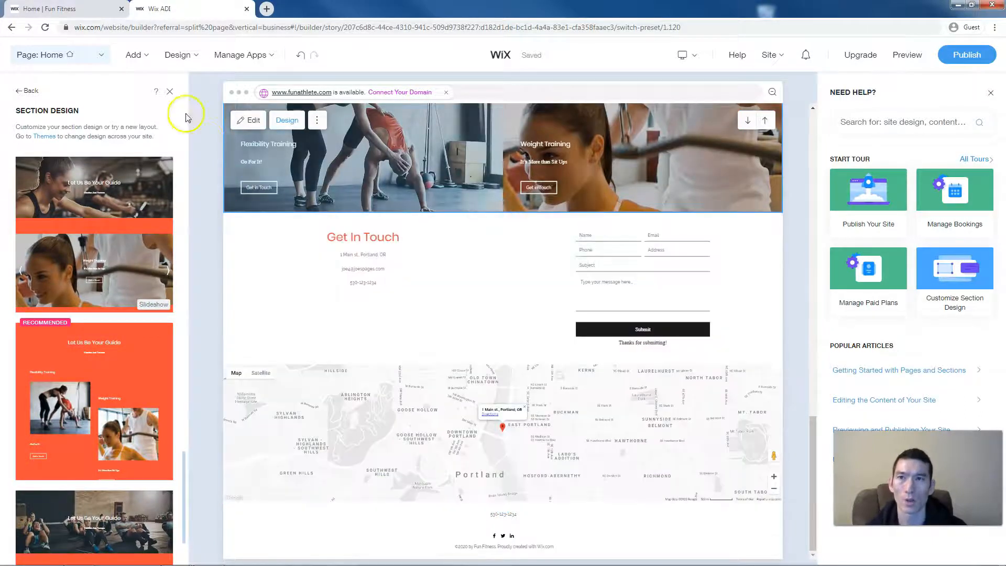
left_click(170, 91)
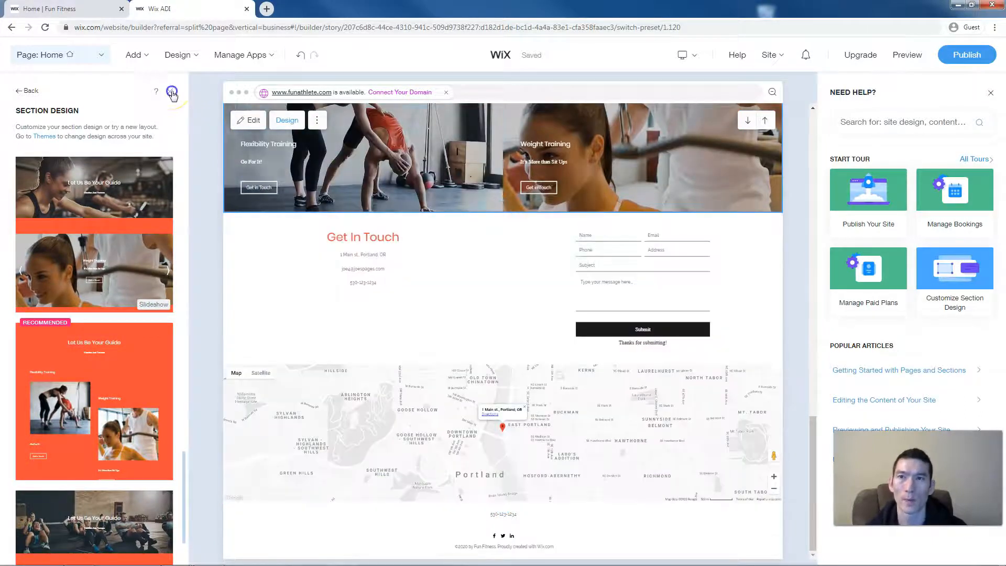
scroll(360, 378, "up", 15)
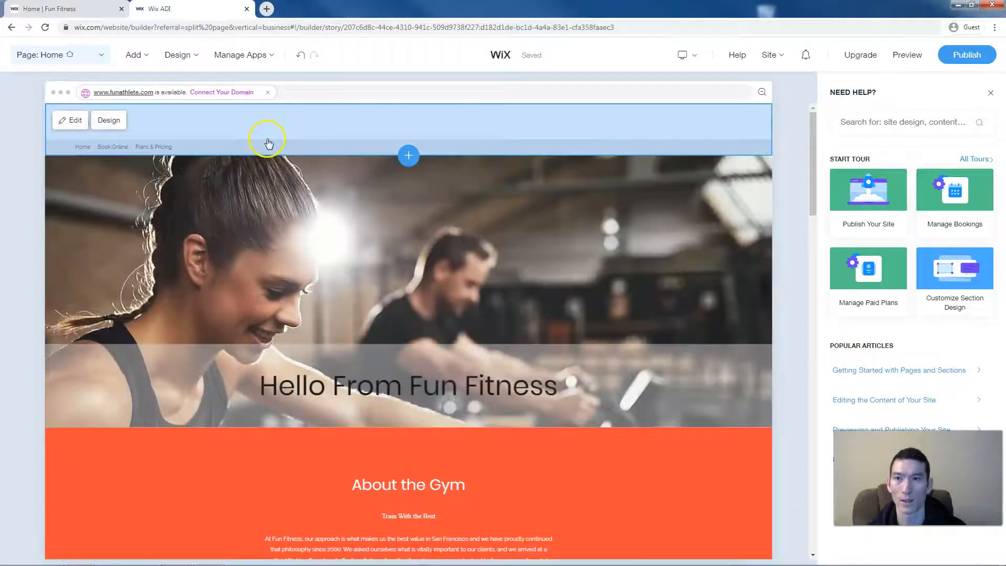
left_click(203, 126)
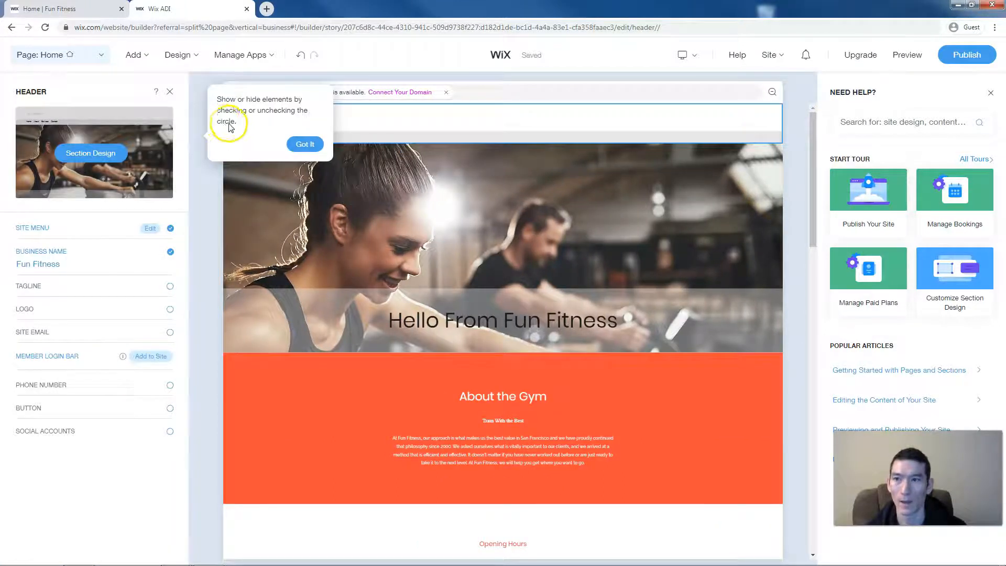
left_click(83, 156)
left_click(304, 144)
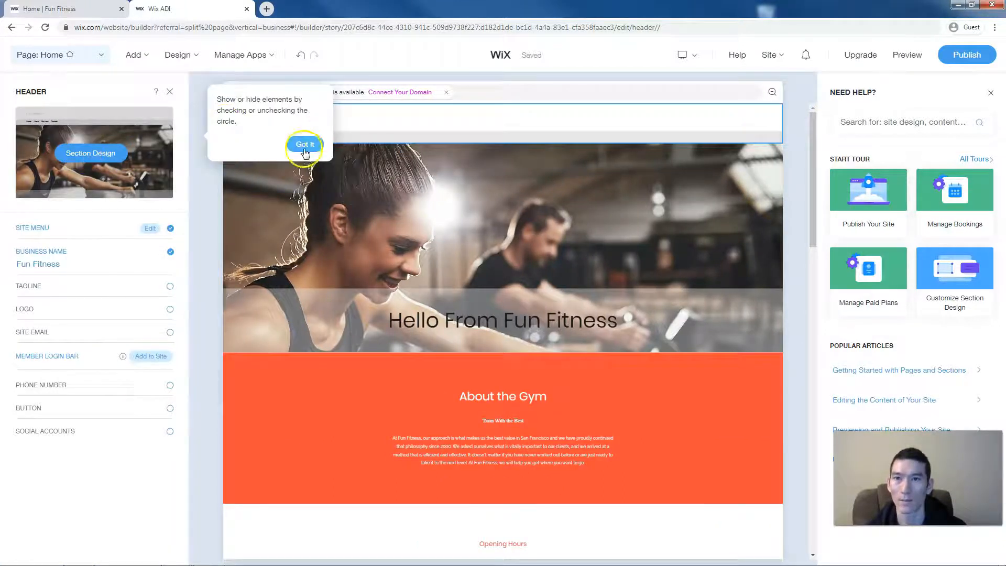
left_click(94, 153)
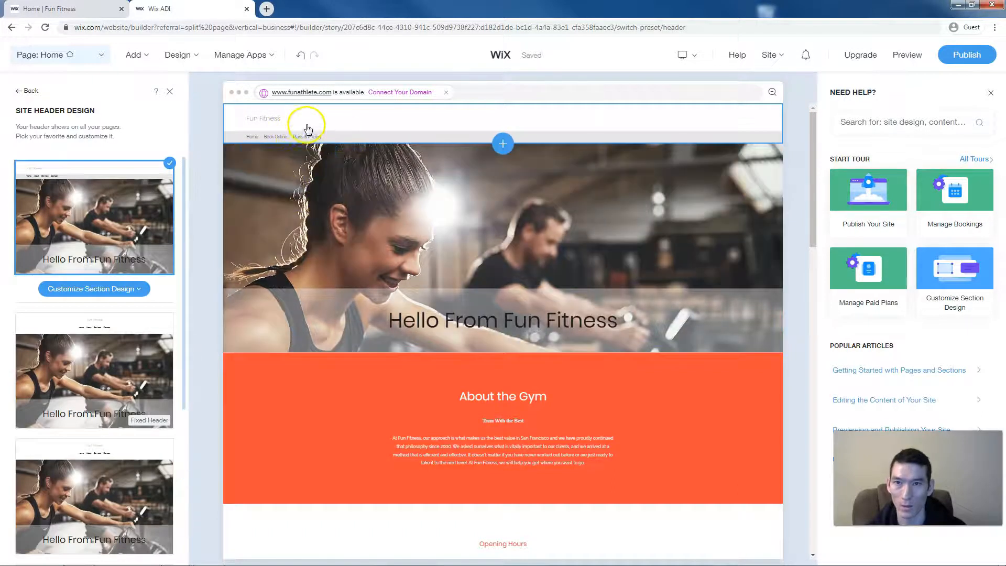
left_click(306, 130)
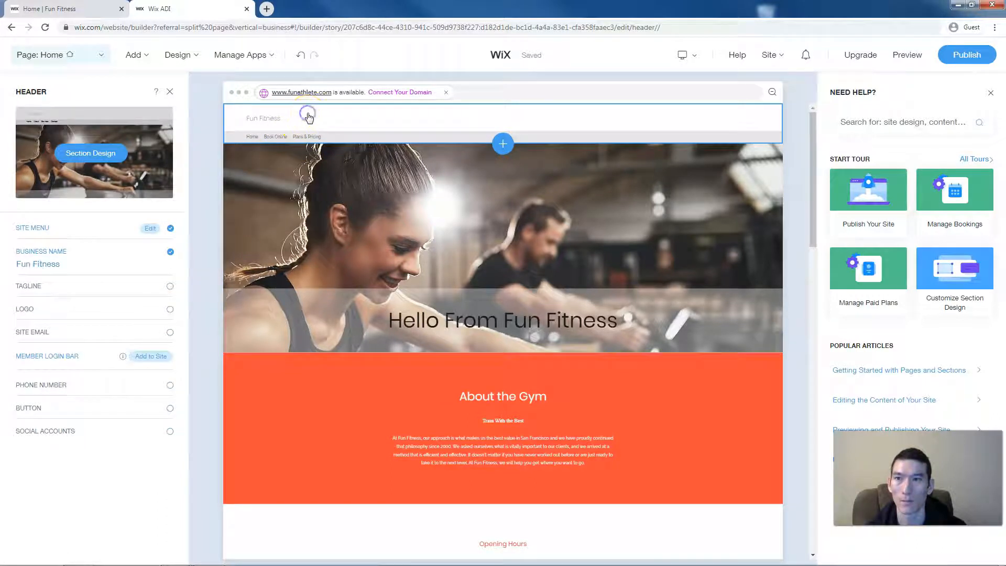
left_click(171, 94)
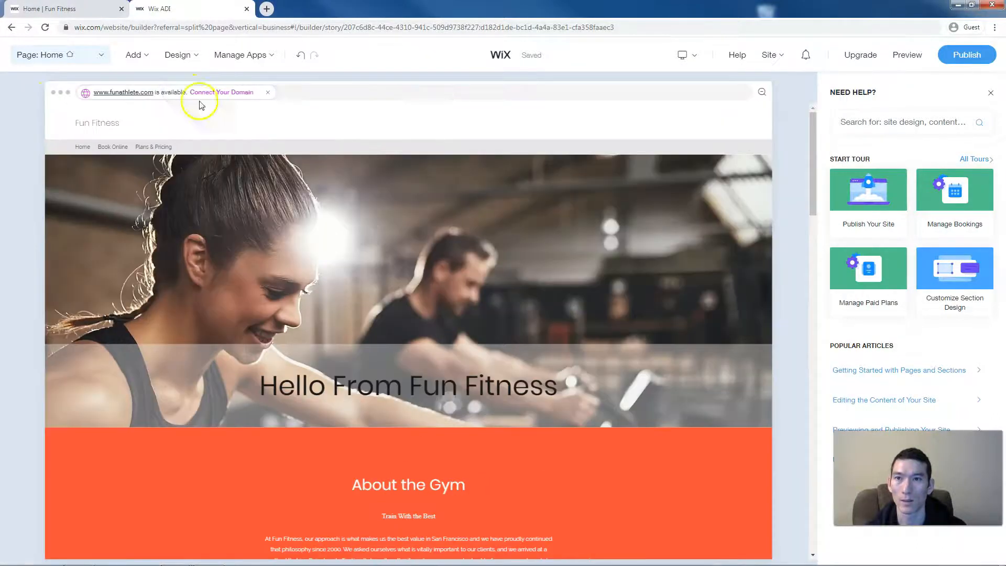
- Show the Site Header Design panel and browse through the alternative header layout thumbnails
left_click(116, 122)
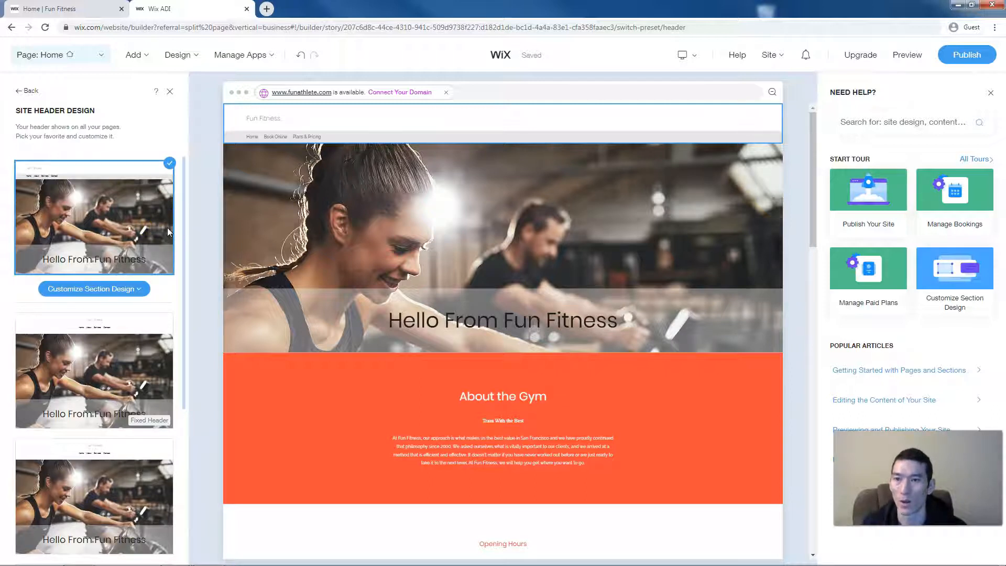
scroll(167, 230, "down", 2)
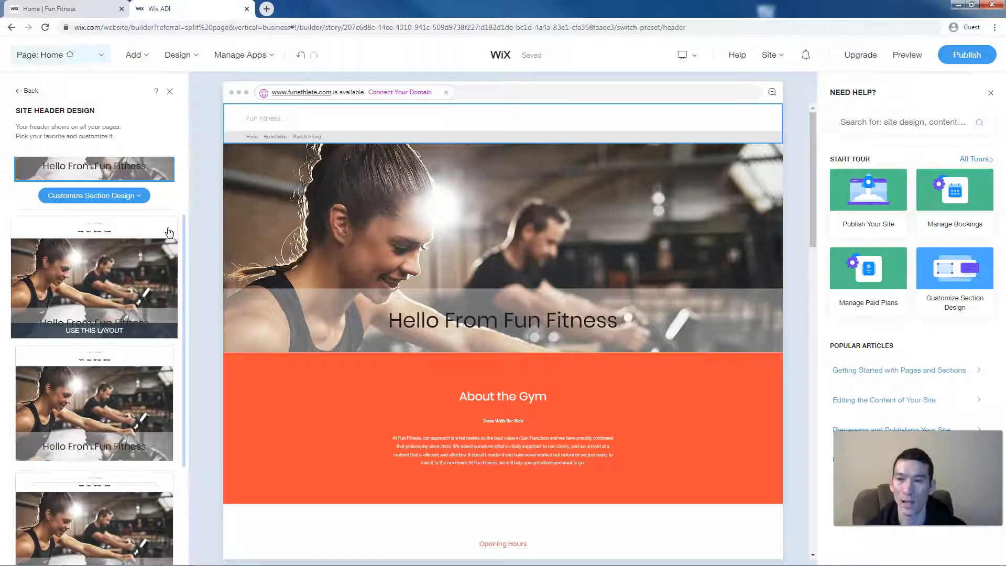
scroll(169, 232, "down", 1)
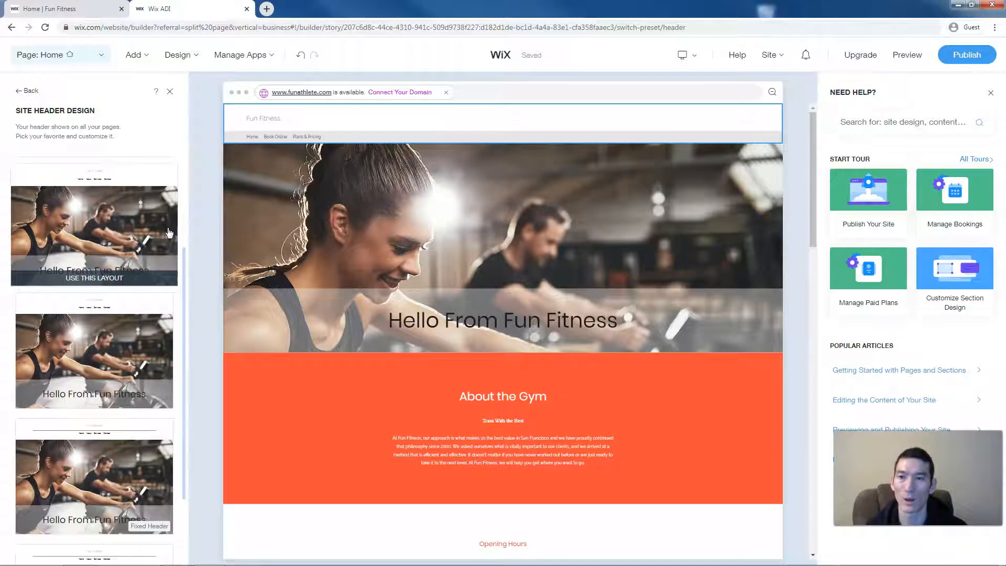
scroll(169, 232, "down", 1)
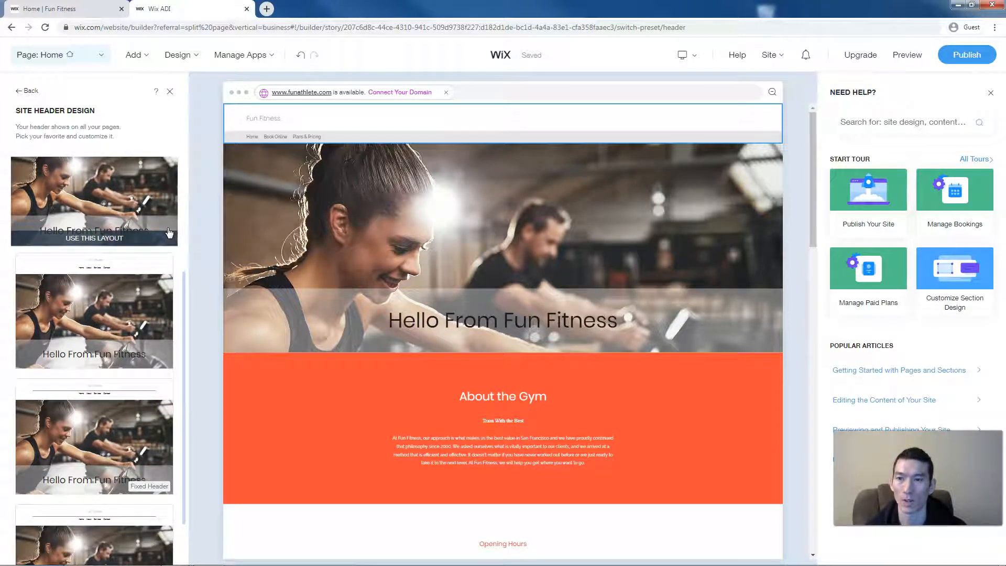
scroll(168, 232, "down", 5)
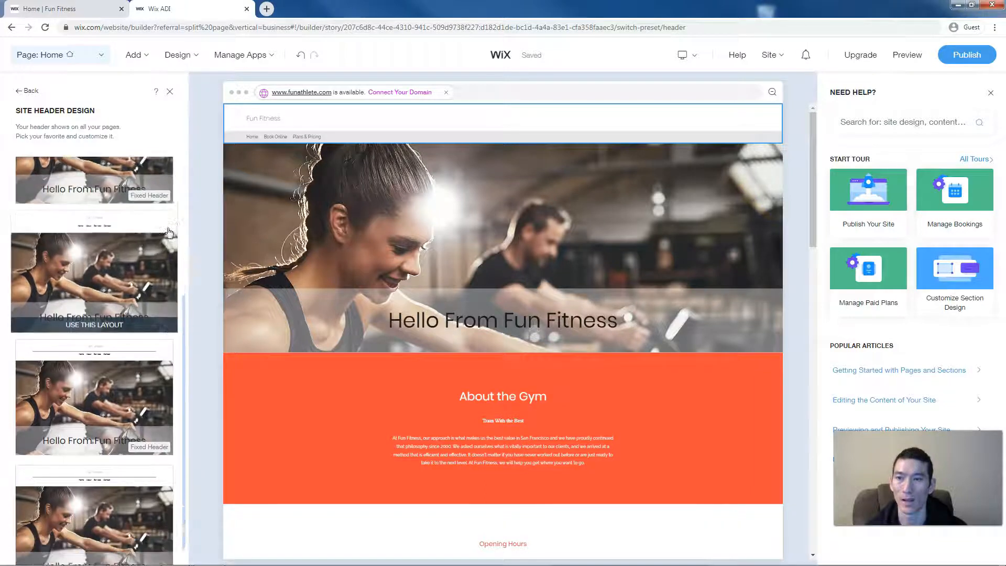
scroll(169, 232, "down", 3)
scroll(169, 232, "down", 4)
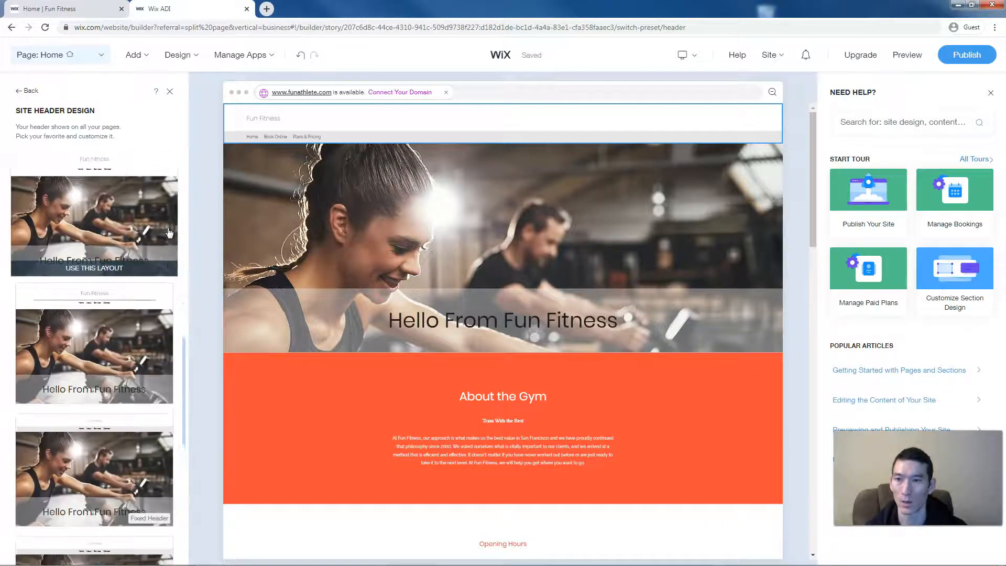
scroll(169, 232, "down", 1)
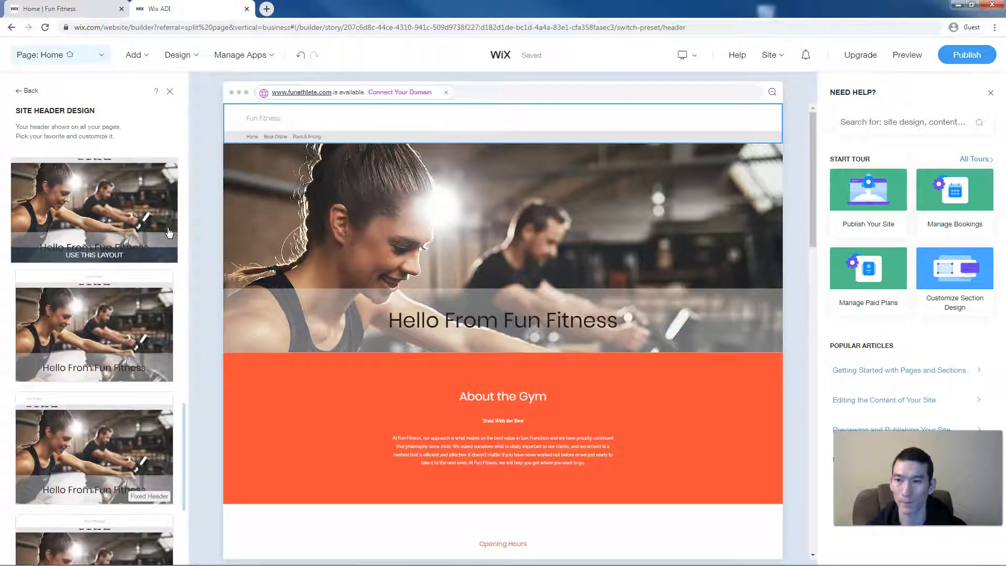
scroll(169, 232, "up", 5)
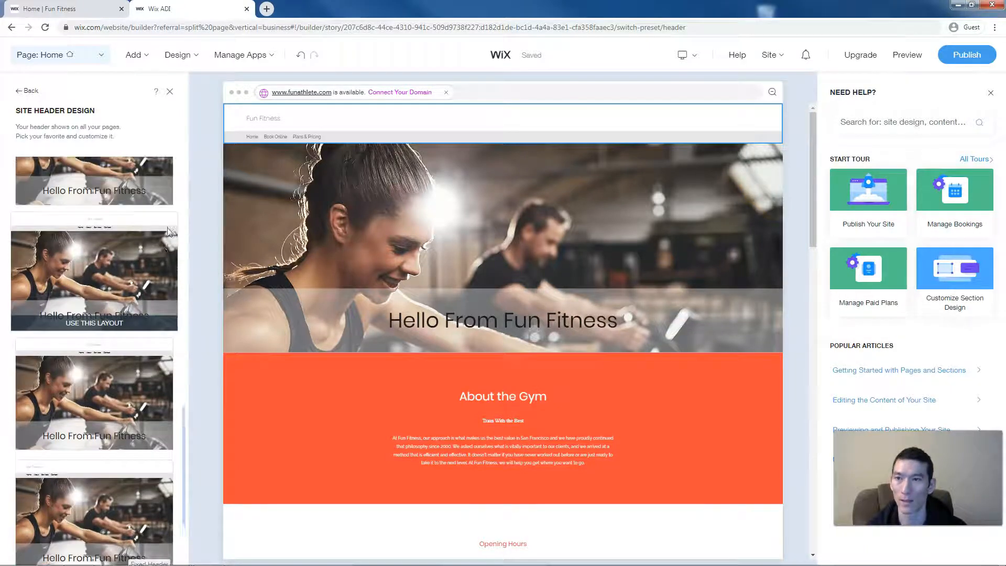
scroll(169, 232, "down", 4)
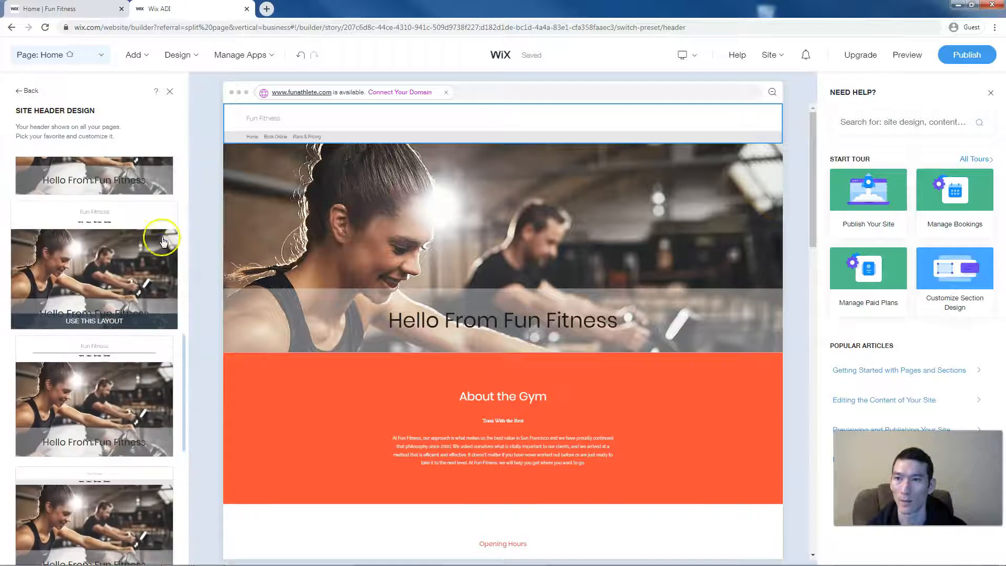
- Try header layouts with the name centered and with a fixed header
left_click(164, 241)
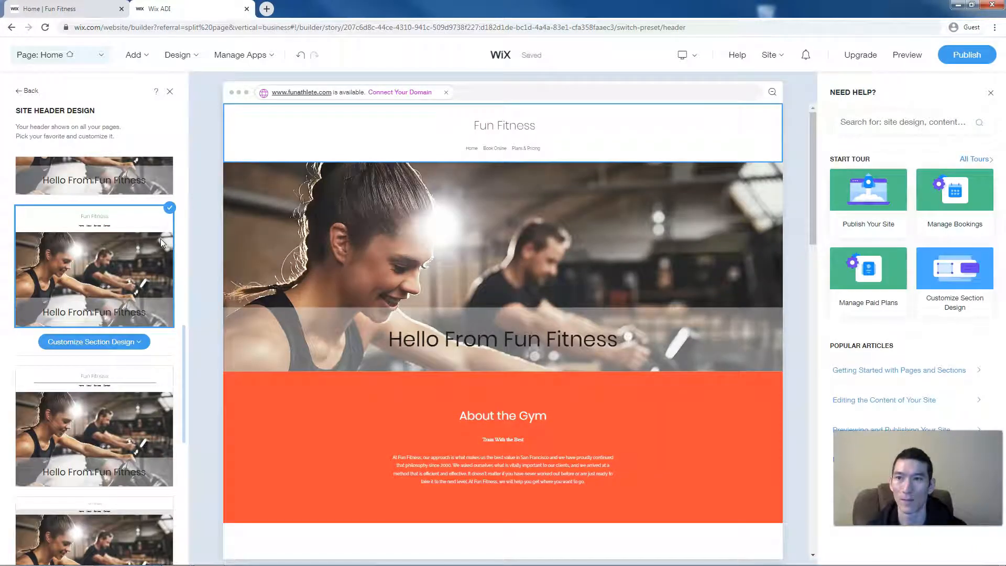
scroll(161, 237, "down", 1)
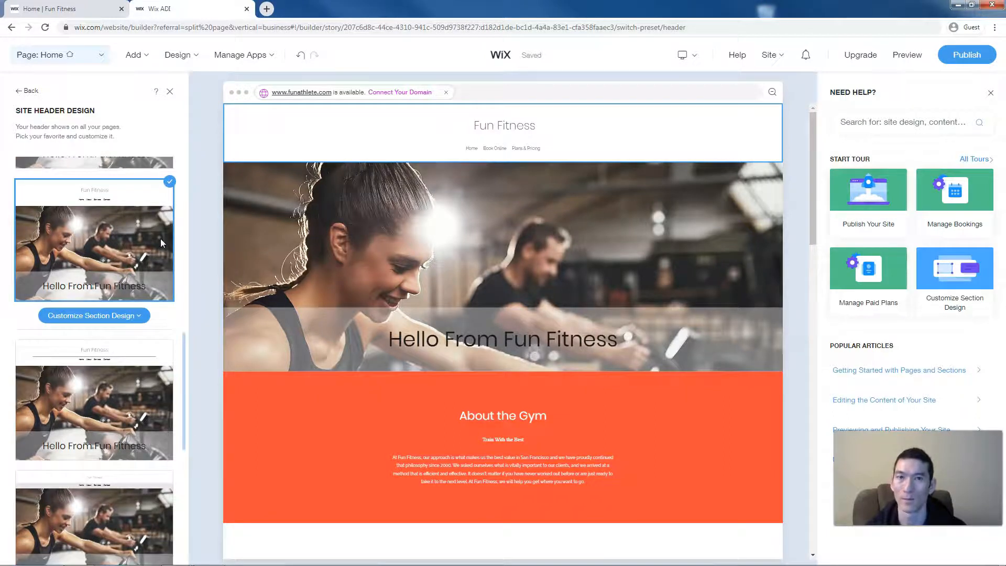
scroll(161, 238, "down", 7)
scroll(162, 243, "down", 7)
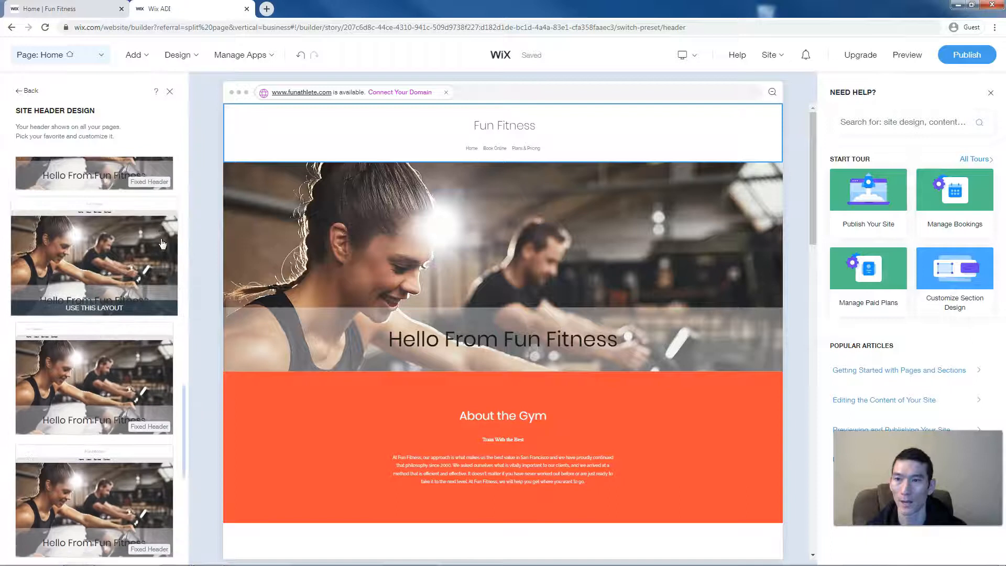
scroll(162, 243, "down", 2)
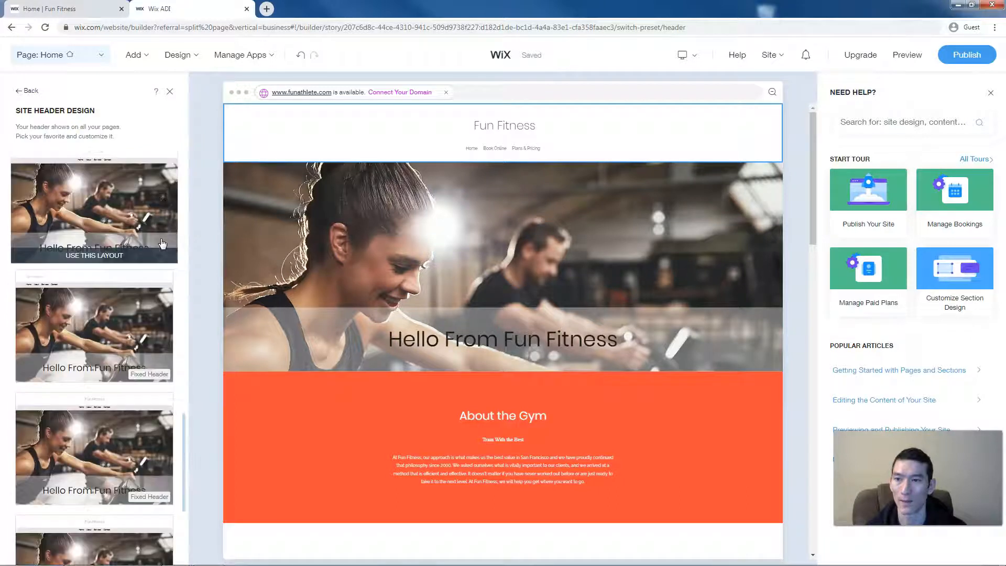
left_click(146, 288)
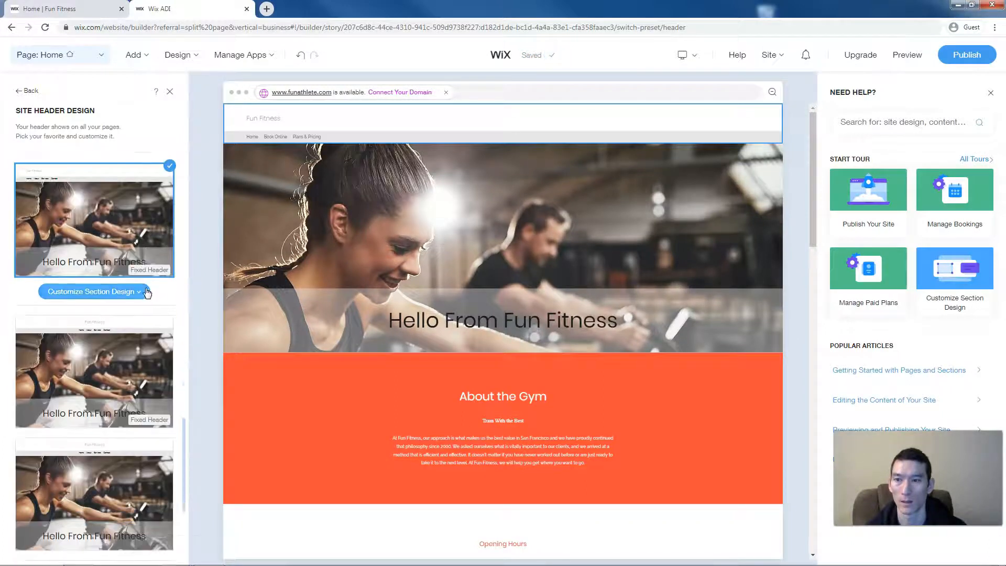
left_click(173, 303)
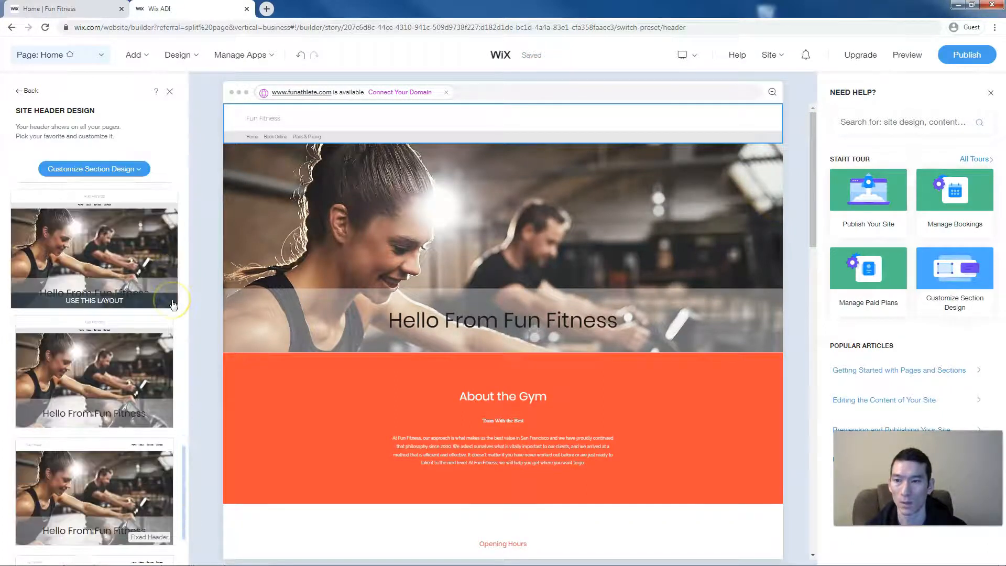
scroll(173, 305, "down", 5)
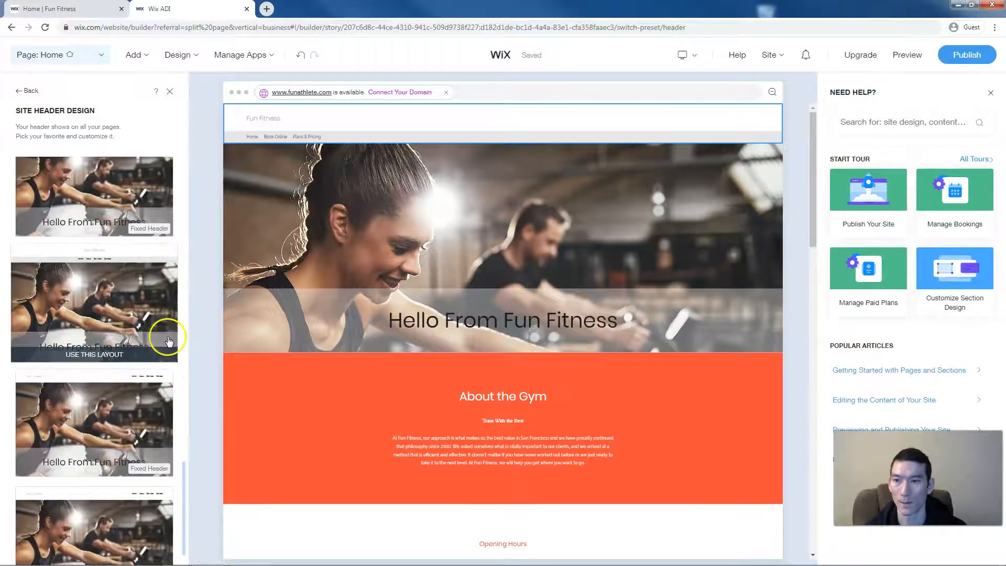
- Apply the single-row header with the menu on the right, keeping Header Type fixed
left_click(147, 400)
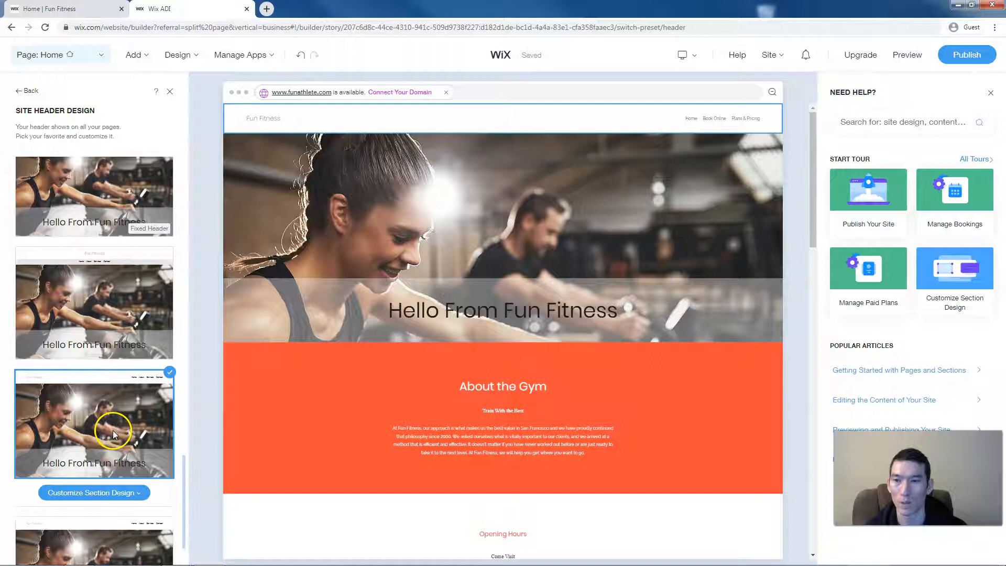
left_click(92, 493)
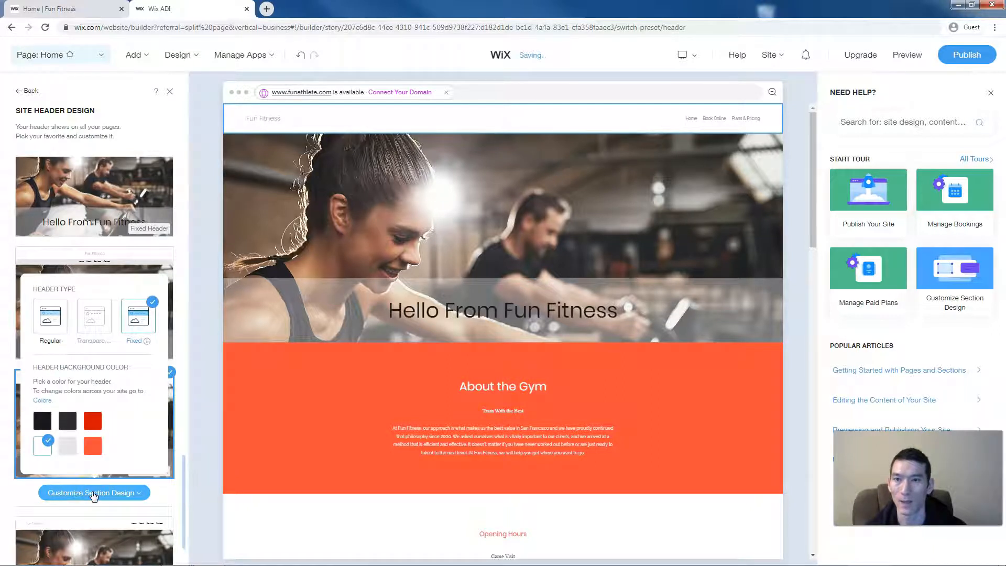
left_click(36, 321)
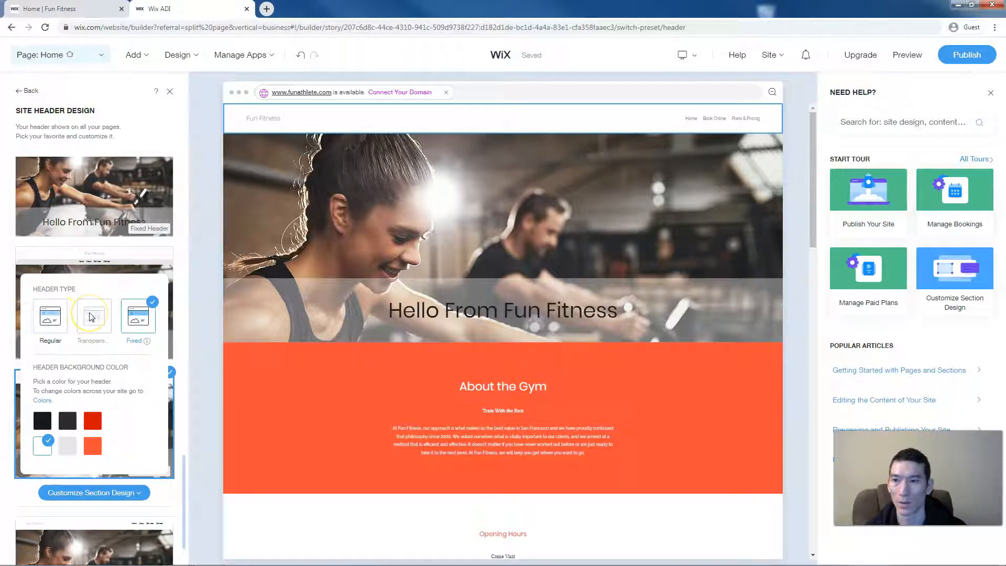
left_click(93, 322)
left_click(137, 320)
left_click(140, 387)
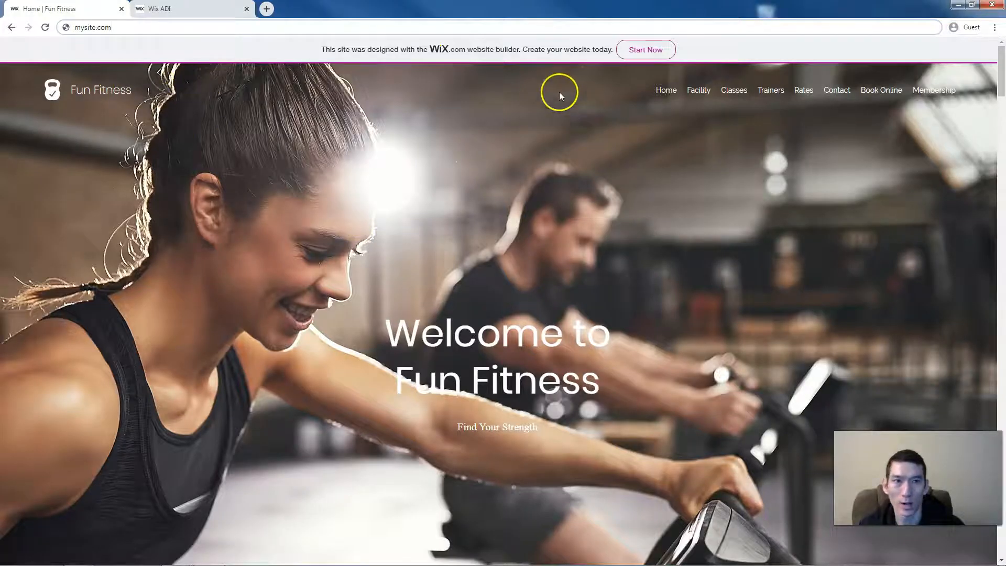
- Back in the editor, apply a hero layout centering 'Hello From Fun Fitness' over a shorter banner
left_click(210, 7)
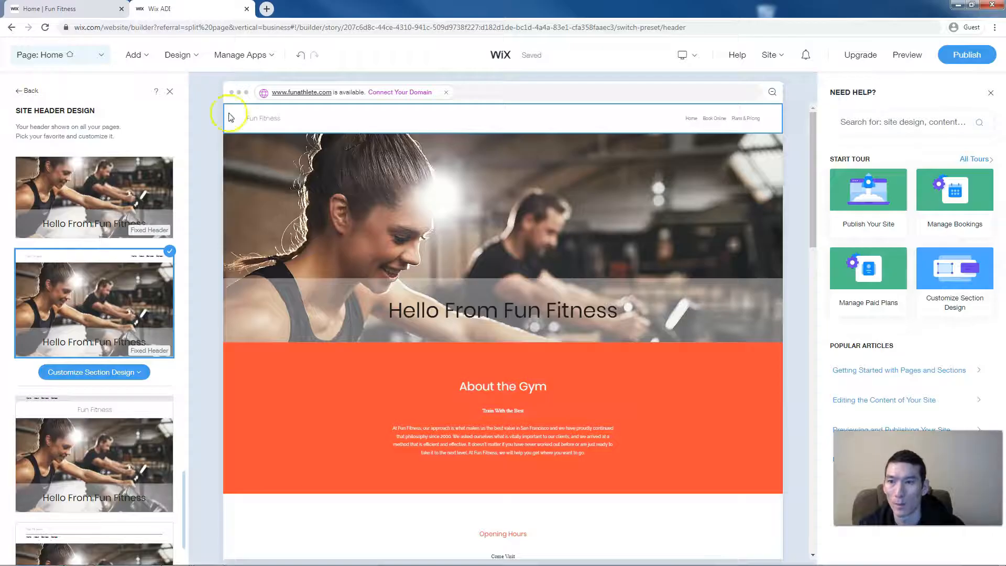
left_click(130, 371)
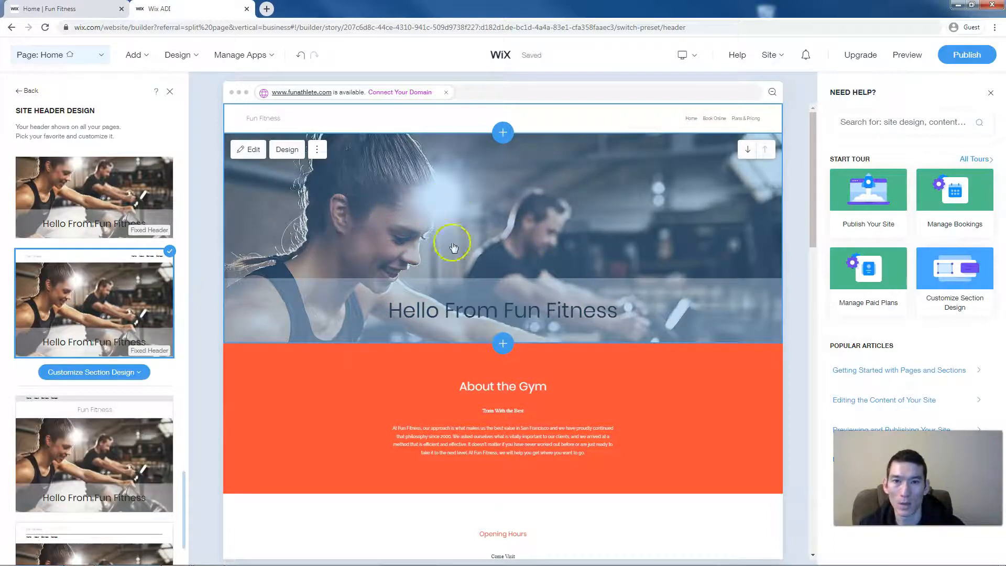
left_click(480, 232)
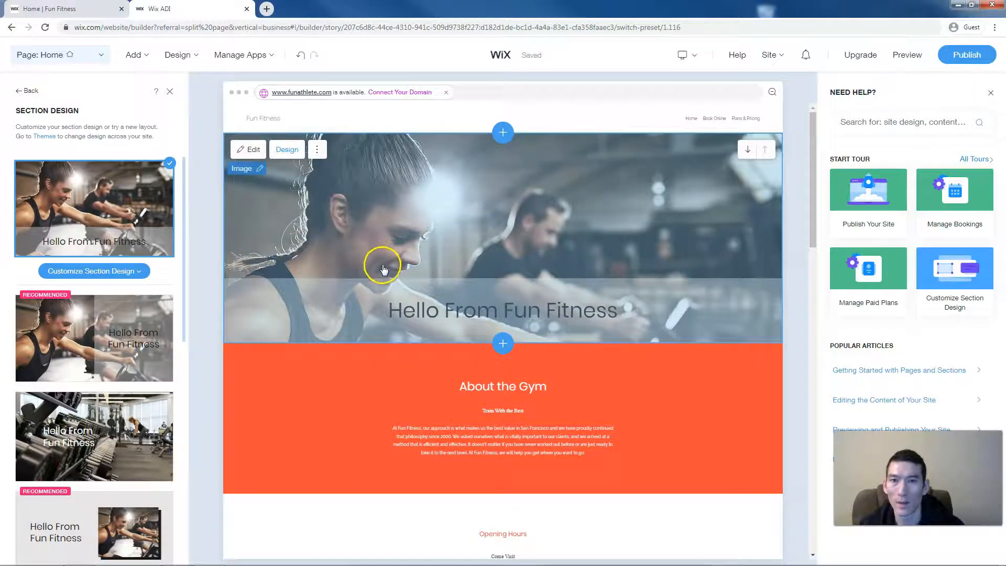
mouse_move(154, 316)
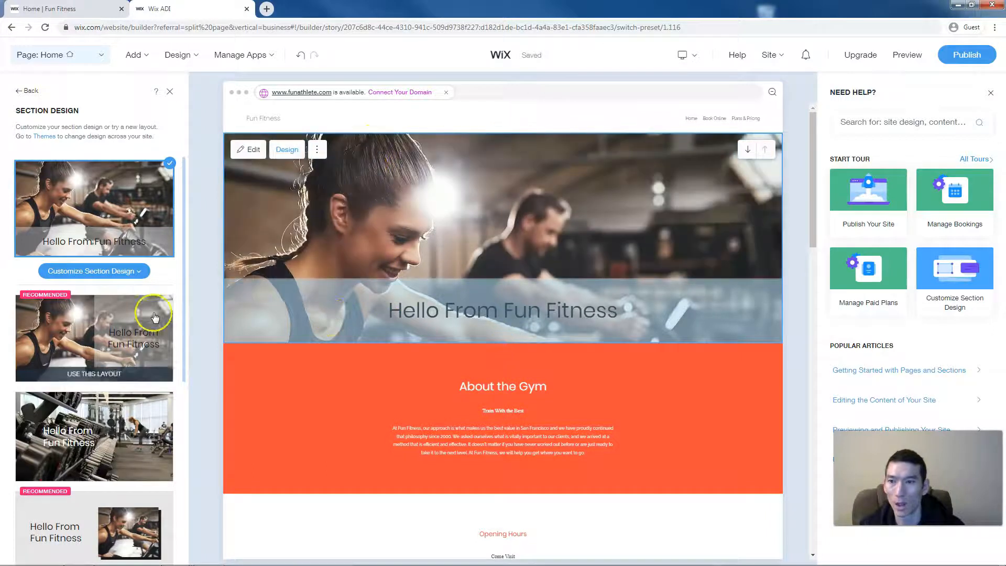
scroll(155, 317, "down", 3)
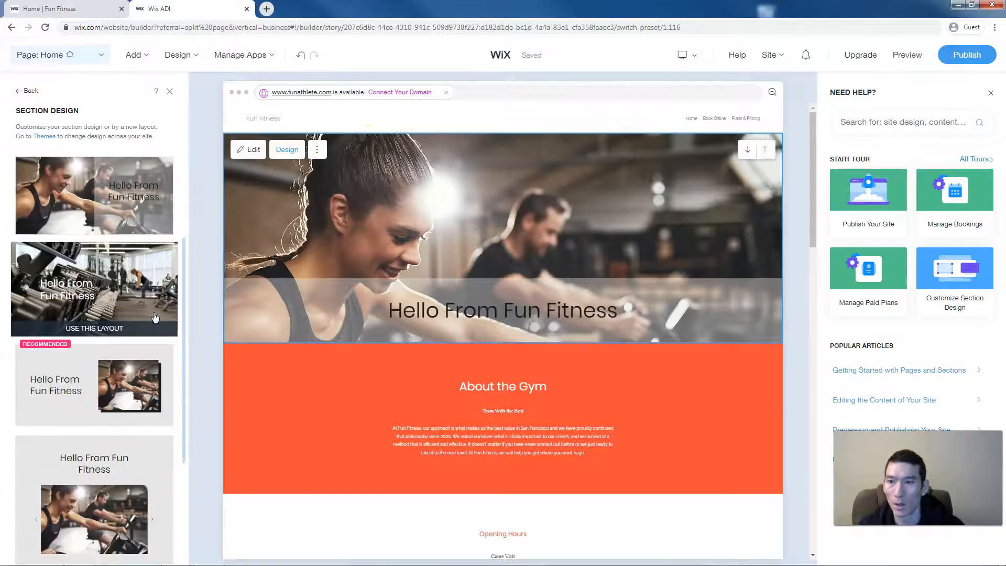
scroll(155, 317, "down", 5)
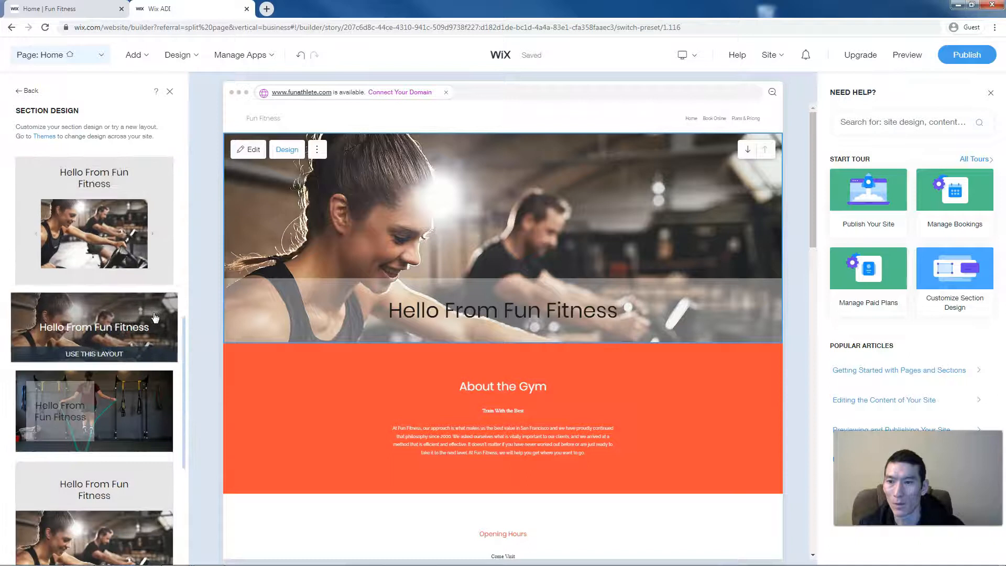
left_click(139, 330)
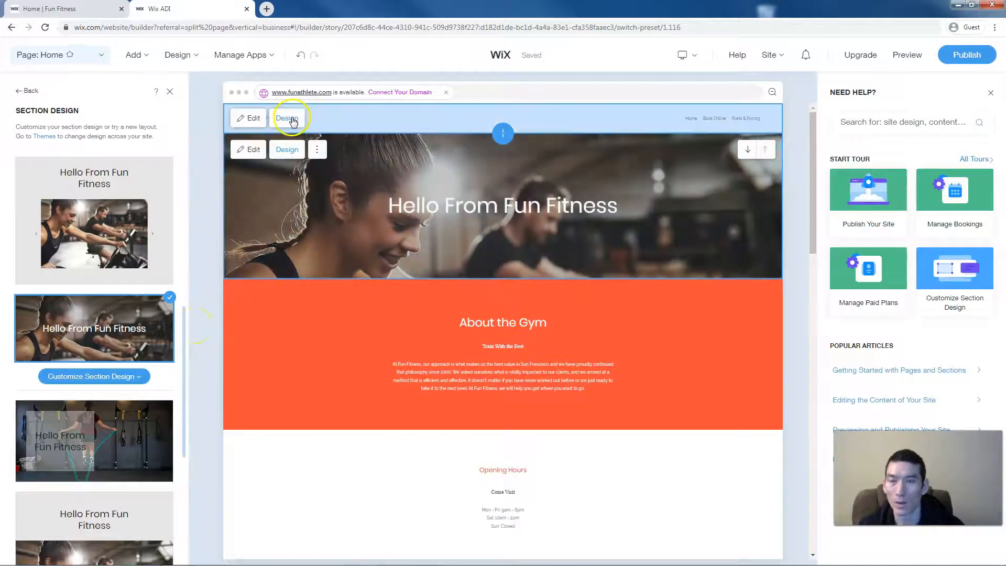
- Open the header's design options, then apply the full-image hero layout with a taller photo
left_click(287, 118)
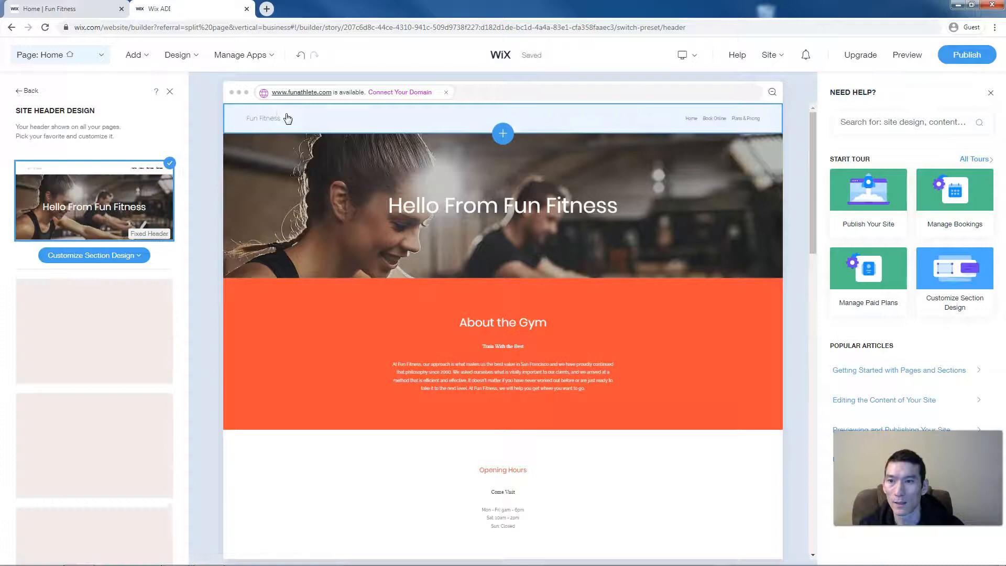
left_click(108, 257)
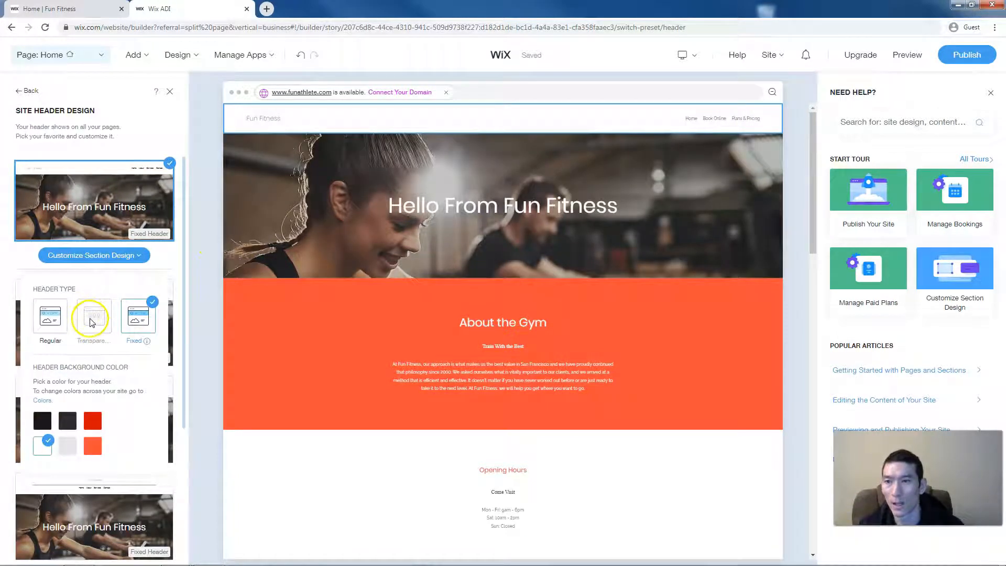
left_click(345, 206)
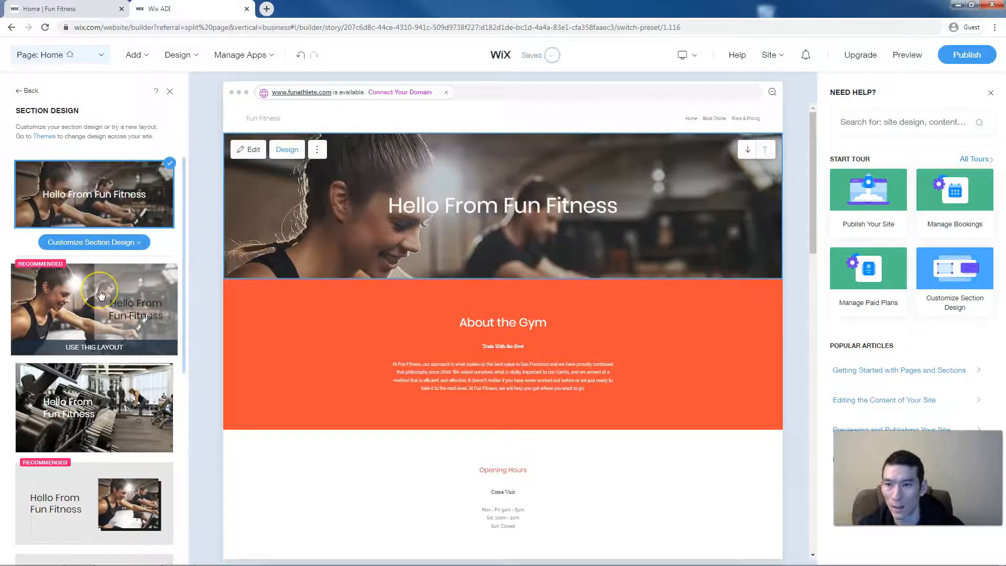
scroll(101, 295, "down", 5)
scroll(101, 295, "down", 5)
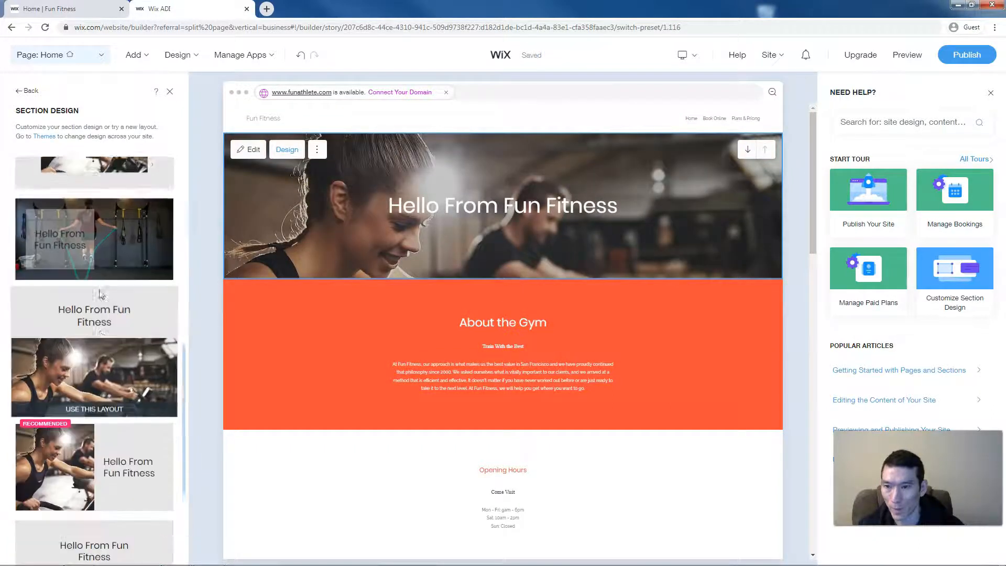
scroll(108, 291, "down", 2)
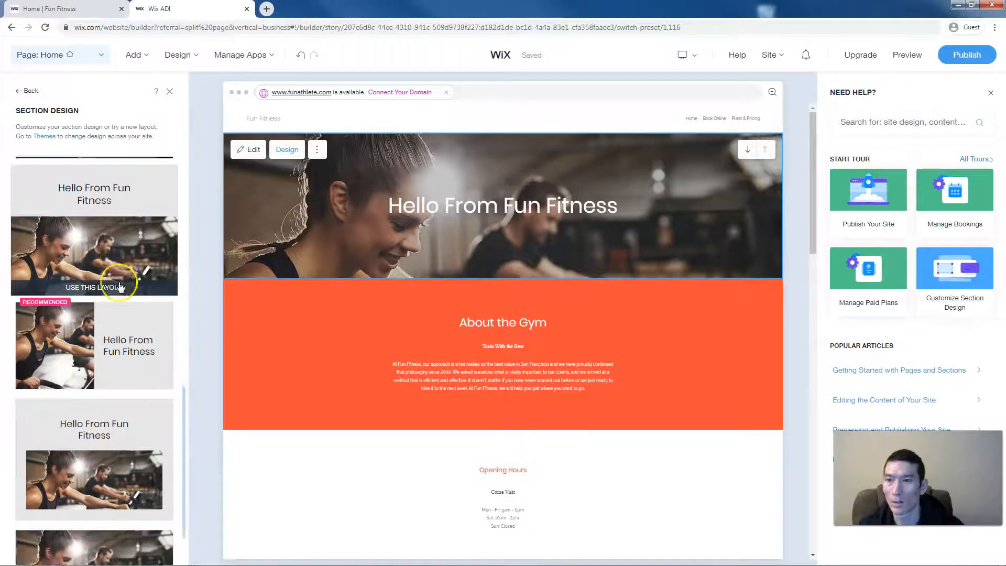
scroll(120, 286, "down", 3)
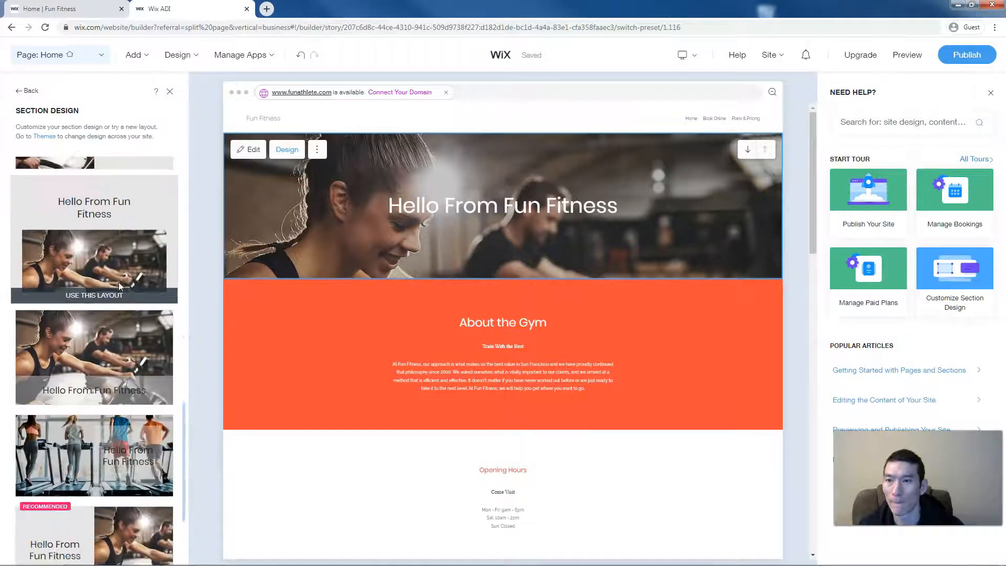
scroll(119, 282, "down", 5)
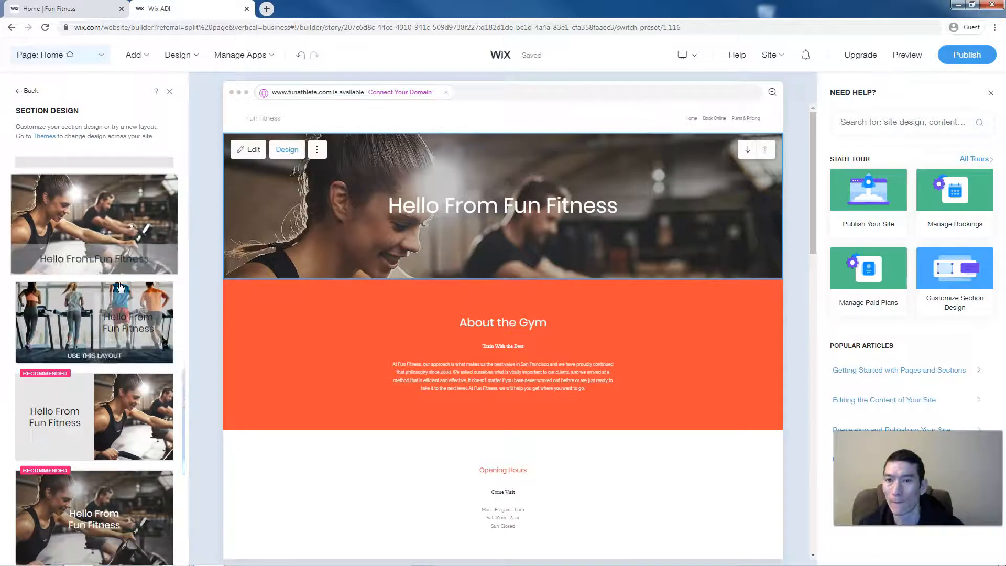
scroll(118, 282, "down", 2)
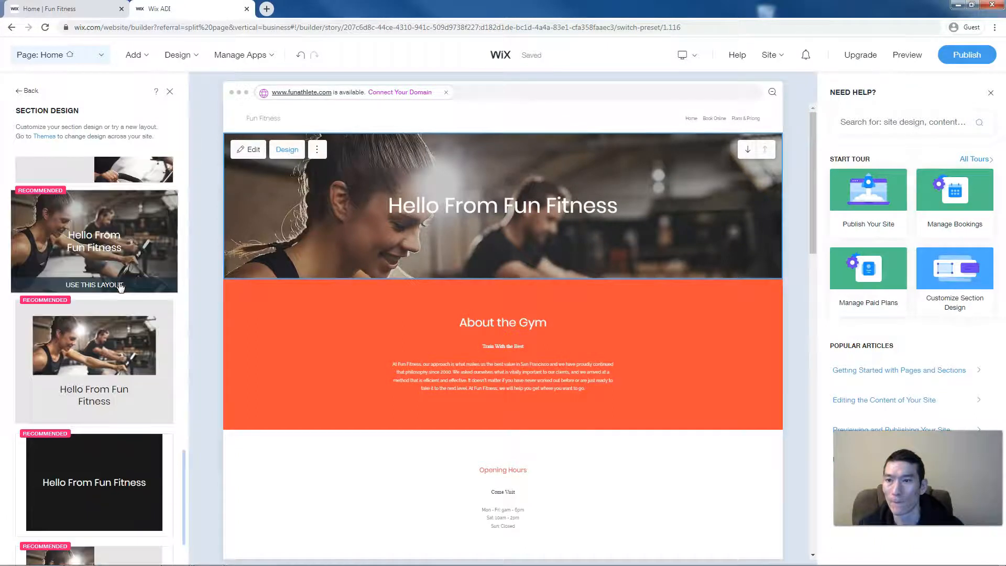
left_click(136, 251)
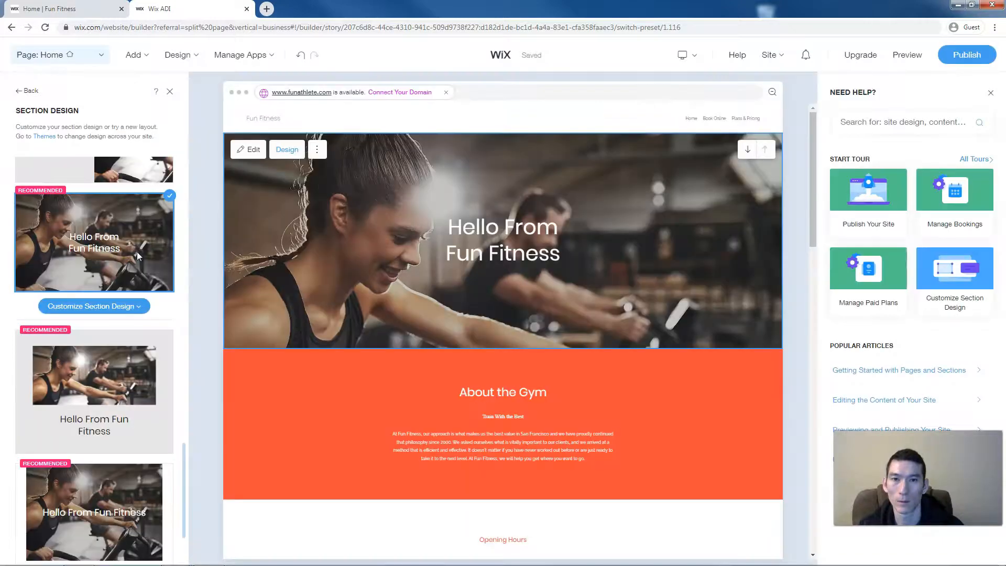
- Set the site header's Header Type to Transparent over the hero photo
left_click(286, 118)
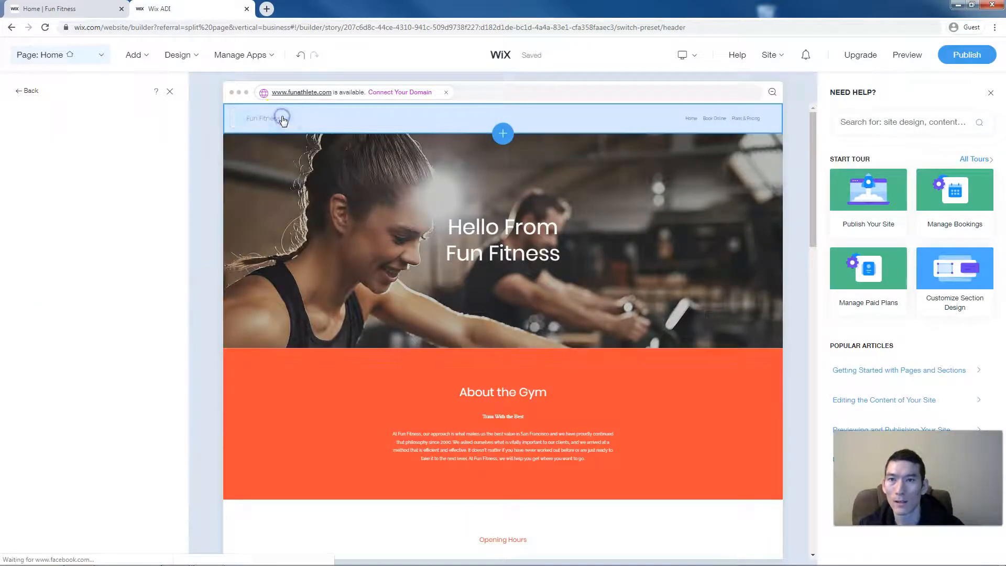
left_click(121, 287)
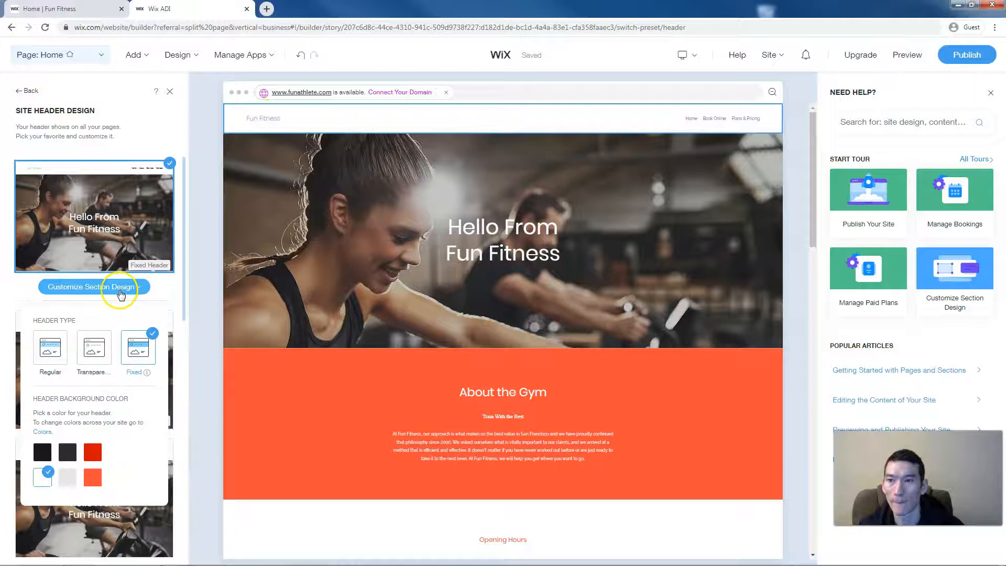
left_click(97, 344)
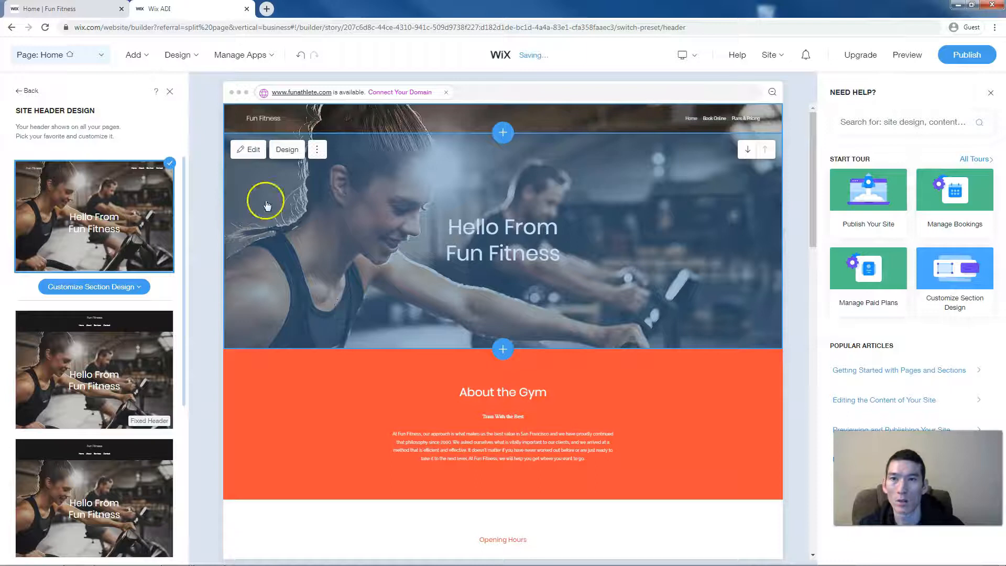
- Switch on the Logo toggle in the header settings beside the Fun Fitness name
left_click(292, 121)
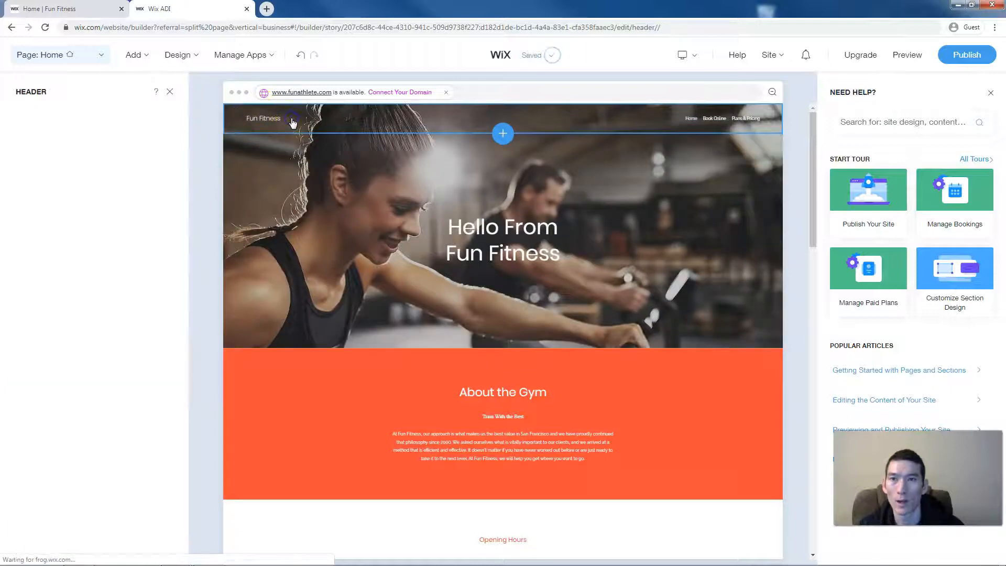
left_click(281, 119)
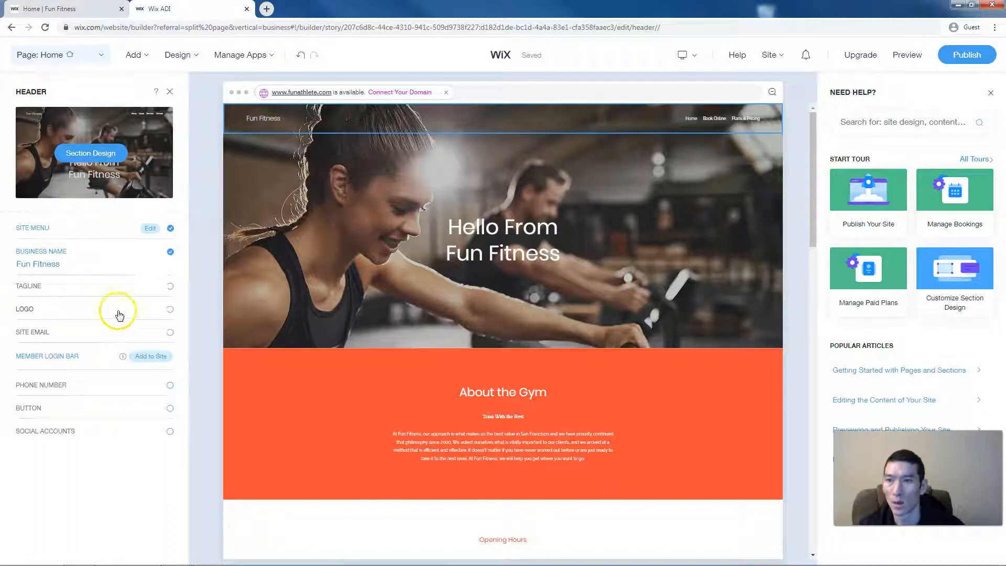
left_click(168, 311)
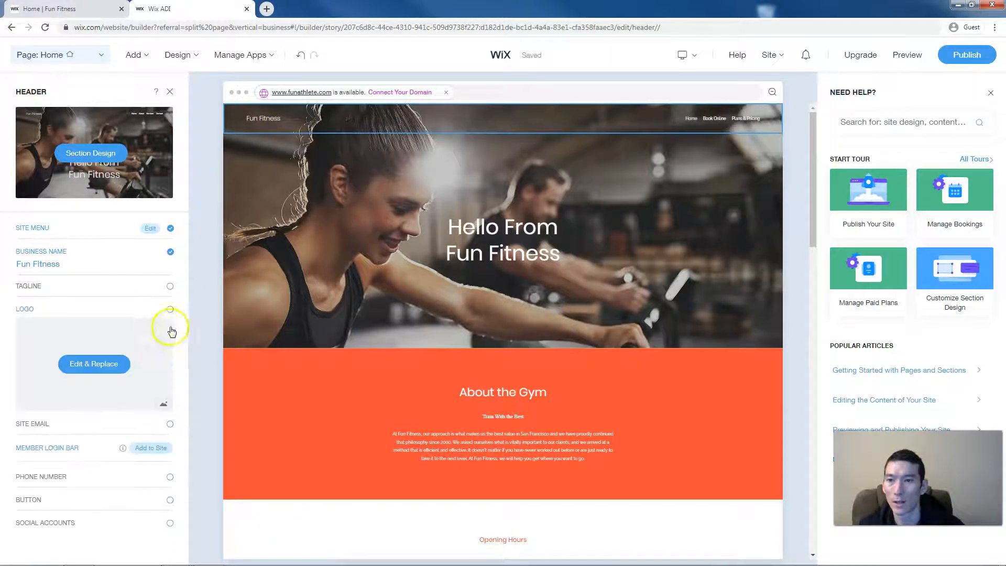
- Skip replacing the logo image and change its Media Type to Shape (Graphic Shape 4)
left_click(94, 364)
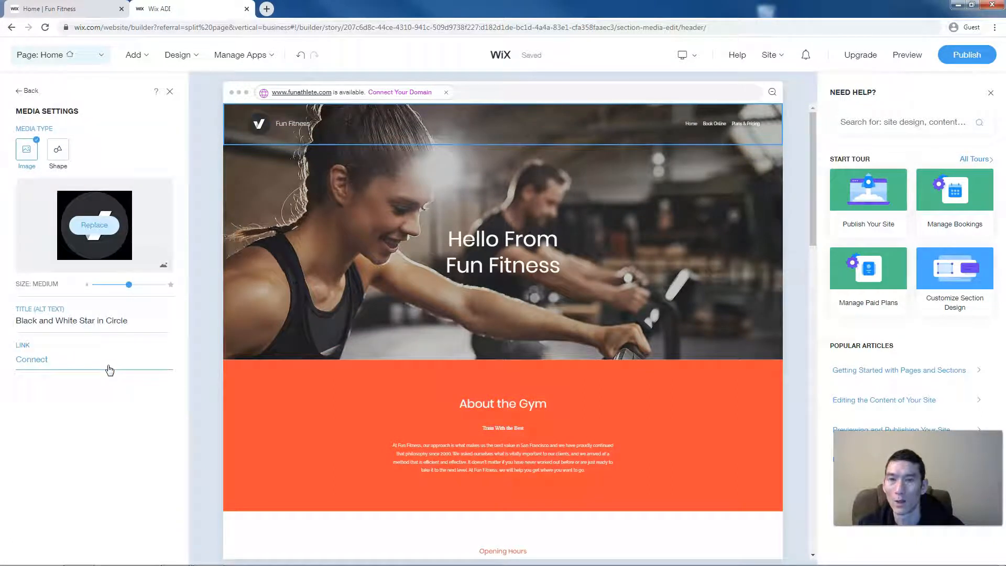
left_click(20, 151)
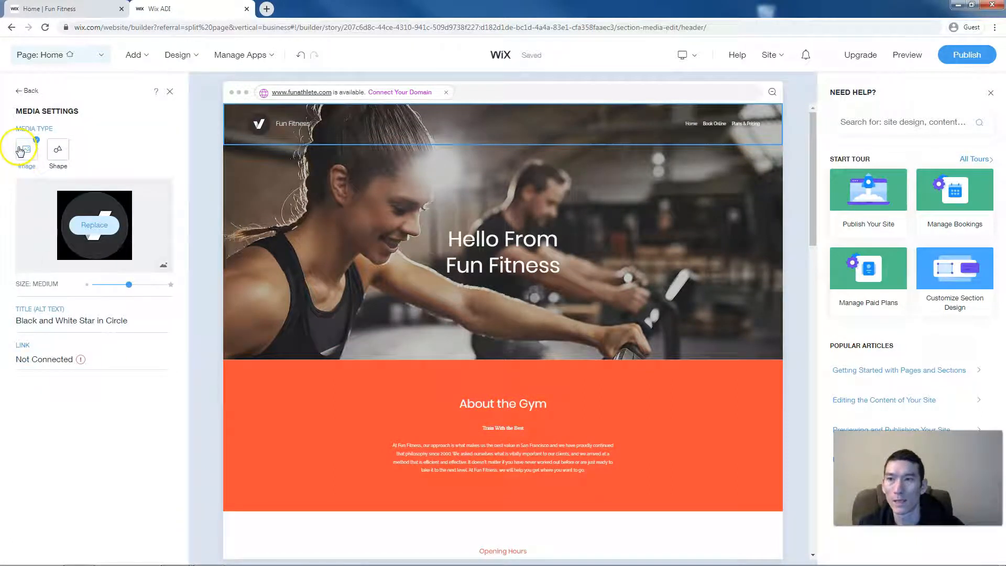
left_click(86, 221)
left_click(122, 200)
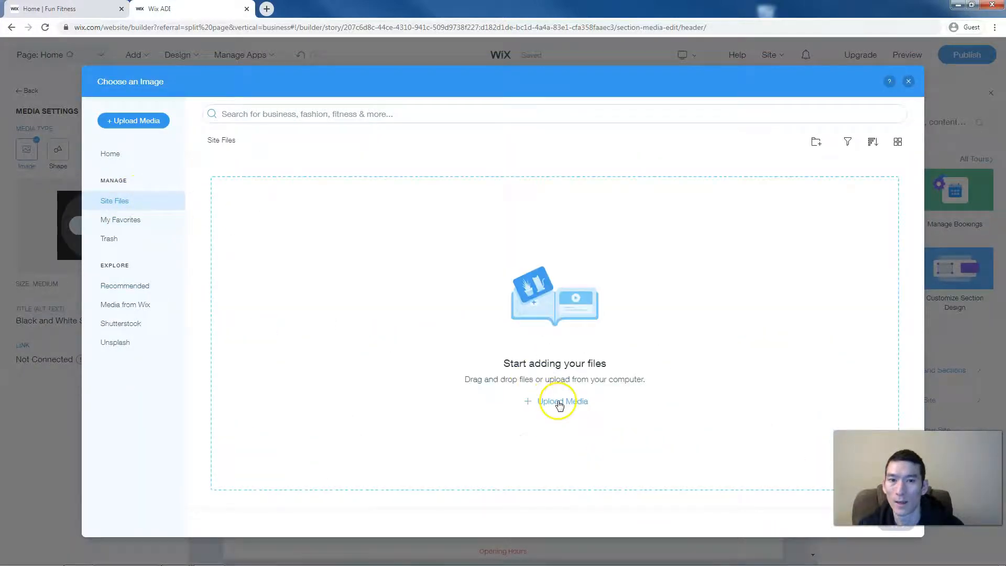
left_click(557, 402)
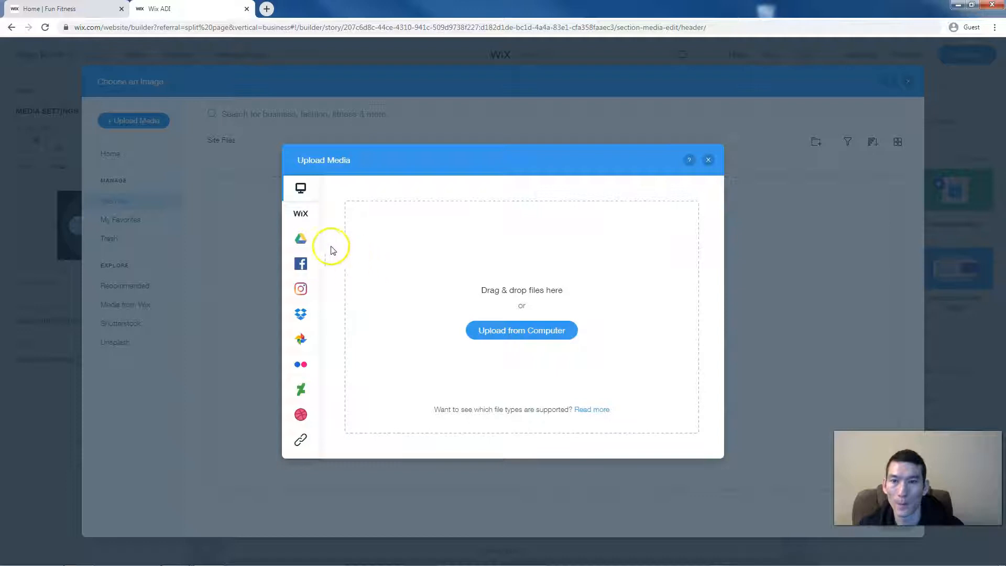
mouse_move(305, 261)
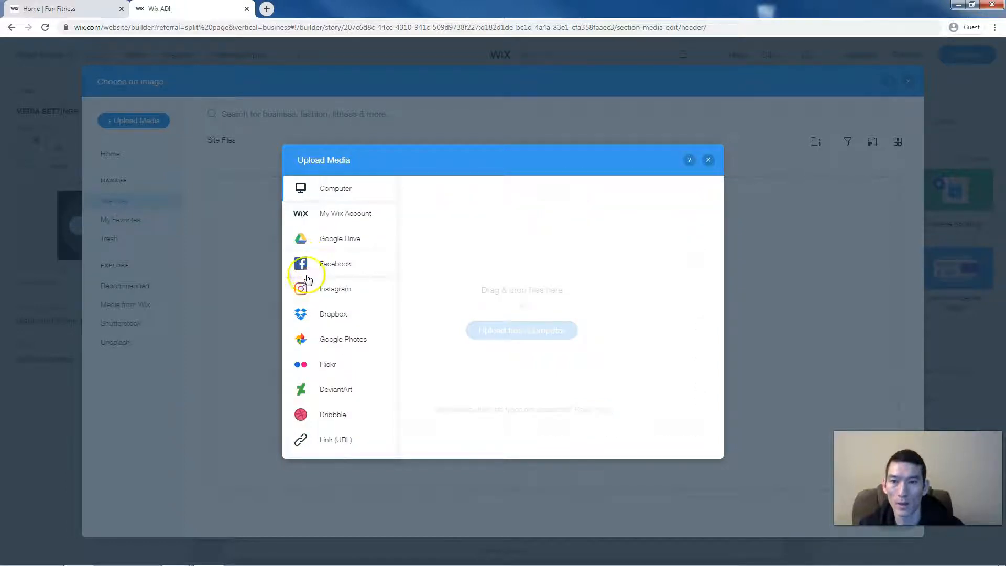
left_click(709, 159)
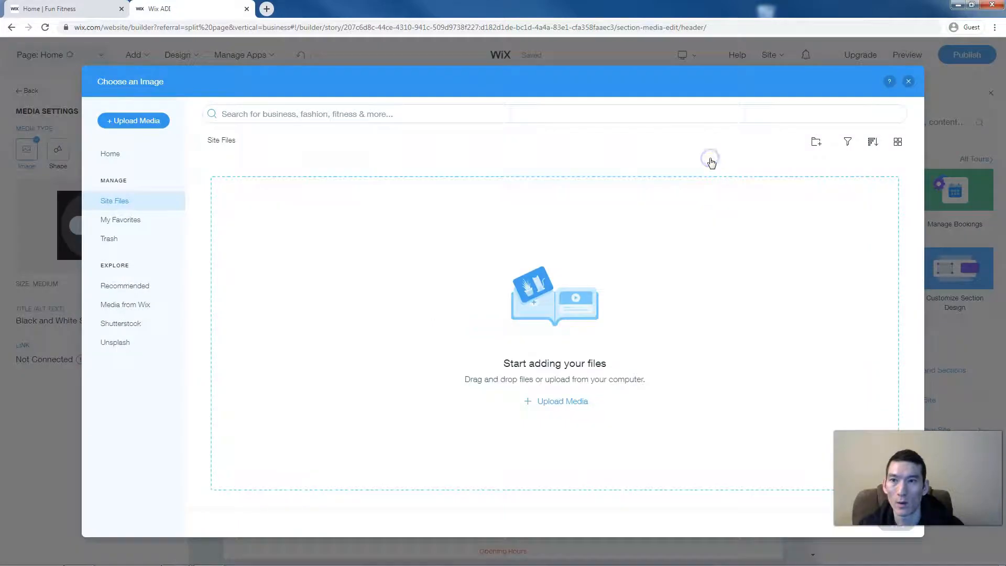
left_click(907, 83)
left_click(58, 150)
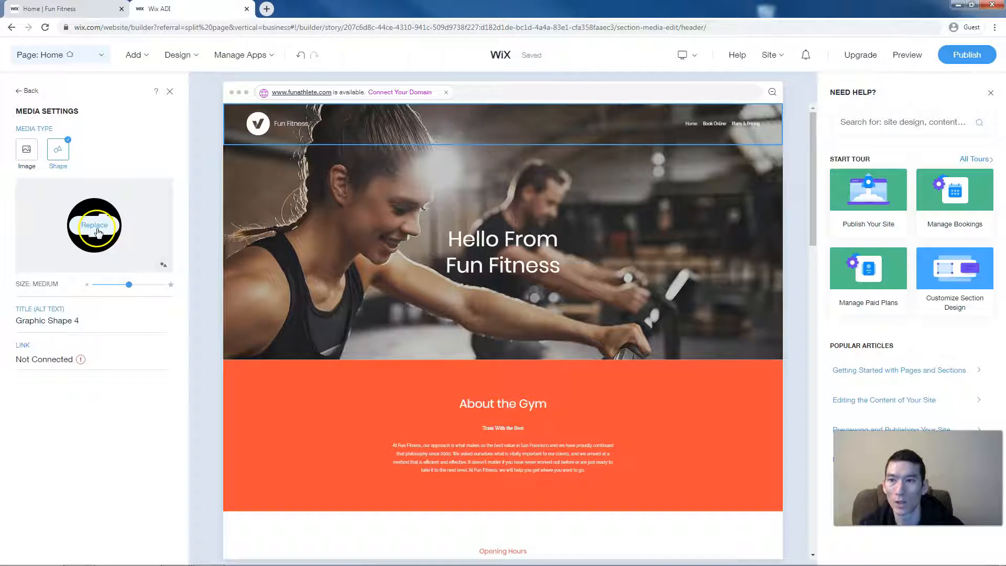
- Search the vector art for 'kettlebell', 'exercise' and 'fitness' shapes for the logo
left_click(96, 225)
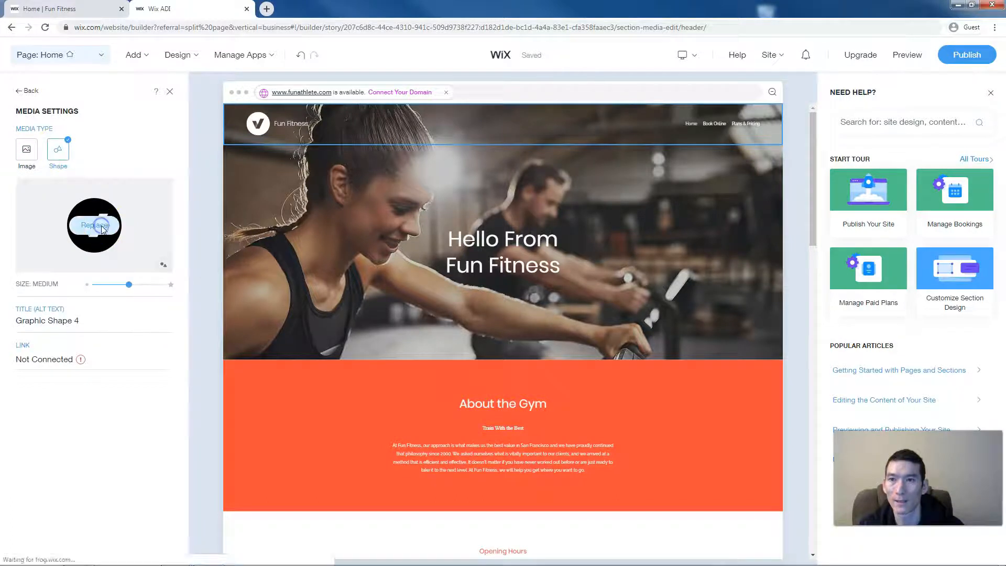
left_click(310, 114)
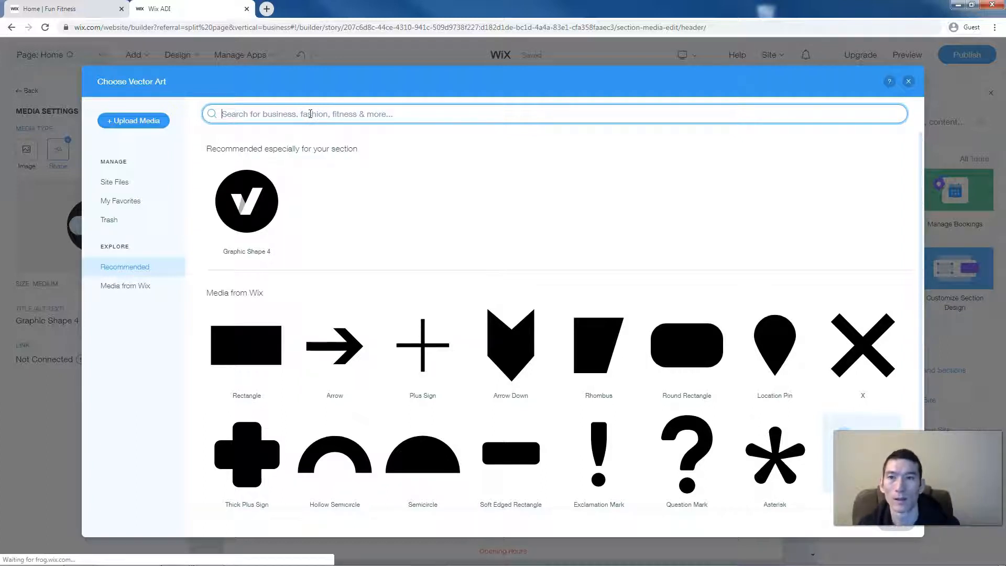
type("kettlebell")
key("Return")
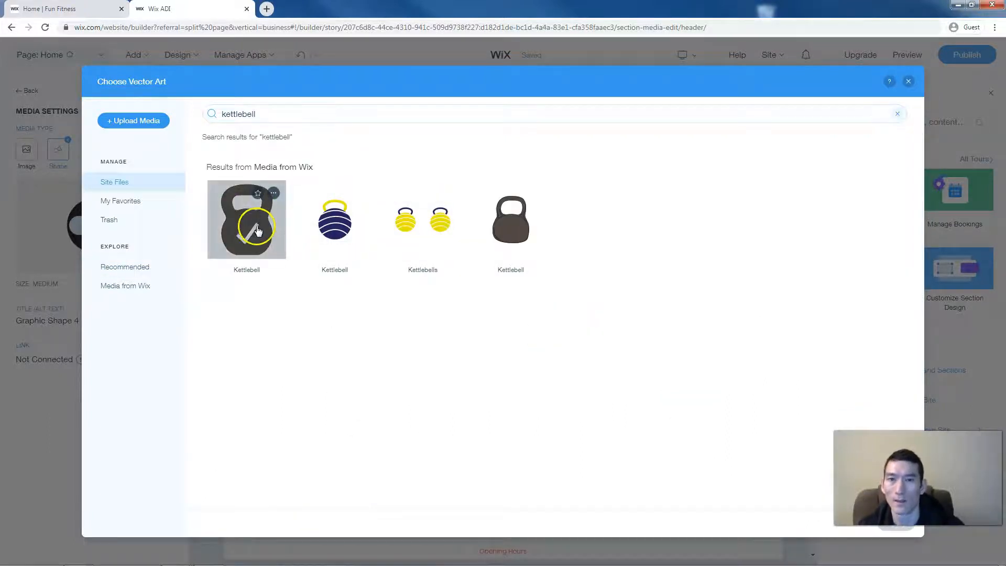
left_click(302, 116)
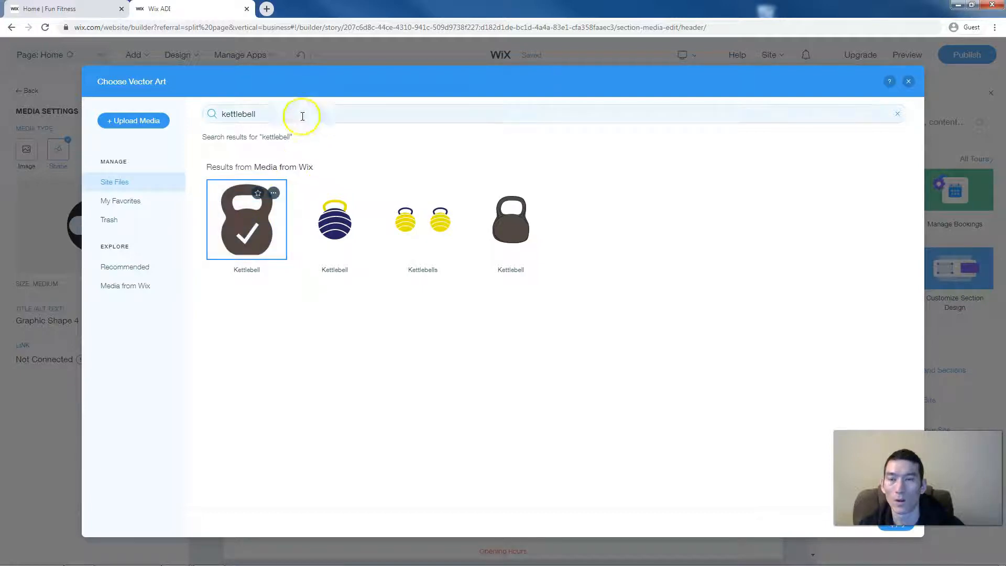
left_click(297, 116)
type("exercise")
key("Return")
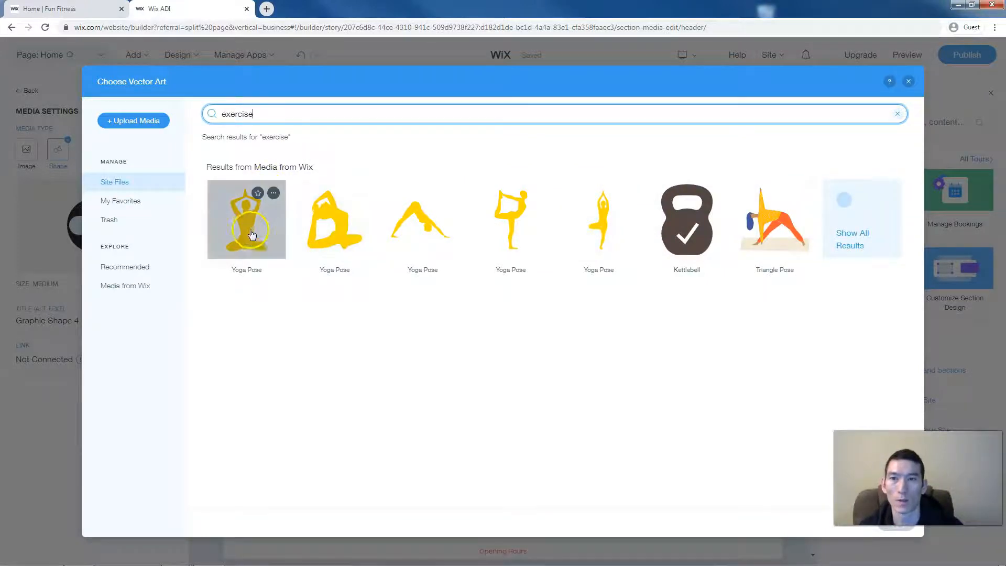
left_click(246, 115)
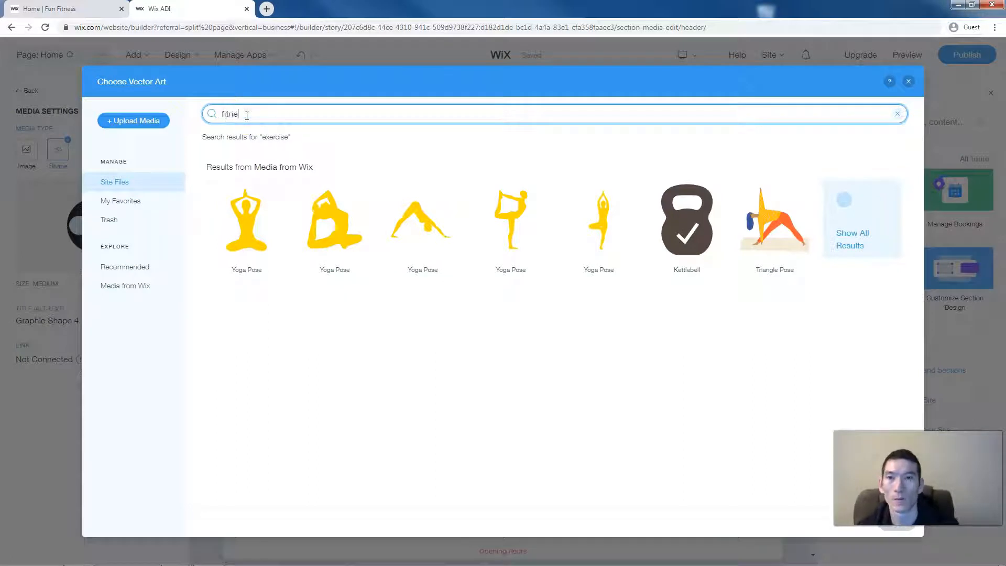
type("fitness")
key("Return")
left_click(250, 117)
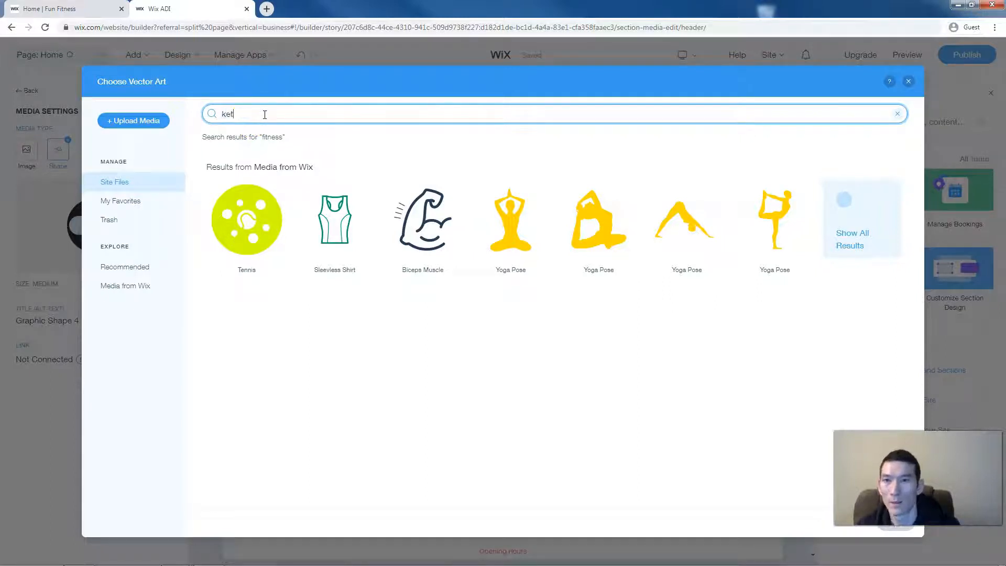
- Search 'kettlebell' again and apply the first Kettlebell shape as the header logo
type("kettlebell")
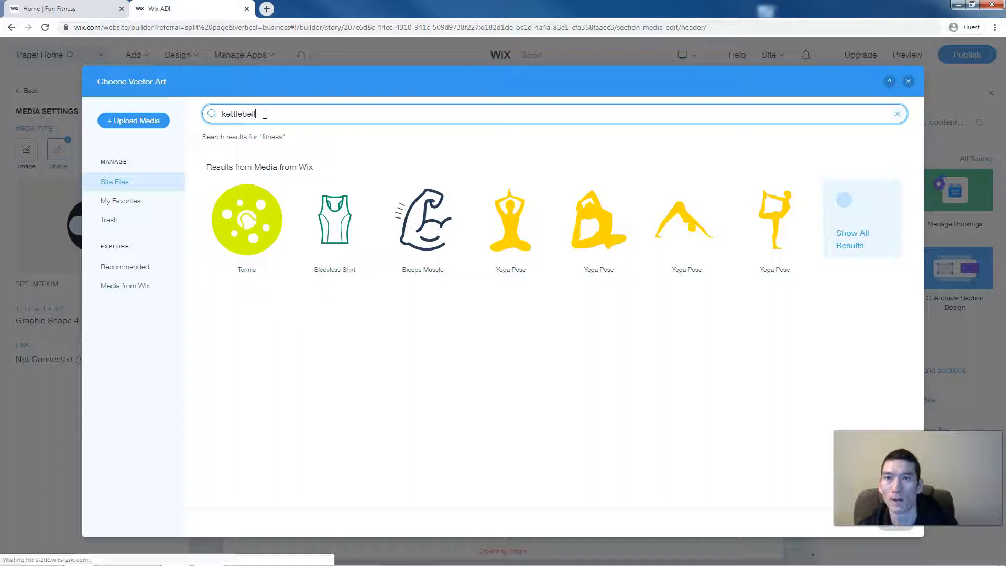
key("Return")
left_click(262, 209)
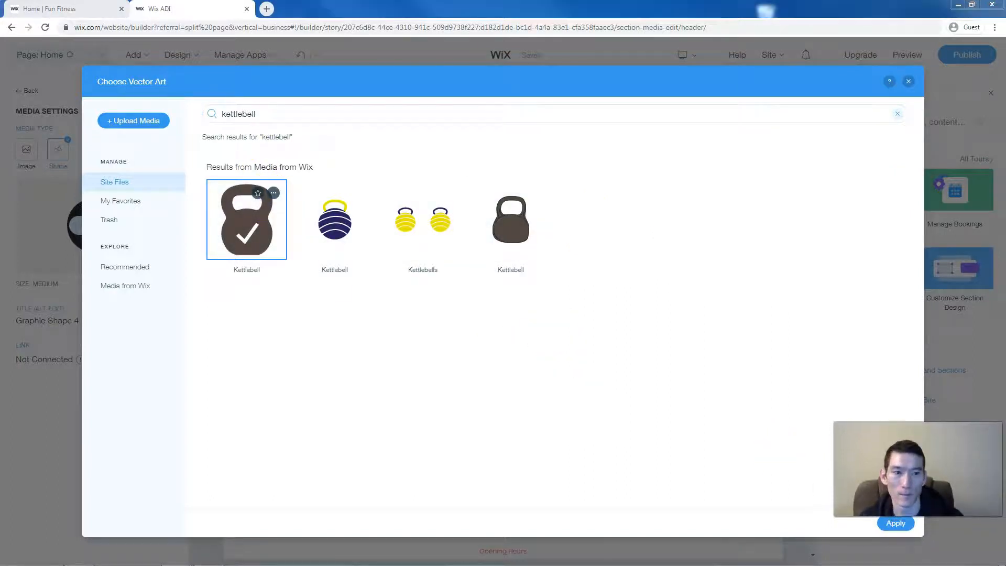
left_click(901, 526)
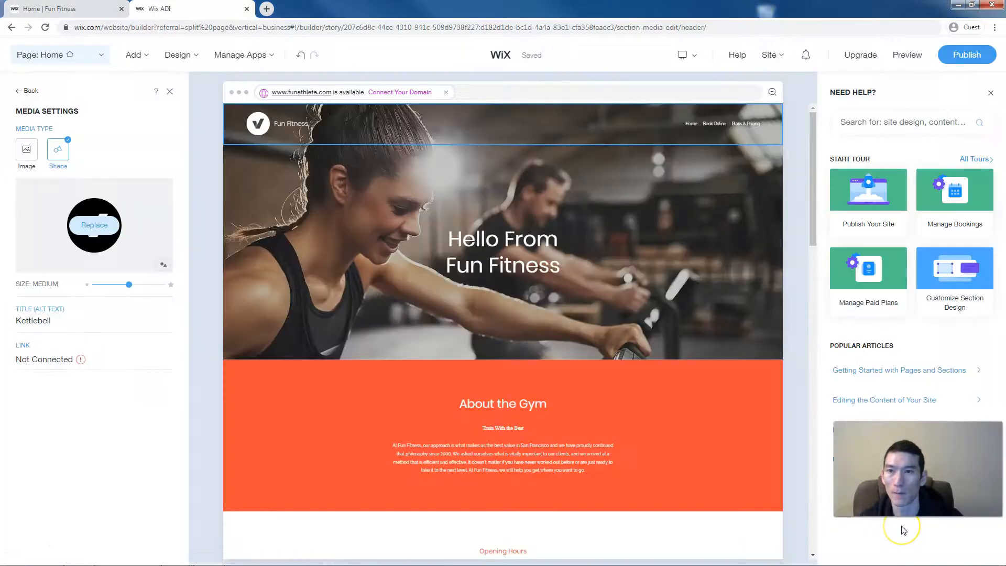
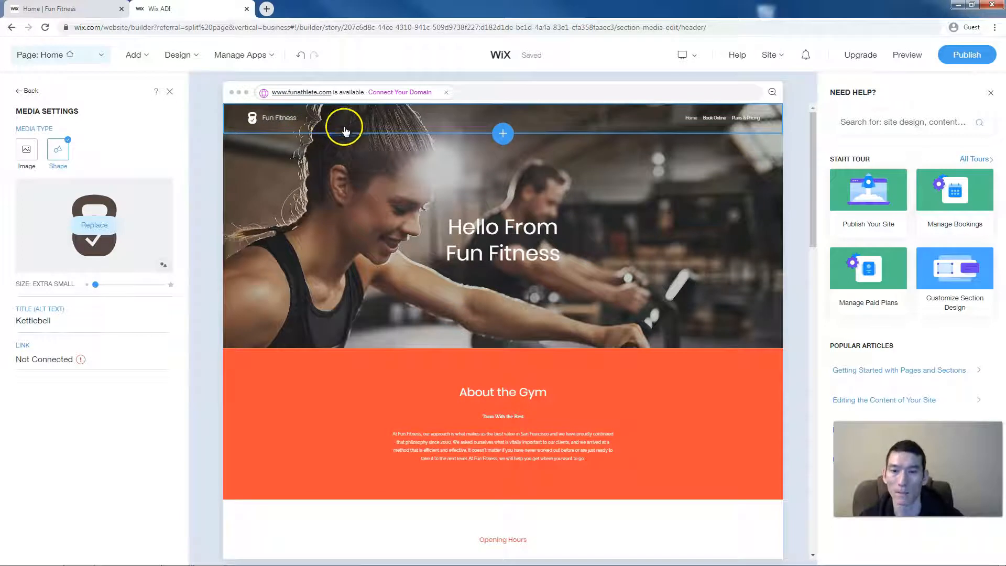
- Scroll through the published Fun Fitness site for reference, then go back to the editor
mouse_move(348, 146)
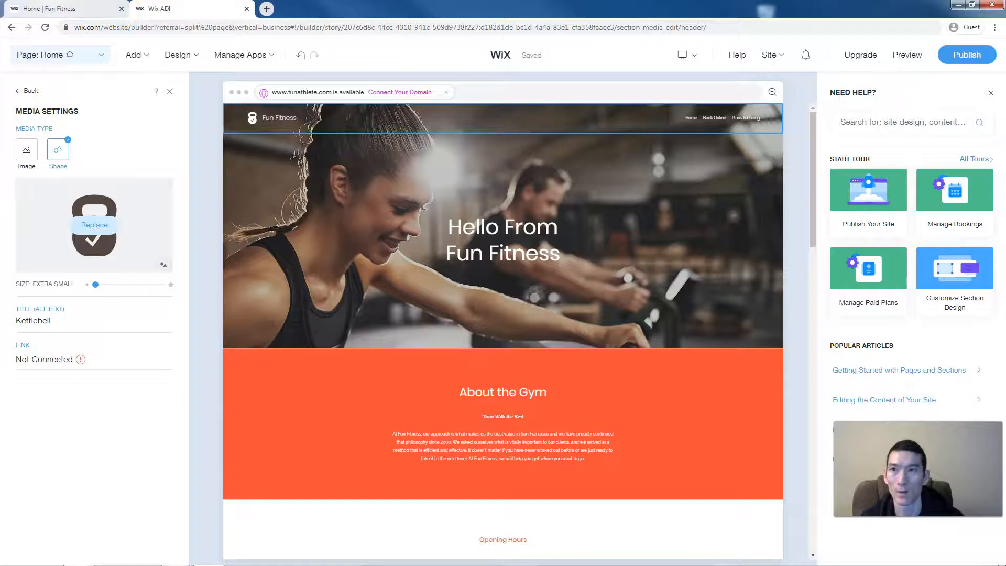
left_click(50, 9)
scroll(472, 271, "down", 8)
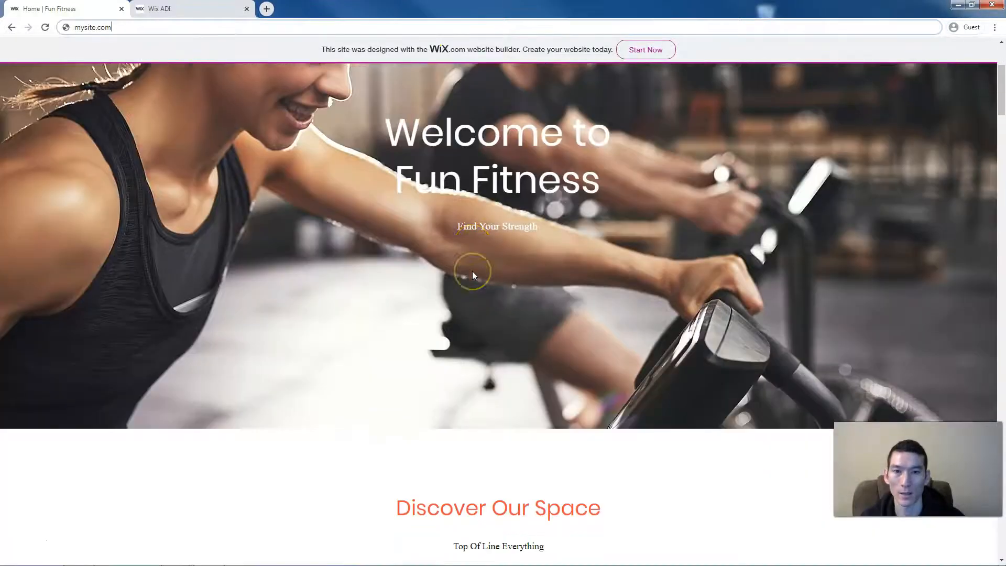
scroll(474, 275, "down", 2)
scroll(474, 275, "down", 1)
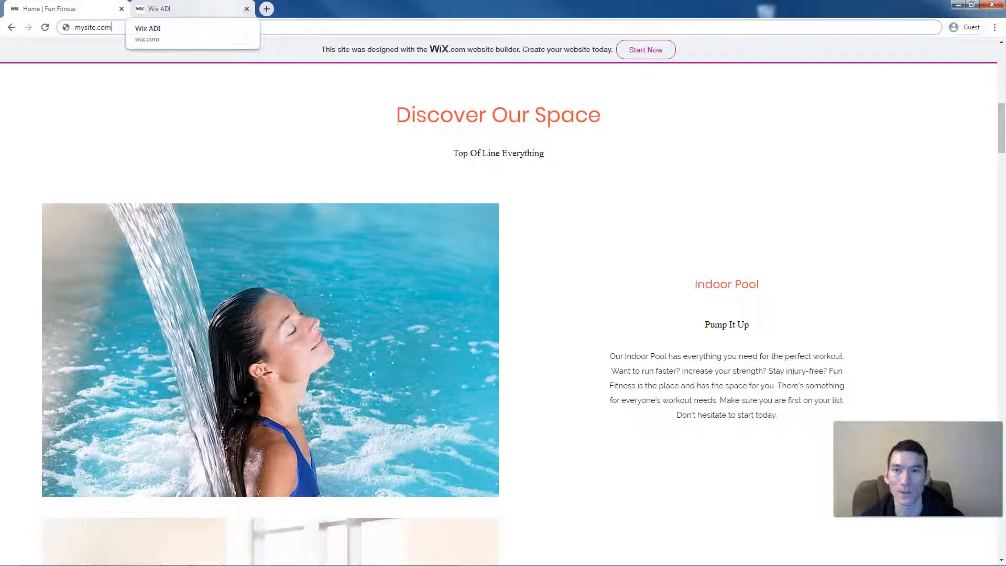
left_click(158, 9)
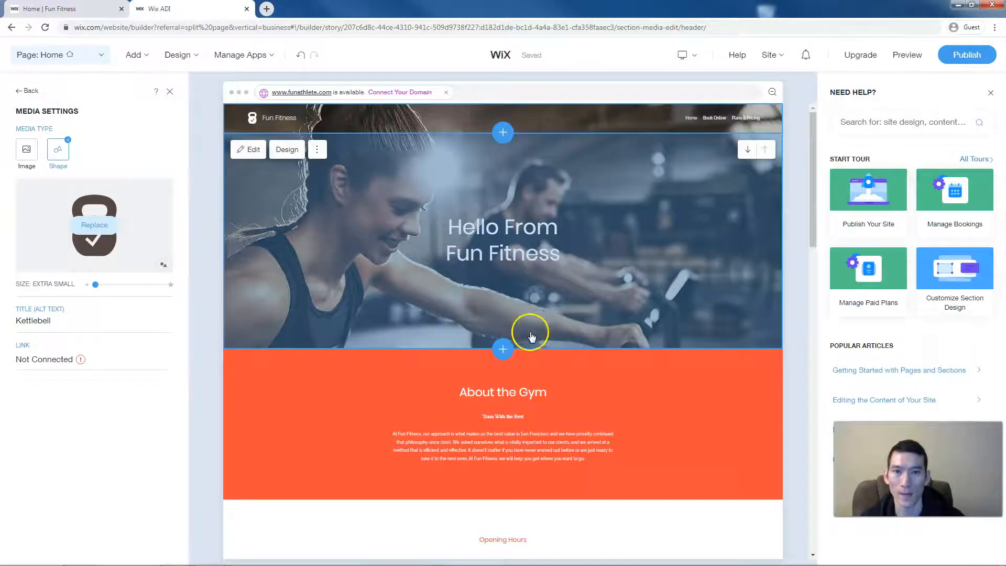
- Add a new section below the hero and preview the Rates, Subscribe, Shop and Events designs
left_click(502, 350)
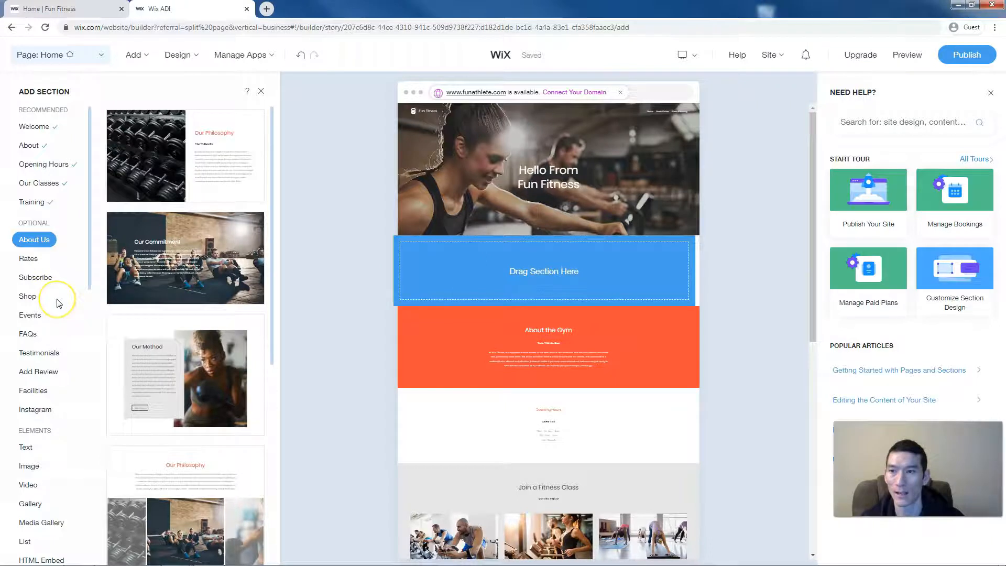
scroll(58, 303, "down", 1)
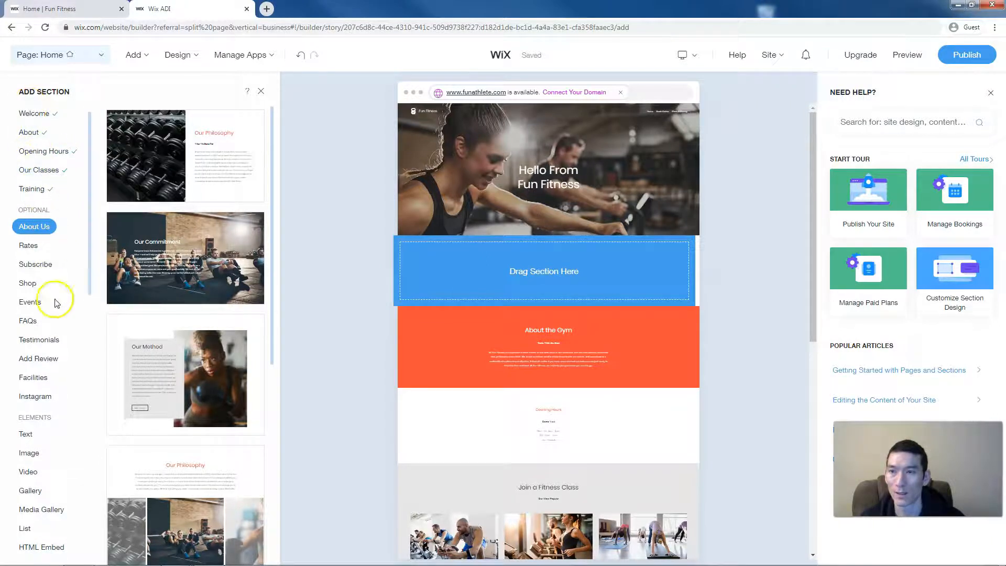
left_click(29, 246)
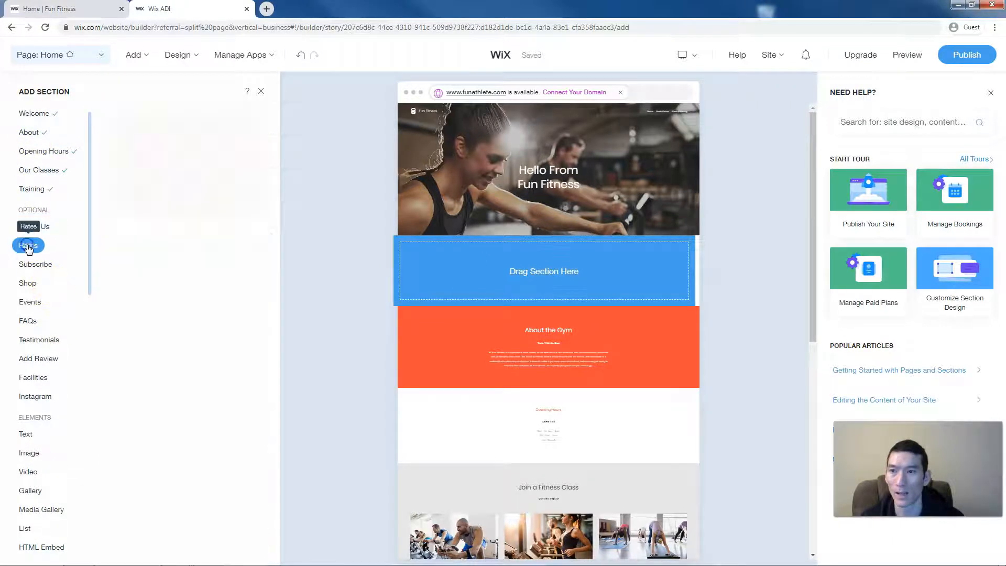
left_click(36, 265)
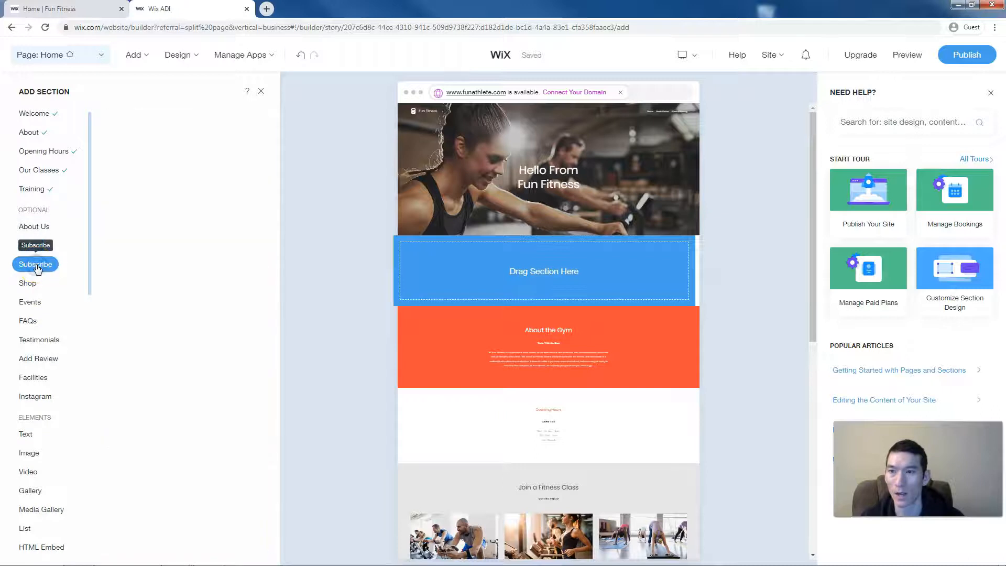
left_click(27, 283)
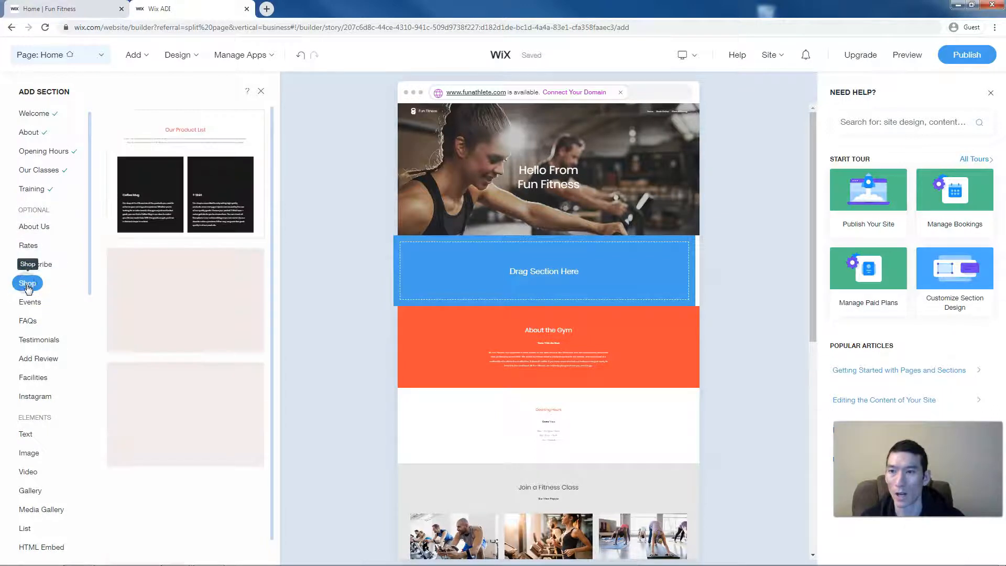
left_click(31, 302)
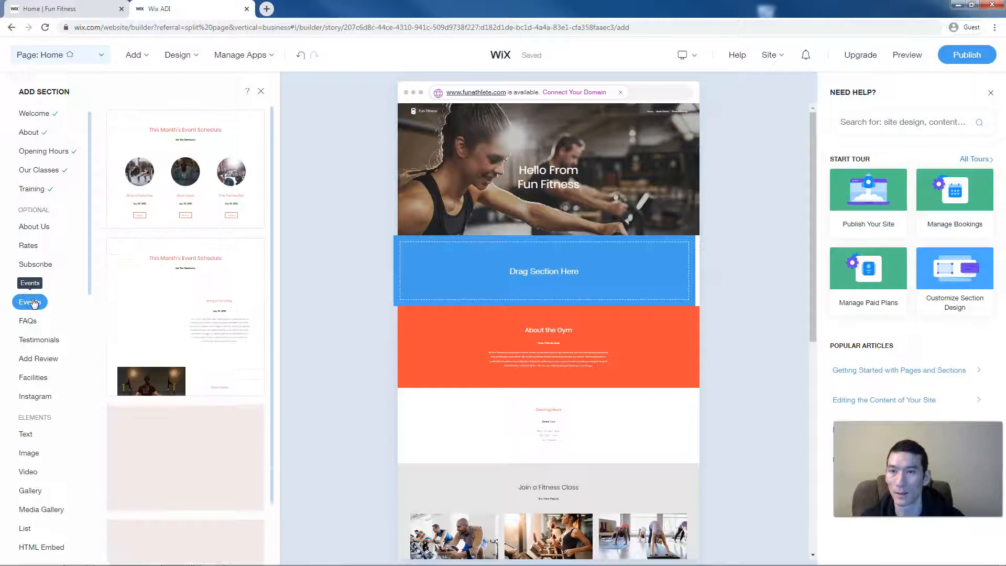
- Pick a Facilities layout and add it to the page
left_click(40, 381)
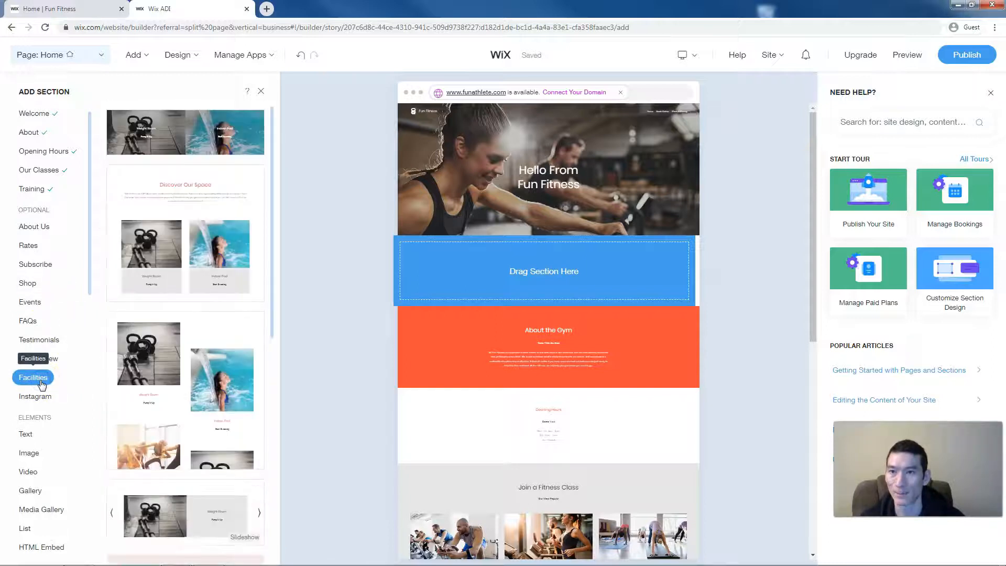
left_click(172, 227)
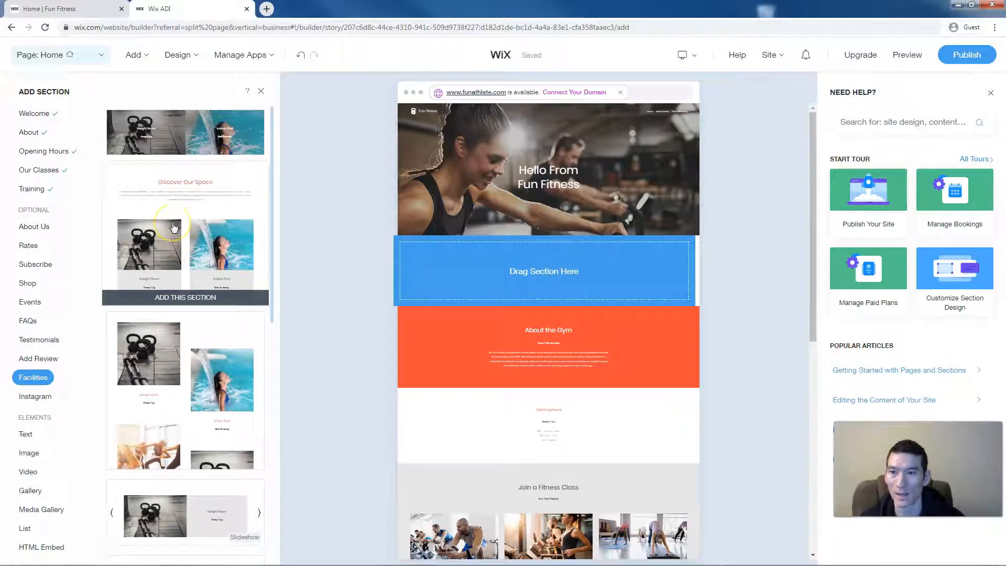
scroll(178, 226, "down", 4)
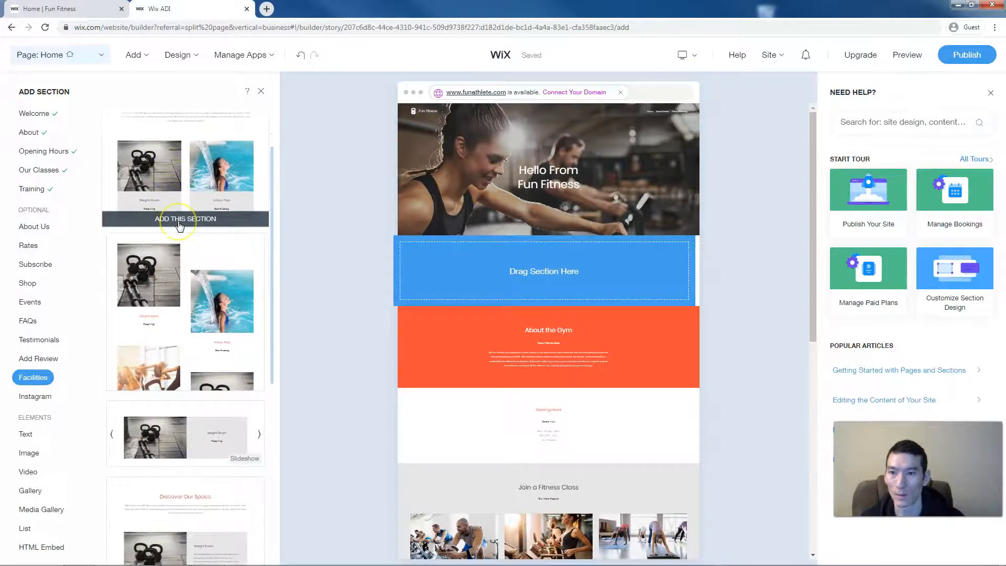
scroll(180, 226, "down", 2)
left_click(195, 257)
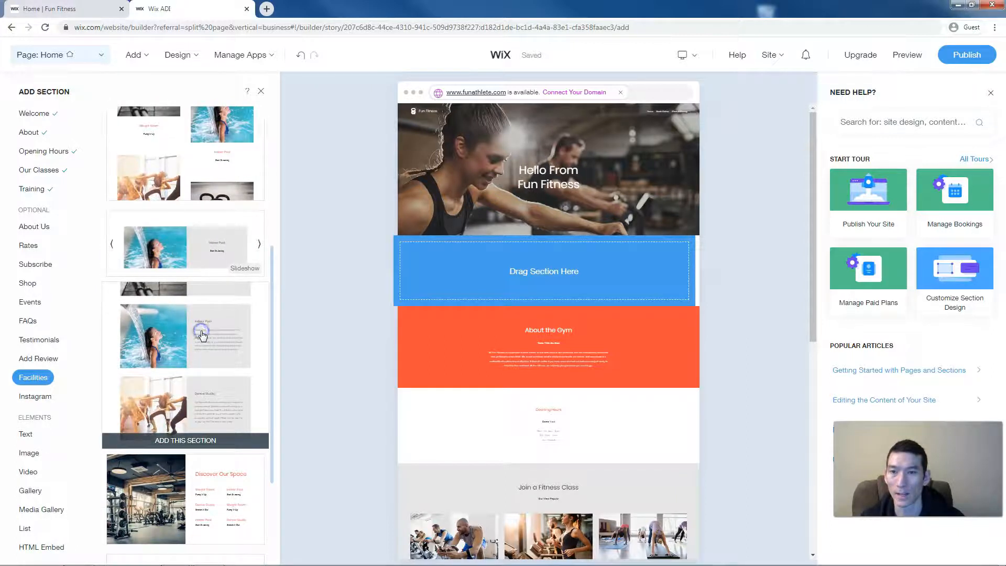
left_click(201, 333)
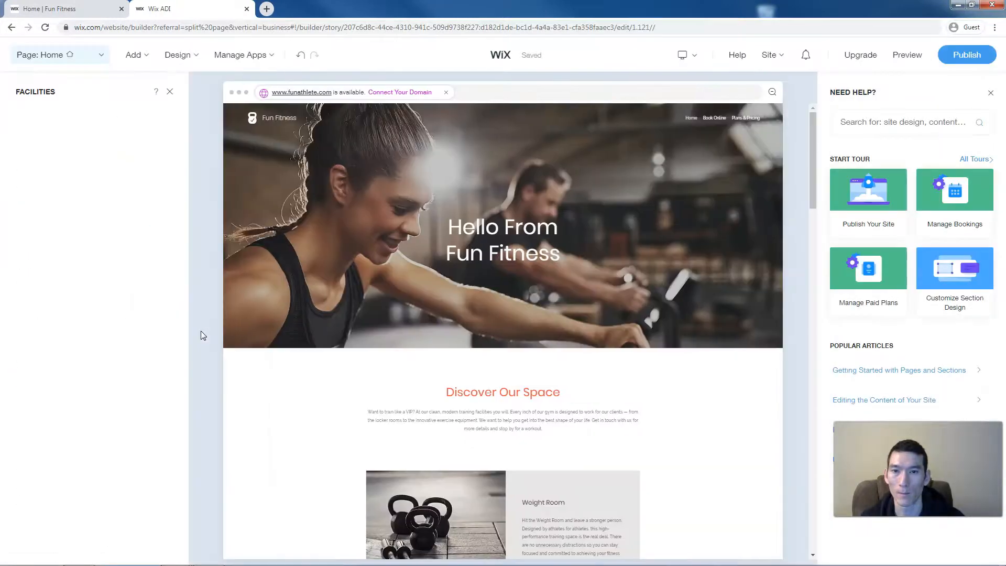
- Select the new facilities section's description and its Weight Room item
scroll(360, 327, "down", 3)
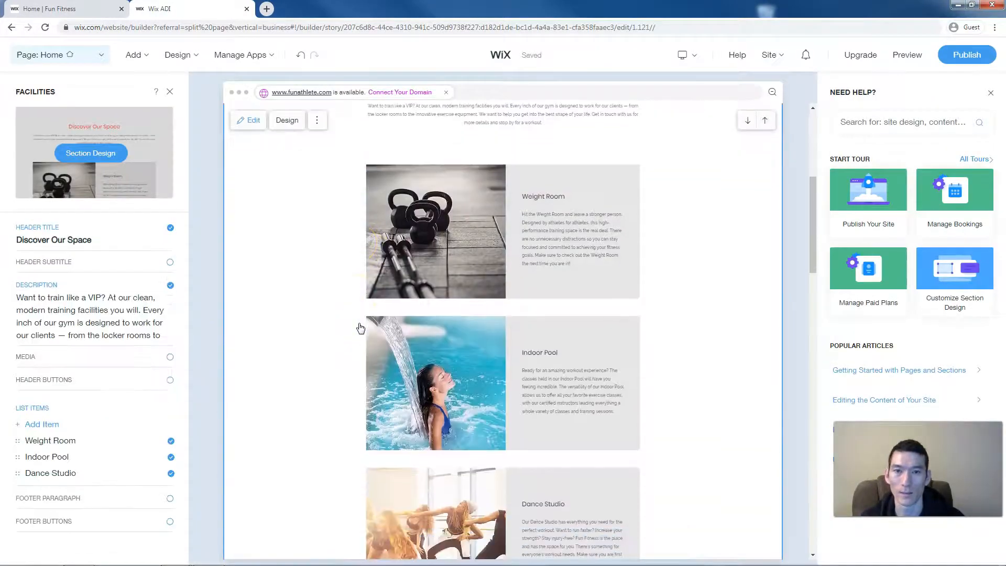
scroll(361, 328, "down", 2)
scroll(382, 310, "up", 2)
left_click(461, 251)
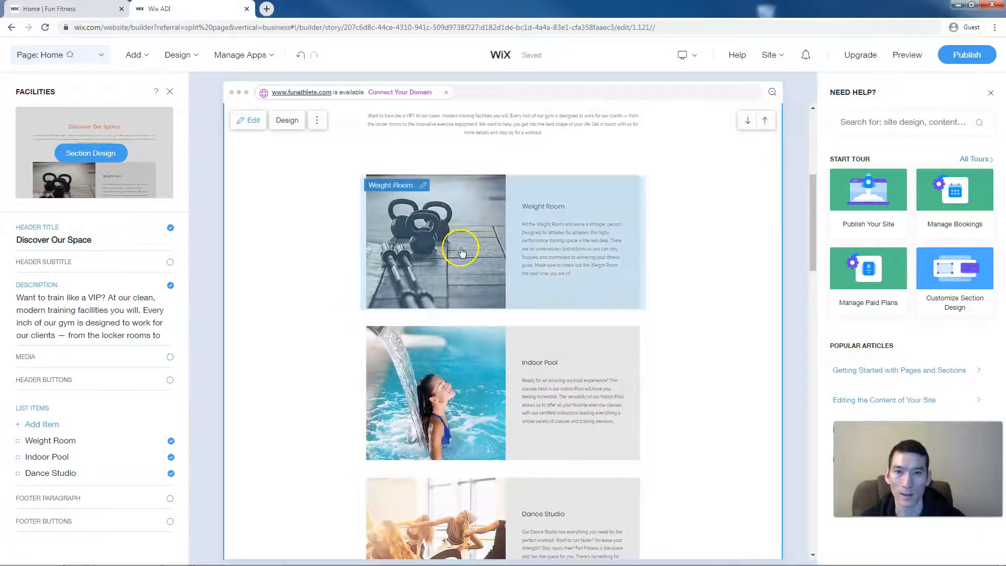
scroll(461, 251, "up", 1)
left_click(475, 184)
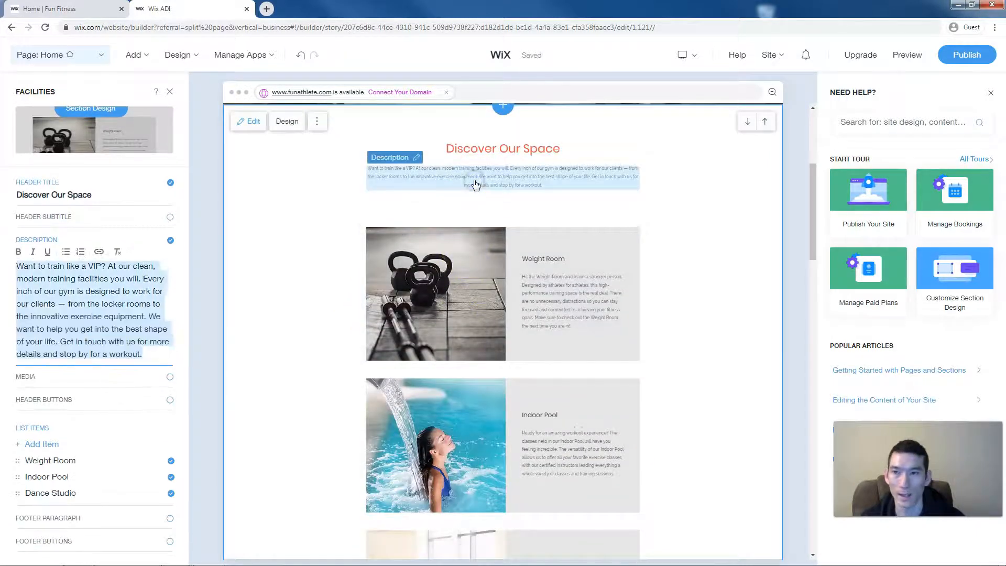
left_click(441, 290)
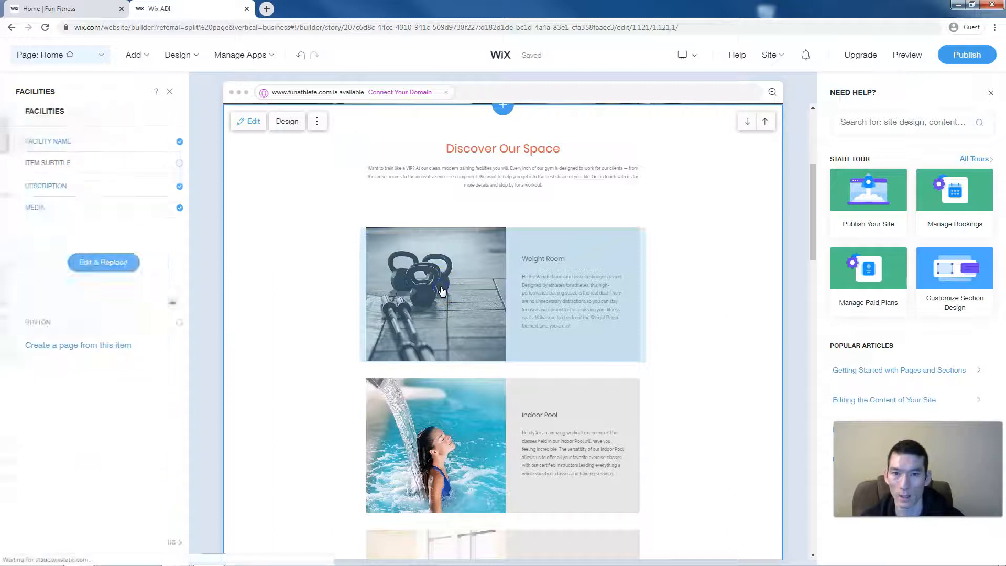
- Inspect the Weight Room item's details, description text and image
left_click(92, 332)
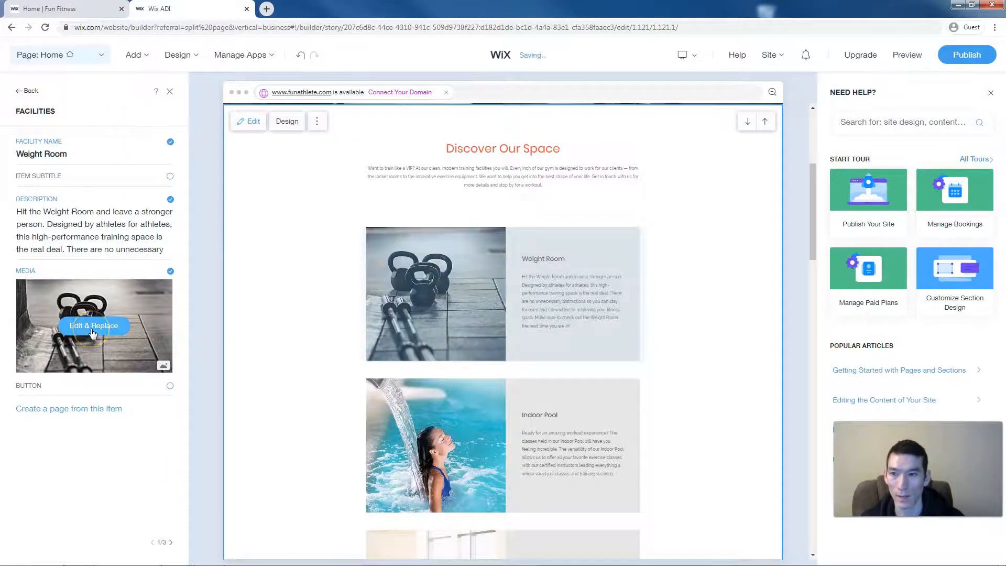
left_click(595, 308)
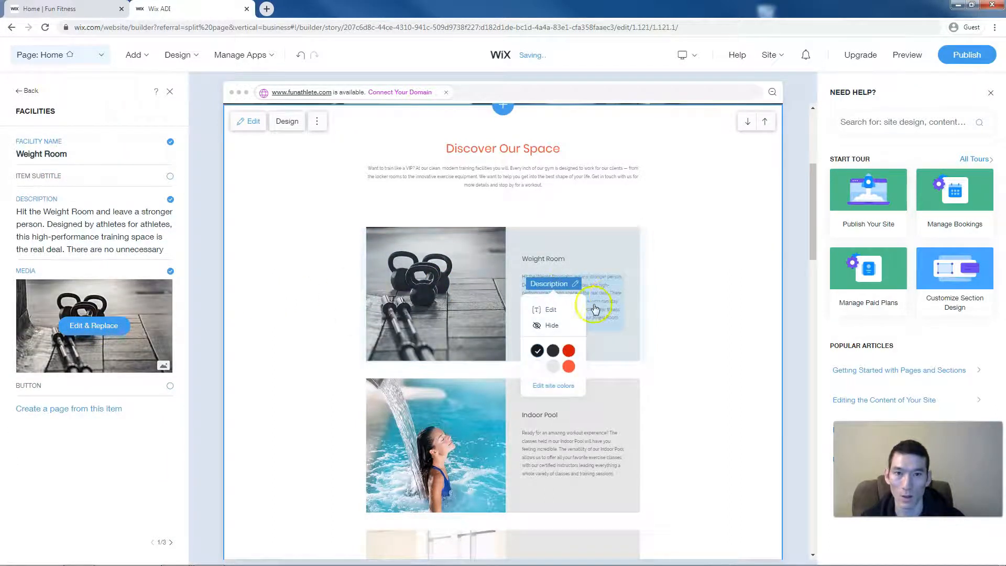
left_click(608, 300)
left_click(471, 297)
left_click(324, 292)
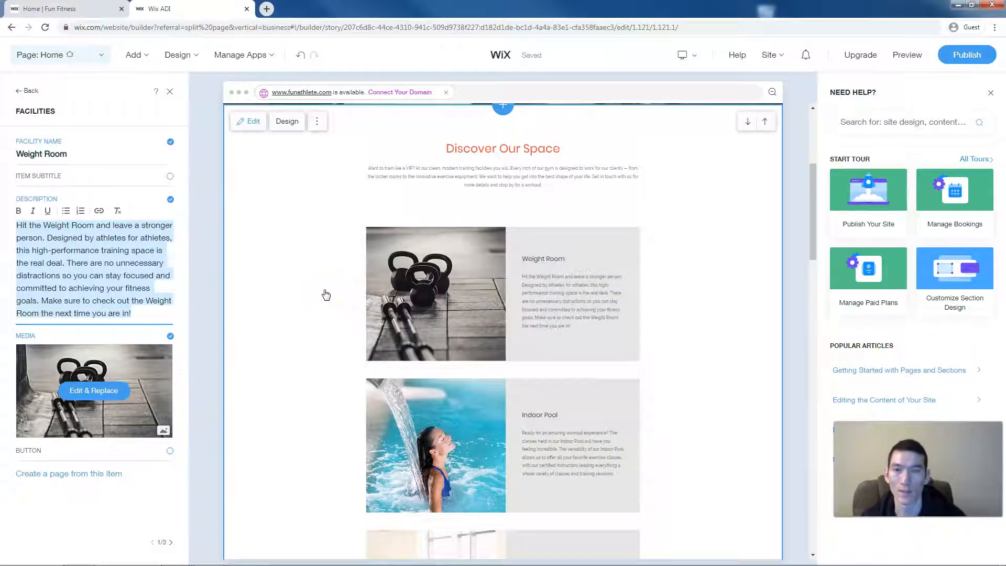
- Look at the old published Fun Fitness site's facilities for comparison
scroll(325, 294, "down", 3)
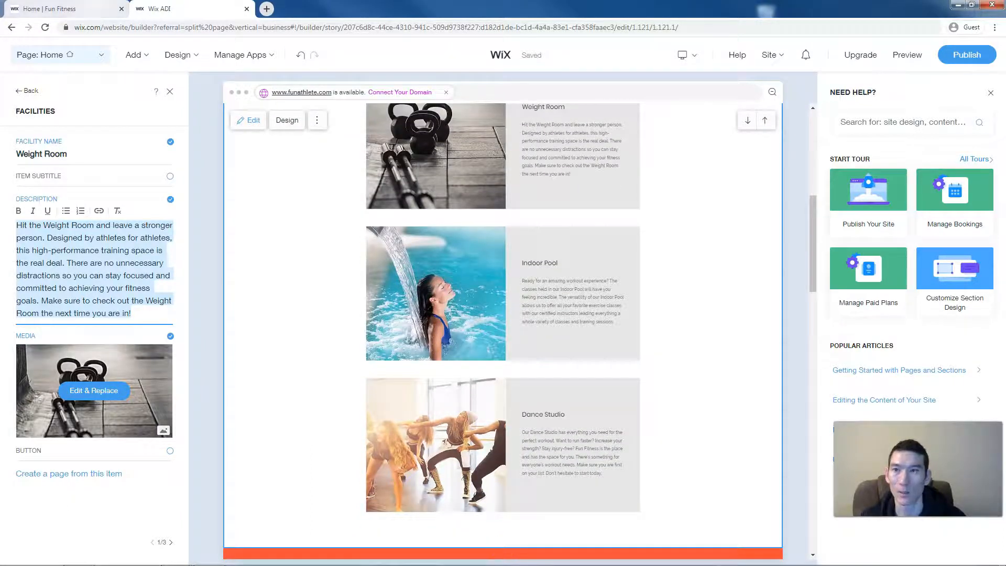
left_click(63, 9)
scroll(289, 304, "down", 2)
- Finish viewing the old site's facilities, then review the editor's Dance Studio item and sections below
scroll(289, 302, "down", 8)
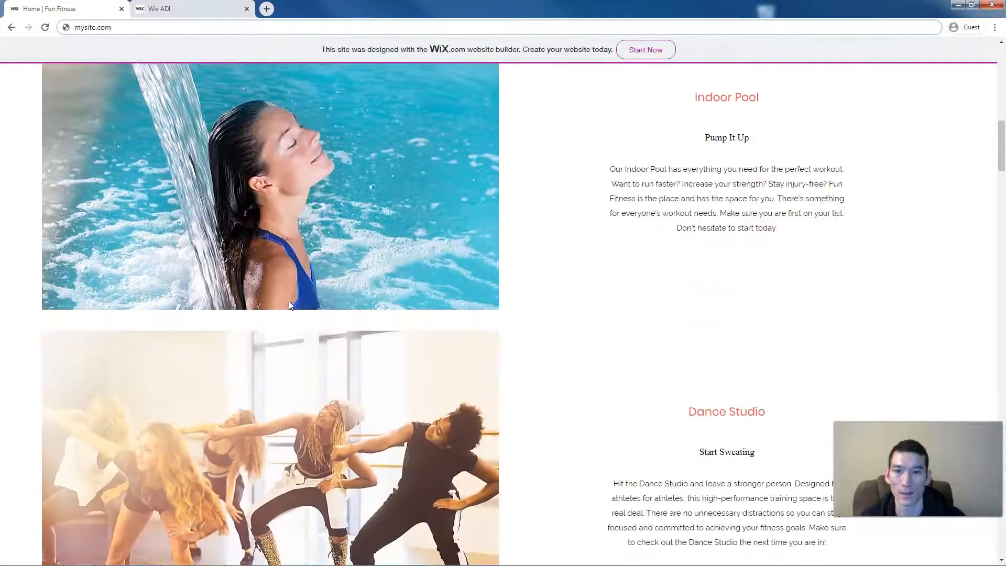
scroll(289, 305, "down", 10)
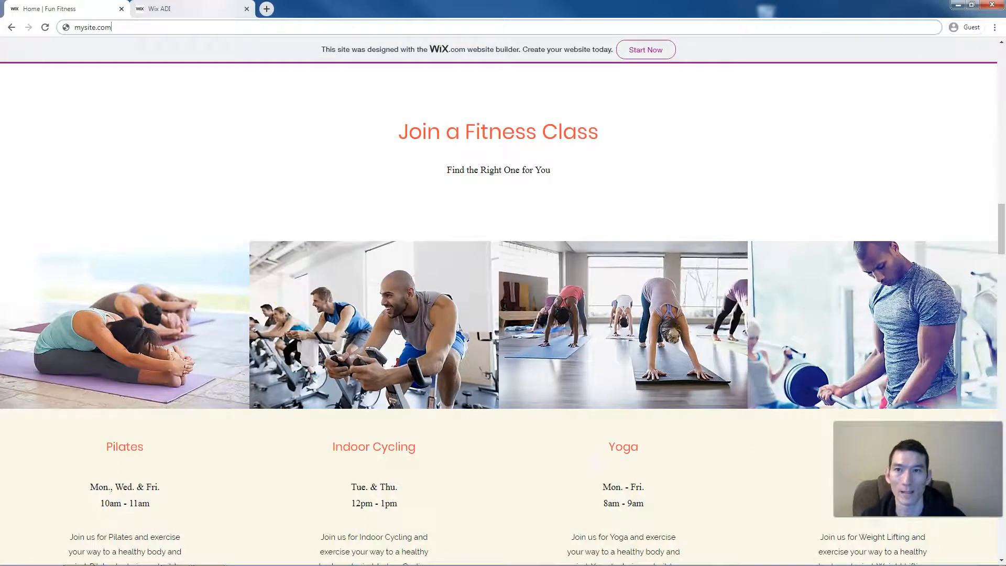
left_click(157, 9)
left_click(407, 386)
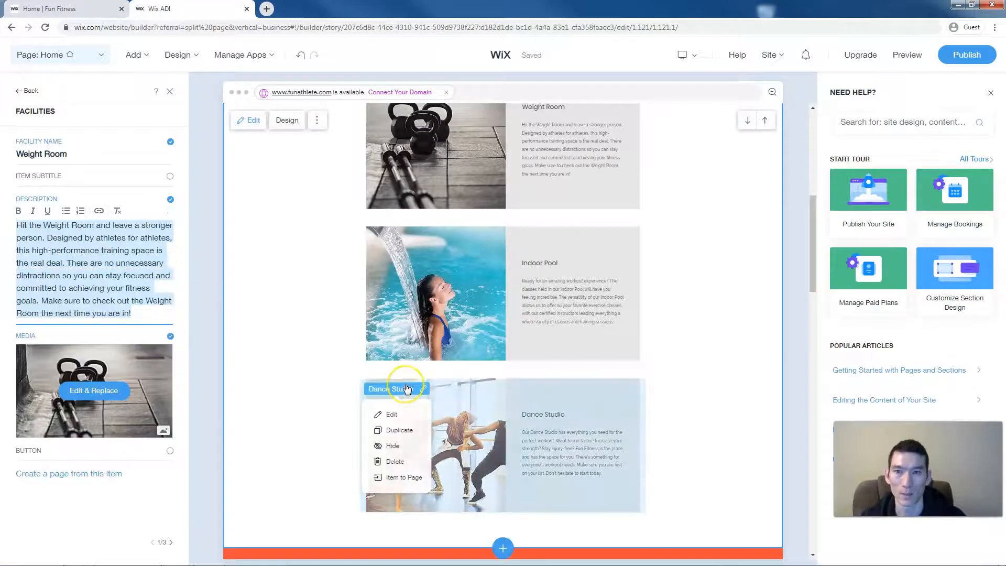
scroll(307, 351, "down", 5)
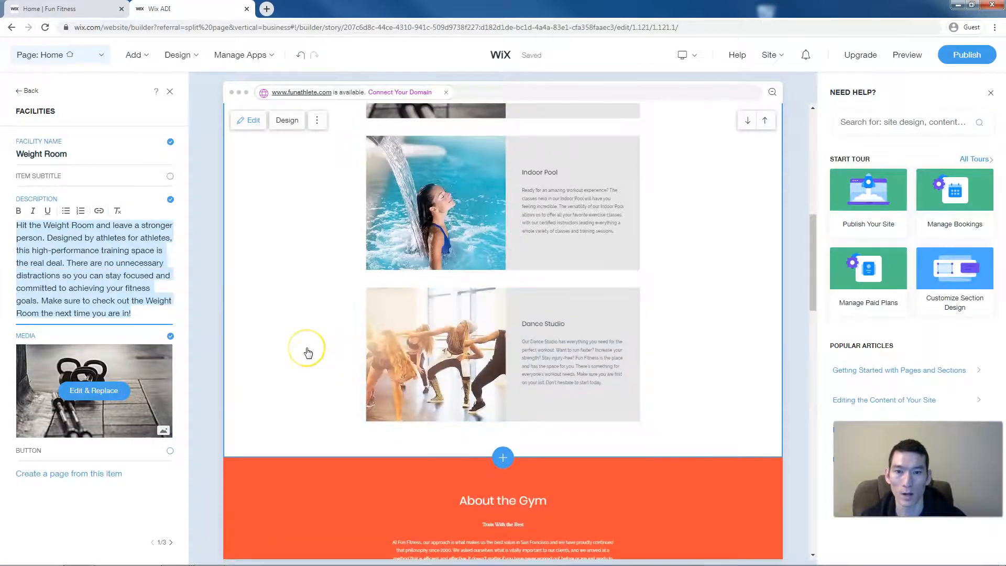
scroll(308, 352, "down", 7)
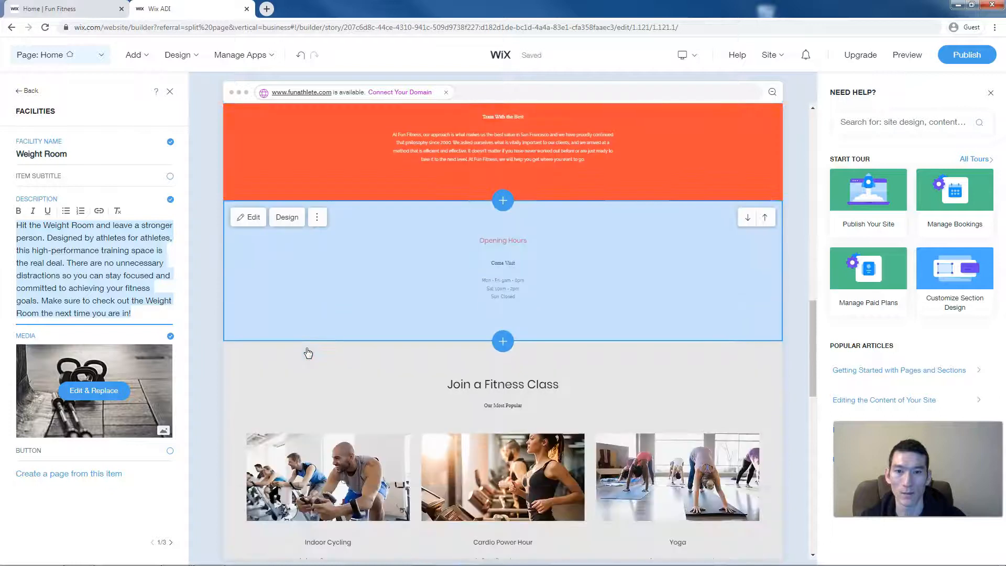
scroll(429, 394, "up", 10)
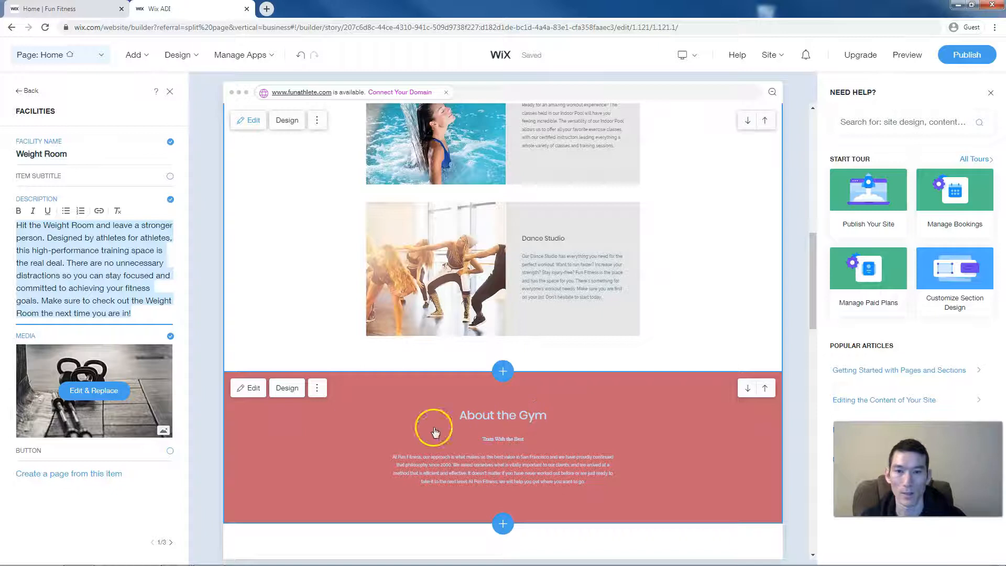
- Delete the About the Gym section from the homepage
left_click(315, 391)
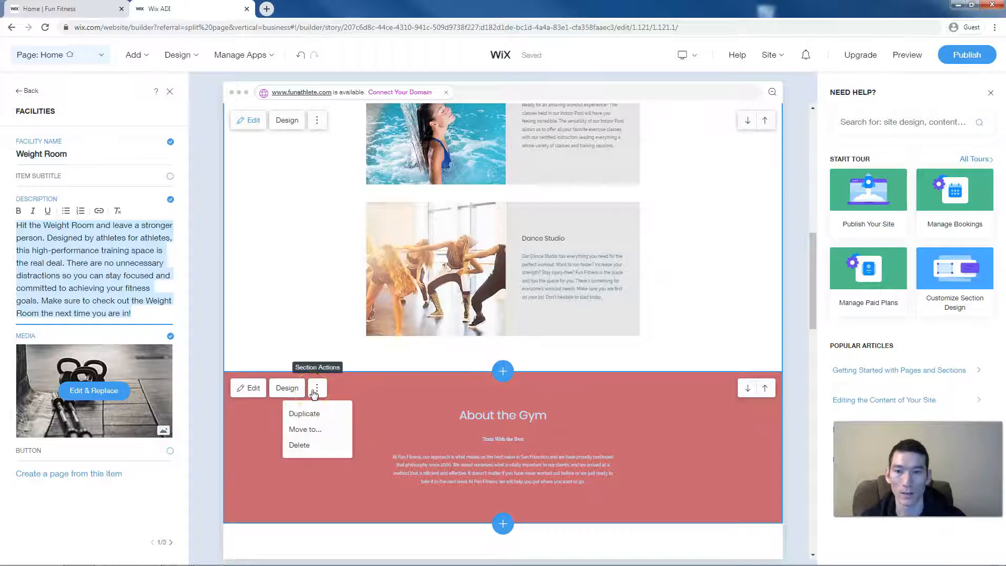
left_click(306, 445)
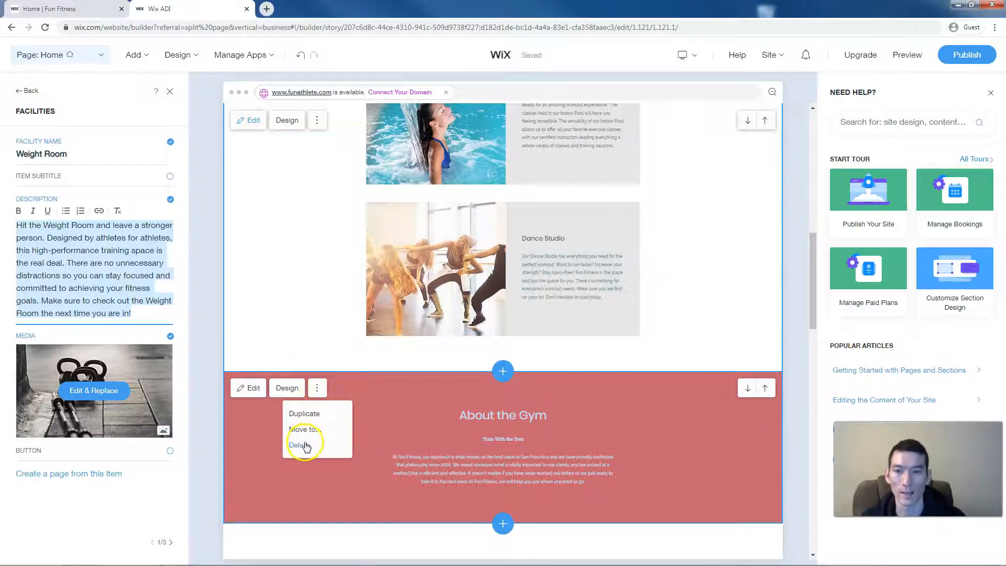
left_click(500, 365)
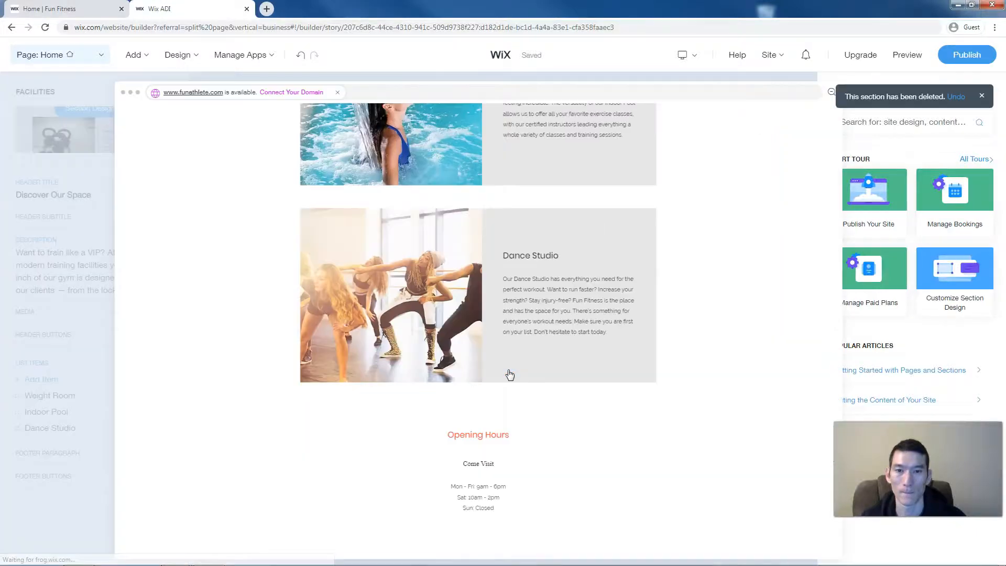
left_click(445, 376)
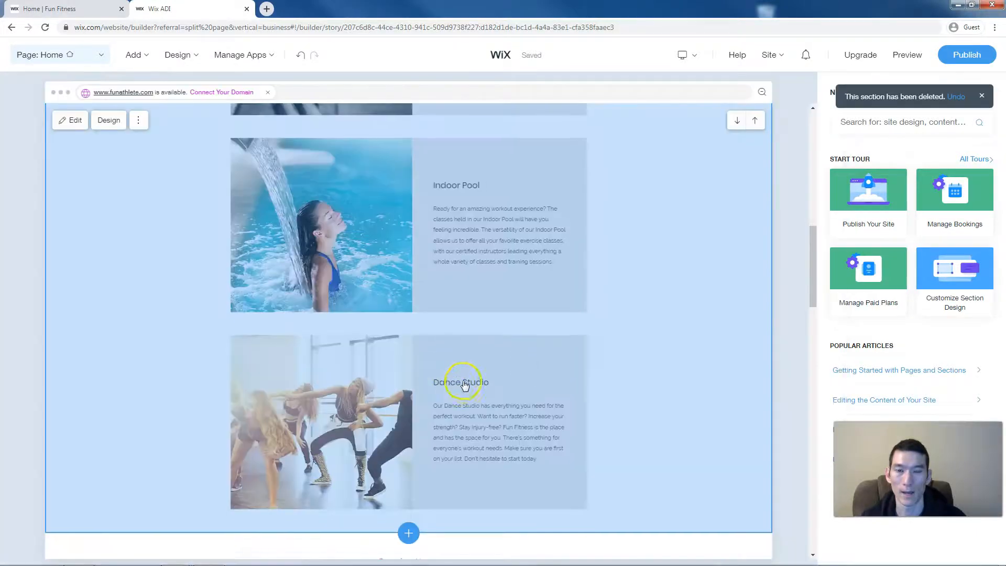
- Delete the Opening Hours section as well
scroll(464, 385, "down", 6)
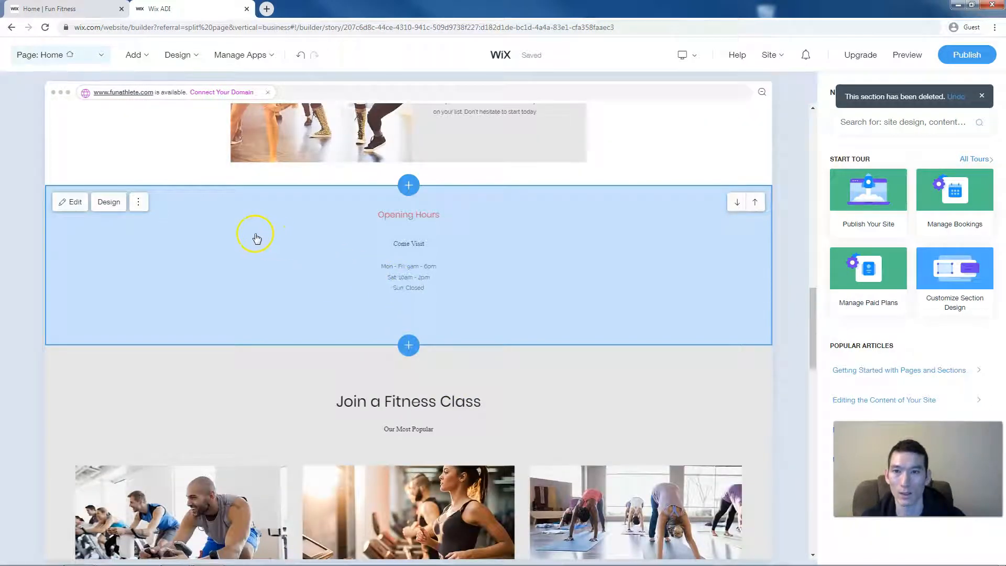
left_click(142, 208)
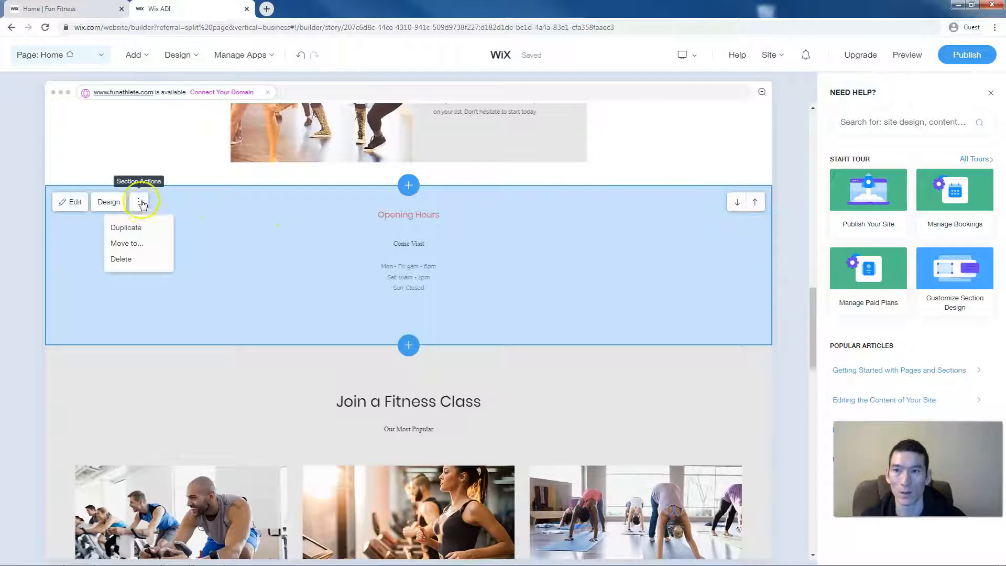
left_click(128, 260)
left_click(501, 366)
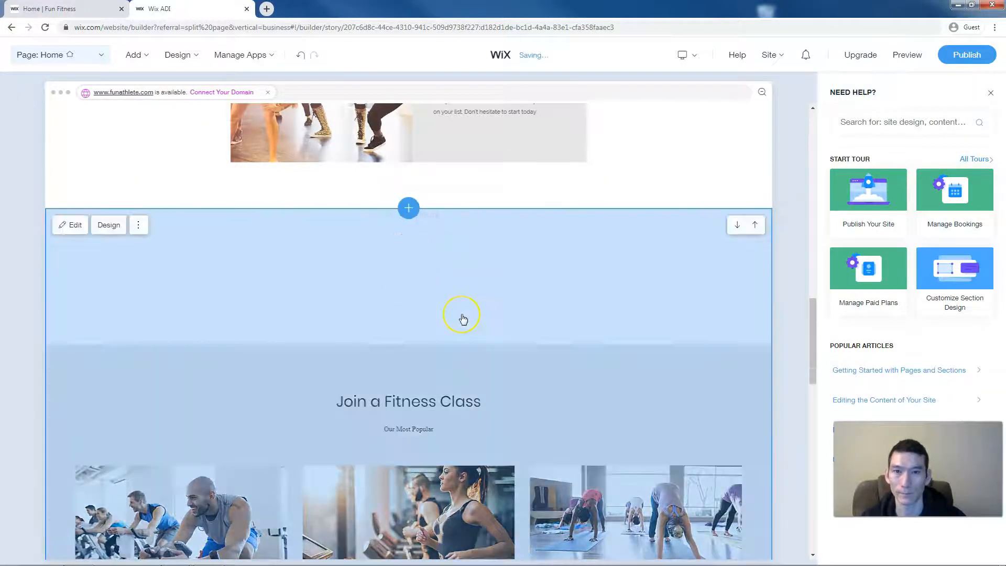
scroll(461, 317, "down", 2)
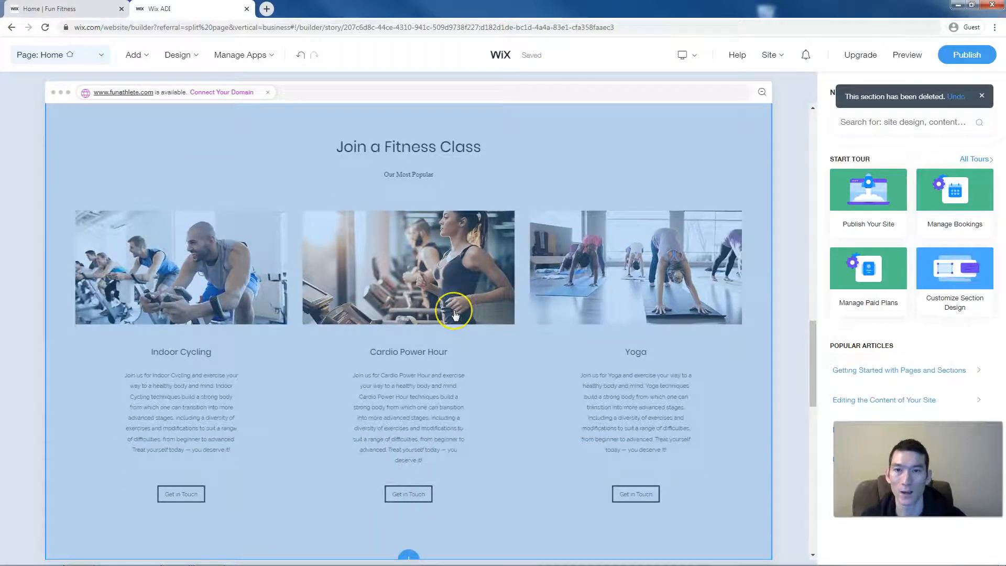
scroll(455, 314, "down", 1)
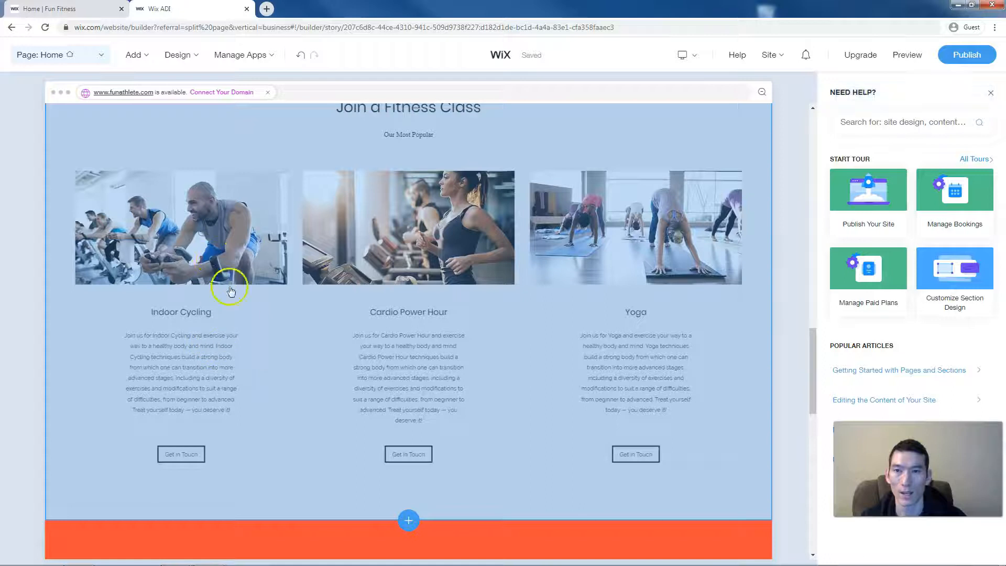
- Hide the Get in Touch buttons on the Join a Fitness Class items
left_click(198, 236)
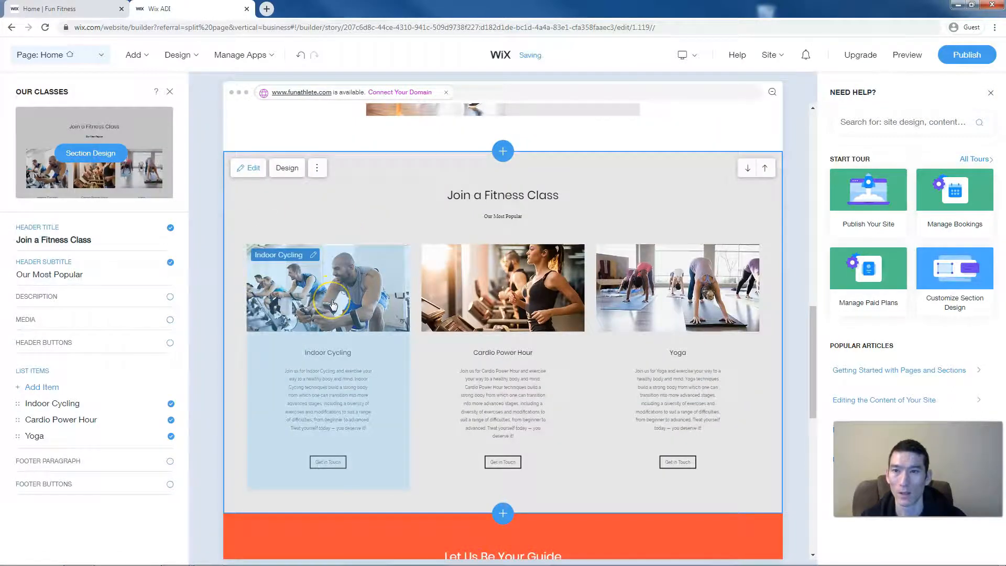
left_click(332, 302)
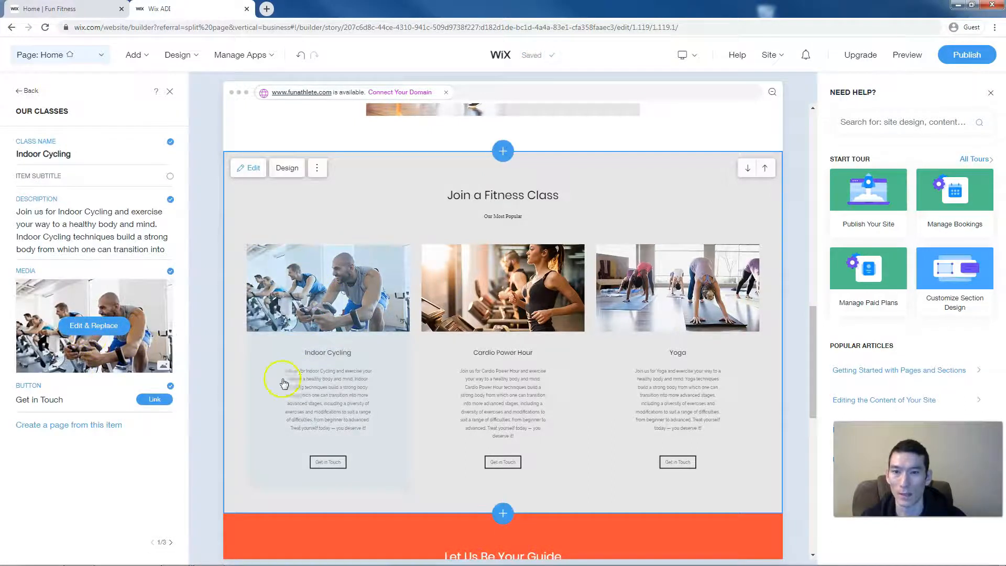
left_click(307, 384)
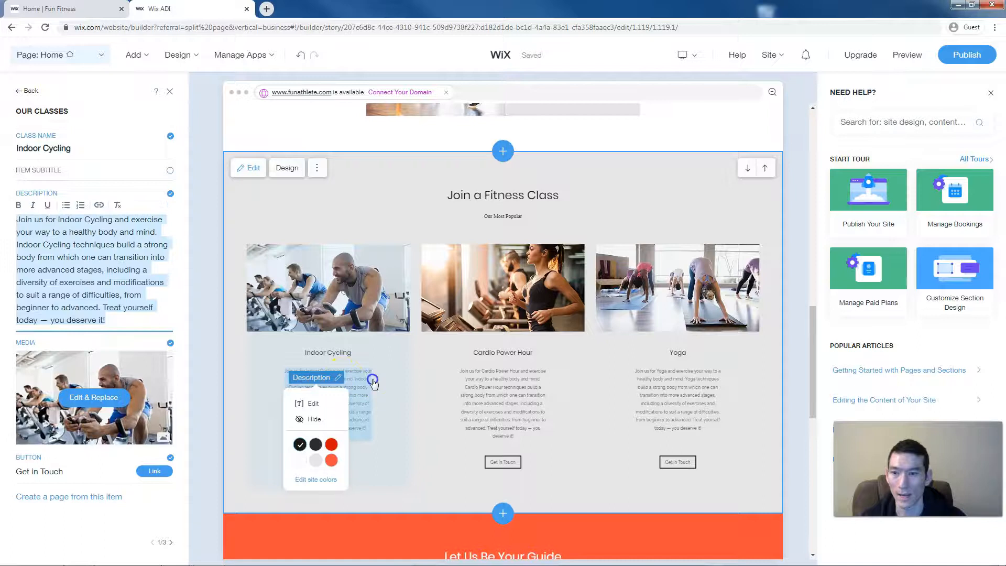
left_click(377, 455)
left_click(154, 474)
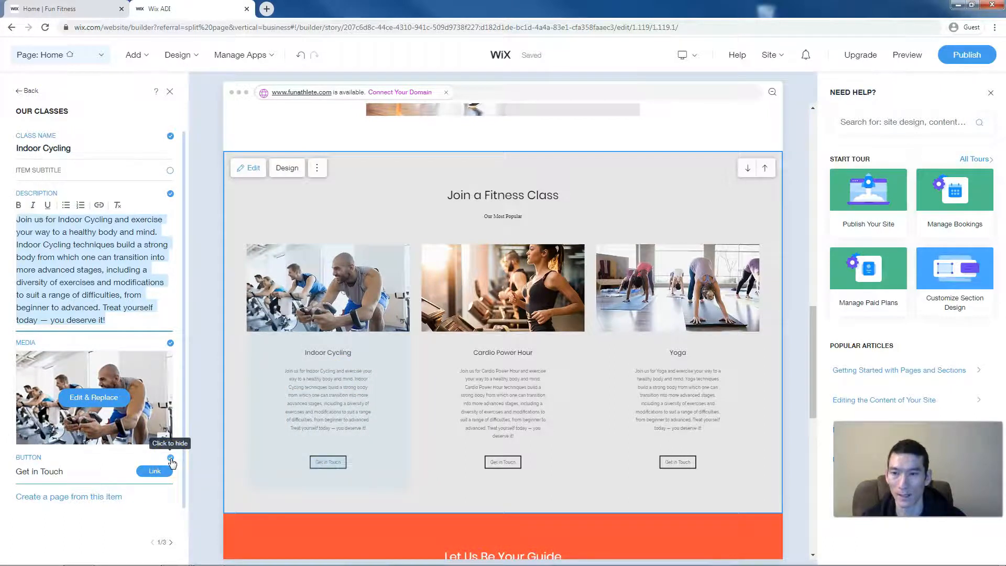
left_click(171, 460)
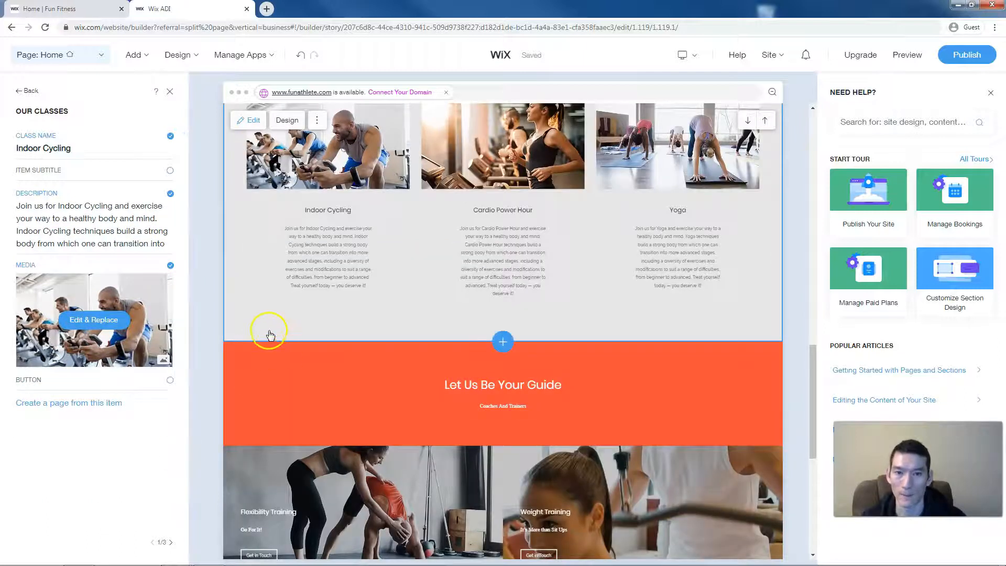
- Browse the old published site's class listing
left_click(65, 9)
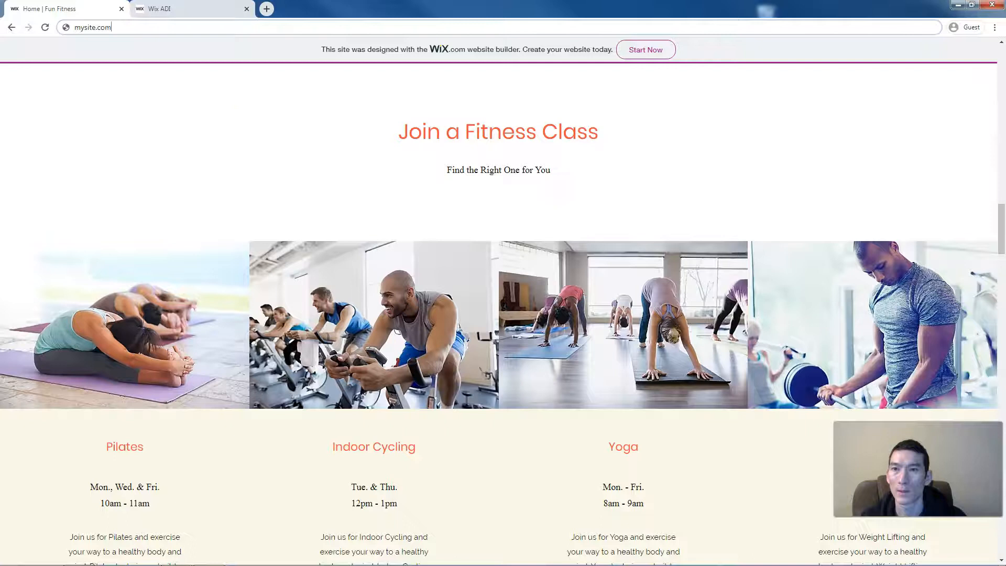
scroll(239, 96, "down", 1)
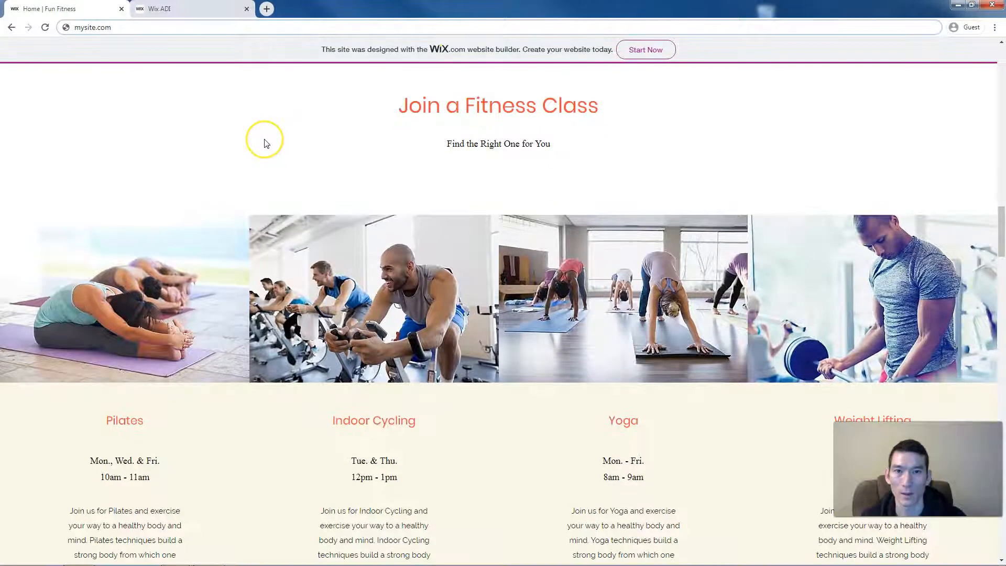
scroll(264, 141, "down", 1)
scroll(265, 143, "down", 7)
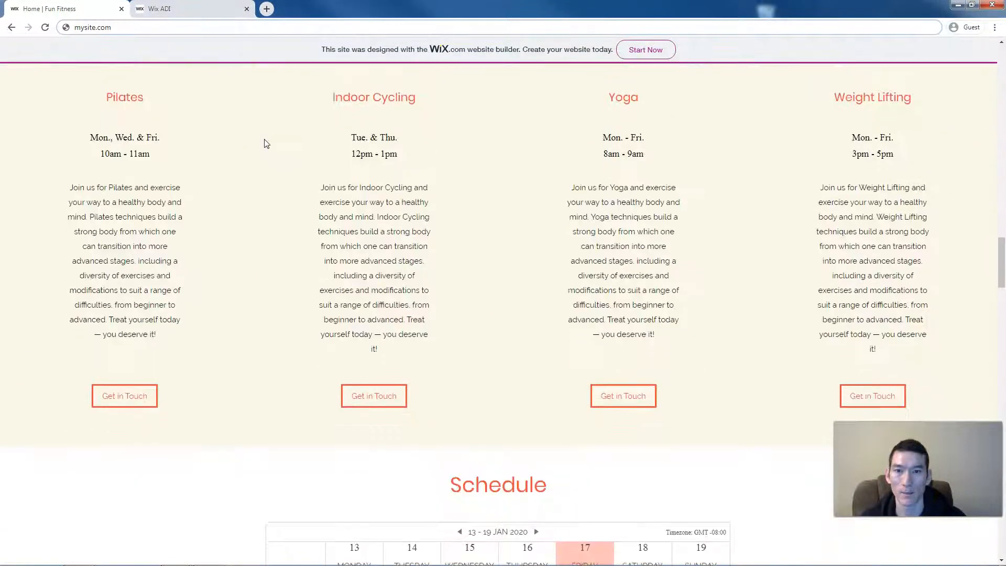
- Scroll past the old site's Schedule and Trainers sections, then return to the Wix editor
scroll(265, 143, "down", 5)
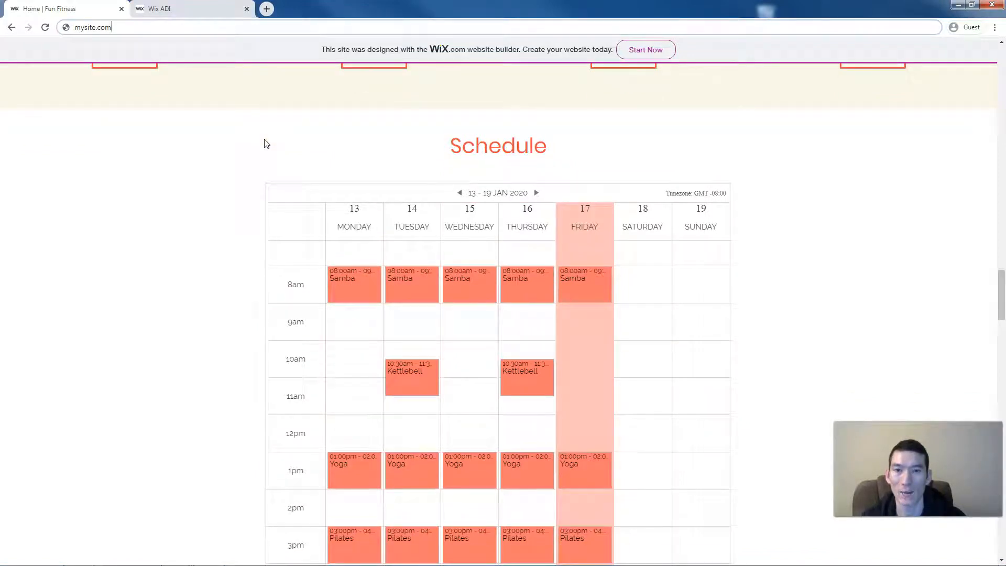
scroll(266, 143, "down", 1)
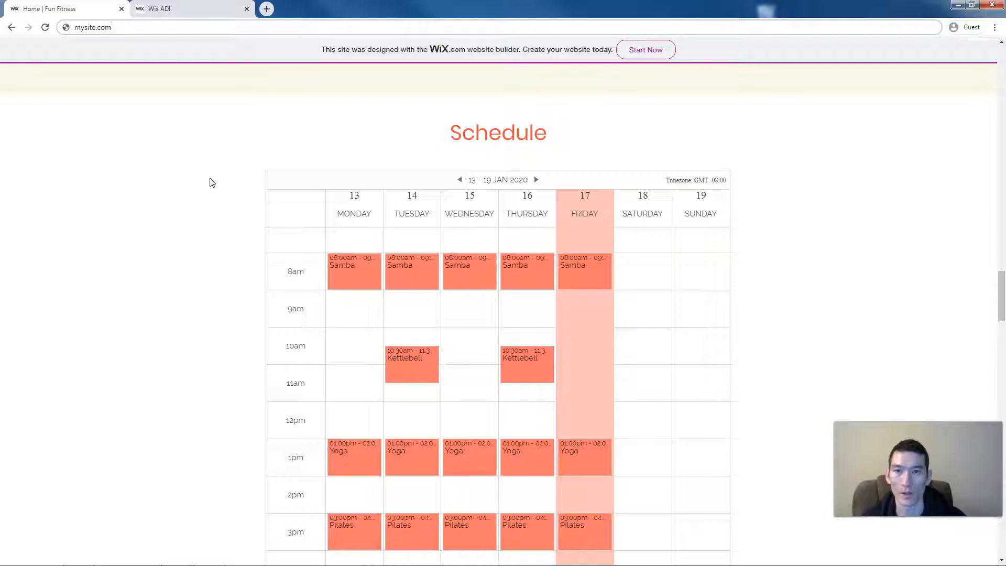
scroll(211, 182, "down", 2)
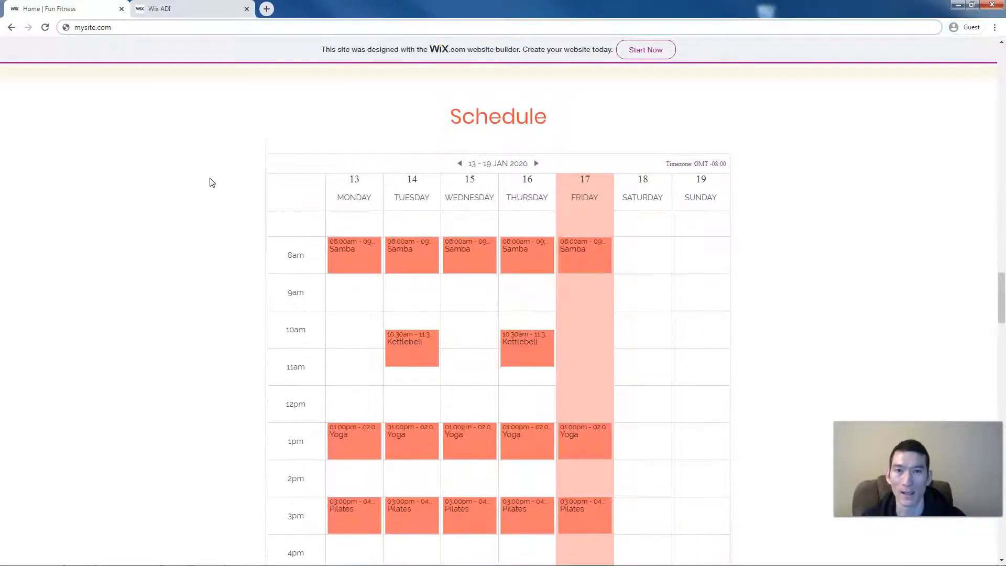
scroll(211, 182, "down", 6)
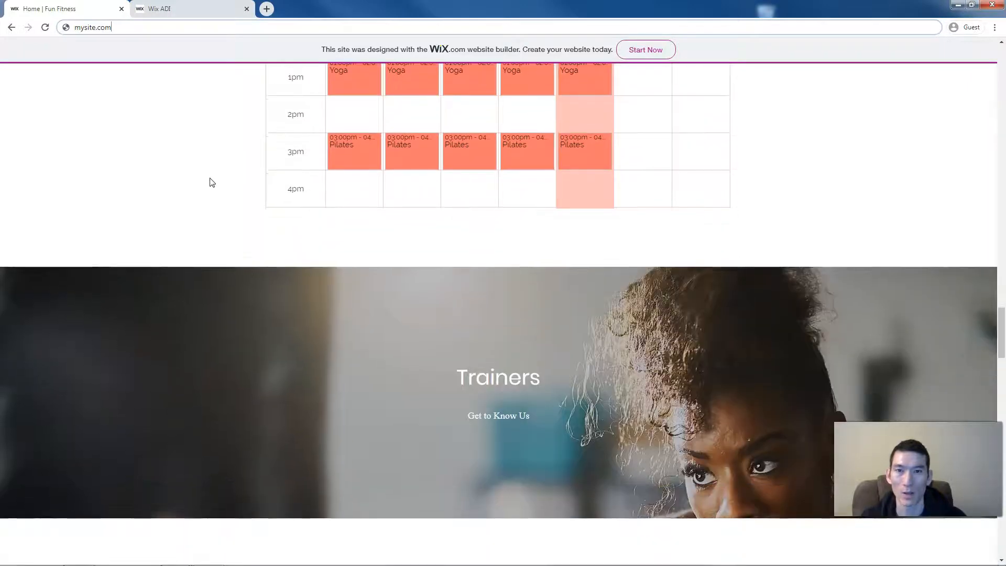
scroll(212, 182, "down", 6)
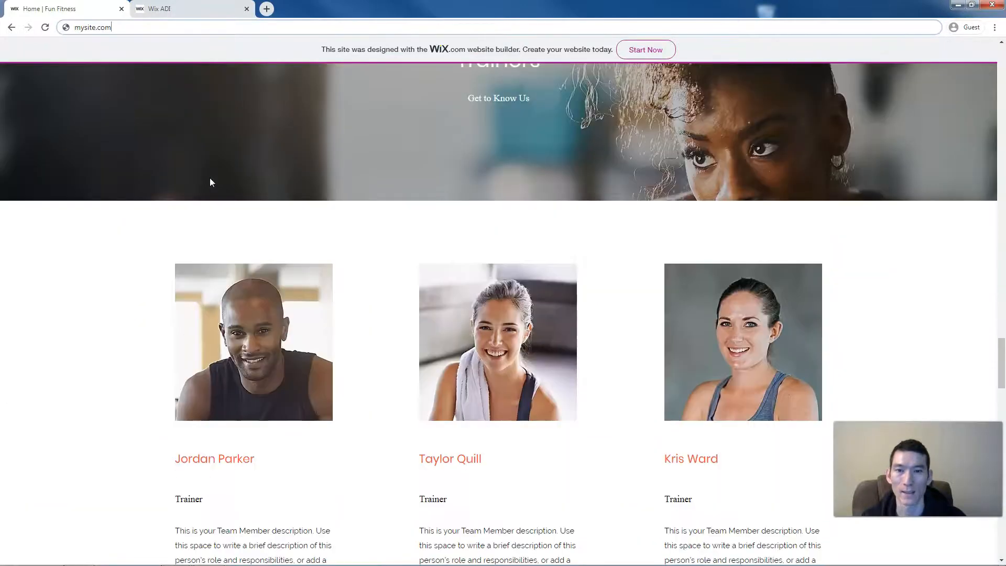
scroll(211, 181, "down", 1)
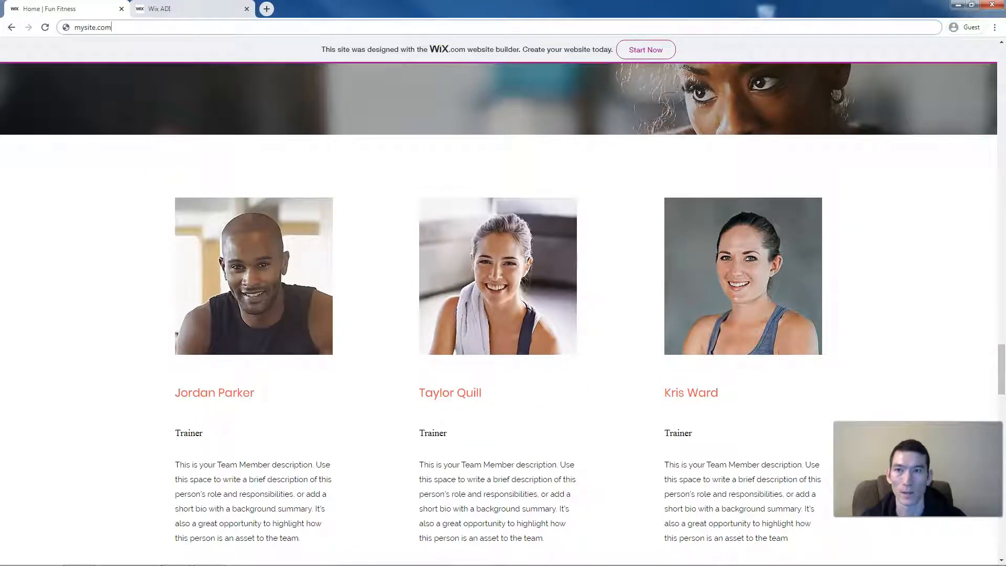
left_click(173, 8)
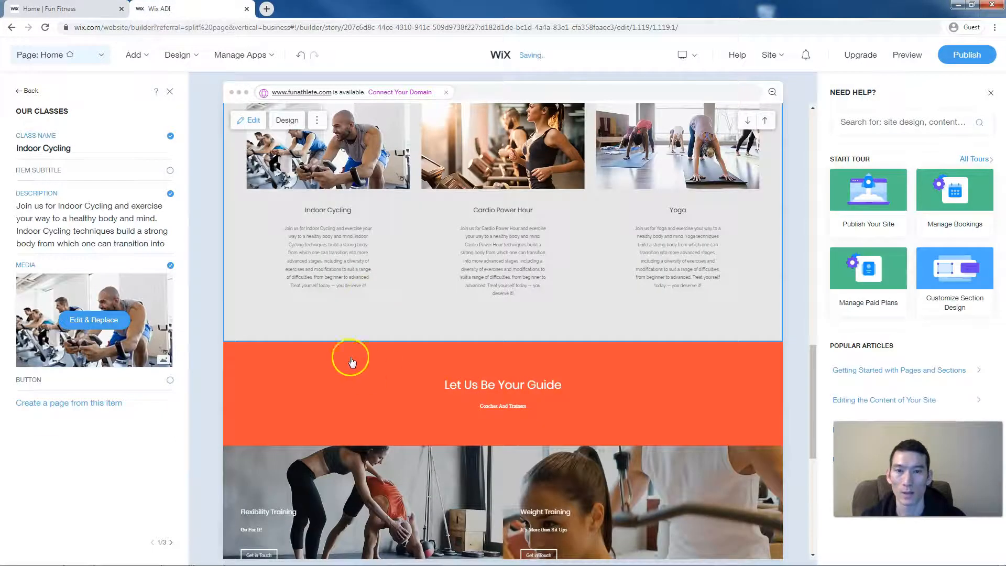
scroll(351, 362, "down", 3)
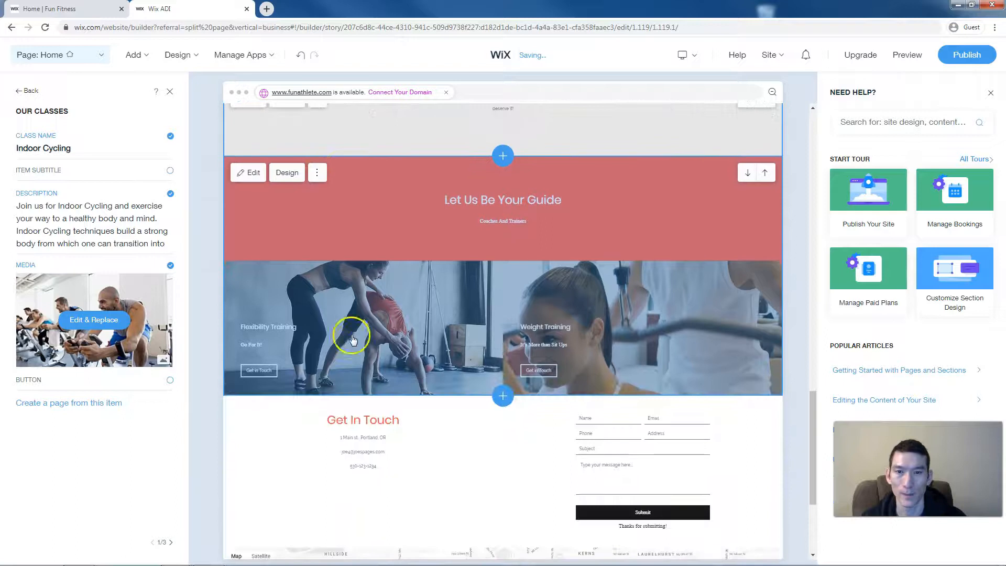
left_click(442, 234)
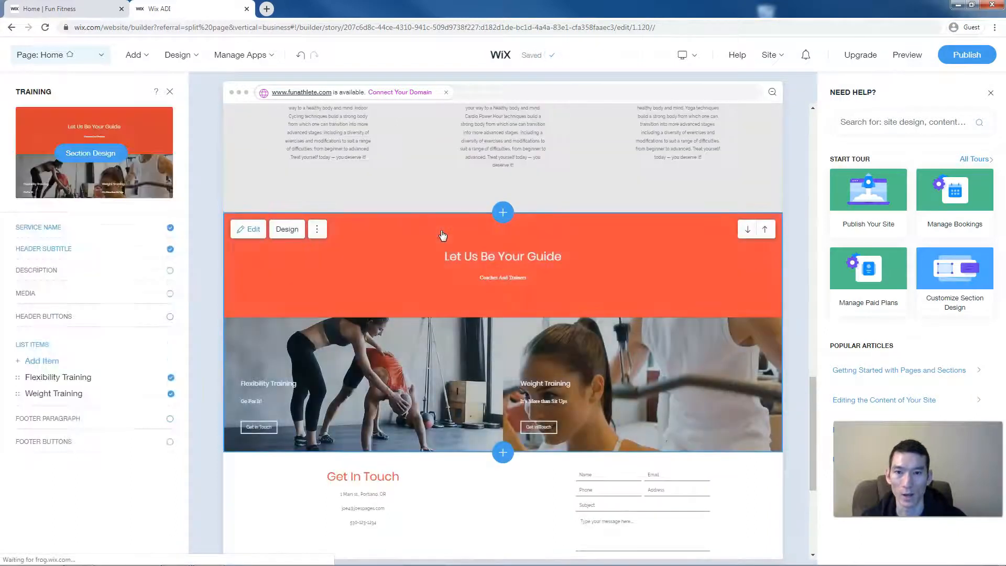
left_click(286, 230)
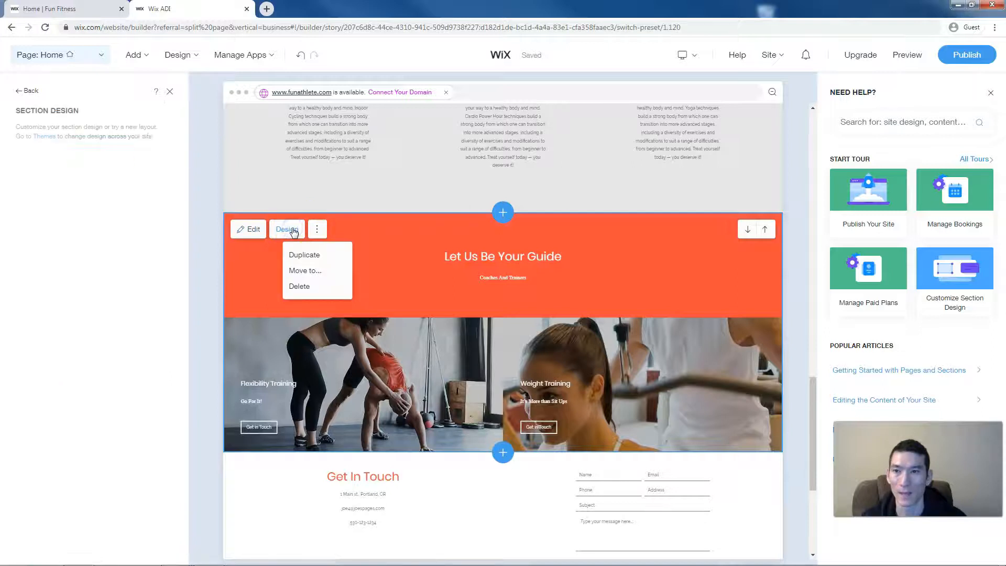
scroll(153, 240, "down", 3)
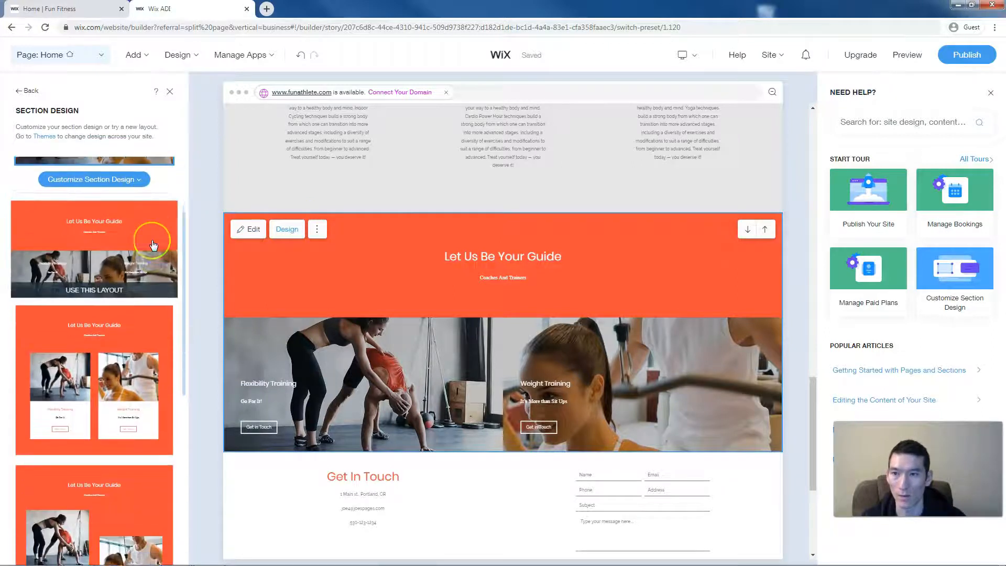
scroll(153, 245, "down", 4)
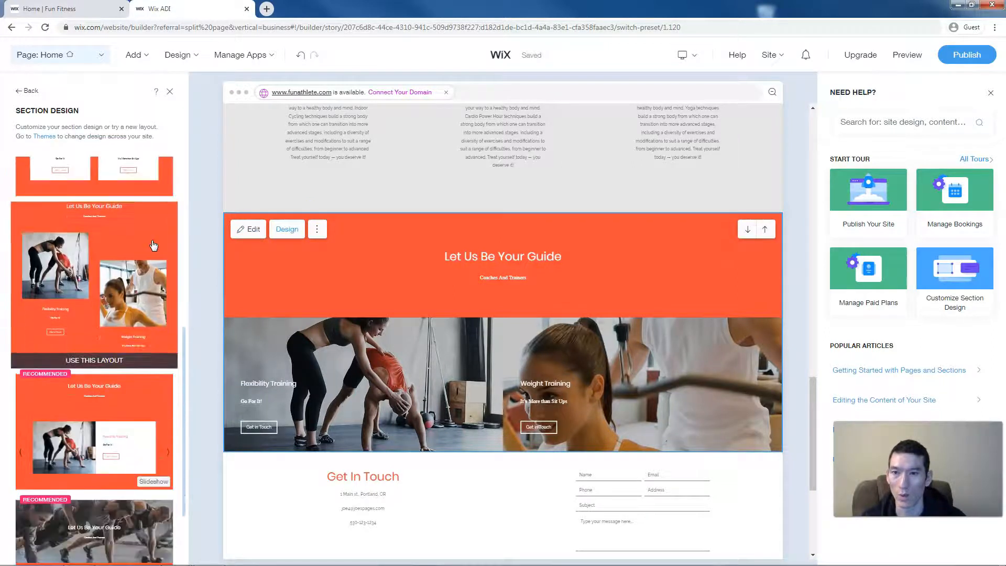
scroll(153, 245, "down", 6)
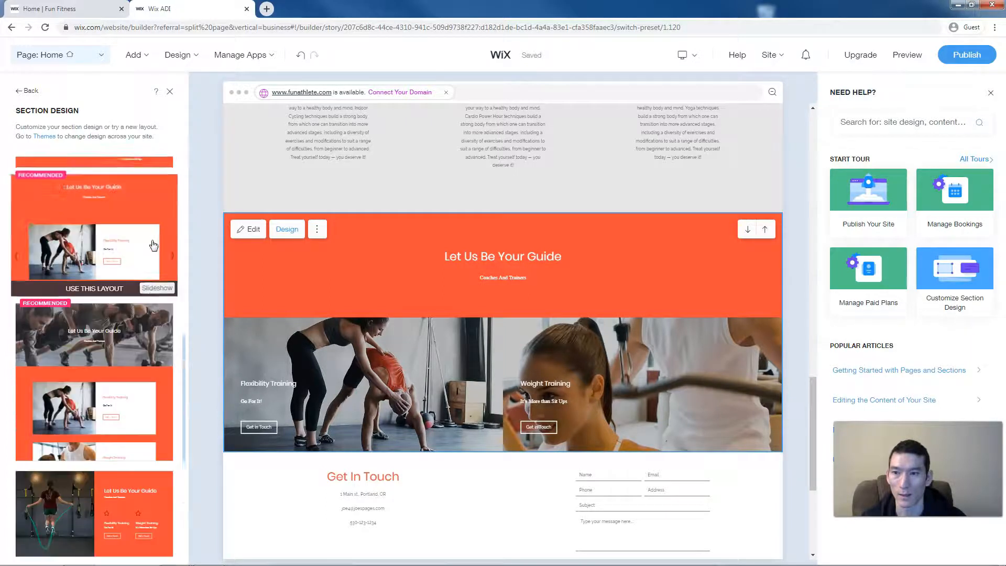
scroll(153, 245, "down", 3)
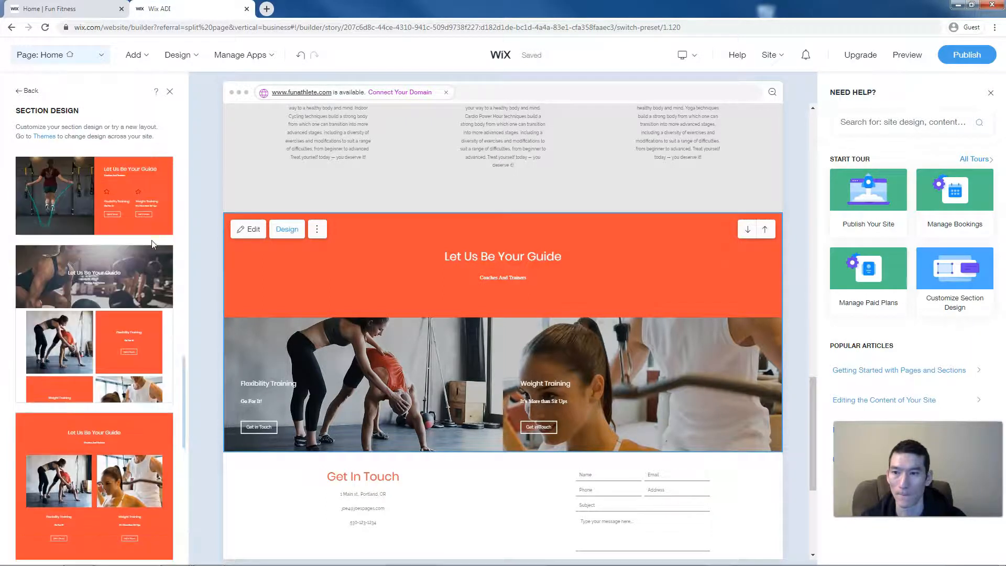
scroll(153, 244, "down", 5)
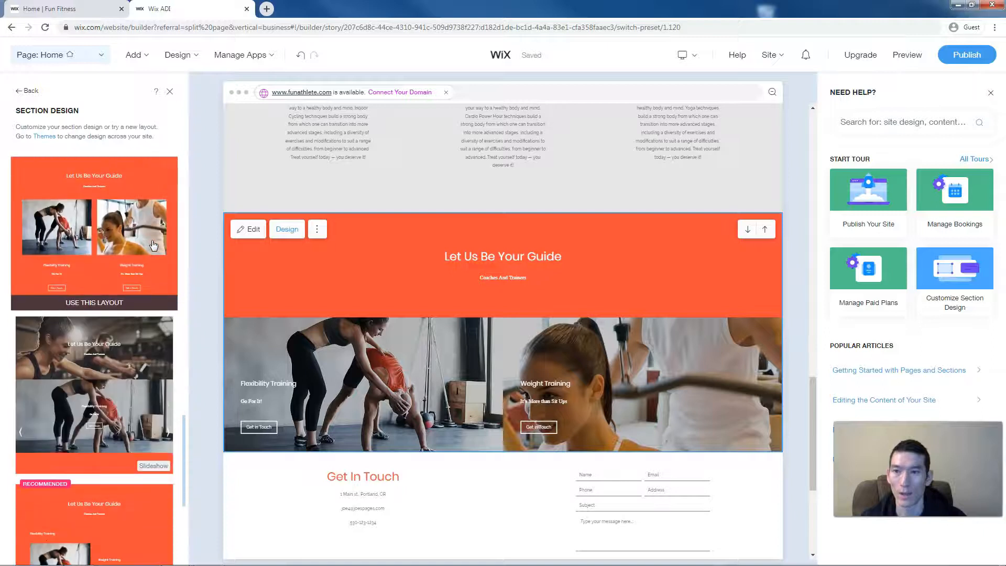
scroll(153, 245, "down", 5)
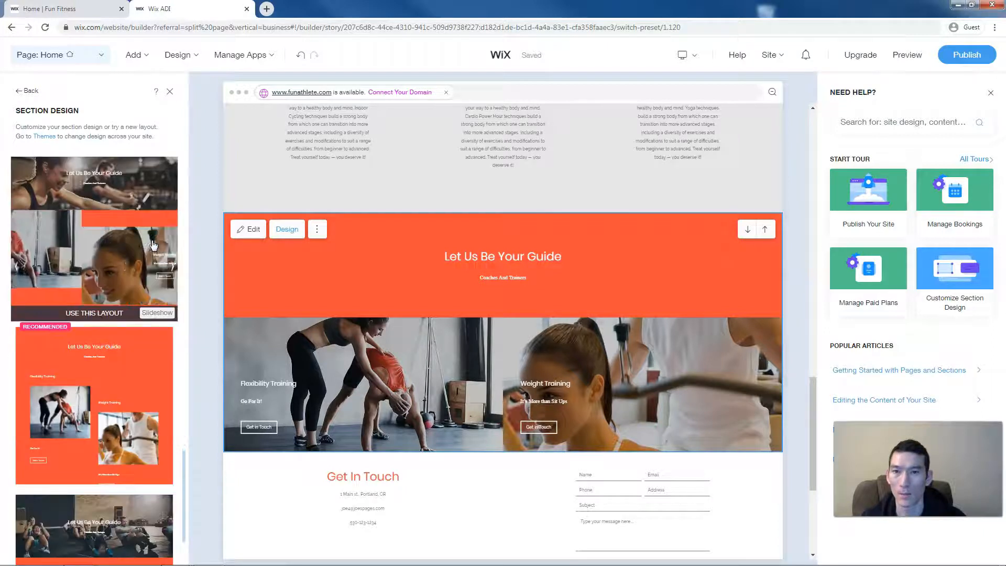
scroll(153, 245, "down", 2)
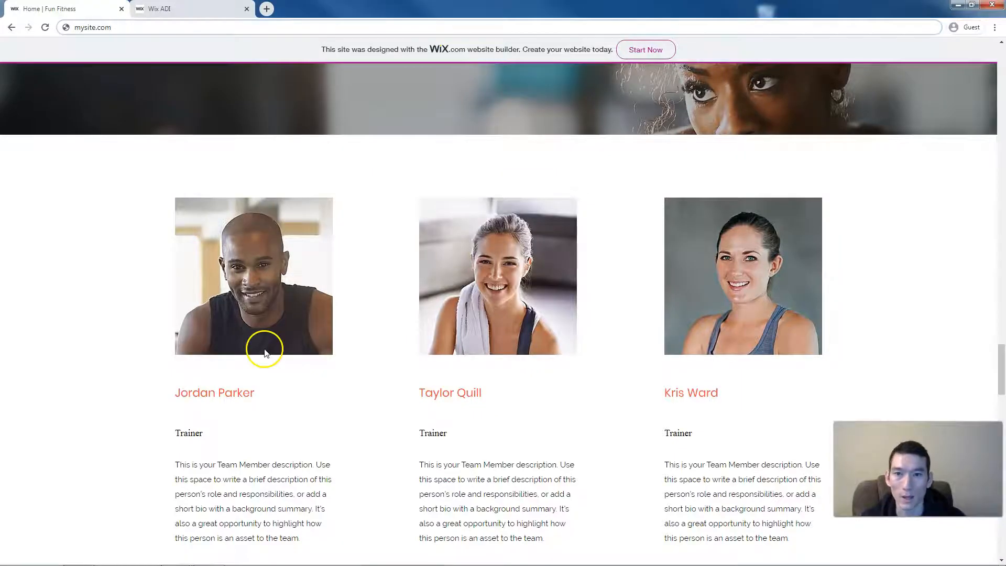
left_click(157, 9)
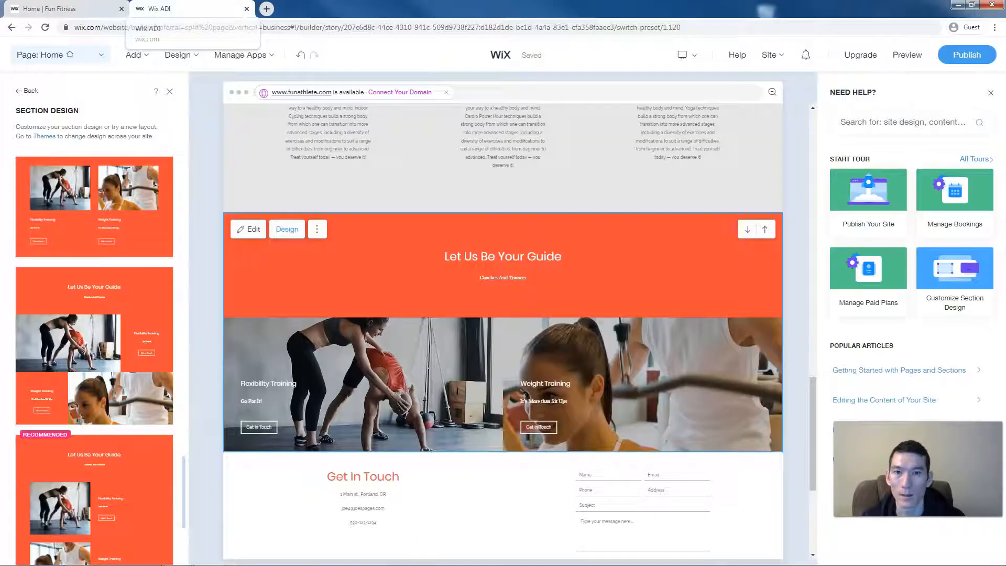
scroll(78, 284, "down", 2)
scroll(79, 284, "down", 2)
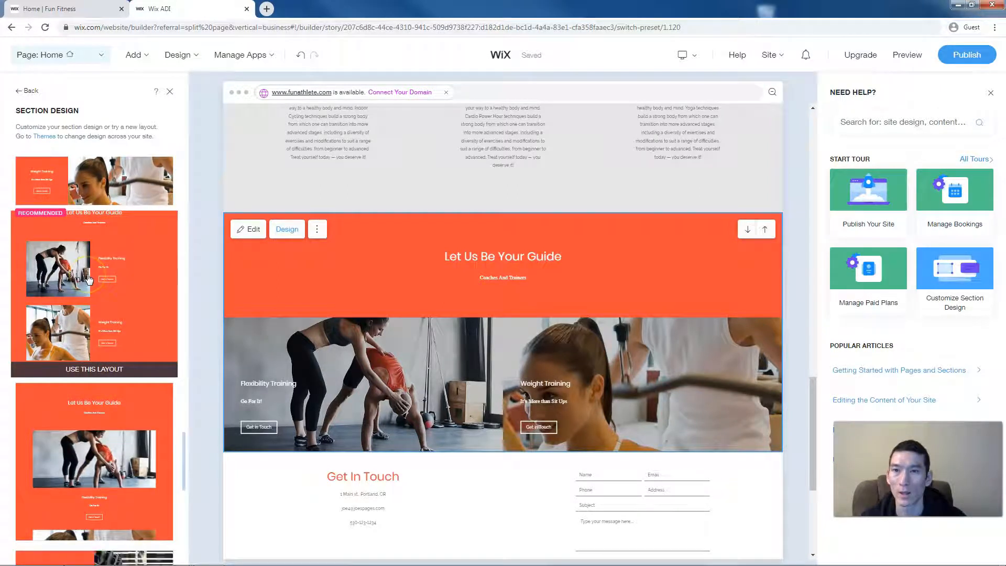
scroll(88, 277, "up", 1)
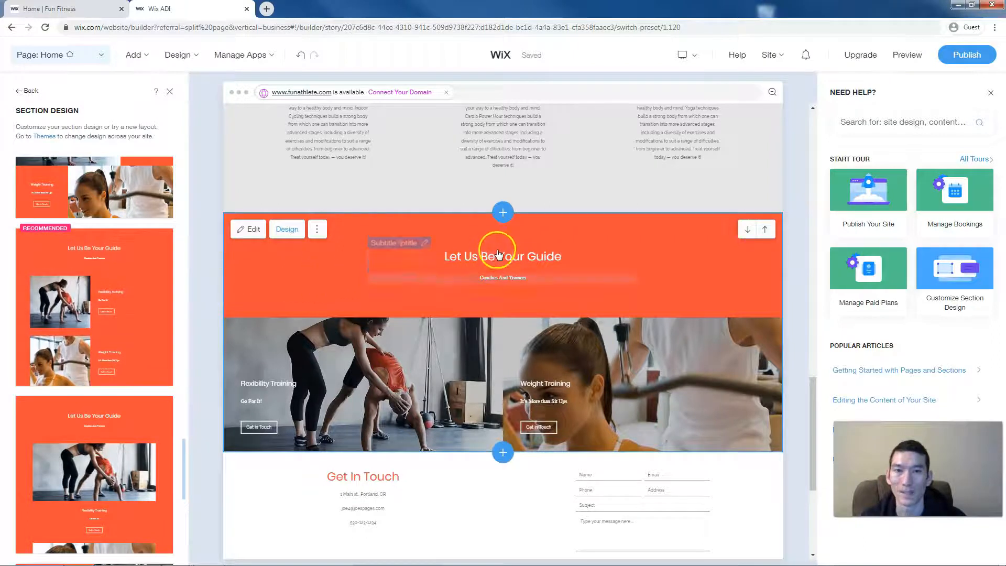
- Insert a section slot above 'Let Us Be Your Guide' and show the Team Members layouts
left_click(500, 213)
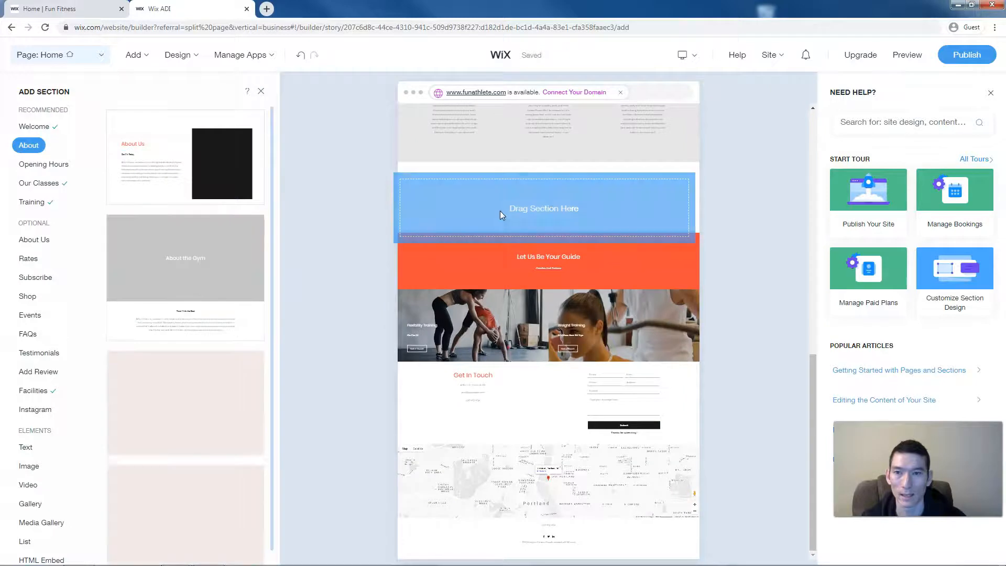
scroll(63, 311, "down", 3)
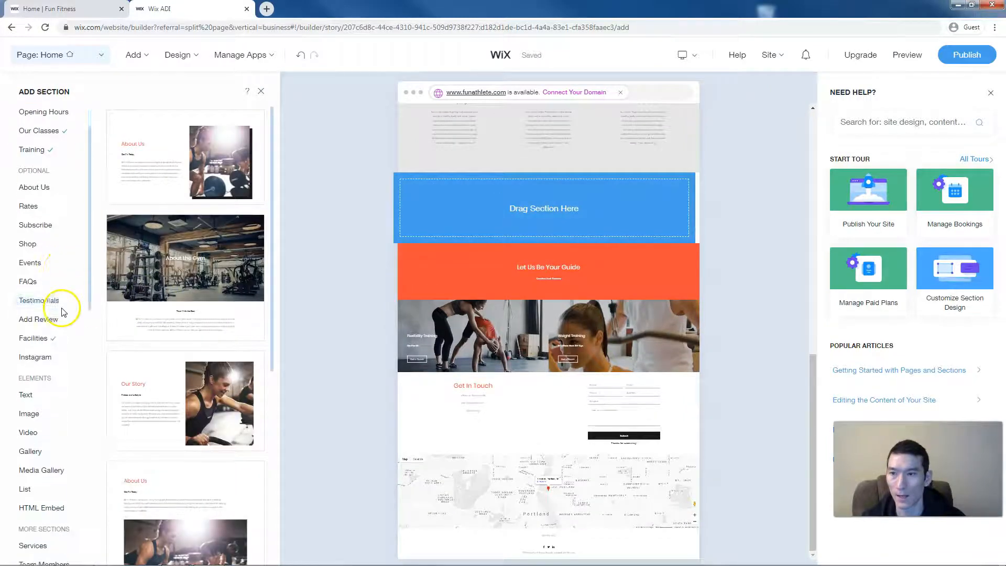
scroll(63, 312, "down", 5)
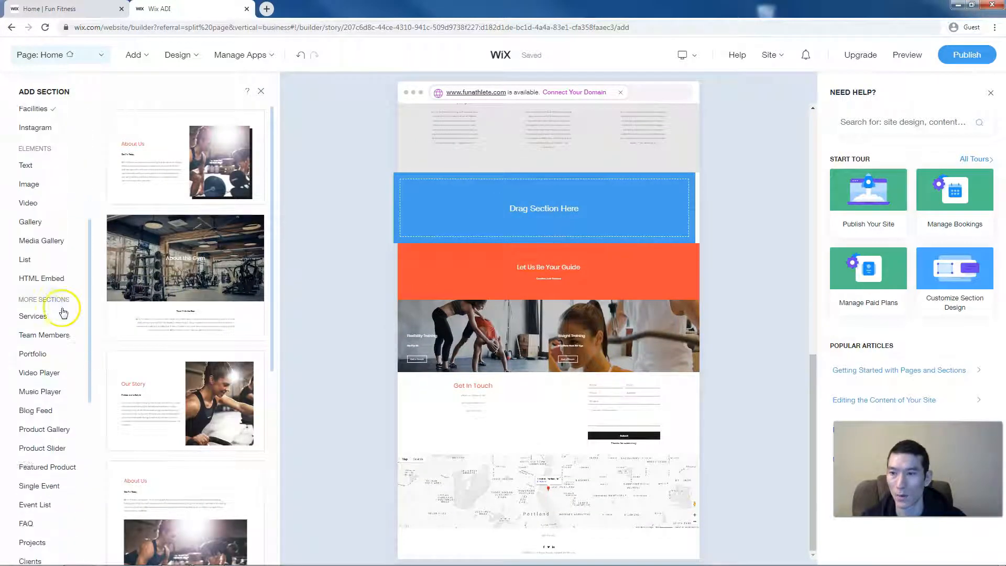
scroll(63, 311, "down", 3)
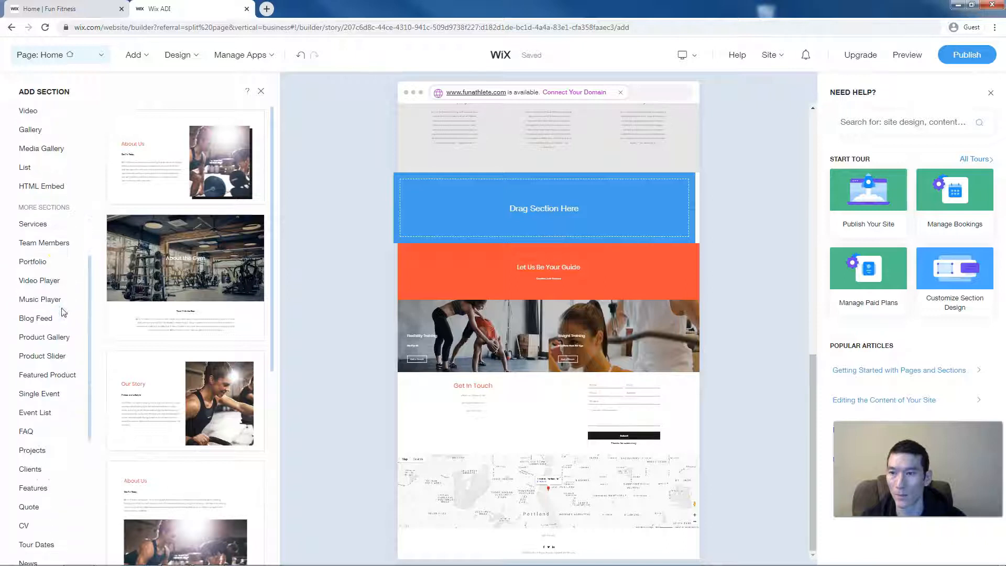
scroll(63, 313, "down", 1)
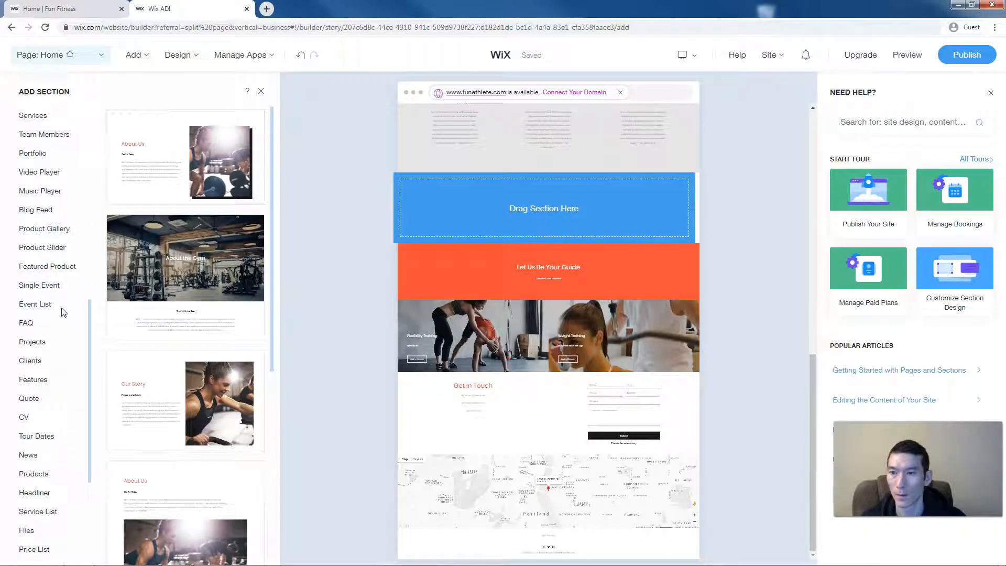
scroll(52, 461, "down", 3)
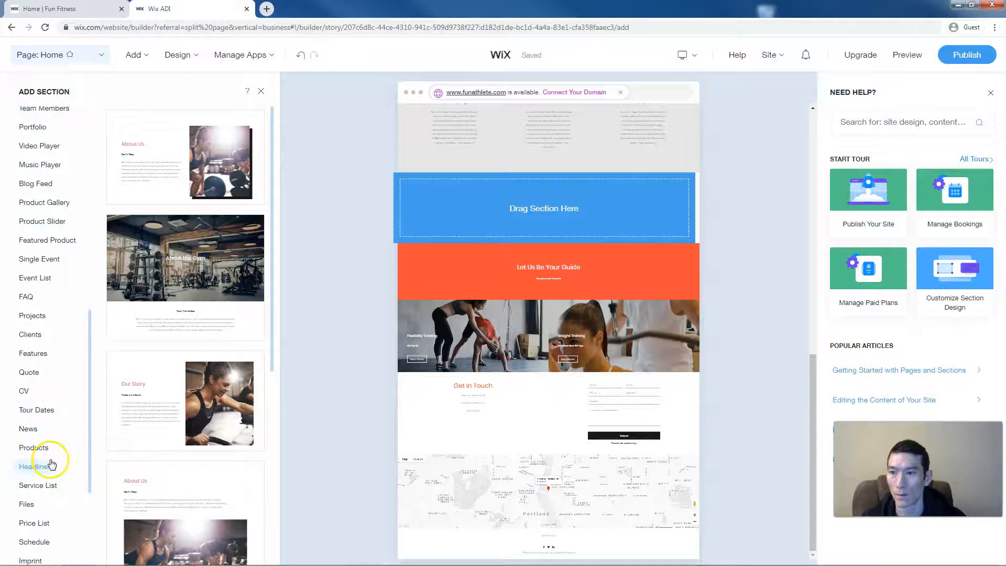
scroll(52, 464, "up", 10)
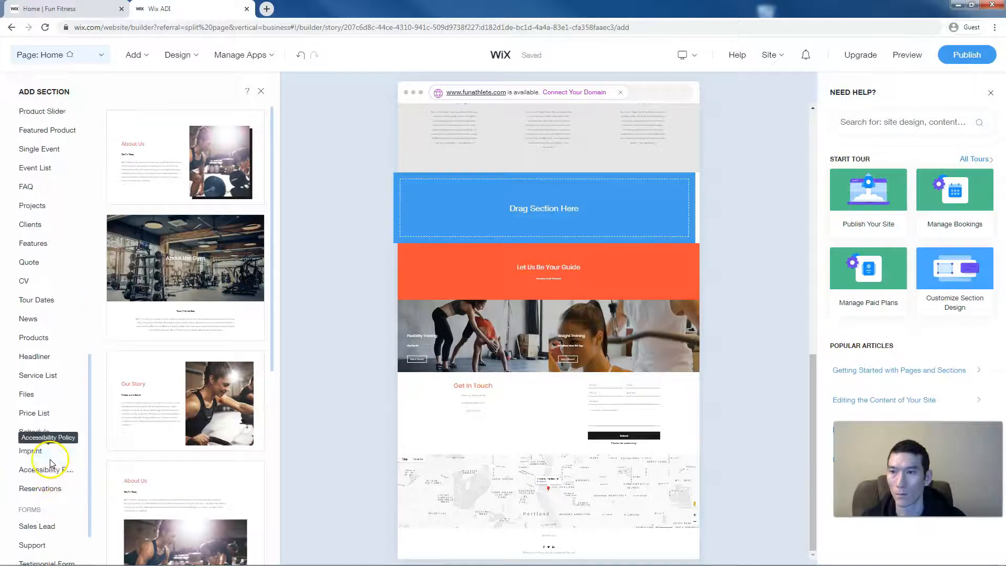
scroll(51, 464, "up", 1)
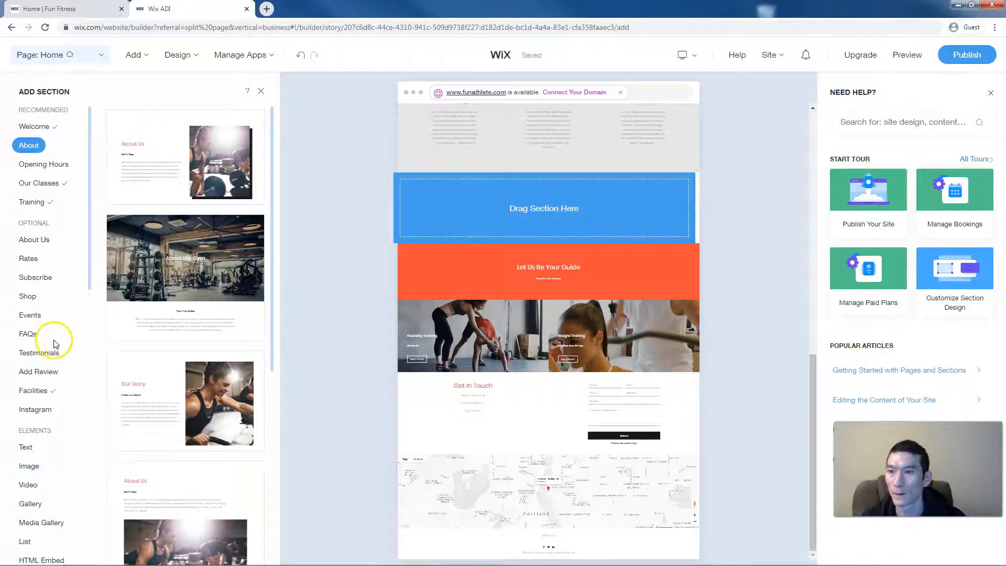
scroll(51, 340, "down", 2)
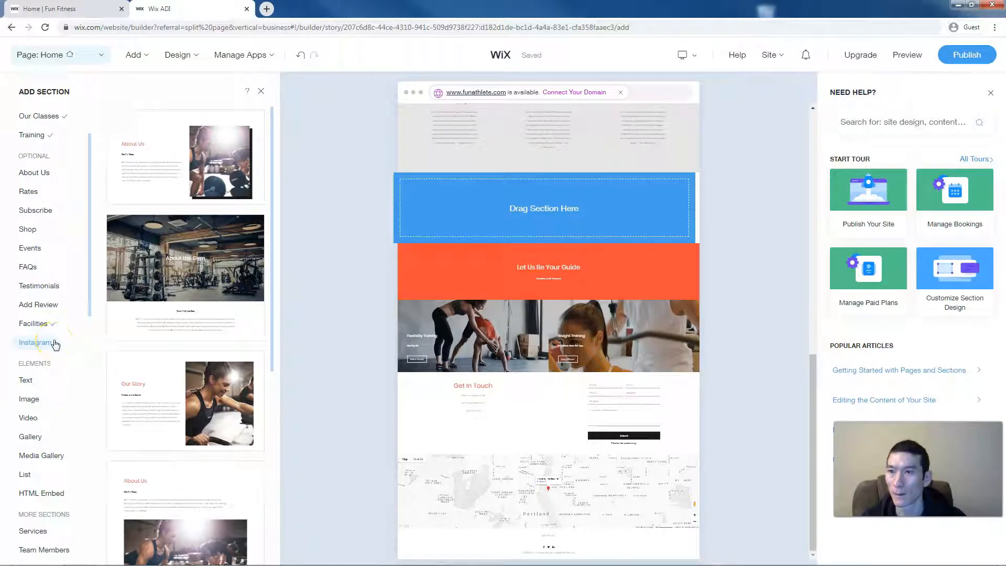
scroll(55, 344, "down", 3)
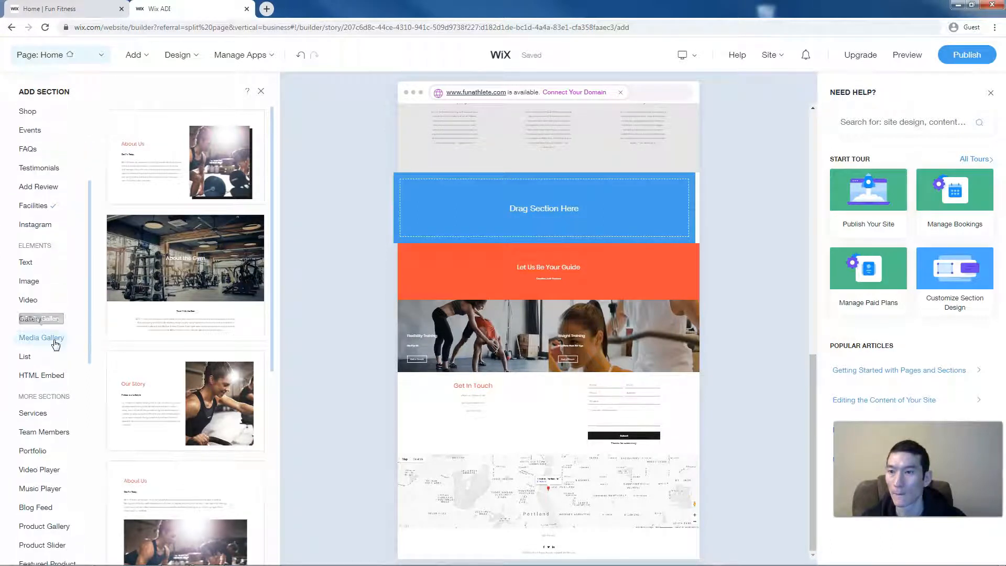
scroll(55, 344, "down", 1)
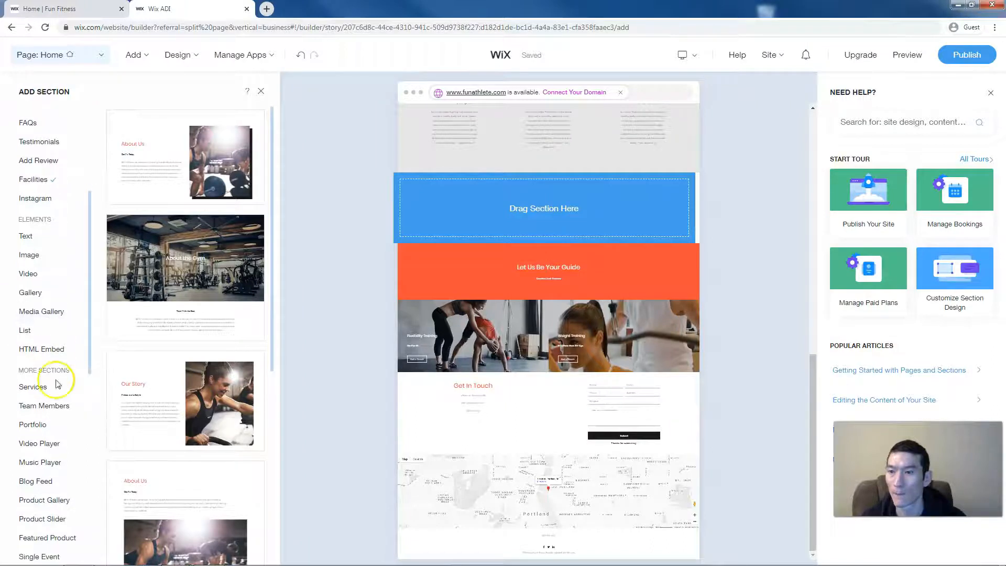
left_click(44, 406)
mouse_move(175, 366)
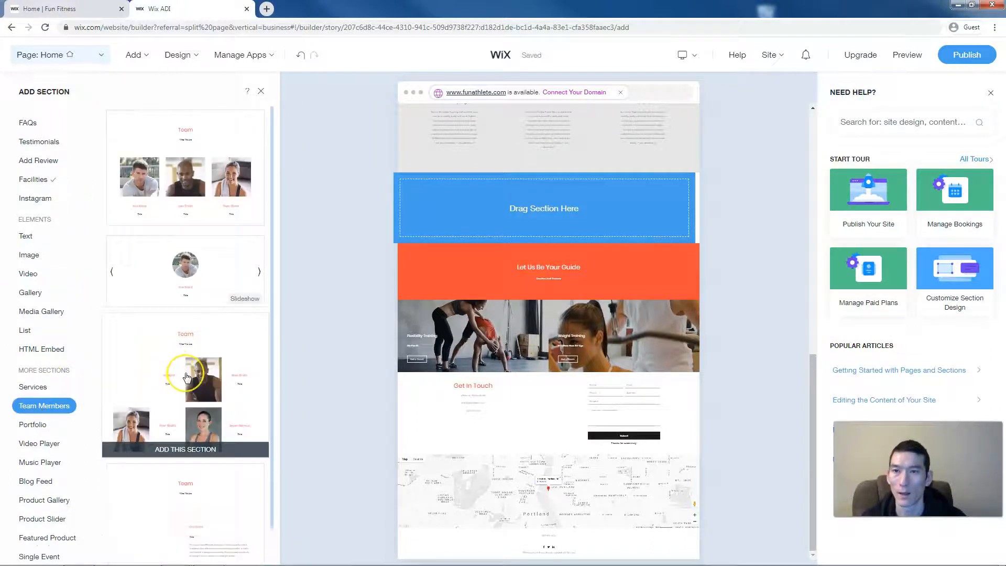
mouse_move(194, 222)
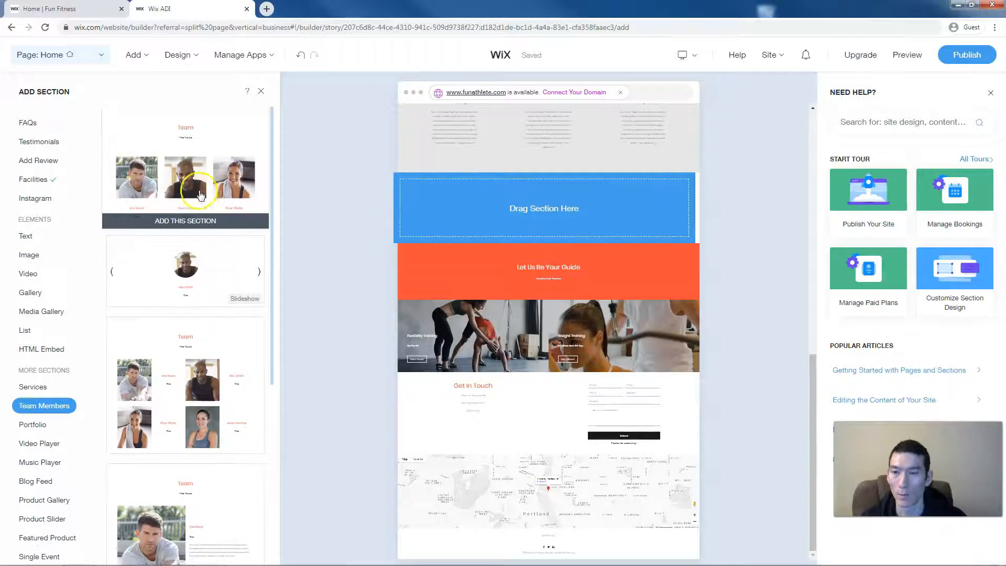
- Add the three-member Team layout and show a description under each member
left_click(199, 146)
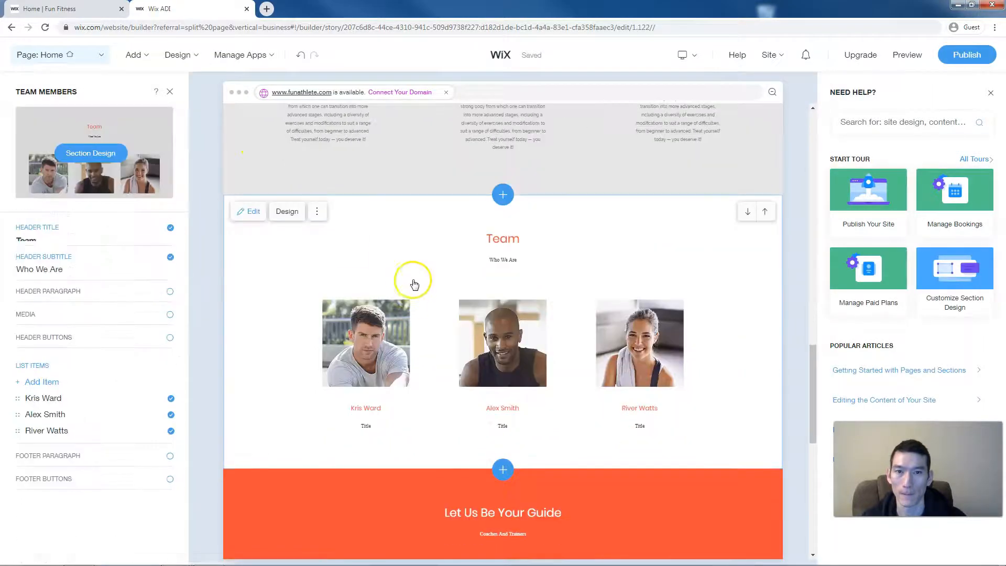
left_click(386, 353)
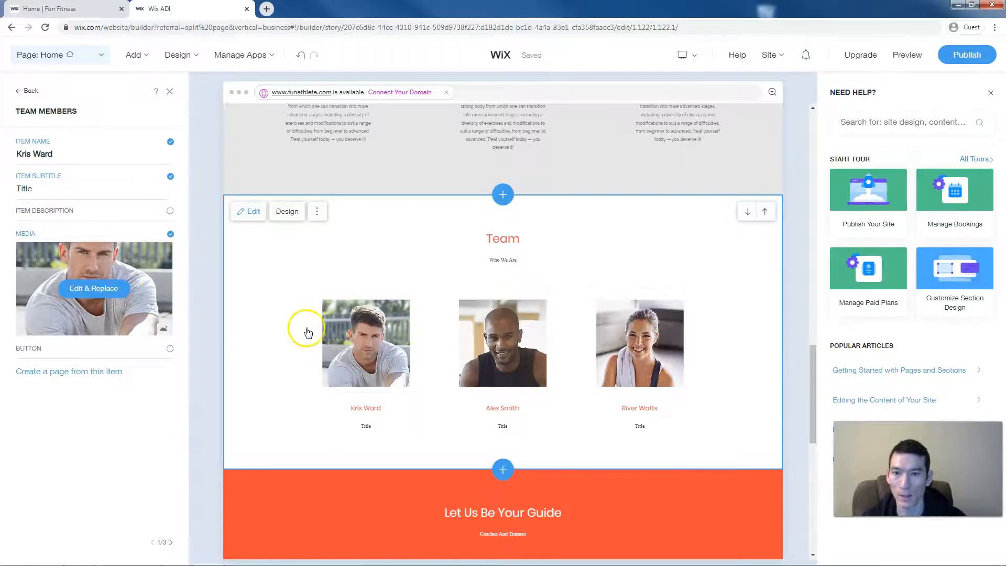
left_click(169, 212)
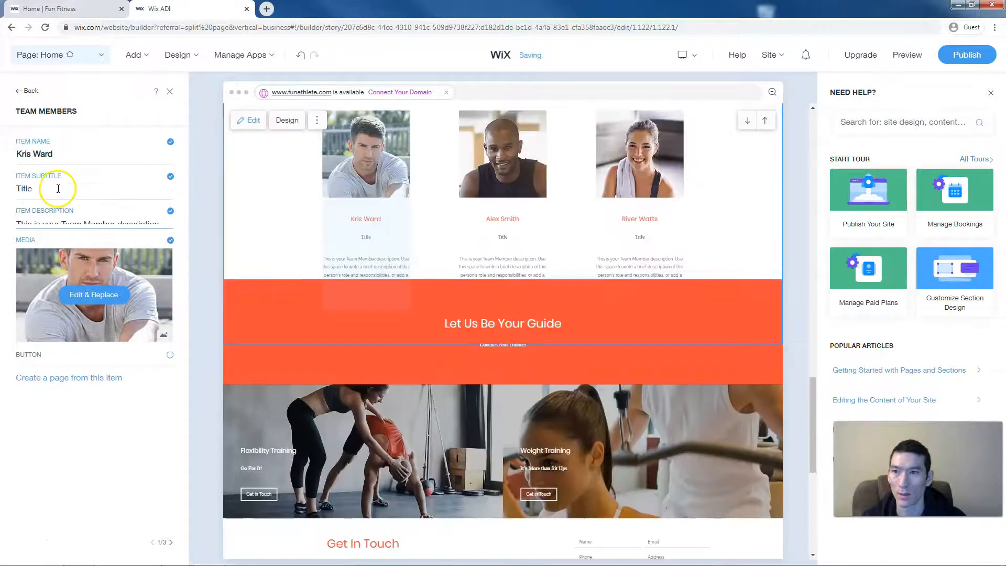
- Change the first team member's subtitle to 'Trainer'
left_click(58, 189)
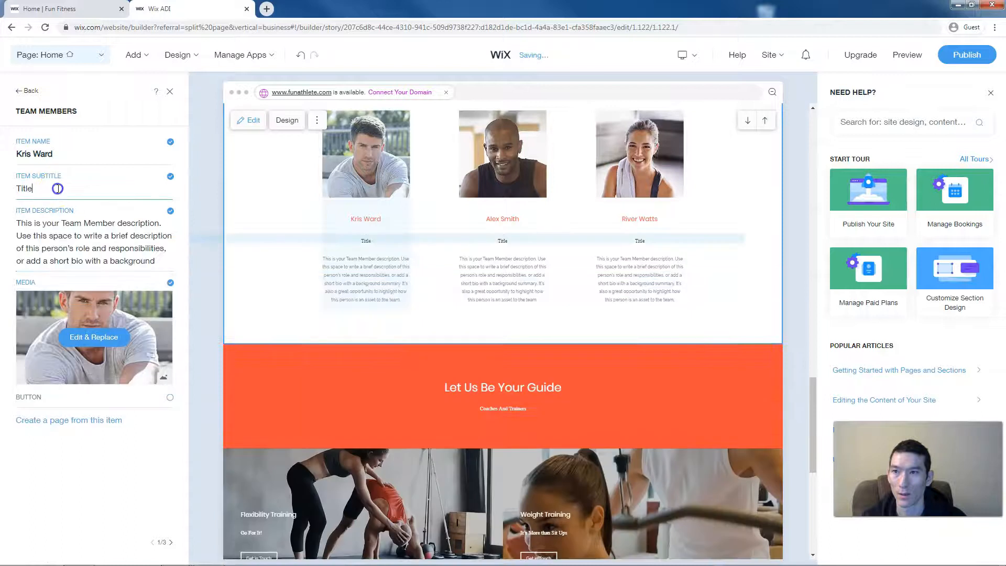
type("Trainer")
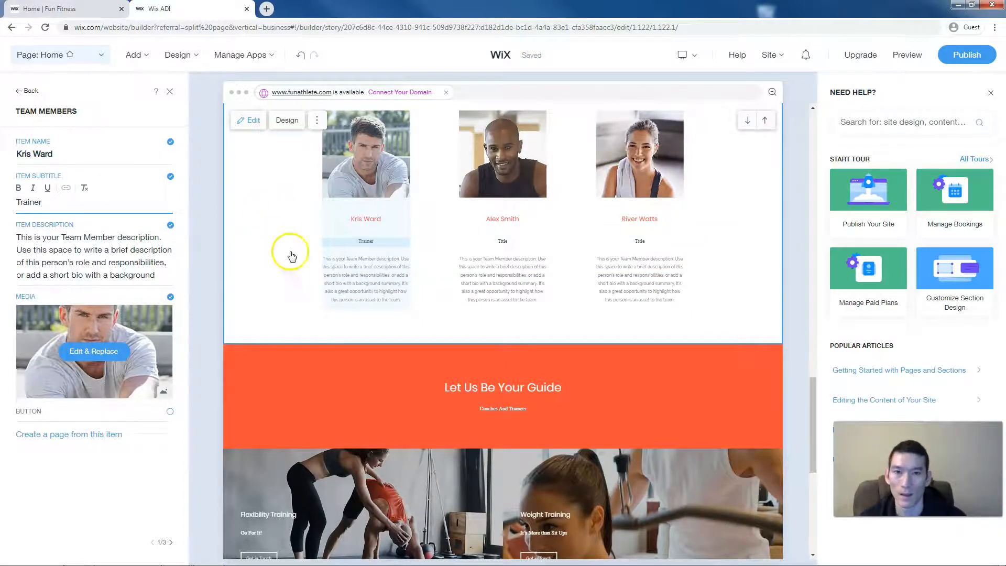
scroll(332, 269, "up", 5)
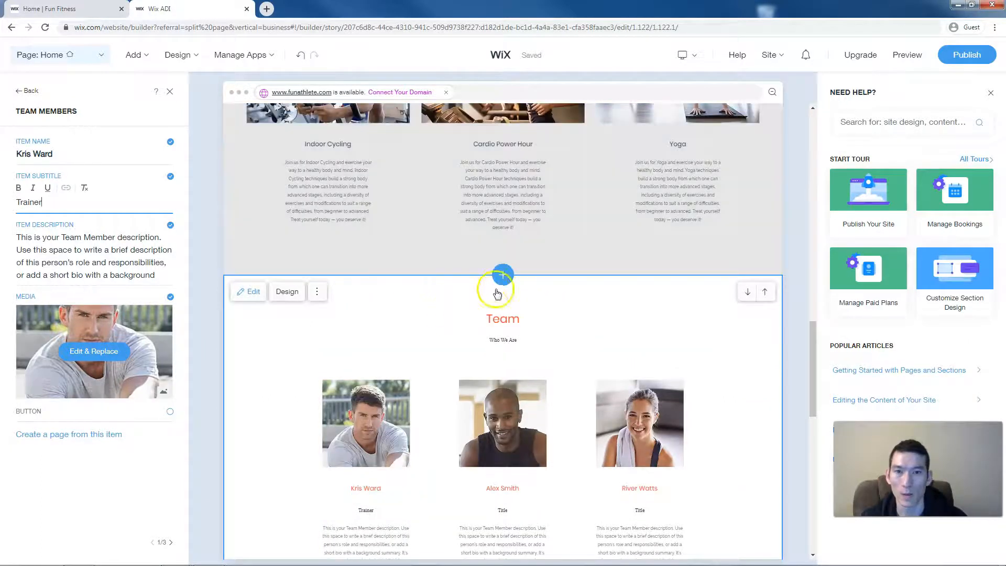
- Add the dark jump-rope Image section directly above the Team section
left_click(502, 276)
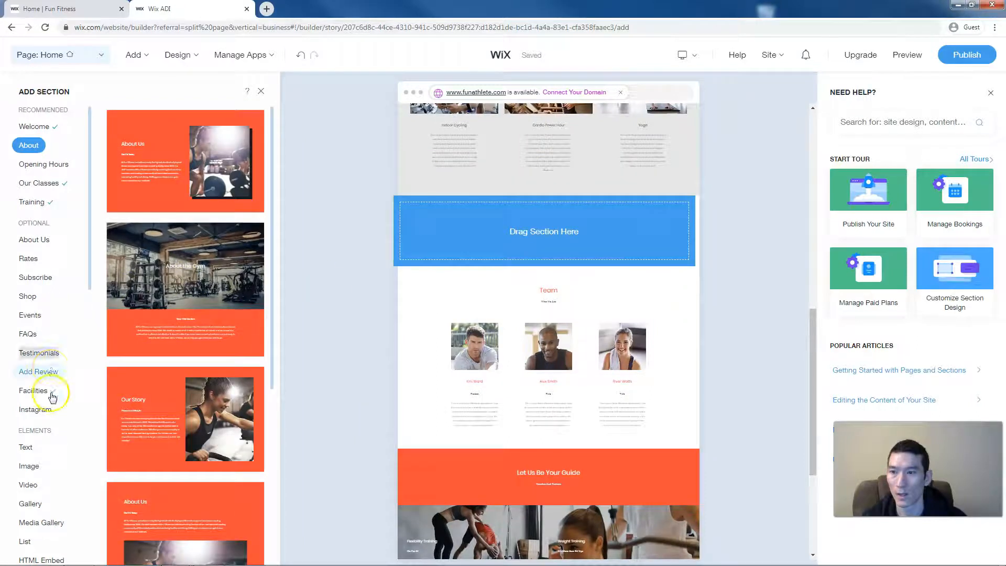
left_click(33, 467)
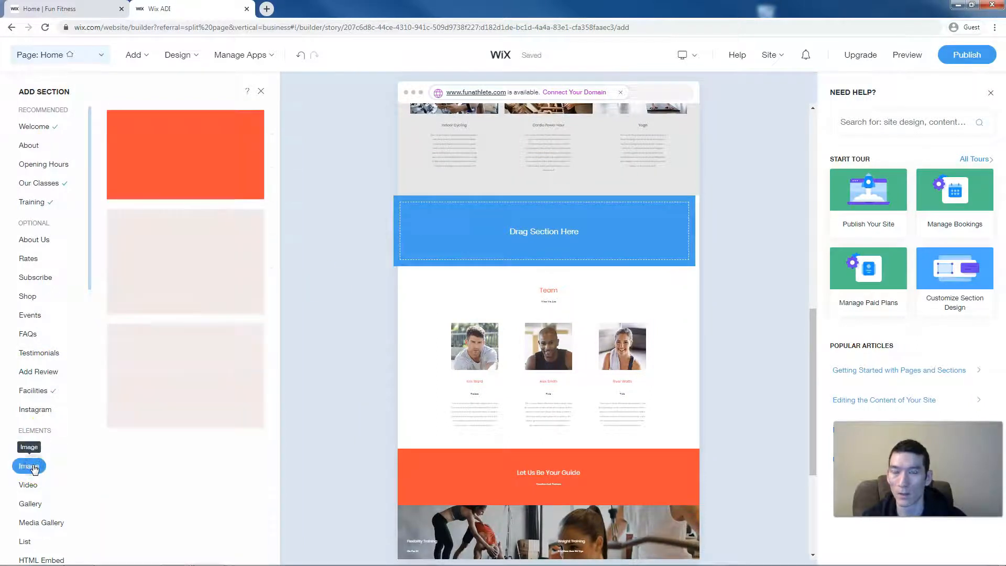
scroll(182, 436, "down", 3)
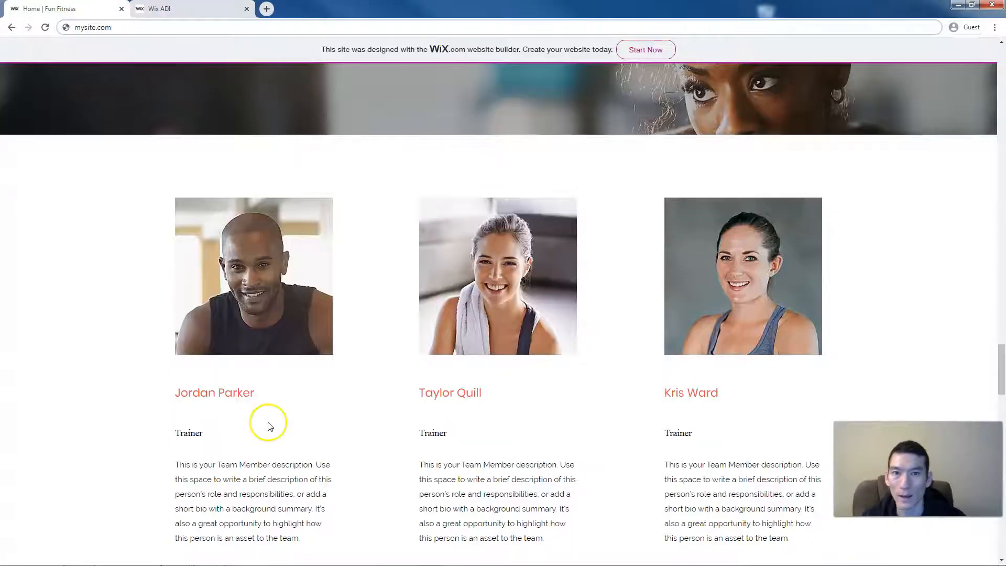
scroll(269, 425, "up", 4)
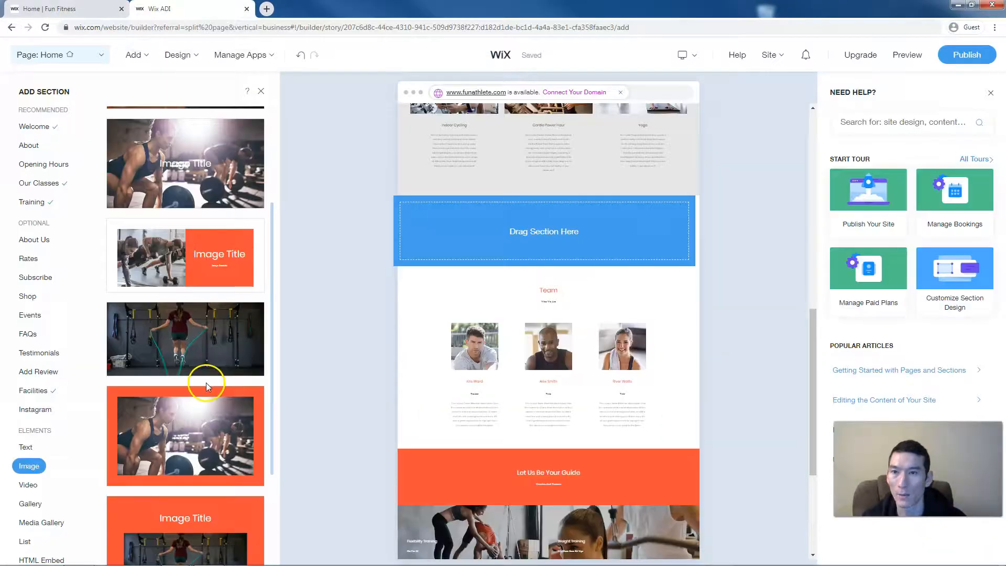
scroll(249, 357, "down", 5)
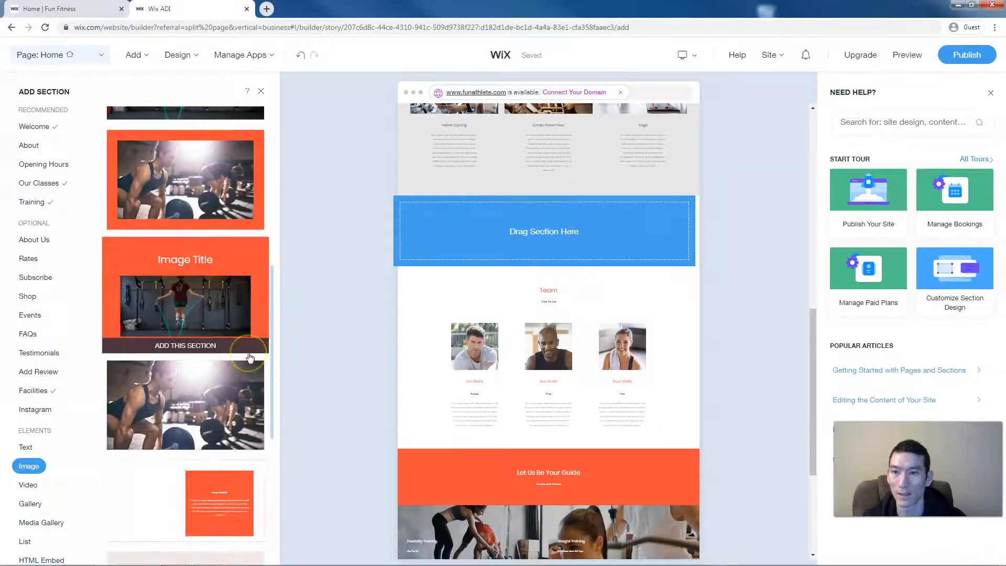
scroll(249, 357, "down", 3)
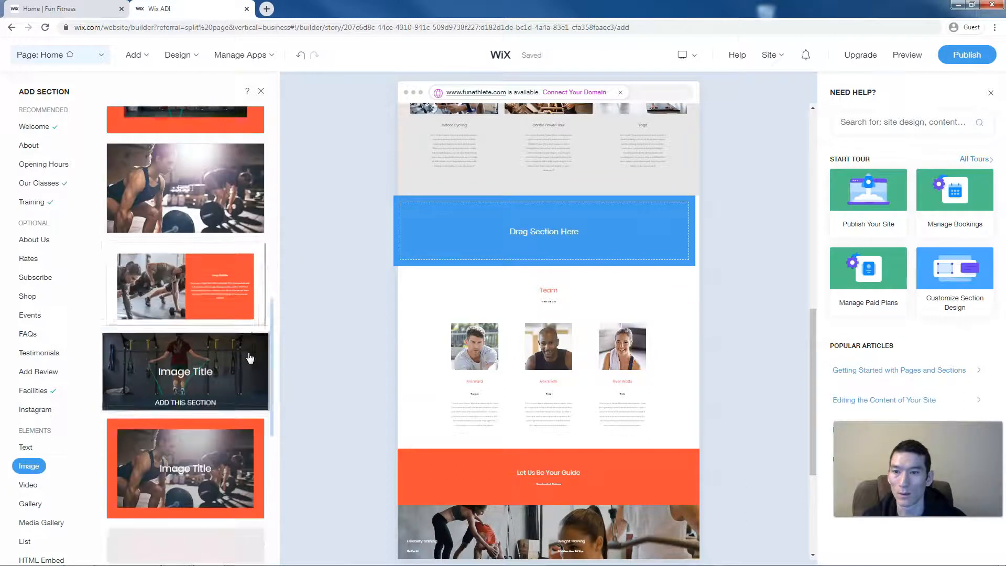
left_click(192, 357)
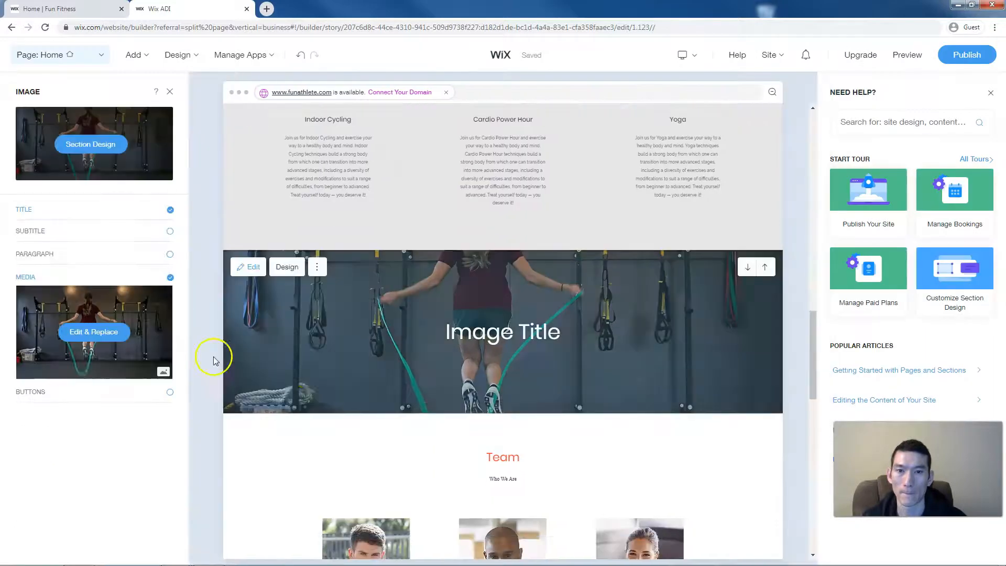
- Title the jump-rope section 'Trainers' and add the subtitle 'Get to Know Us'
left_click(489, 337)
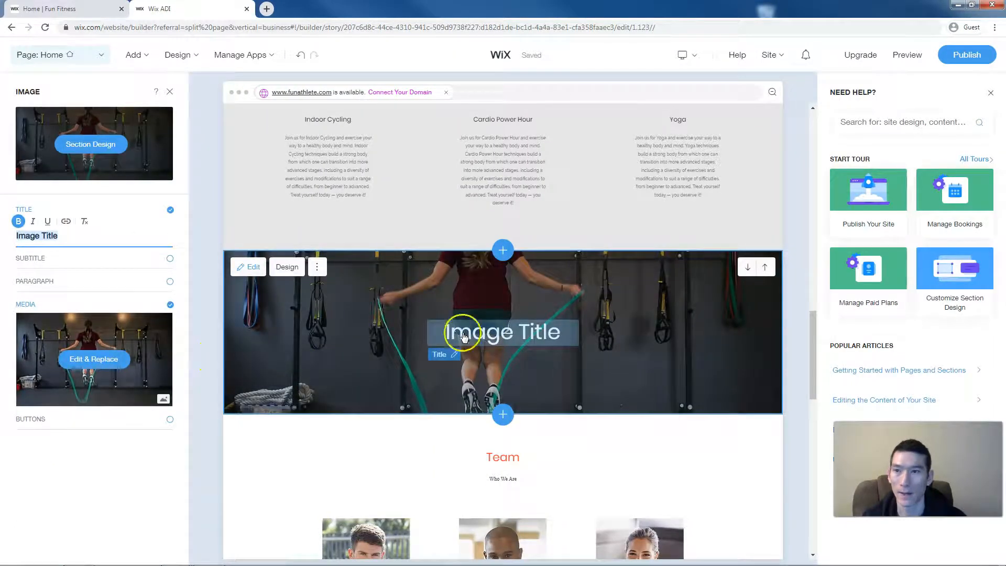
type("Trainers")
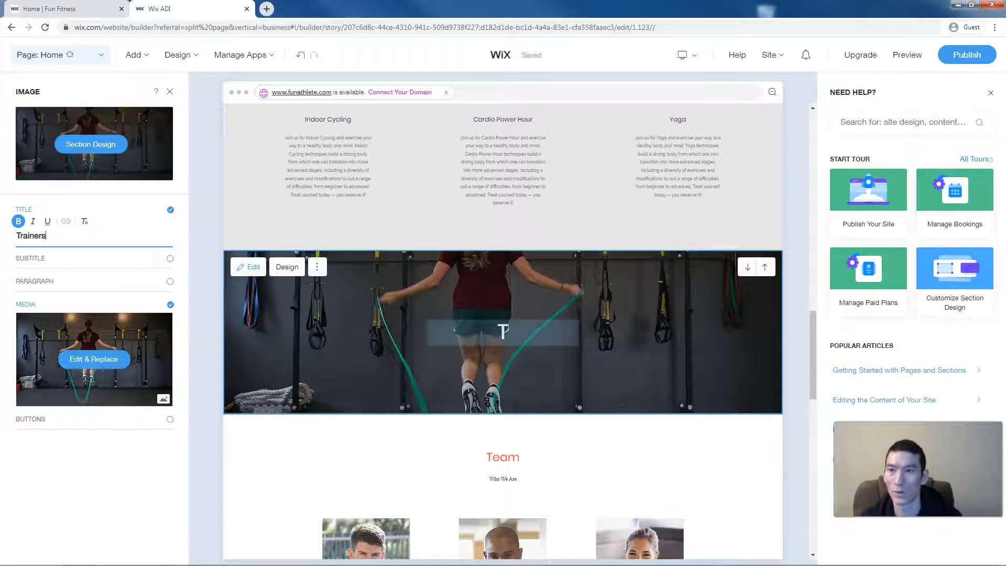
left_click(170, 259)
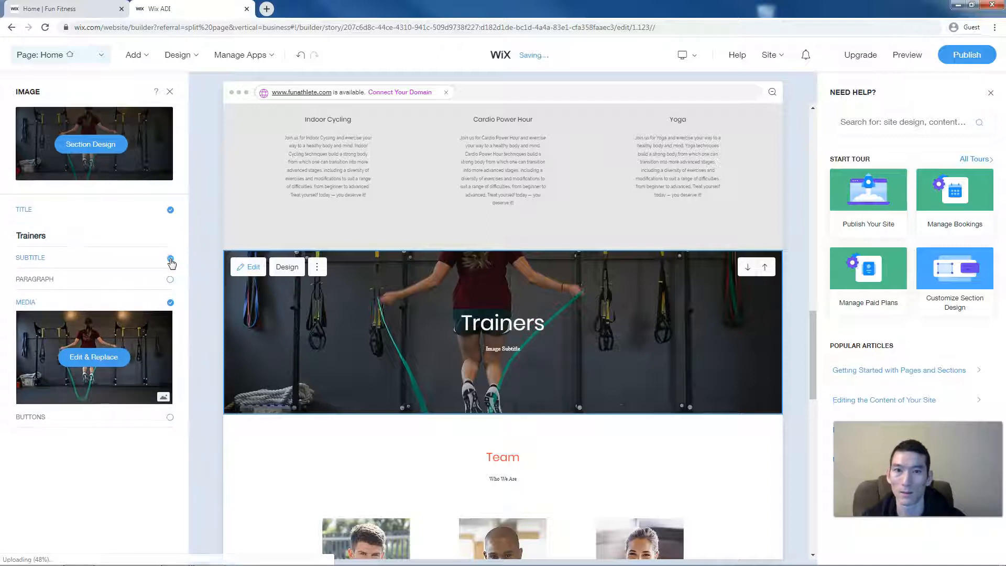
left_click(68, 8)
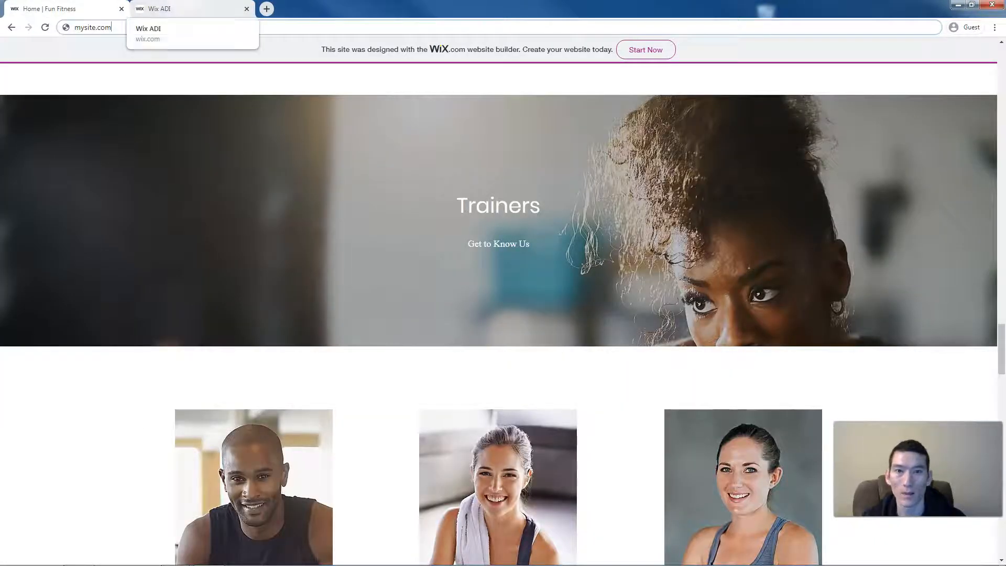
left_click(157, 9)
left_click(31, 256)
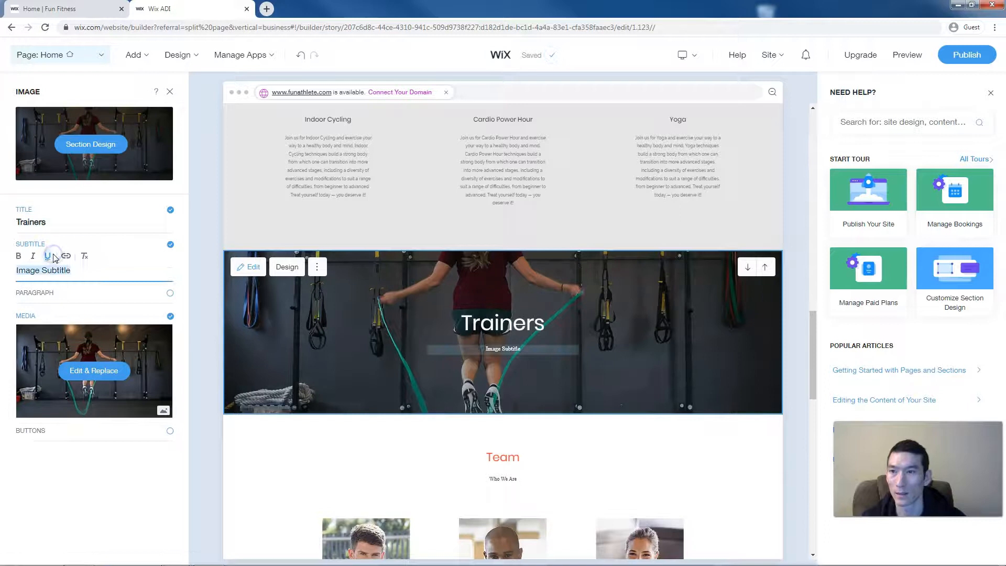
left_click(84, 271)
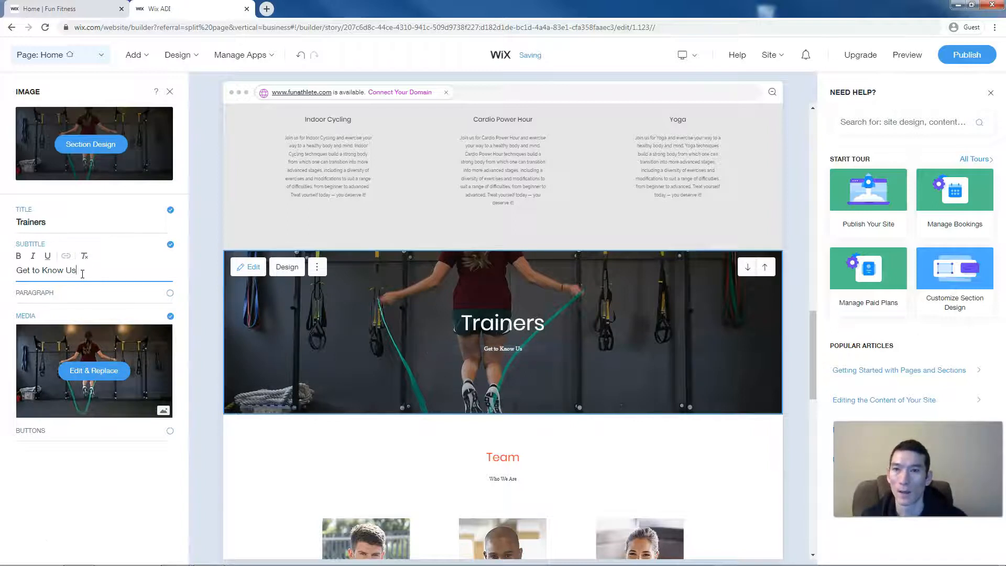
left_click(96, 372)
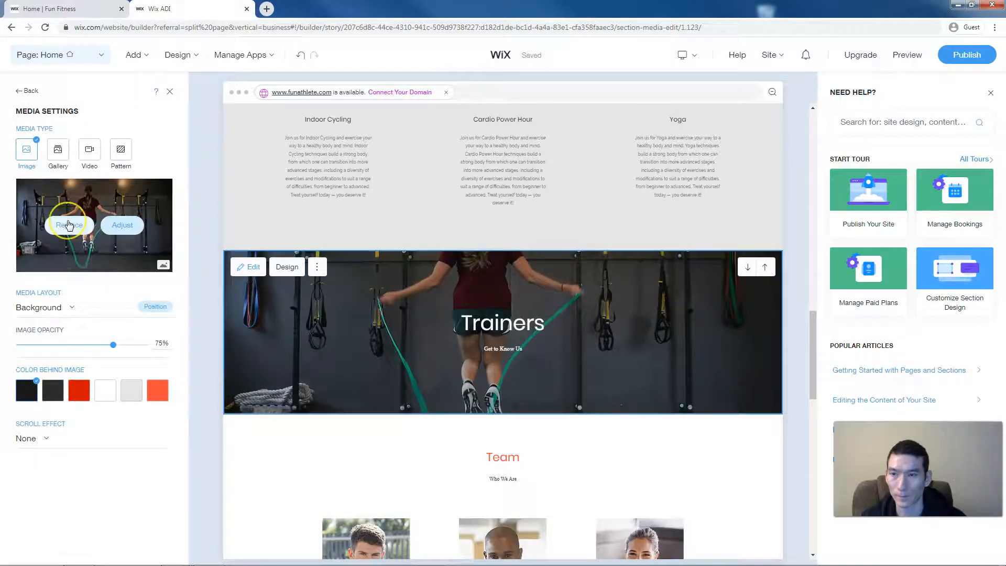
- Swap the Trainers section's jump-rope background for the Boxing Session photo
left_click(68, 224)
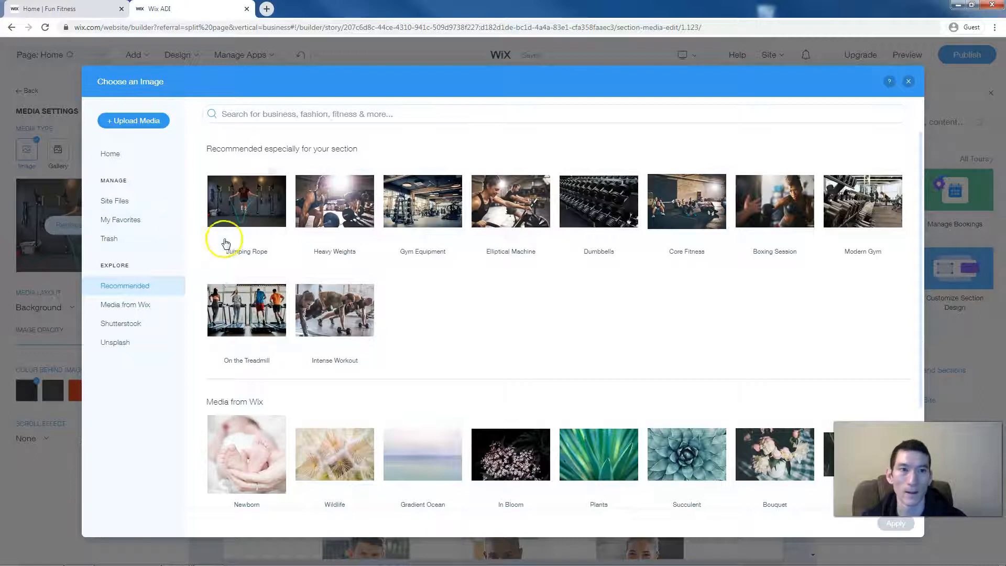
left_click(773, 203)
left_click(895, 523)
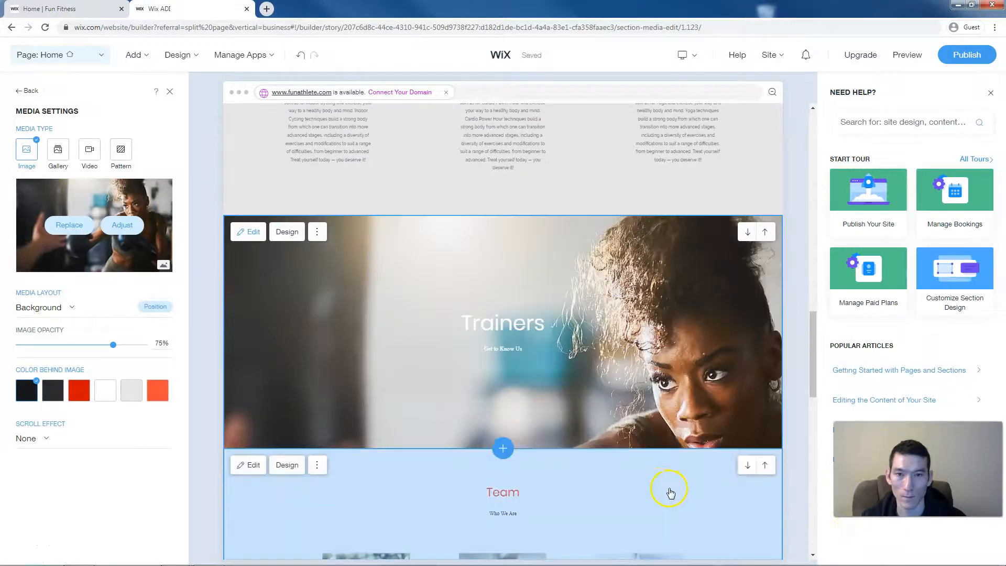
scroll(606, 467, "down", 2)
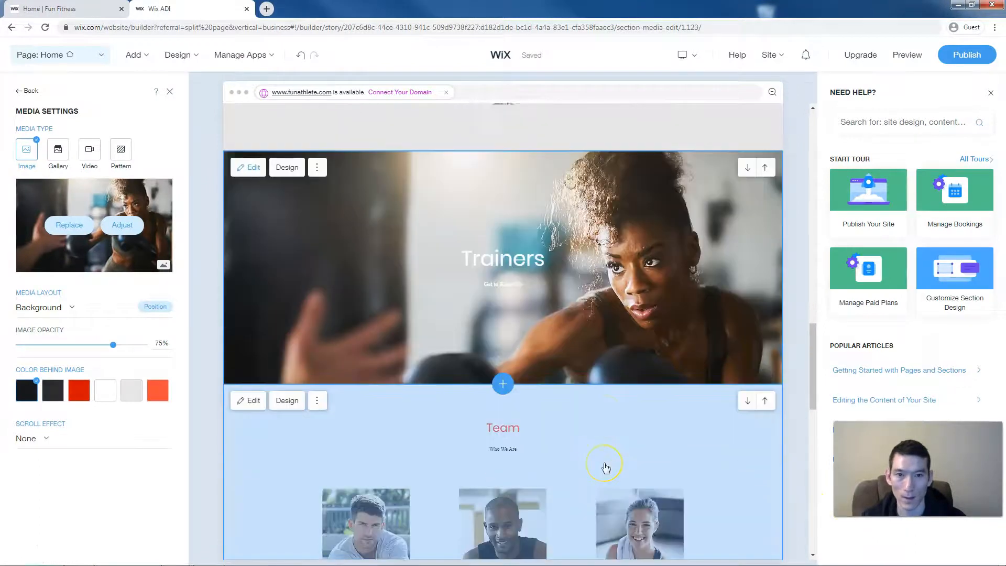
scroll(606, 468, "down", 2)
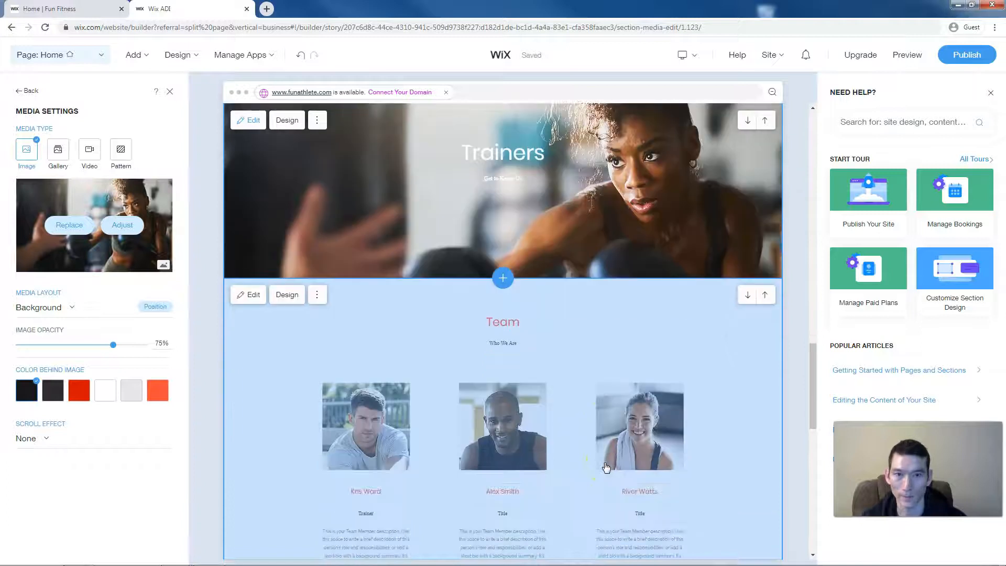
scroll(606, 468, "down", 3)
scroll(606, 467, "down", 5)
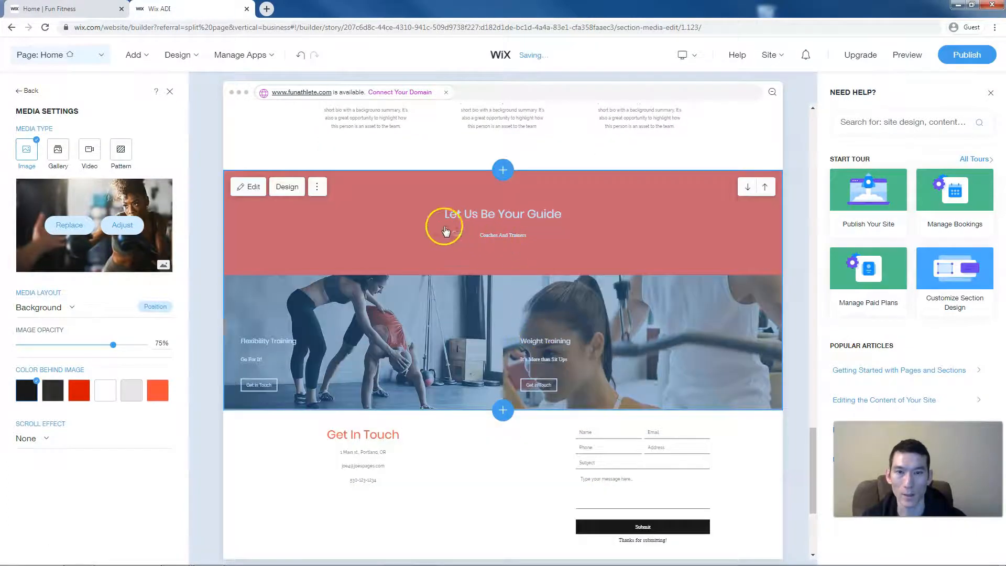
- Delete the Let Us Be Your Guide section from the homepage and confirm
left_click(317, 188)
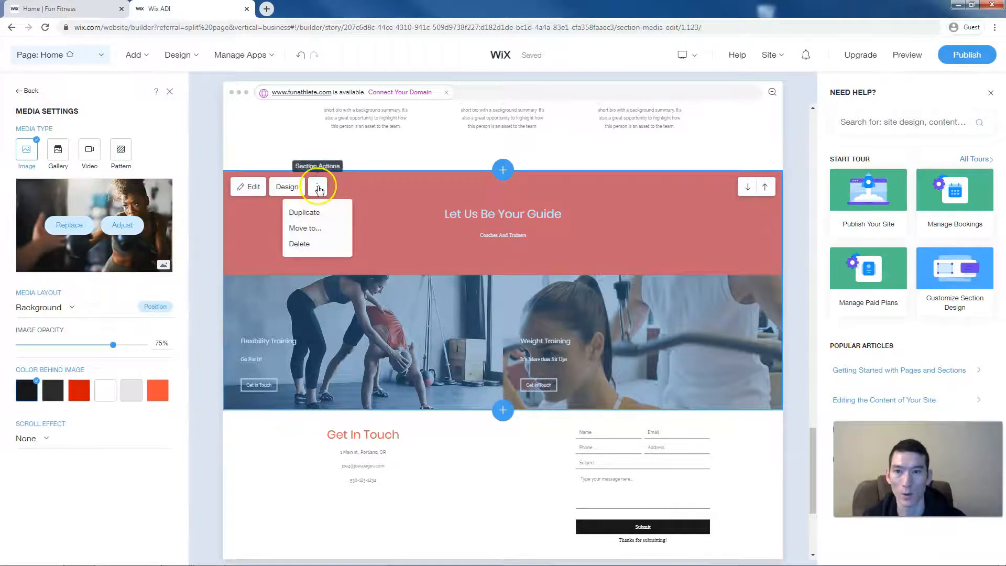
left_click(309, 244)
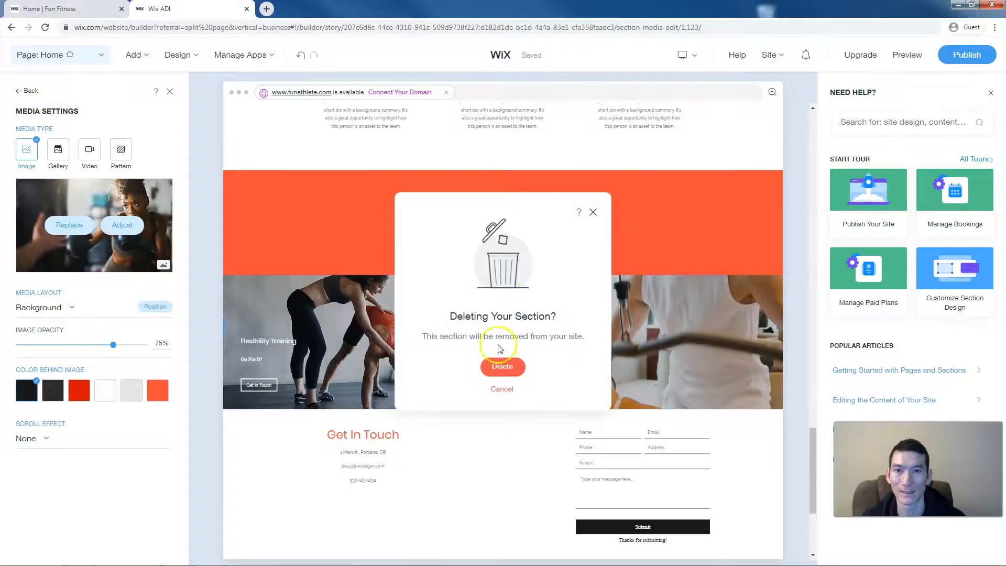
left_click(499, 369)
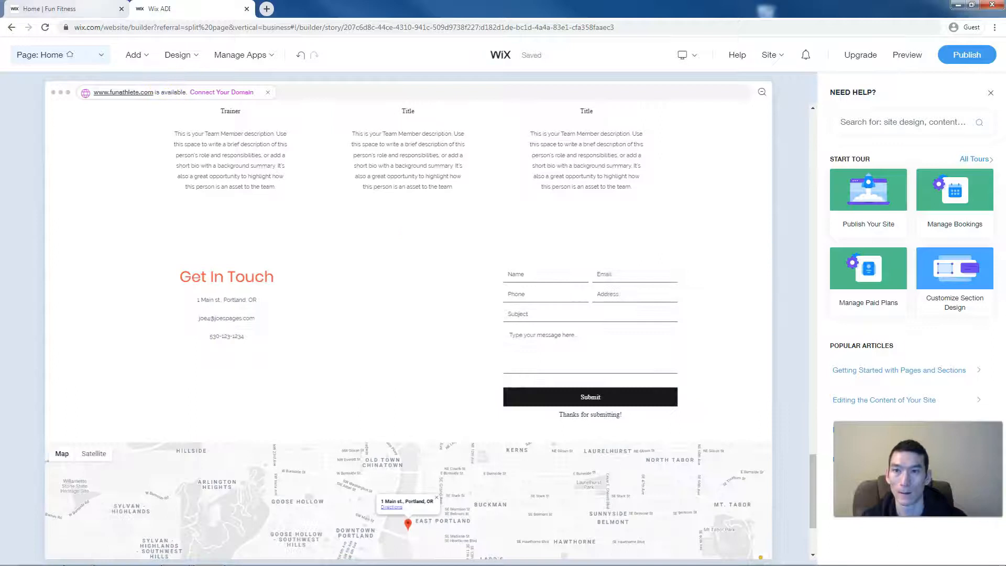
left_click(99, 9)
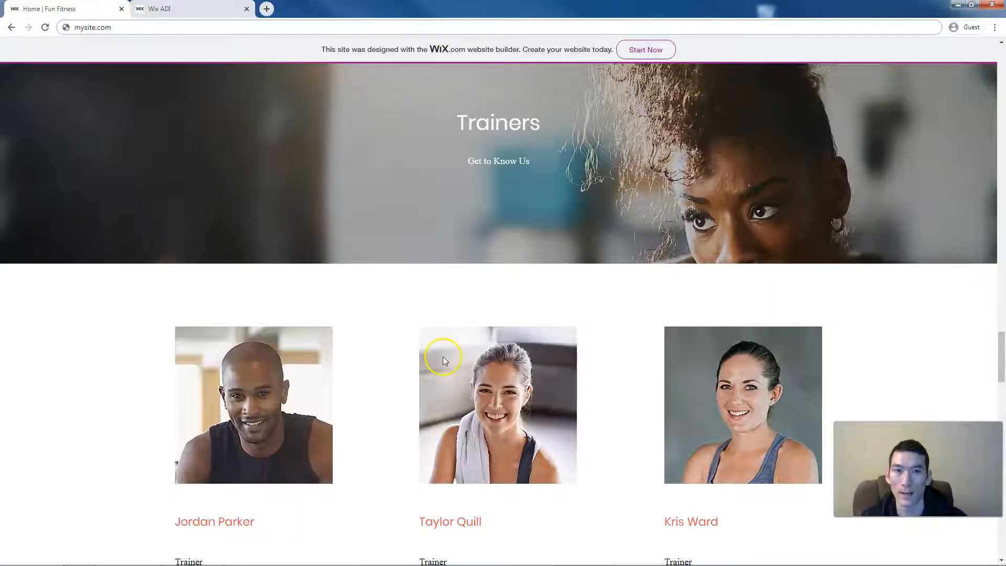
scroll(442, 356, "down", 2)
scroll(442, 360, "down", 12)
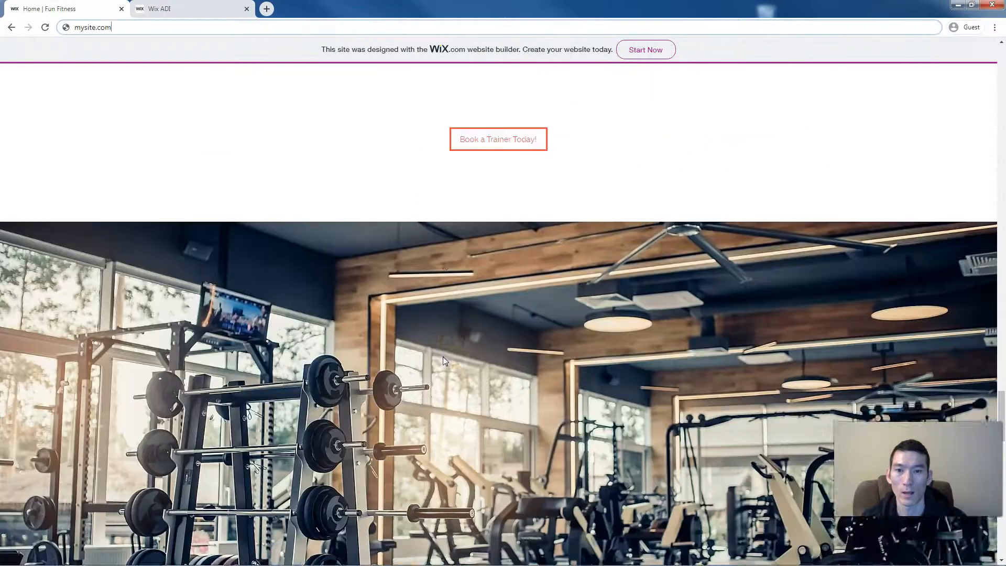
scroll(443, 358, "down", 5)
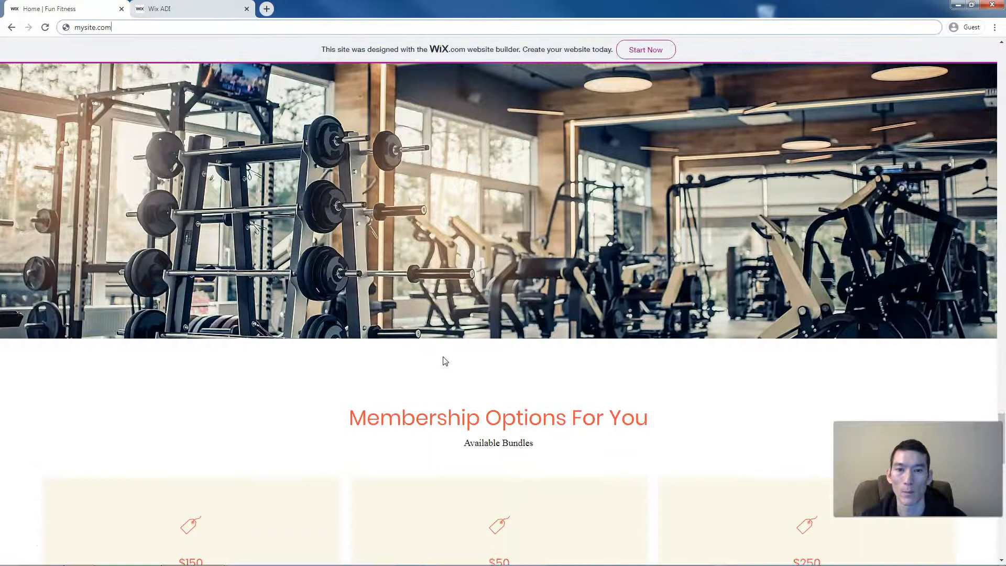
scroll(444, 361, "down", 4)
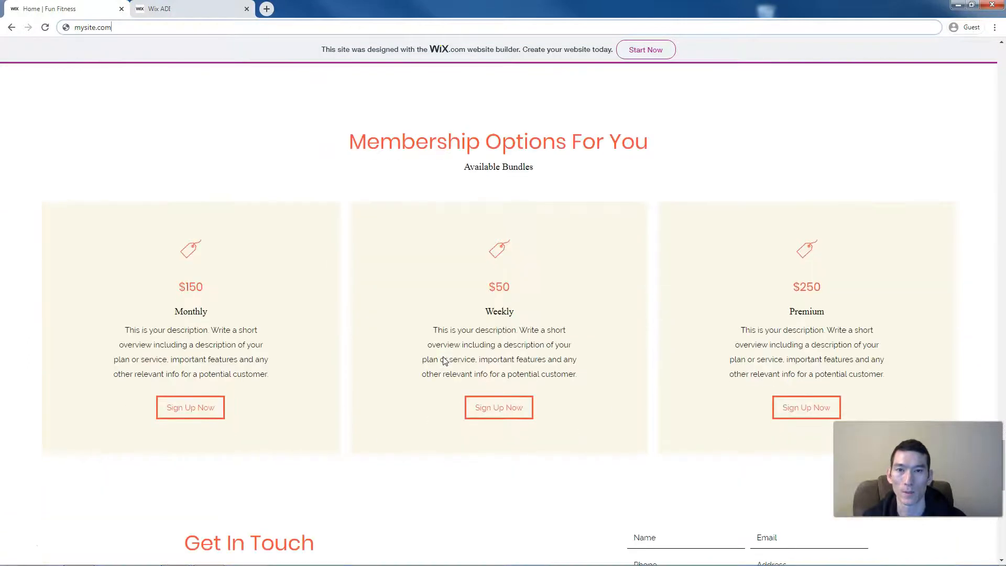
scroll(443, 358, "up", 1)
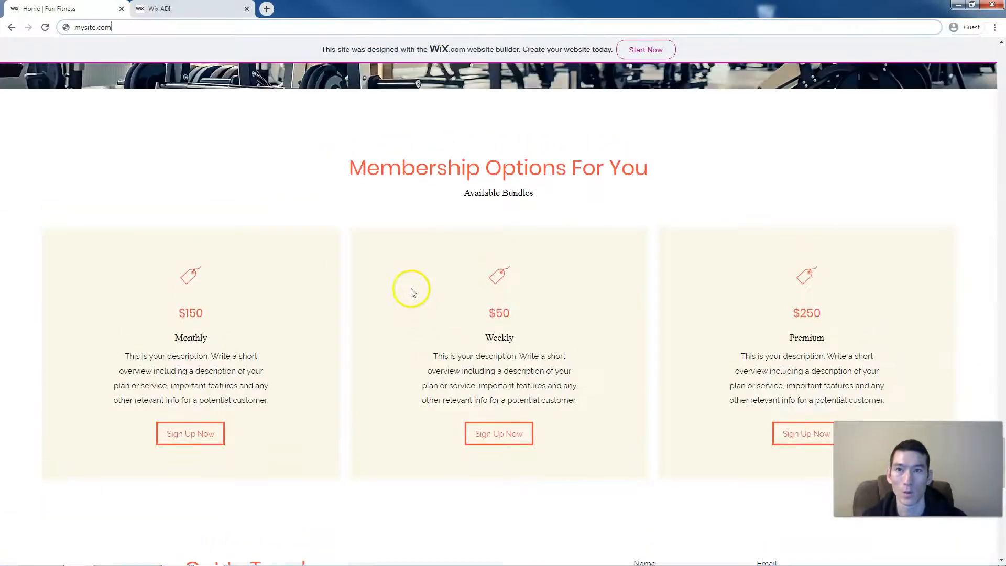
key("ctrl+Tab")
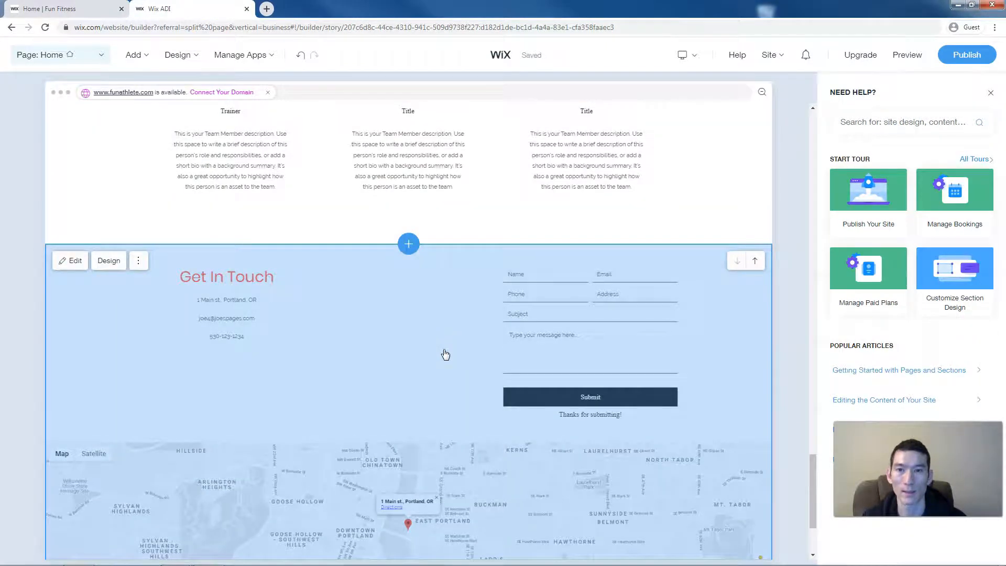
- Add the first Rates layout, Membership Options For You ($150, $50, $250), below Team
scroll(444, 352, "up", 7)
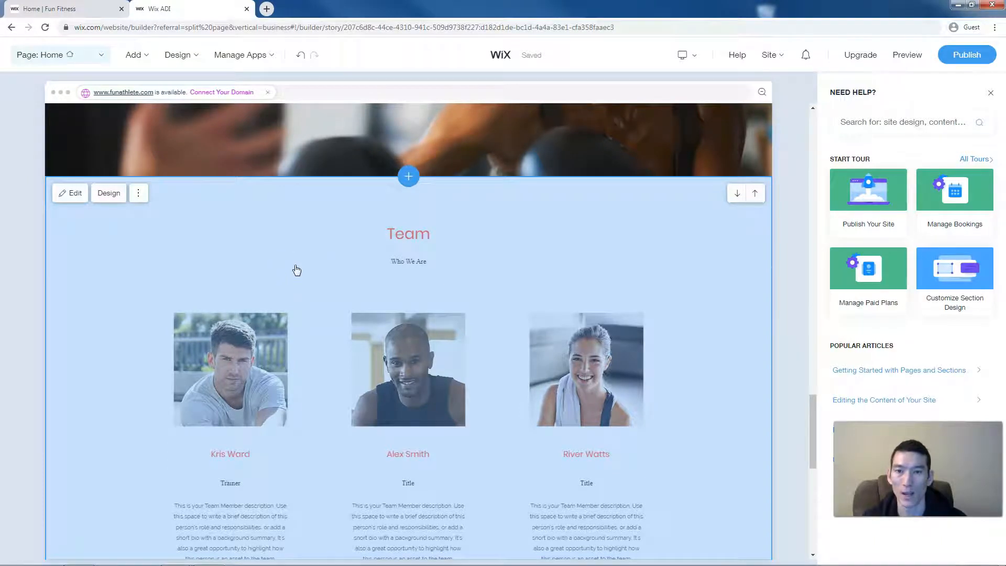
scroll(297, 270, "down", 4)
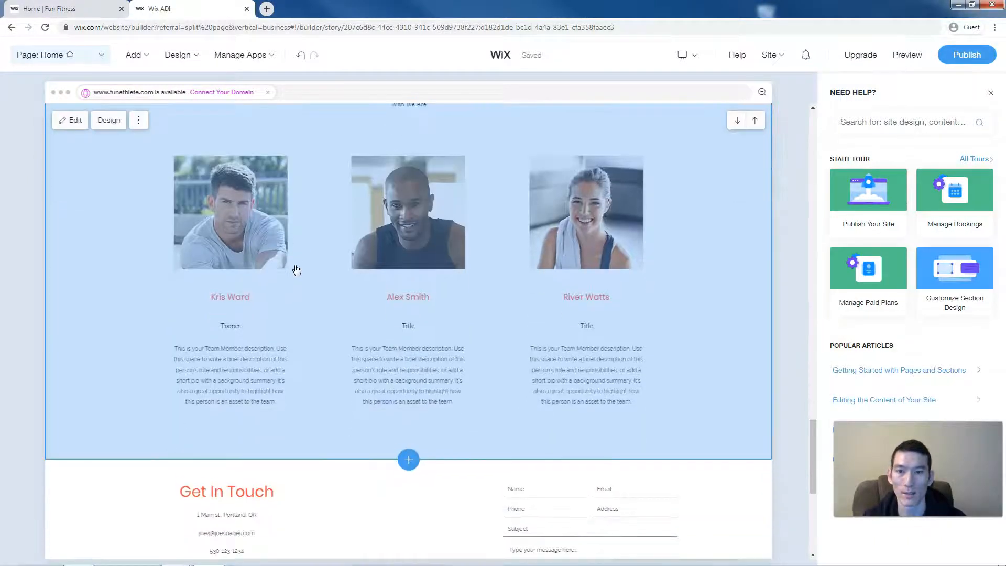
scroll(297, 269, "down", 7)
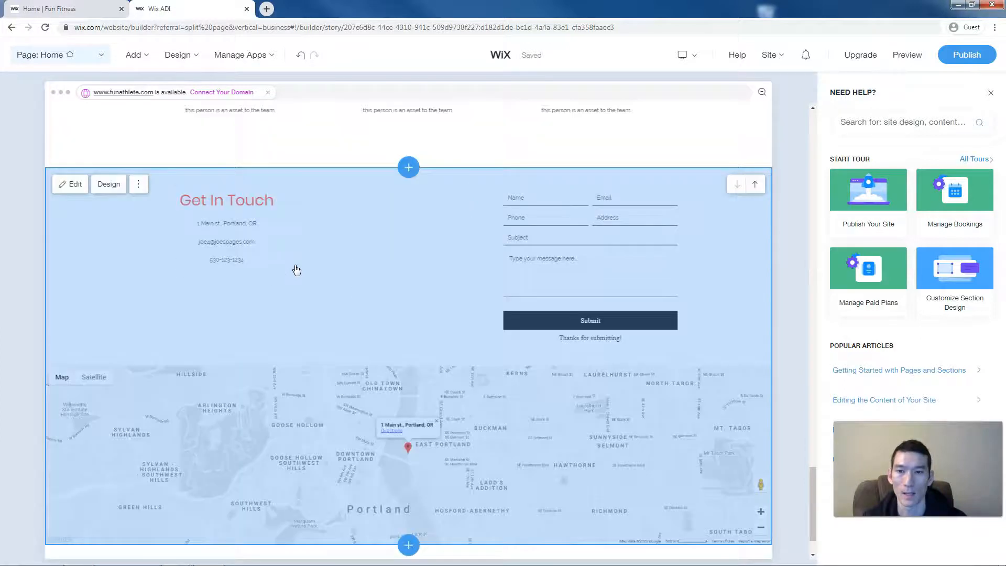
scroll(296, 270, "up", 5)
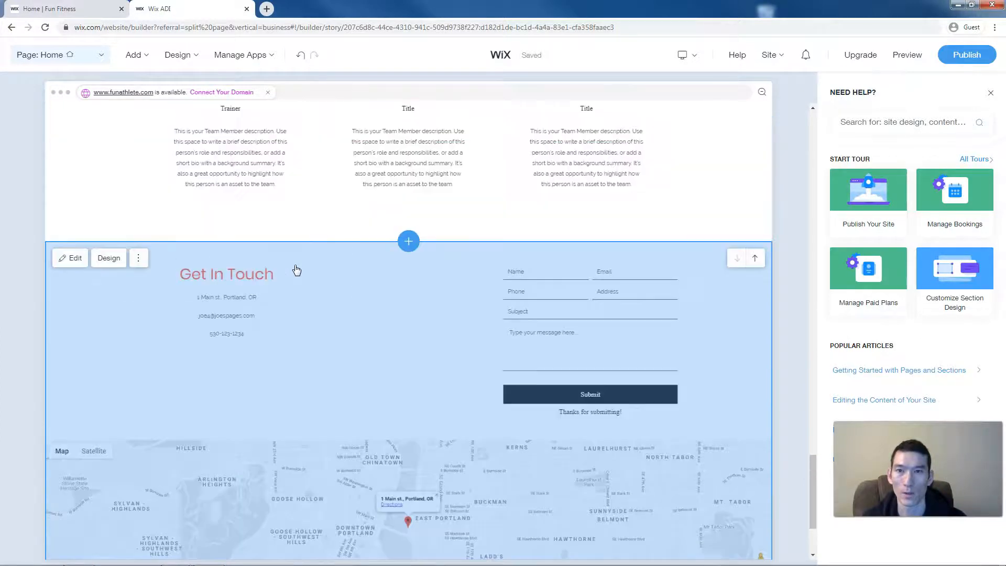
scroll(296, 270, "up", 3)
scroll(400, 398, "down", 2)
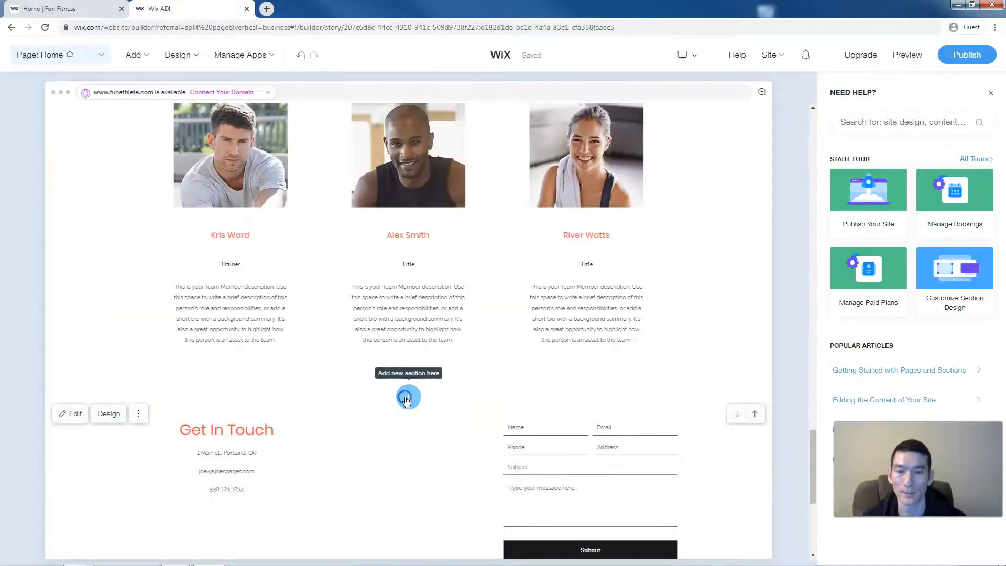
left_click(407, 398)
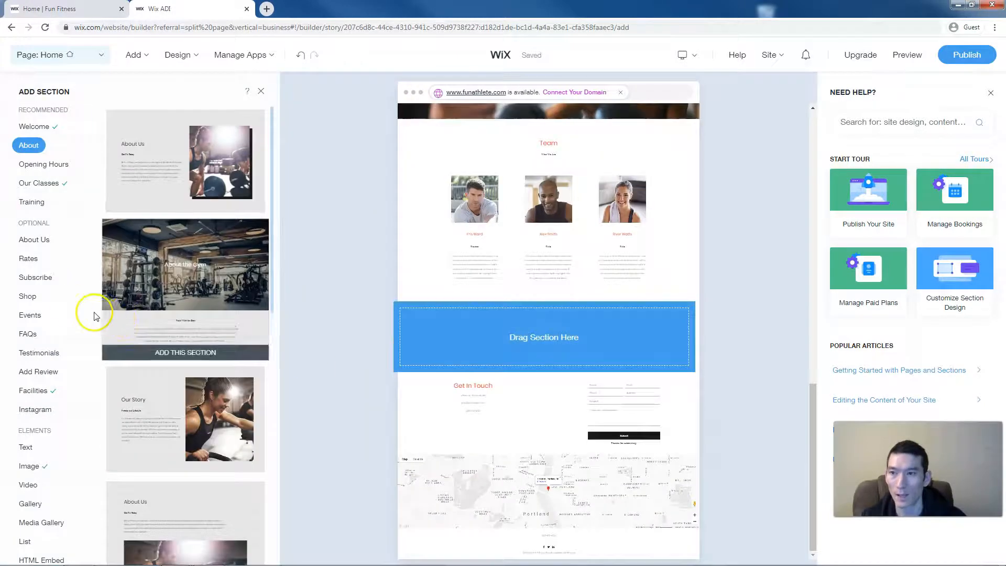
left_click(29, 259)
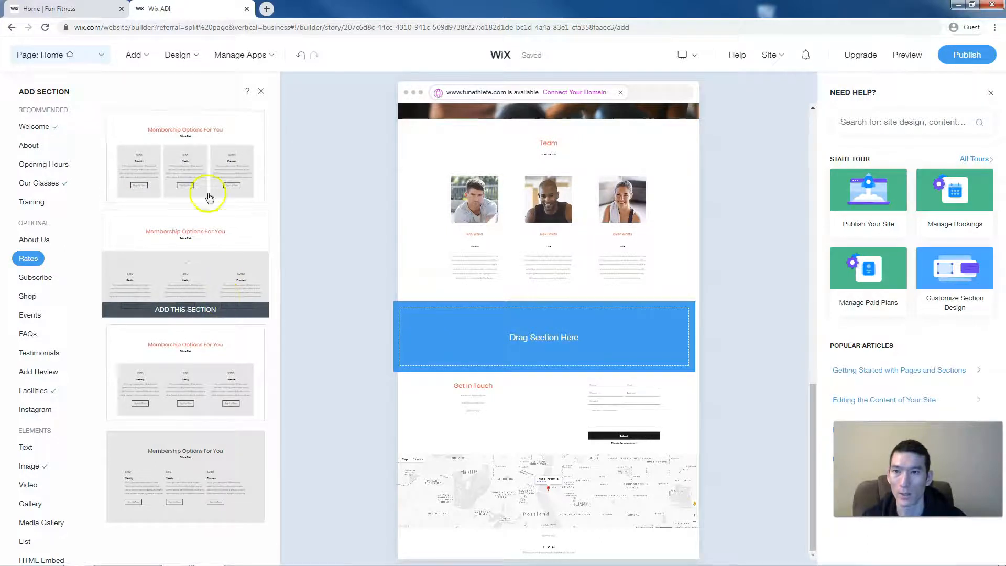
left_click(202, 158)
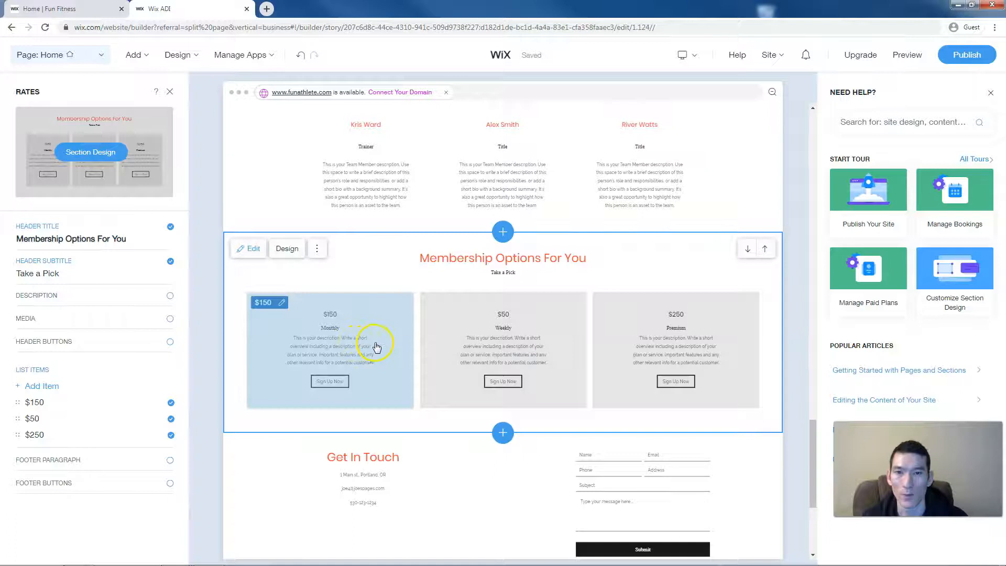
- Open the $150 Monthly plan's name and description fields for editing
left_click(331, 320)
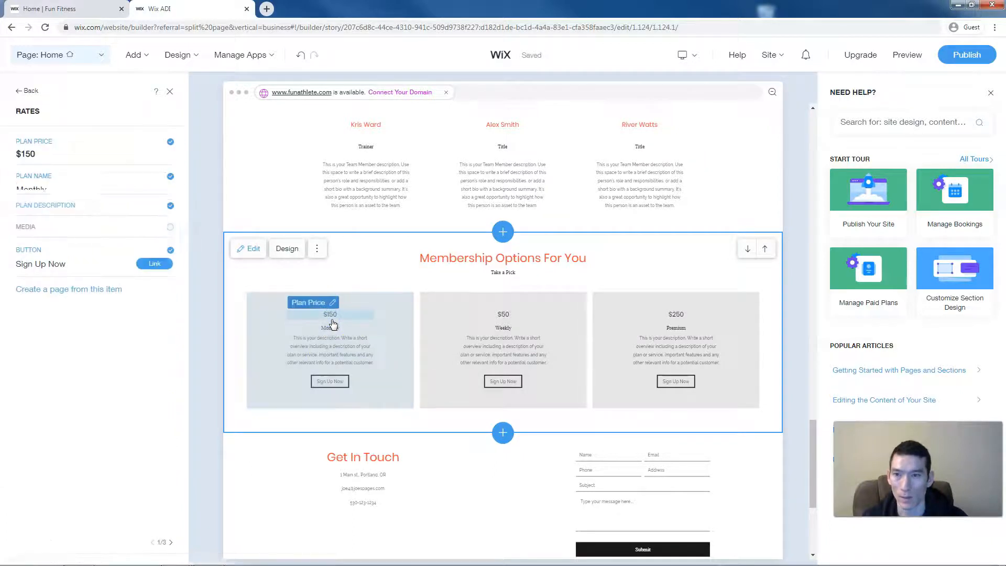
left_click(55, 188)
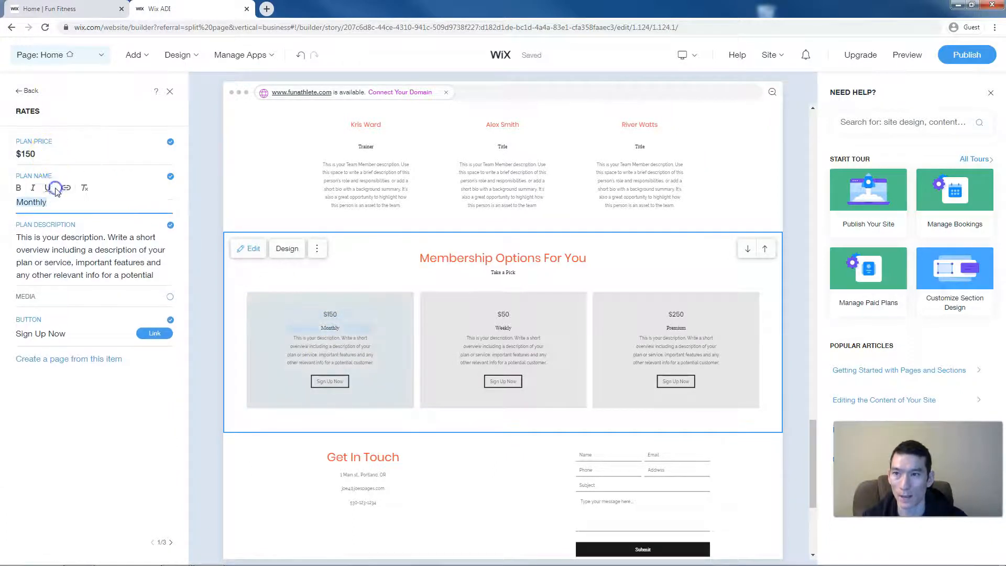
left_click(92, 261)
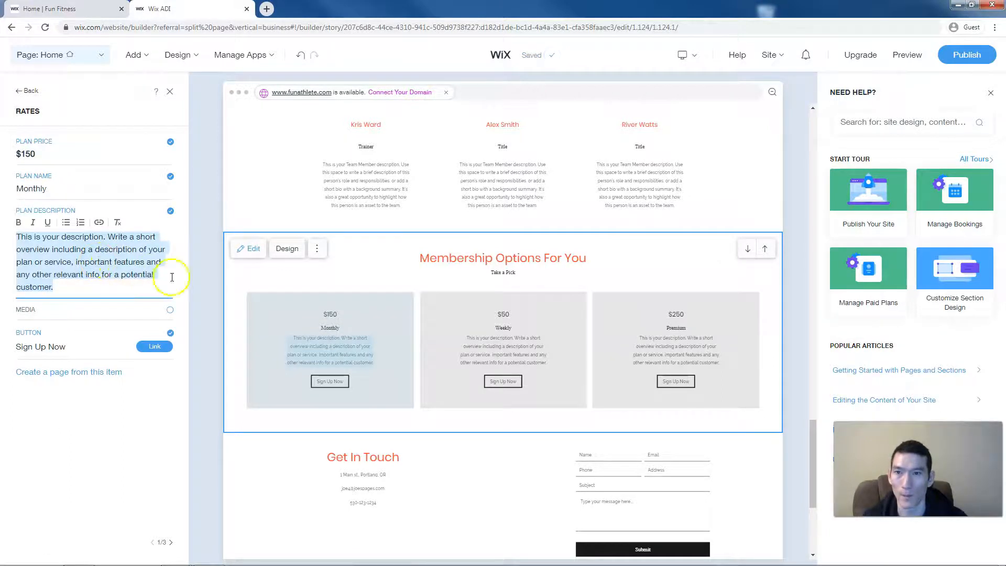
- Compare against the live Fun Fitness site, then go back to the editor
left_click(50, 8)
scroll(372, 287, "up", 4)
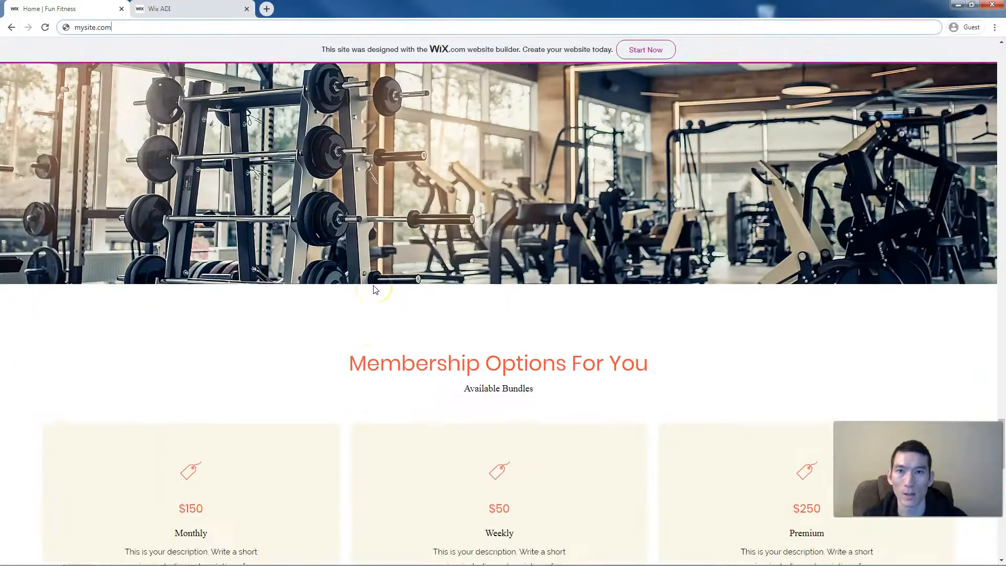
scroll(375, 289, "up", 2)
left_click(206, 9)
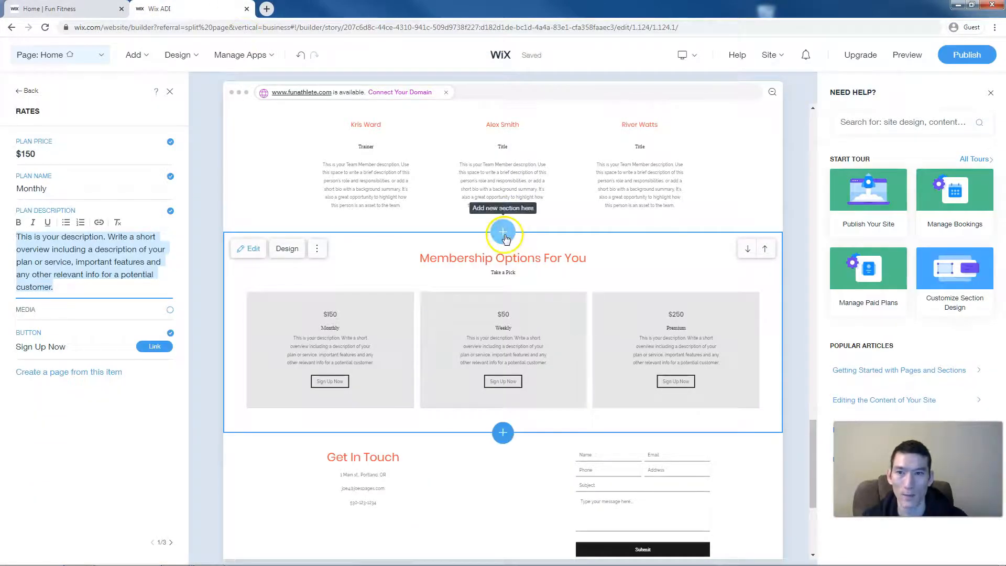
- Add the jumping-rope Image Title image section above Membership Options
left_click(503, 233)
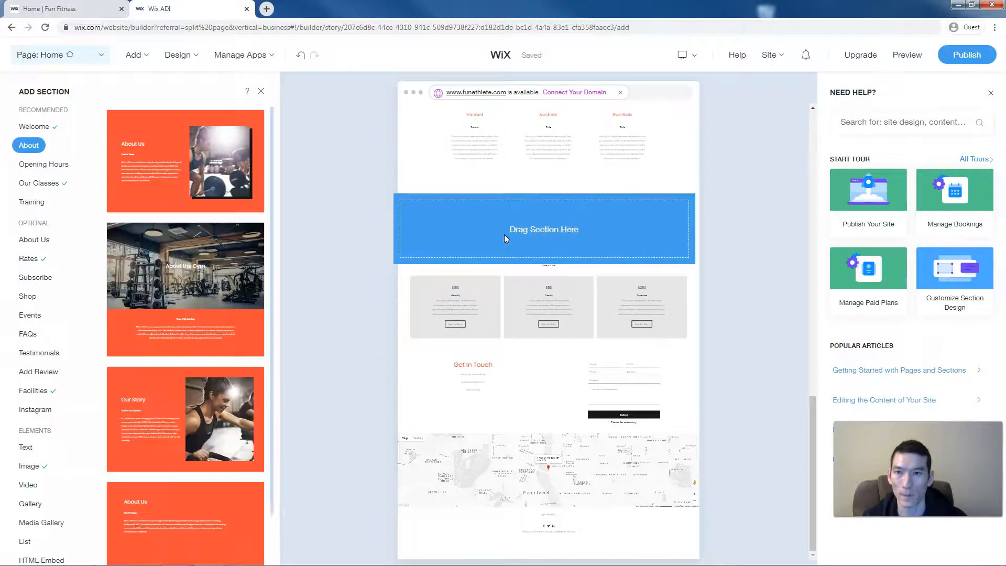
left_click(37, 470)
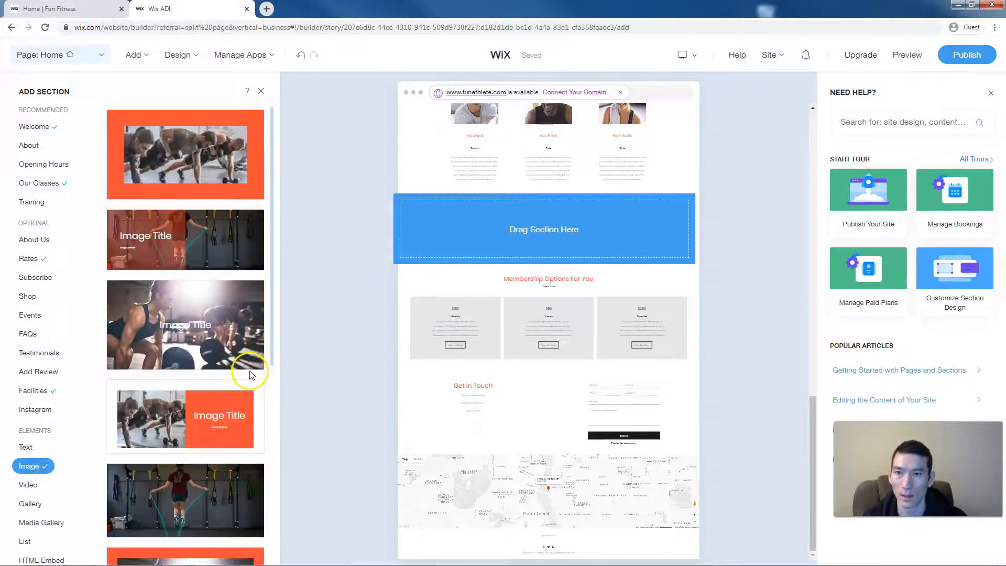
scroll(249, 375, "down", 2)
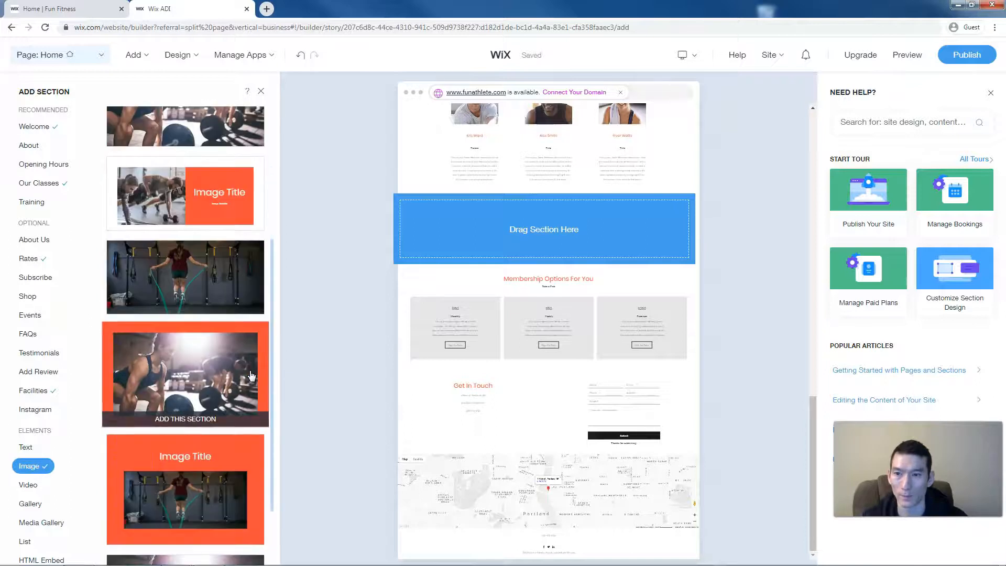
scroll(251, 375, "down", 2)
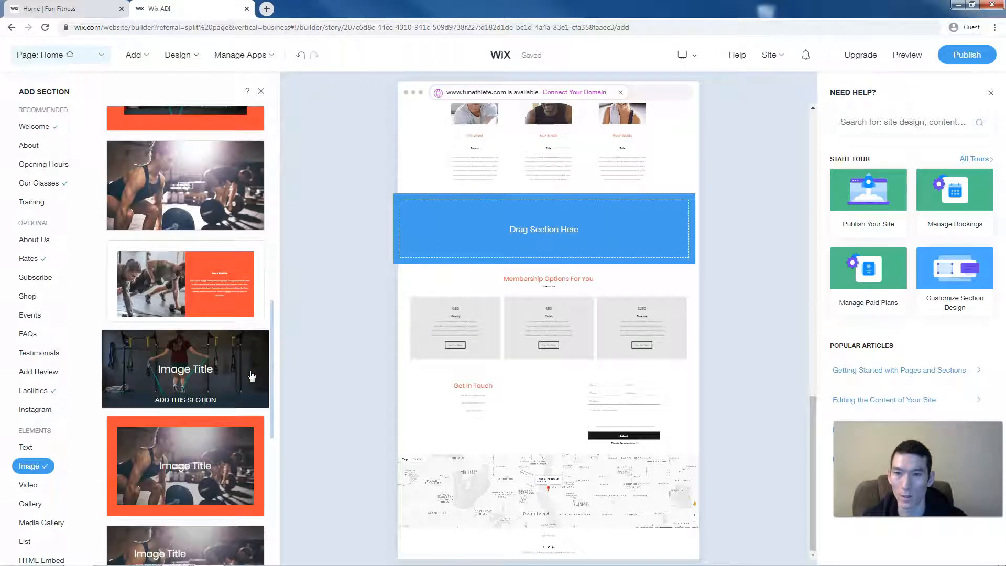
left_click(198, 369)
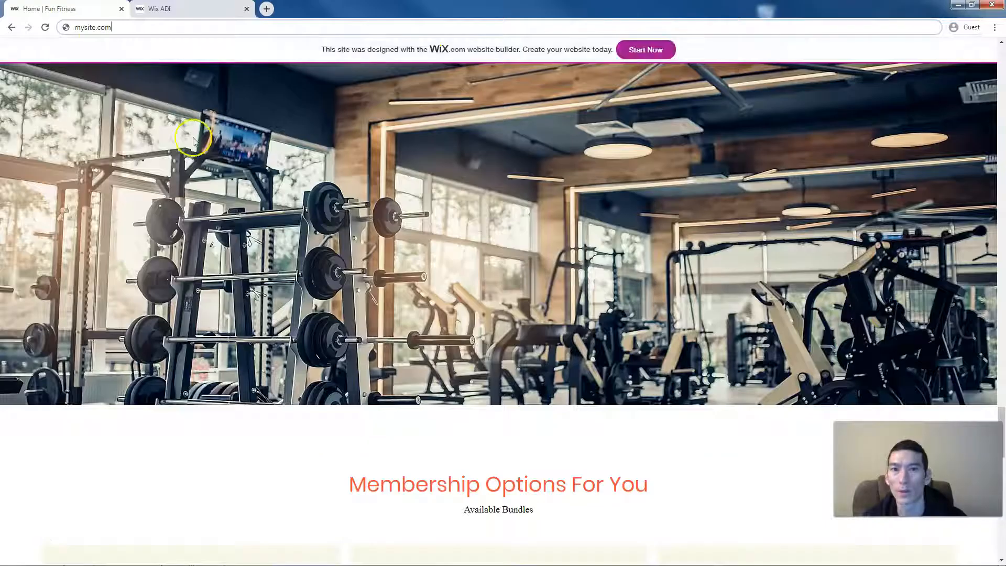
- Compare with the live Fun Fitness site, then go back to the editor
left_click(267, 301)
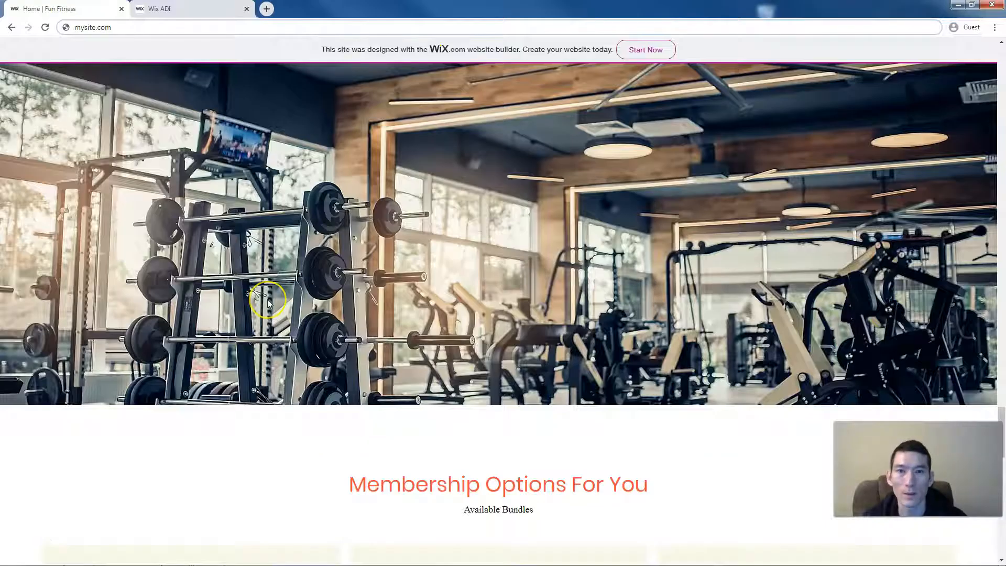
scroll(268, 303, "up", 4)
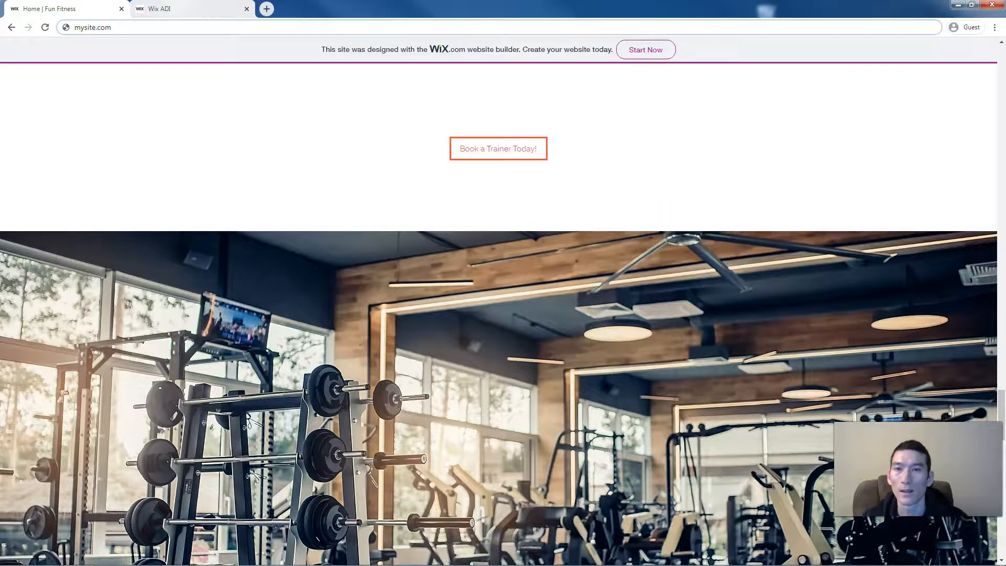
left_click(173, 9)
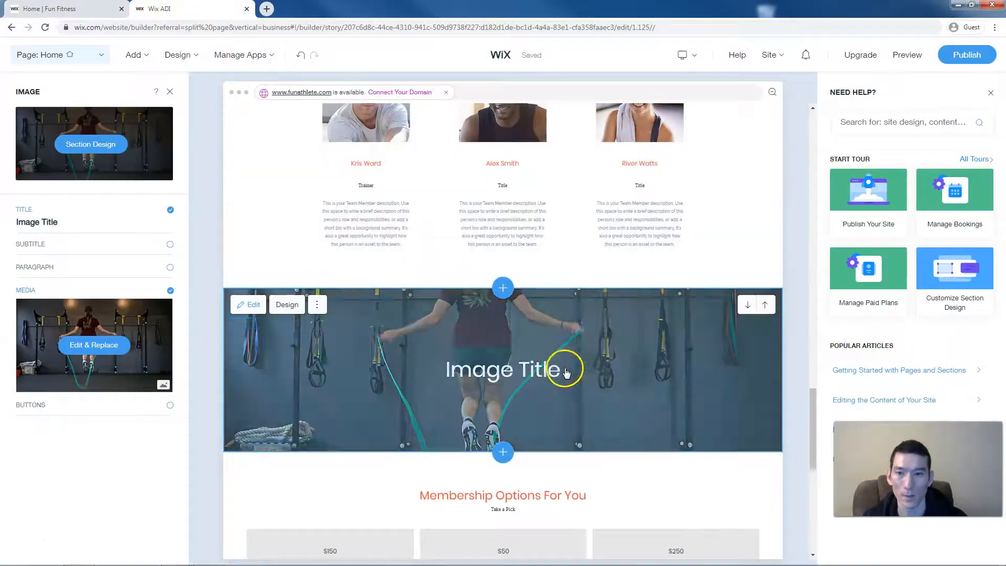
- Remove the Image Title heading and replace the strip's photo with Gym Equipment
left_click(39, 221)
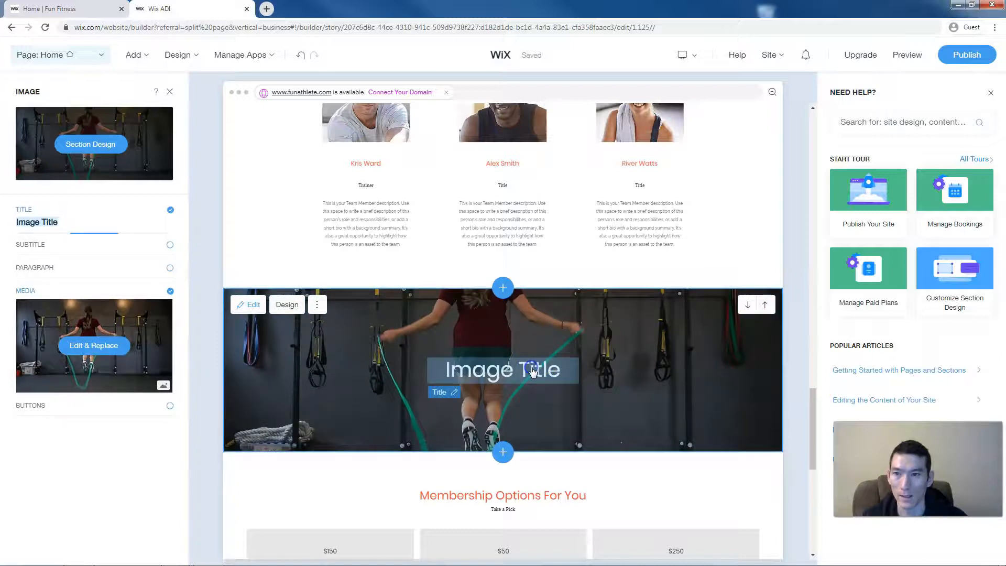
left_click(170, 210)
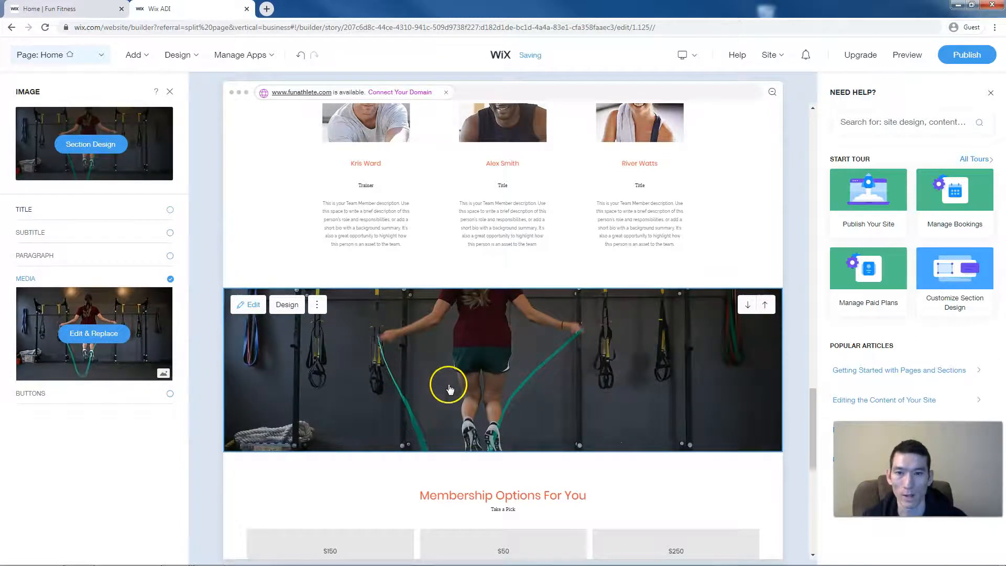
left_click(95, 335)
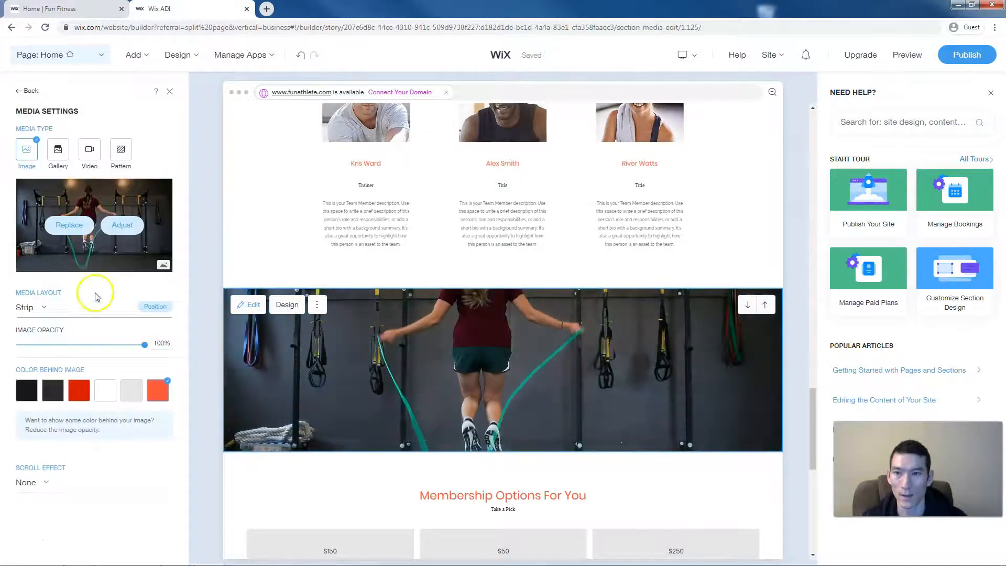
left_click(69, 225)
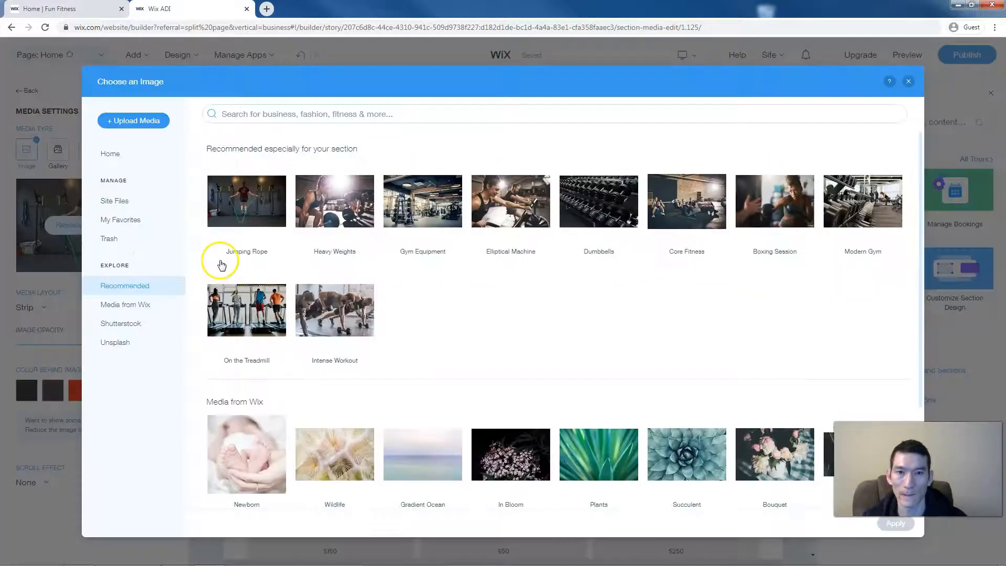
left_click(416, 208)
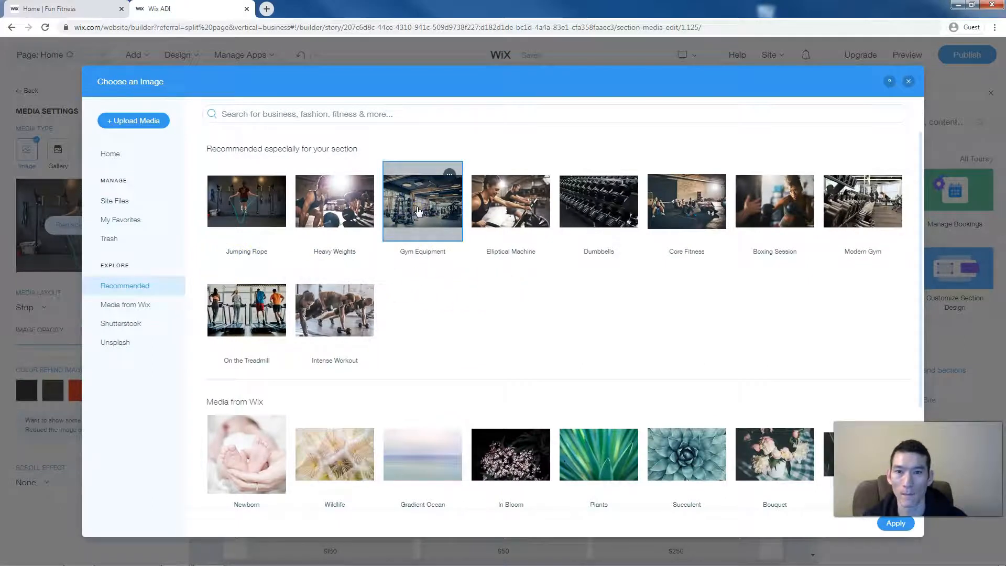
left_click(899, 526)
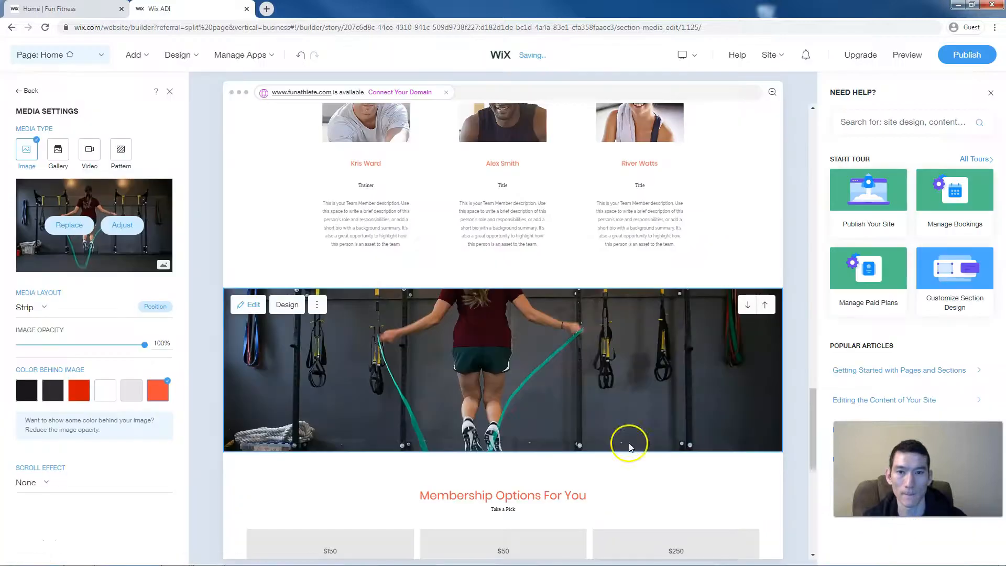
mouse_move(177, 55)
left_click(172, 104)
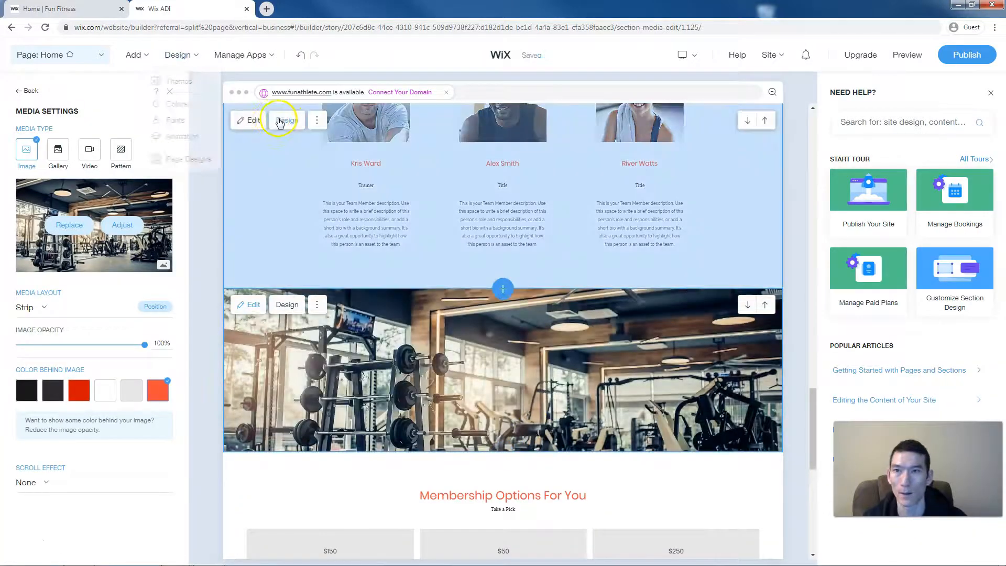
left_click(251, 189)
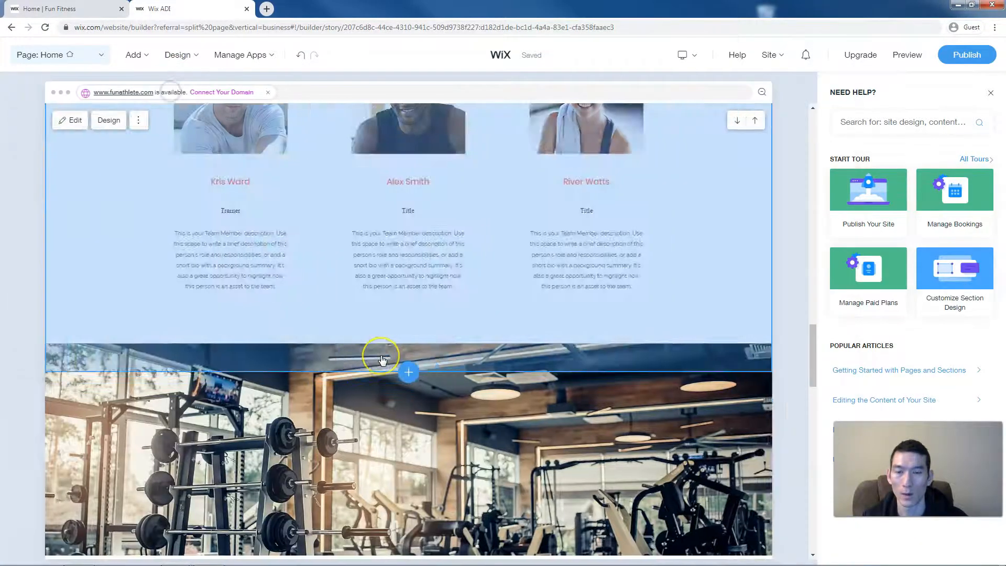
- Scroll through the homepage to review the Membership Options $150, $50 and $250 cards
scroll(382, 360, "down", 12)
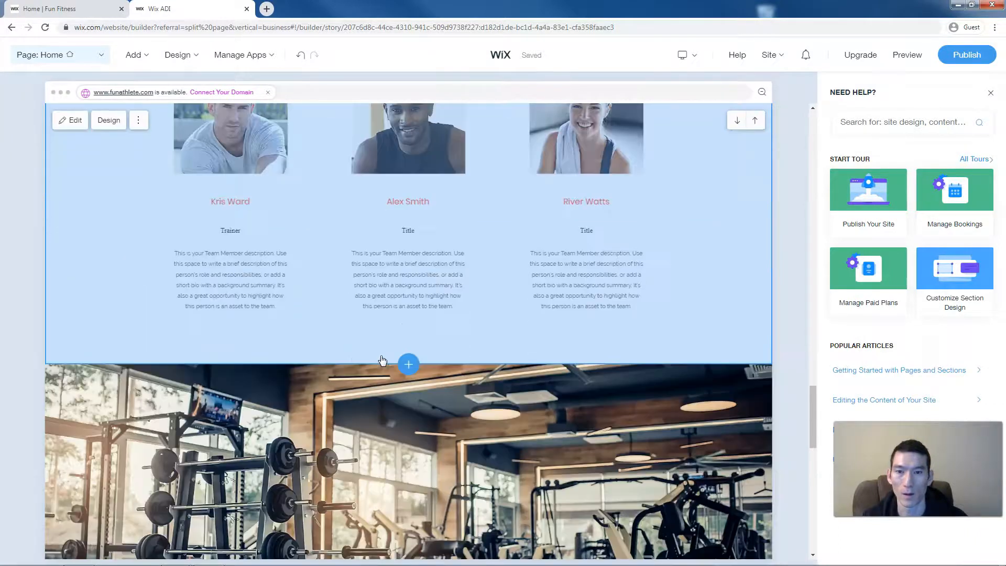
scroll(382, 360, "down", 4)
scroll(381, 360, "up", 3)
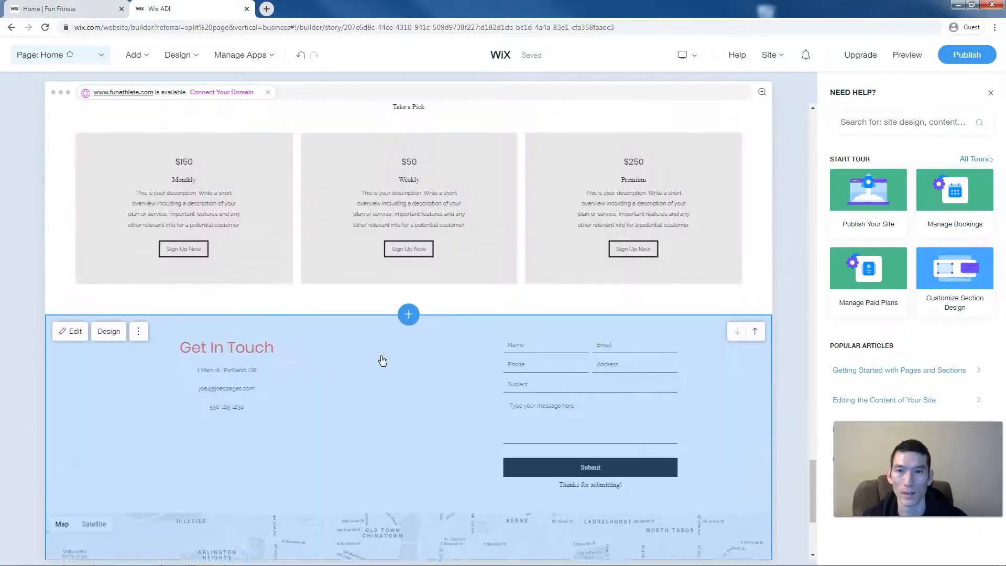
scroll(382, 360, "up", 1)
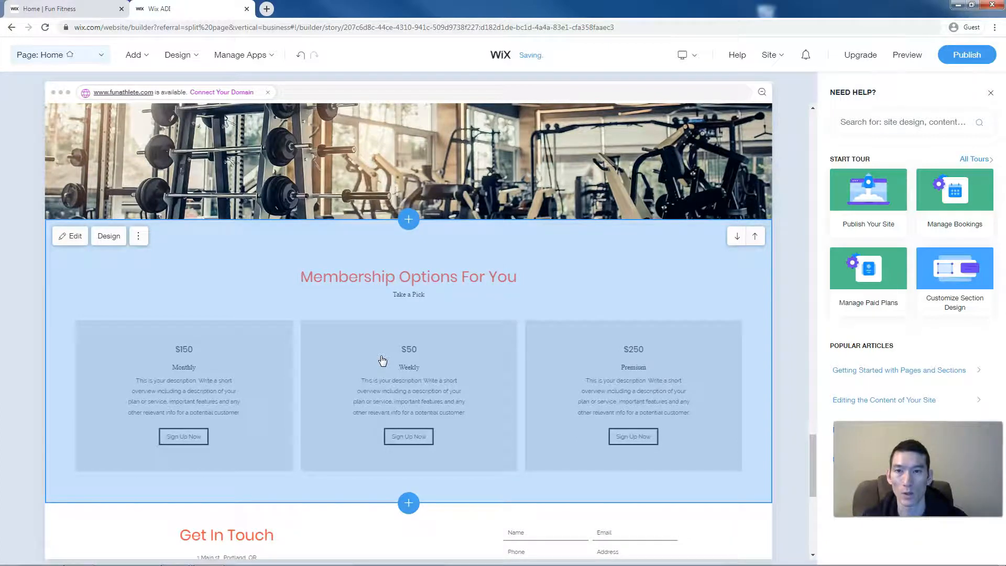
scroll(390, 363, "up", 1)
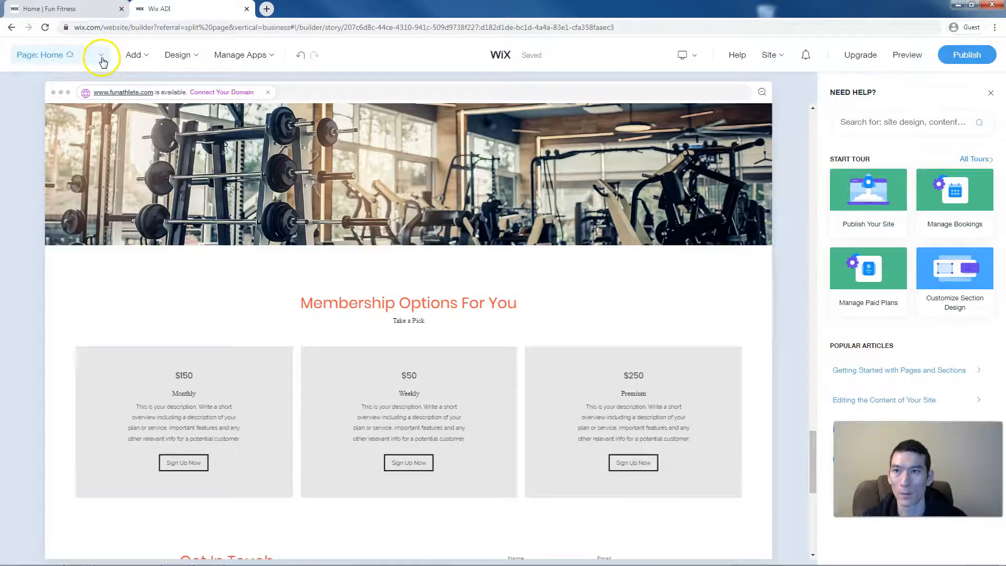
- Switch to the Plans & Pricing page and open Manage Paid Plans from its settings
left_click(102, 56)
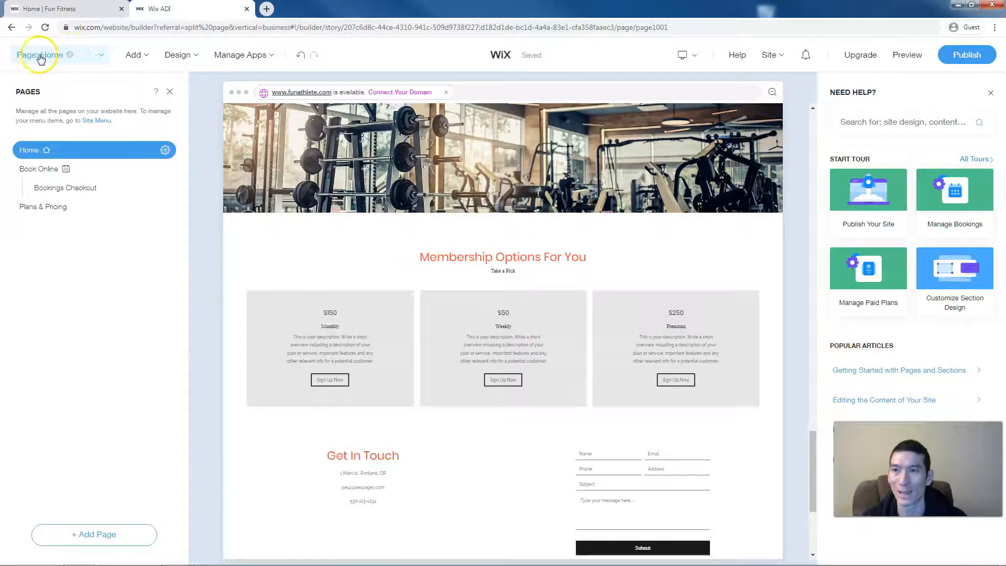
left_click(50, 209)
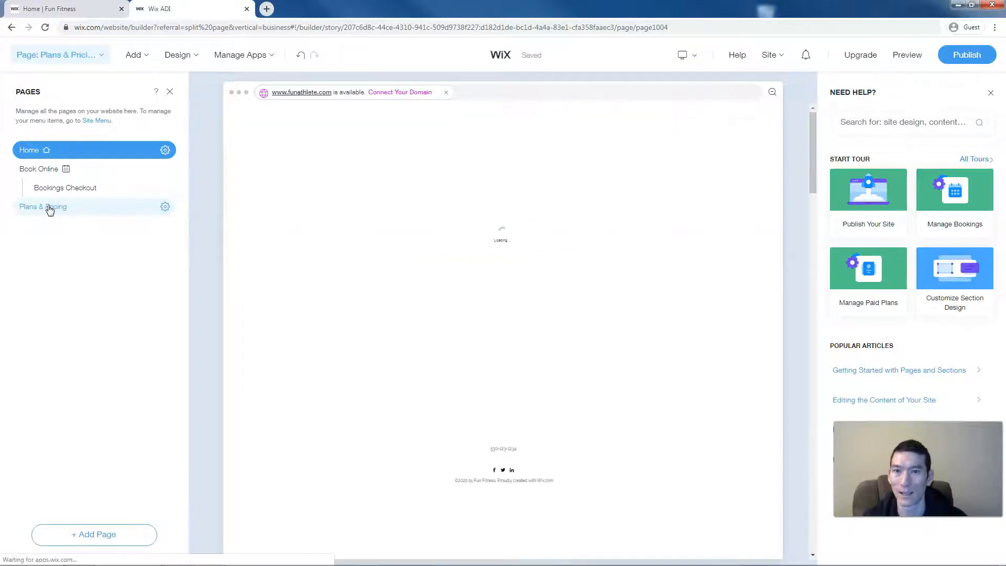
left_click(209, 210)
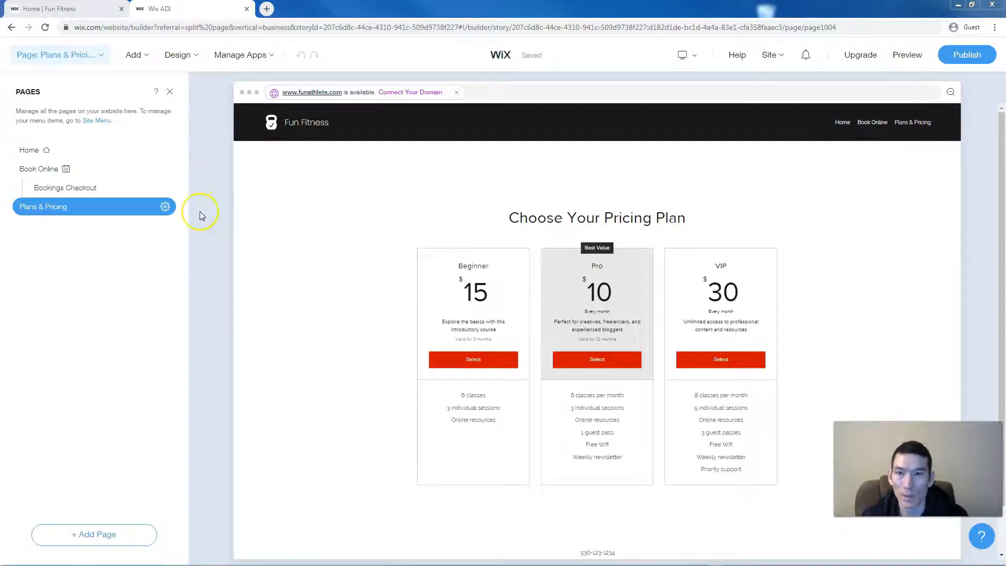
left_click(166, 207)
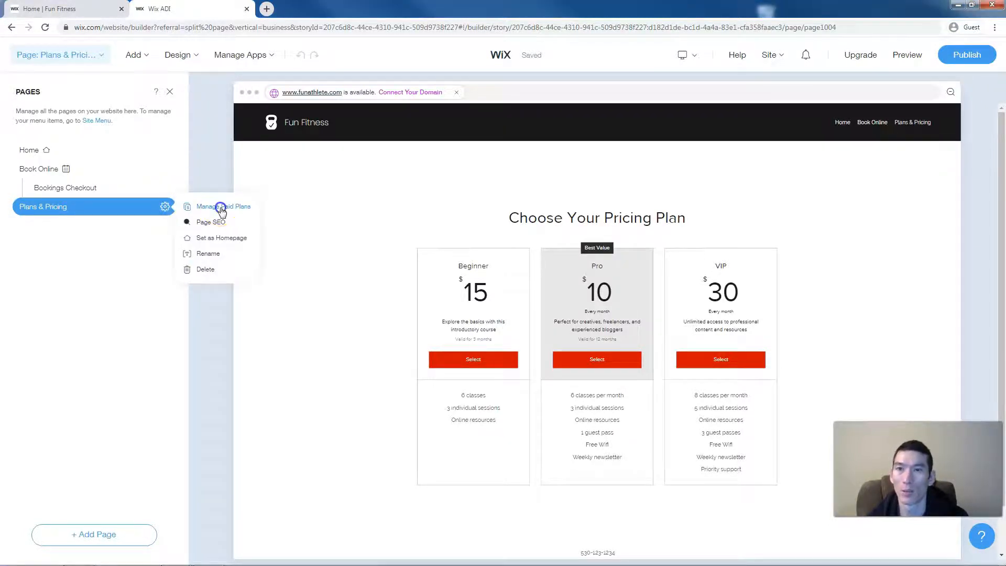
left_click(220, 207)
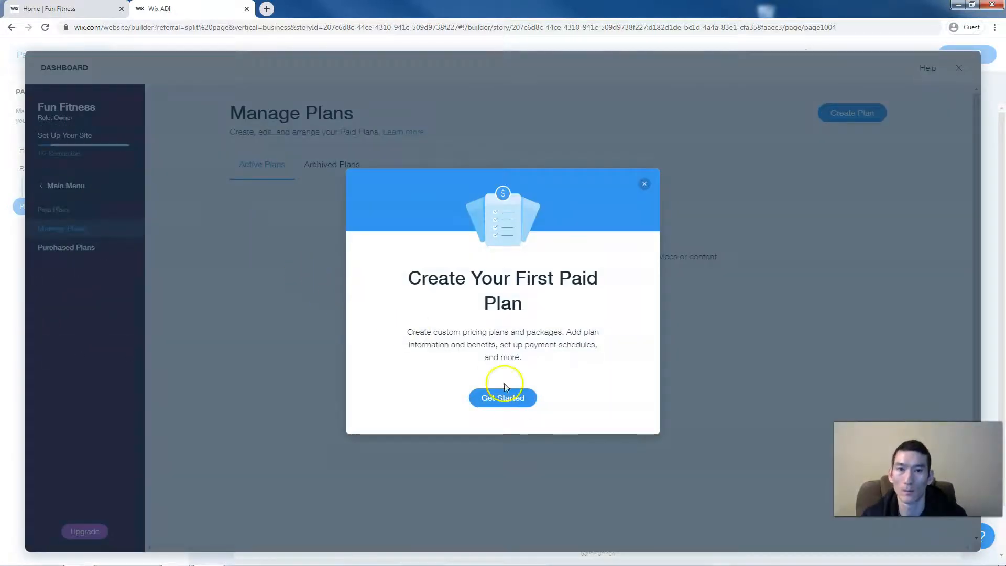
- Start a new paid plan named One Year Membership
left_click(515, 402)
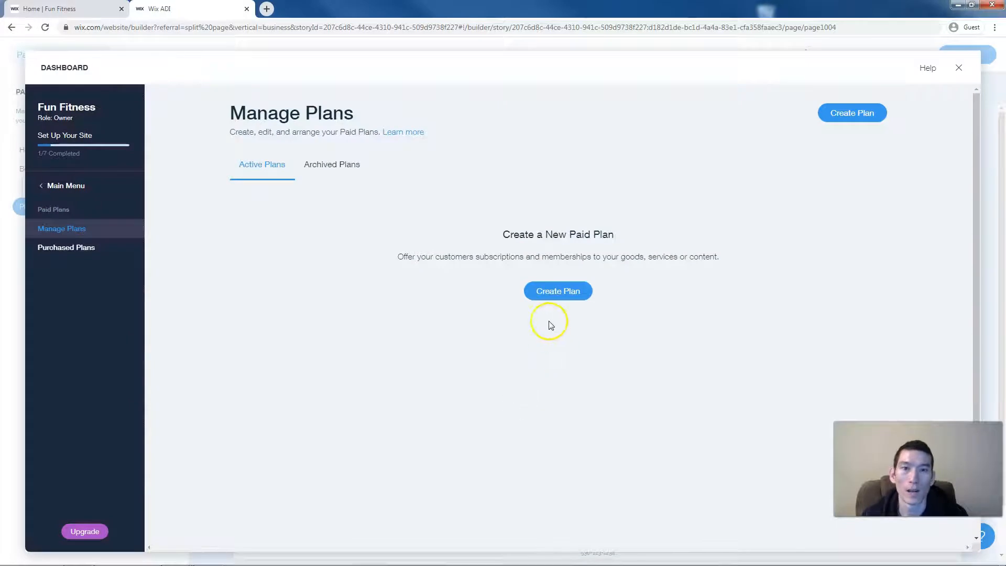
left_click(555, 294)
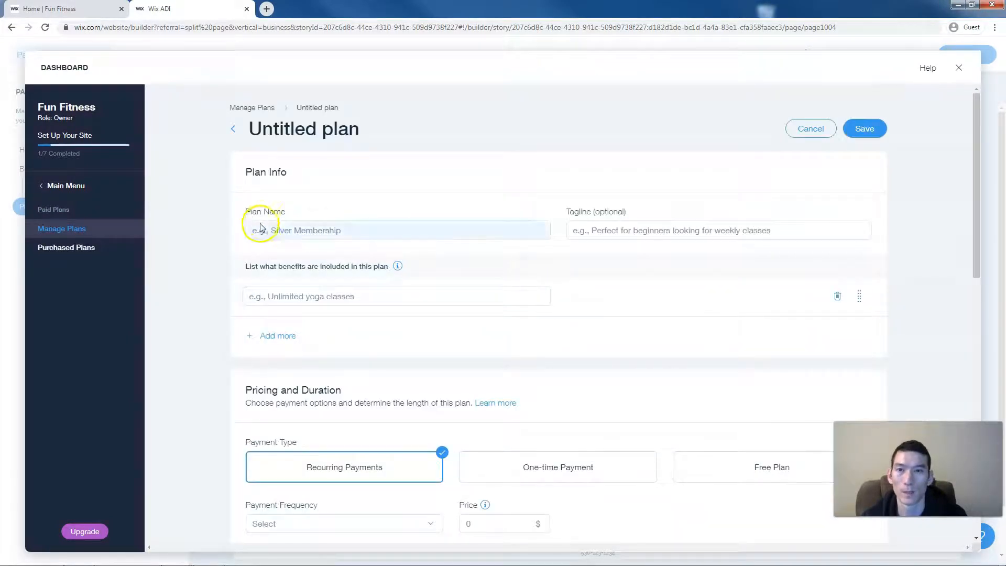
left_click(259, 227)
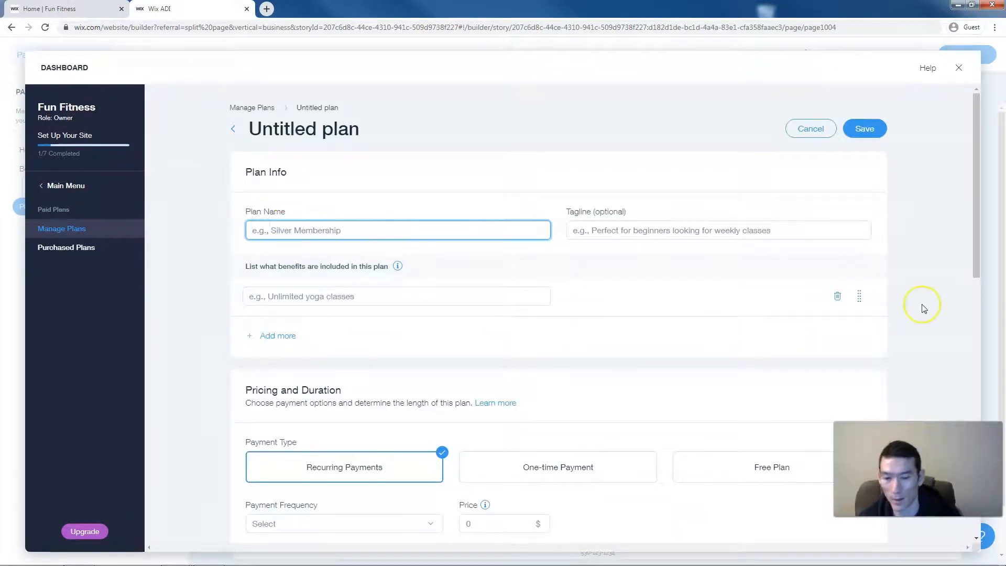
type("One Year Membership")
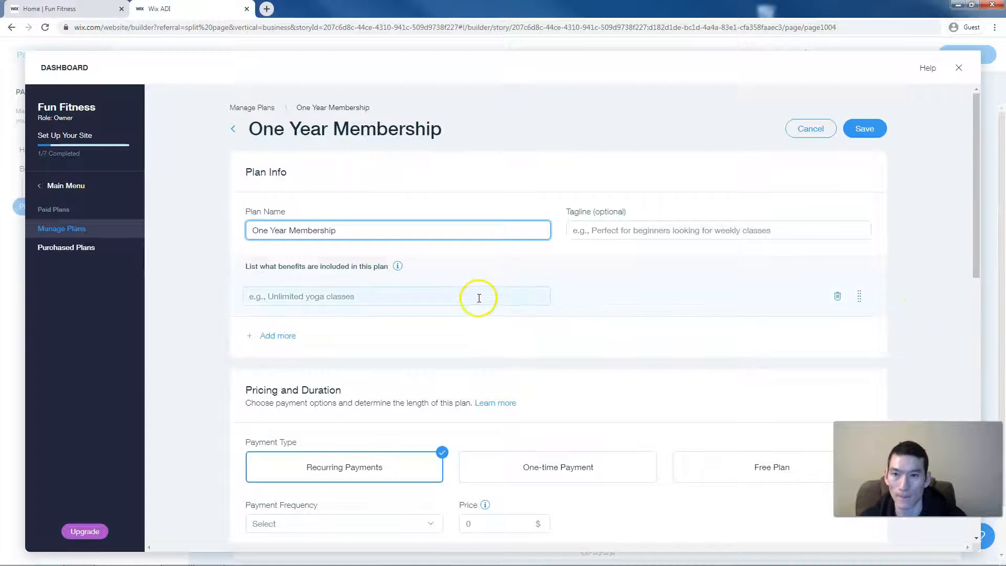
scroll(469, 296, "down", 1)
scroll(425, 277, "down", 3)
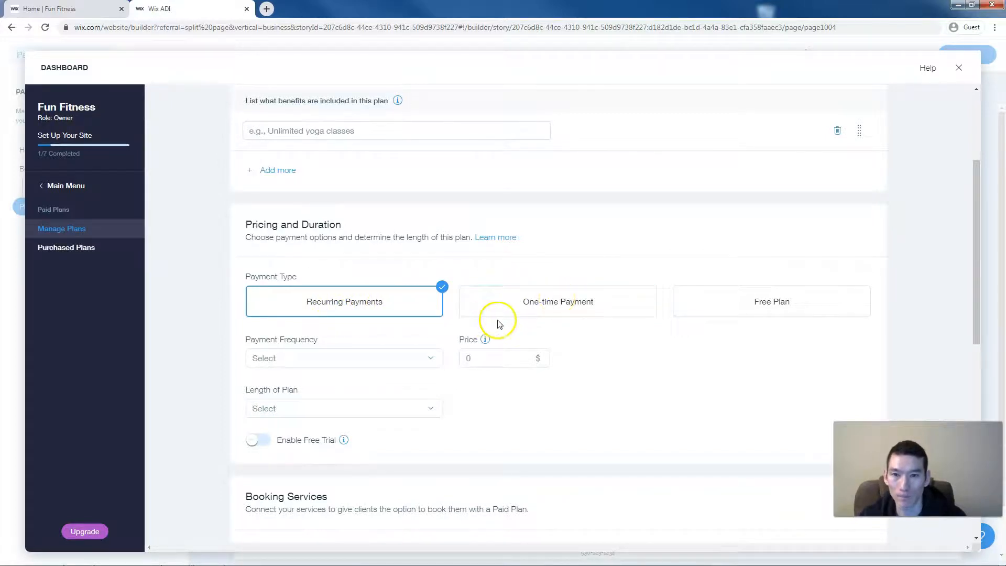
scroll(498, 323, "down", 1)
- Make the plan recurring monthly at 100 USD for a length of 12 months
left_click(438, 335)
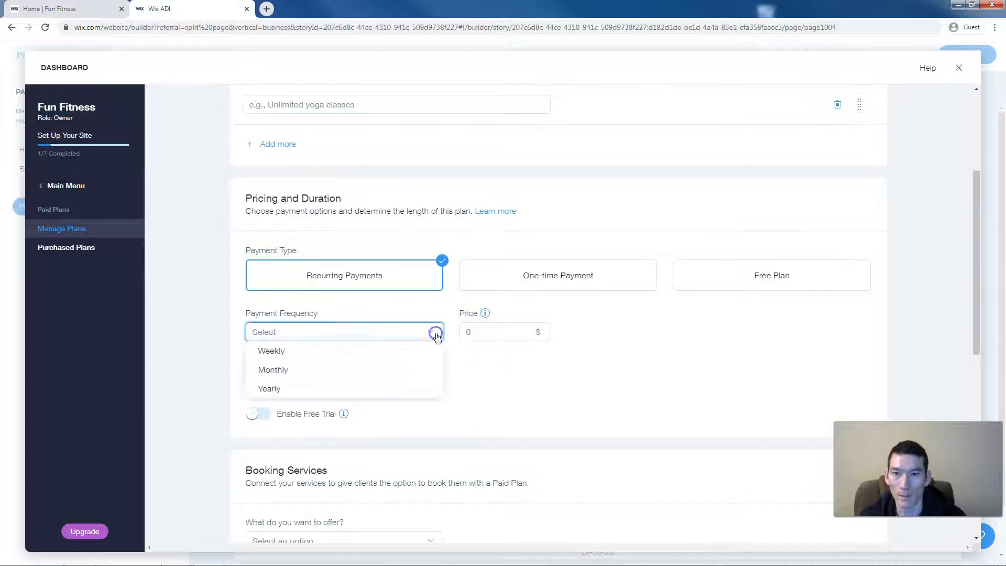
left_click(335, 388)
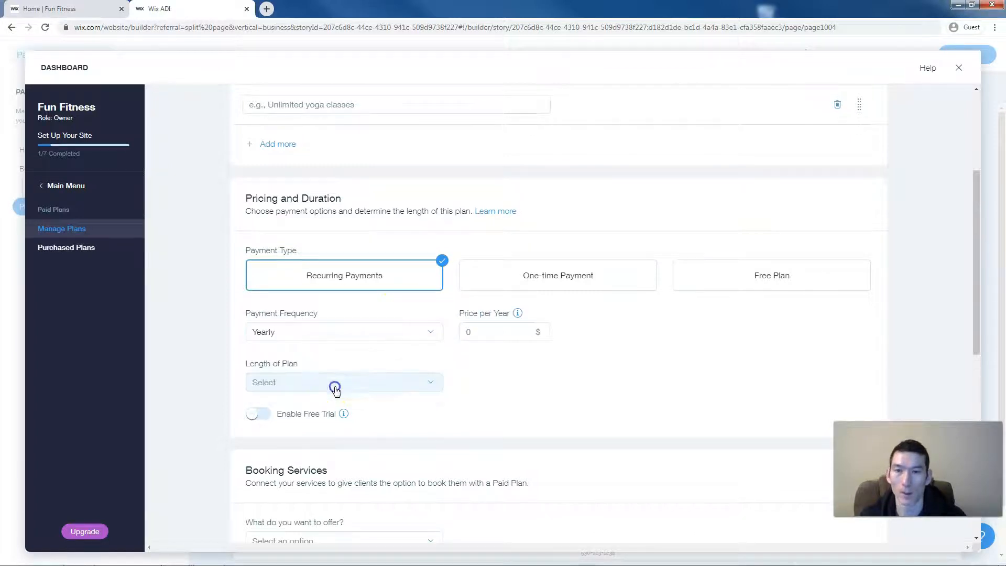
left_click(381, 335)
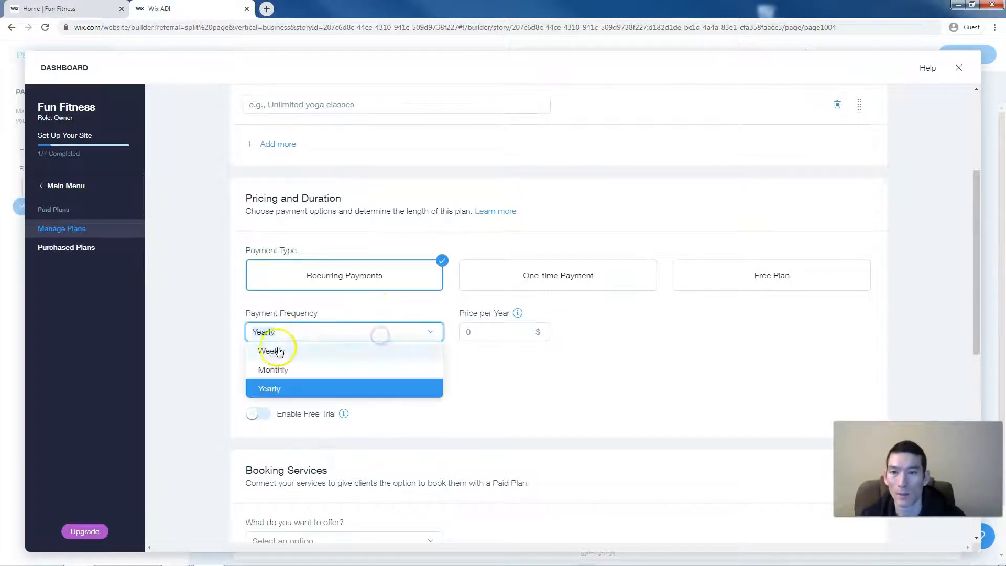
left_click(273, 370)
left_click(488, 333)
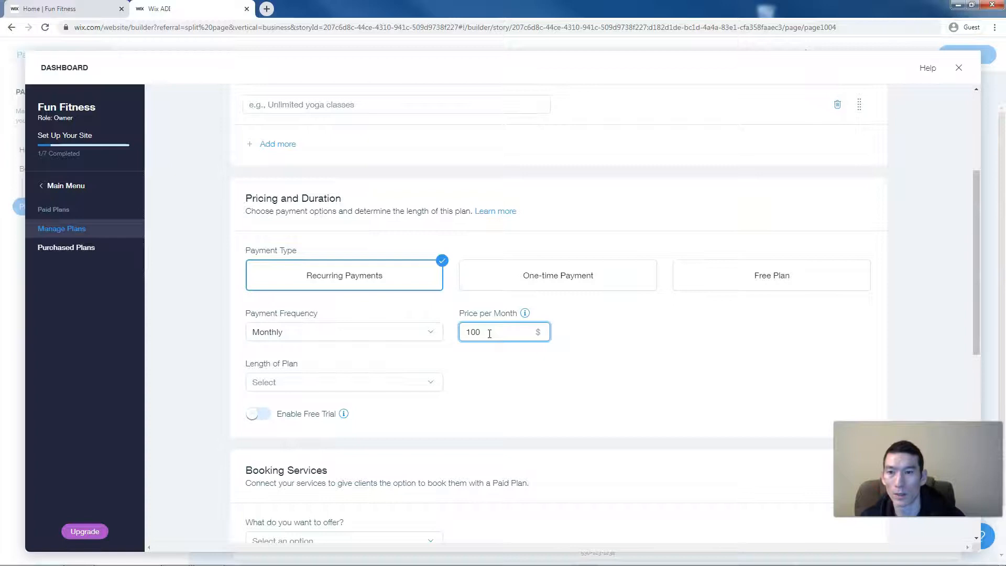
left_click(430, 381)
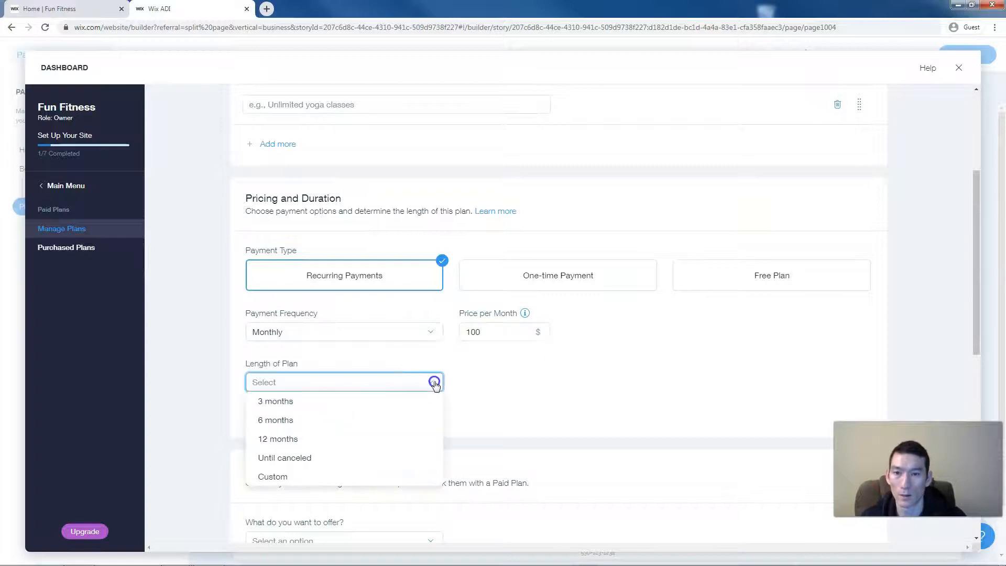
left_click(311, 441)
scroll(512, 393, "down", 3)
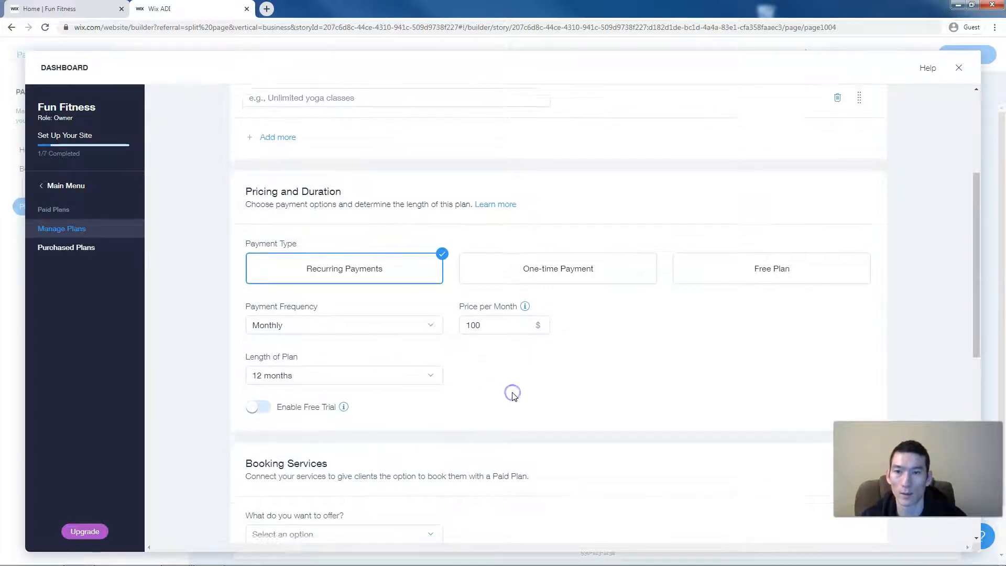
scroll(513, 395, "down", 2)
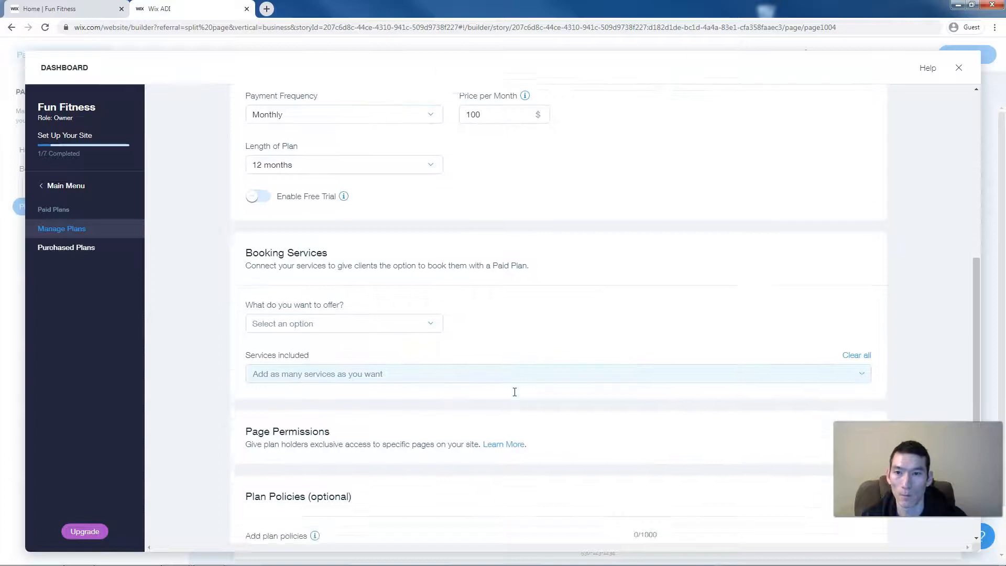
left_click(492, 385)
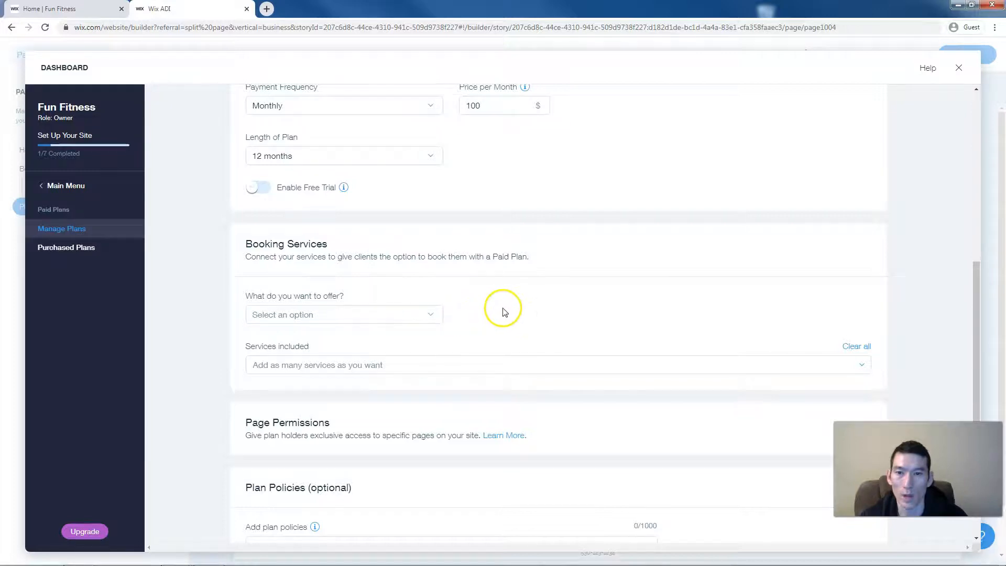
- Save the One Year Membership plan
scroll(502, 307, "down", 1)
scroll(502, 310, "down", 4)
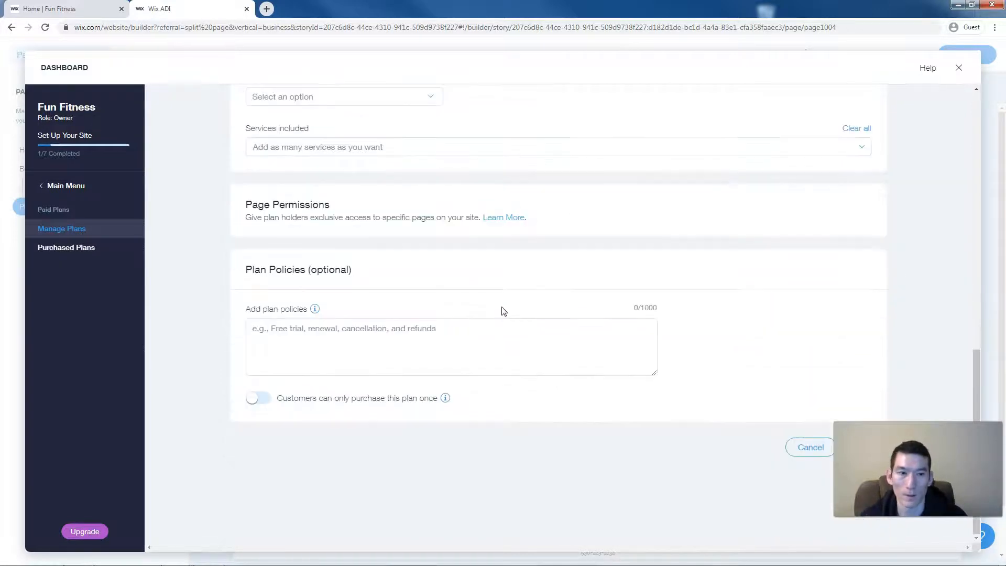
scroll(501, 309, "up", 3)
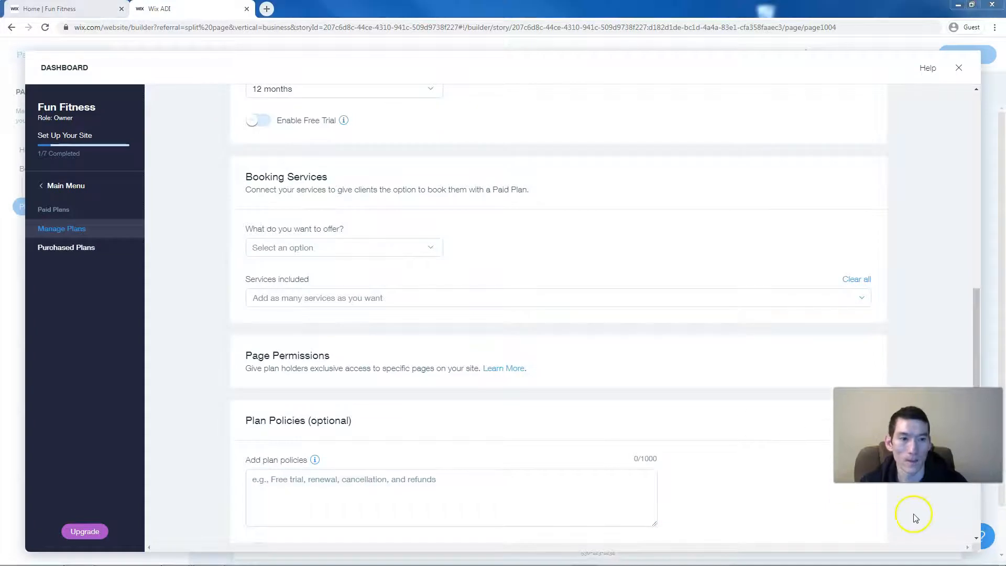
scroll(911, 298, "down", 3)
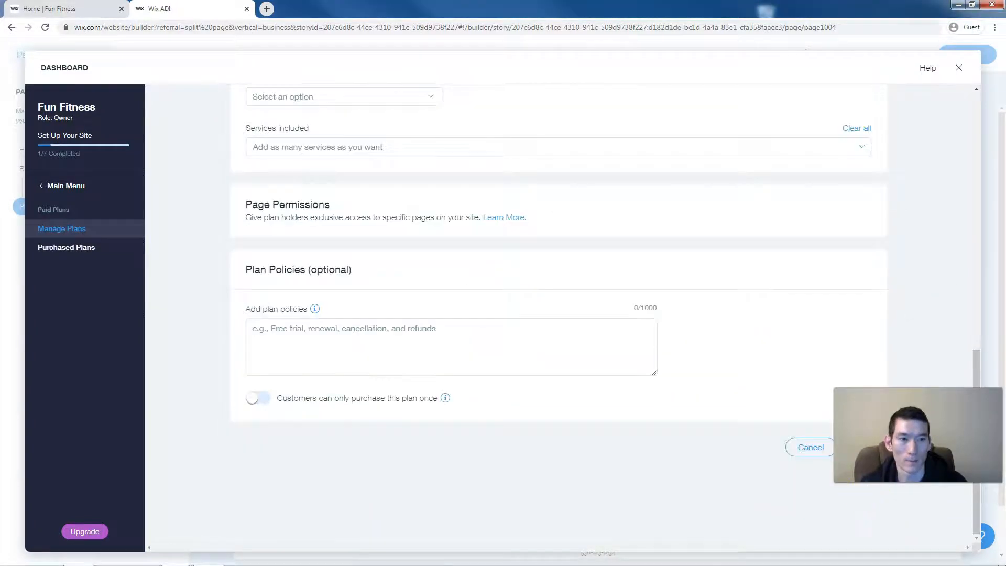
scroll(865, 505, "up", 1)
left_click(865, 515)
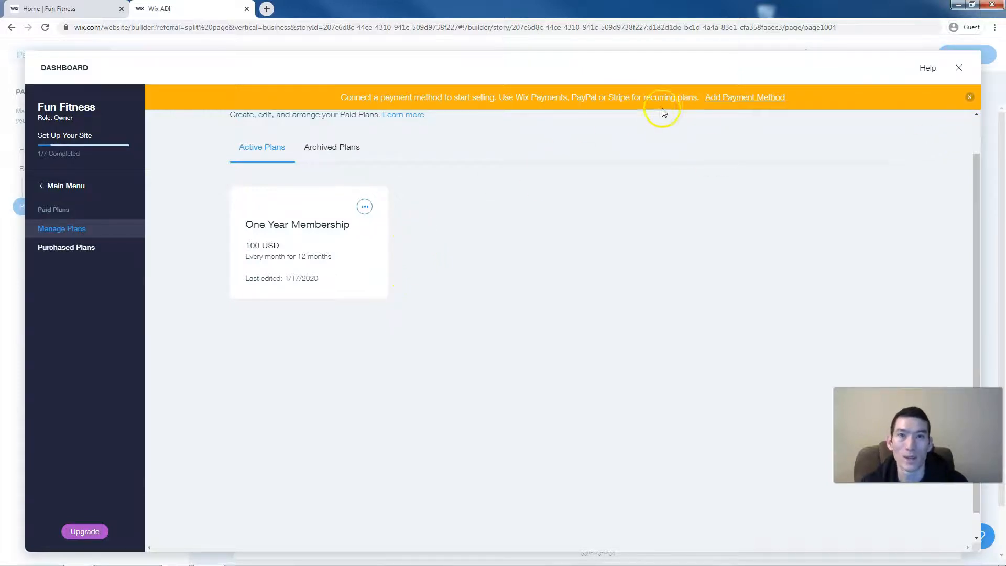
- Dismiss the payment warning and start a second plan named Month to Month
left_click(971, 98)
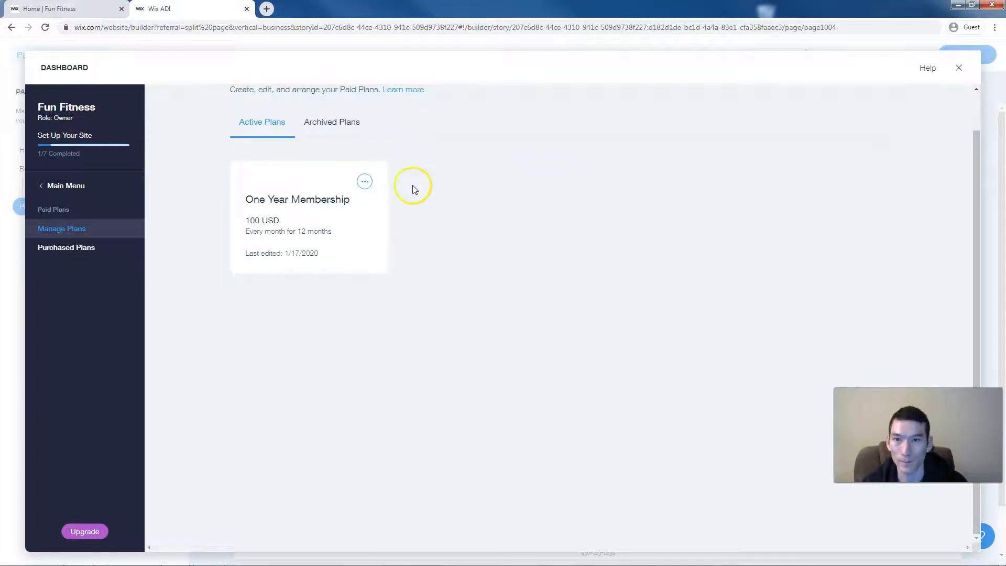
left_click(105, 232)
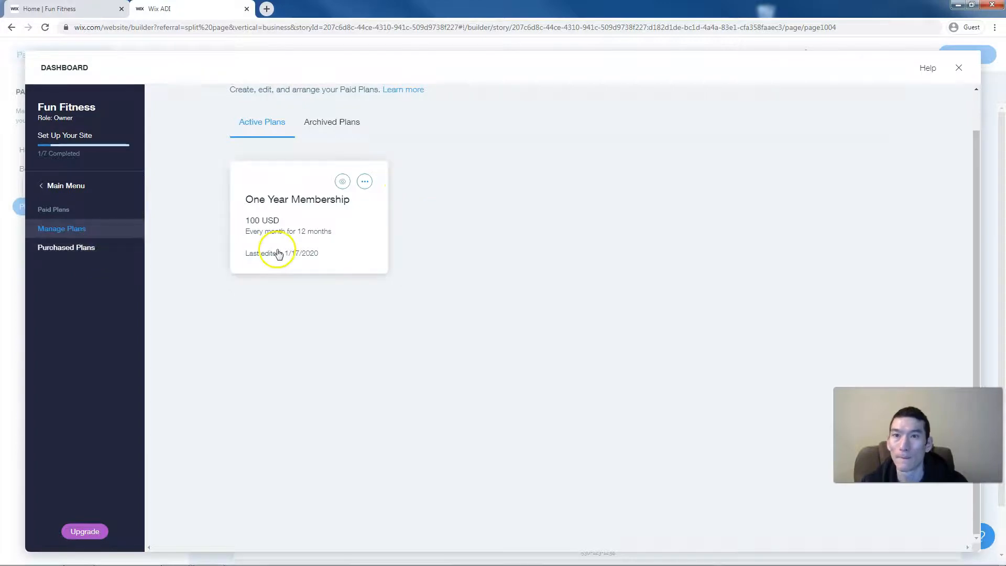
left_click(850, 113)
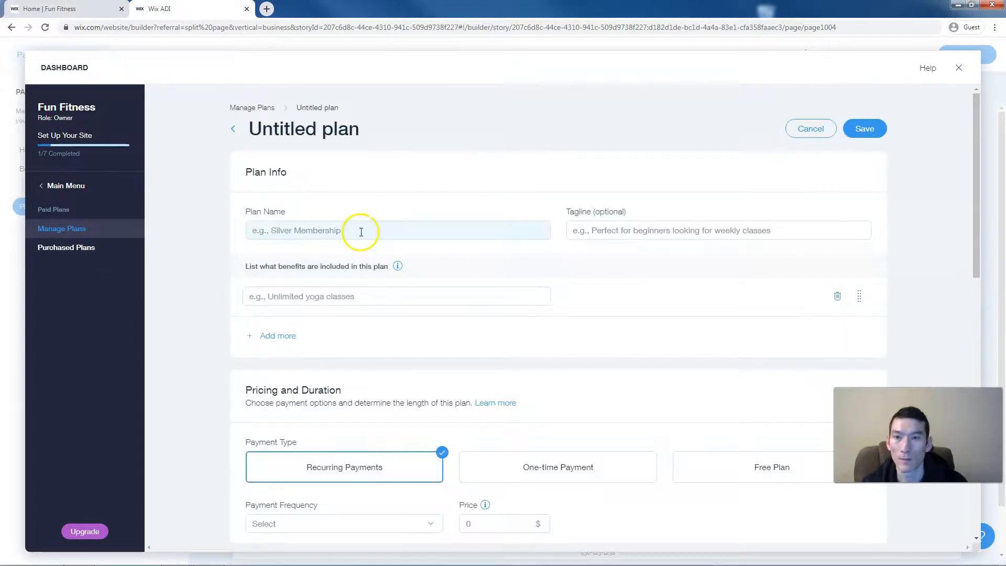
left_click(360, 232)
type("Month to Month")
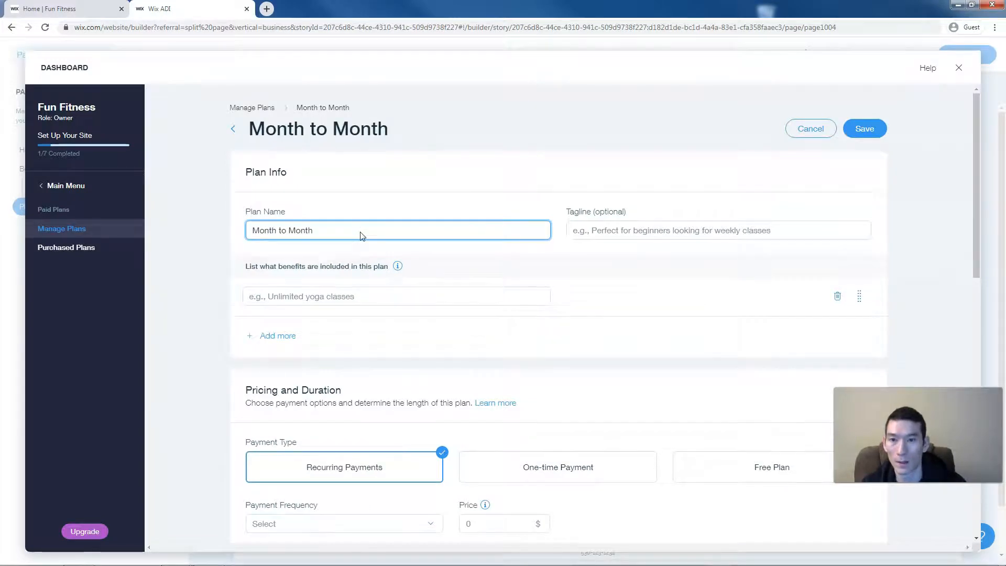
scroll(361, 236, "down", 2)
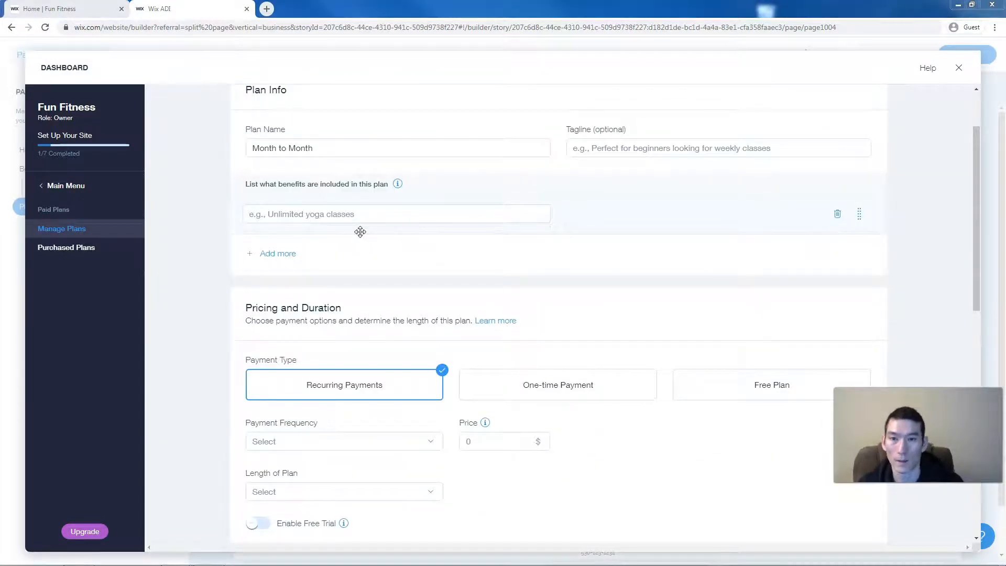
scroll(395, 292, "down", 3)
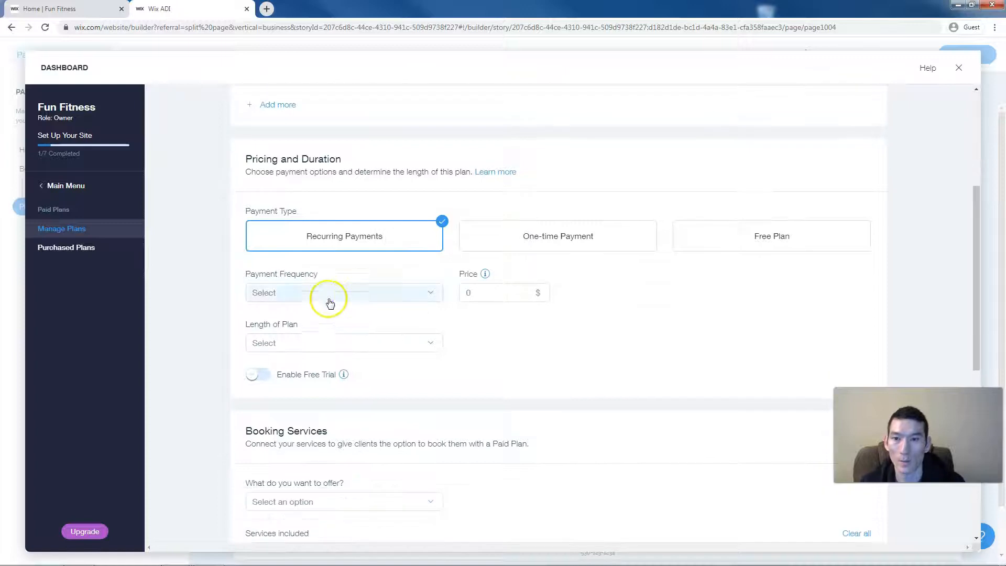
- Bill it monthly at 120 USD until canceled, and save the plan
left_click(330, 301)
left_click(315, 327)
left_click(489, 292)
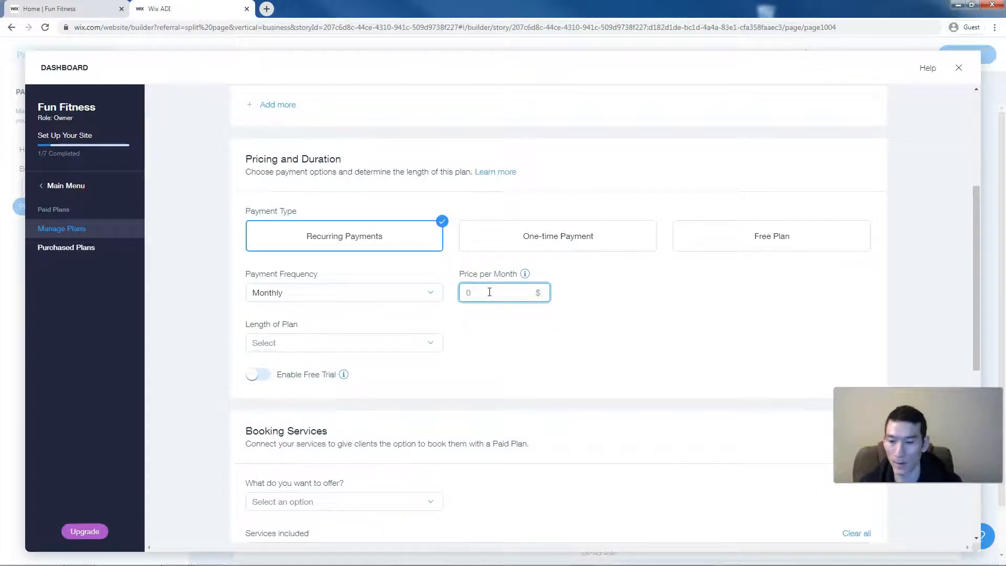
type("125")
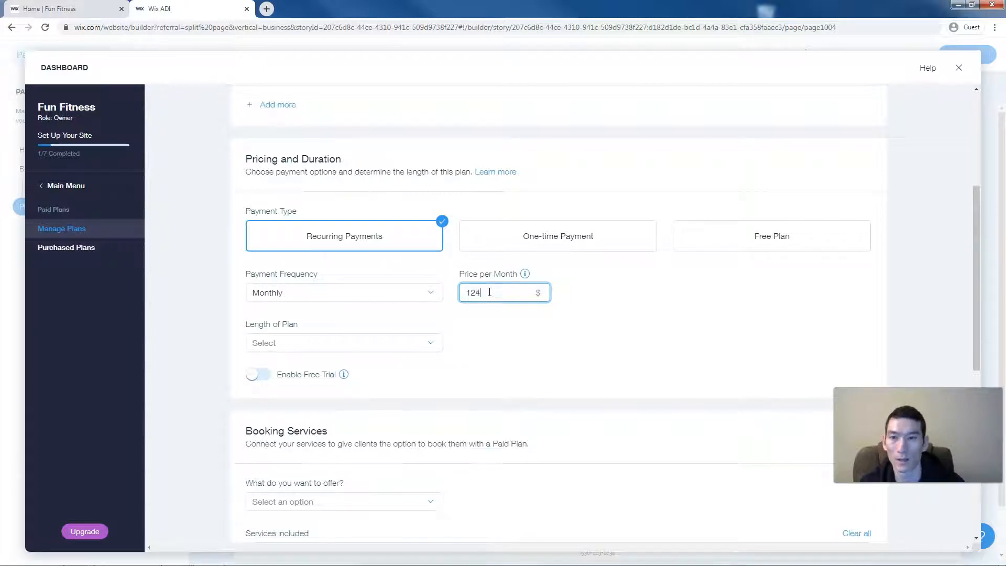
left_click(433, 342)
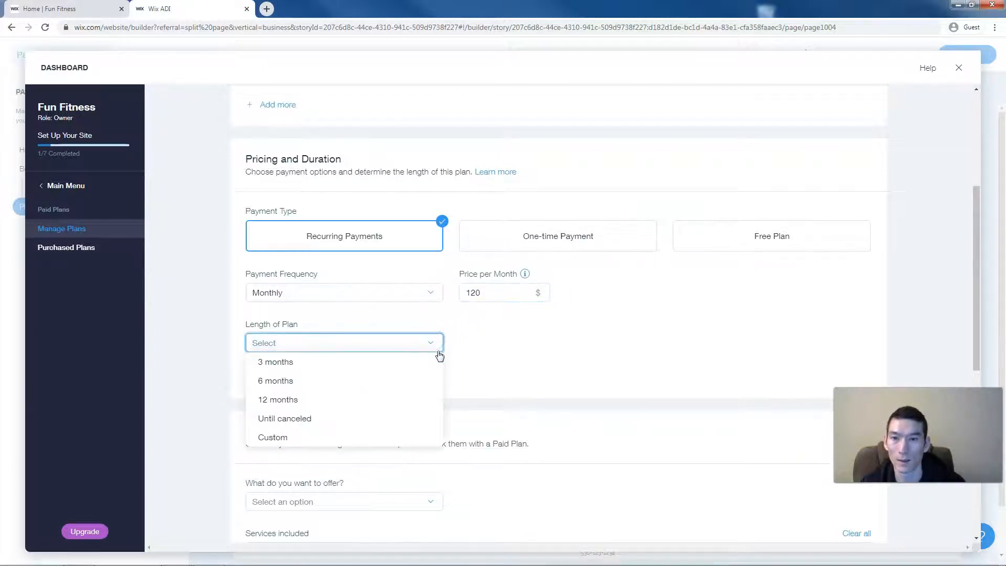
left_click(352, 419)
scroll(480, 352, "down", 3)
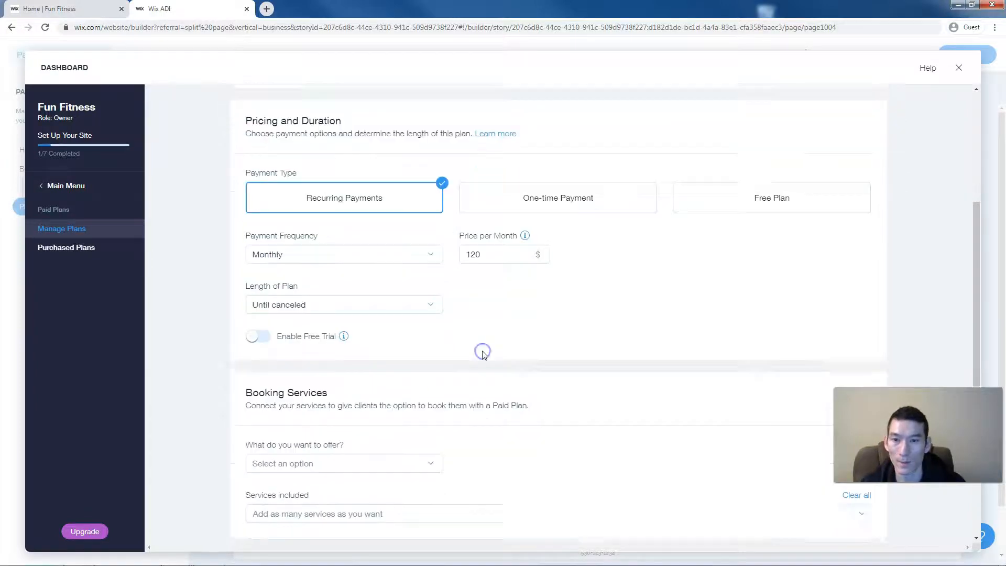
scroll(484, 355, "down", 4)
scroll(484, 355, "up", 2)
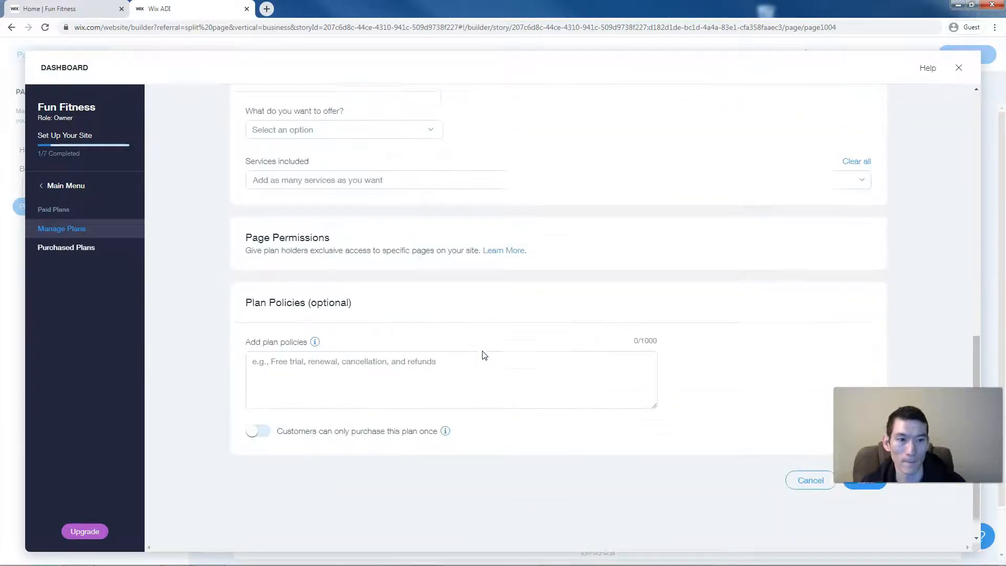
scroll(874, 508, "down", 2)
left_click(861, 495)
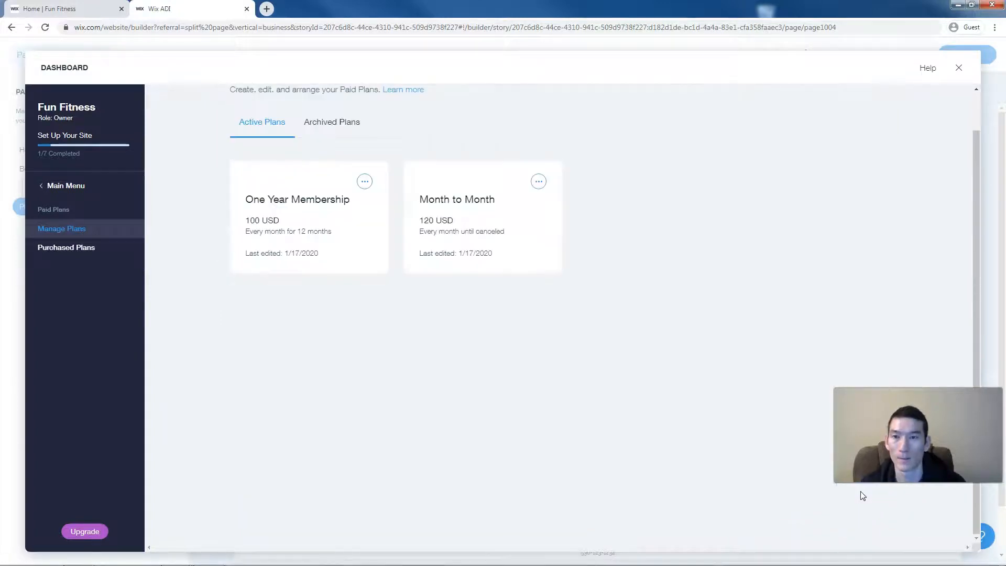
- Close the dashboard to see the $100 and $120 plans on Plans & Pricing
left_click(958, 68)
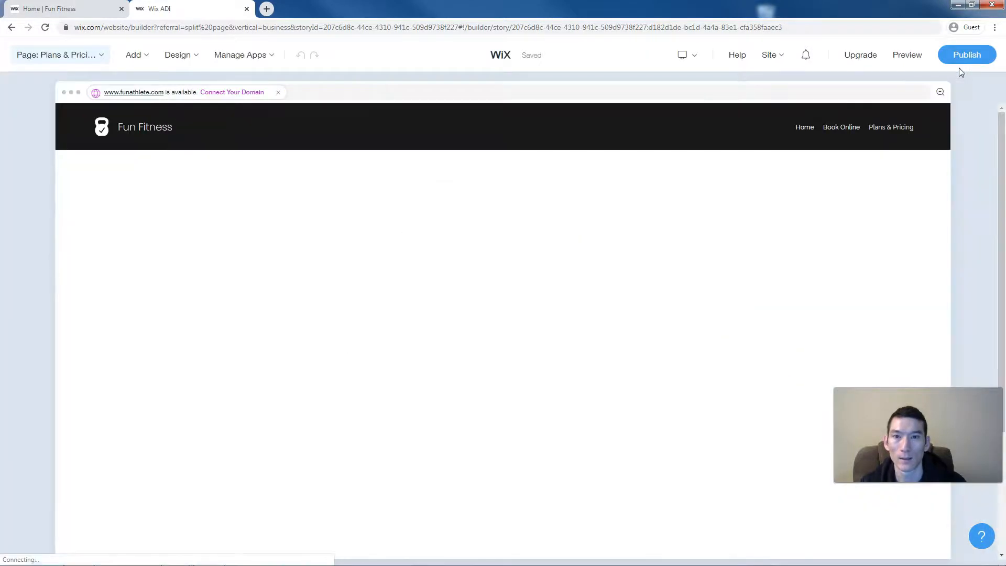
left_click(555, 334)
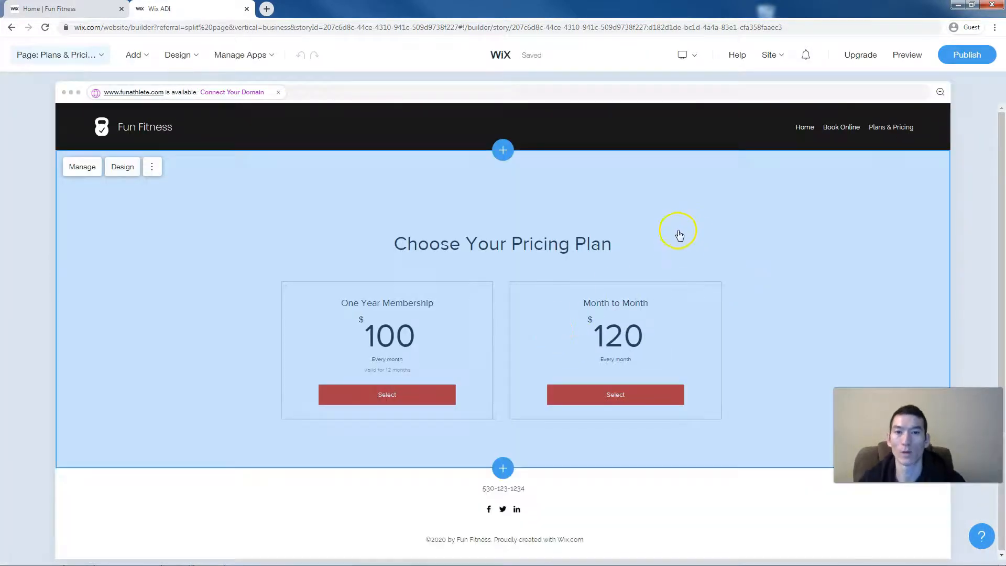
left_click(721, 529)
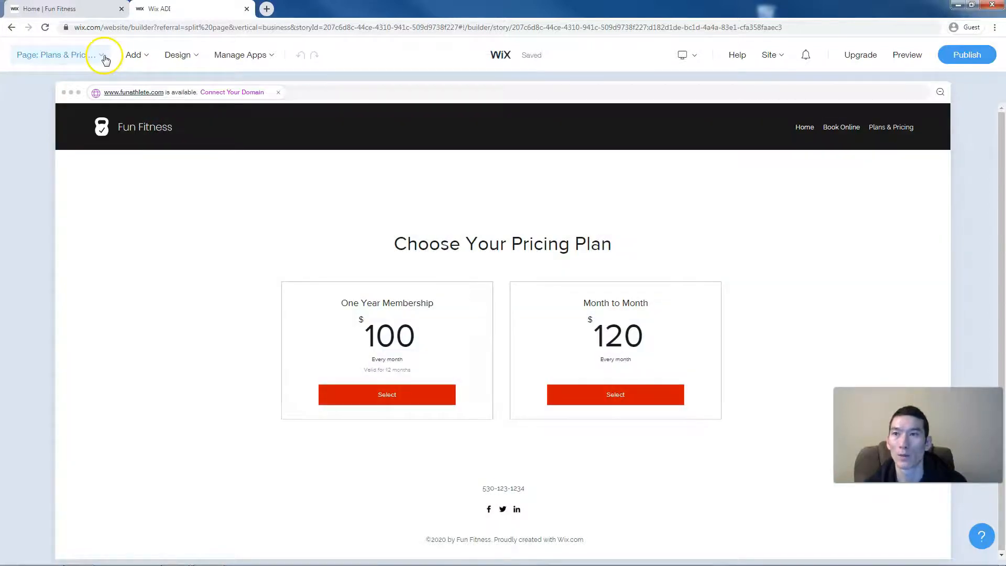
- Switch the editor from the current page to the Book Online page
left_click(104, 56)
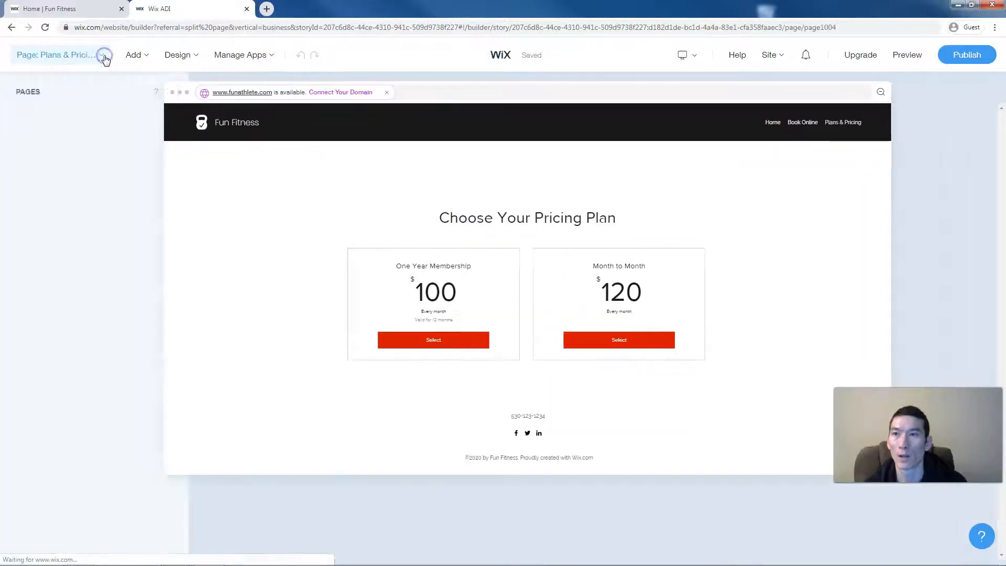
left_click(55, 151)
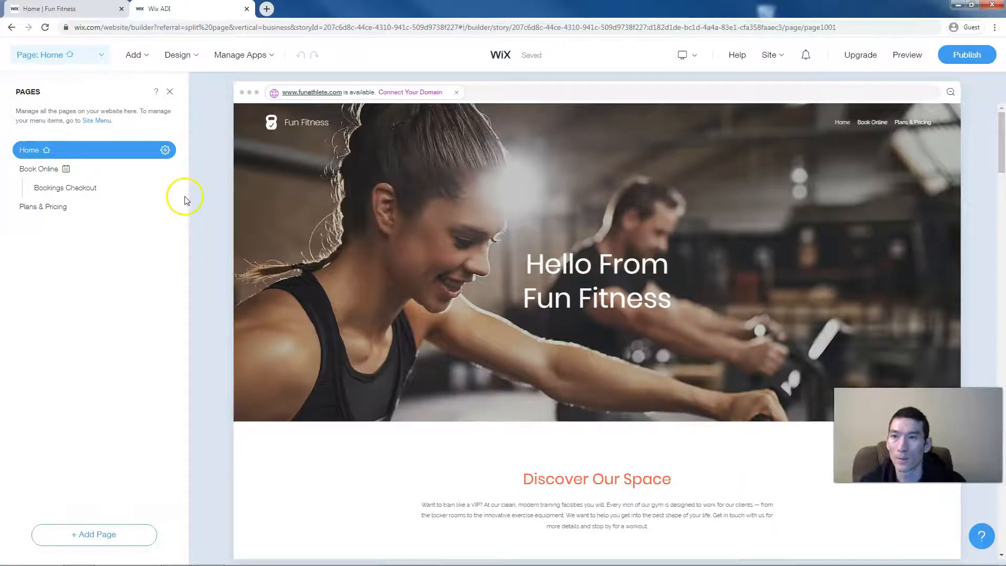
left_click(42, 172)
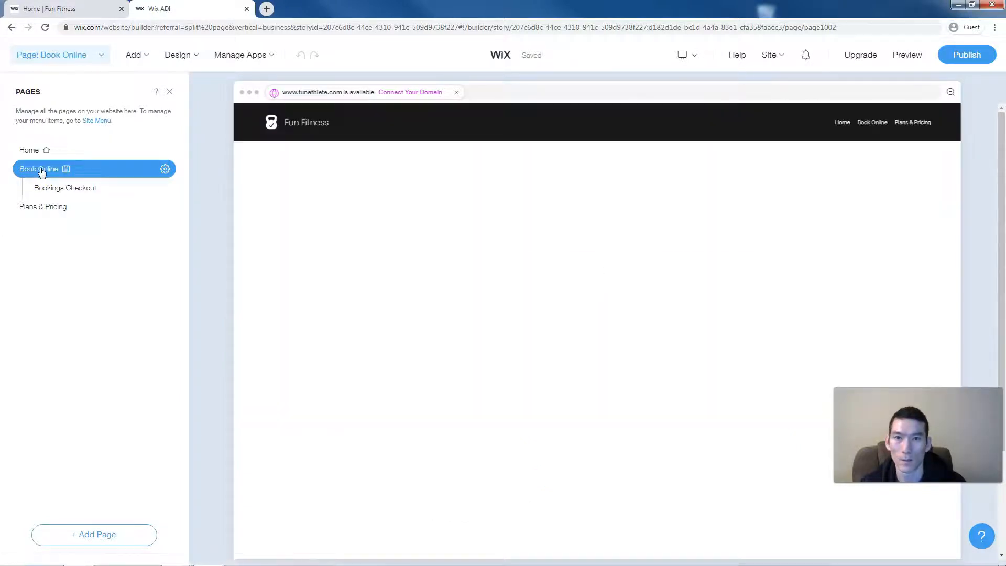
- Select the Our Services section with its three $19.99 placeholder services and open its settings
left_click(299, 234)
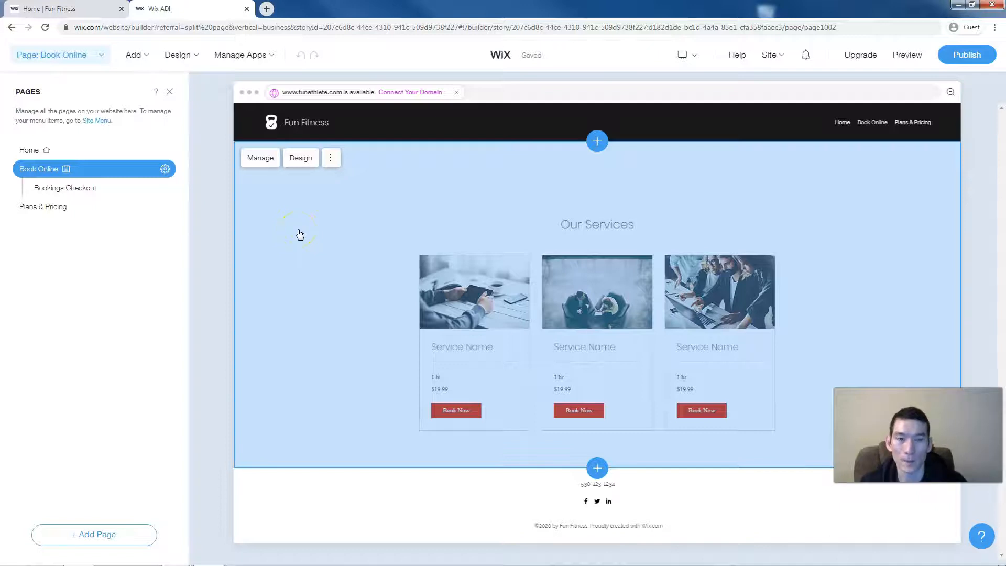
left_click(485, 311)
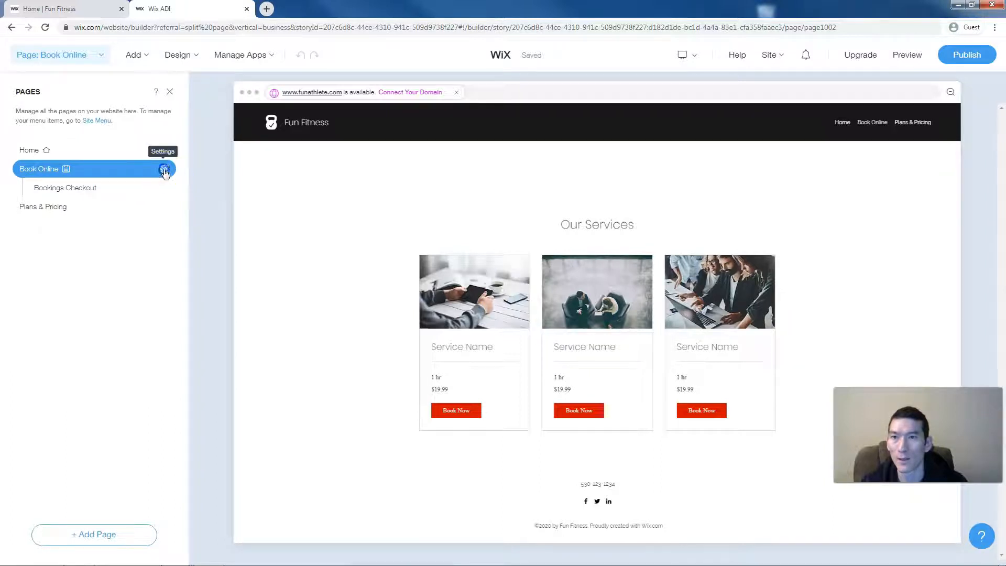
left_click(164, 170)
- In Manage Bookings, start a new service of the 1-on-1 session type
left_click(209, 168)
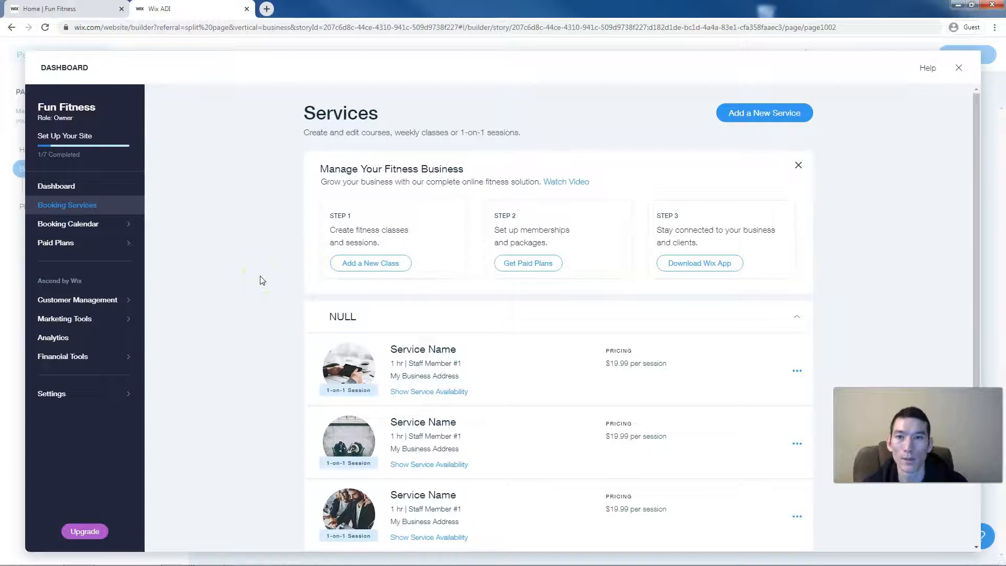
left_click(379, 268)
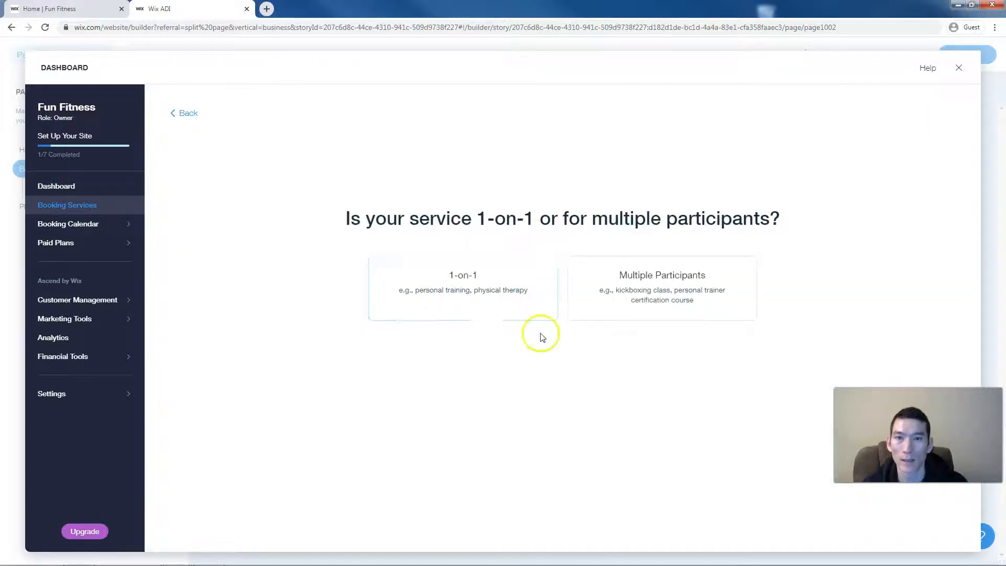
left_click(474, 280)
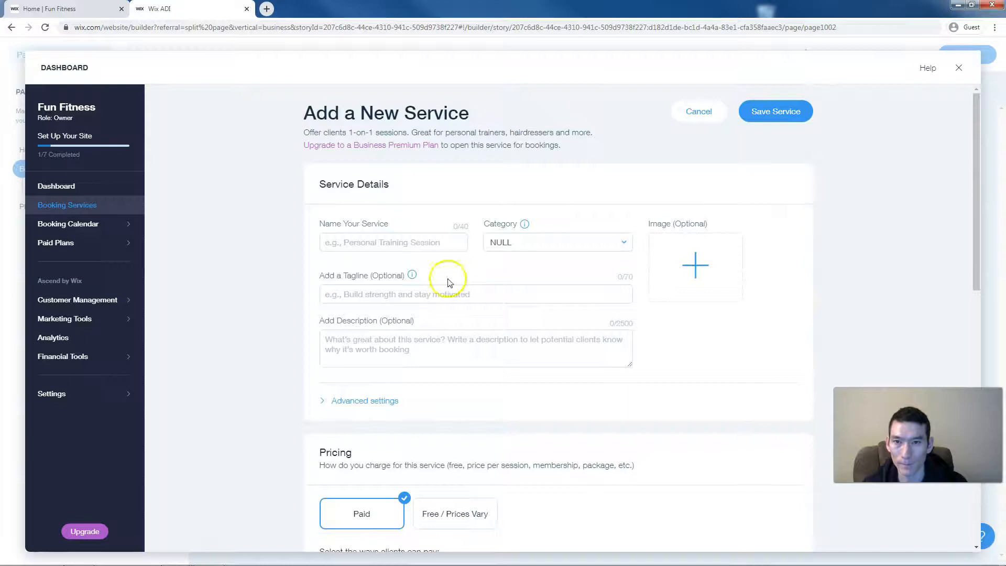
- Name the new service Personal Training Session and fill in its tagline
left_click(405, 244)
type("Personal Training Session")
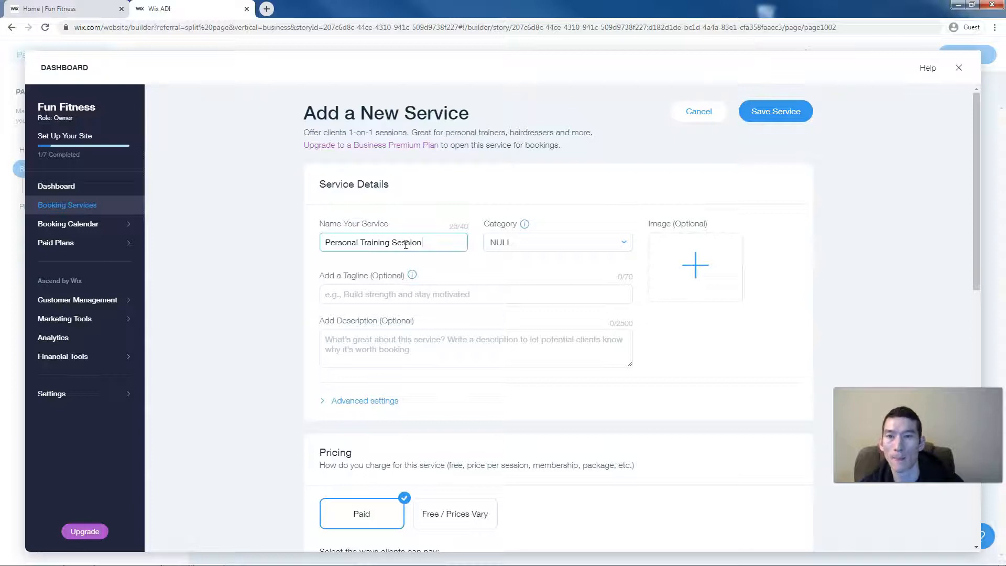
left_click(372, 297)
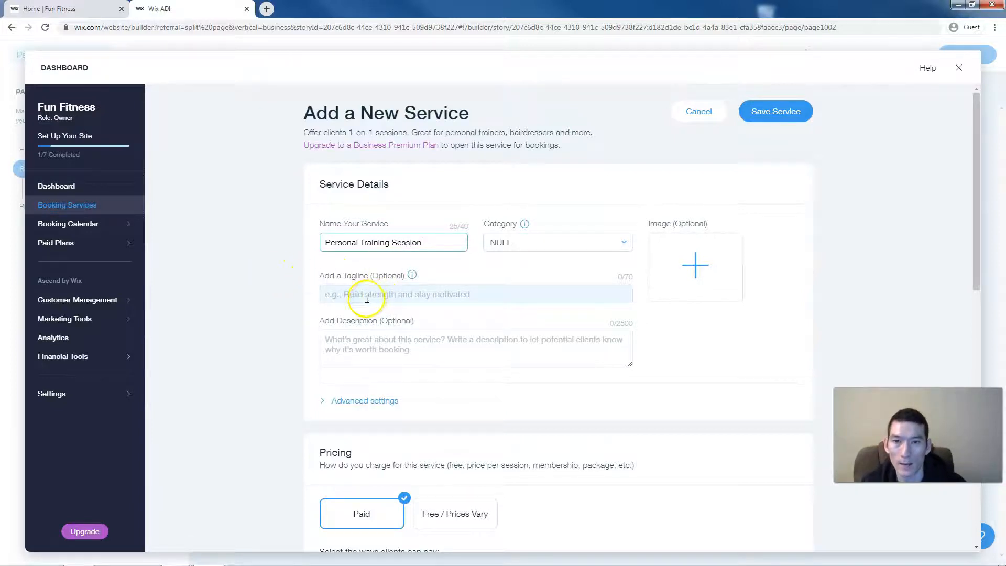
scroll(279, 291, "down", 1)
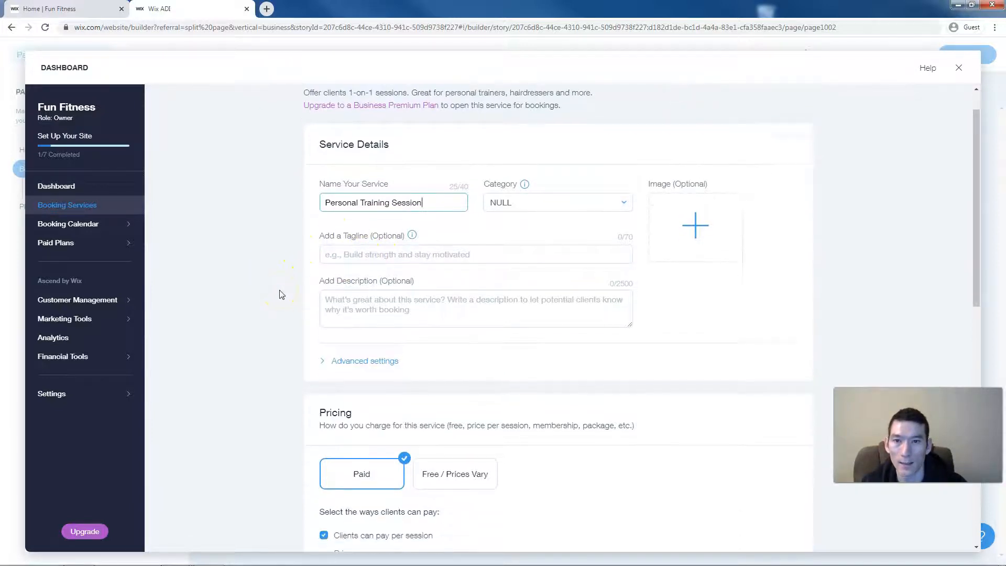
scroll(382, 301, "down", 1)
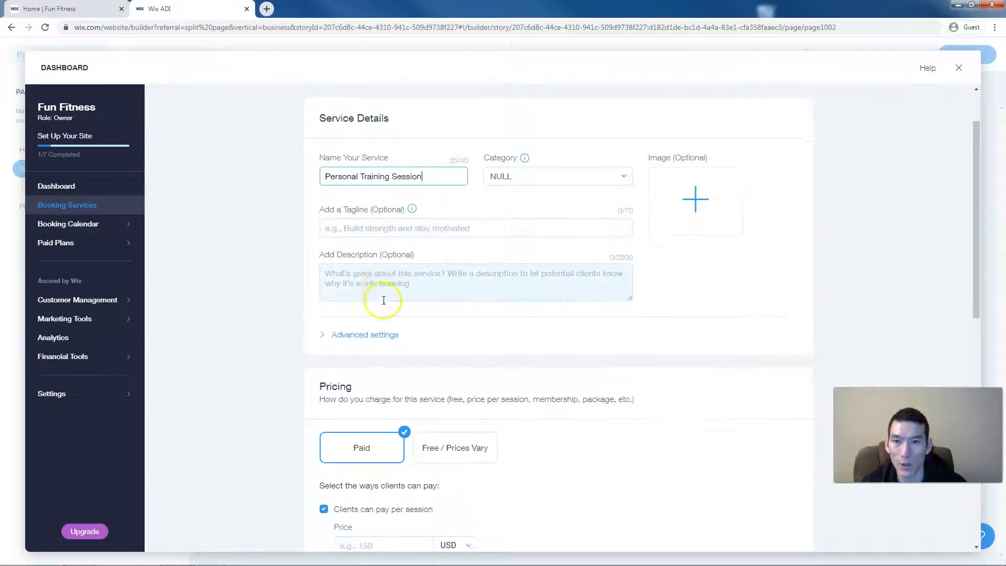
scroll(279, 269, "down", 2)
- In the advanced booking settings, set the price to $100.00 per session
left_click(351, 269)
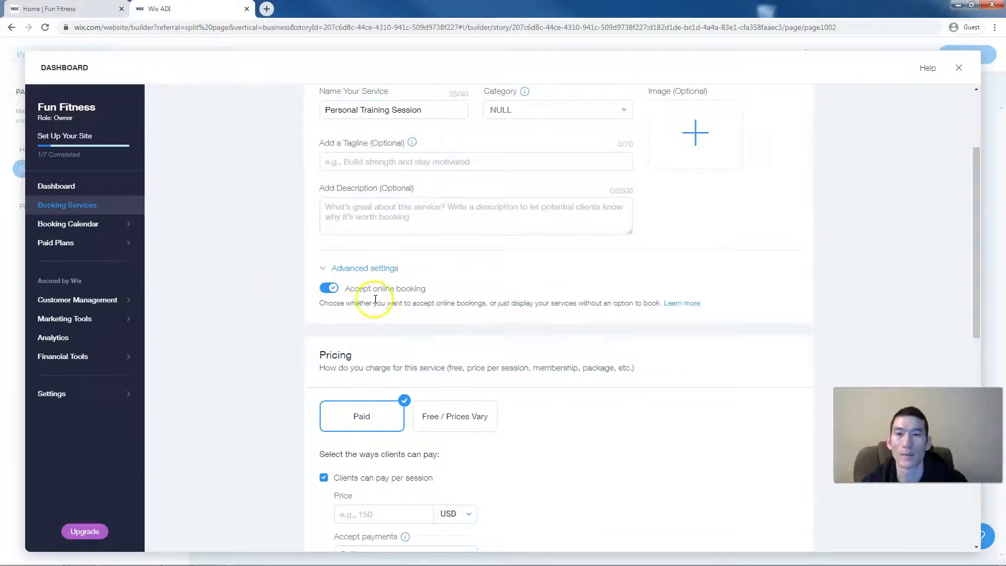
scroll(276, 319, "down", 1)
scroll(276, 319, "down", 3)
left_click(353, 314)
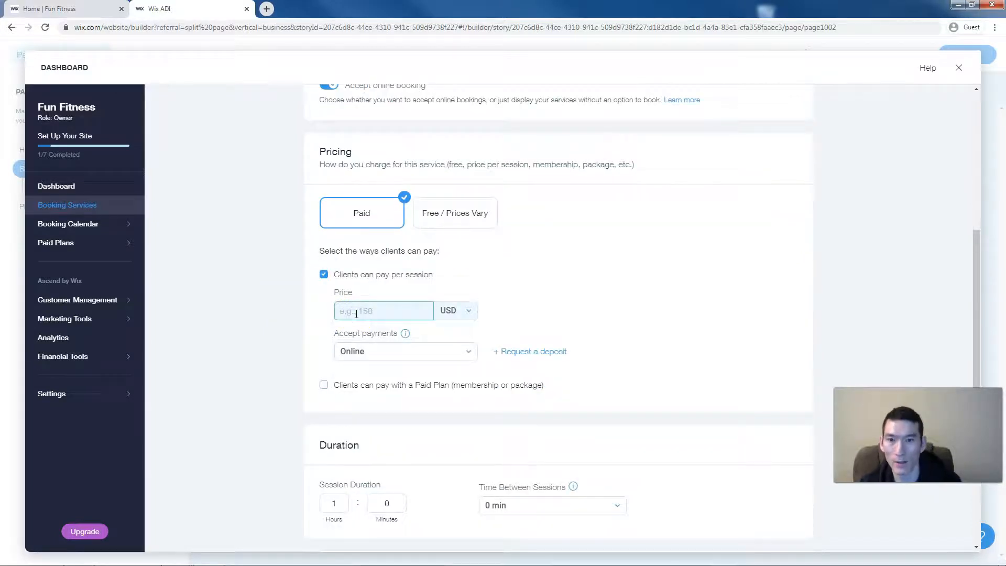
left_click(278, 318)
scroll(279, 321, "down", 2)
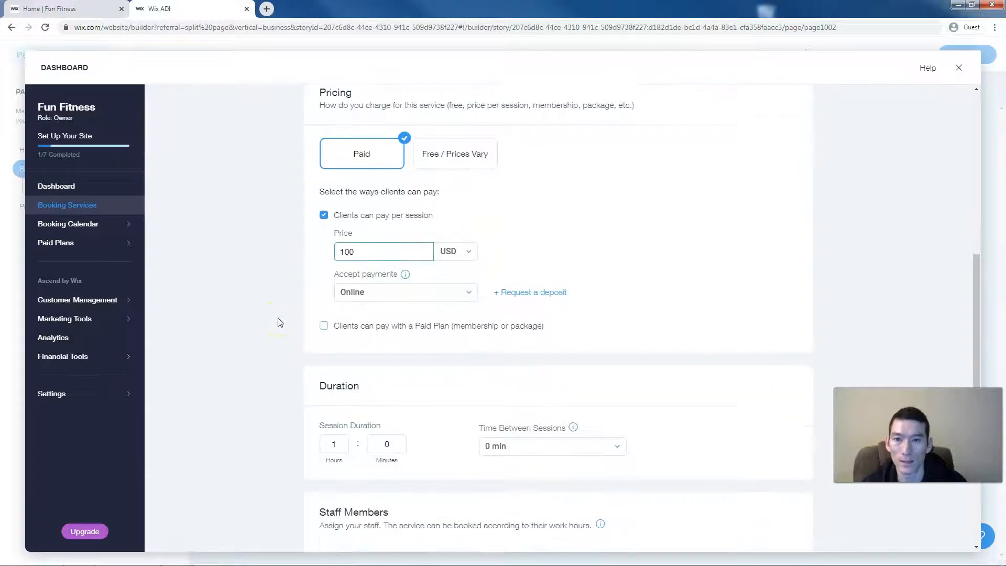
scroll(280, 322, "down", 2)
left_click(280, 322)
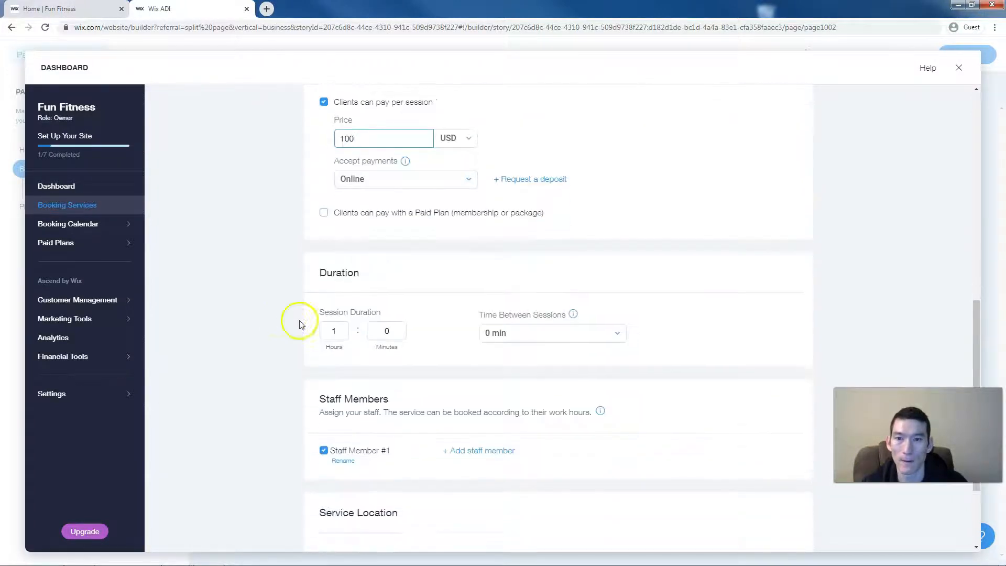
scroll(278, 327, "down", 2)
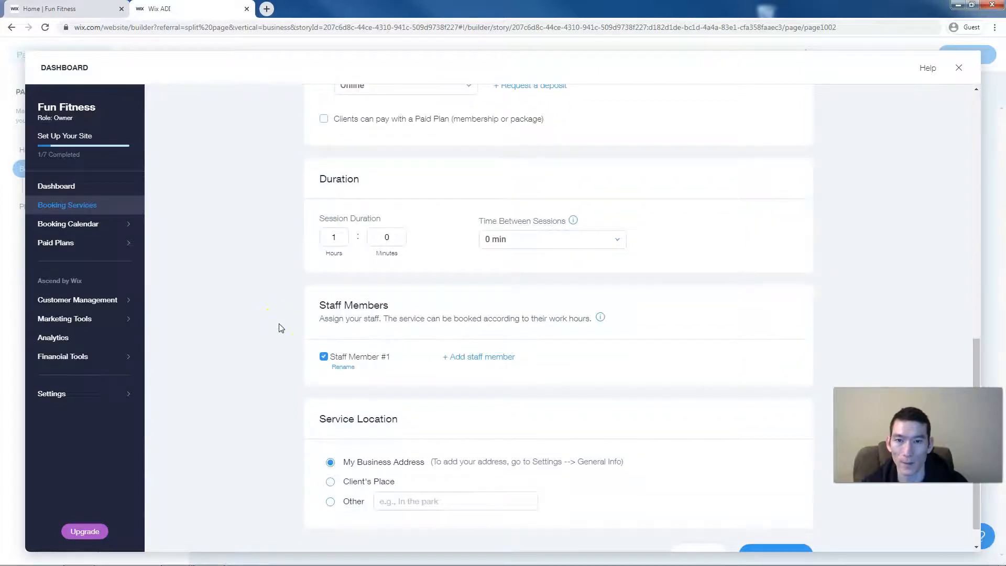
- Add a new staff member, remove Staff Member #1, save the service, and dismiss the upgrade offer
left_click(477, 339)
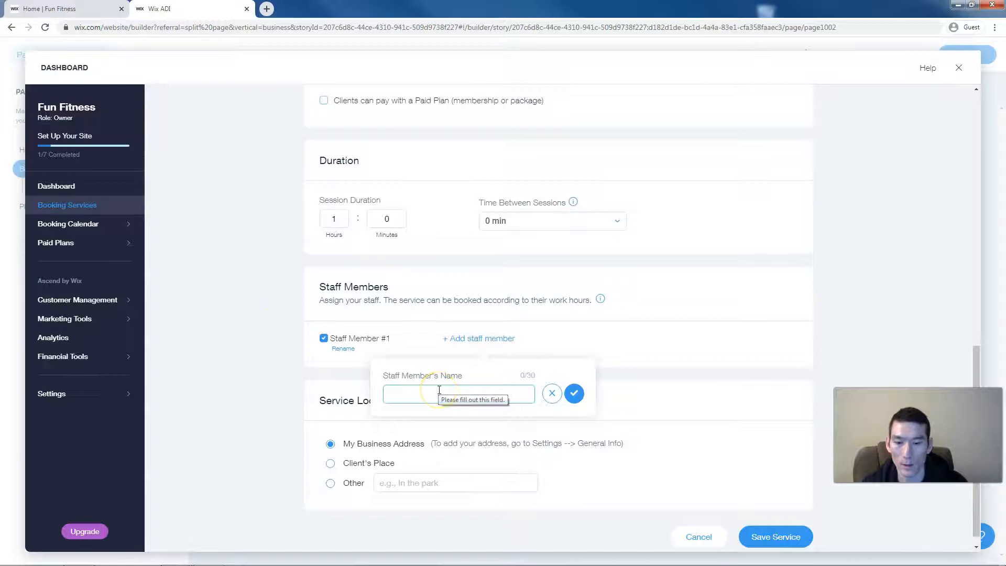
type("Joe")
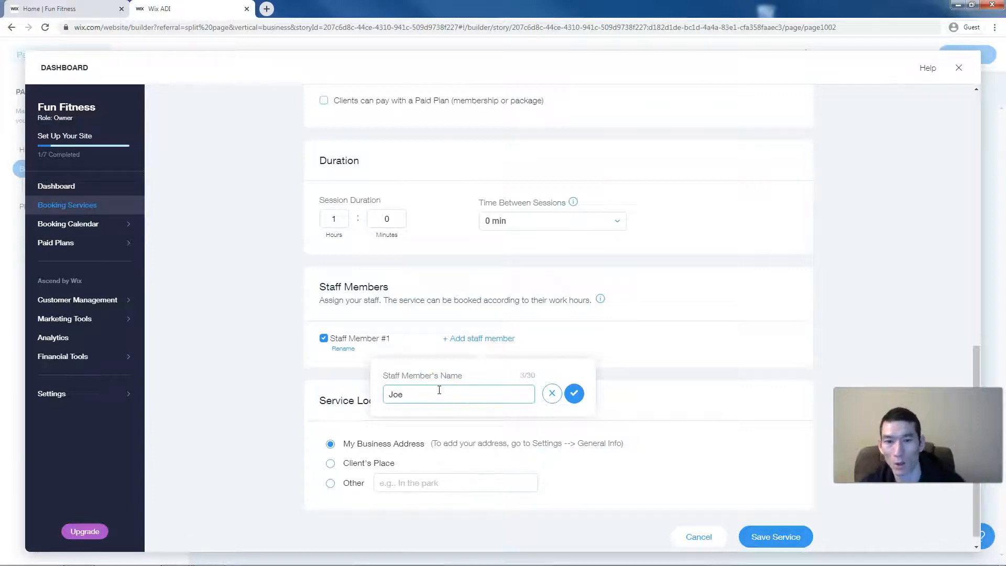
left_click(575, 393)
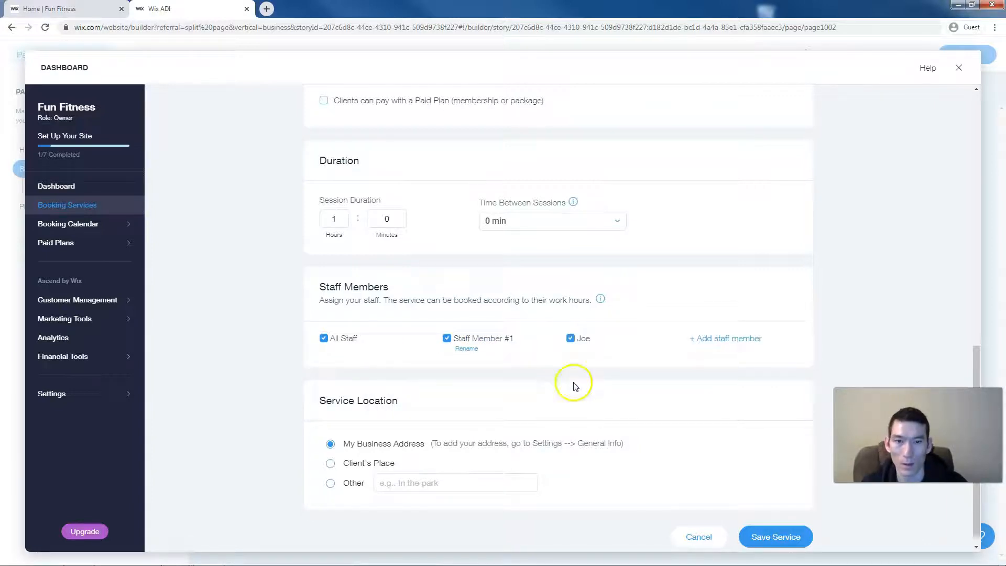
left_click(447, 339)
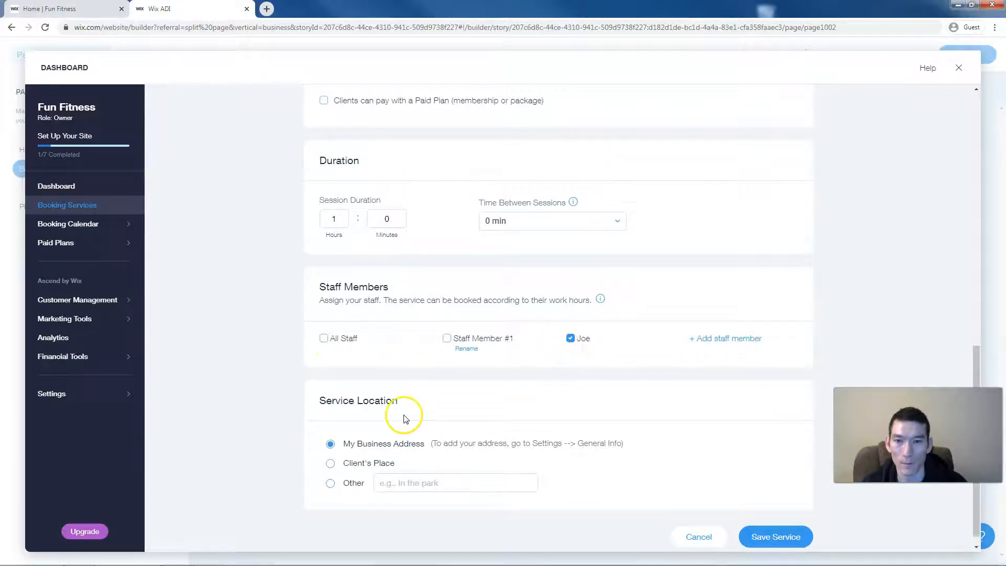
scroll(682, 494, "down", 1)
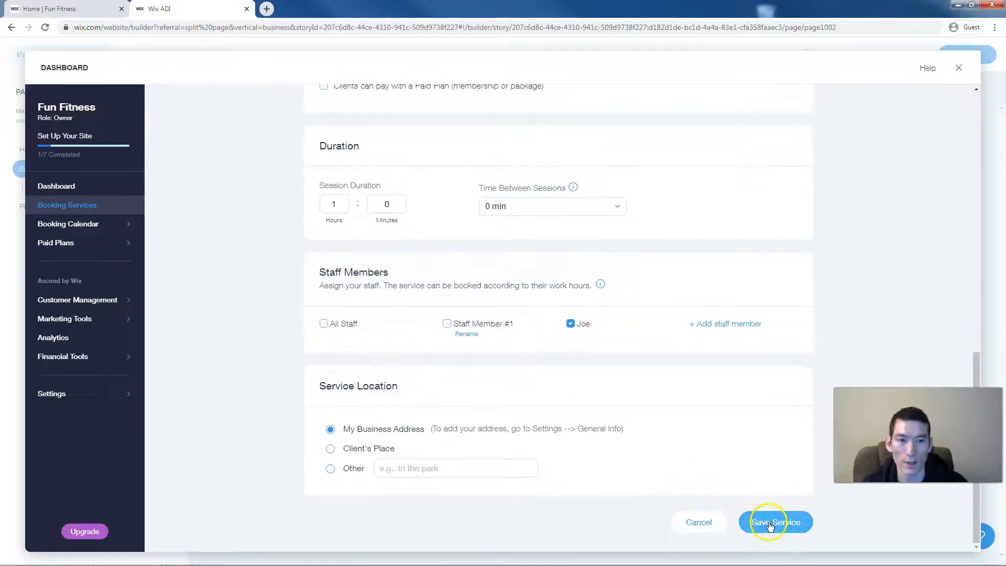
left_click(768, 523)
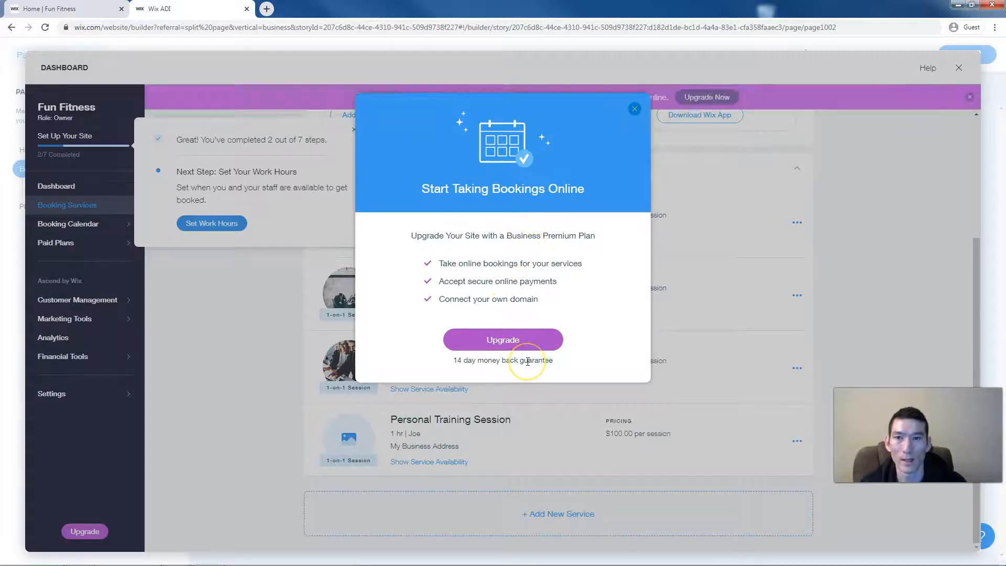
left_click(634, 109)
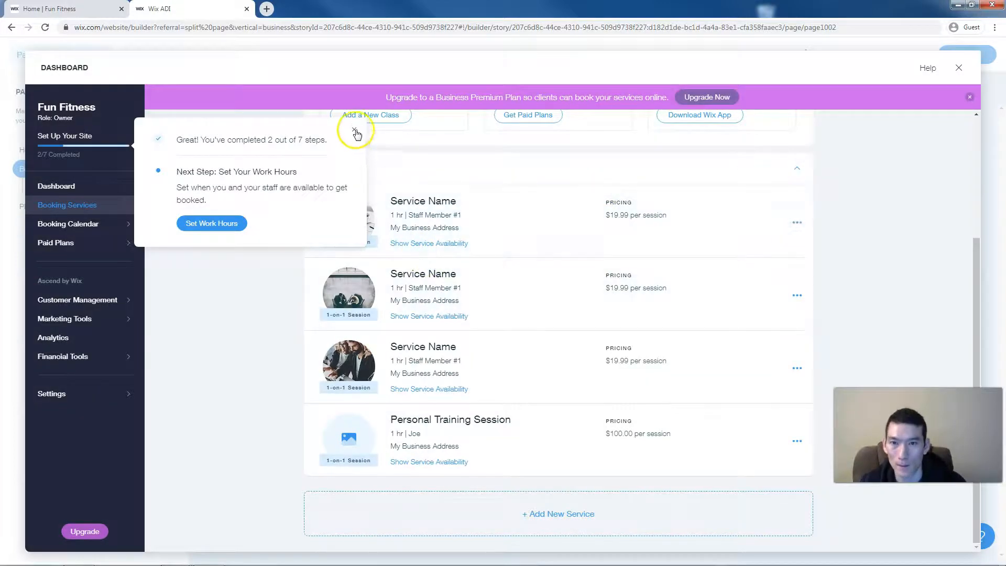
- Dismiss the setup tip and delete the third placeholder Service Name service
left_click(354, 129)
scroll(523, 388, "down", 1)
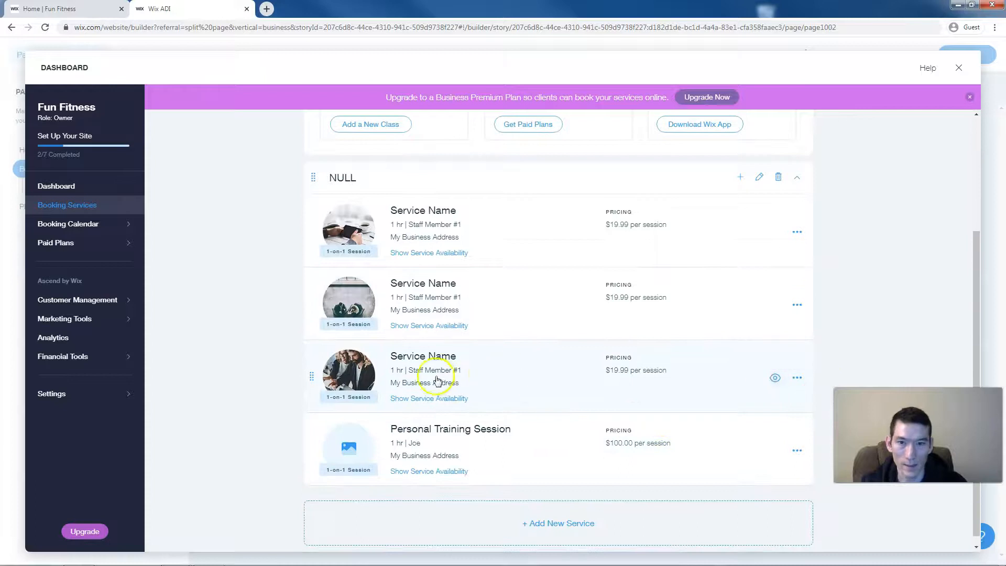
left_click(795, 378)
left_click(752, 402)
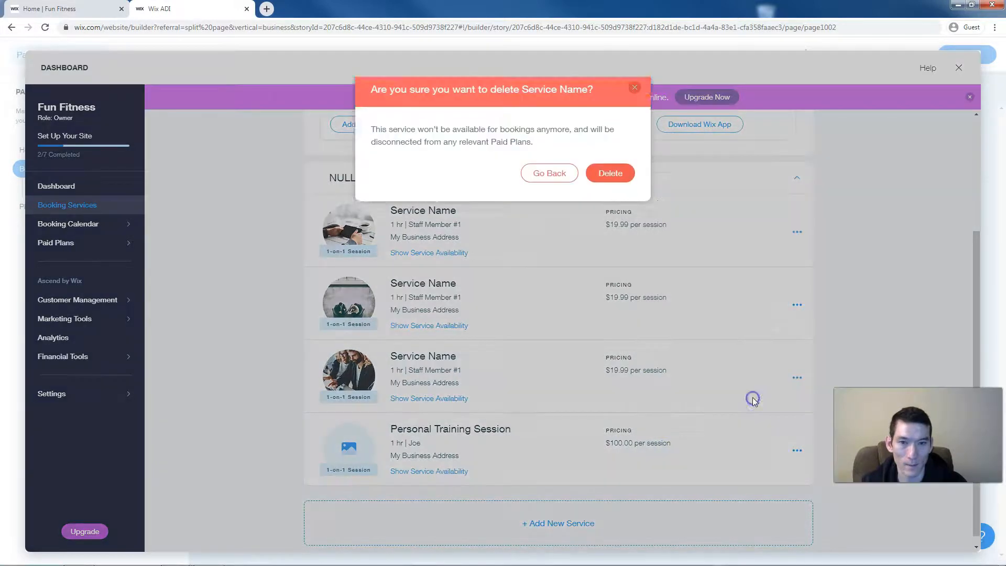
left_click(609, 175)
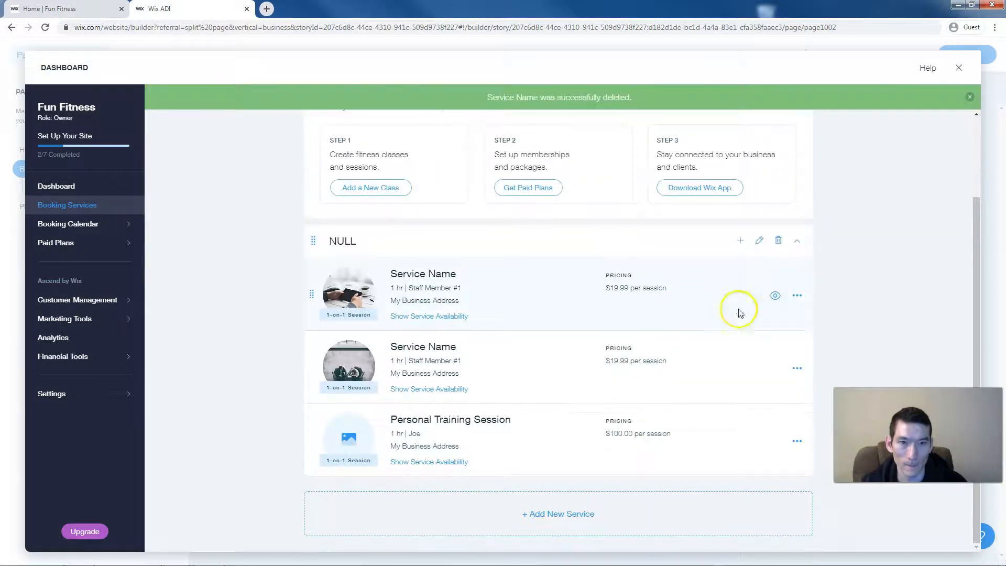
- Delete the remaining two placeholder services and close the dashboard back to the editor
left_click(796, 294)
left_click(740, 321)
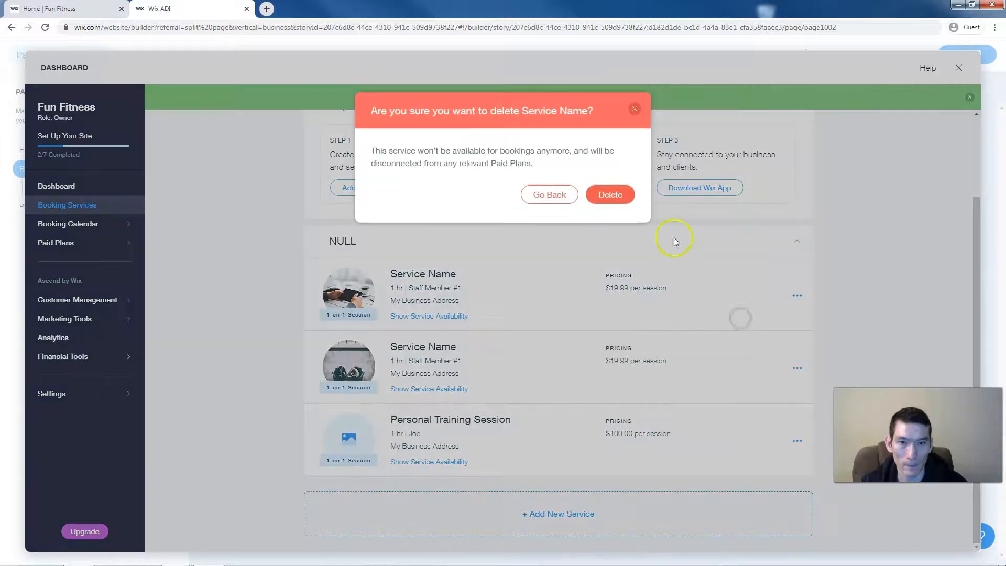
left_click(611, 187)
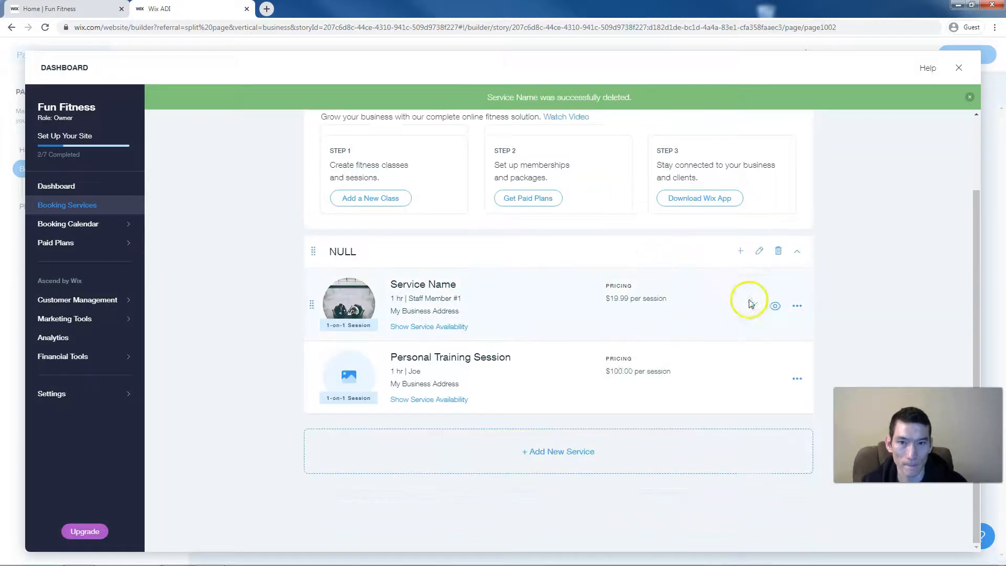
left_click(797, 304)
left_click(742, 322)
left_click(603, 189)
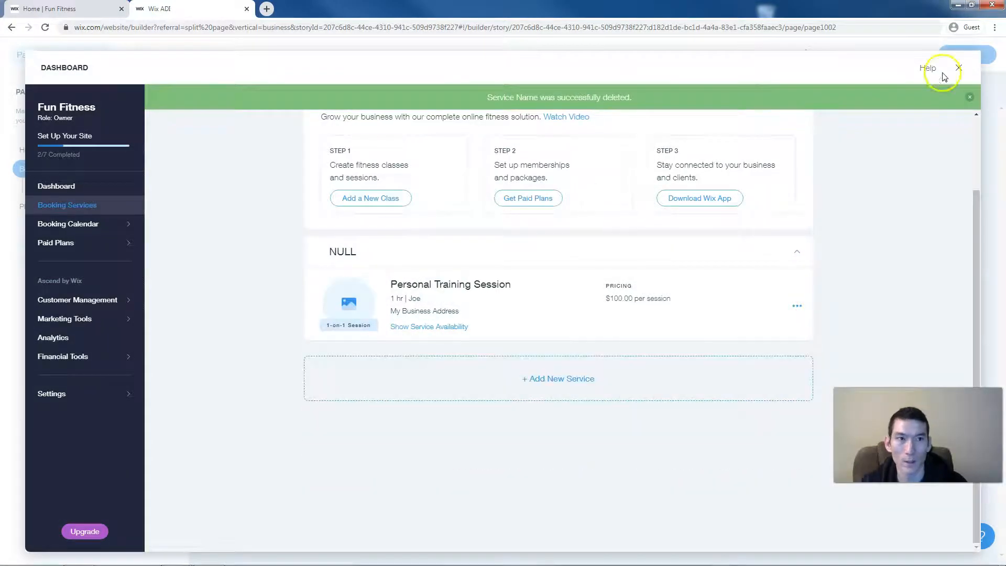
left_click(960, 68)
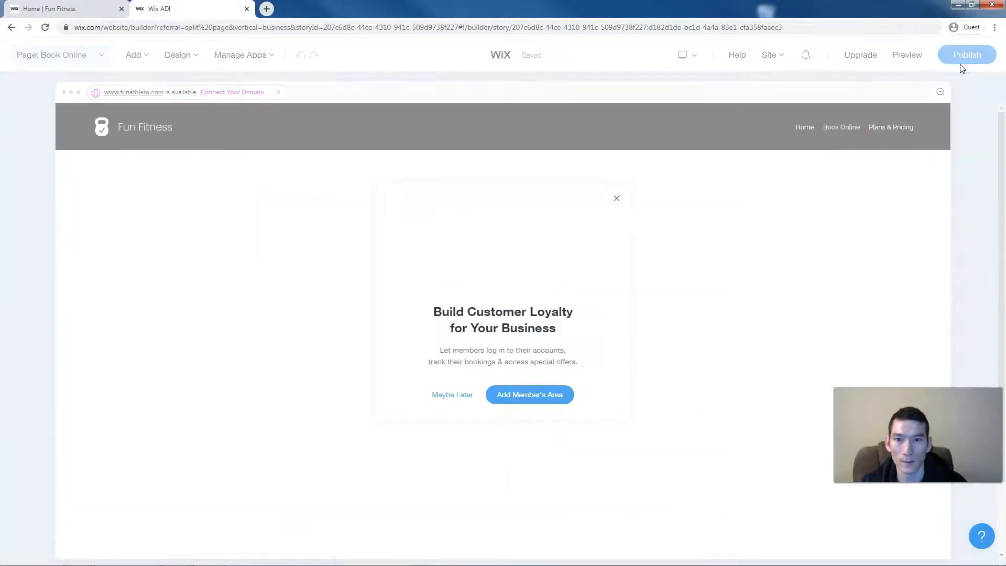
- Dismiss the members area suggestion and switch the services section to the list layout
left_click(617, 200)
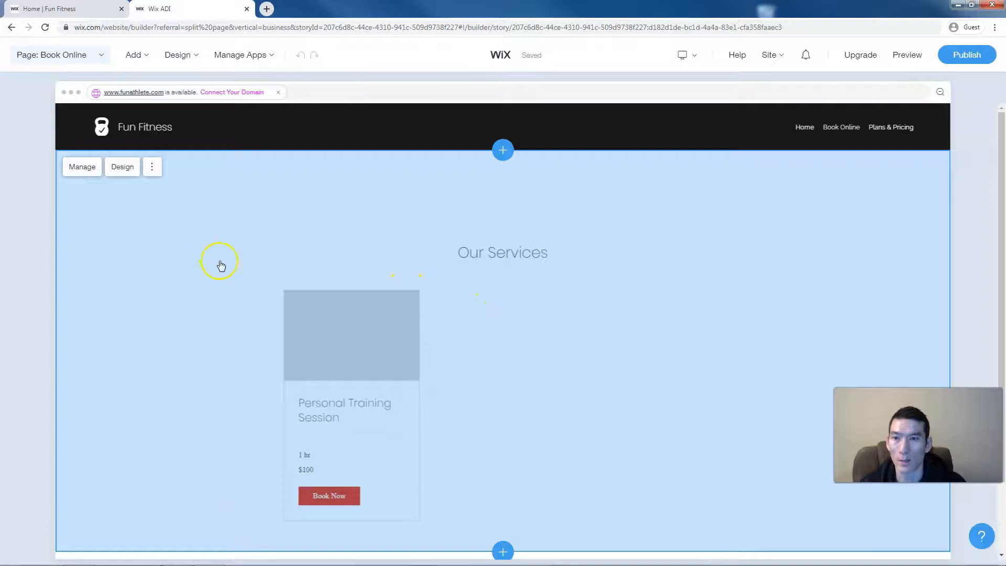
left_click(120, 169)
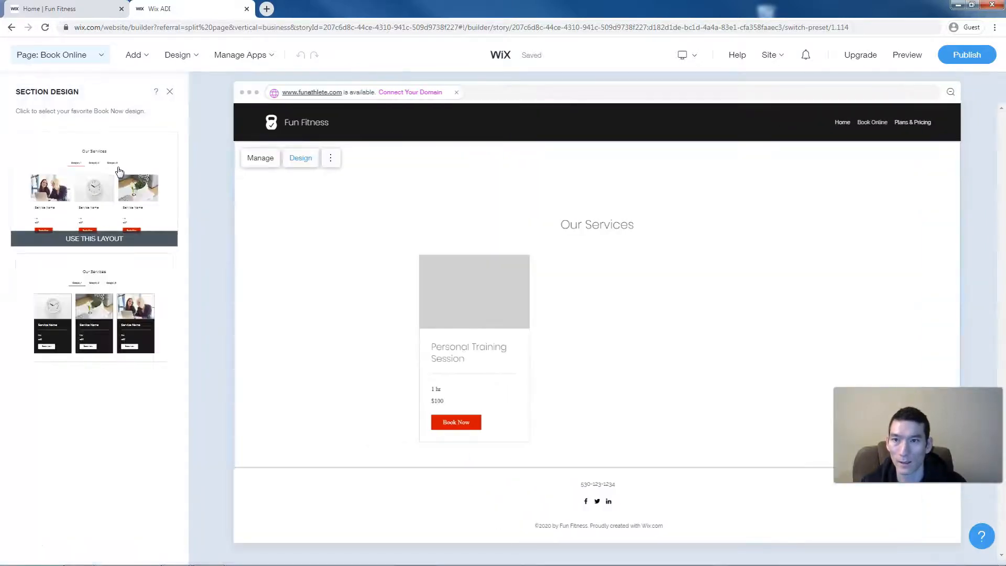
scroll(161, 291, "down", 2)
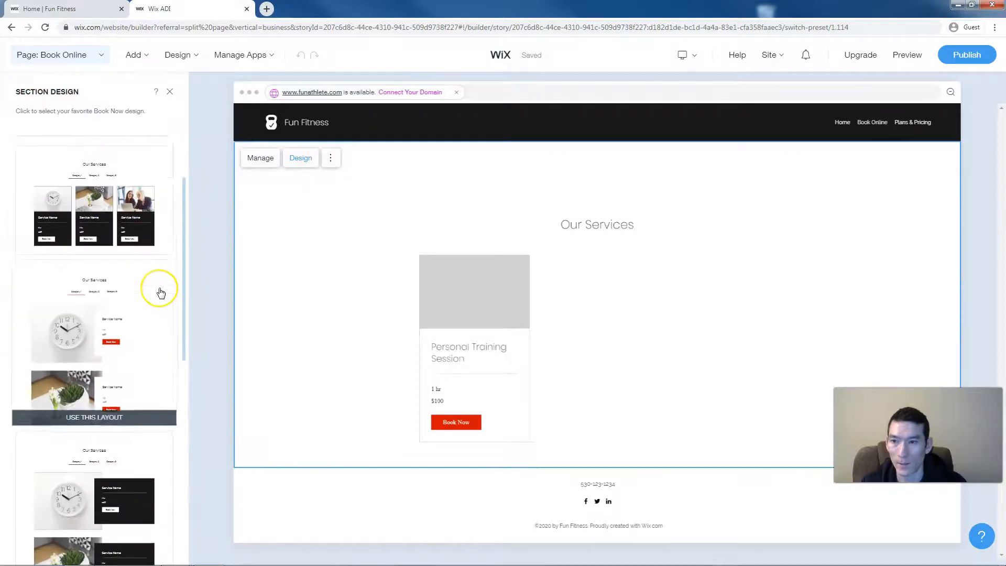
scroll(160, 291, "down", 7)
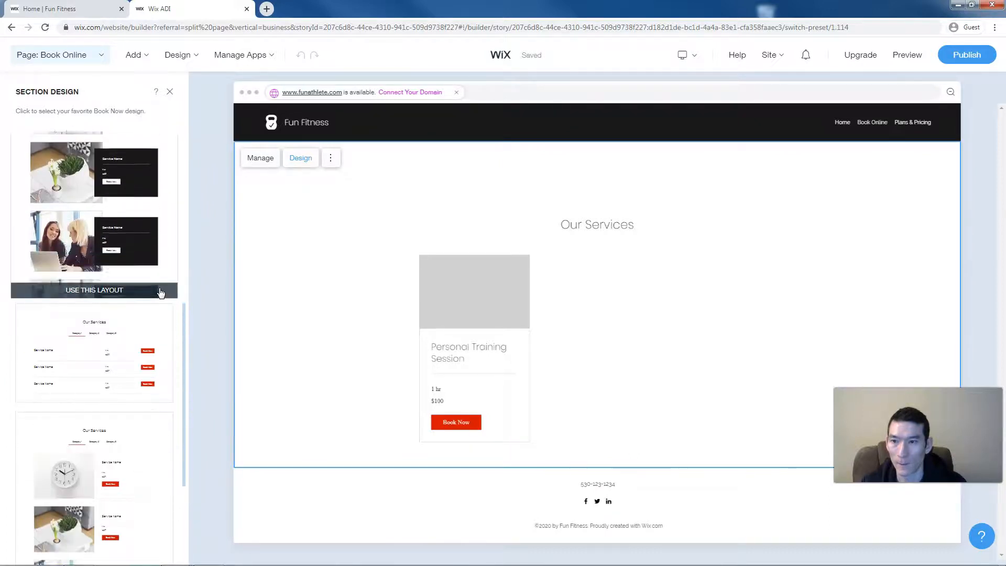
scroll(161, 291, "down", 1)
left_click(130, 297)
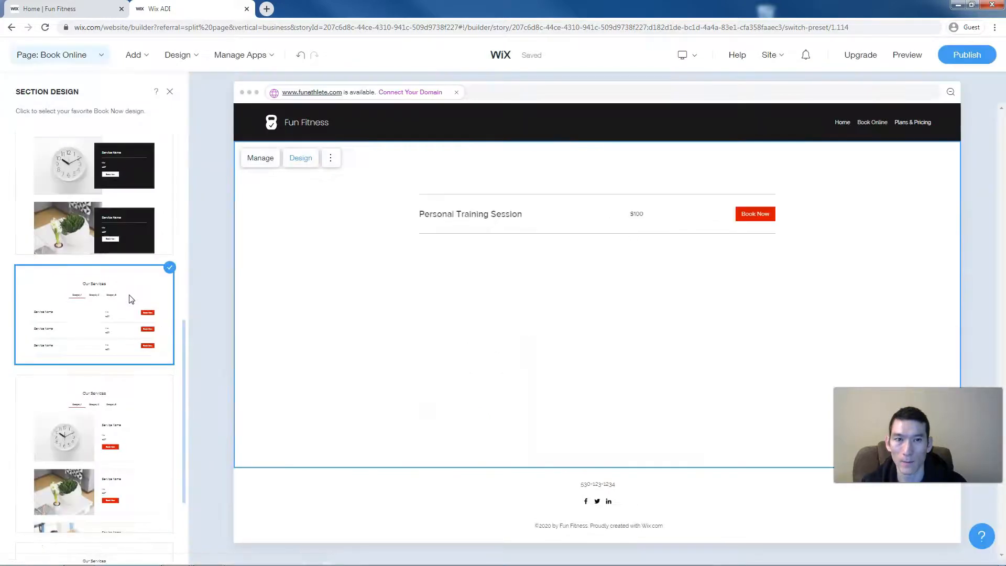
left_click(313, 292)
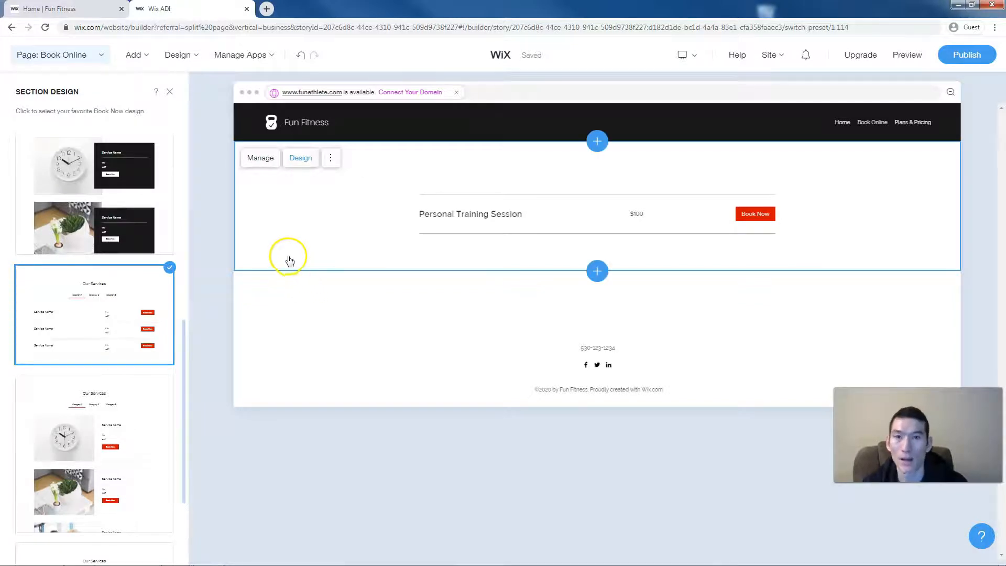
- Switch the editor to the Home page and scroll down to its class cards
left_click(102, 61)
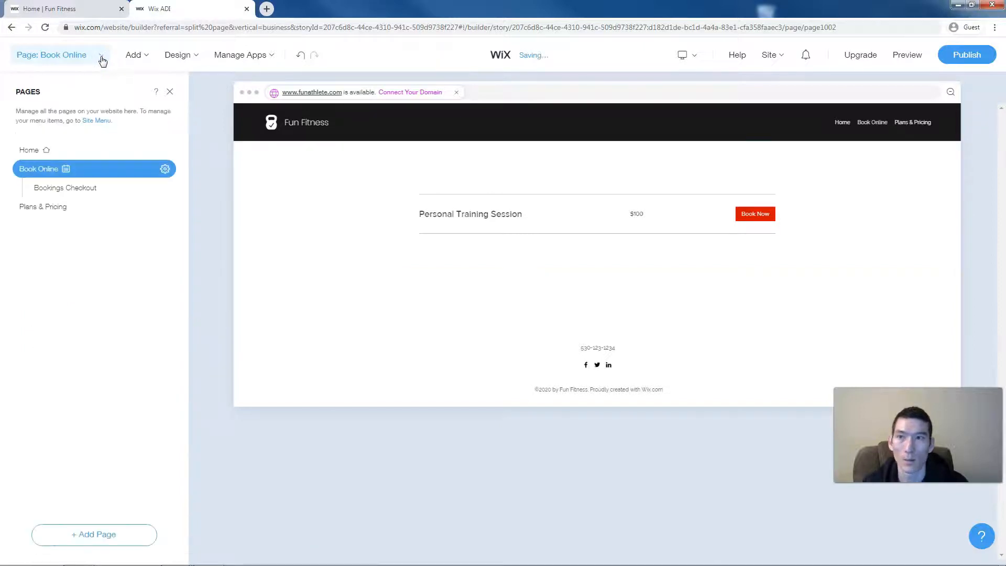
left_click(33, 151)
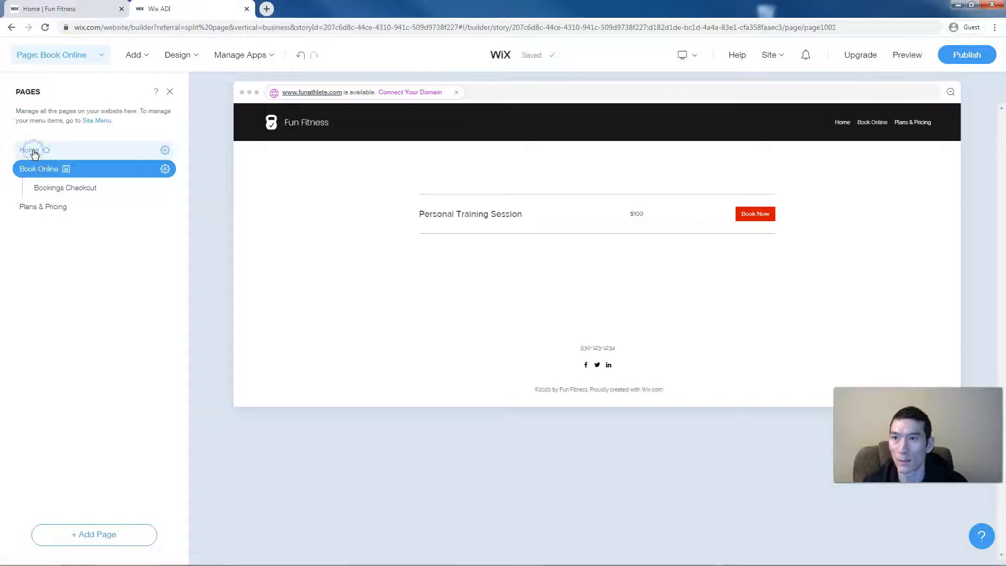
scroll(262, 198, "down", 2)
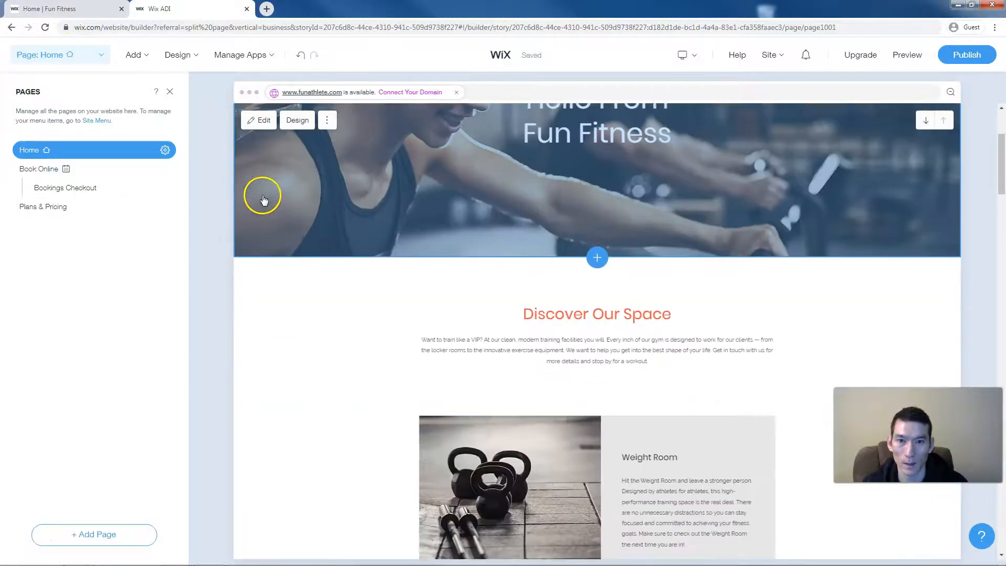
scroll(263, 198, "down", 15)
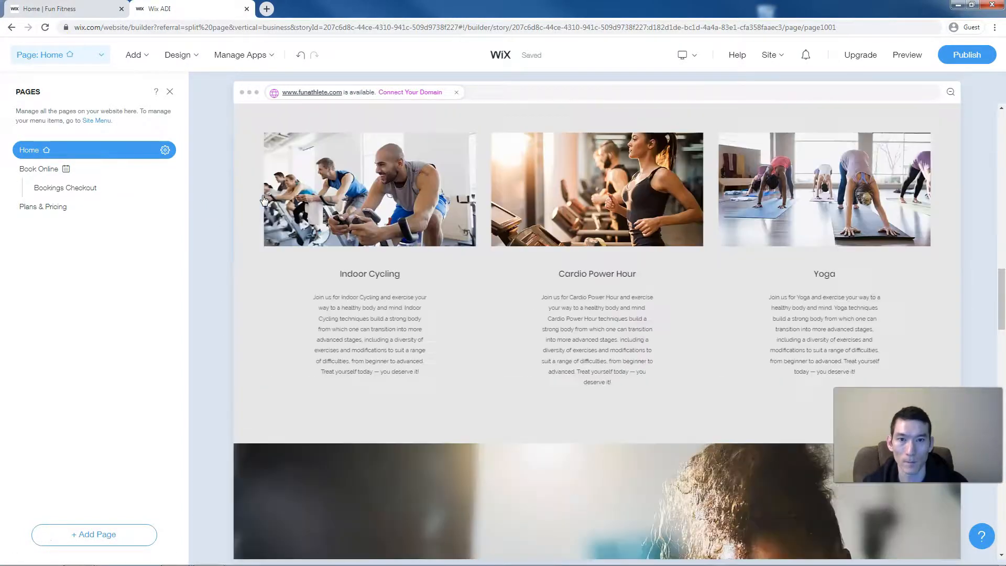
scroll(263, 198, "down", 10)
- Turn on Team section footer buttons and add a second Learn More button
left_click(279, 185)
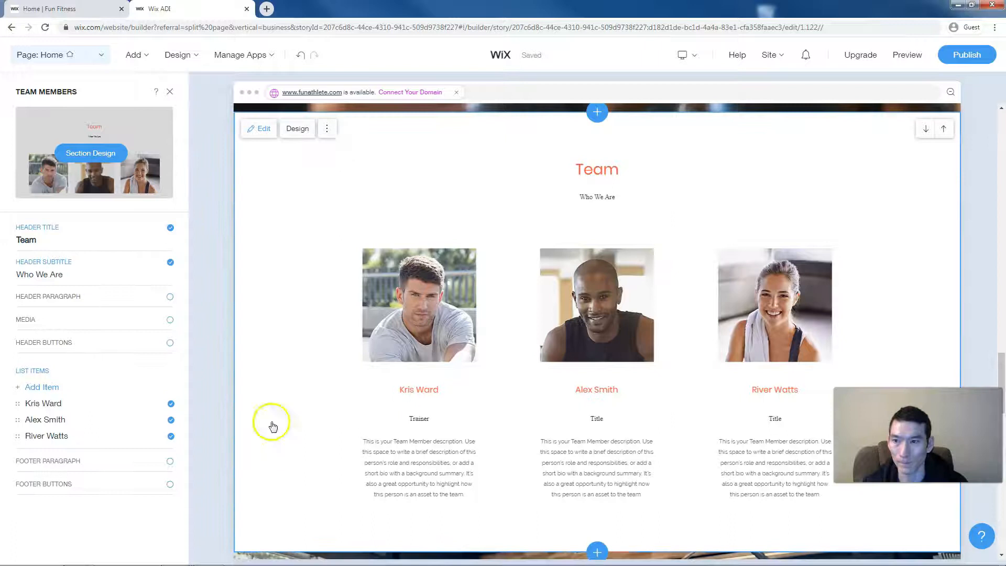
left_click(171, 486)
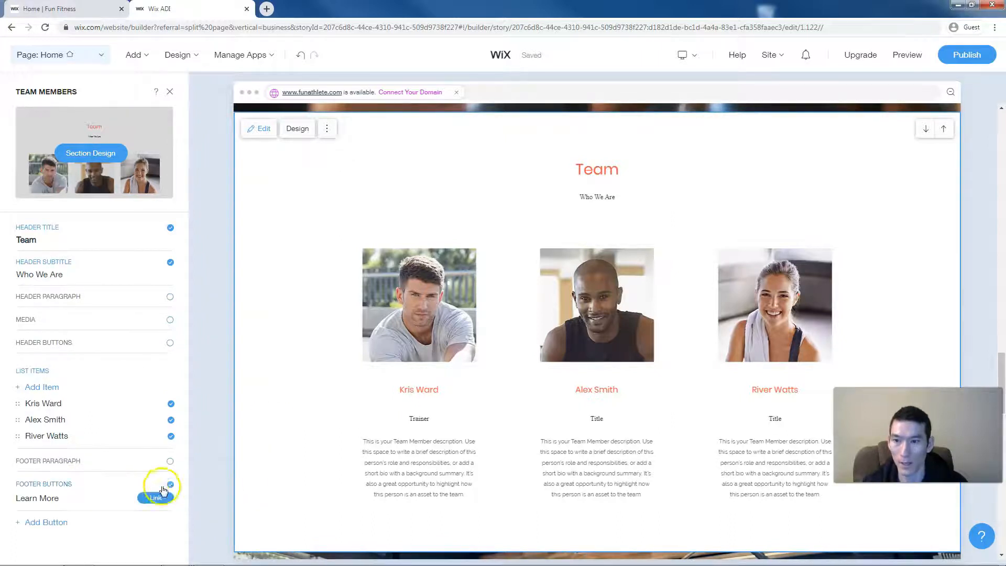
left_click(45, 522)
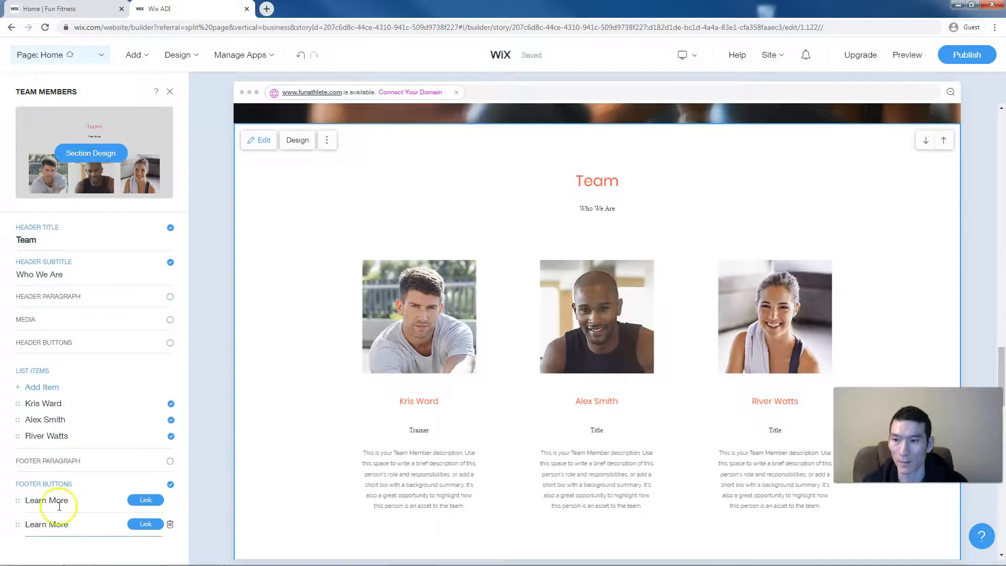
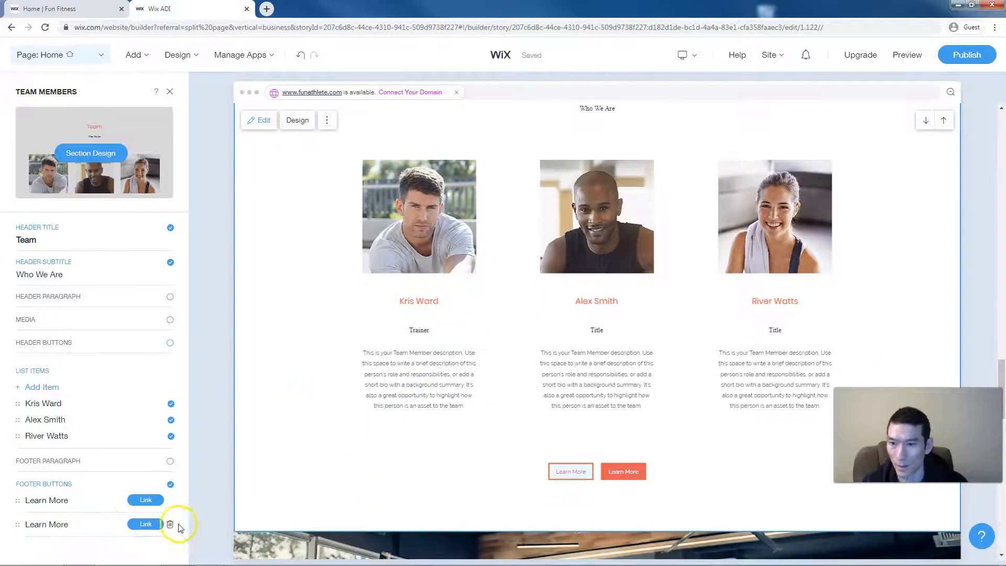
- Delete the extra Learn More button and link 'Book a Trainer Today!' to the Book Online page
left_click(172, 524)
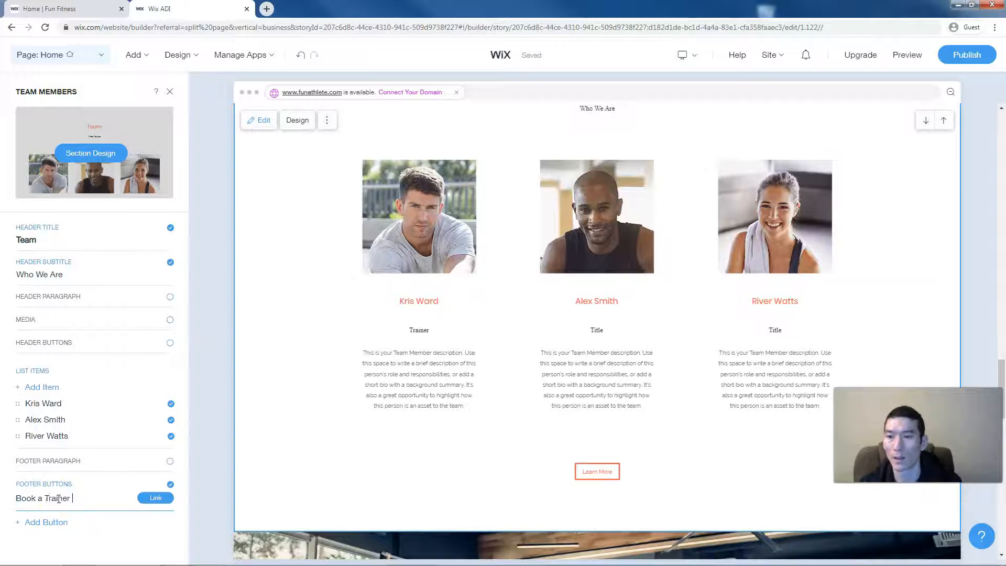
left_click(156, 498)
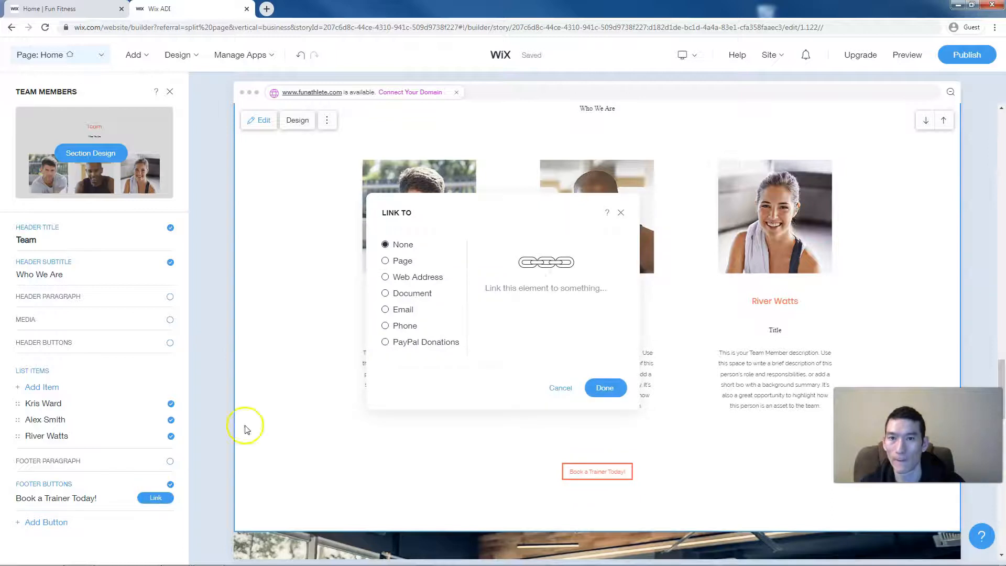
left_click(401, 261)
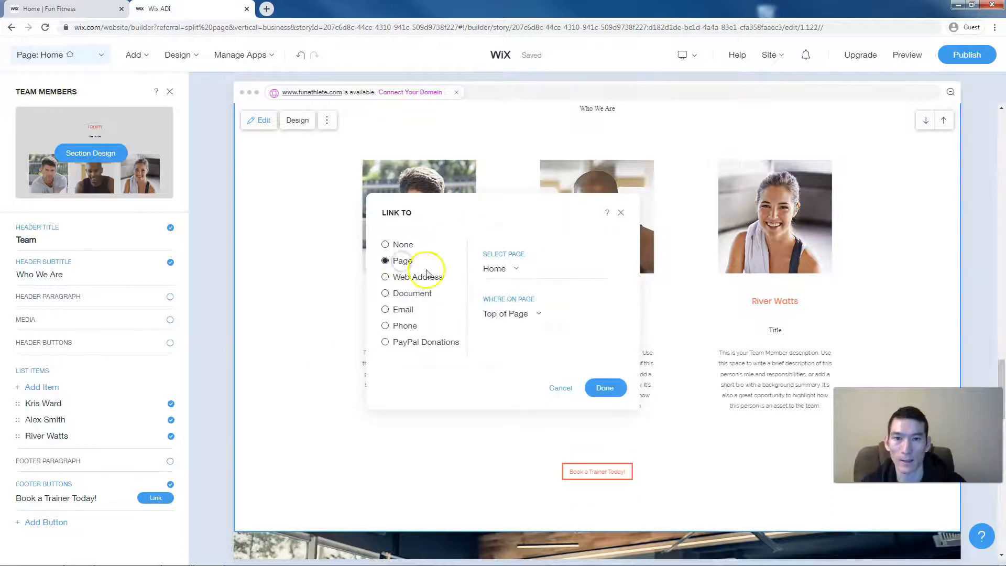
left_click(507, 272)
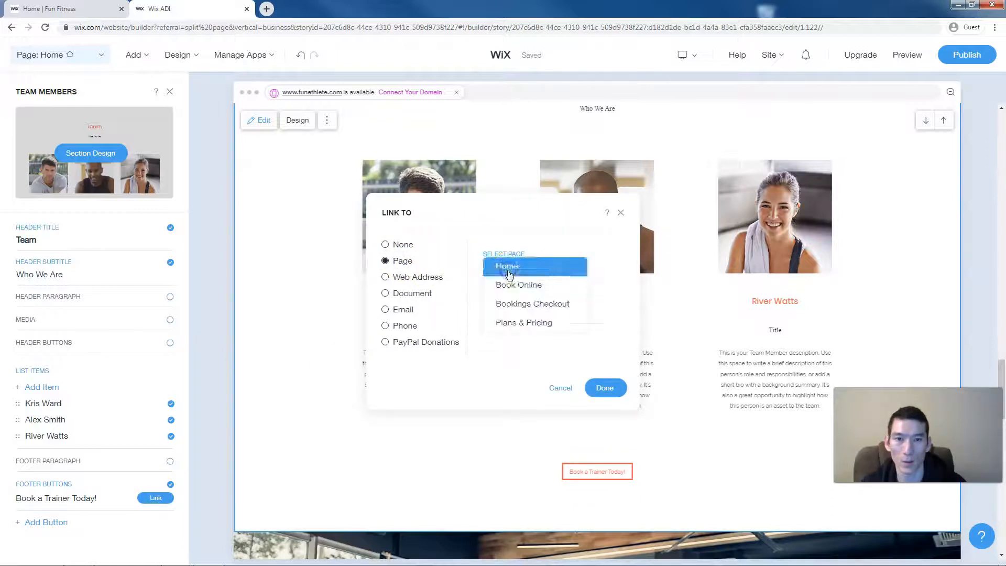
left_click(513, 285)
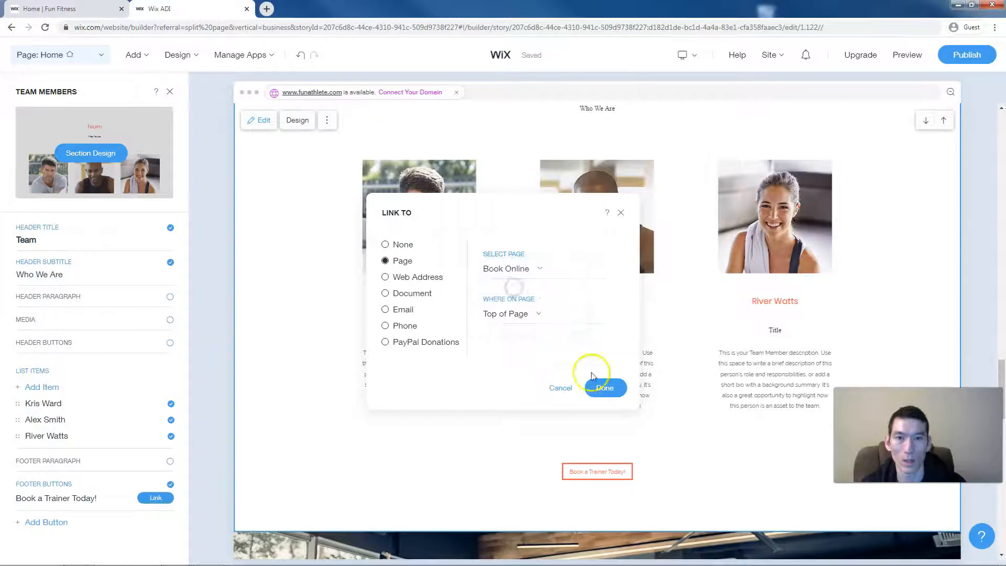
left_click(611, 390)
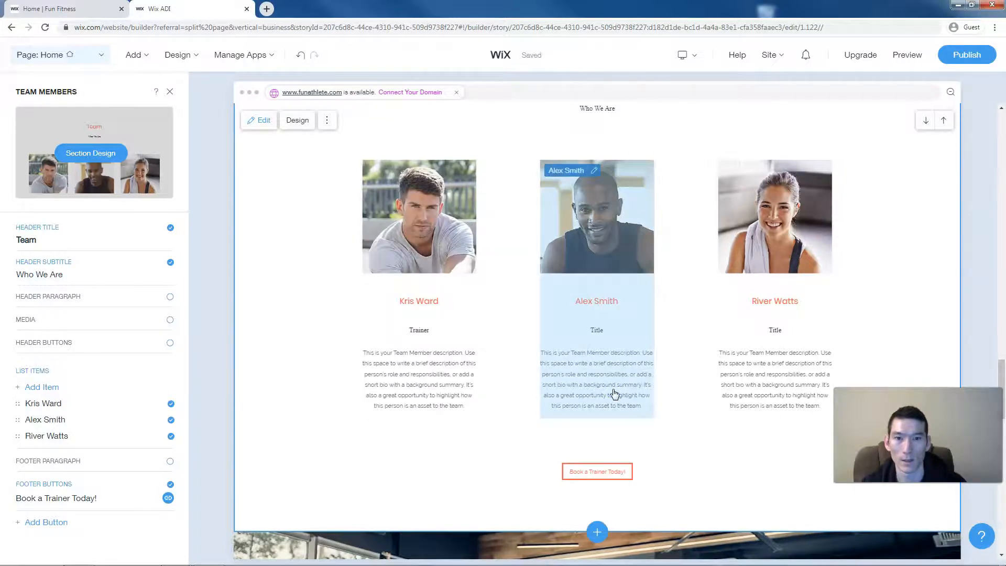
- Preview the site, confirm 'Book a Trainer Today!' opens Book Online, then return to the editor
left_click(170, 94)
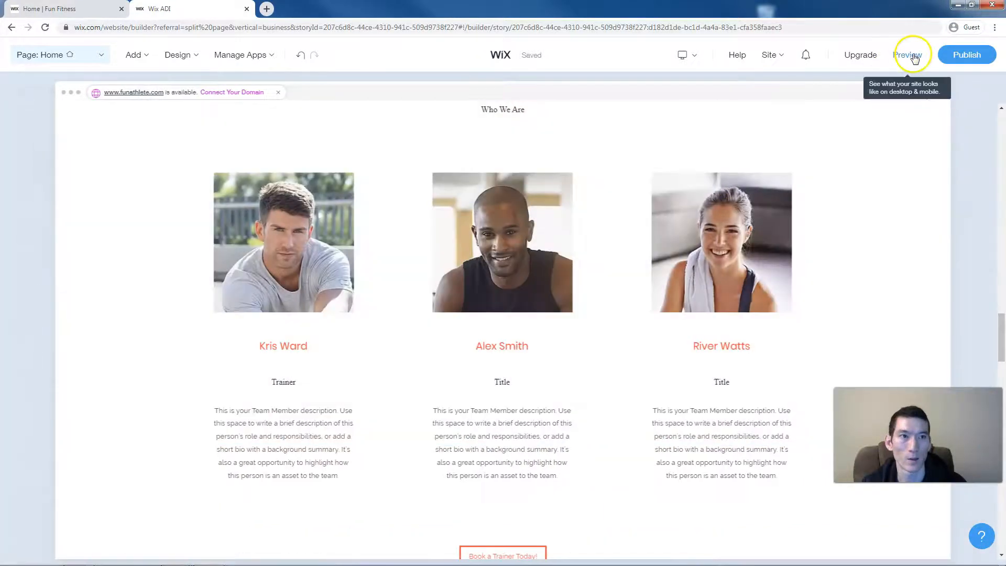
left_click(911, 55)
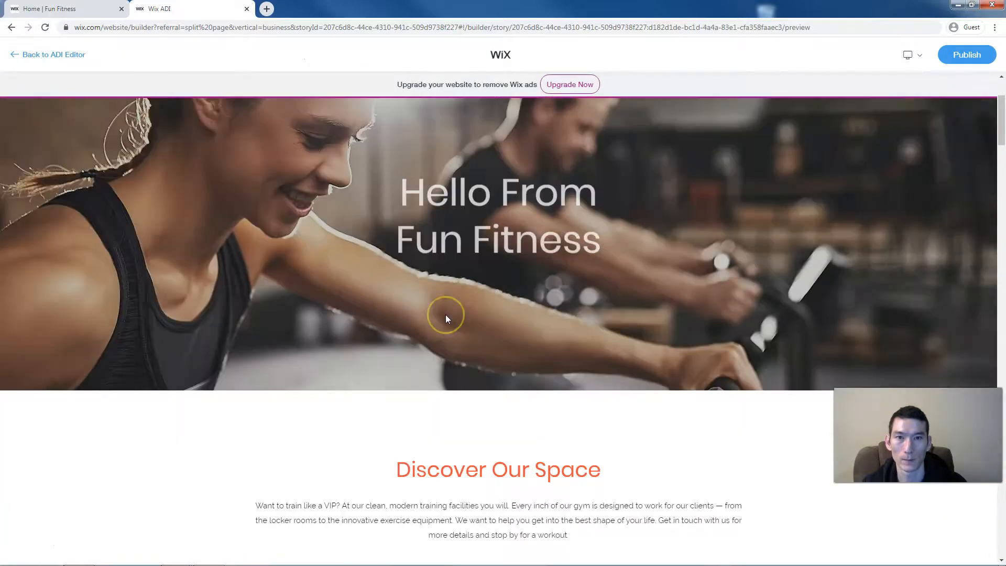
scroll(445, 314, "down", 15)
scroll(446, 318, "down", 20)
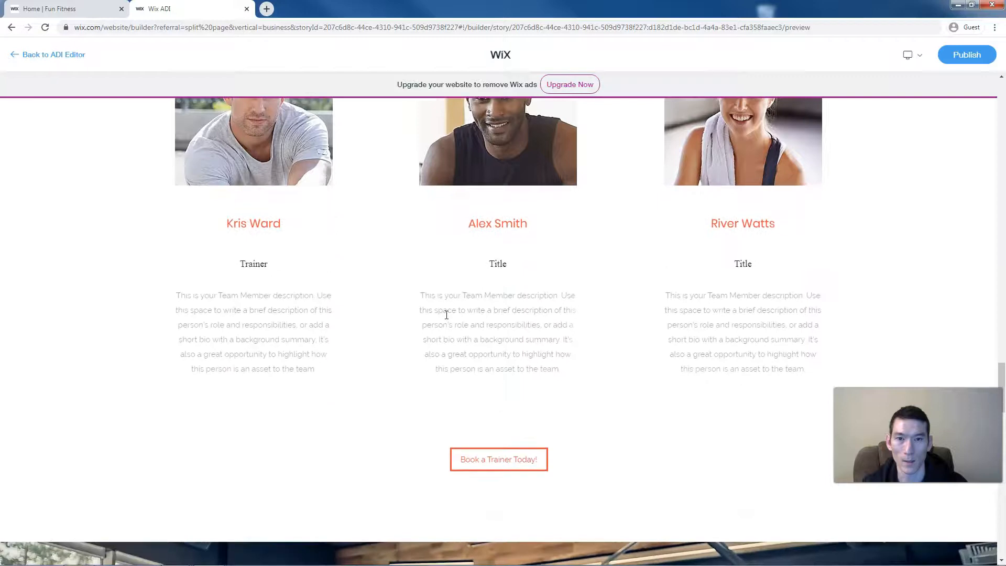
scroll(446, 314, "down", 1)
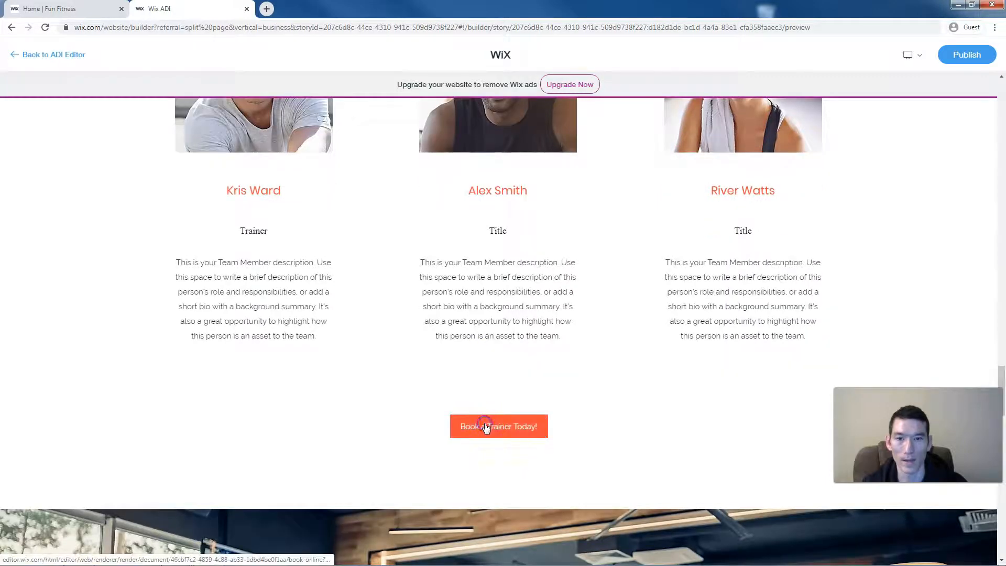
left_click(486, 427)
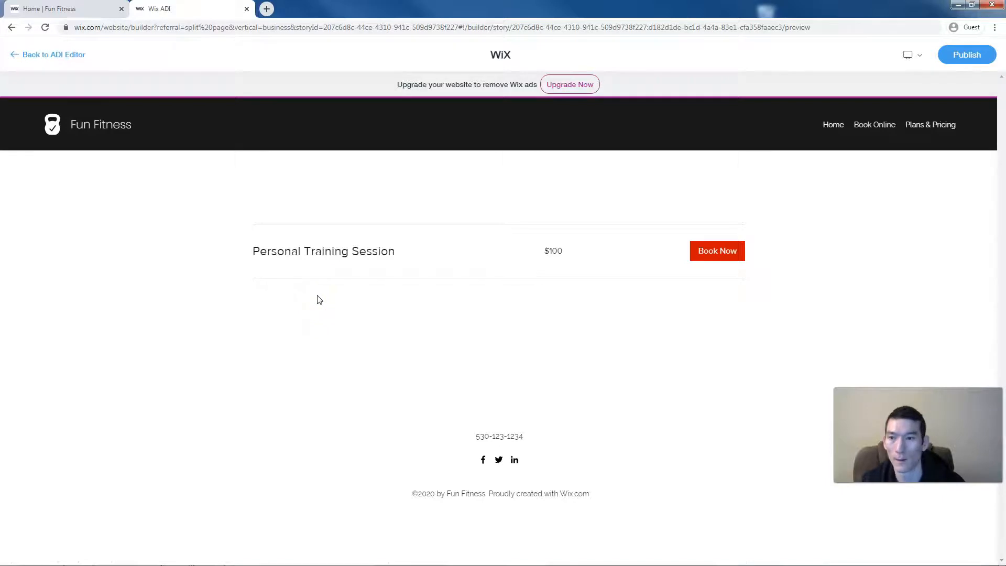
left_click(54, 62)
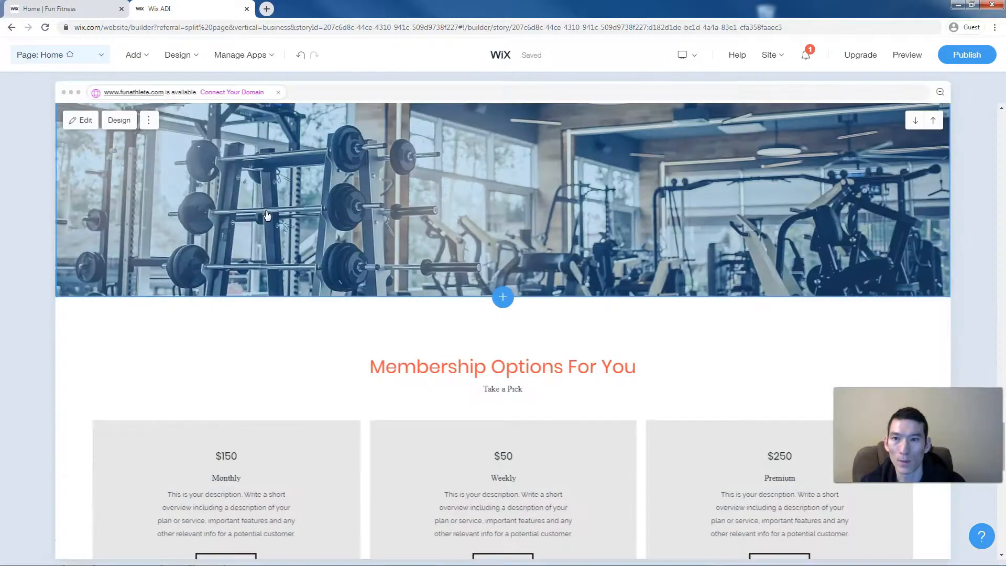
- Add a Blog page from the first blog template, with its sample fitness posts
left_click(138, 56)
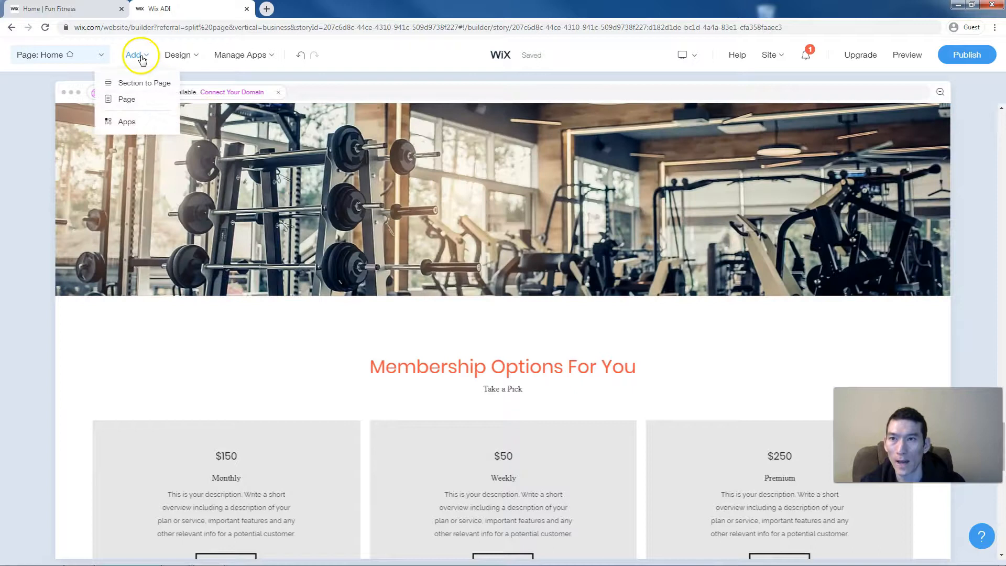
left_click(131, 100)
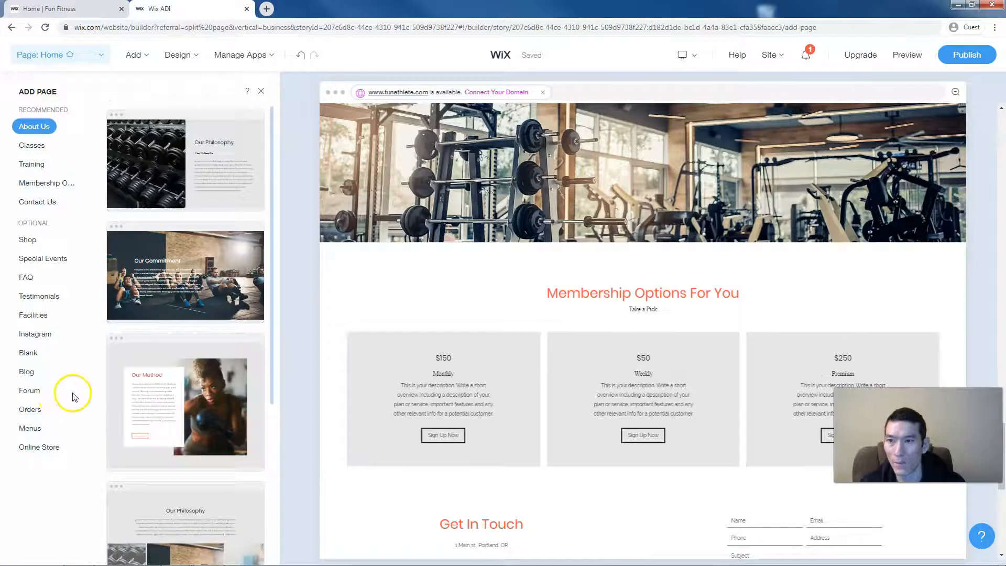
left_click(29, 371)
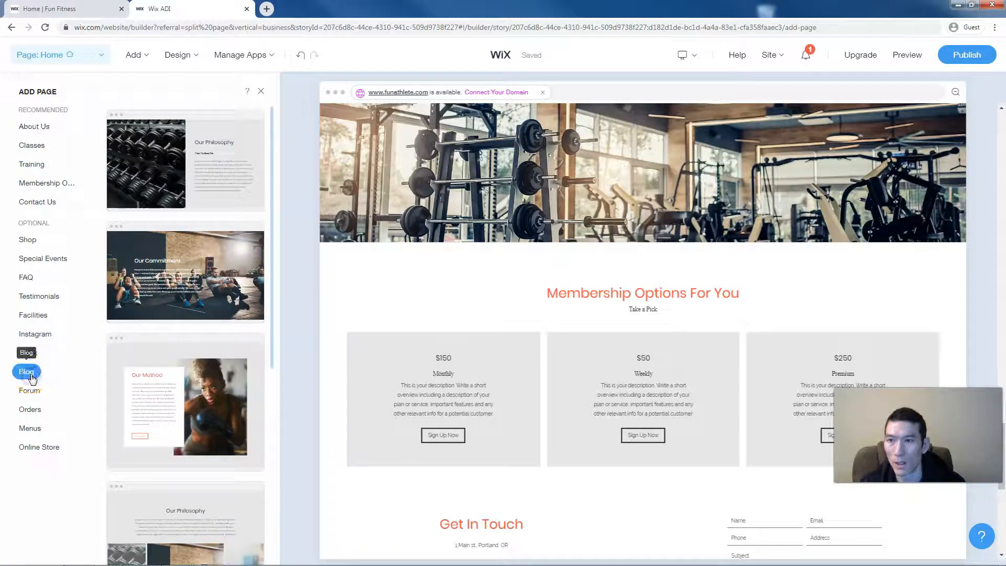
mouse_move(209, 220)
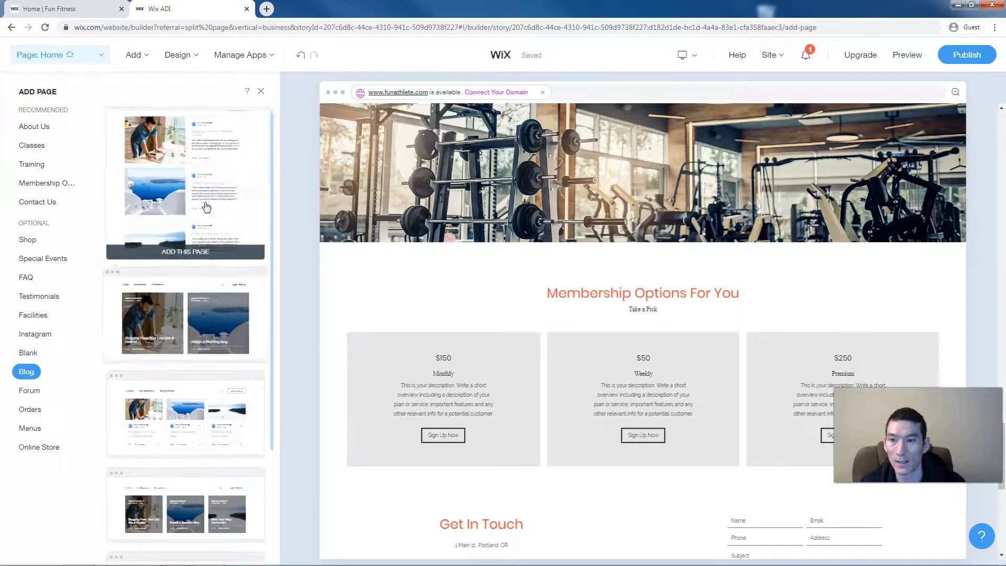
left_click(192, 190)
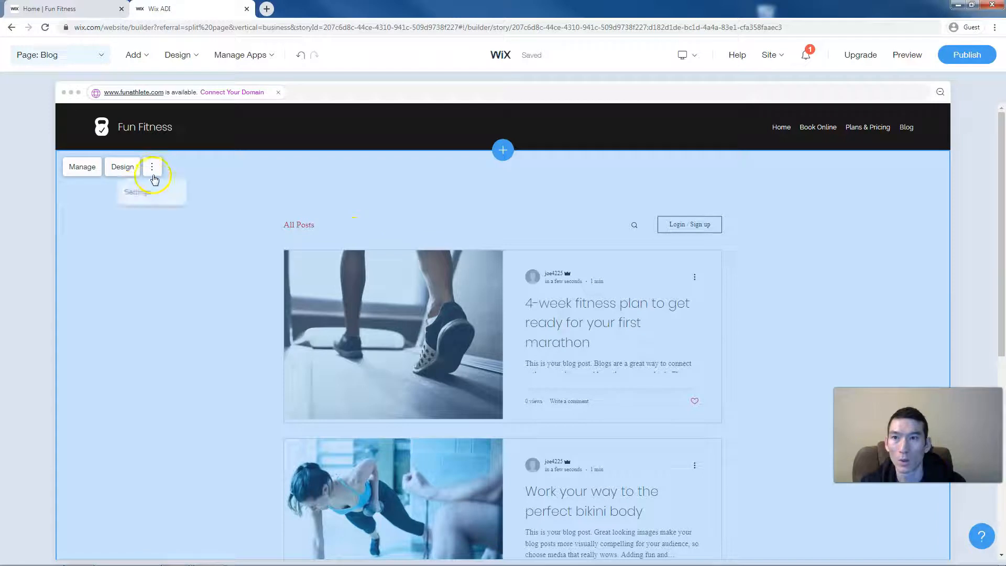
left_click(441, 212)
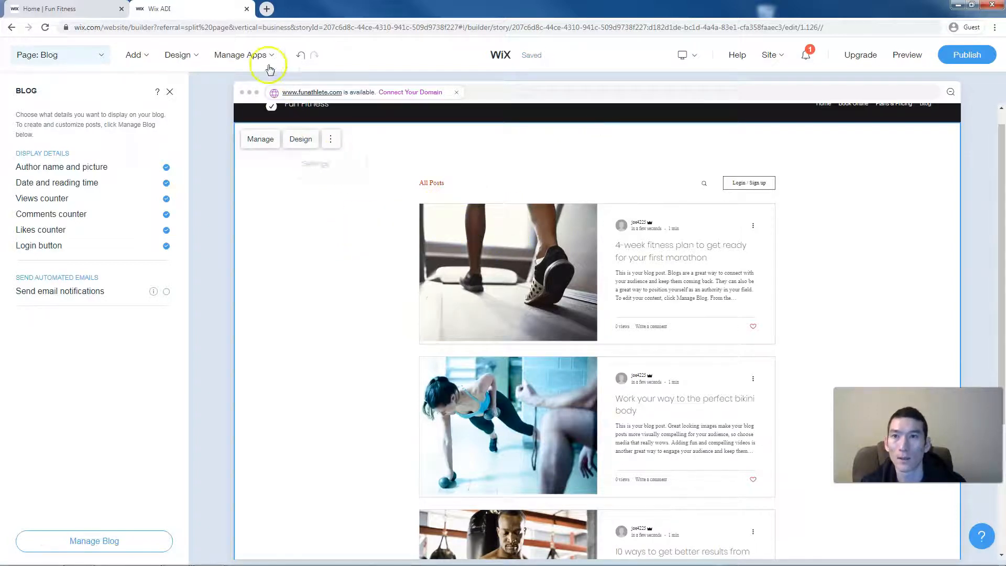
mouse_move(255, 58)
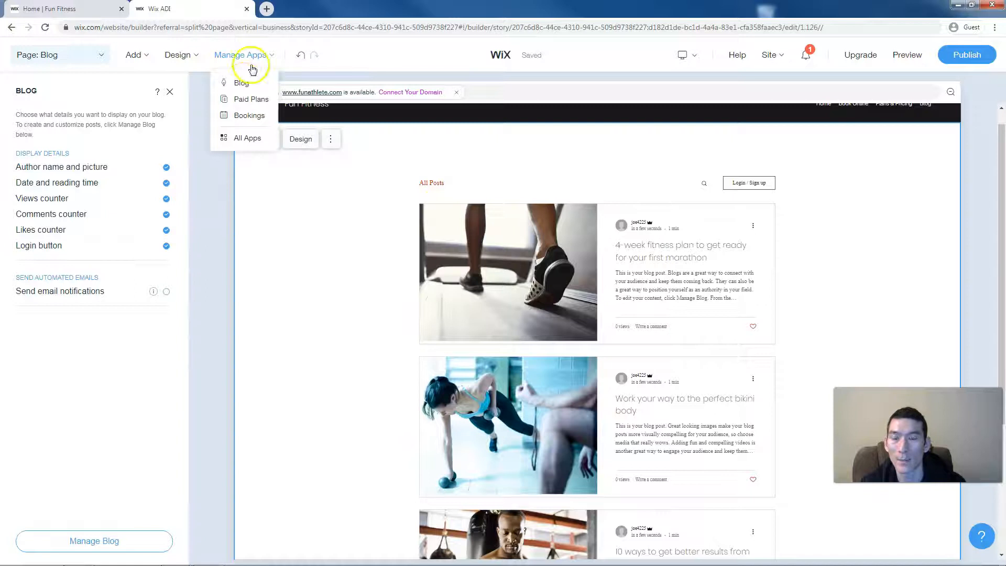
- Change the blog author name in the Blog dashboard
left_click(241, 81)
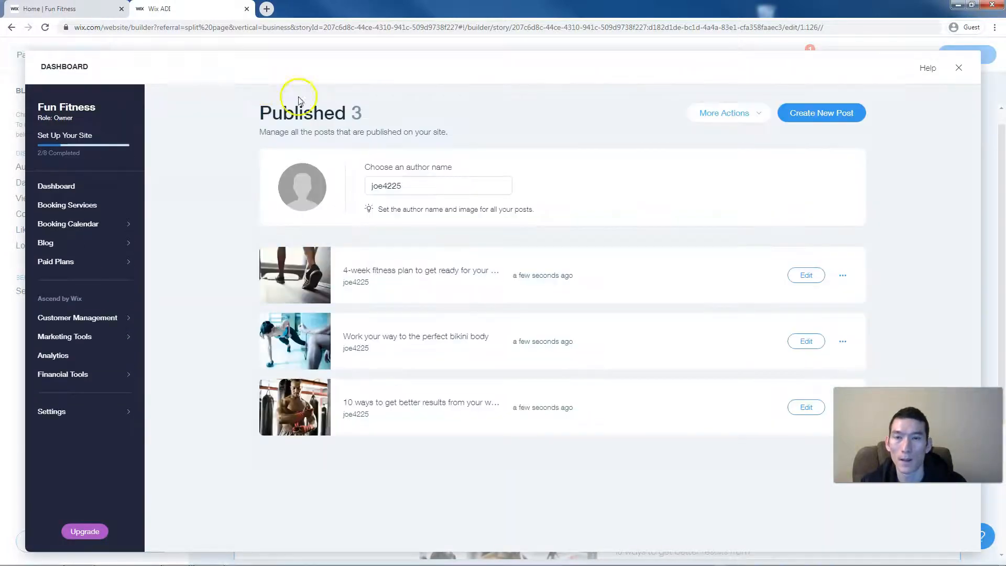
left_click(415, 186)
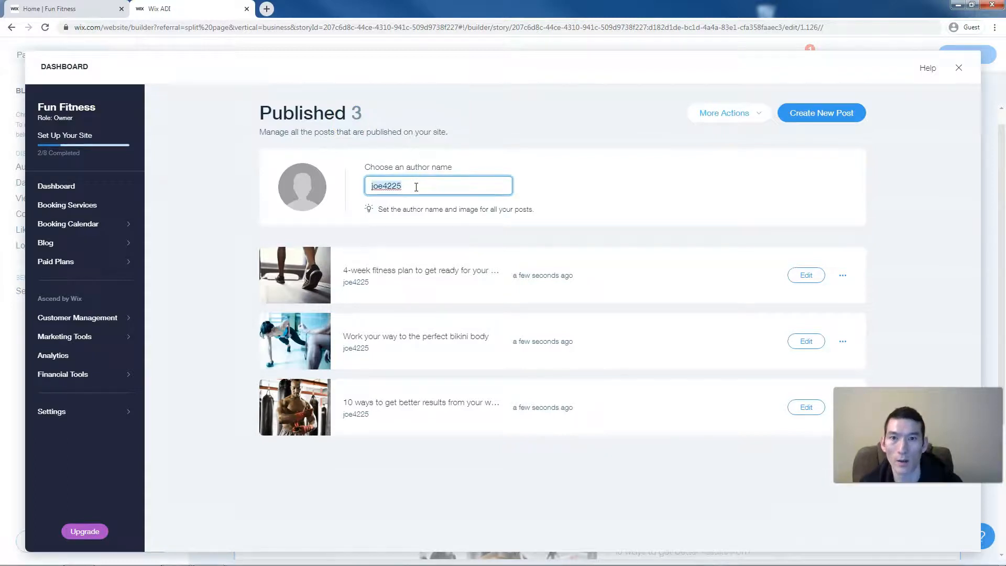
left_click(784, 145)
left_click(815, 120)
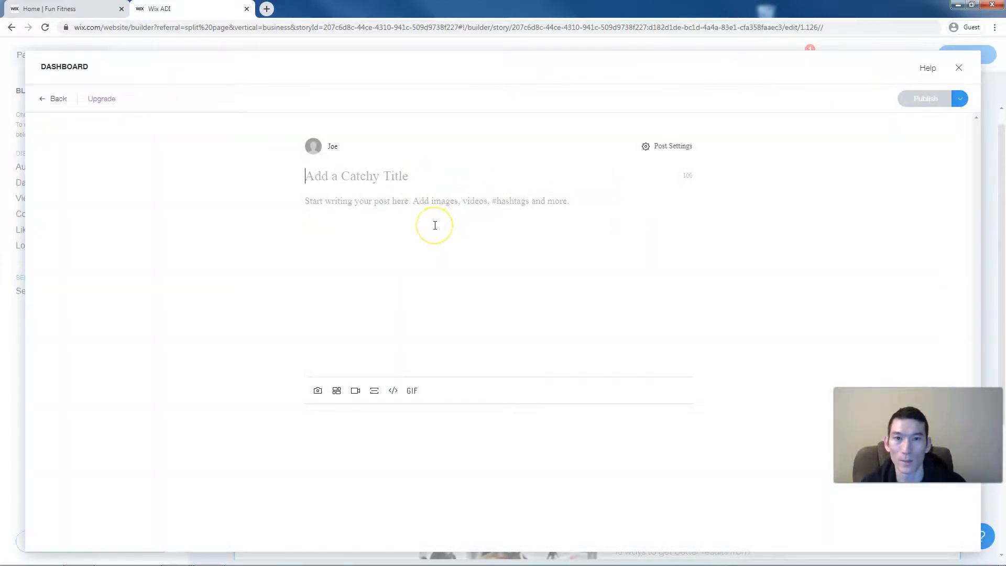
left_click(56, 99)
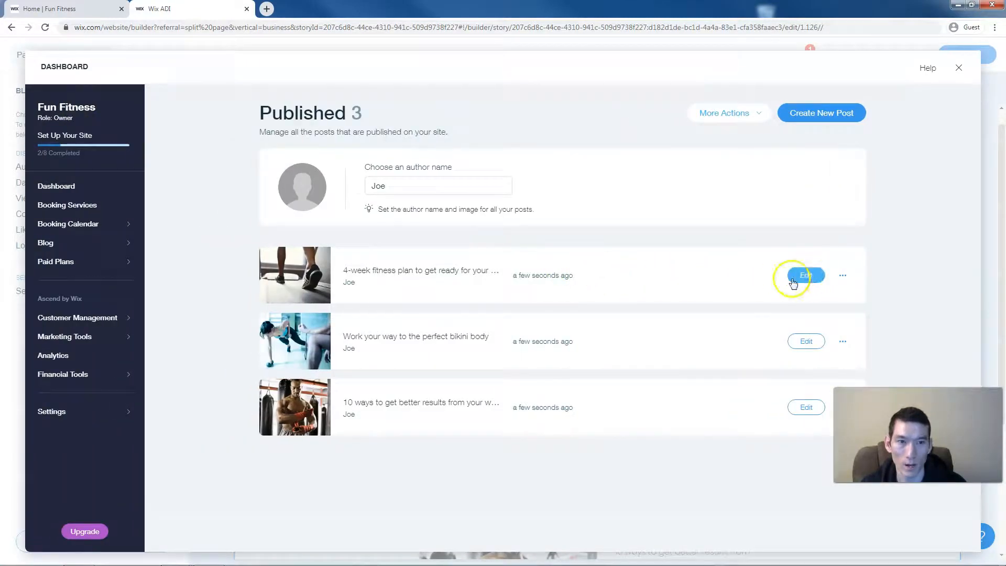
- Move the 4-week fitness plan post to trash and close the blog dashboard
left_click(842, 274)
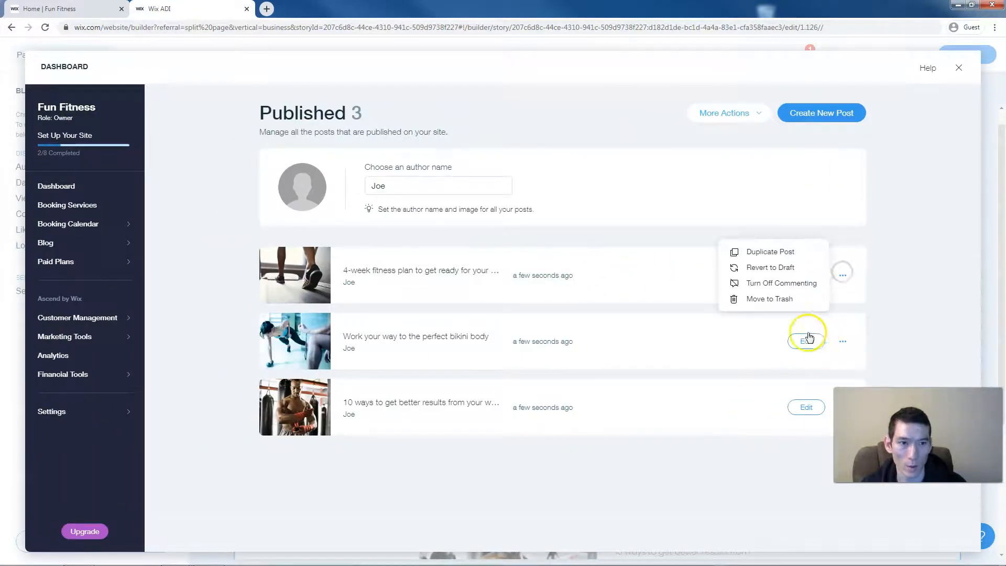
left_click(757, 298)
left_click(609, 347)
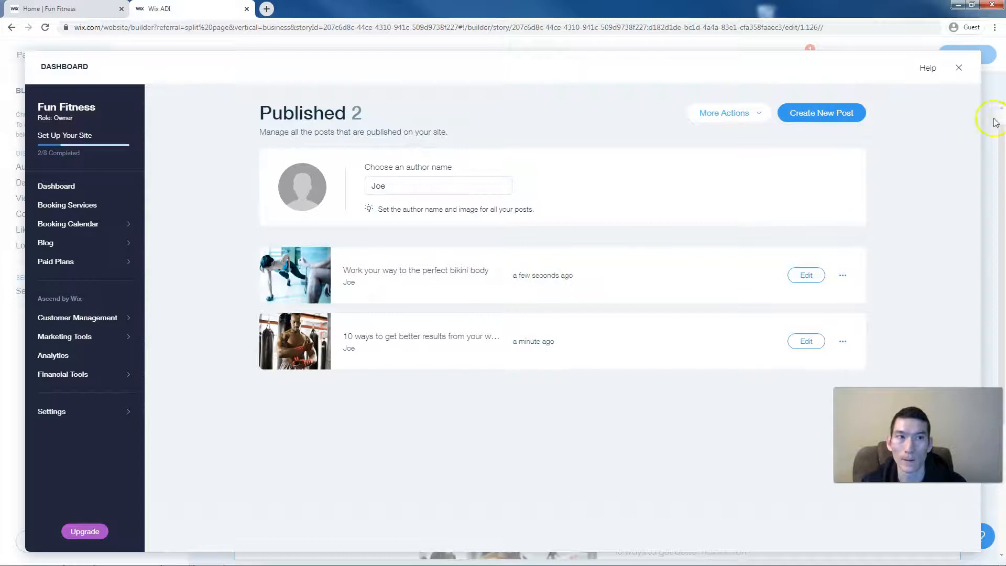
left_click(963, 74)
left_click(614, 274)
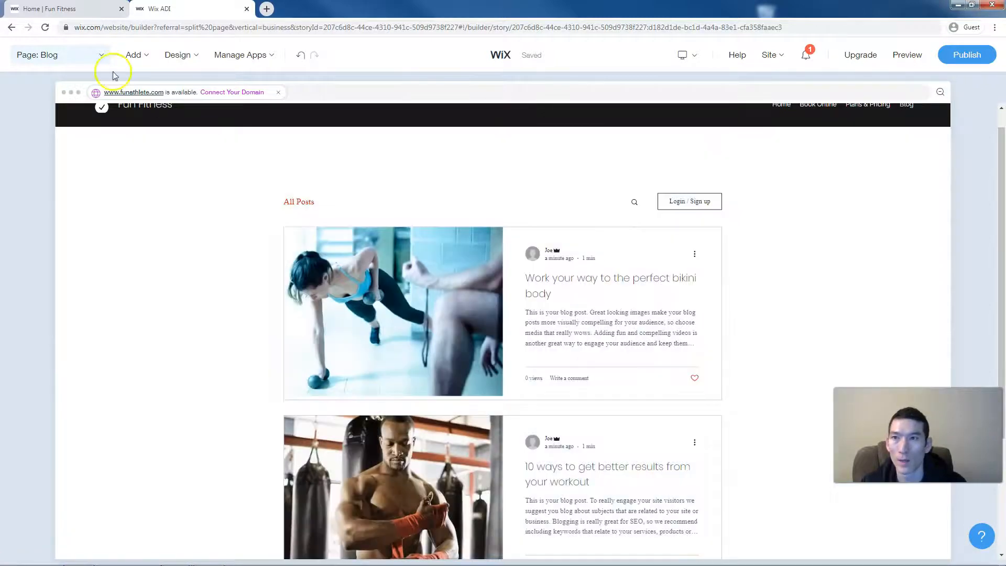
- Show the Home page in the mobile layout and dismiss the introduction tips
left_click(84, 57)
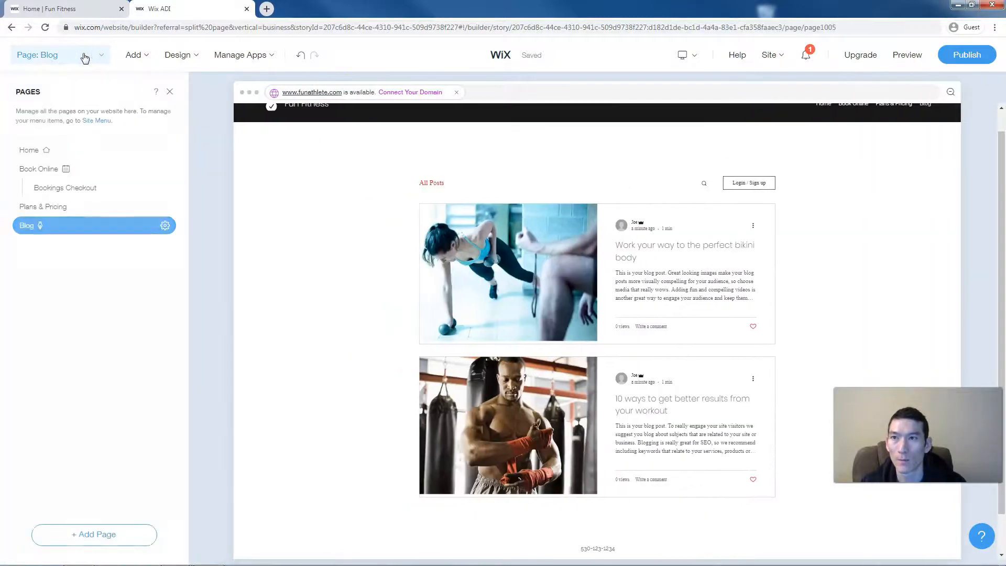
left_click(34, 150)
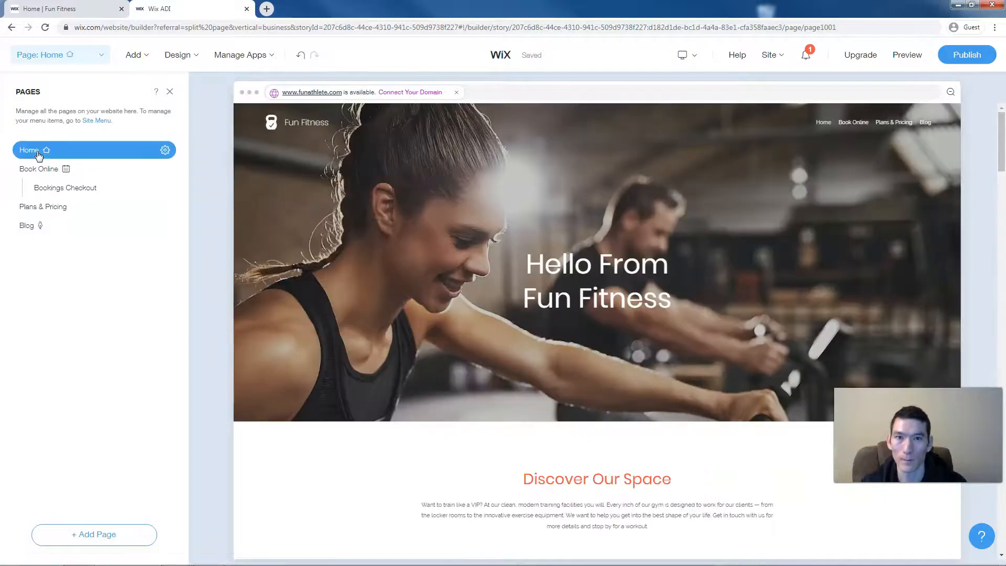
left_click(542, 247)
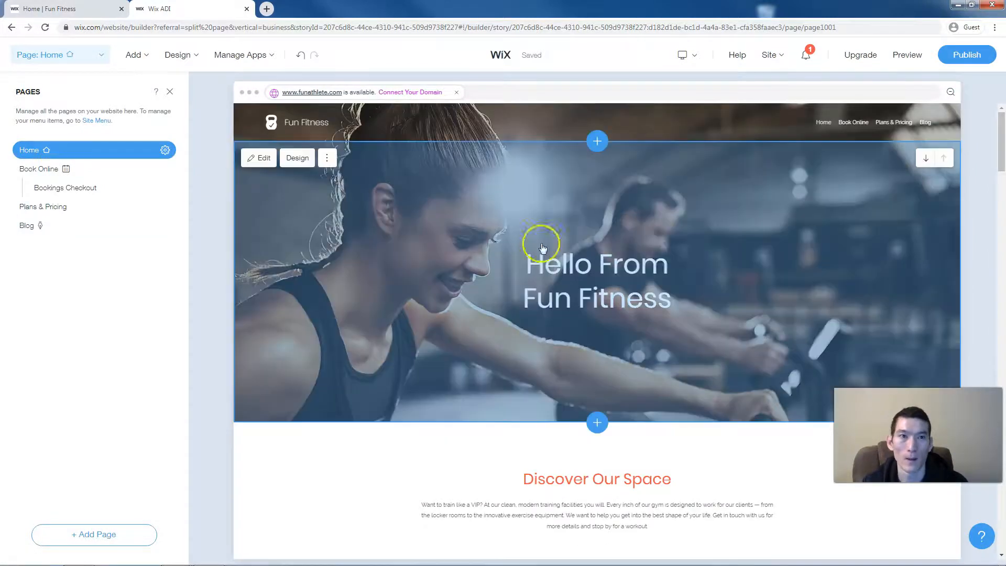
left_click(691, 55)
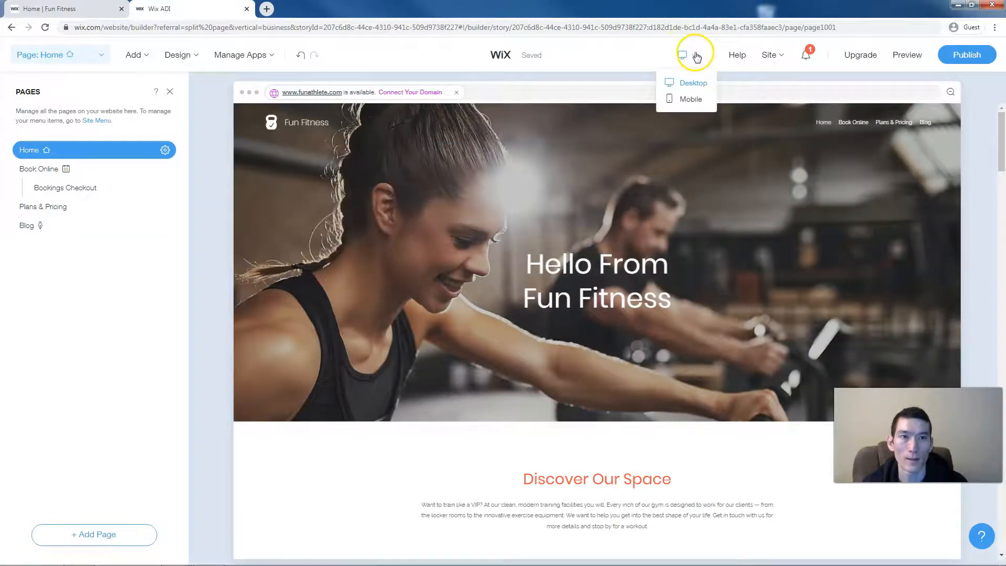
left_click(691, 99)
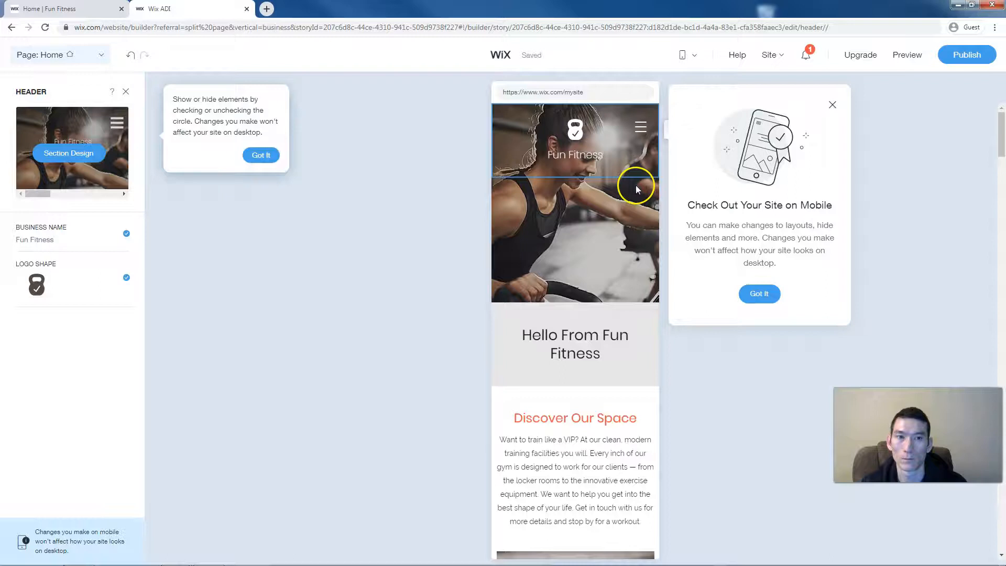
left_click(762, 296)
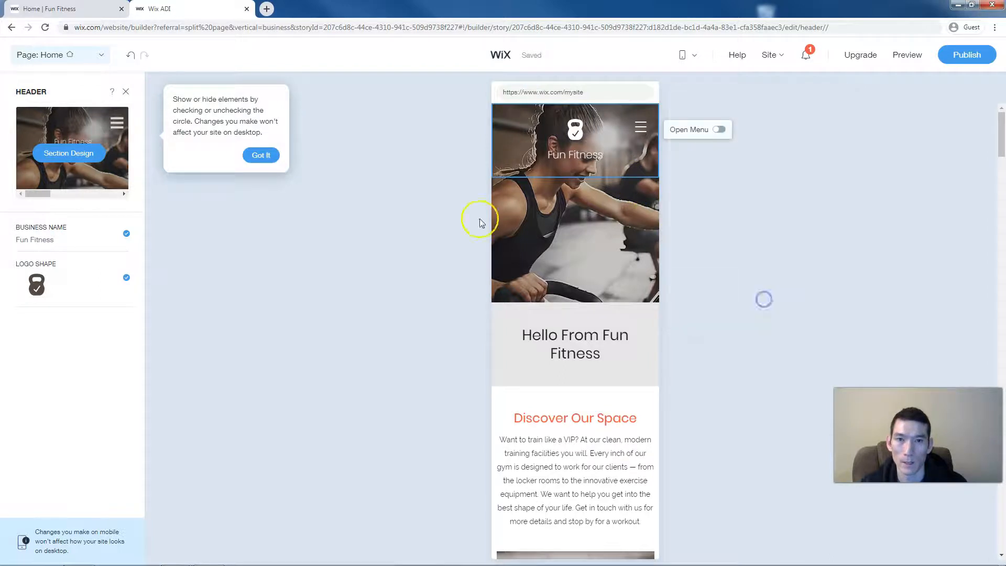
left_click(260, 155)
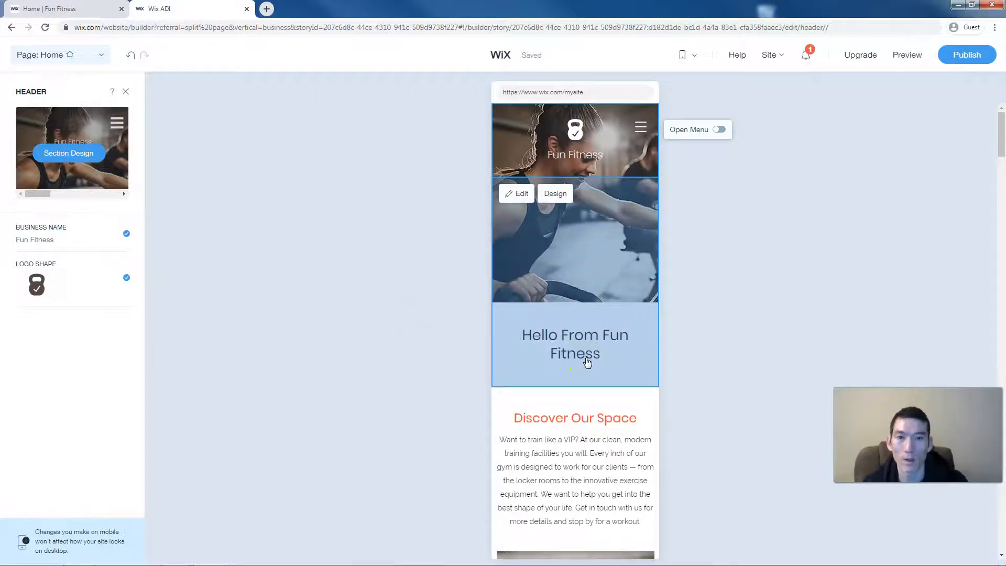
- Hide the Trainers banner title on the mobile layout
scroll(581, 344, "down", 4)
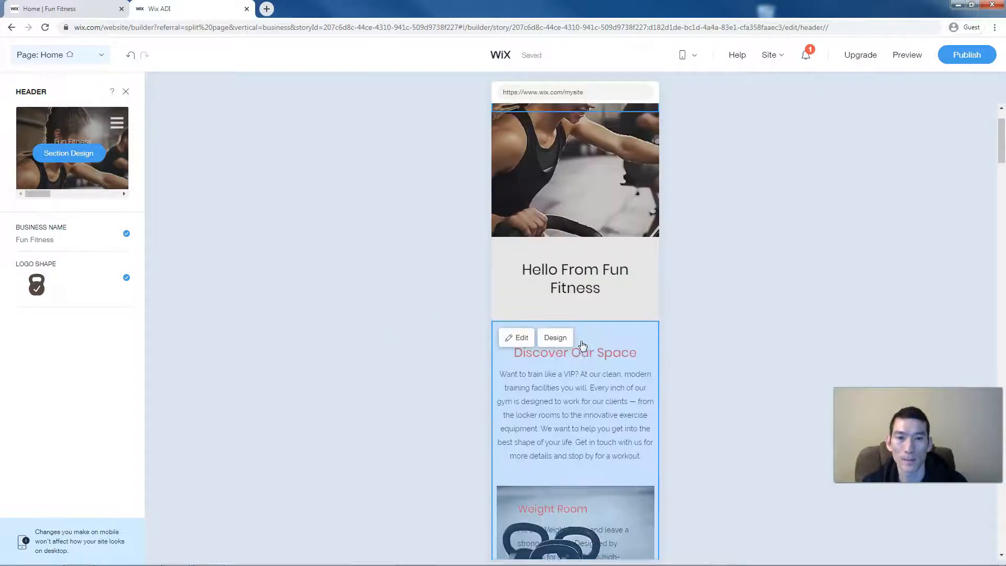
scroll(581, 344, "down", 8)
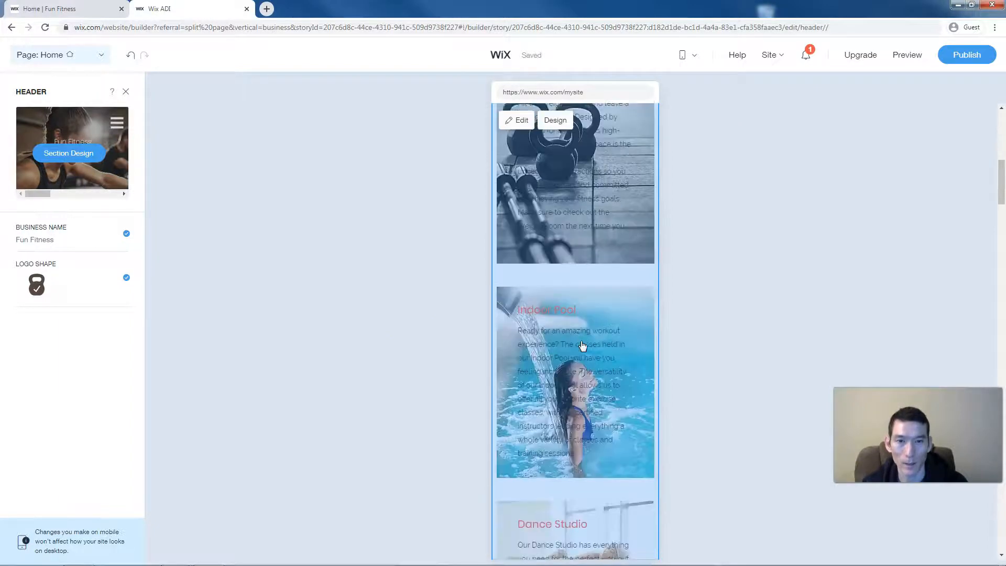
scroll(581, 344, "down", 6)
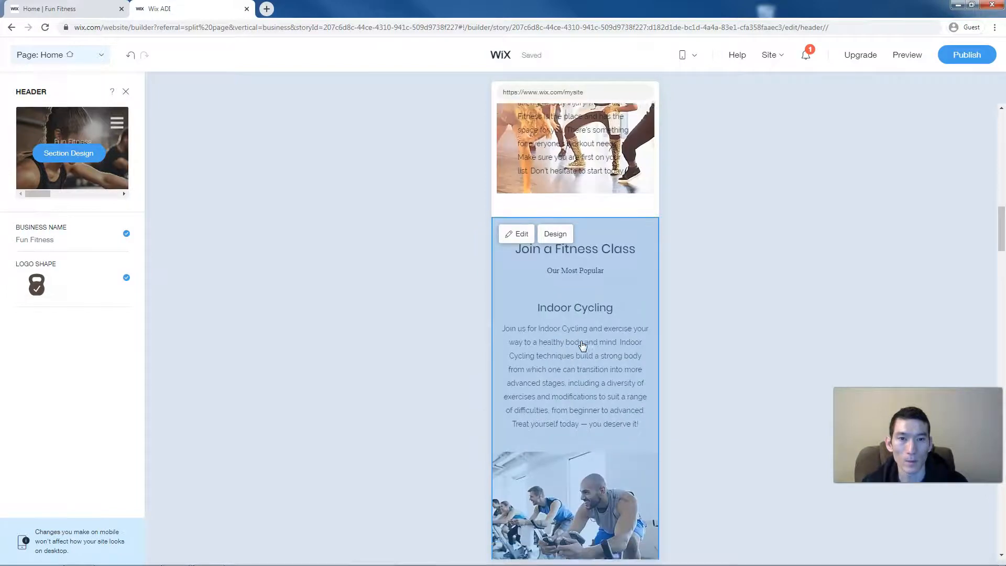
scroll(581, 351, "down", 1)
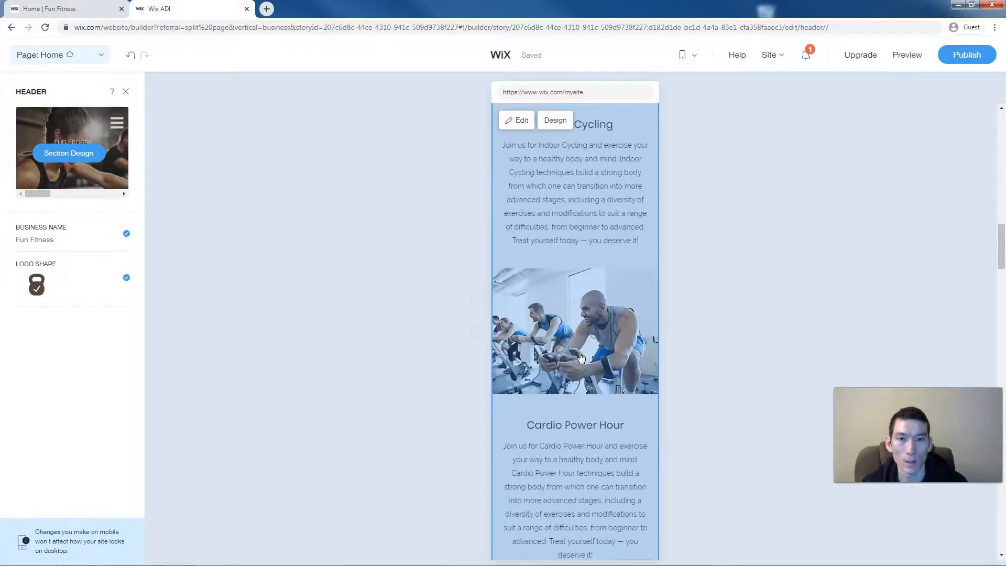
left_click(579, 356)
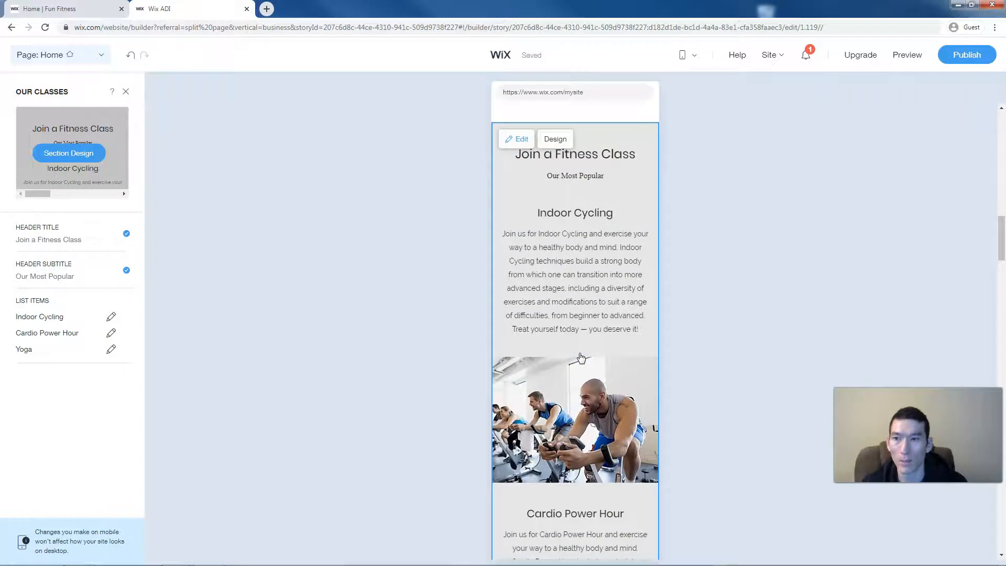
scroll(581, 357, "down", 5)
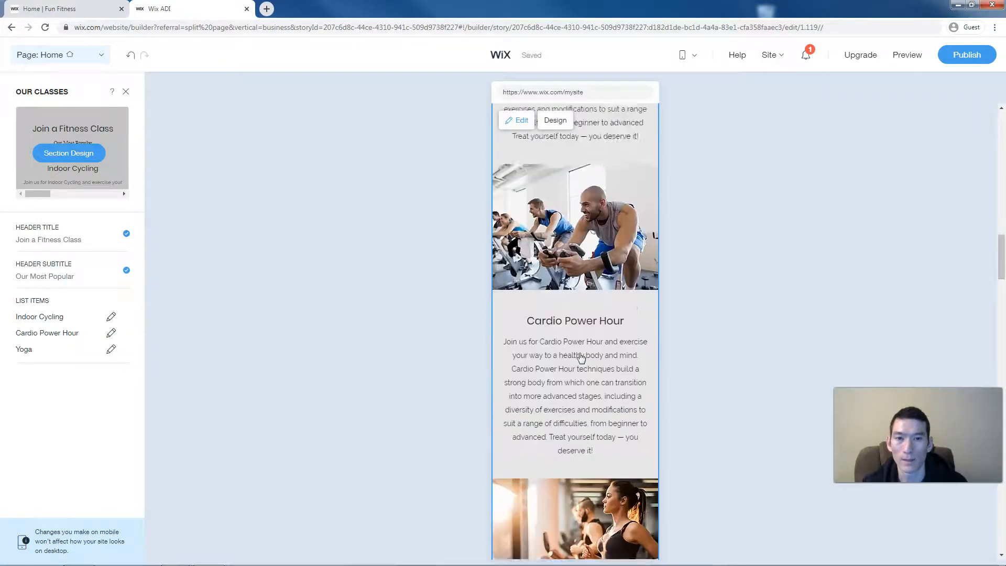
scroll(582, 357, "down", 3)
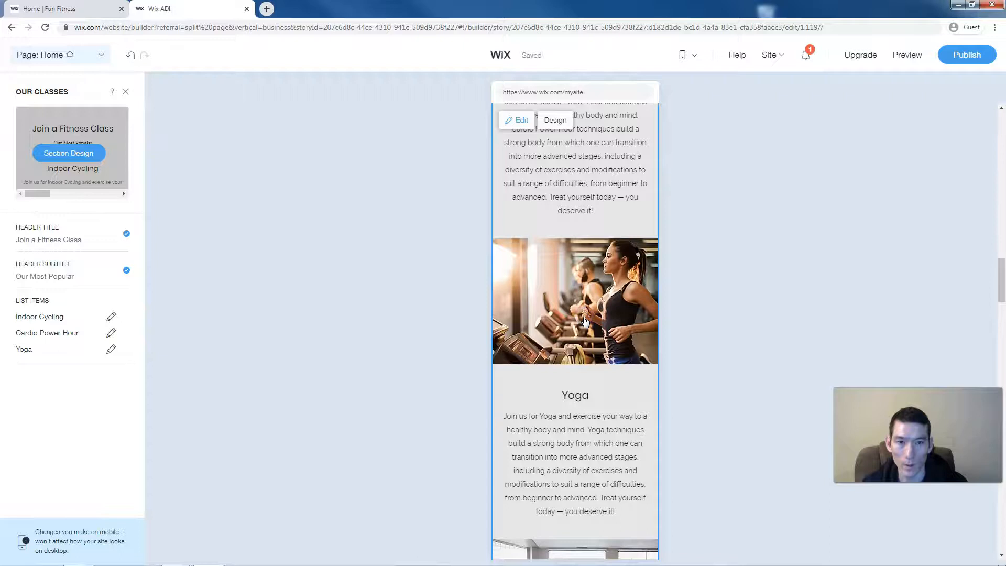
scroll(585, 321, "down", 6)
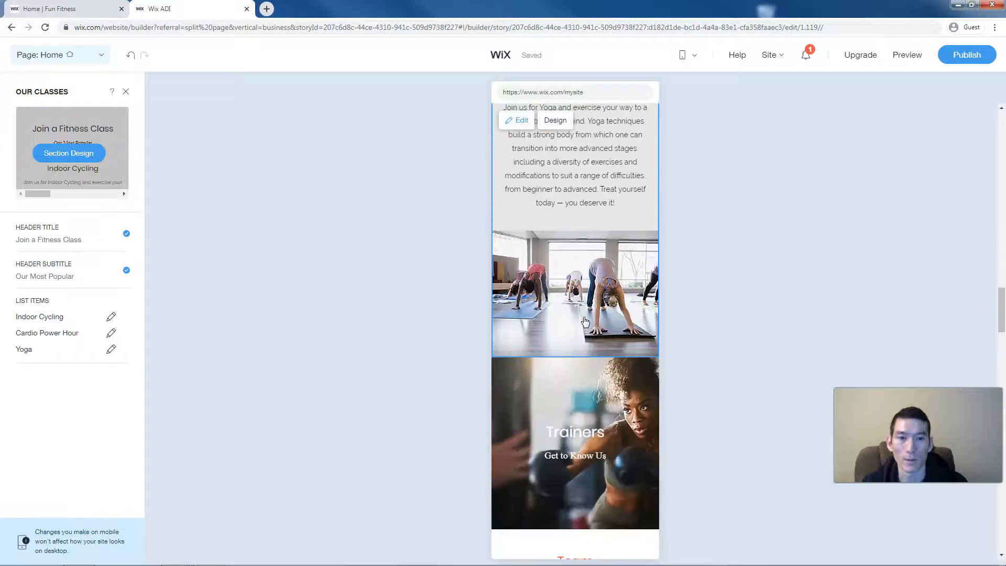
scroll(585, 320, "down", 3)
left_click(582, 324)
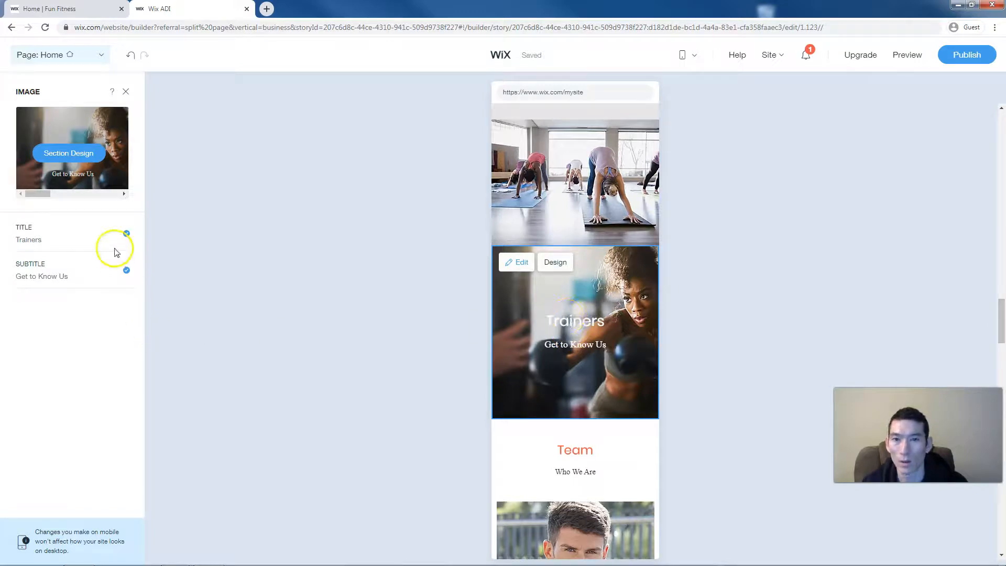
left_click(126, 233)
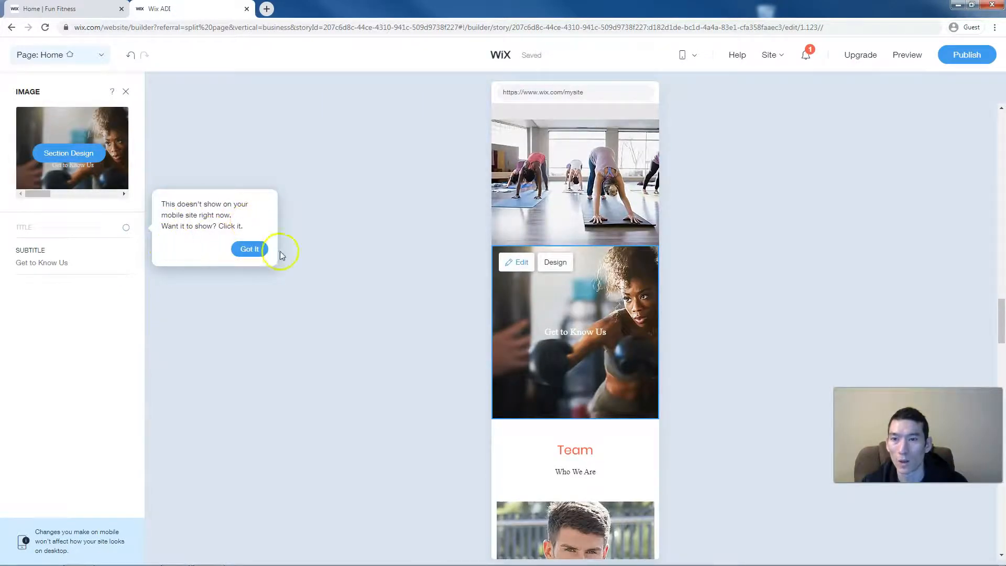
left_click(249, 249)
- Show the Trainers title on mobile again, then return to the desktop layout
left_click(681, 55)
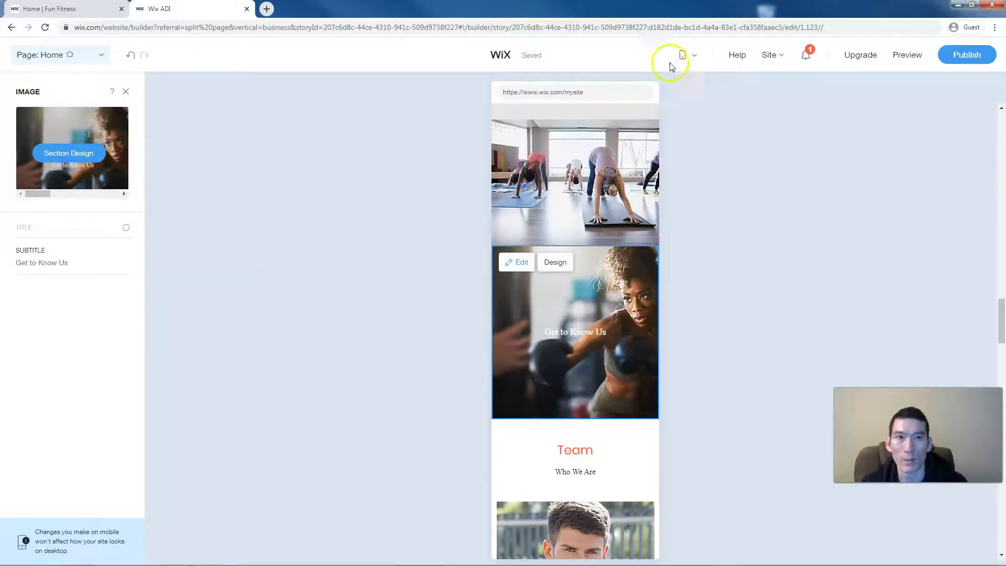
left_click(680, 85)
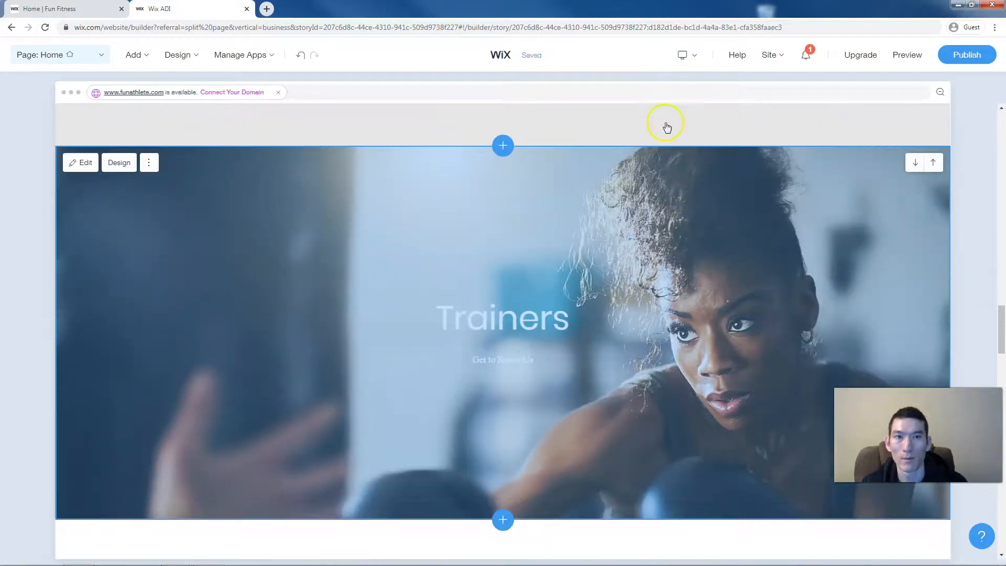
left_click(682, 55)
left_click(681, 99)
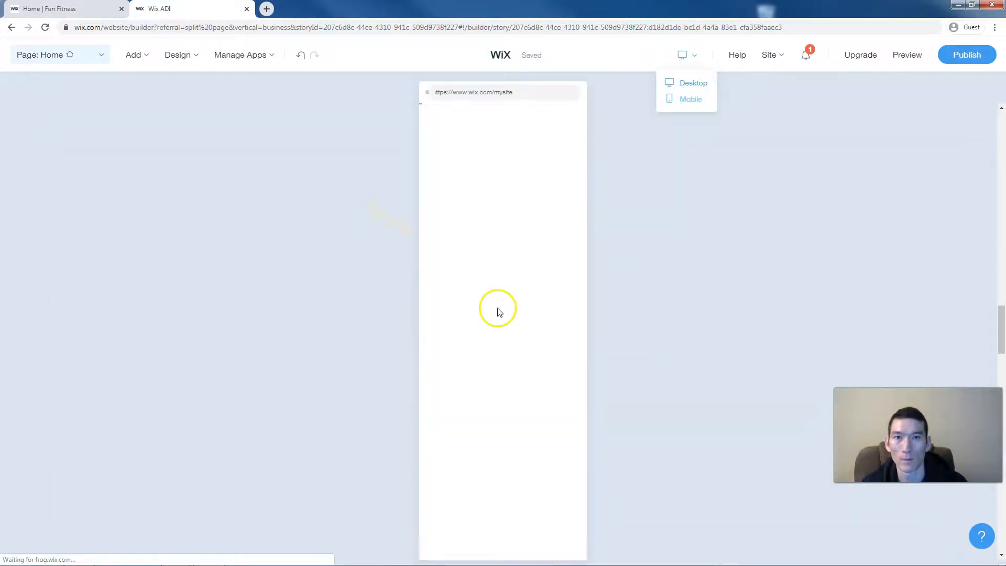
scroll(587, 353, "down", 10)
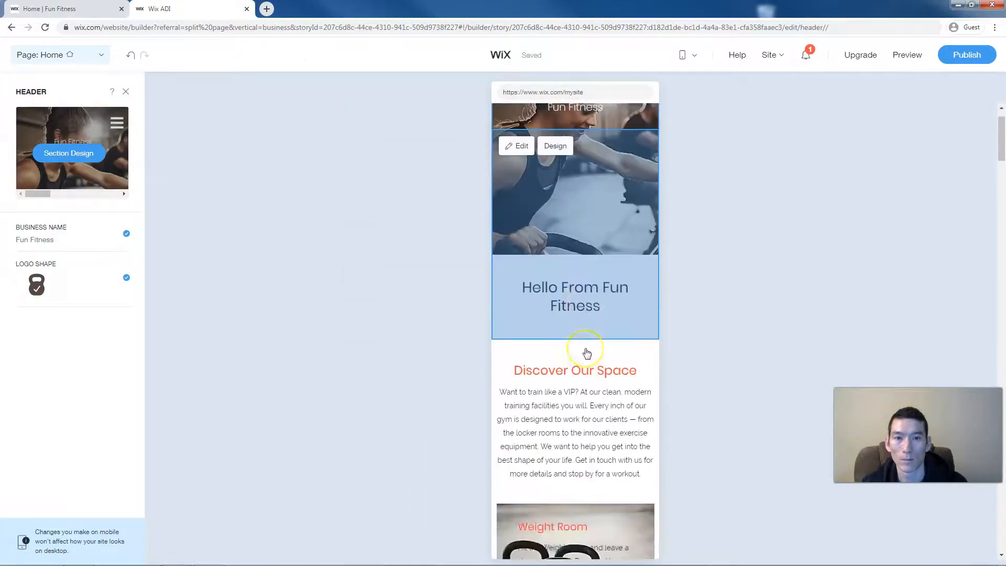
scroll(586, 353, "down", 10)
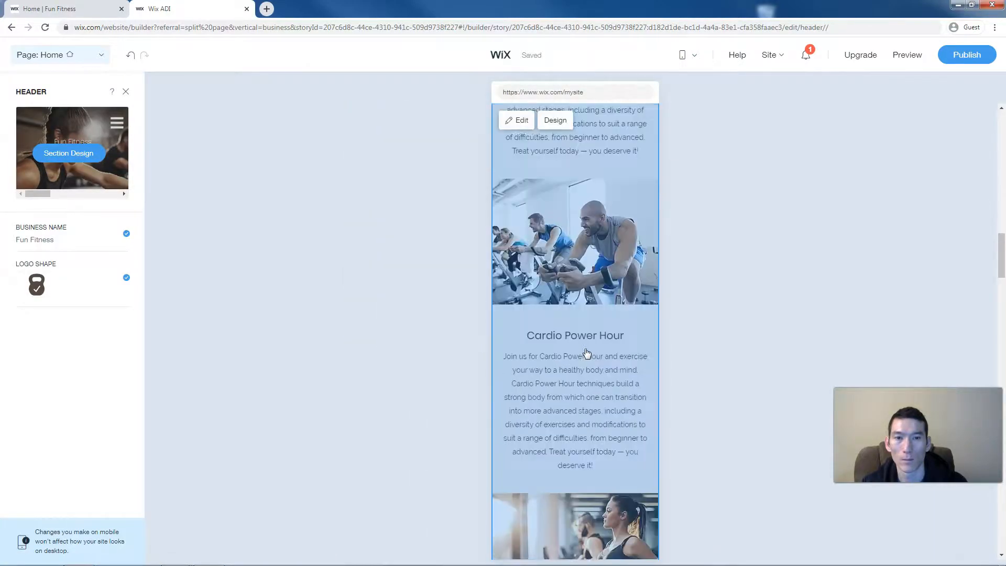
scroll(587, 353, "down", 5)
scroll(587, 353, "up", 4)
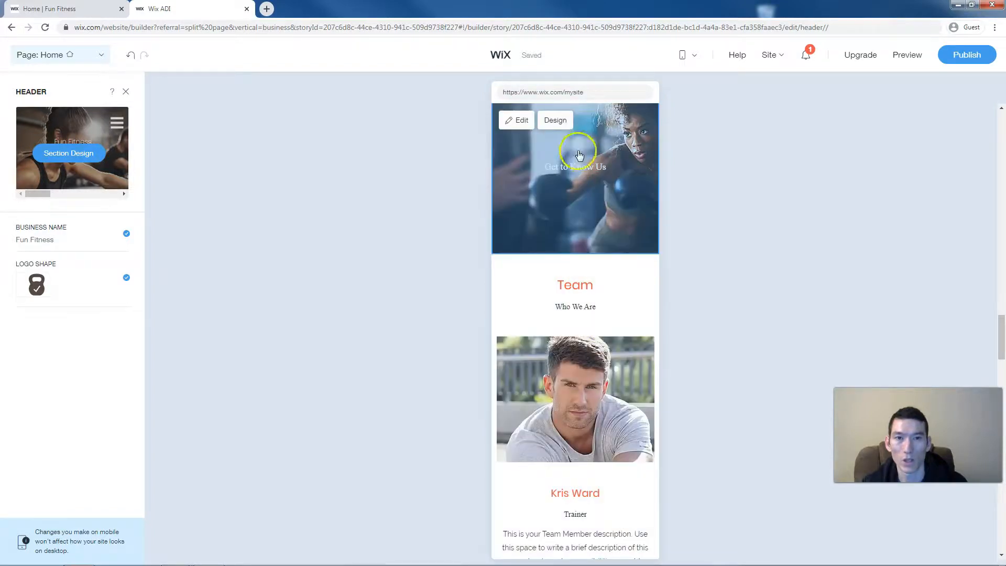
left_click(579, 152)
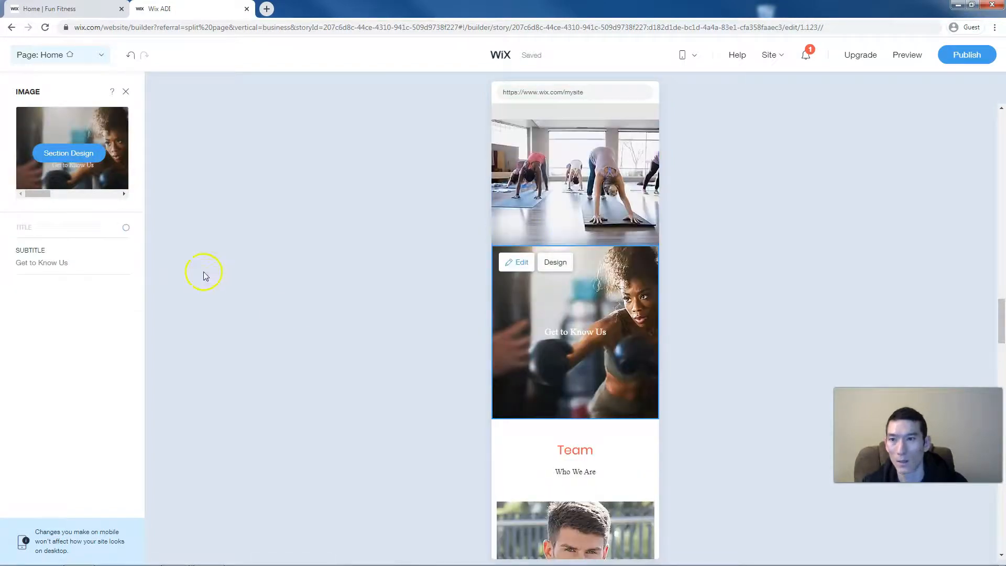
left_click(126, 231)
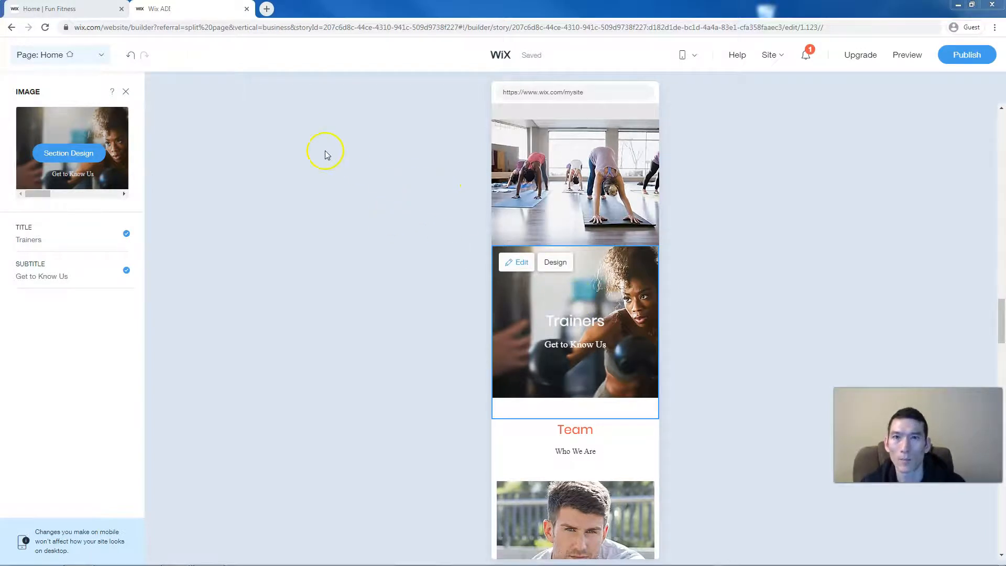
left_click(667, 63)
left_click(687, 81)
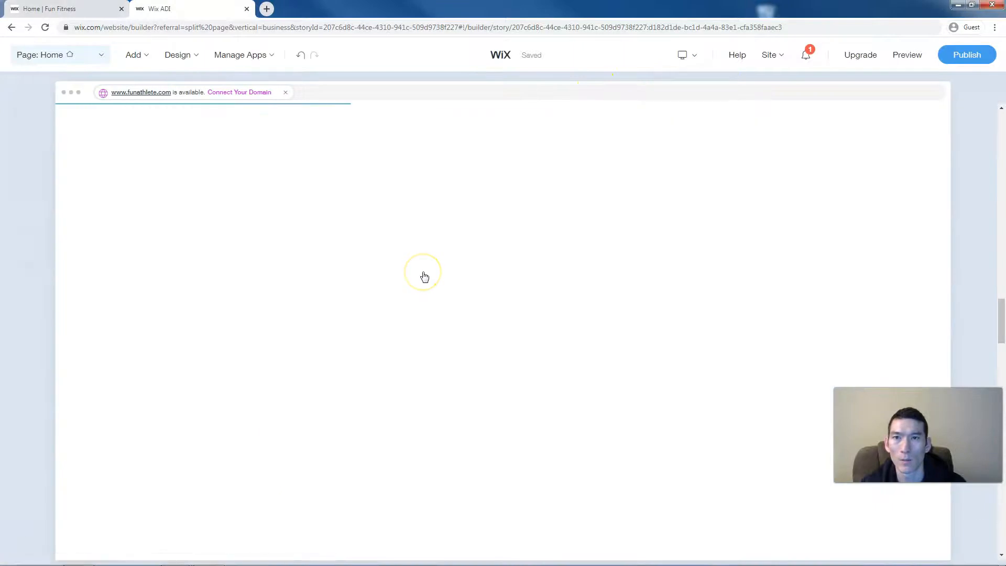
- Check the Classes section on the live Fun Fitness site, then return to the Wix editor
scroll(424, 275, "up", 5)
scroll(423, 275, "up", 10)
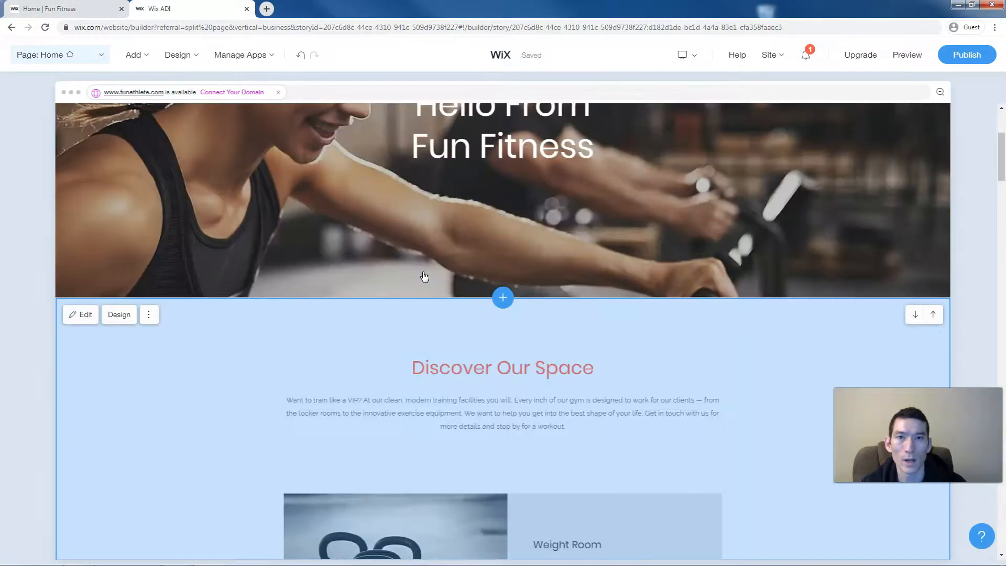
left_click(799, 136)
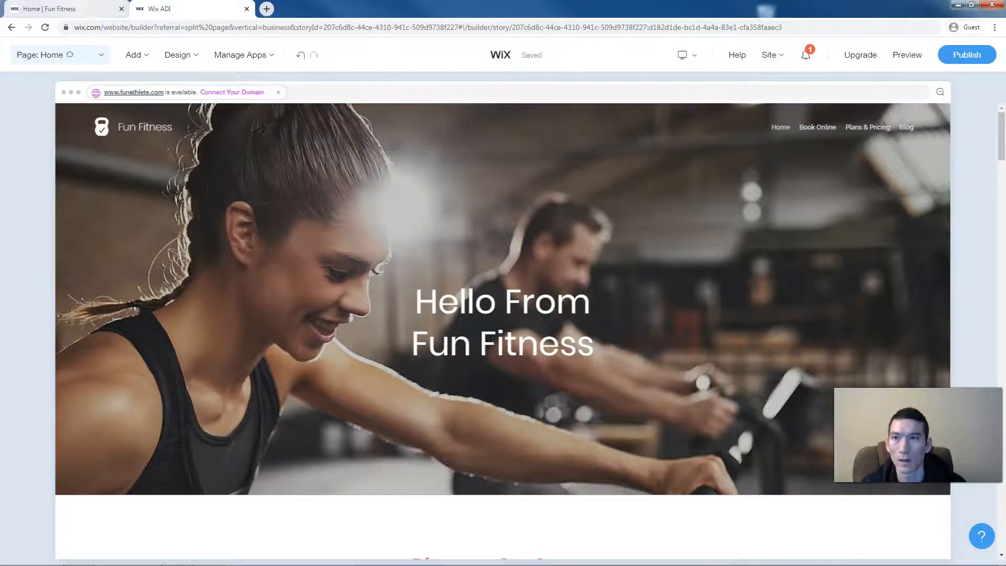
left_click(63, 8)
scroll(495, 262, "up", 15)
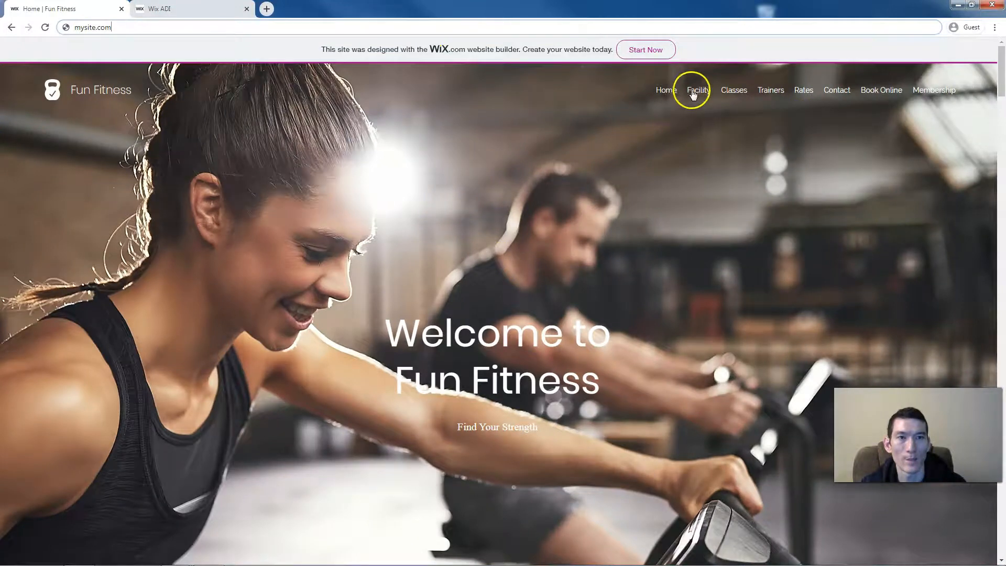
left_click(736, 93)
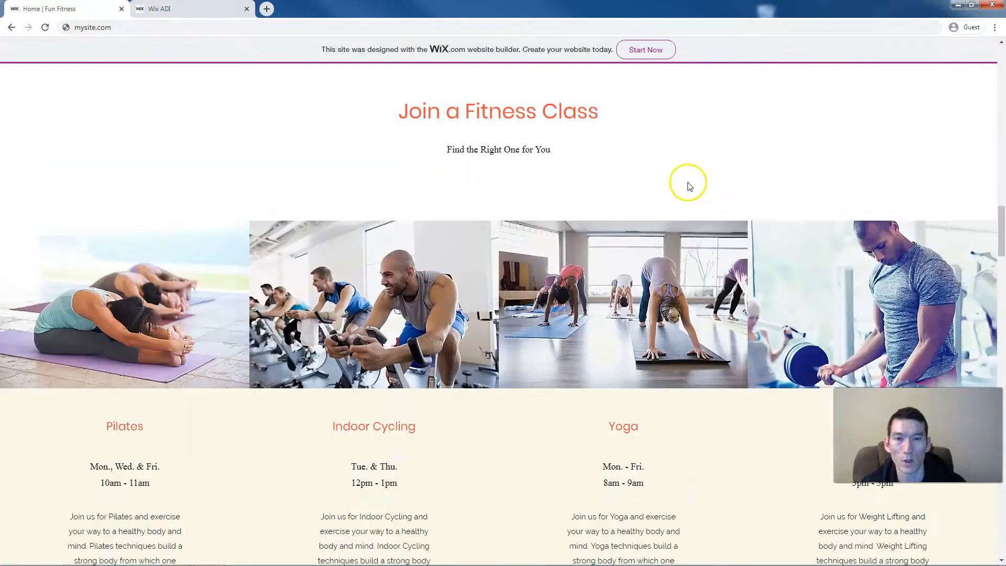
scroll(689, 183, "up", 5)
scroll(688, 183, "up", 20)
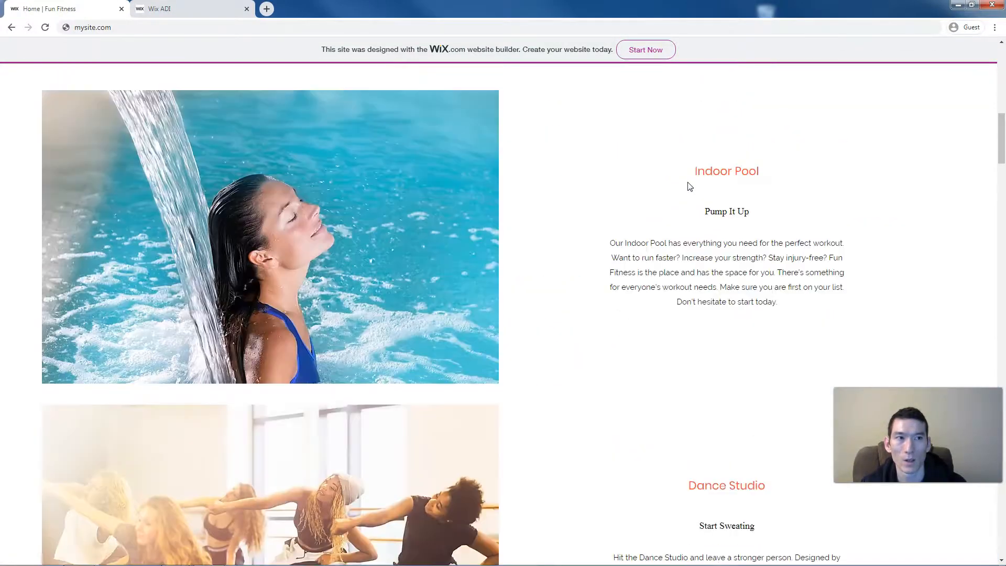
left_click(194, 9)
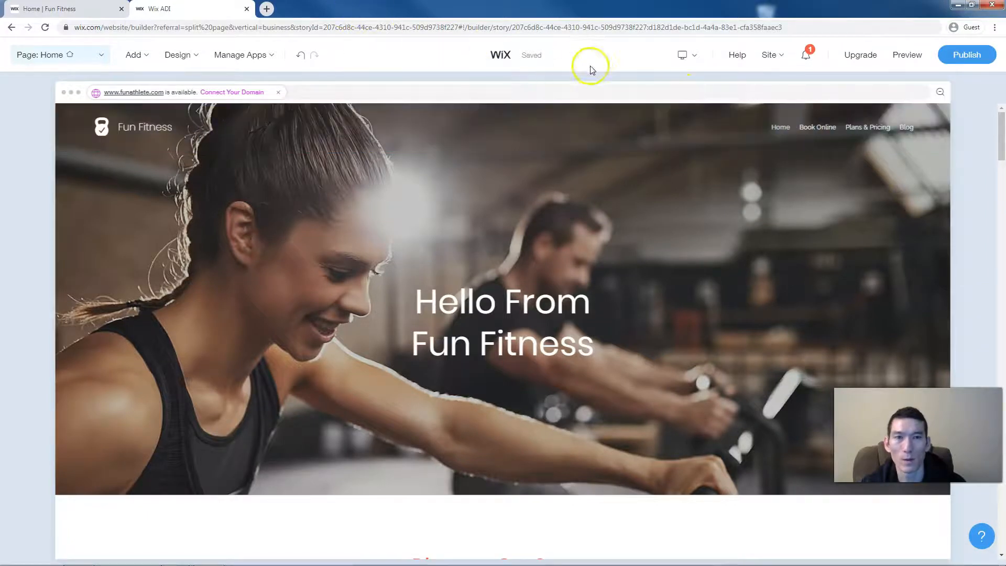
- Add a site menu item named Facility linking to the home page's Facilities section
left_click(830, 130)
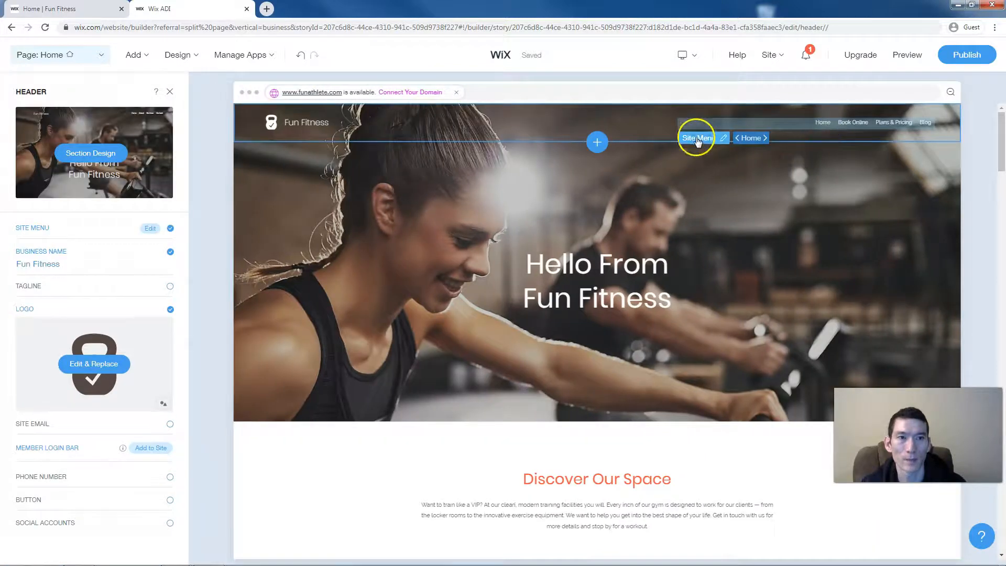
left_click(696, 140)
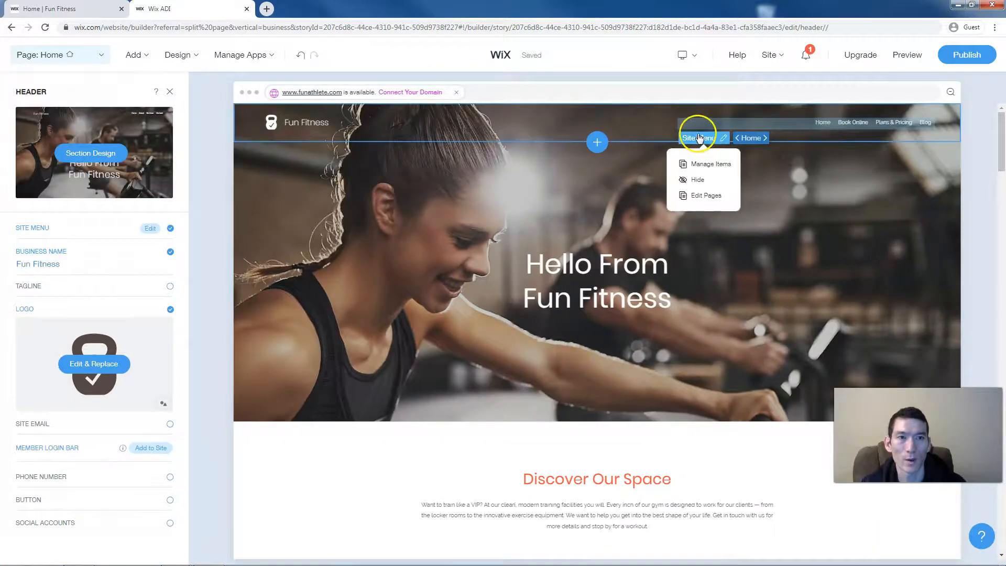
left_click(706, 165)
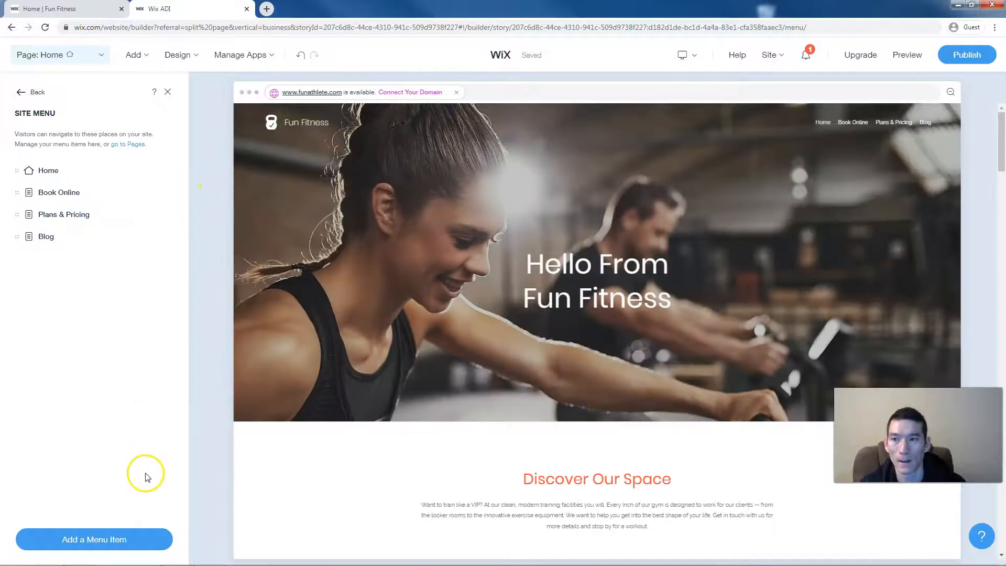
left_click(115, 544)
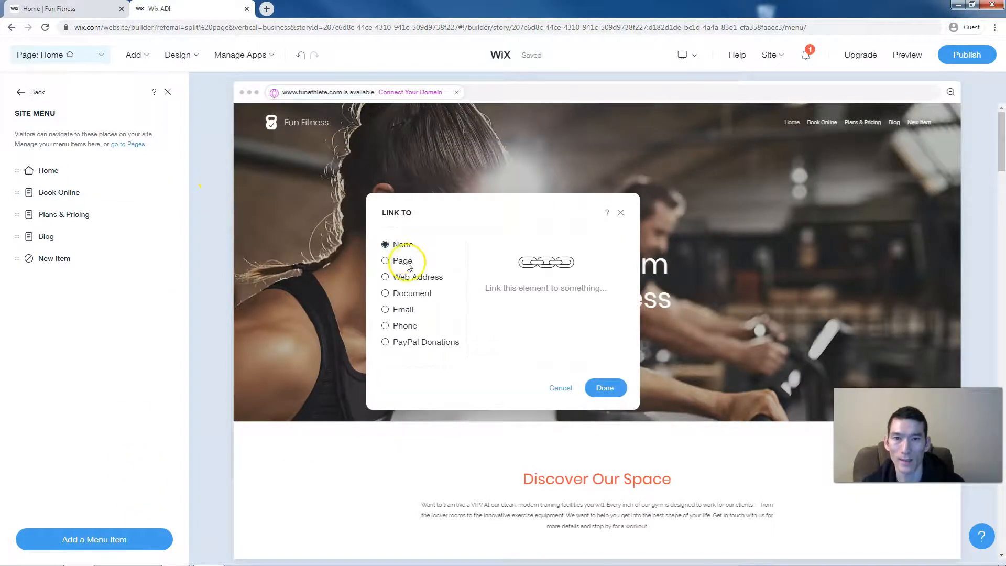
left_click(406, 262)
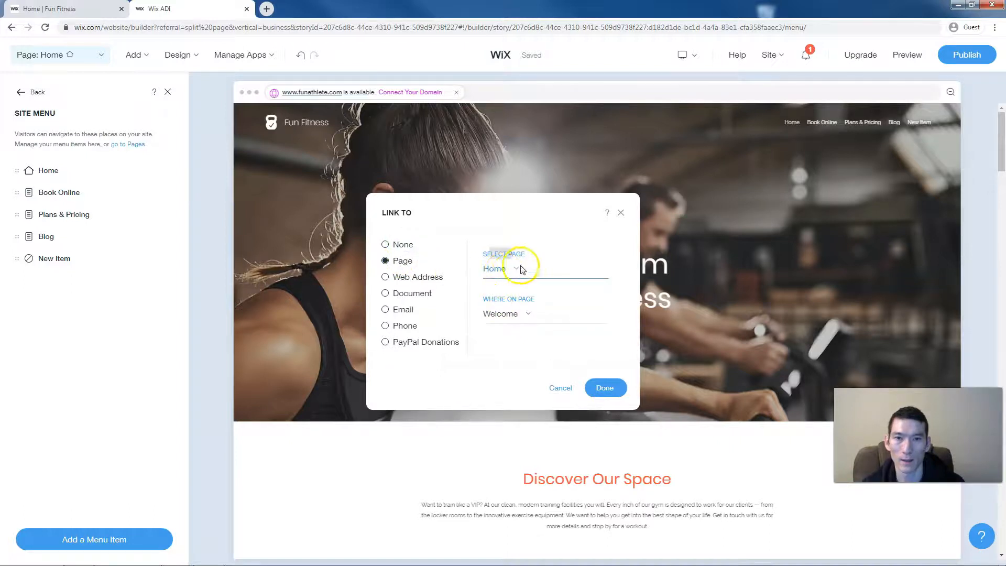
left_click(513, 315)
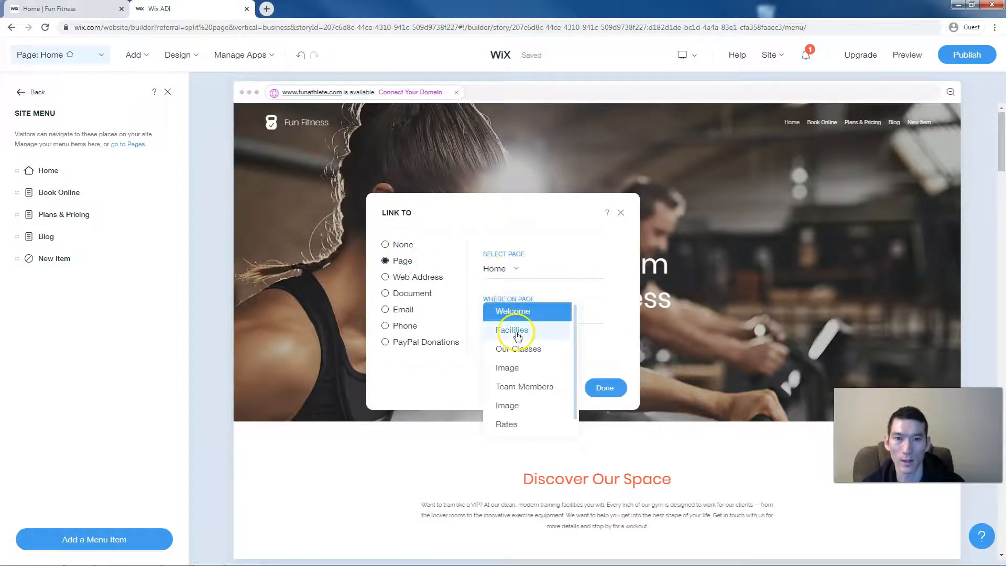
left_click(516, 332)
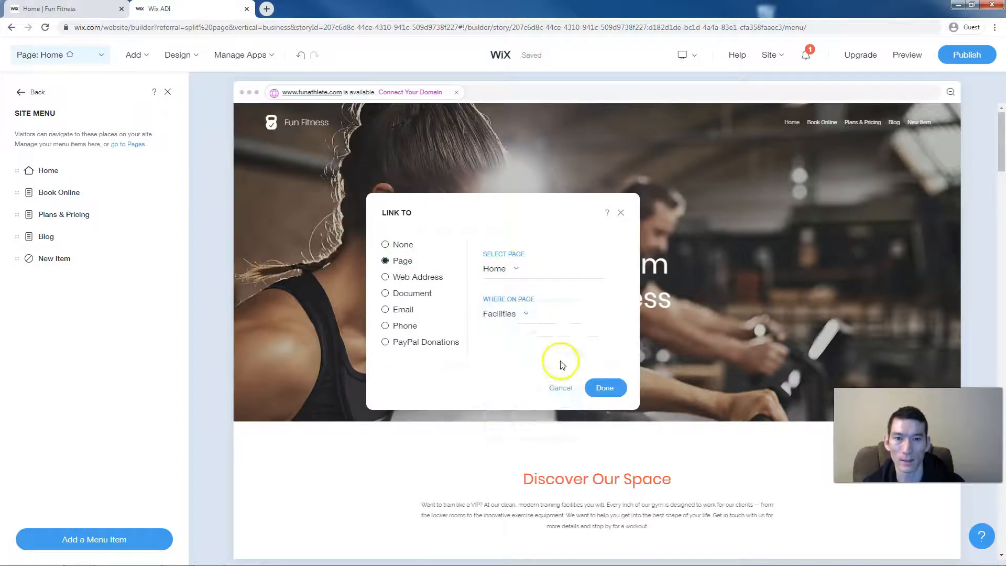
left_click(604, 387)
type("Facility")
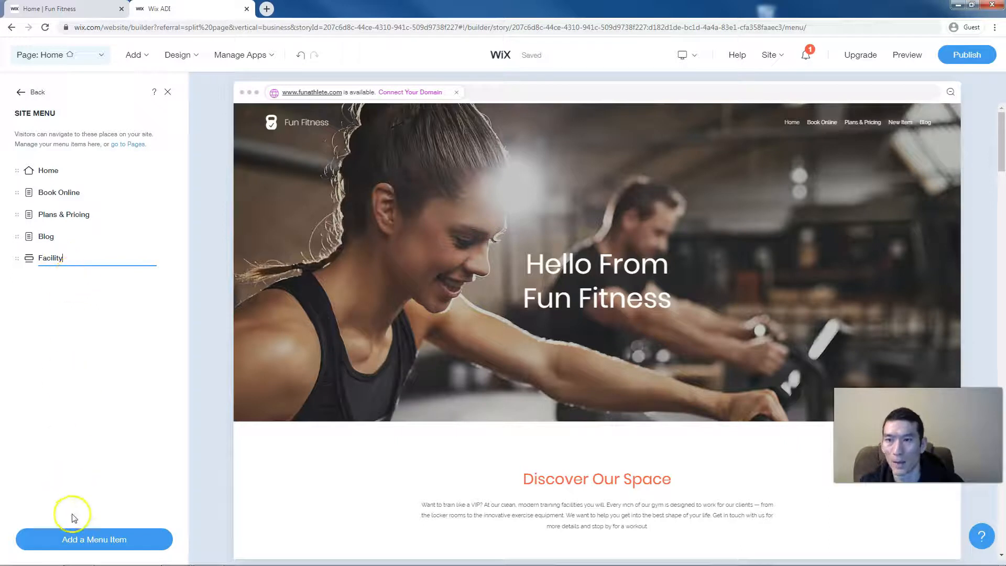
- Add another menu item linked to the home page's Our Classes section
left_click(96, 539)
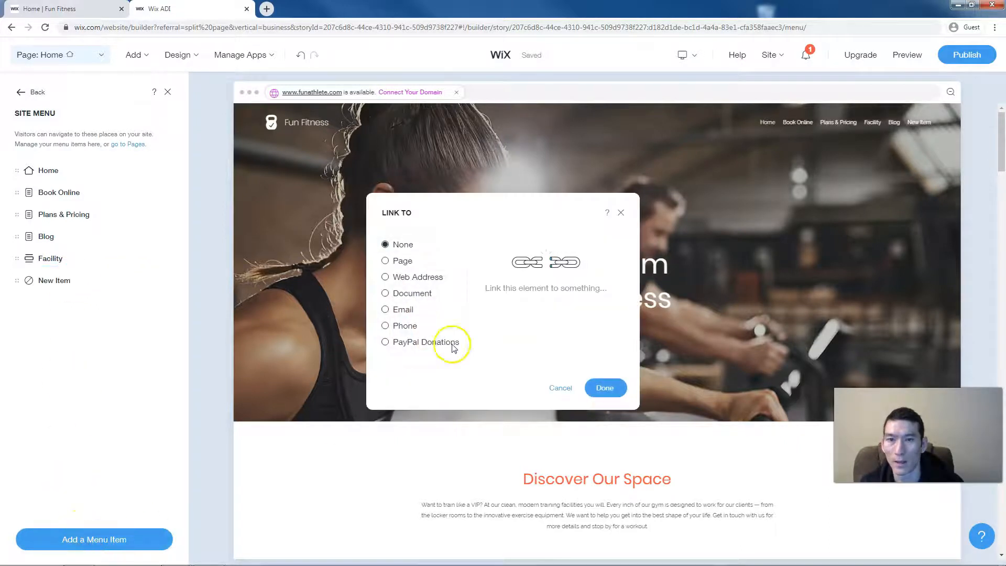
left_click(403, 261)
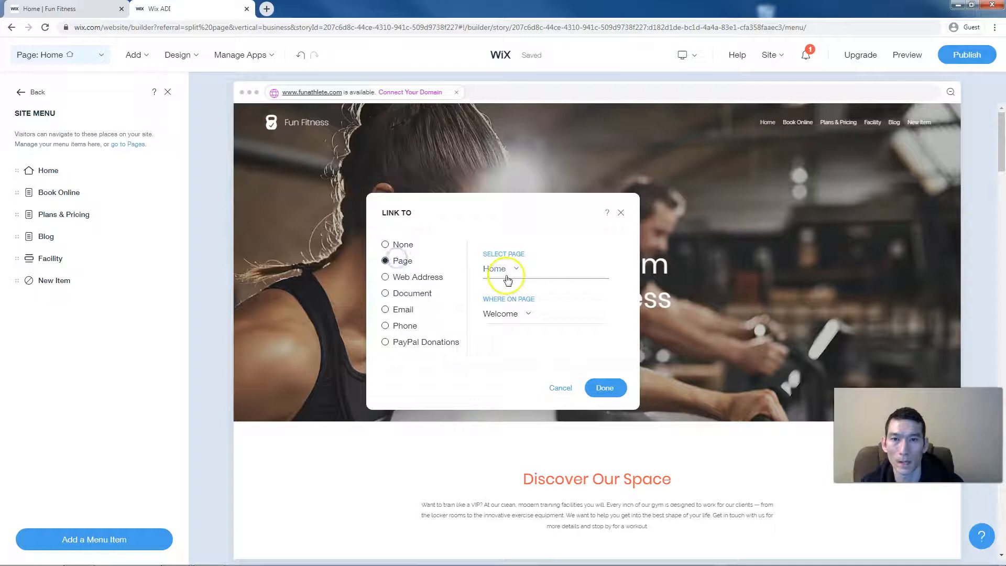
left_click(512, 313)
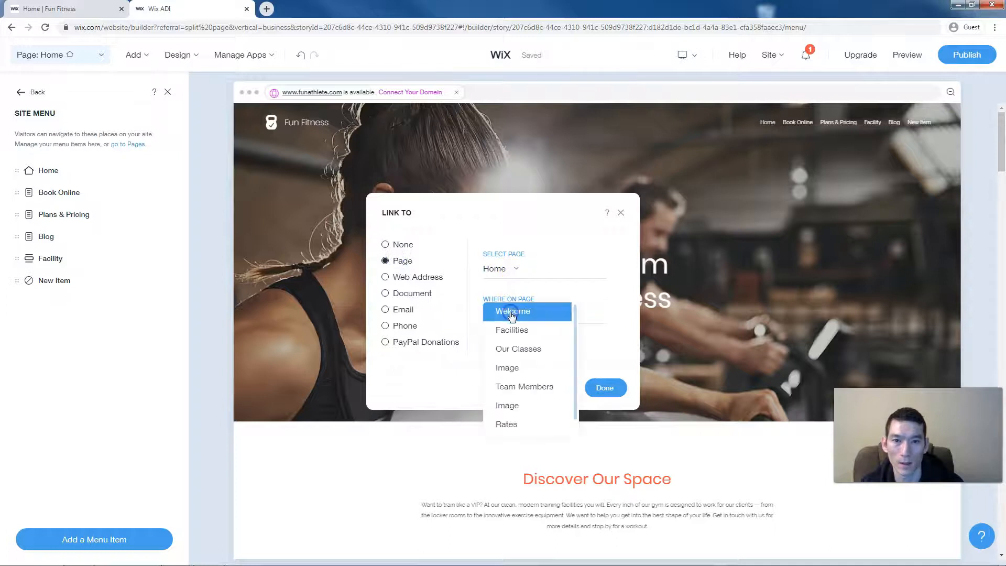
left_click(514, 349)
left_click(610, 393)
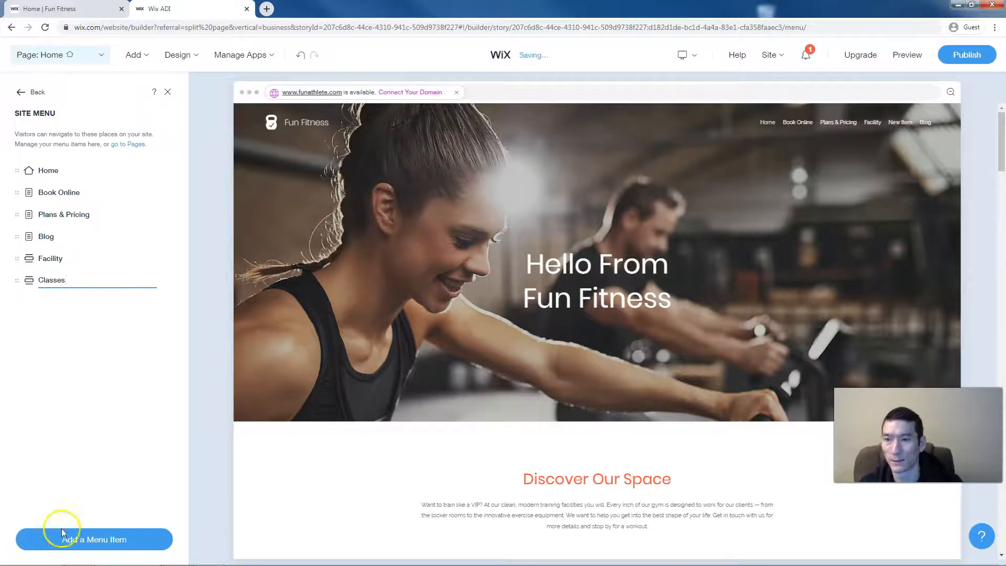
- Add a Team menu item linked to the Team Members section
left_click(100, 540)
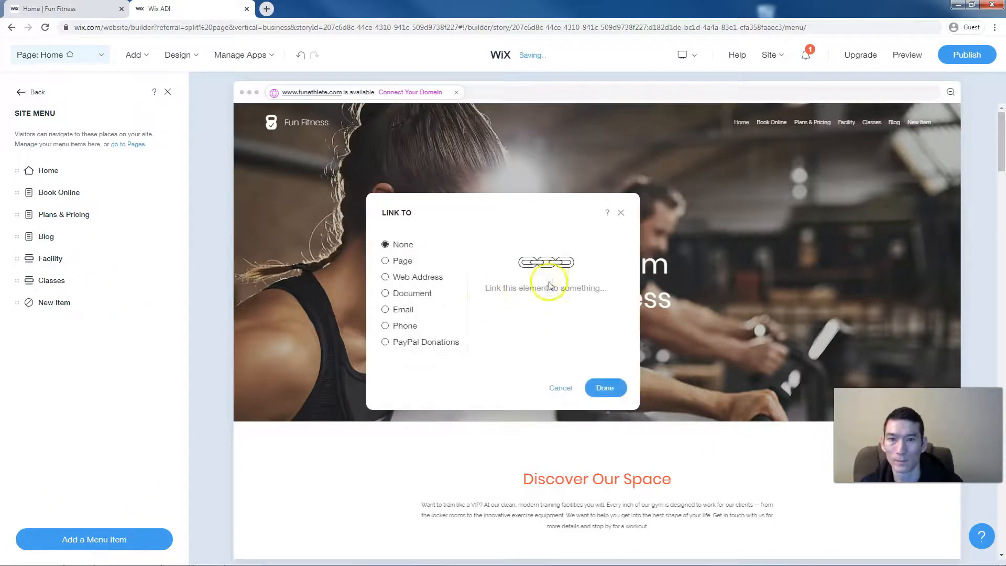
left_click(402, 261)
left_click(511, 311)
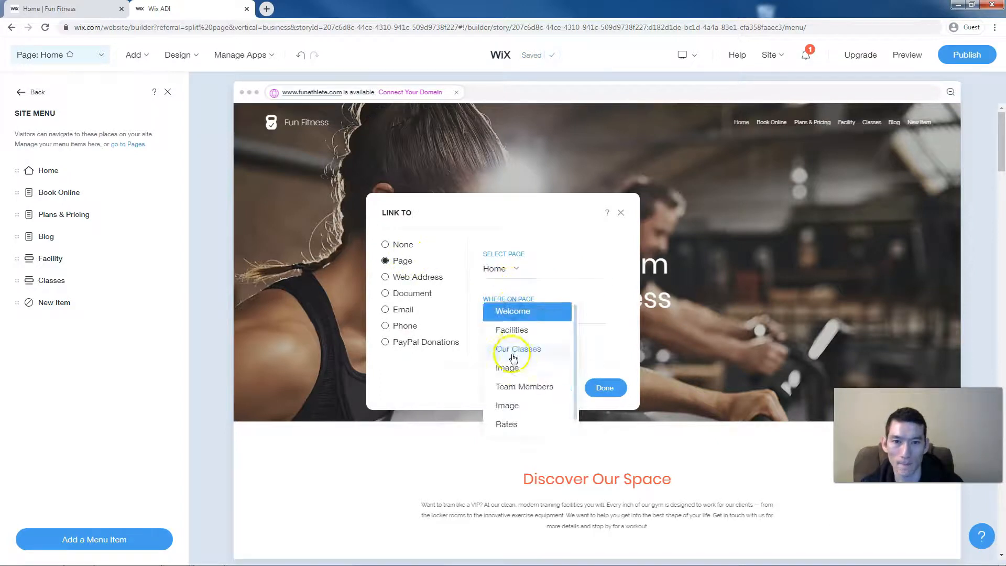
left_click(517, 387)
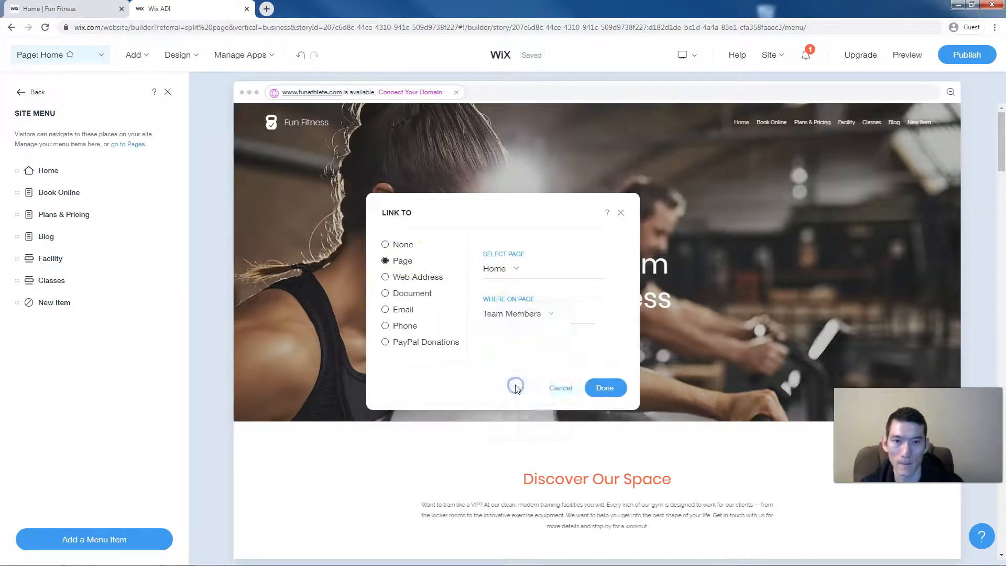
left_click(605, 388)
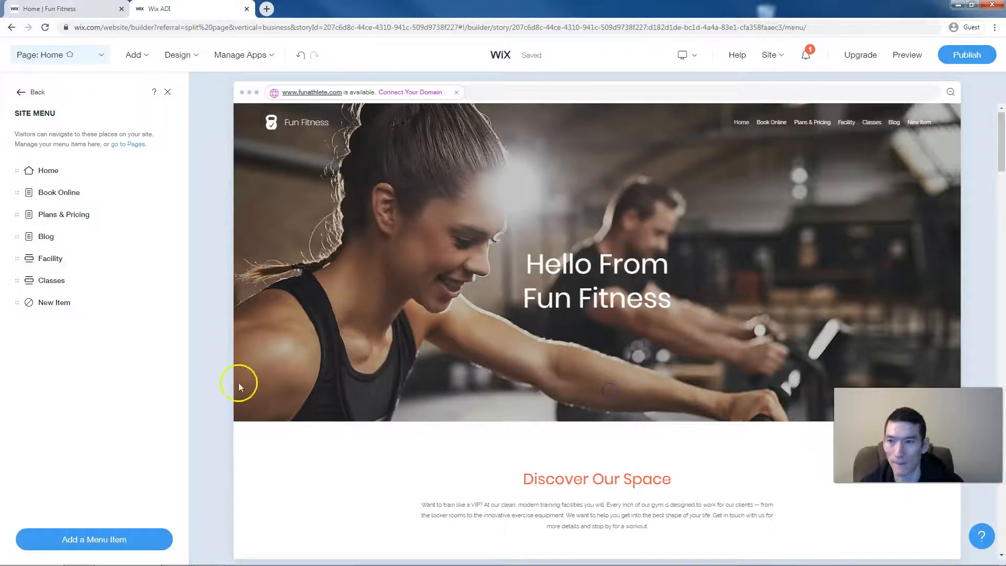
- Add a Membership menu item linked to the Rates section
left_click(111, 539)
left_click(385, 260)
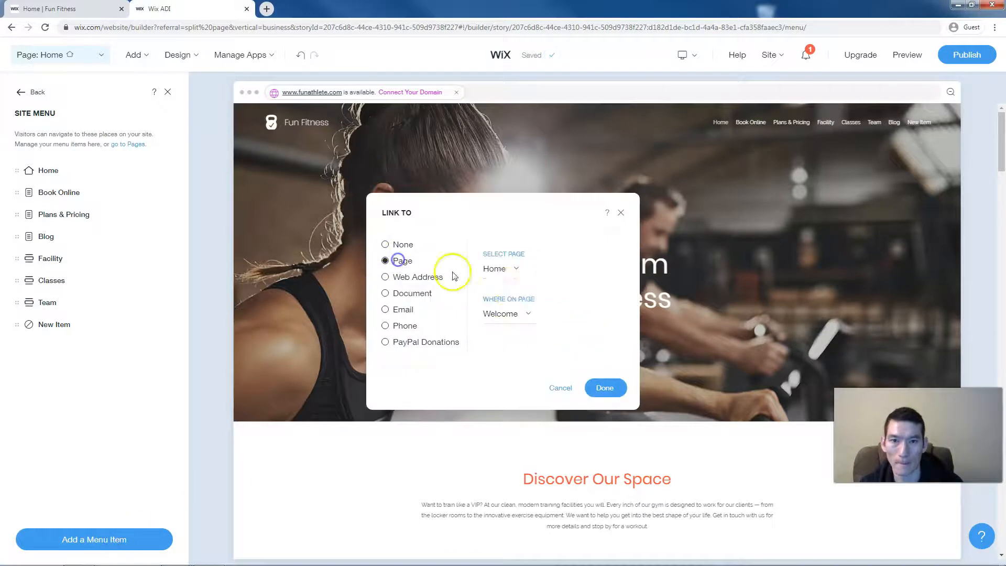
left_click(523, 310)
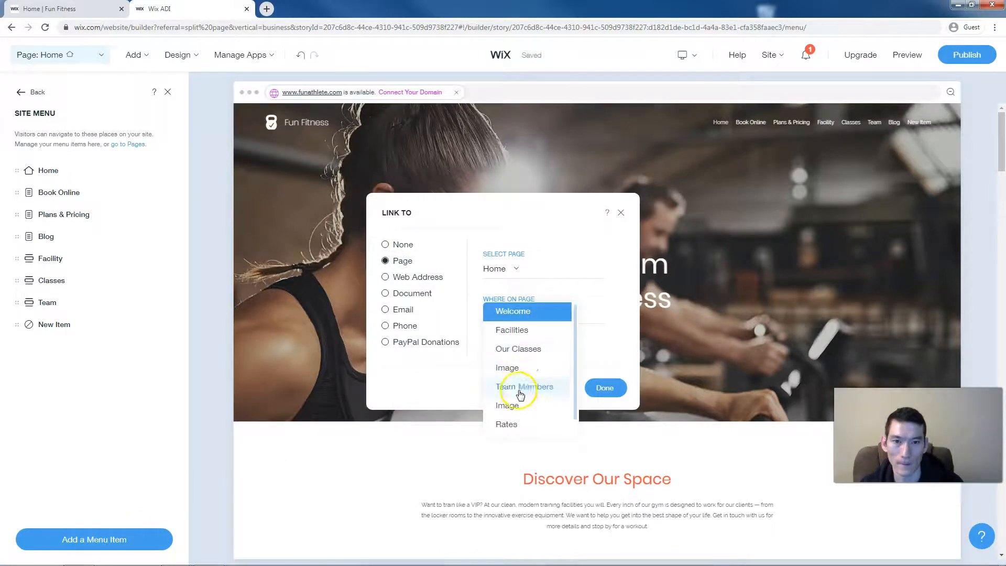
left_click(520, 424)
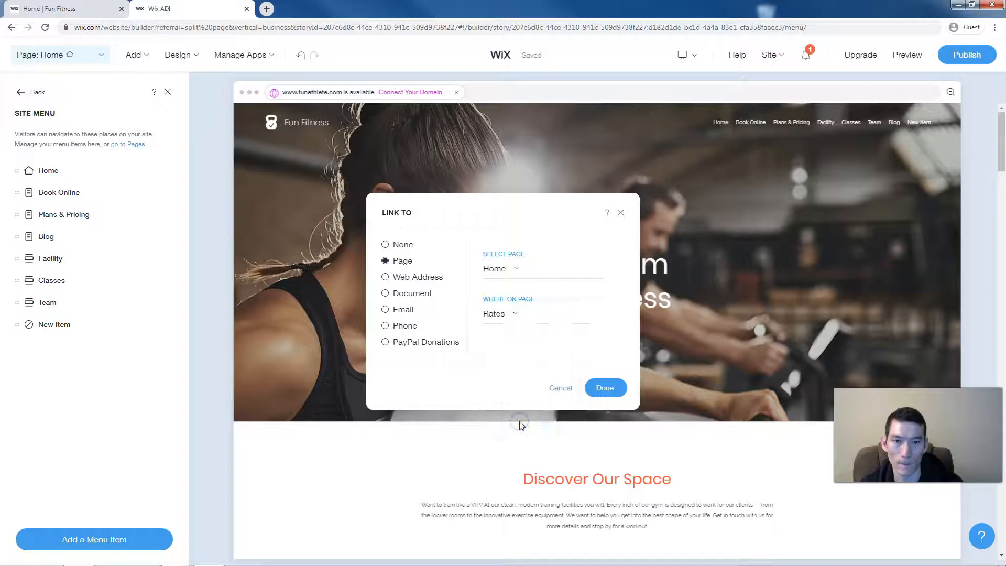
left_click(618, 388)
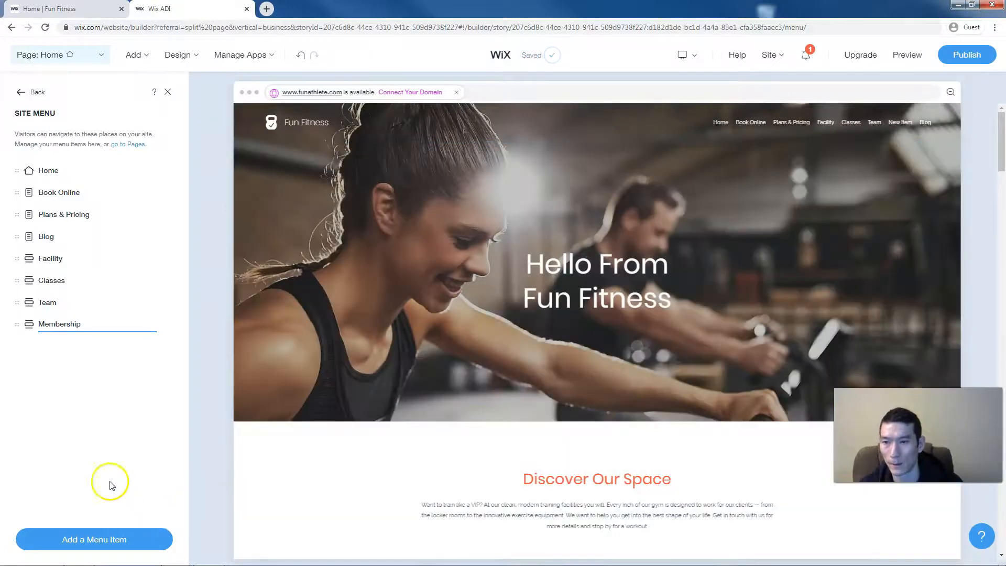
left_click(108, 478)
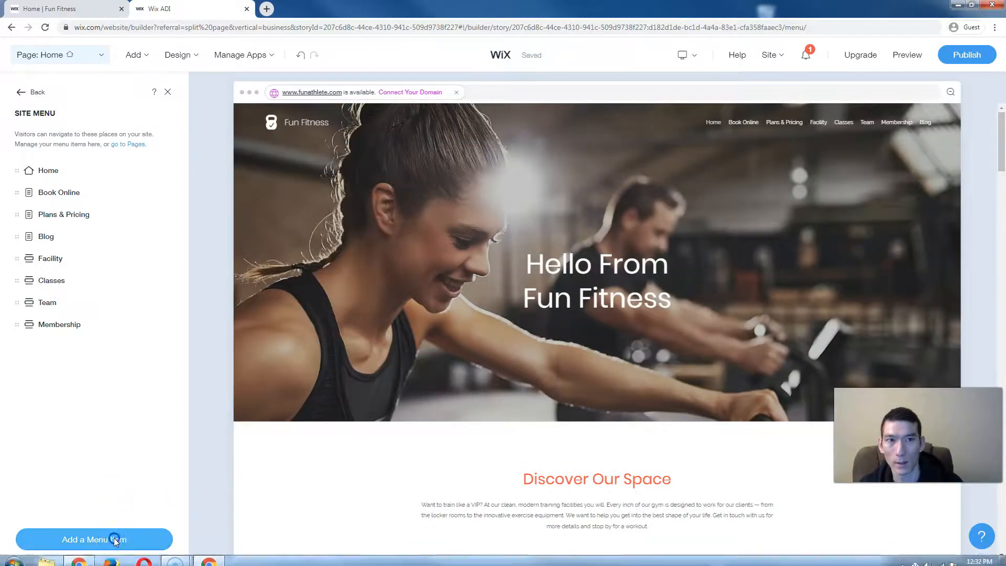
- Add a menu item linked to the Contact section and start renaming it
left_click(115, 539)
left_click(398, 262)
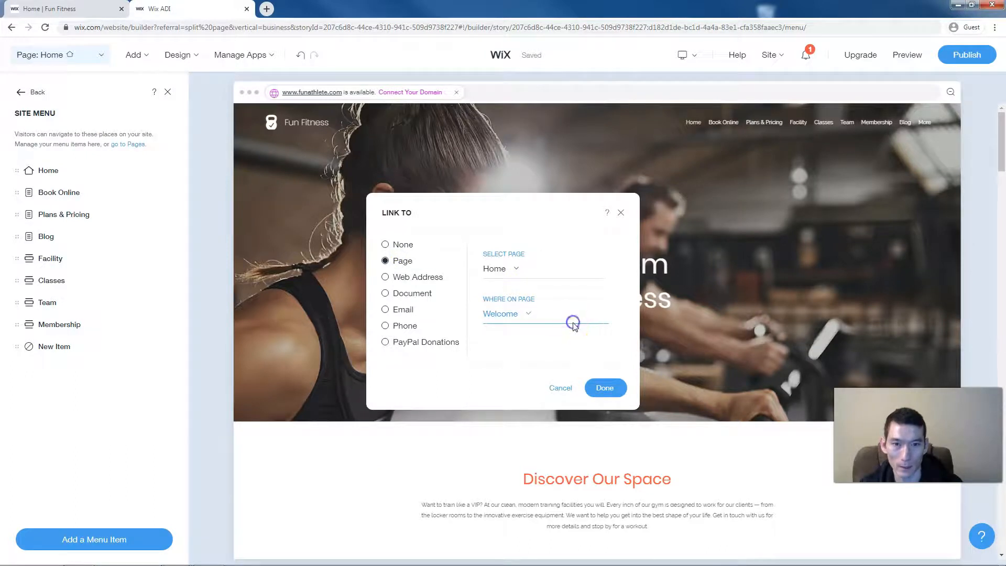
left_click(523, 313)
left_click(515, 425)
left_click(602, 387)
double_click(48, 351)
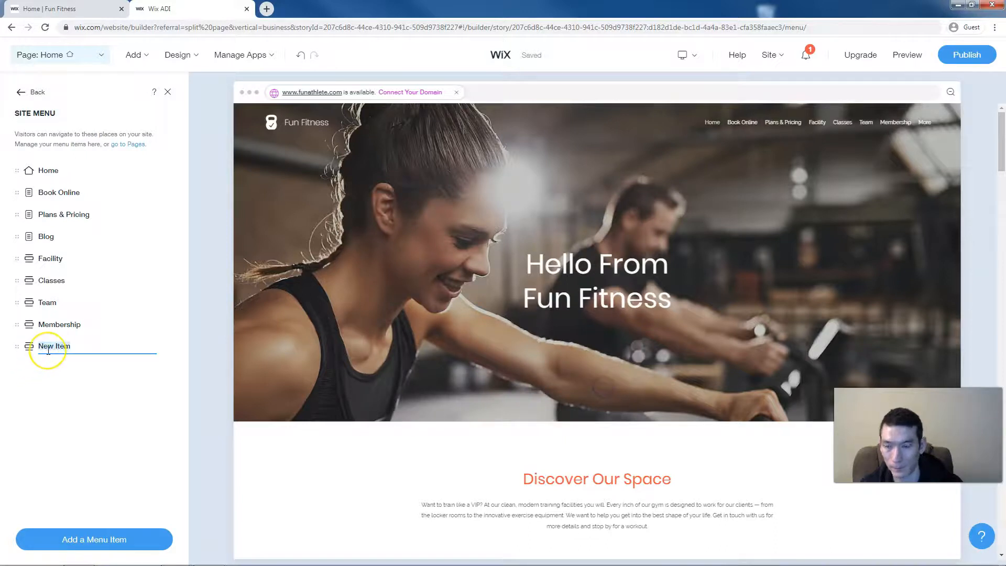
- Name the item Contact and move Book Online, Plans & Pricing and Blog to the menu's end
key("Return")
left_click_drag(48, 349, 62, 321)
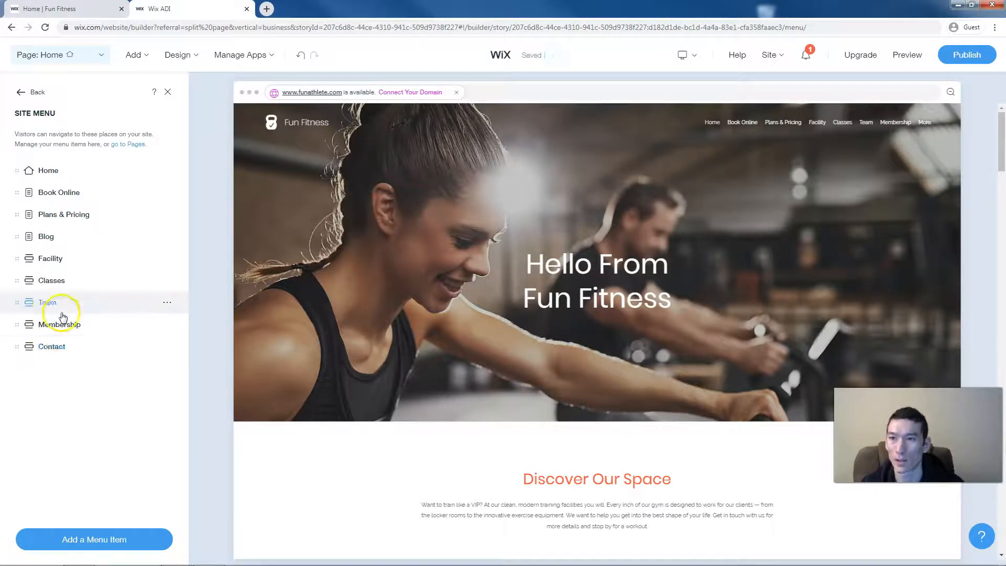
left_click_drag(53, 195, 16, 348)
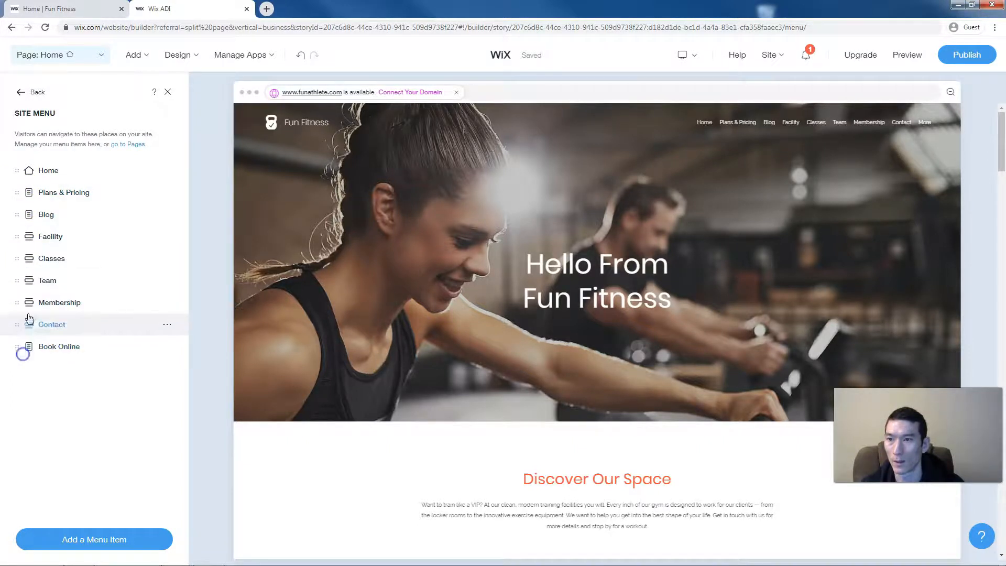
left_click_drag(19, 193, 18, 347)
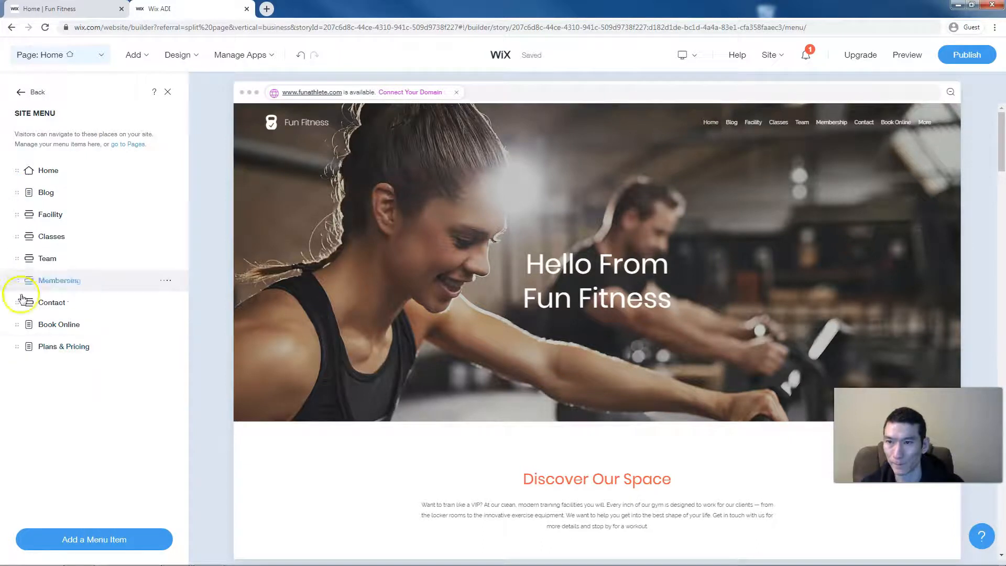
left_click_drag(18, 192, 23, 359)
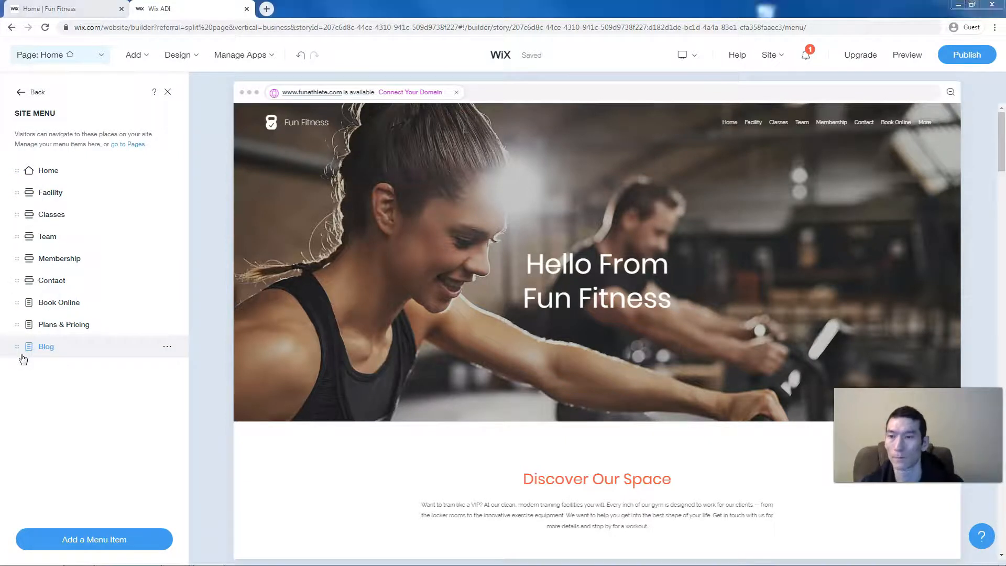
left_click(167, 92)
- Review the weekly Schedule calendar on the live site, then switch back to the Wix editor
left_click(54, 9)
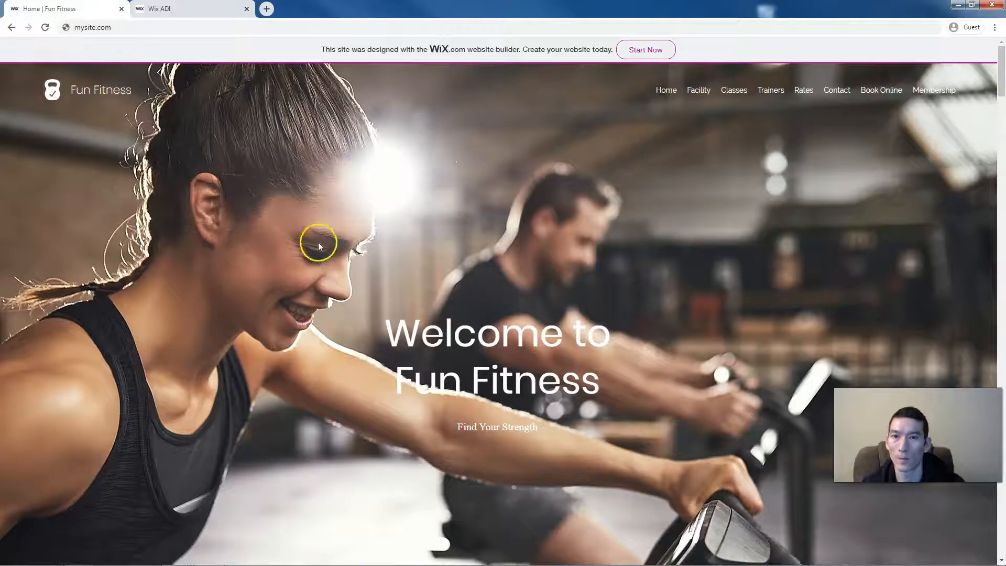
scroll(393, 376, "down", 8)
scroll(394, 377, "down", 20)
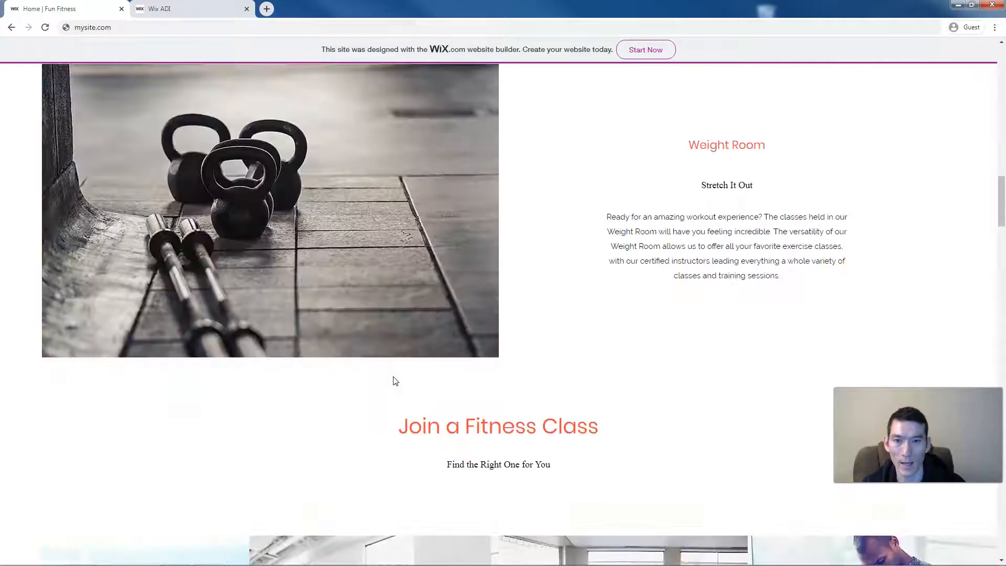
scroll(394, 376, "down", 4)
scroll(394, 377, "up", 9)
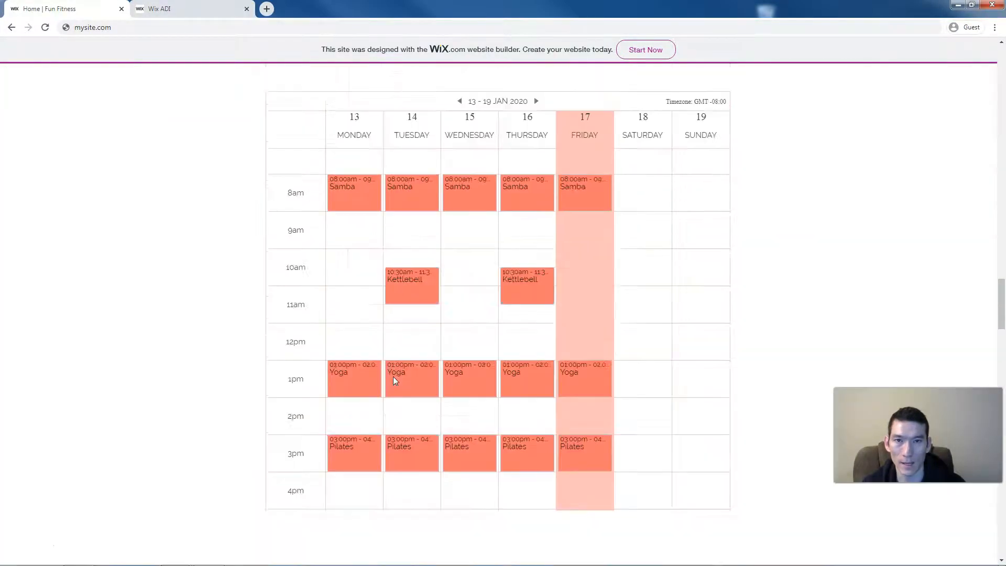
scroll(393, 377, "down", 2)
scroll(395, 381, "down", 1)
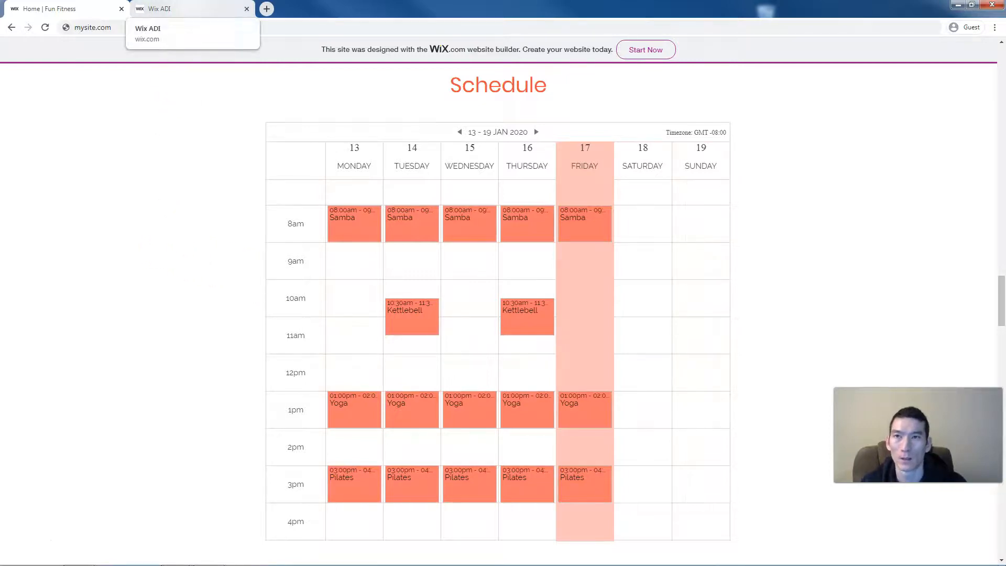
left_click(162, 9)
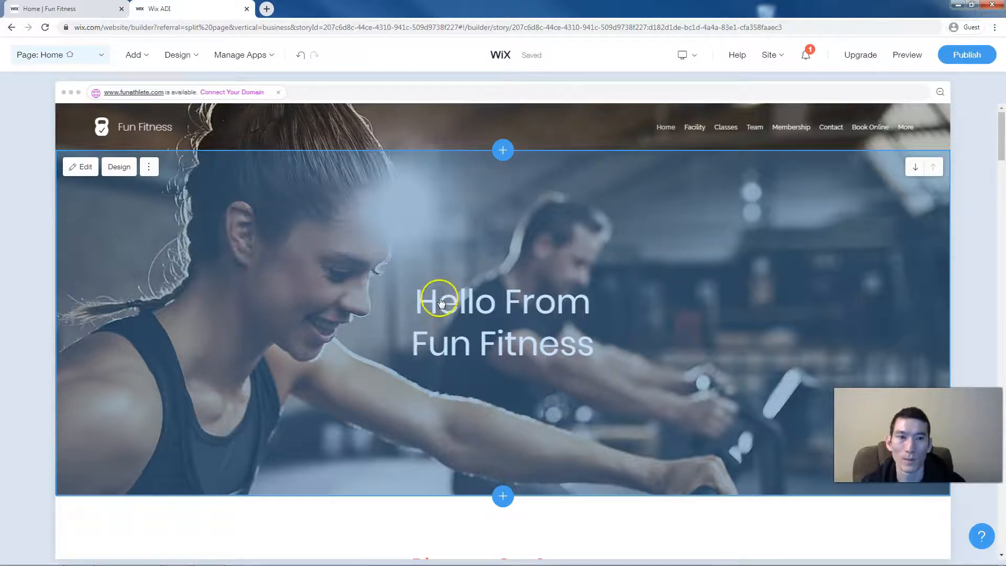
- Bring up the site's Apps panel listing Blog, Bookings, Paid Plans and Members Area
left_click(148, 166)
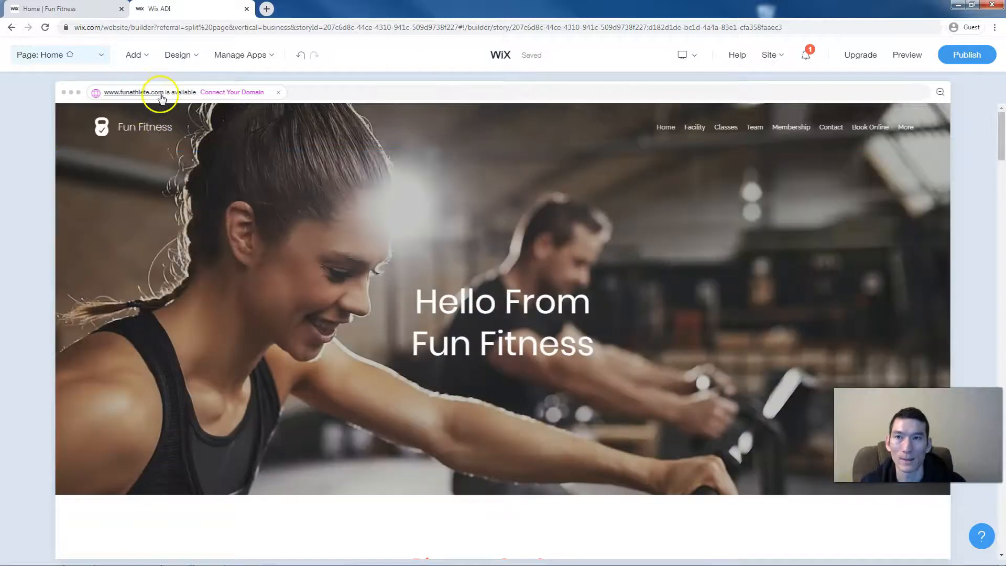
left_click(133, 56)
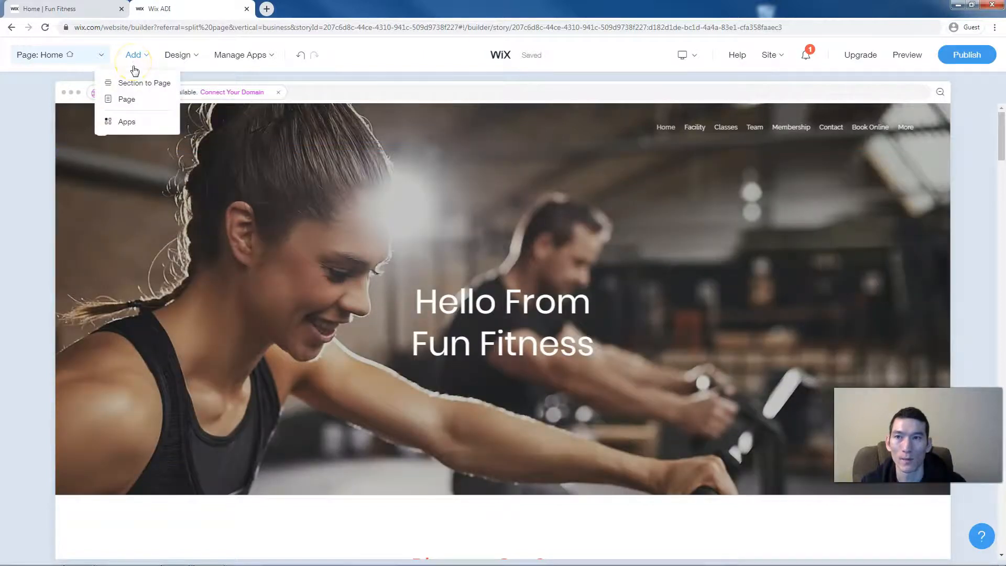
left_click(125, 122)
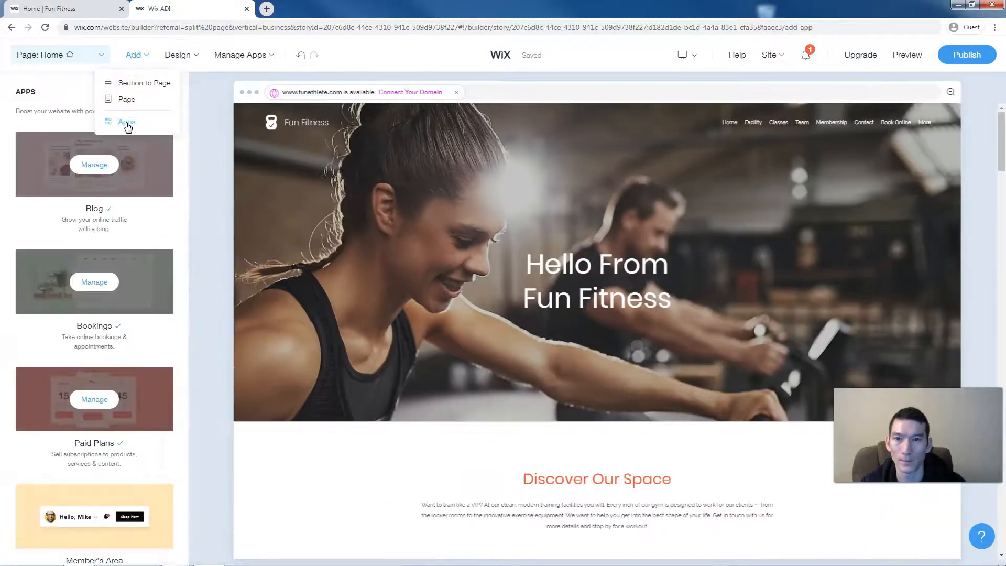
scroll(129, 338, "down", 3)
scroll(130, 339, "up", 3)
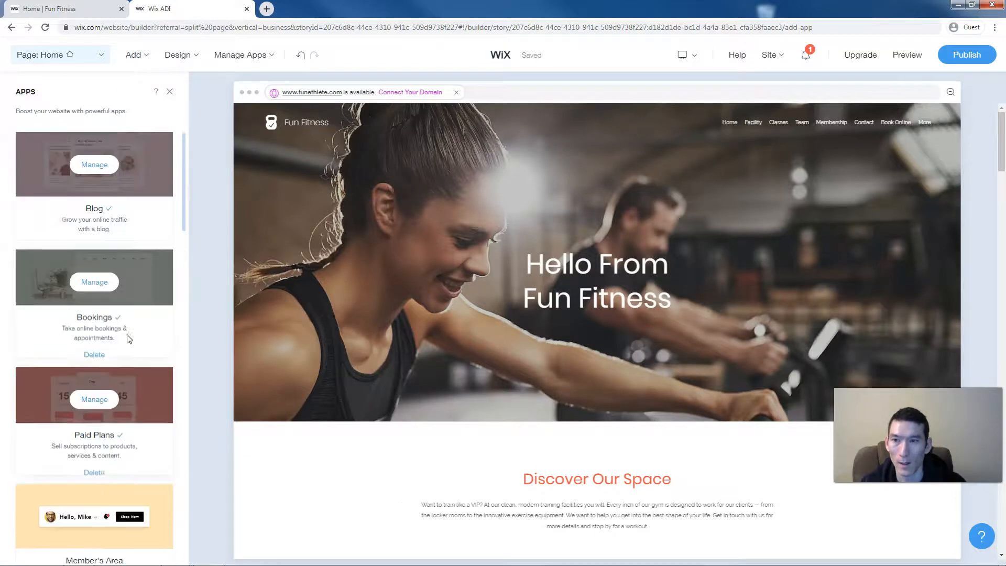
scroll(127, 334, "down", 15)
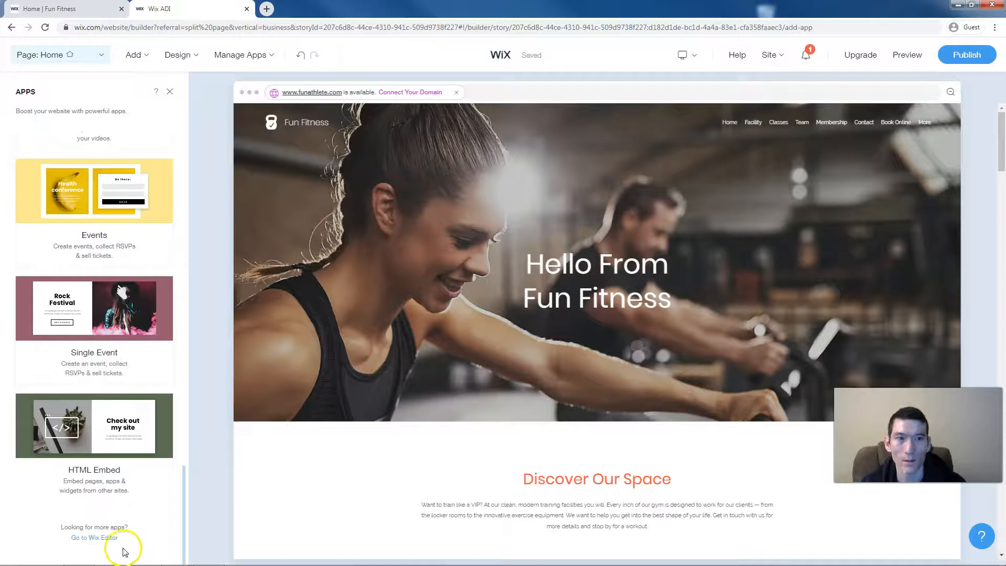
- Switch the Fun Fitness site from ADI to the full Wix Editor and dismiss the welcome dialog
left_click(91, 539)
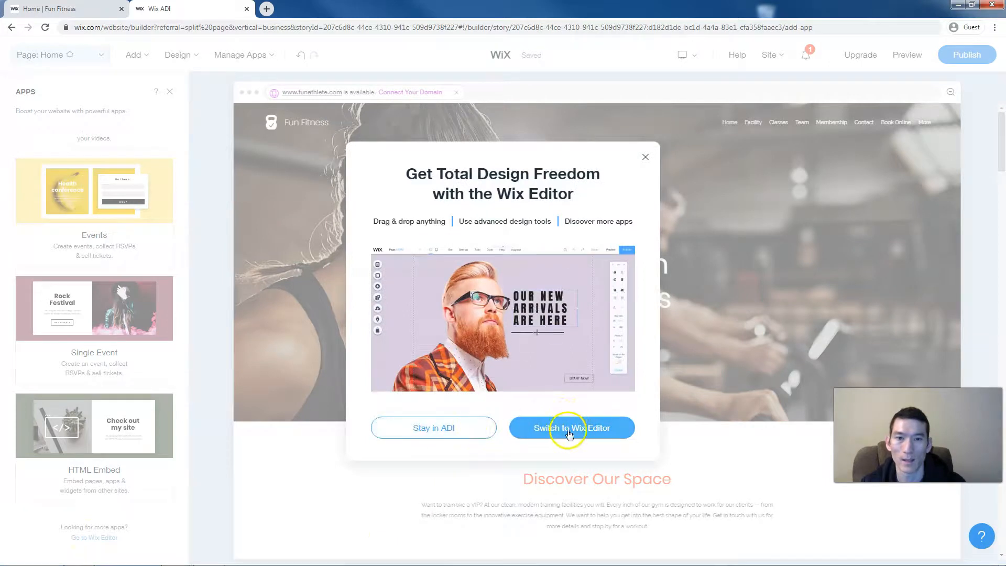
left_click(606, 428)
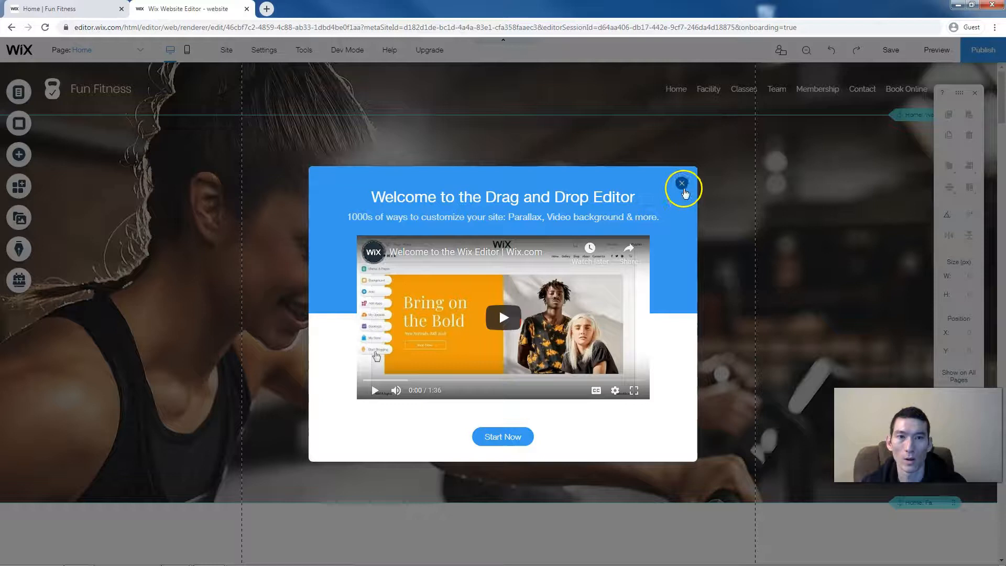
left_click(681, 183)
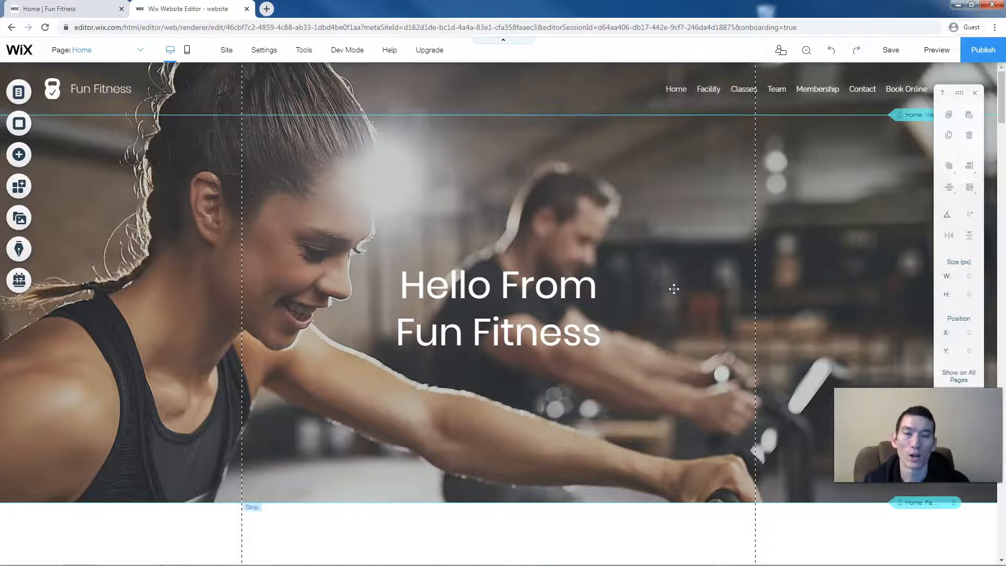
- Nudge the 'Hello From Fun Fitness' heading slightly to the right on the hero strip
left_click(642, 291)
left_click(556, 301)
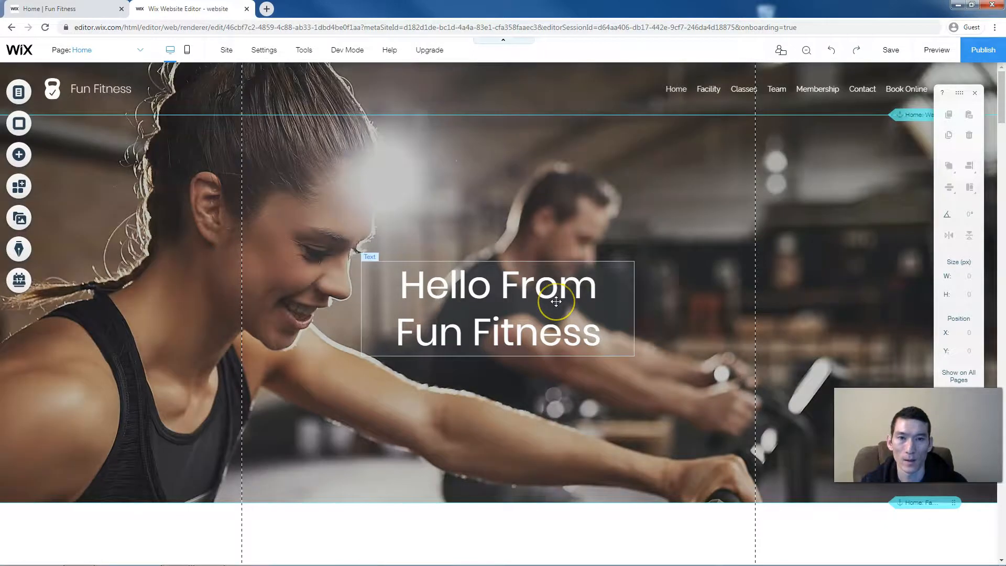
left_click(498, 227)
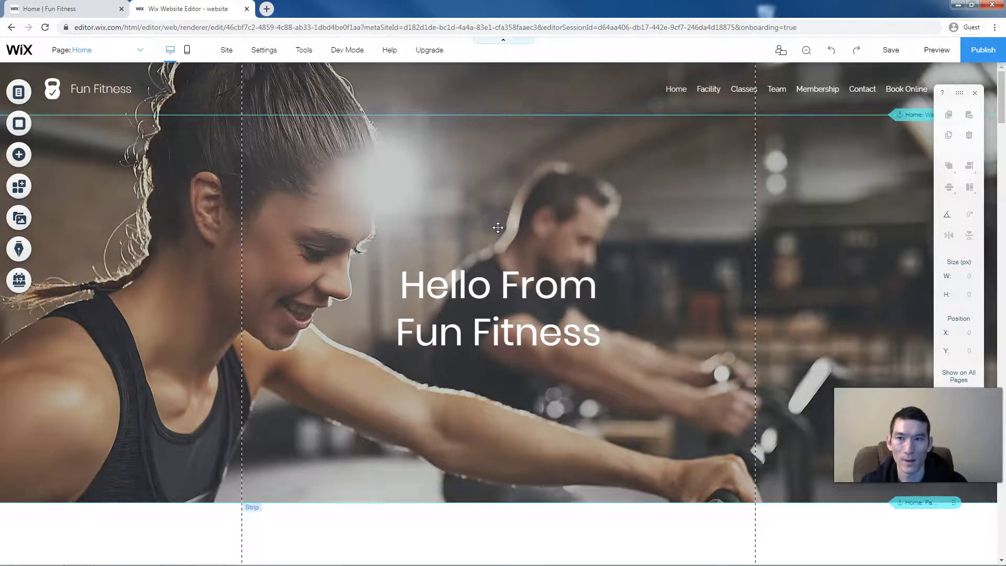
left_click(497, 275)
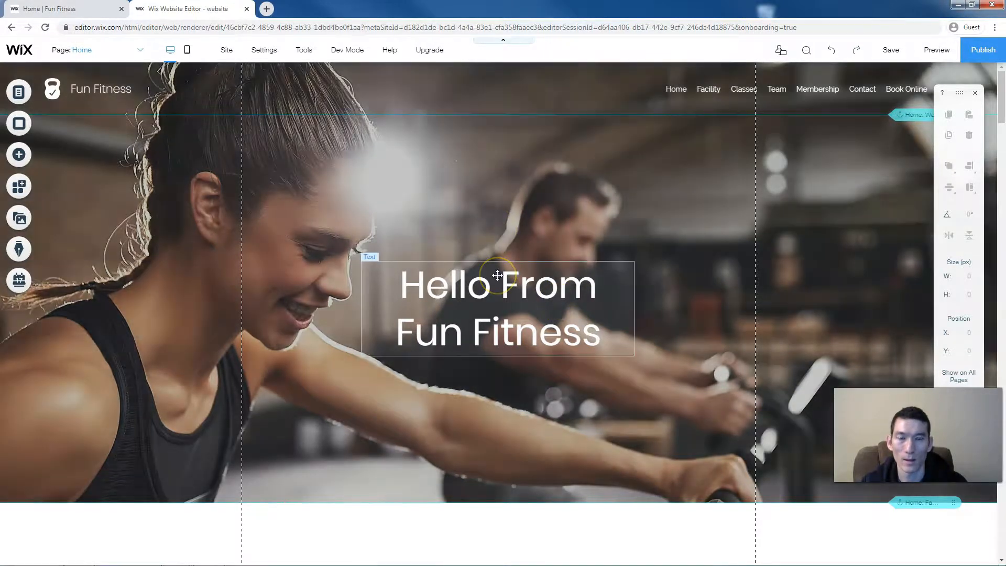
left_click(497, 275)
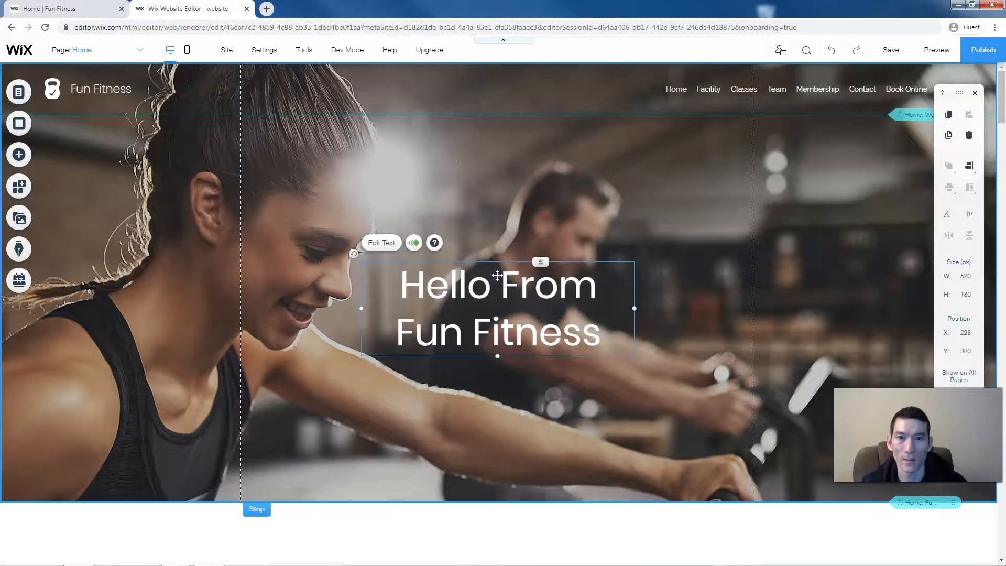
left_click(478, 216)
left_click(495, 293)
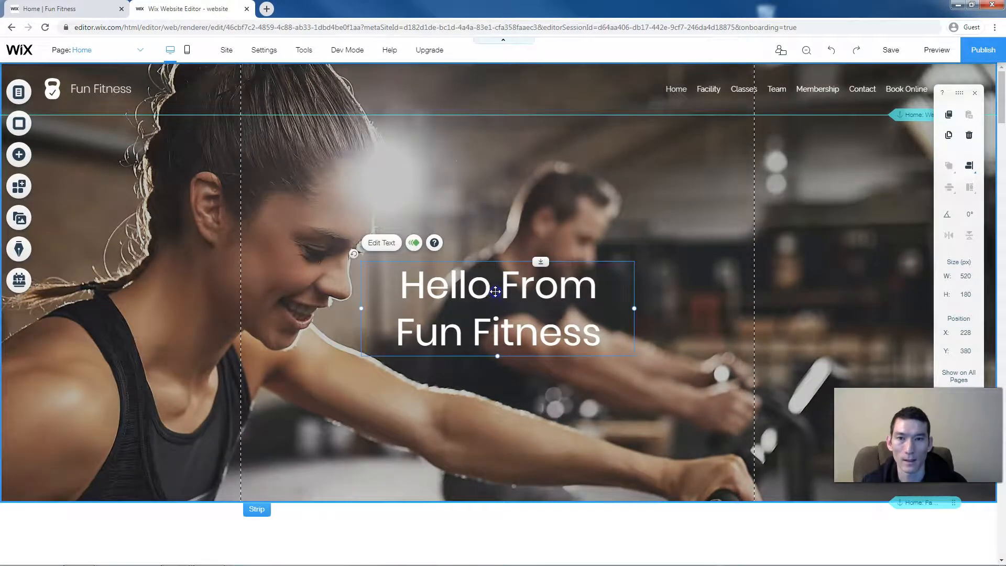
left_click_drag(492, 267, 507, 293)
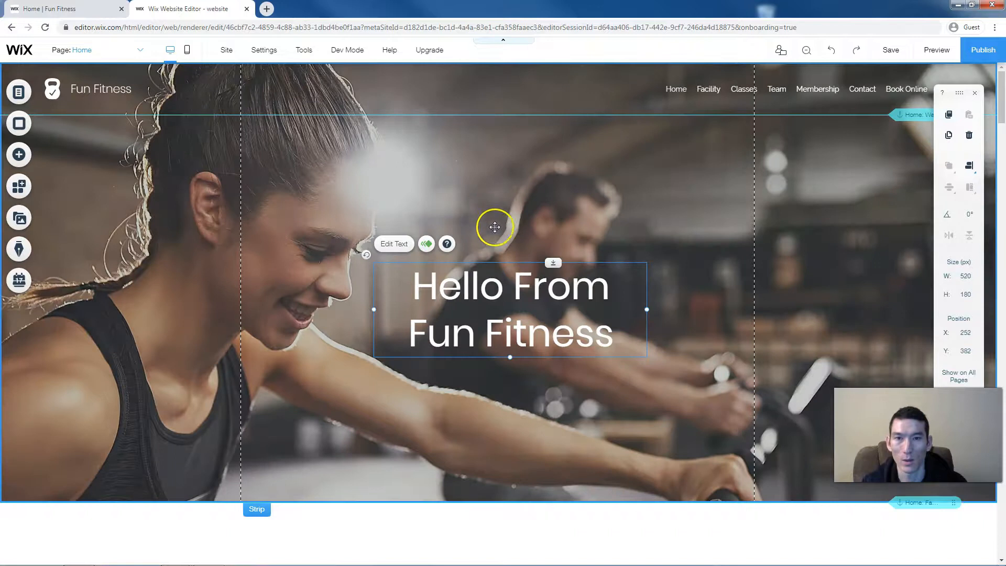
- Look at the hero strip's background options, then close them unchanged
left_click(444, 204)
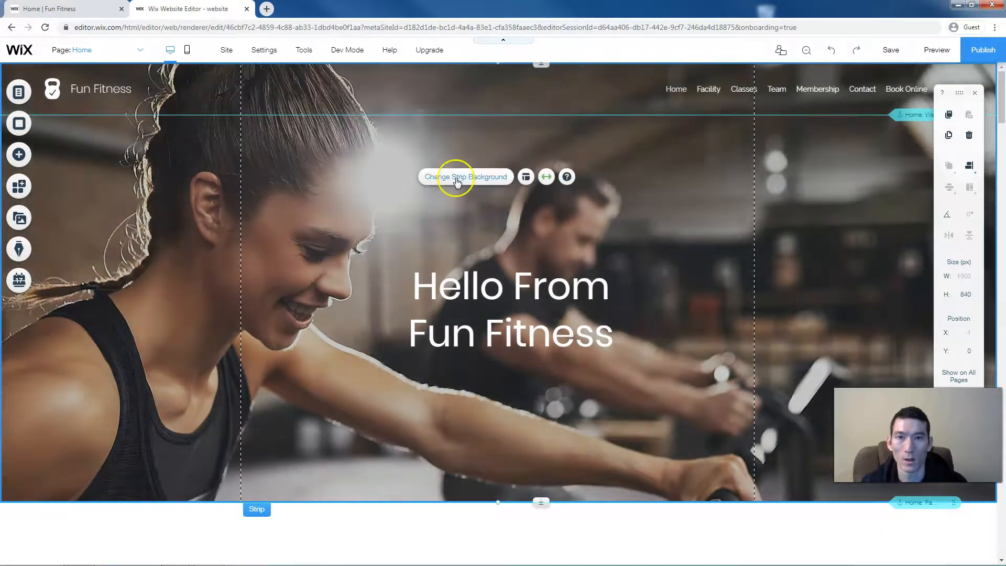
left_click(456, 178)
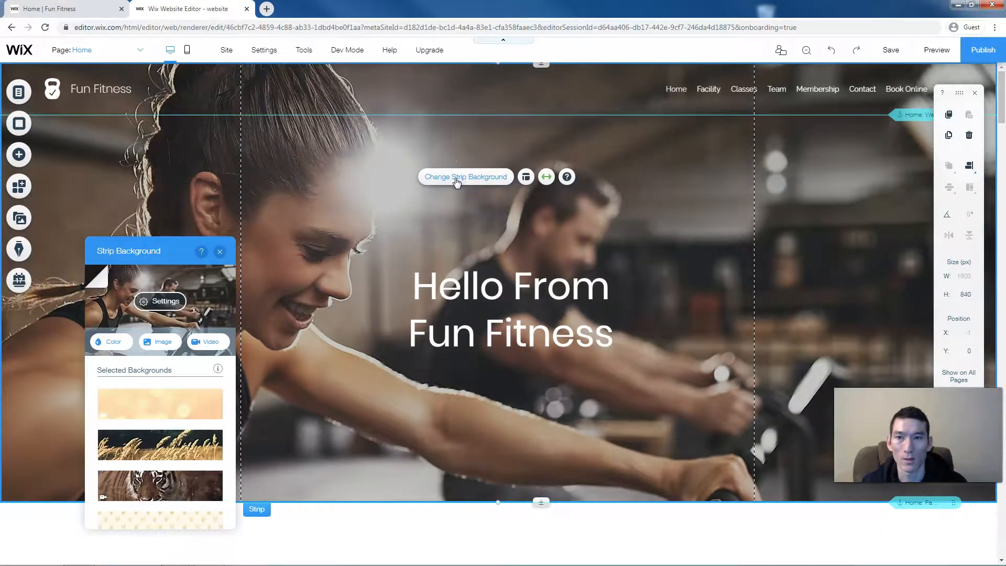
left_click(219, 252)
scroll(406, 345, "down", 5)
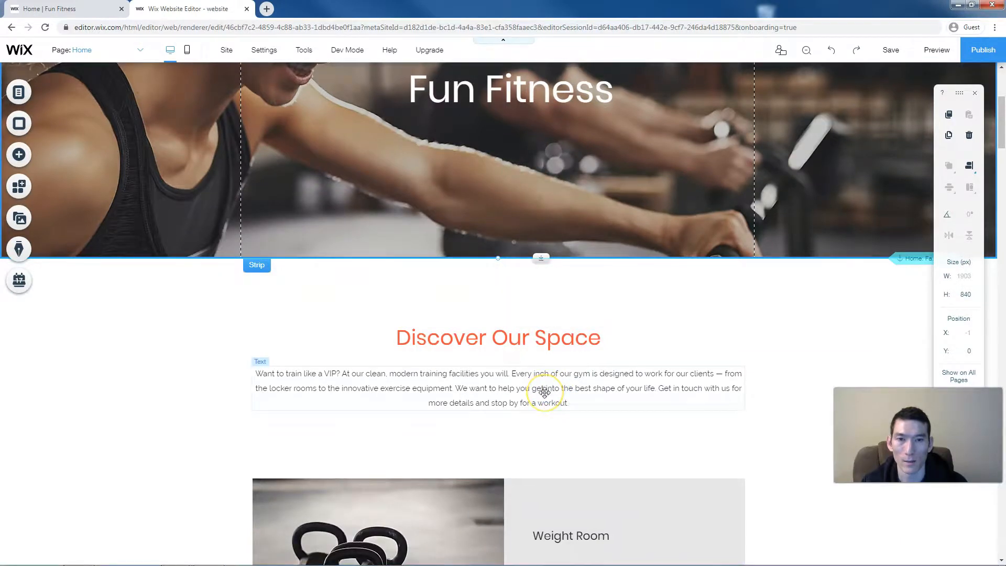
scroll(545, 392, "down", 2)
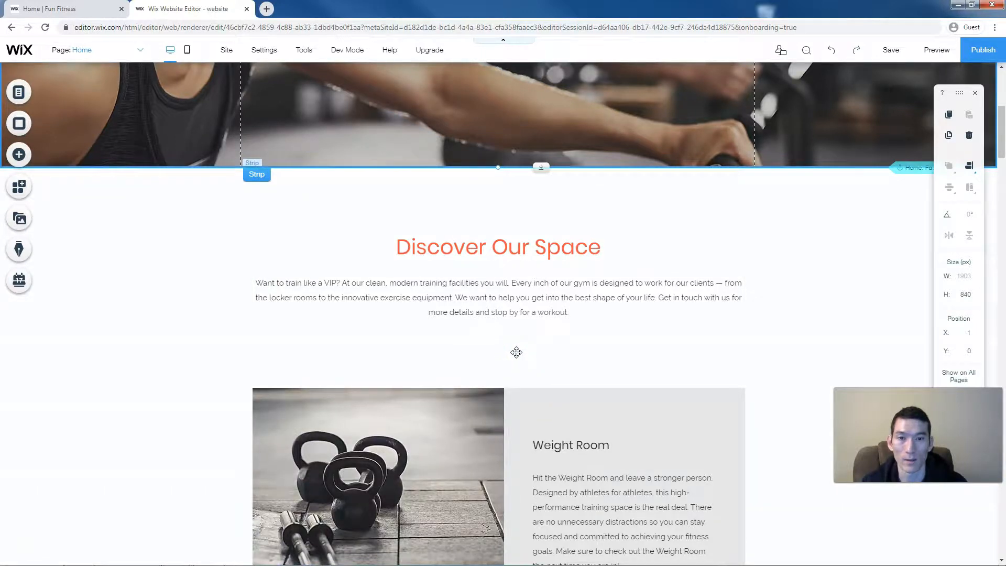
scroll(516, 352, "down", 1)
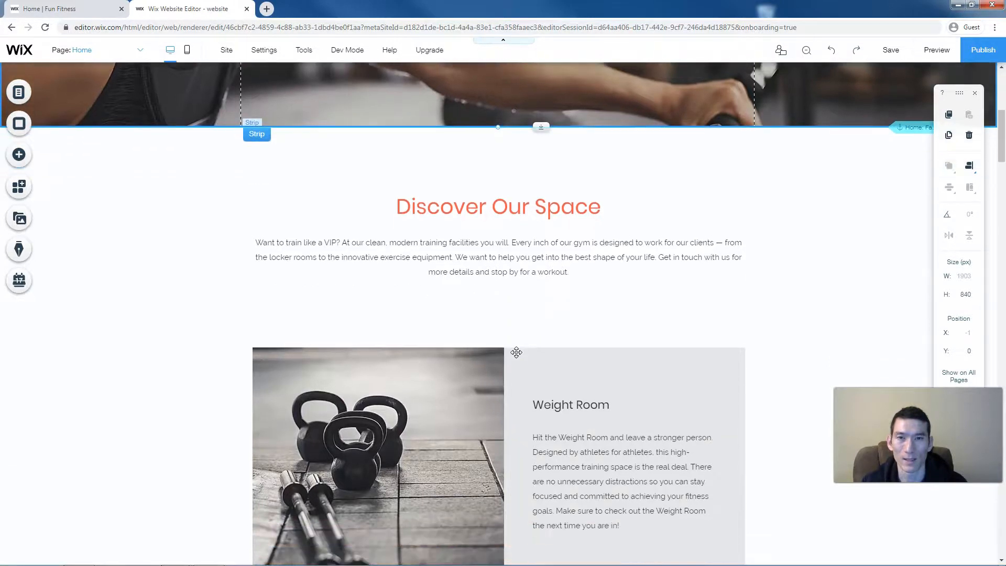
scroll(516, 352, "down", 1)
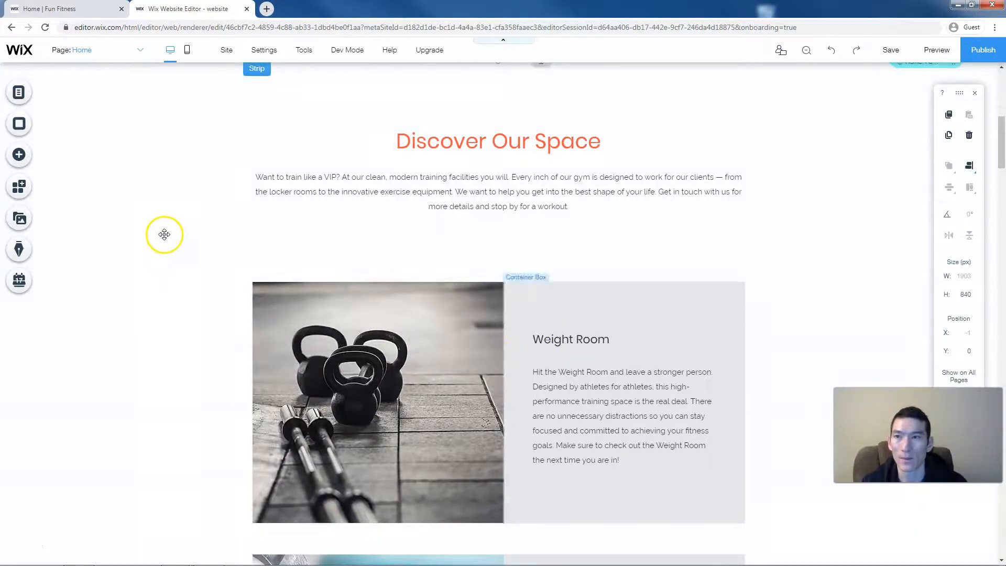
- Search the App Market for 'calendar', bringing up 8 results including Google Event Calendar
left_click(38, 191)
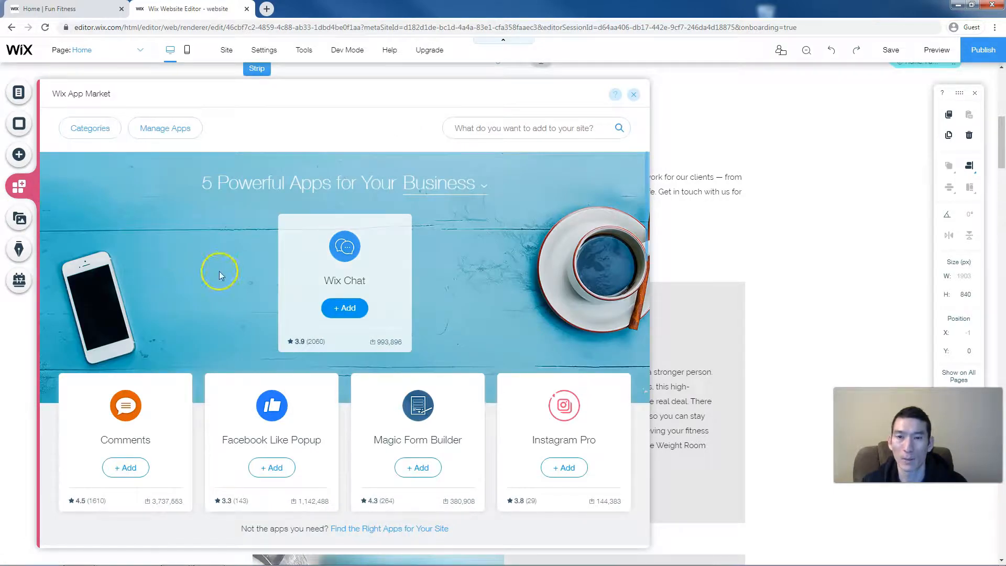
scroll(219, 271, "down", 1)
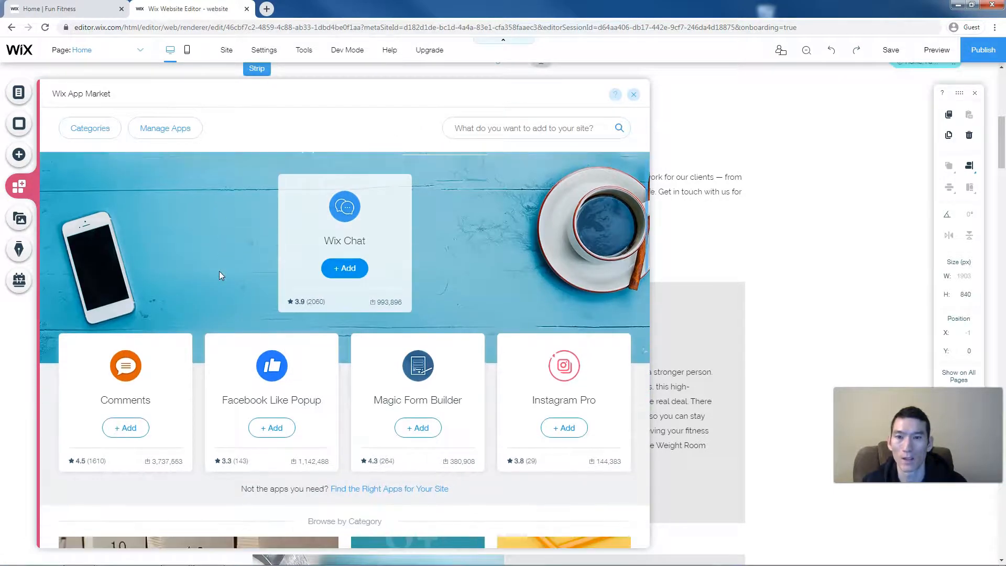
scroll(219, 272, "down", 4)
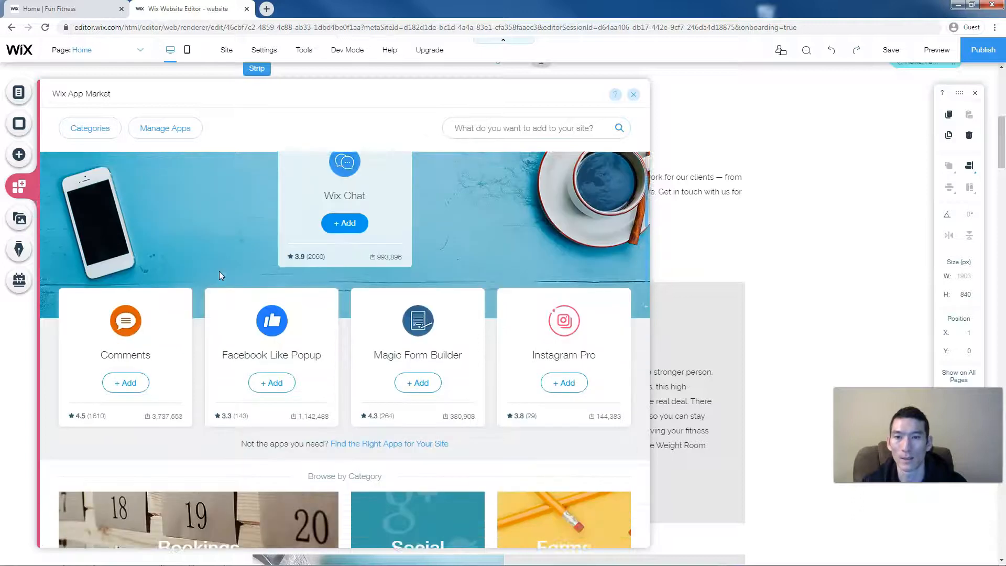
scroll(227, 272, "up", 3)
scroll(227, 271, "up", 2)
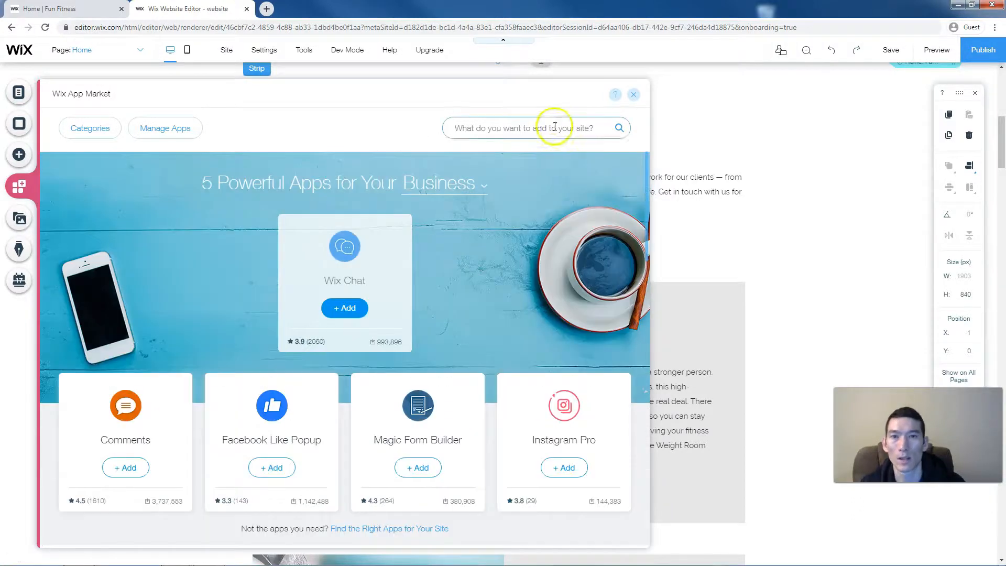
left_click(549, 128)
type("cal")
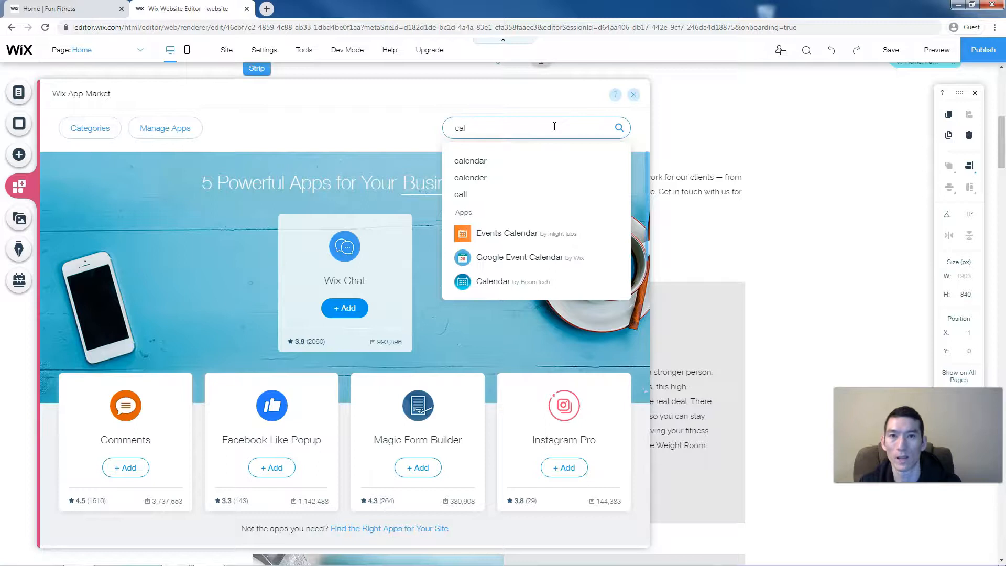
key("Down")
key("Return")
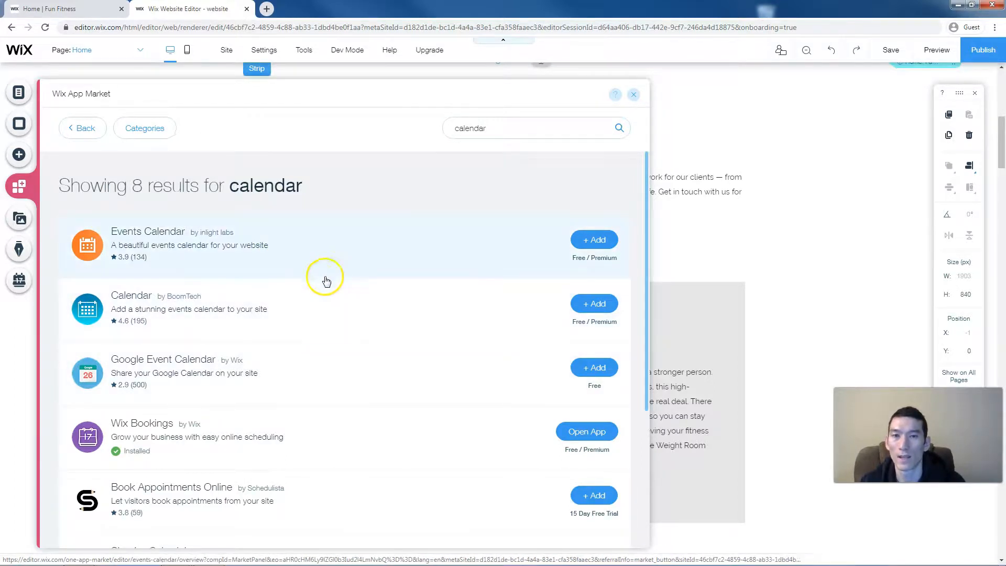
- Review the Events Calendar app's features and pricing
left_click(329, 251)
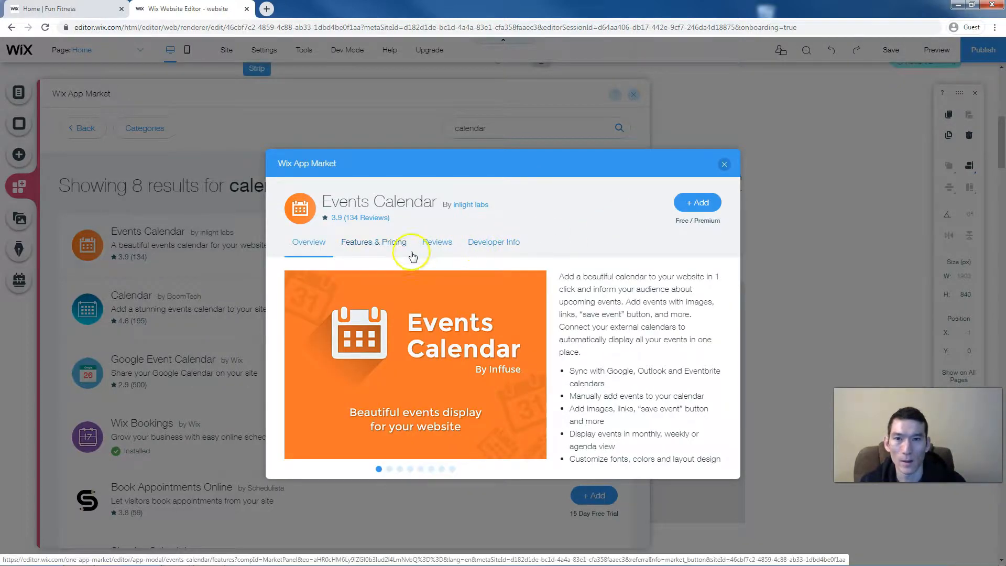
left_click(390, 247)
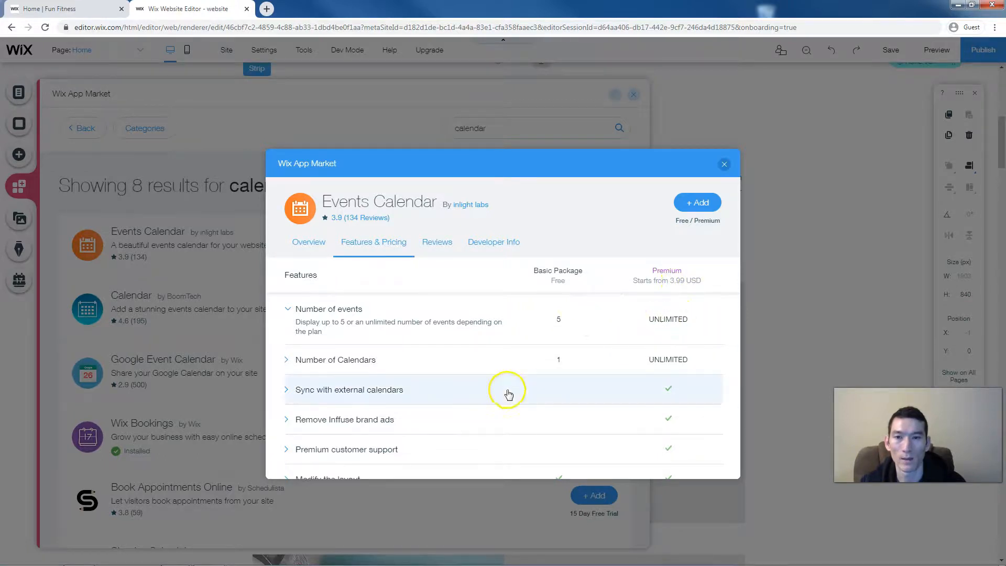
scroll(473, 364, "down", 3)
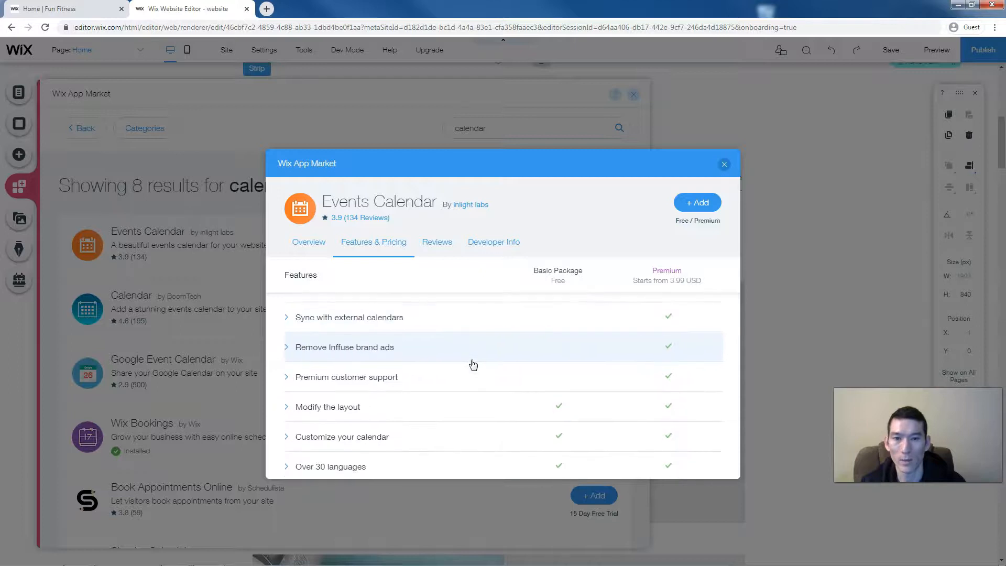
scroll(473, 364, "up", 3)
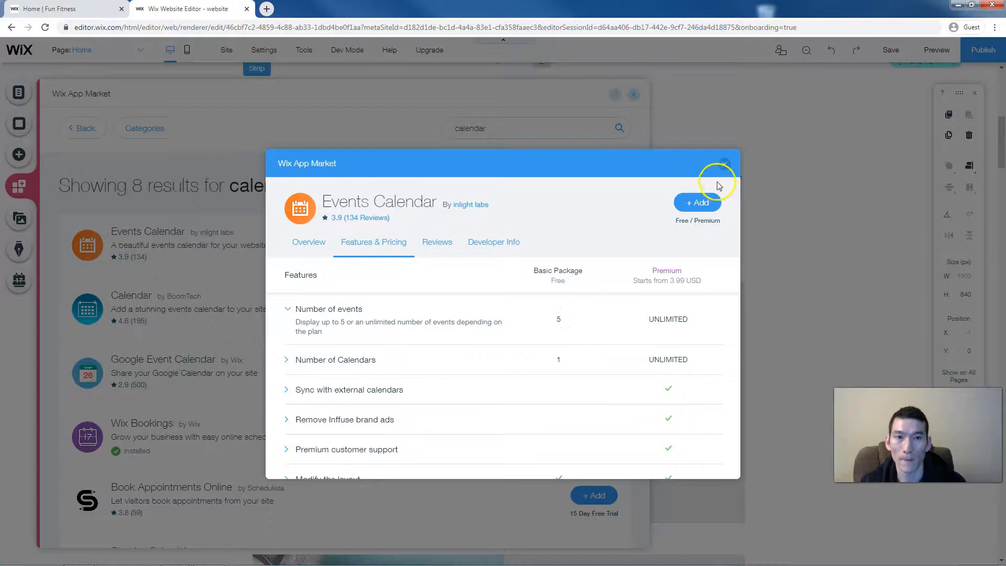
left_click(725, 164)
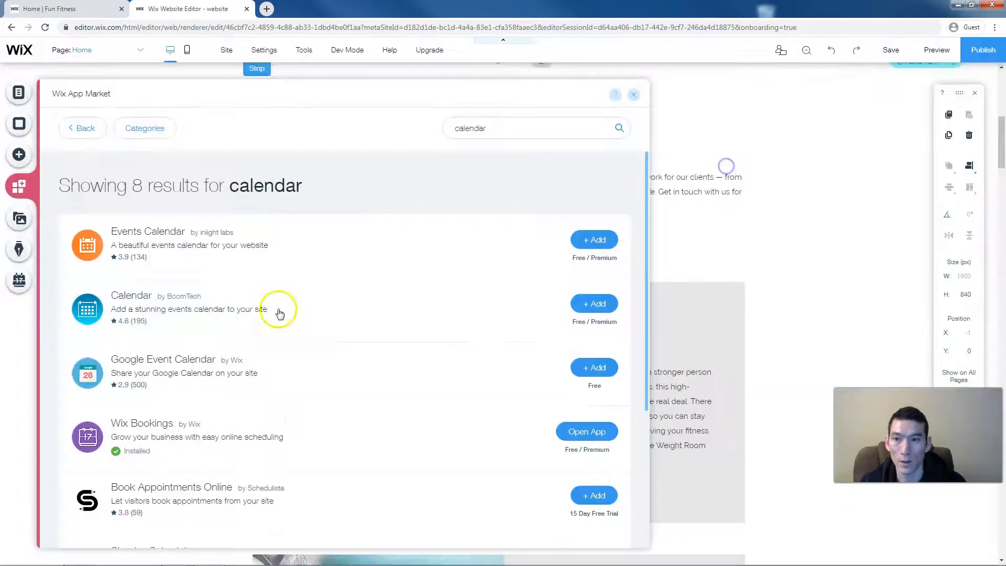
- Review the features and pricing of Calendar by BoomTech, then close its details
left_click(238, 307)
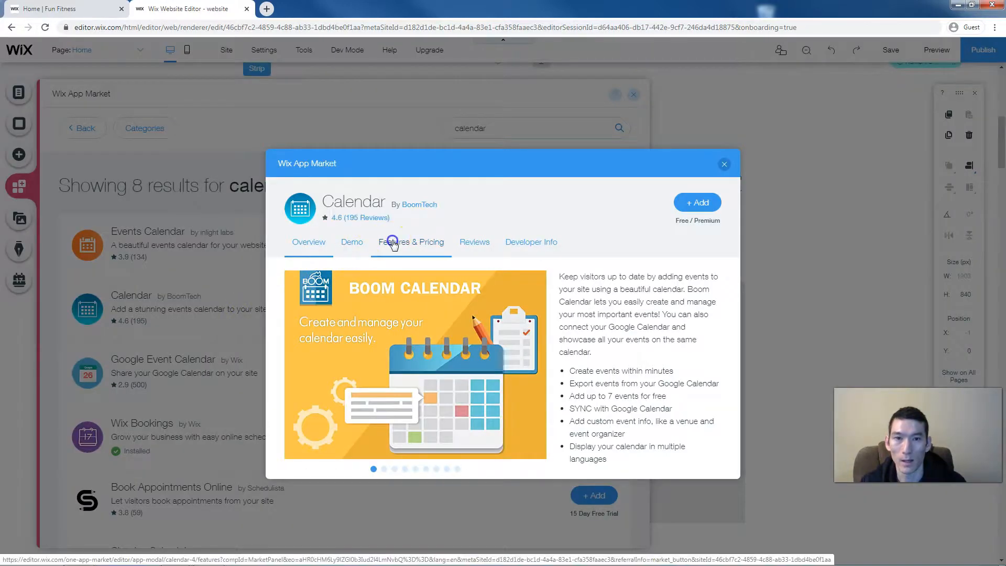
left_click(404, 242)
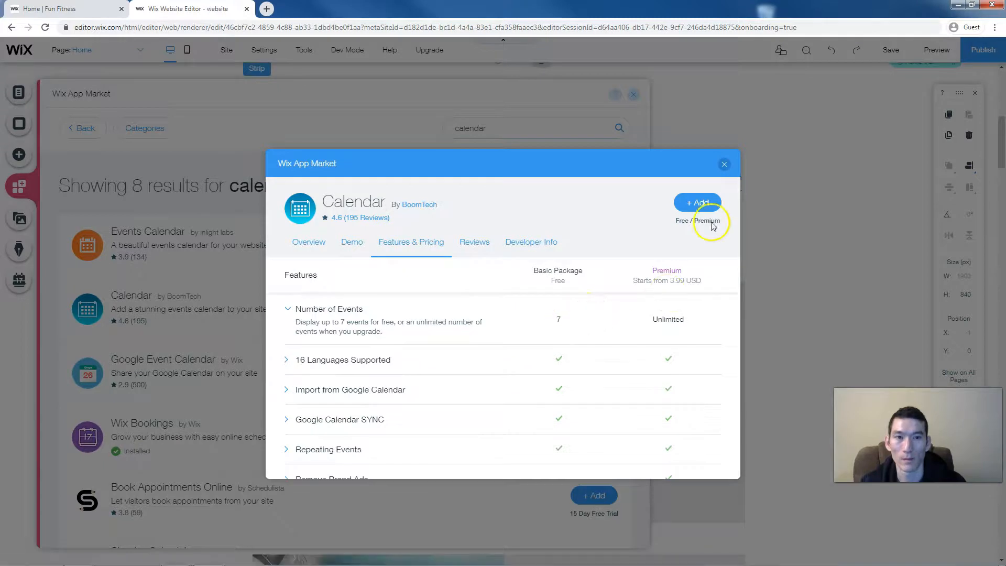
left_click(724, 166)
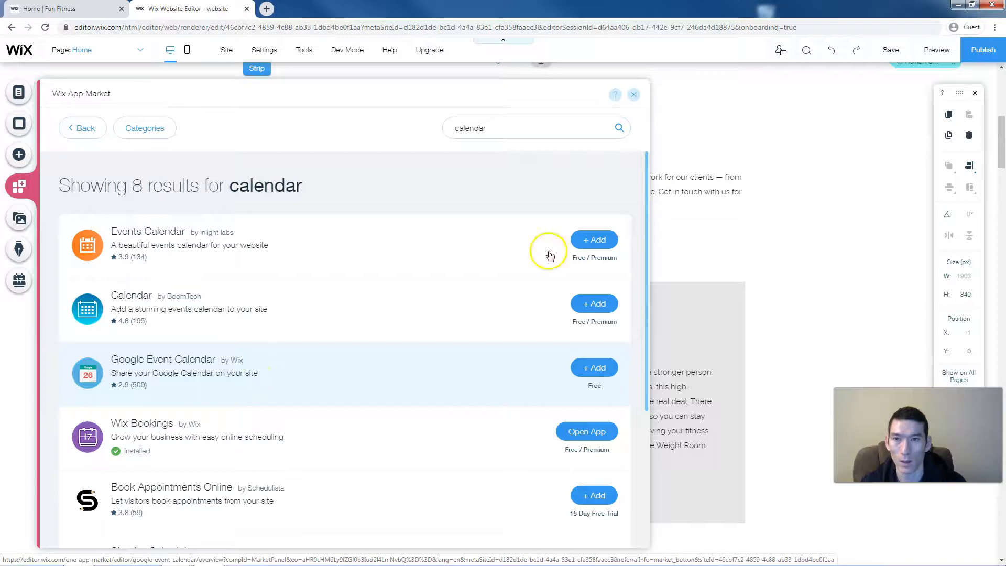
left_click(632, 95)
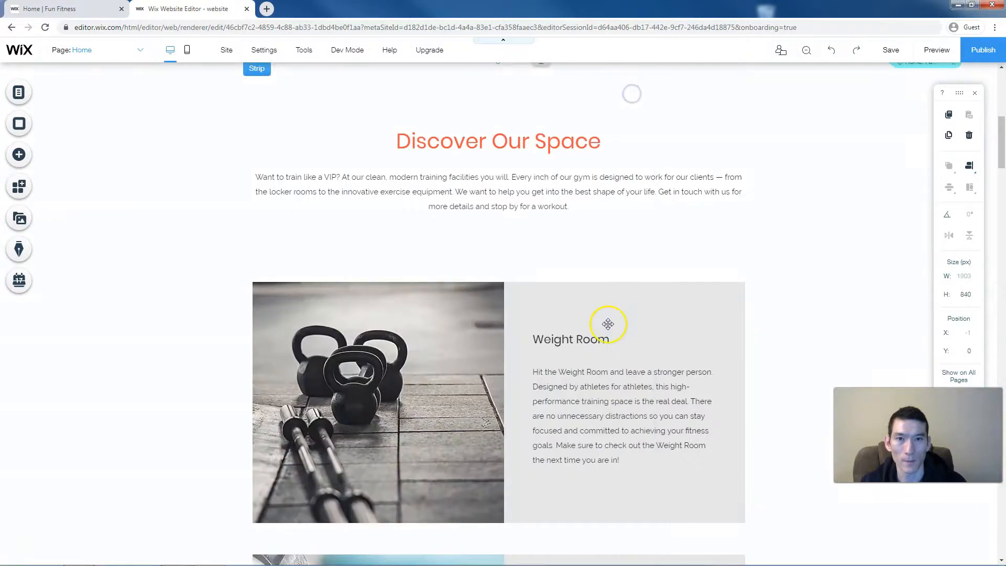
scroll(607, 322, "down", 5)
scroll(608, 324, "down", 12)
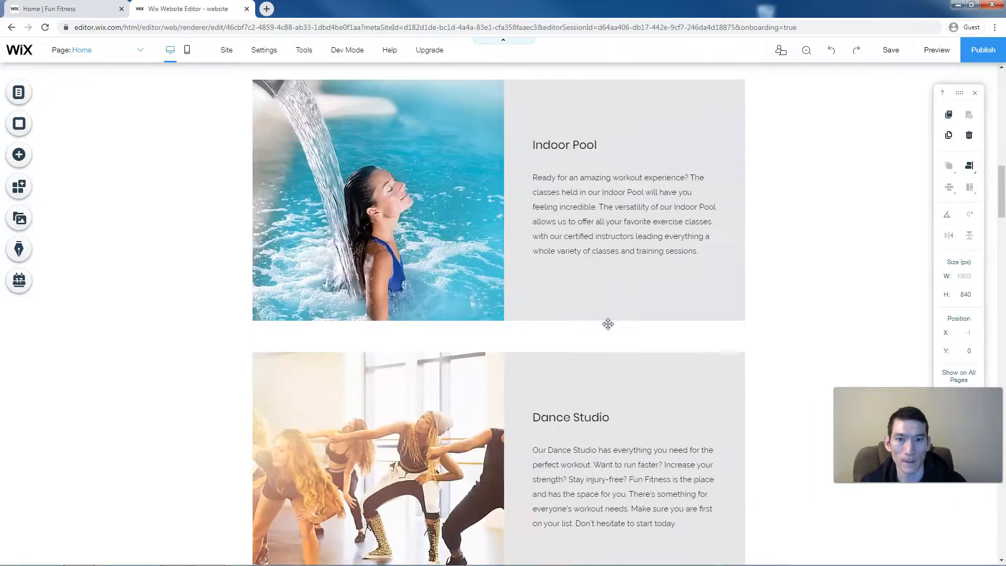
scroll(607, 324, "down", 8)
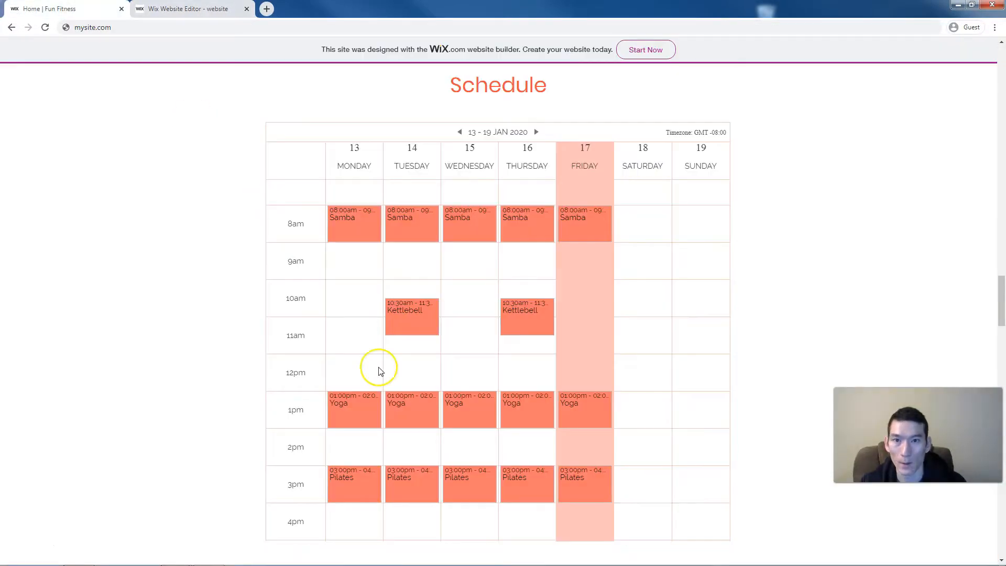
scroll(381, 370, "up", 12)
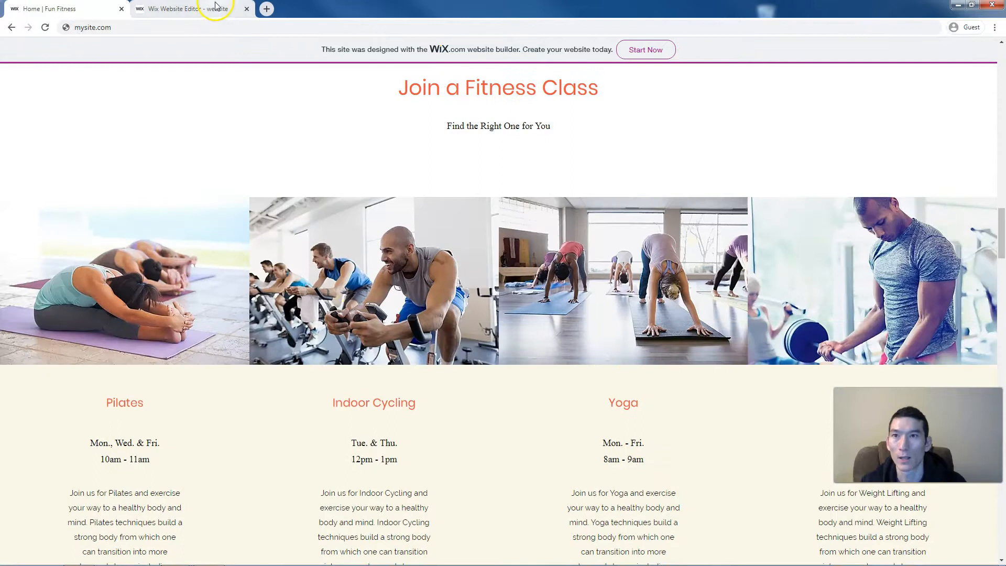
left_click(215, 7)
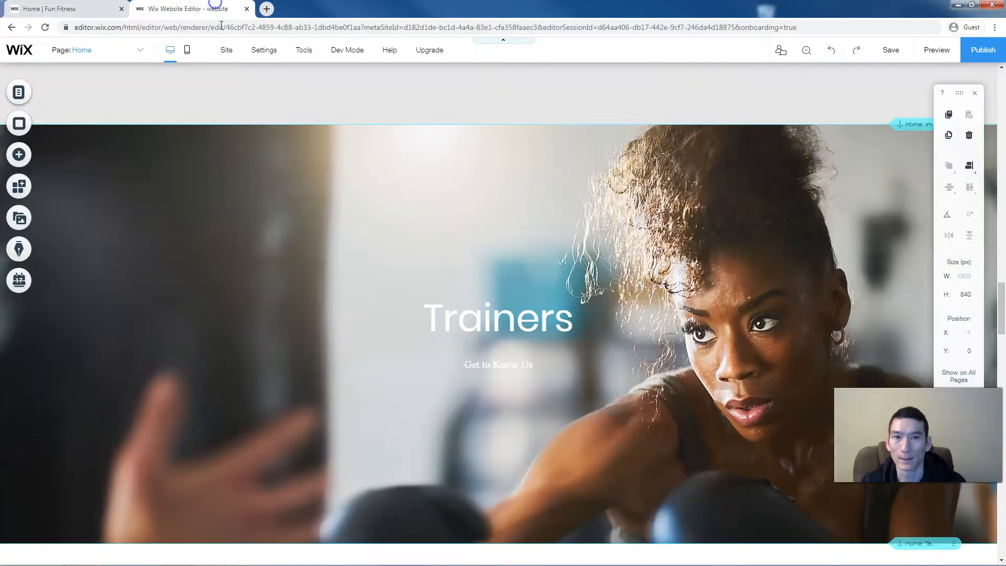
scroll(347, 388, "down", 5)
scroll(350, 391, "up", 5)
scroll(349, 391, "up", 10)
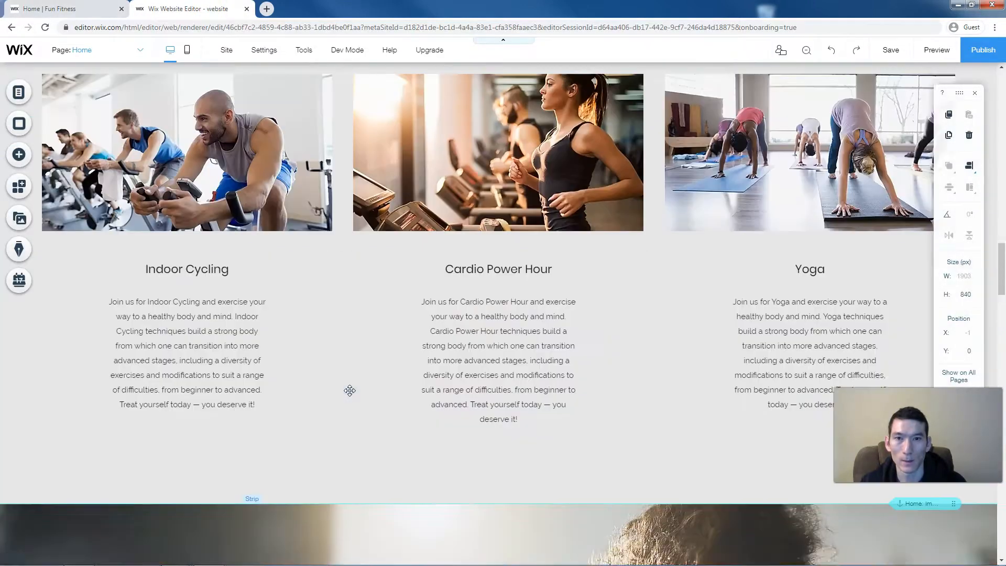
scroll(350, 390, "down", 10)
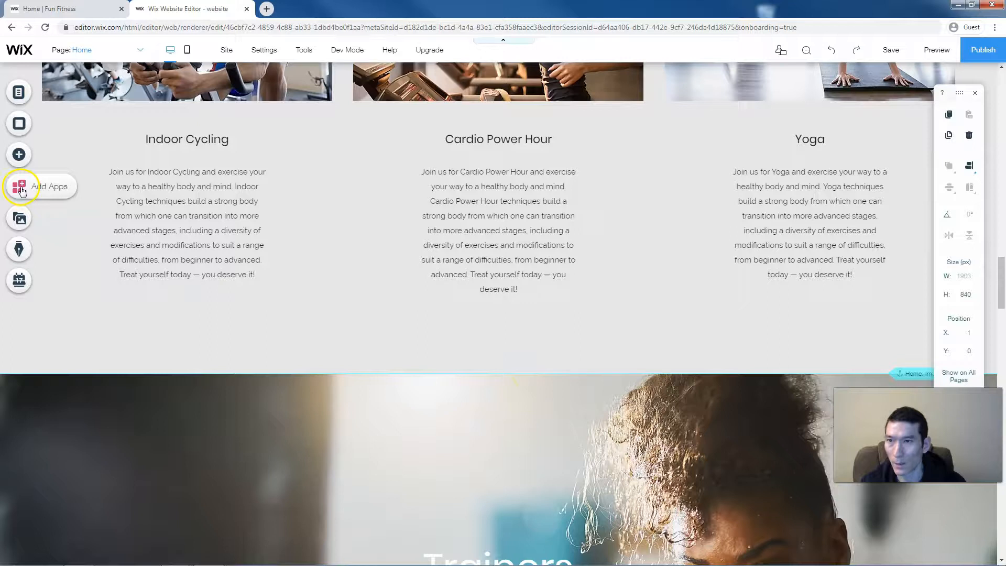
- Add a plain white Classic strip between the fitness class cards and the Trainers section
left_click(28, 157)
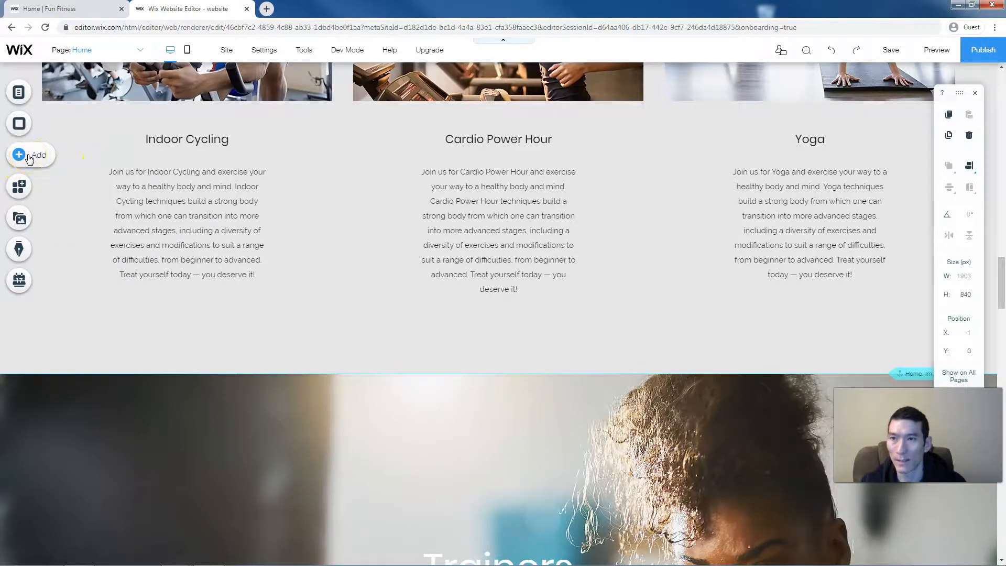
left_click(28, 158)
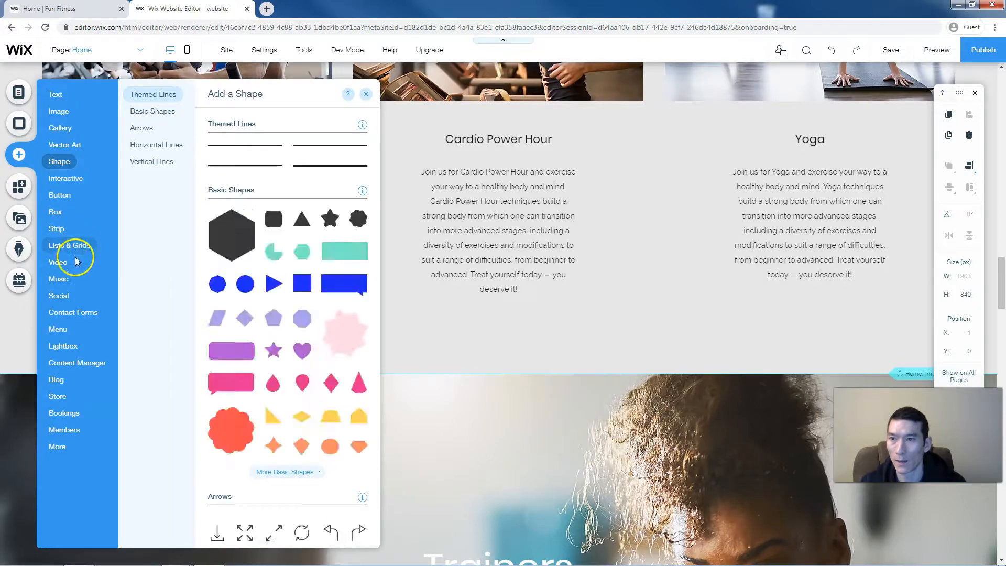
left_click(74, 256)
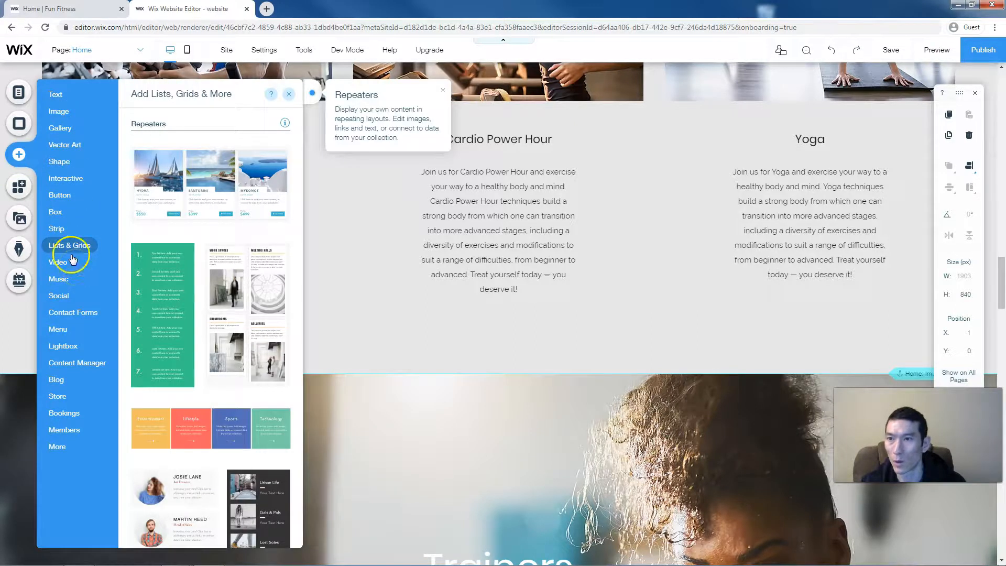
left_click(57, 229)
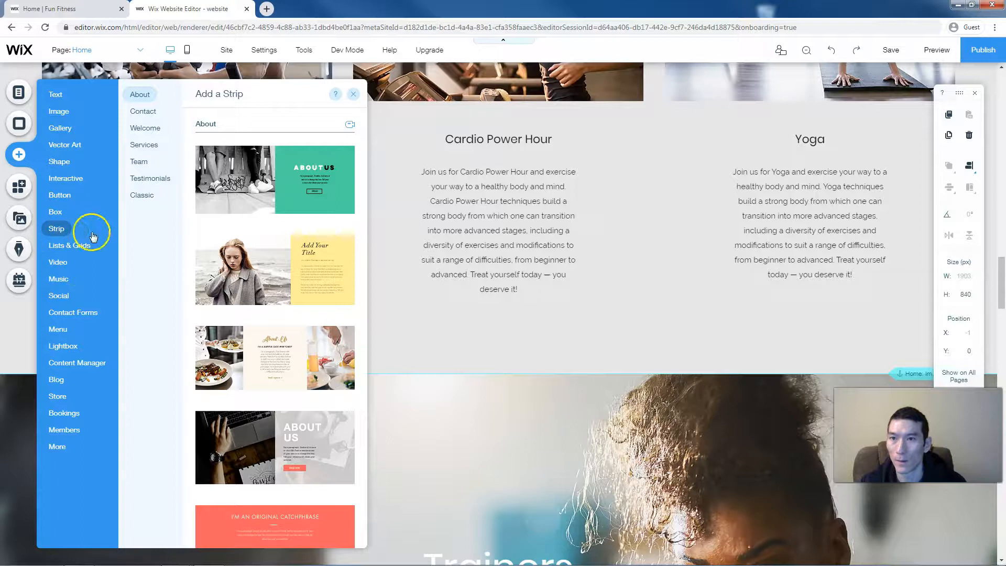
left_click(141, 196)
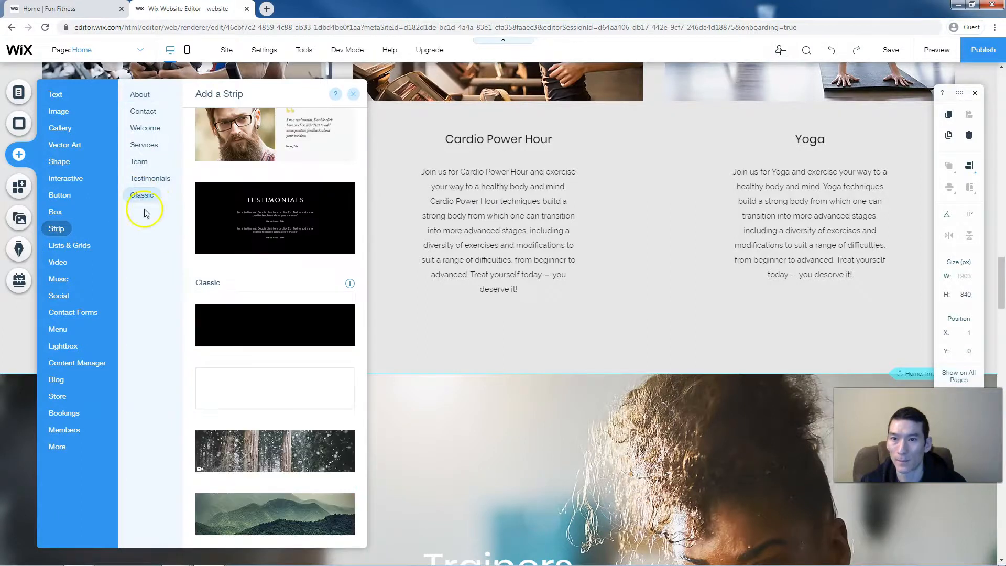
left_click(253, 390)
left_click_drag(254, 391, 690, 492)
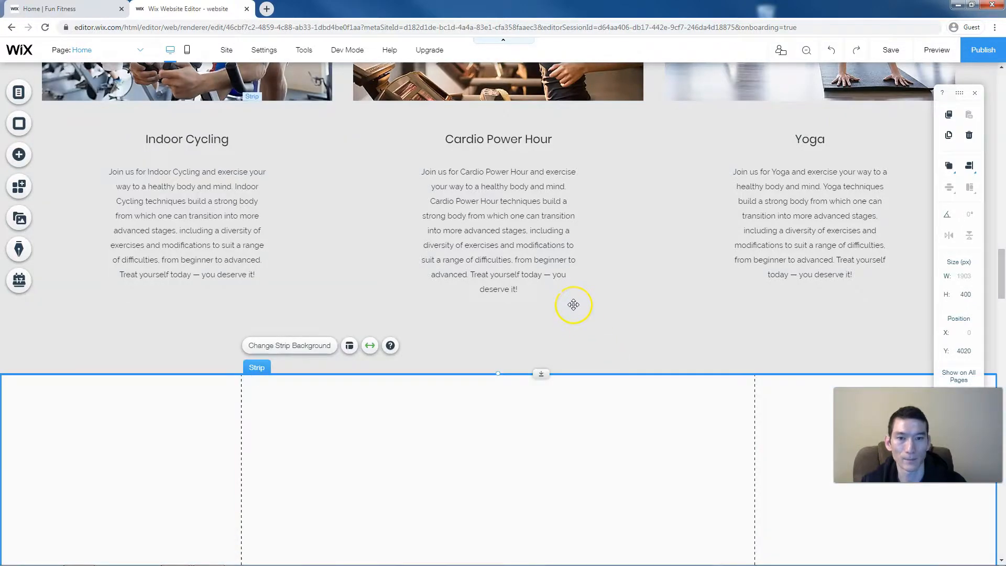
- Stretch the new strip down to about 735 px tall
scroll(573, 304, "down", 4)
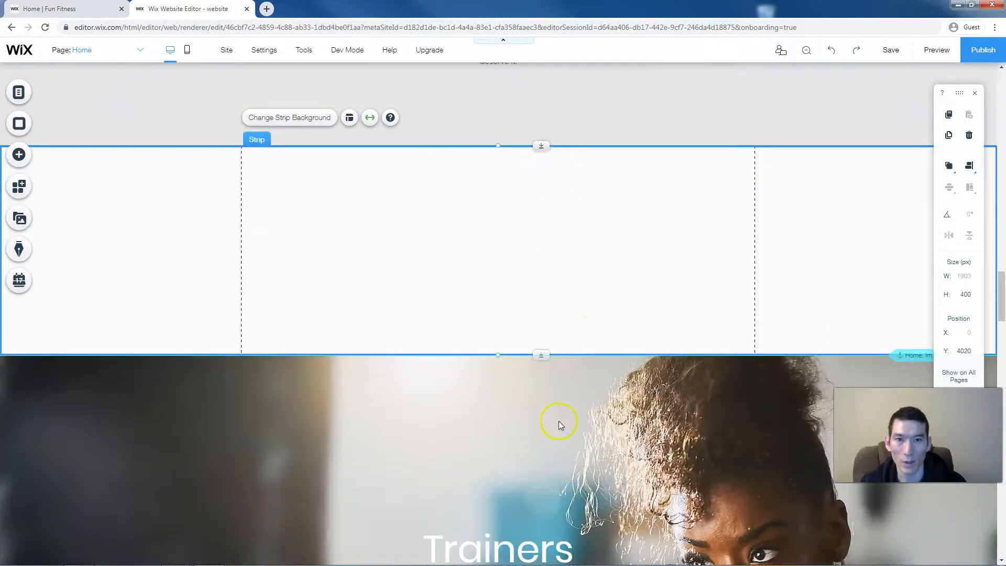
left_click_drag(541, 354, 556, 529)
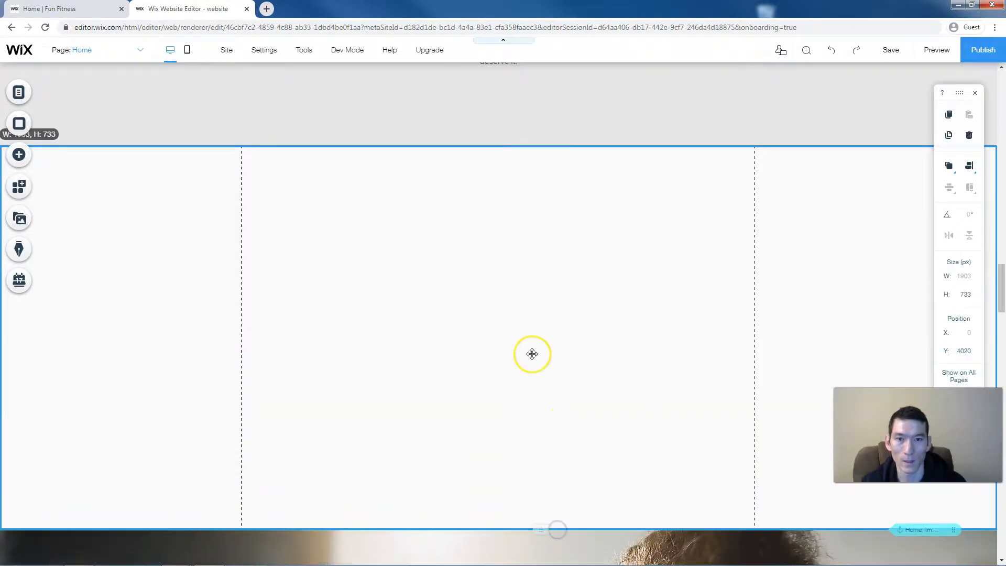
scroll(532, 354, "down", 2)
scroll(531, 354, "up", 2)
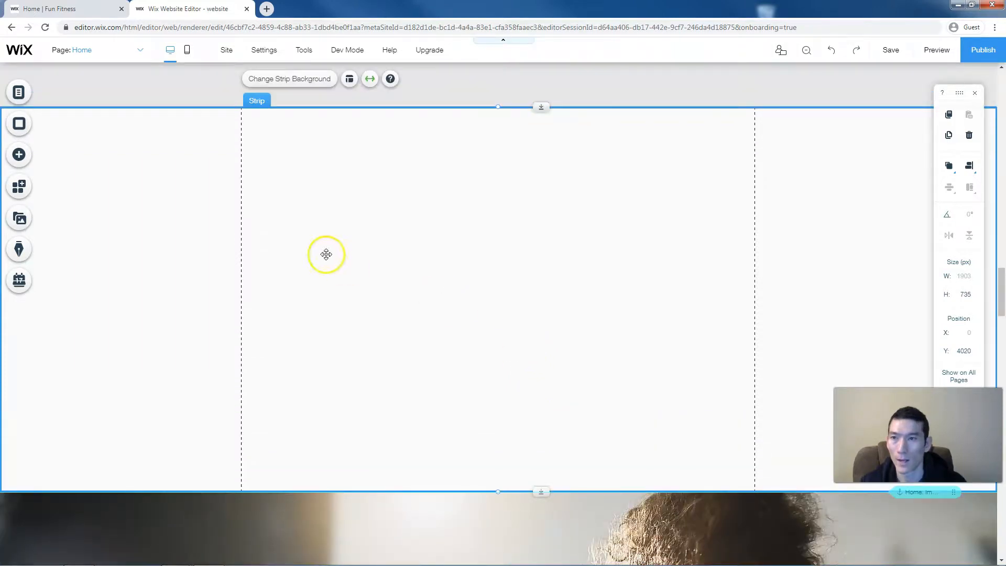
- Add the Google Event Calendar app into the new strip and bring up its settings
left_click(18, 189)
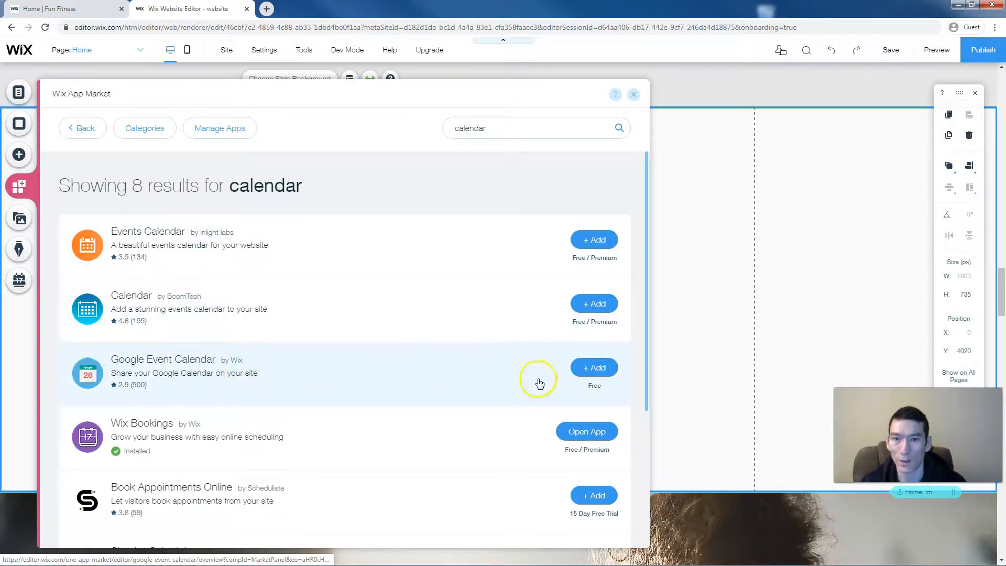
left_click(602, 368)
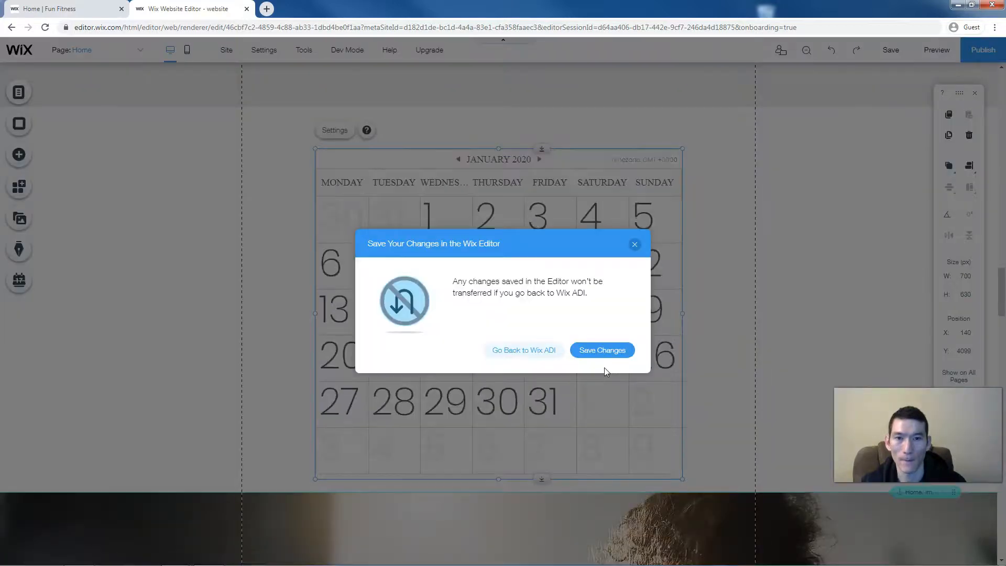
left_click(532, 349)
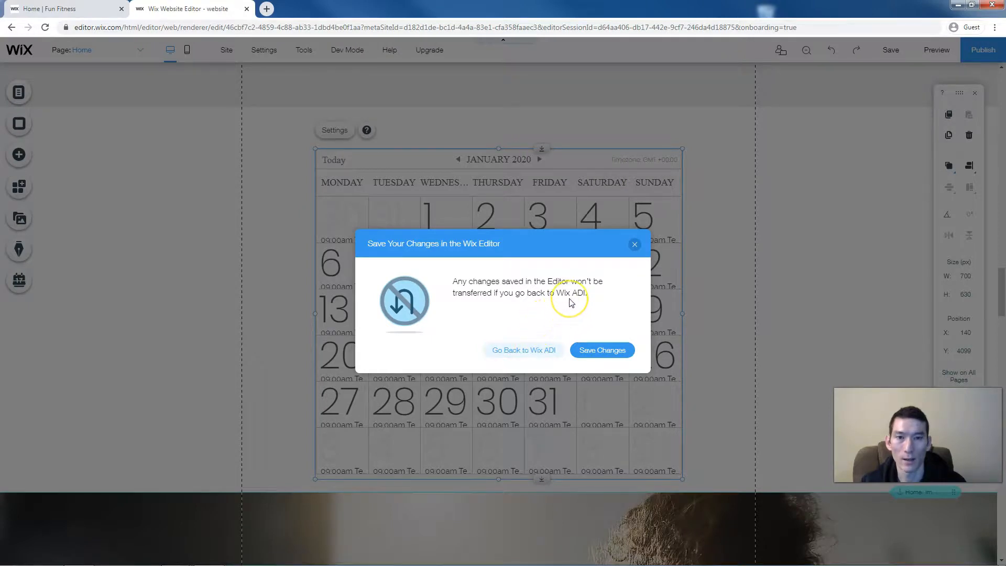
left_click(633, 244)
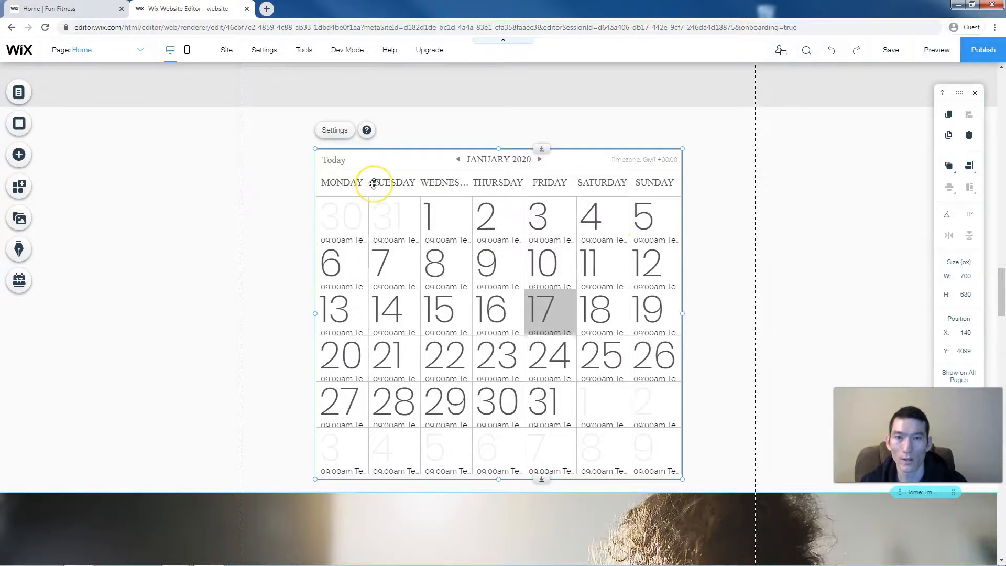
left_click(336, 131)
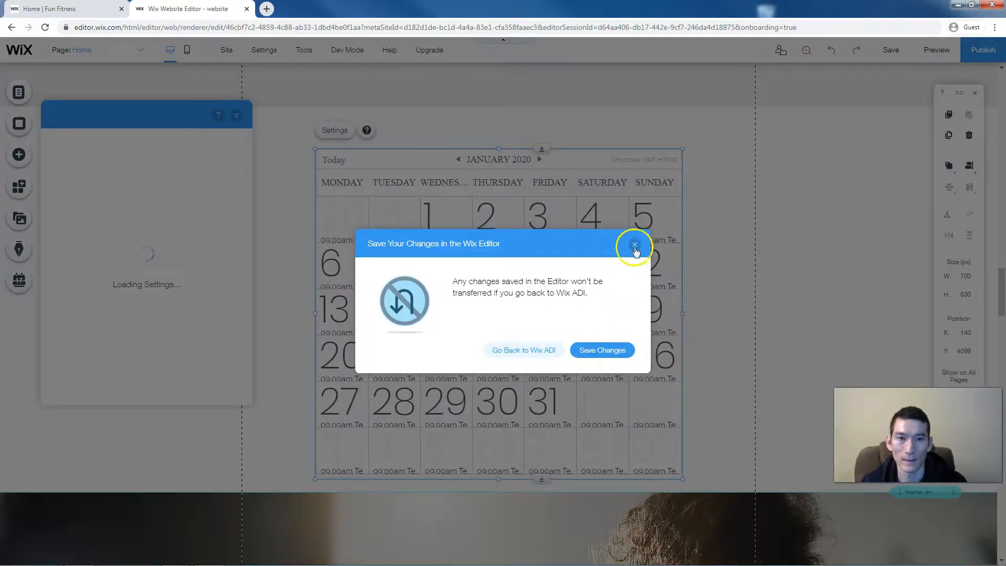
left_click(635, 244)
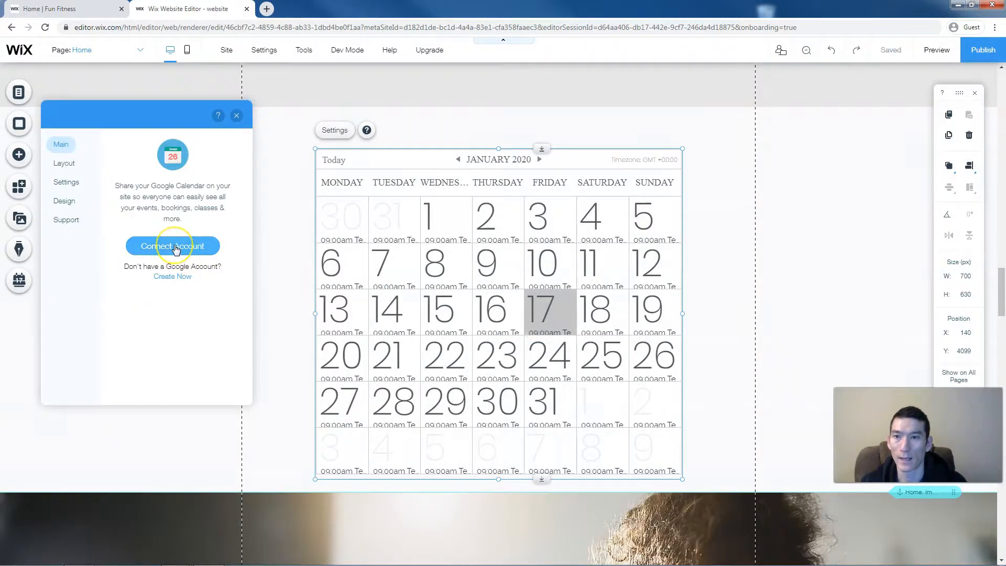
- Connect the calendar to a Google account by signing in and allowing calendar access
left_click(175, 248)
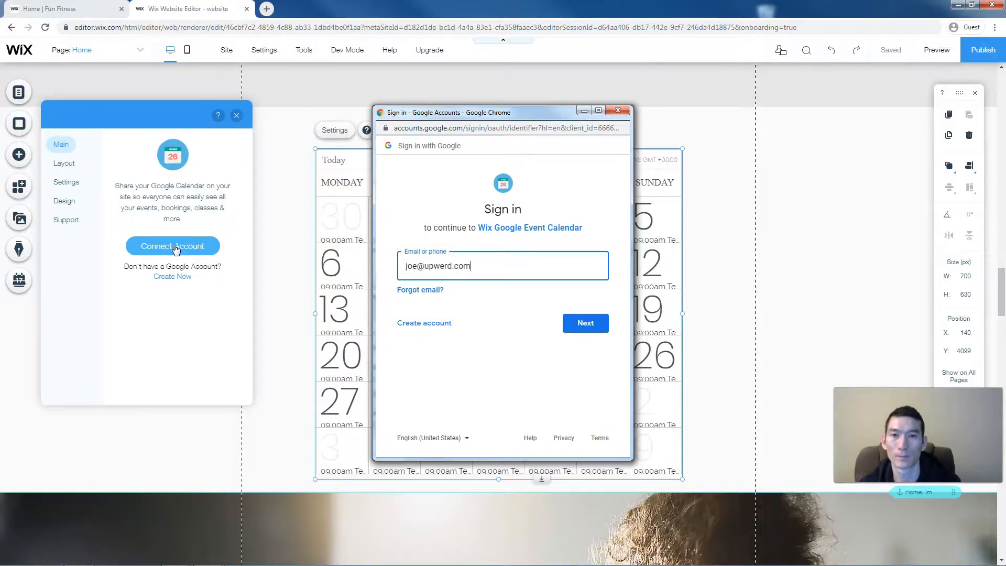
left_click(598, 328)
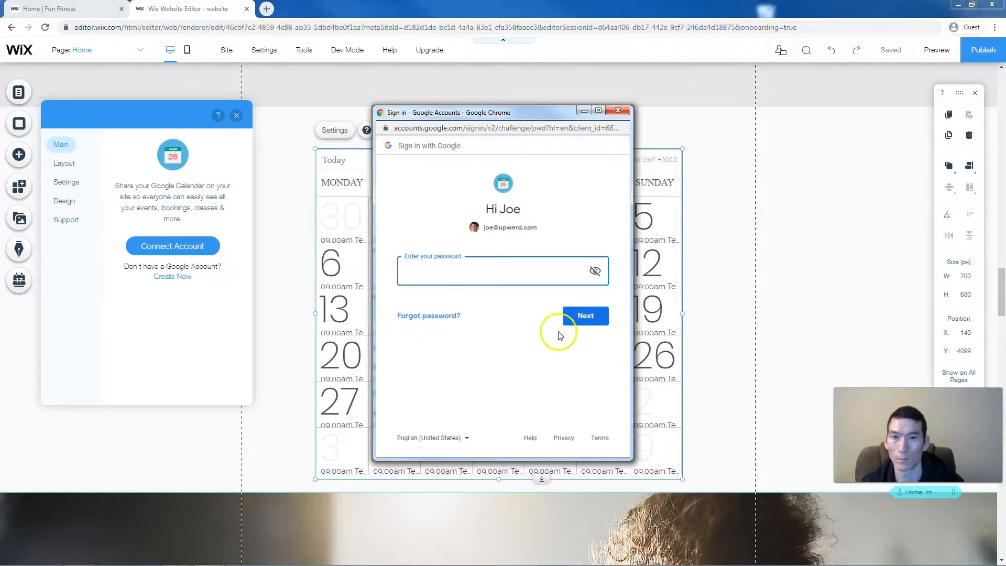
left_click(583, 316)
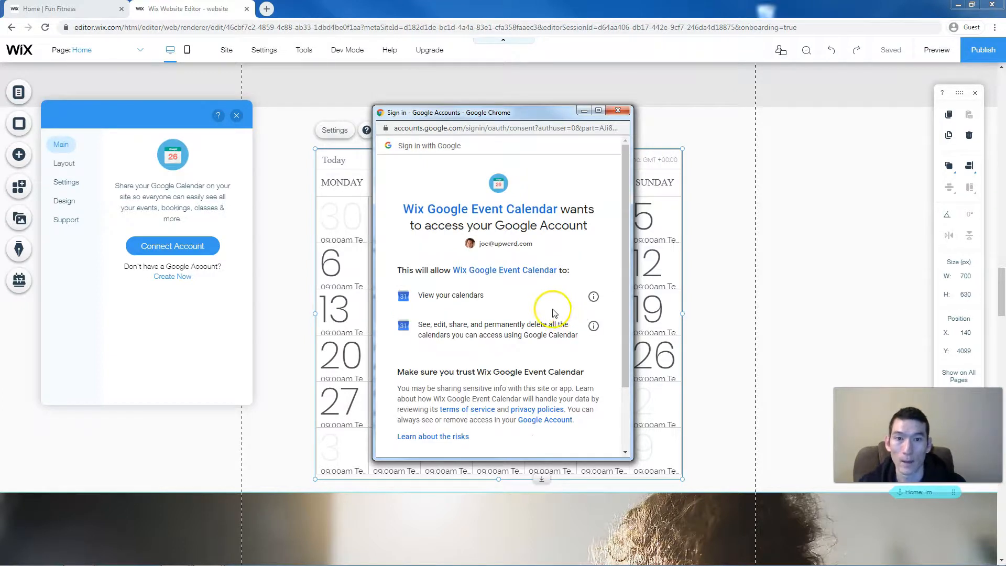
left_click(591, 268)
scroll(591, 270, "down", 2)
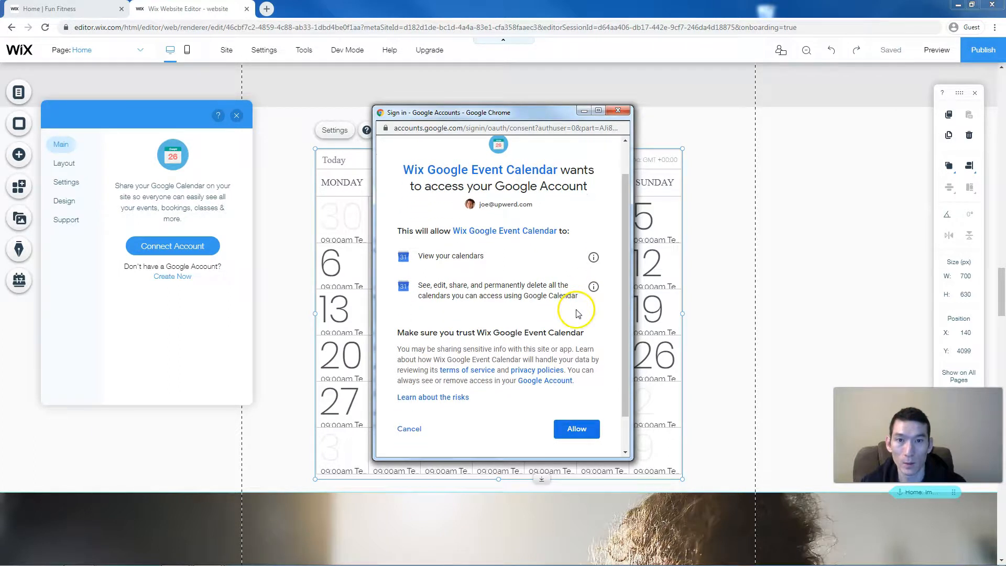
left_click(575, 431)
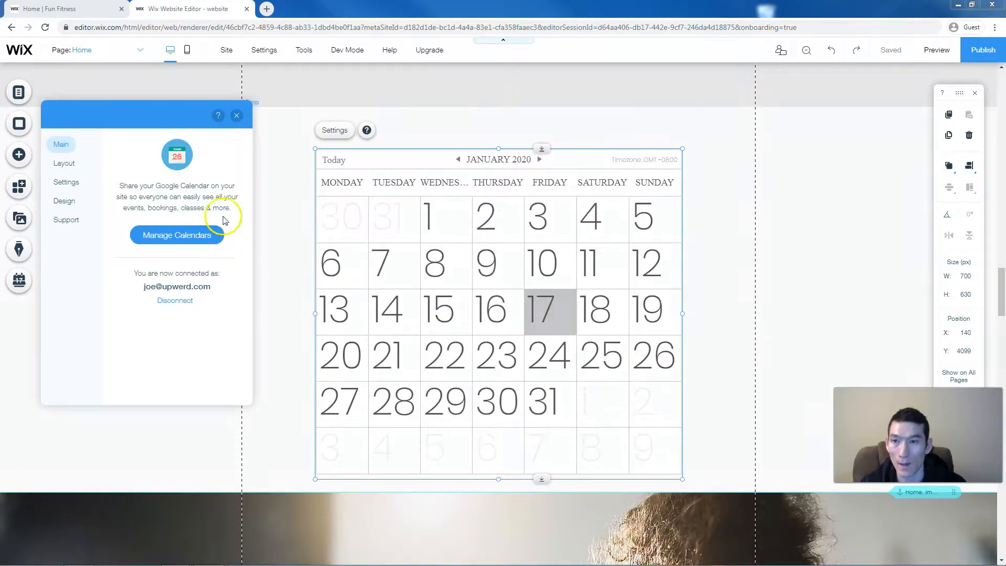
- Show only the Fitness Gym calendar, hiding the personal account's calendar
left_click(151, 237)
left_click(159, 231)
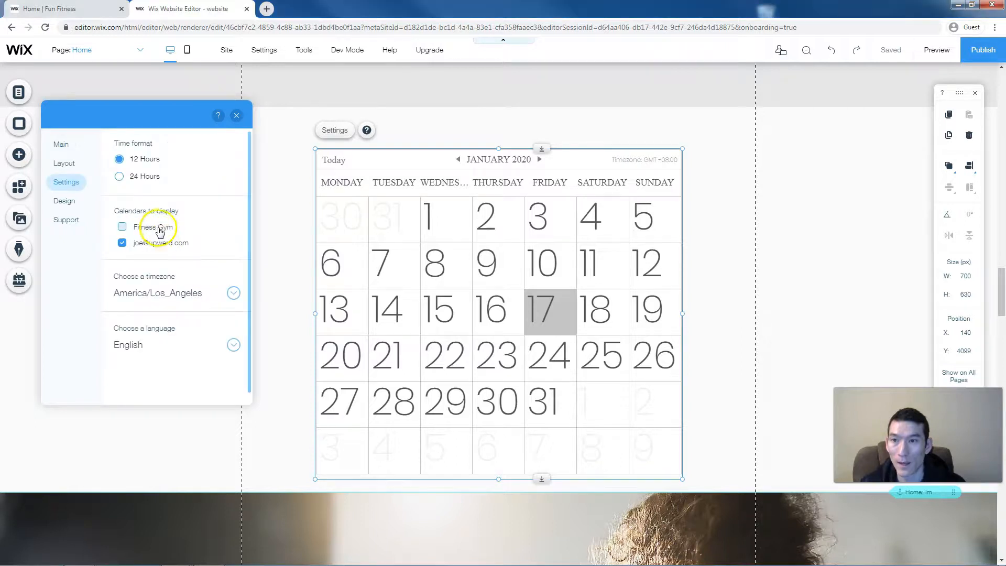
left_click(122, 244)
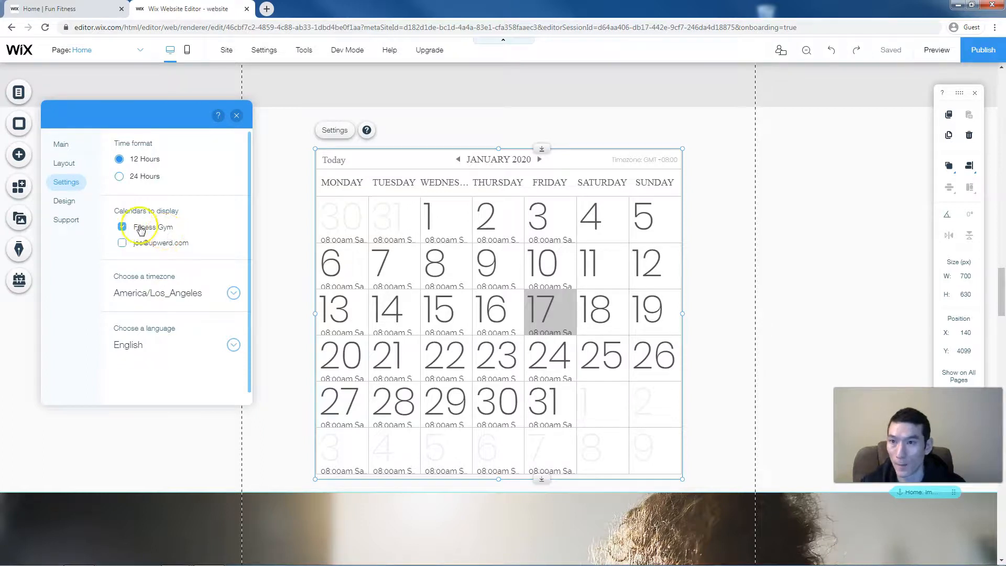
left_click(61, 144)
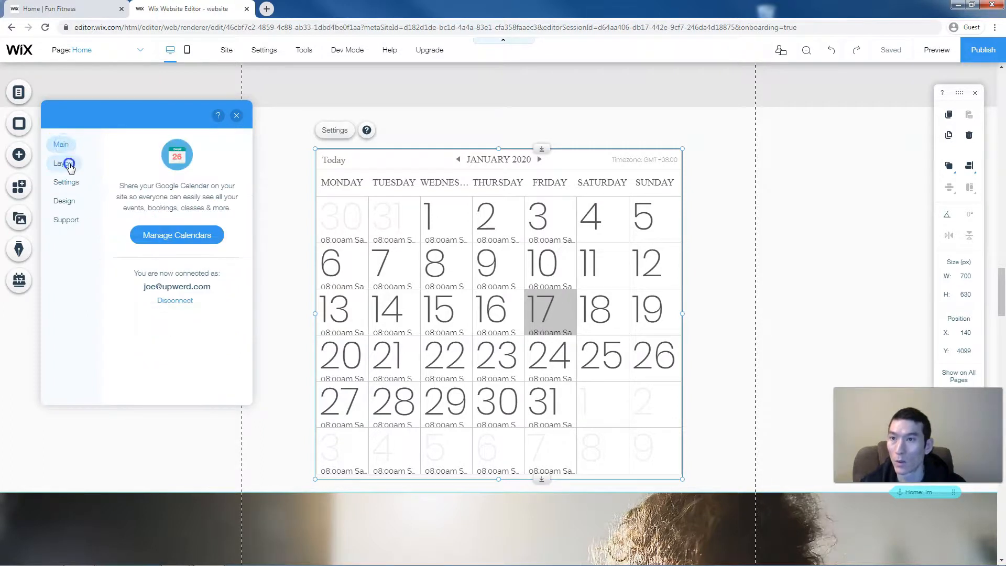
- Switch the calendar layout to a weekly view showing 13–19 Jan 2020
left_click(69, 164)
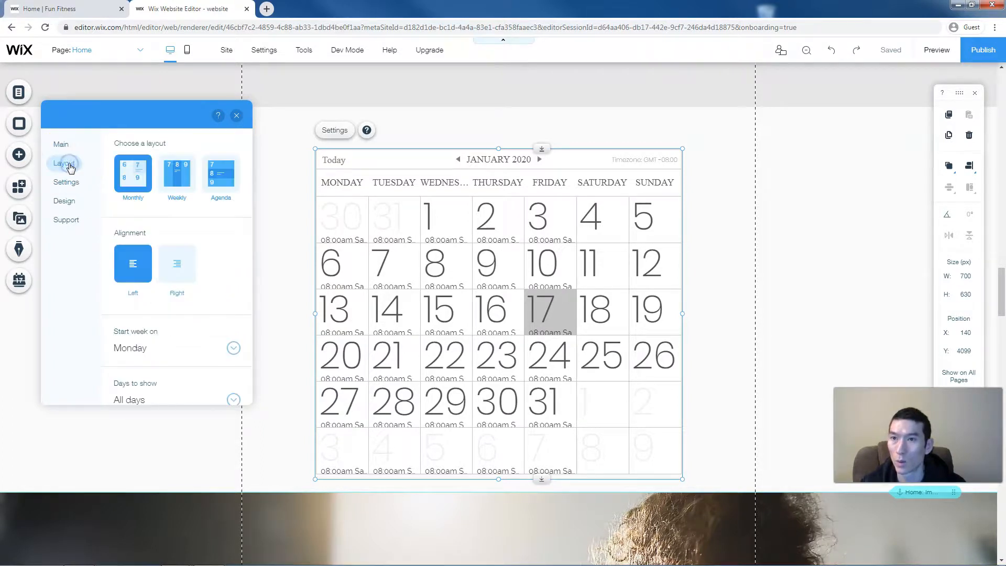
left_click(183, 171)
scroll(162, 242, "down", 3)
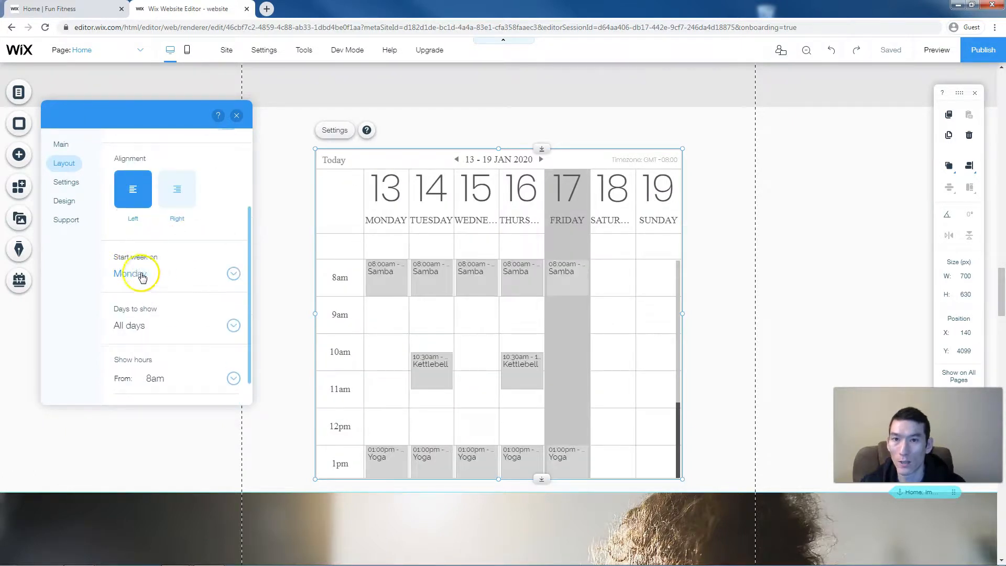
scroll(179, 286, "down", 1)
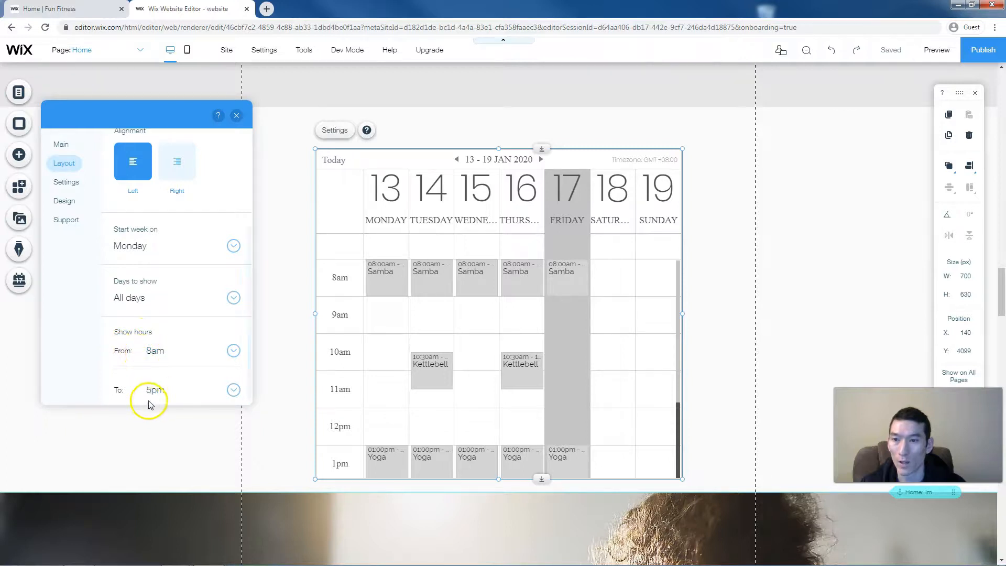
left_click(73, 184)
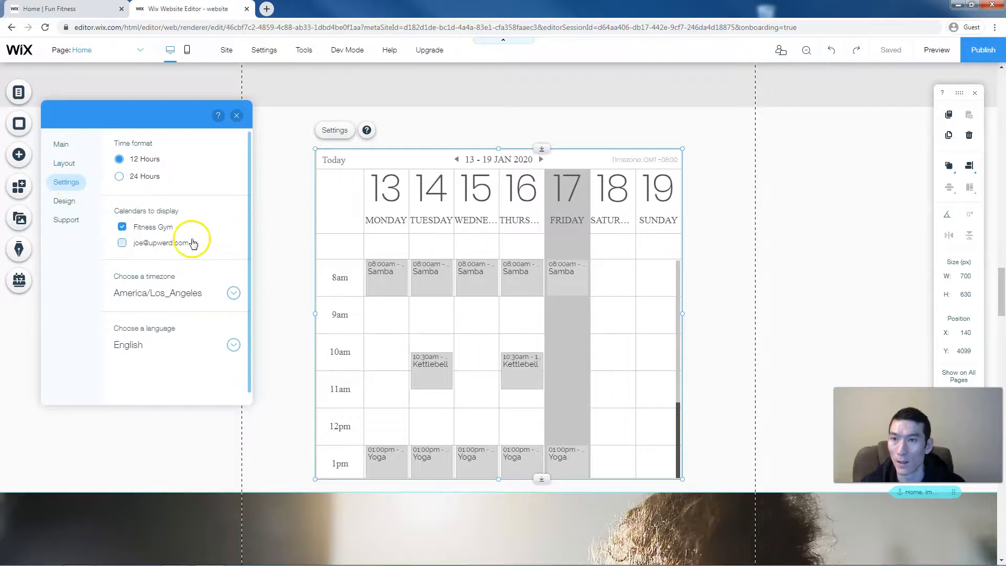
left_click(73, 204)
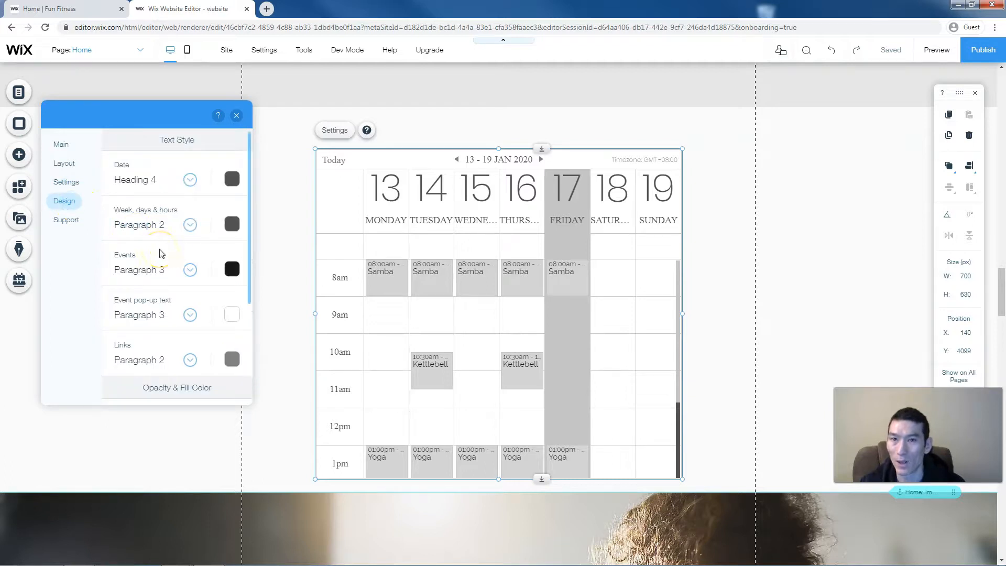
- Colour the event pop-ups orange-red and the event boxes orange (#FF4937)
scroll(161, 253, "down", 3)
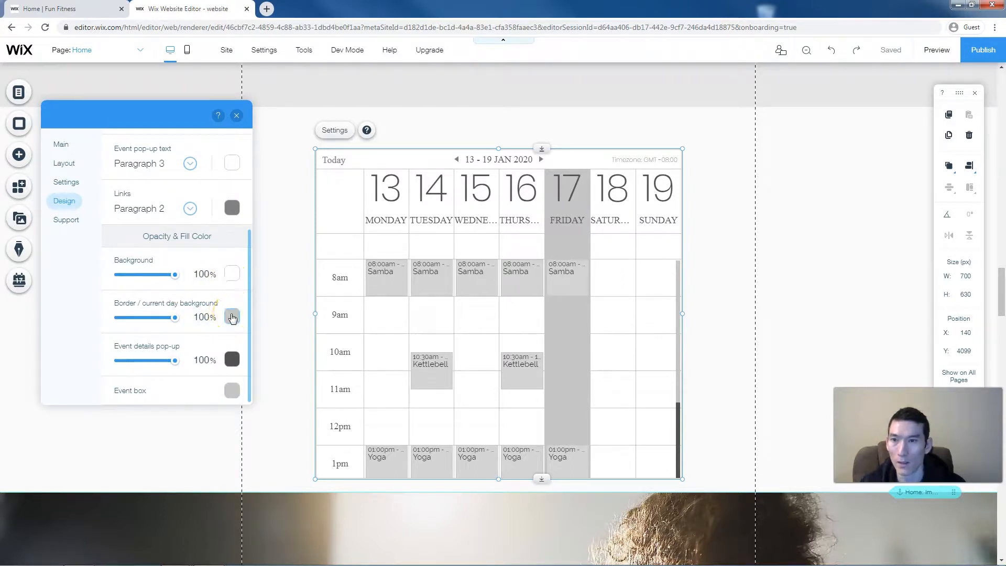
left_click(233, 360)
left_click(282, 402)
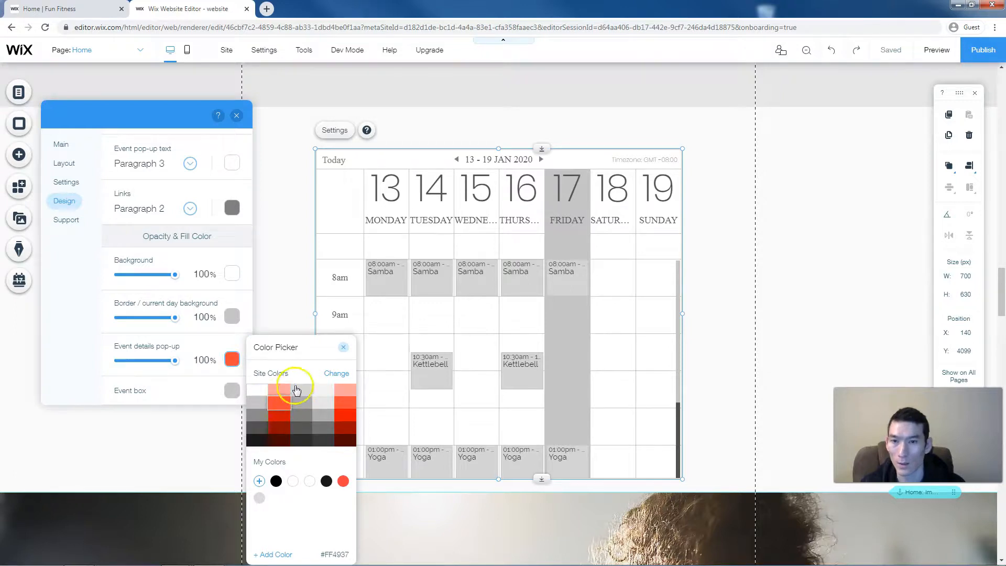
left_click(289, 405)
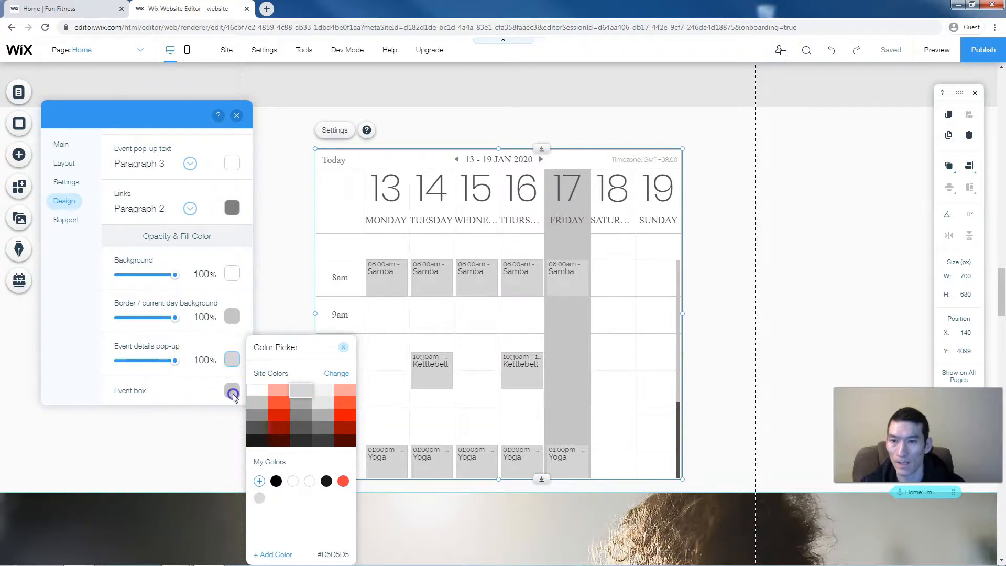
left_click(232, 390)
left_click(278, 395)
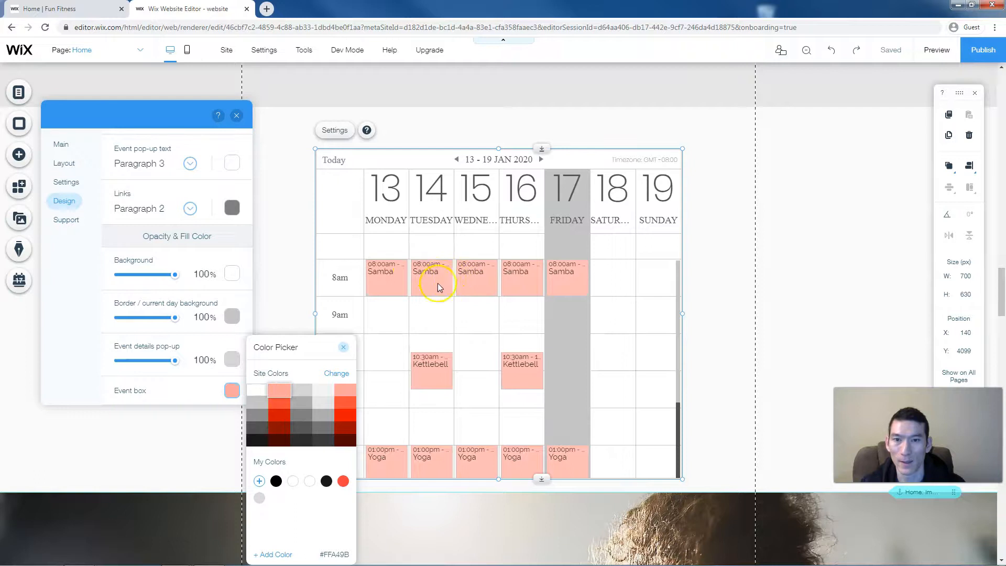
left_click(279, 415)
left_click(280, 404)
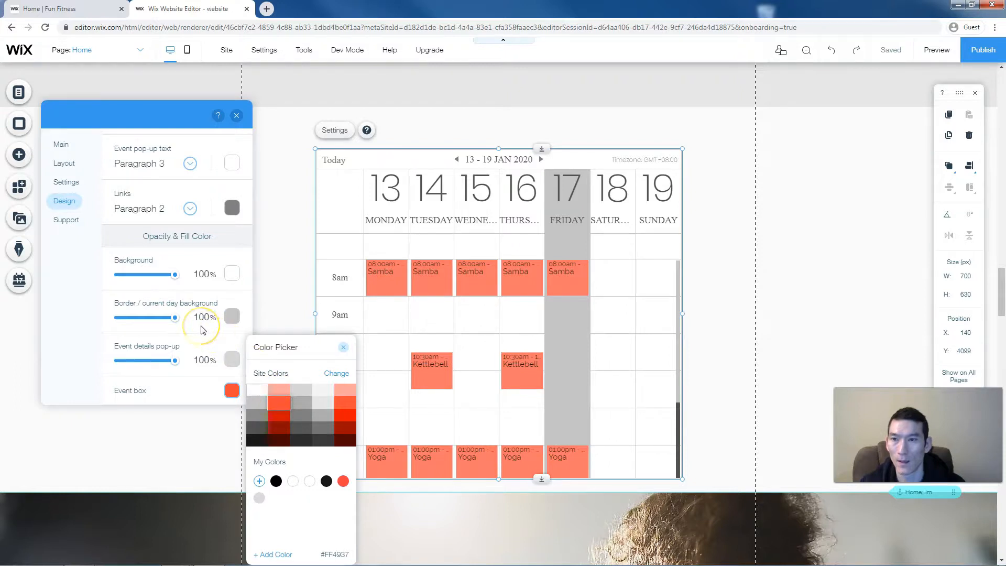
left_click(231, 317)
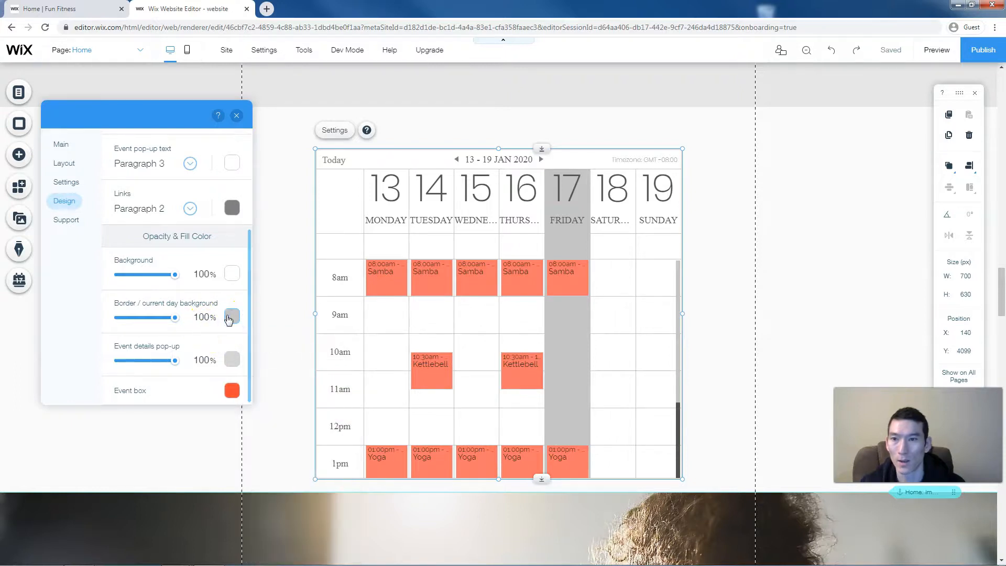
- Set the borders and current-day background to light salmon (#FFA49B) and close the settings
left_click(228, 317)
left_click(278, 354)
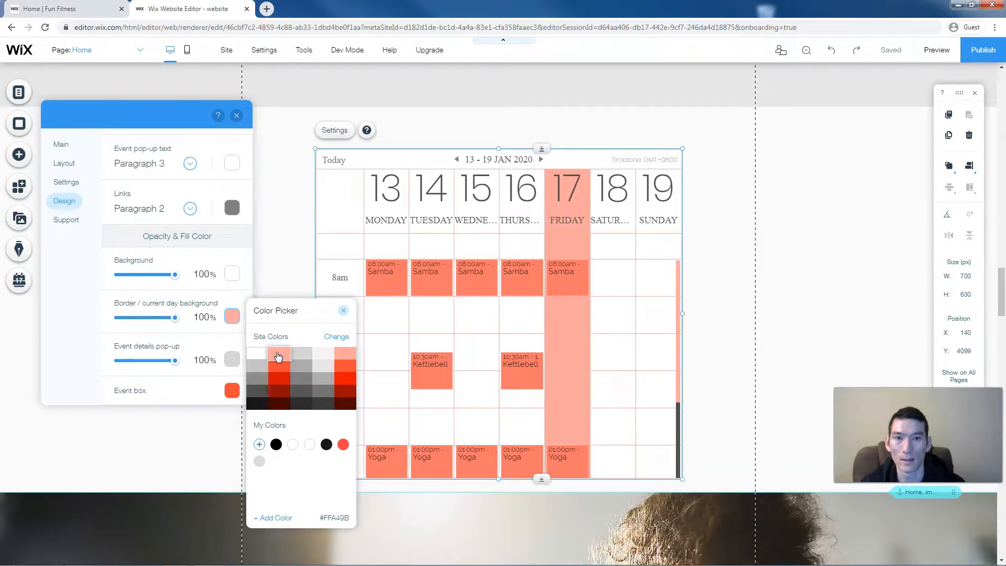
left_click(343, 311)
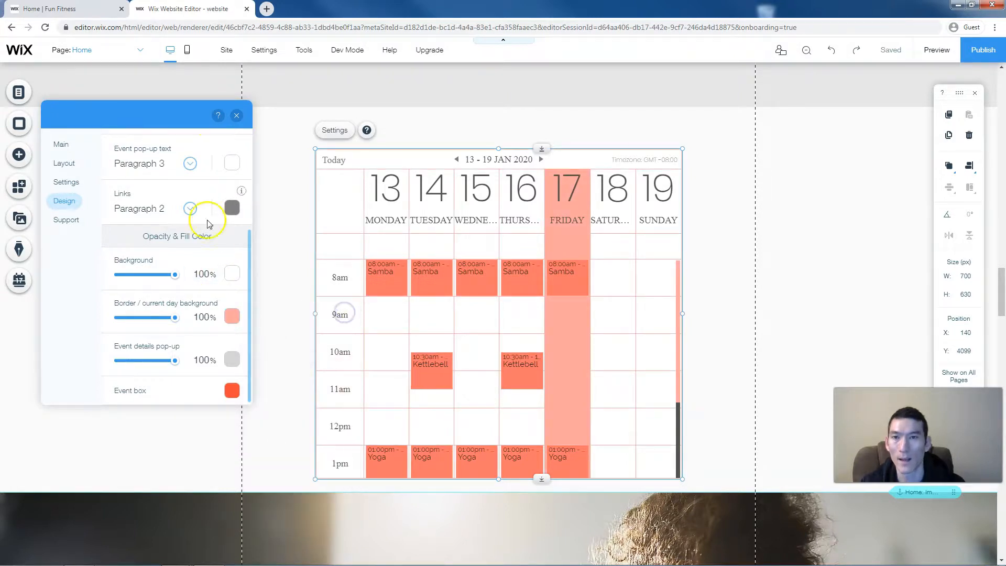
left_click(235, 117)
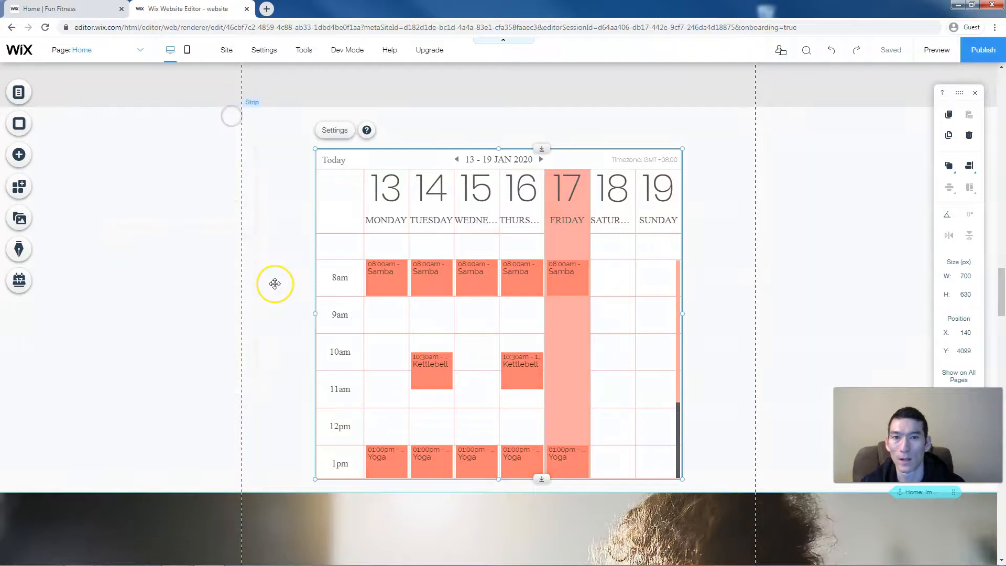
- Set the calendar's date text to the Paragraph 1 theme in its Design settings
scroll(275, 283, "down", 1)
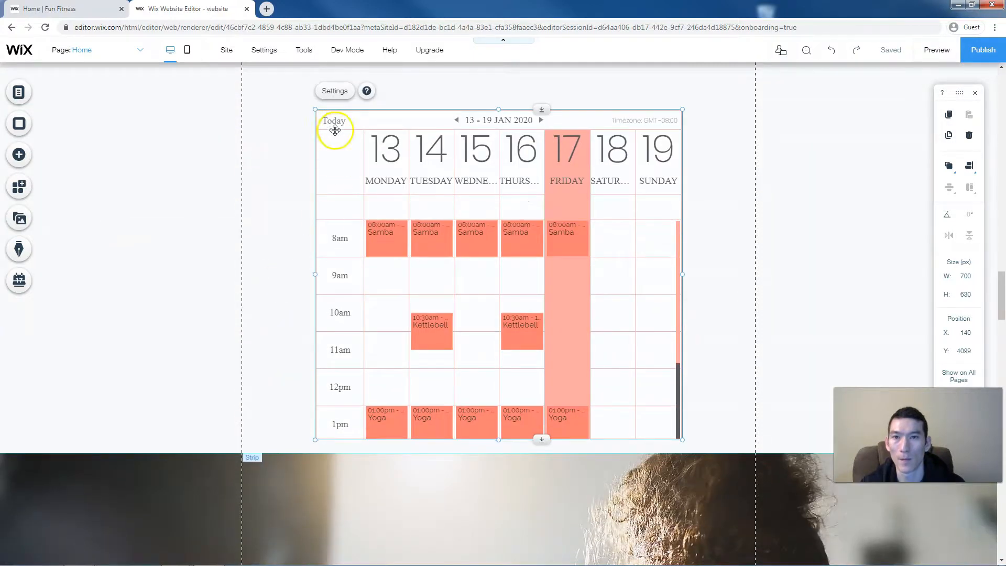
left_click(334, 91)
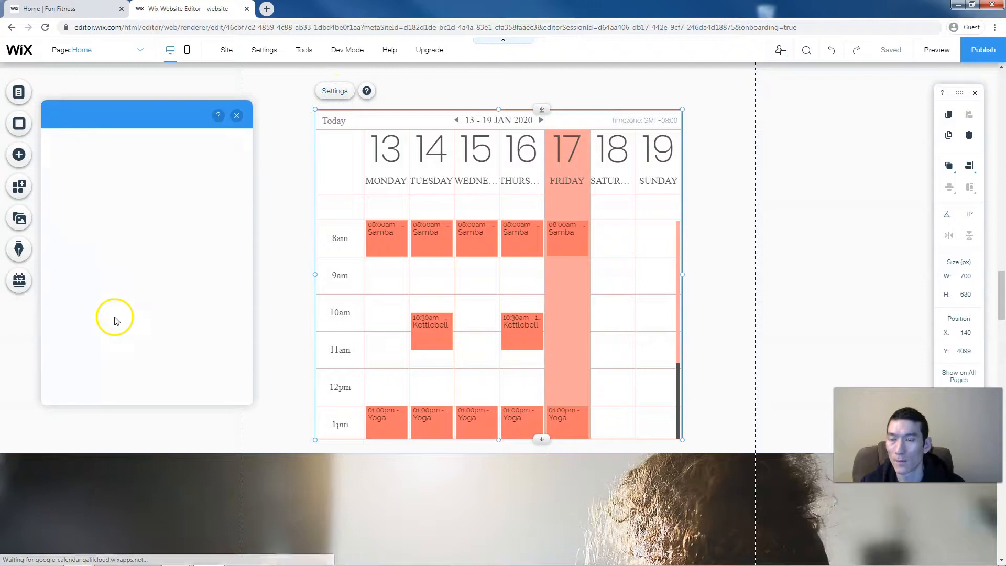
left_click(69, 202)
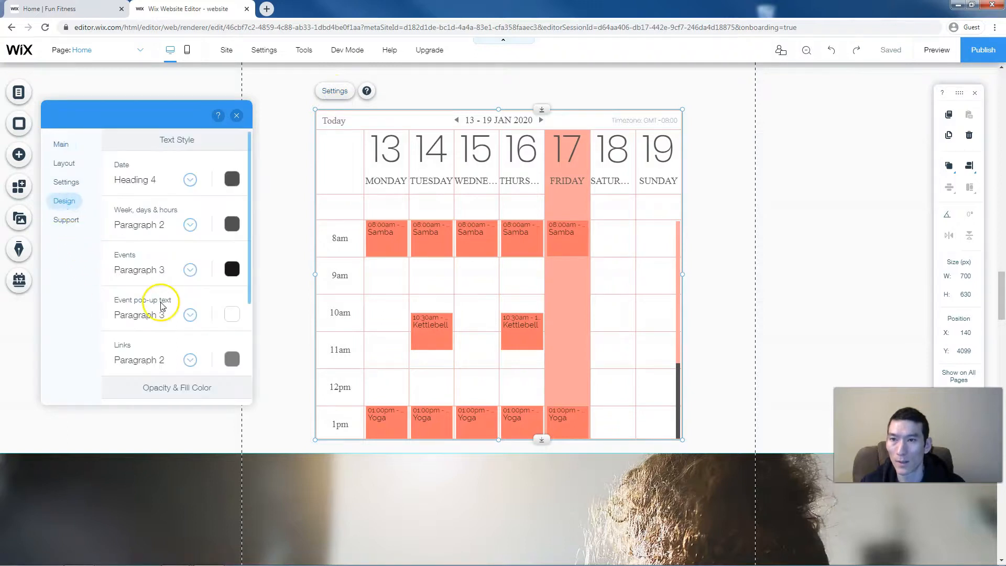
left_click(149, 179)
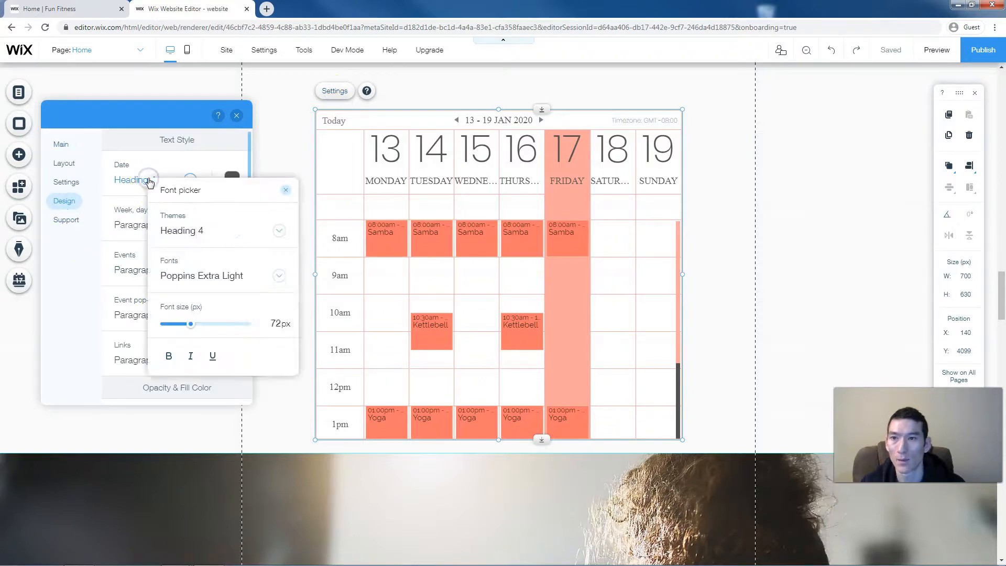
left_click(182, 231)
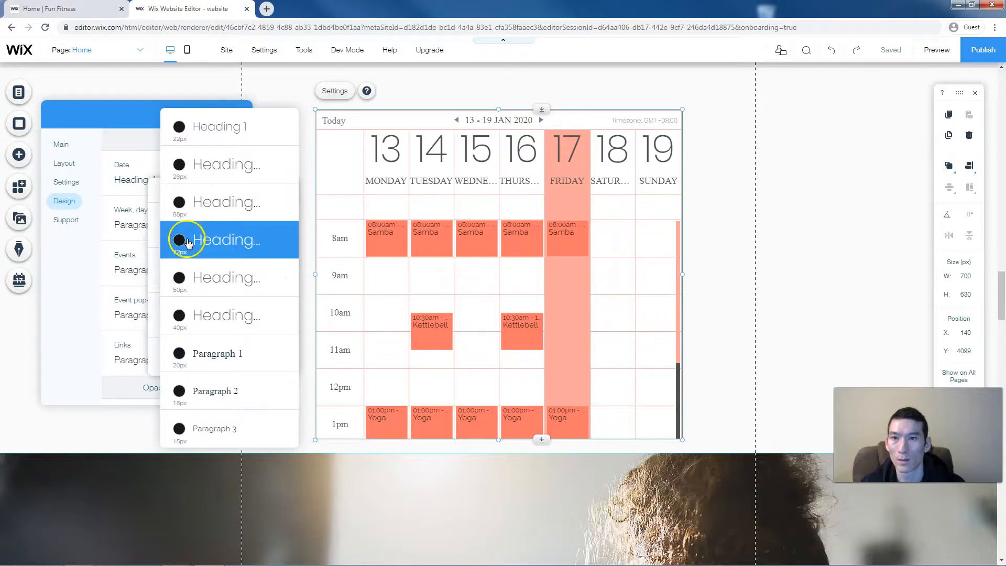
left_click(200, 357)
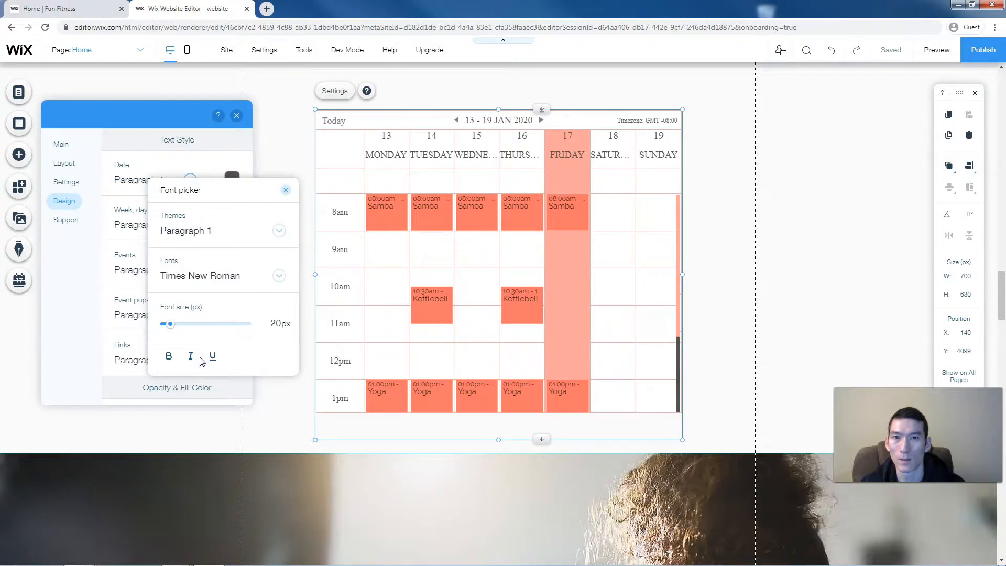
- Apply Paragraph 3 (Raleway, 15px) to the week, day and hour labels, then close the settings
left_click(135, 227)
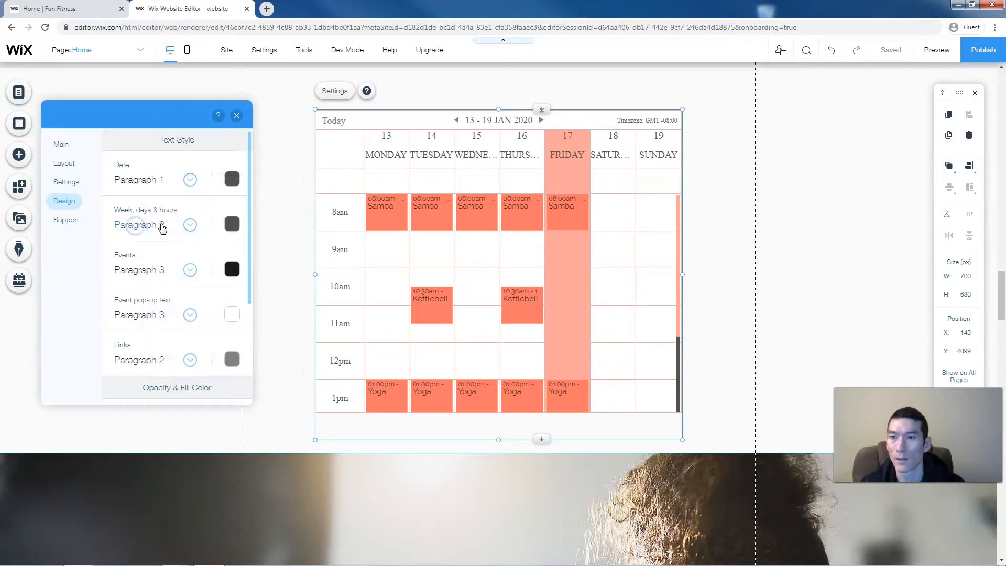
left_click(191, 224)
left_click(214, 273)
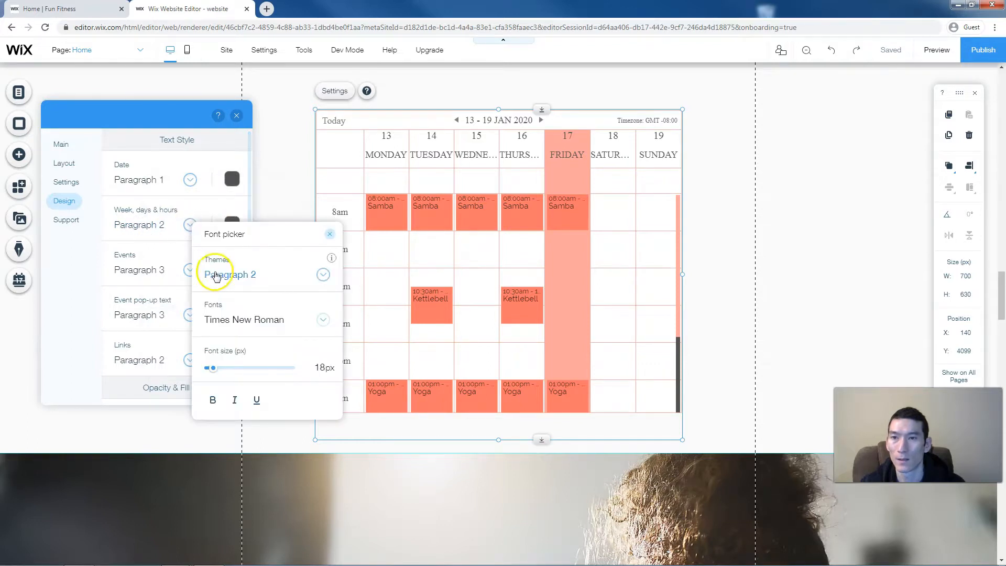
left_click(256, 303)
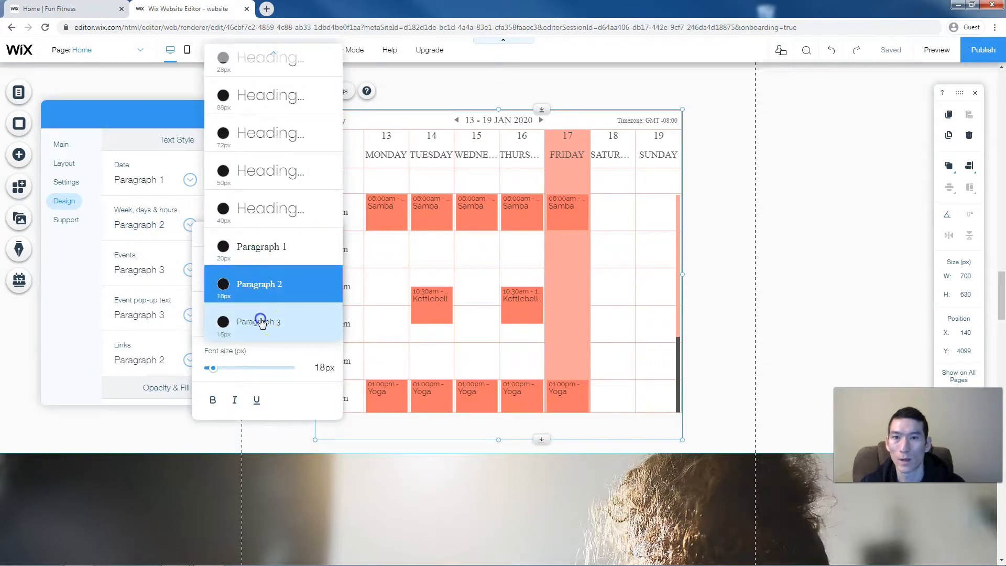
left_click(260, 322)
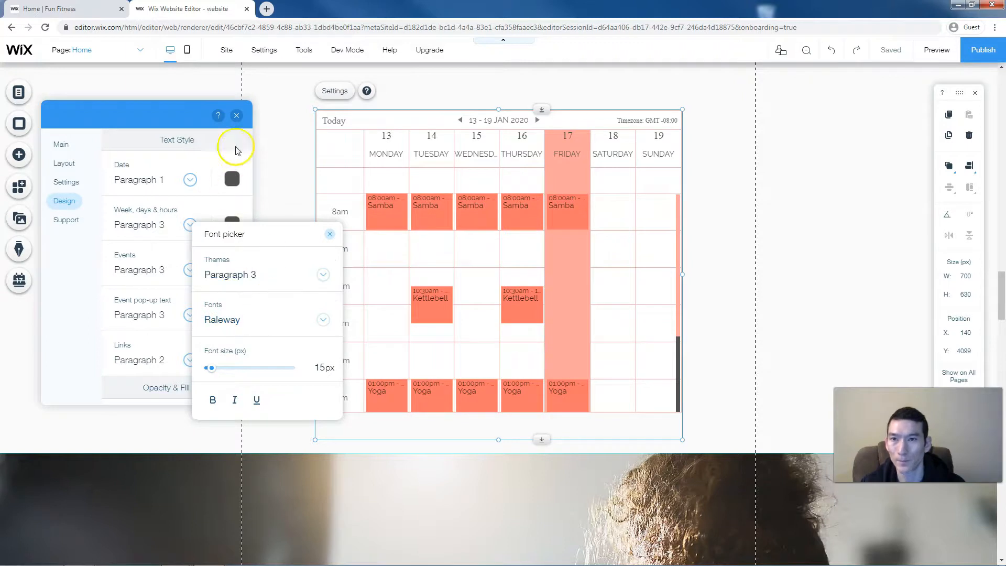
left_click(233, 120)
left_click(233, 120)
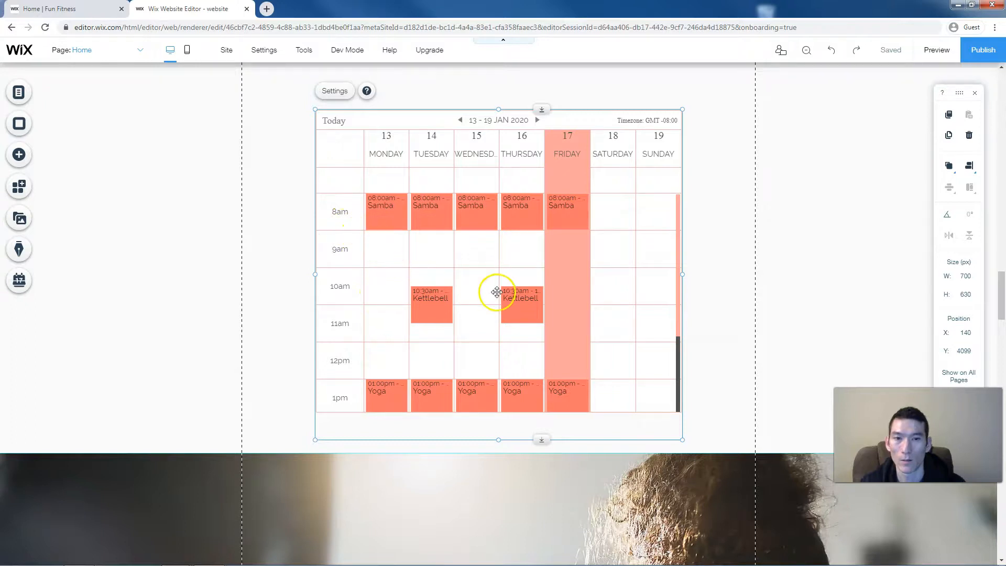
scroll(497, 292, "down", 3)
scroll(523, 254, "up", 2)
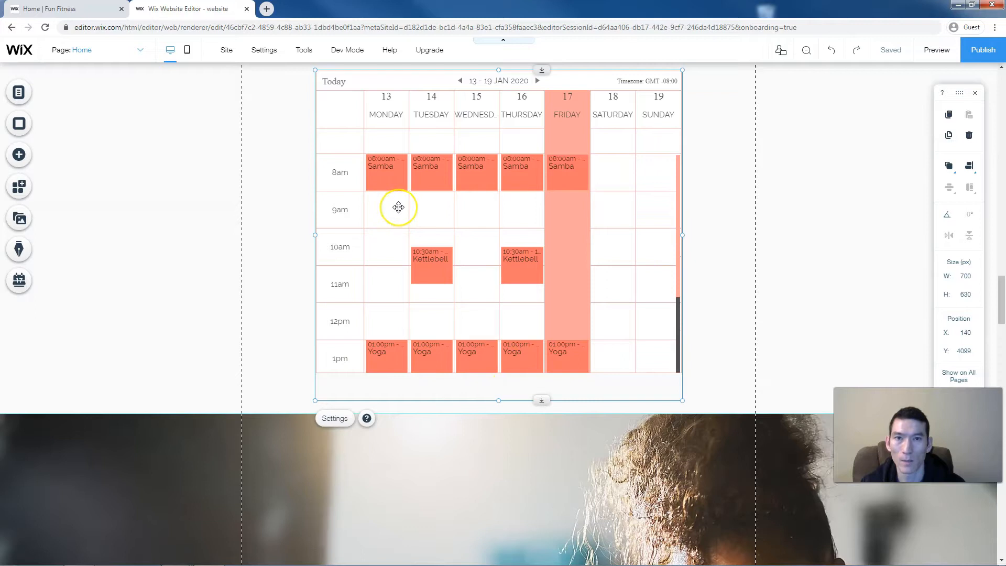
scroll(398, 207, "up", 1)
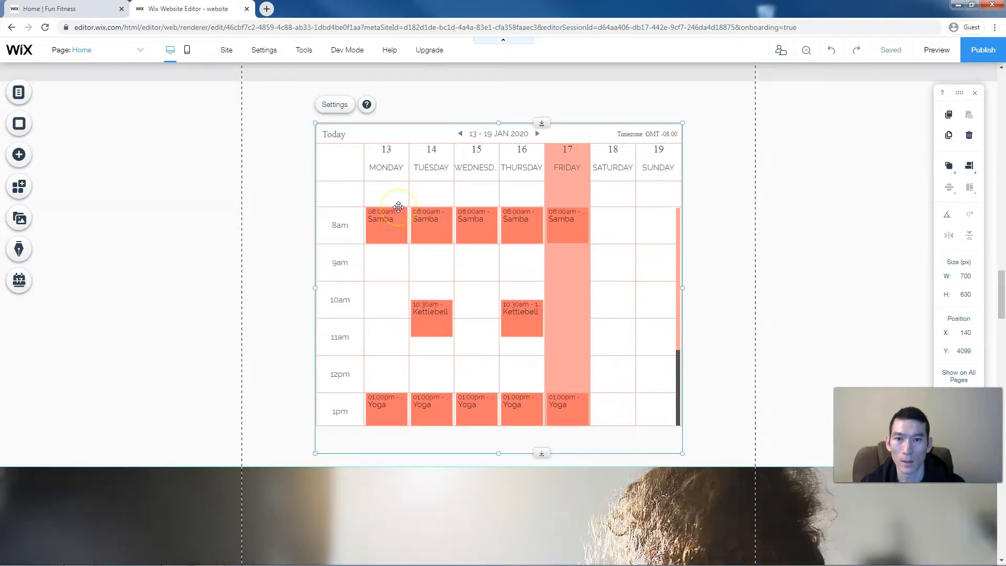
- Lengthen the calendar strip and widen the calendar to 926 px on both sides
left_click(259, 372)
left_click_drag(539, 470, 537, 562)
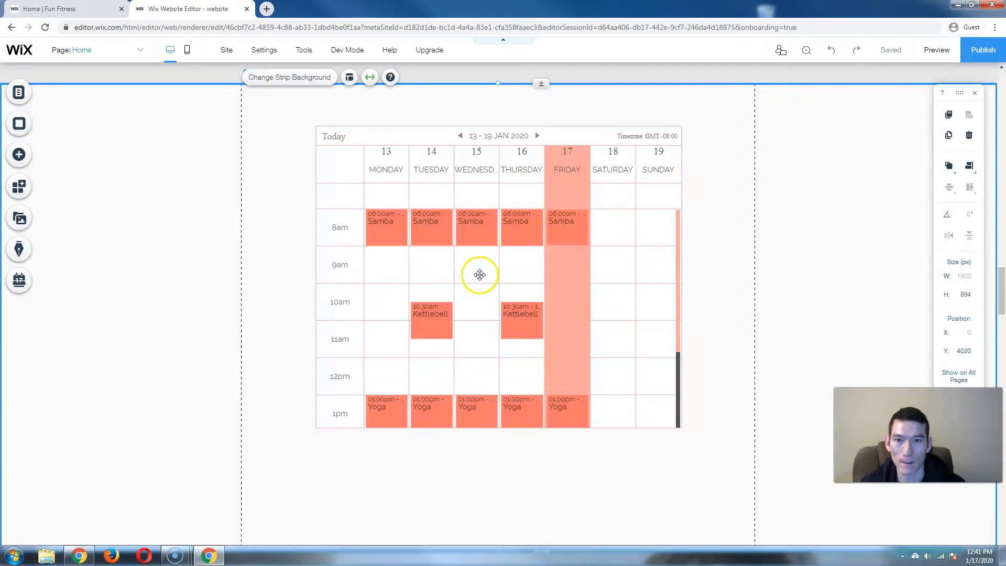
left_click(322, 270)
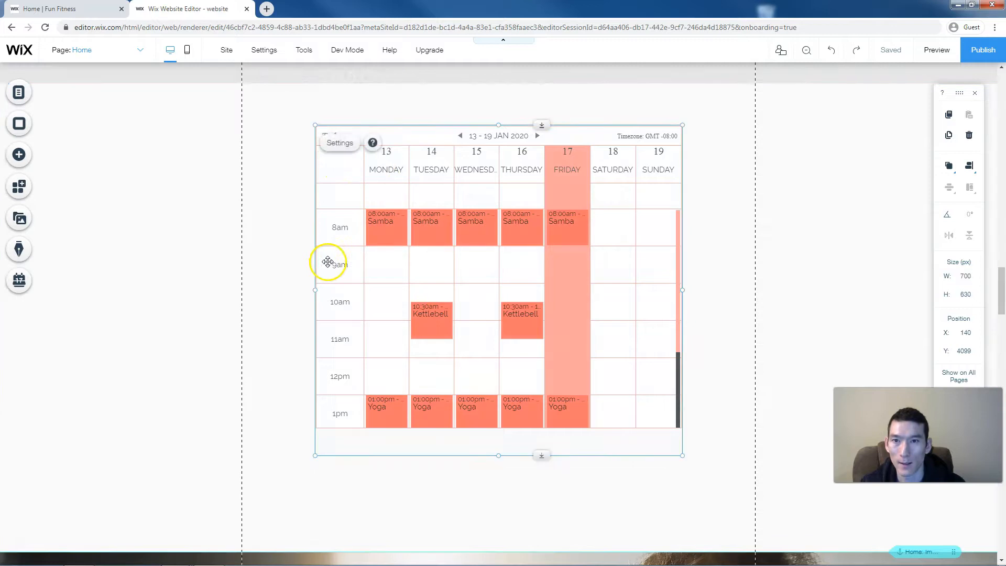
left_click_drag(314, 290, 255, 289)
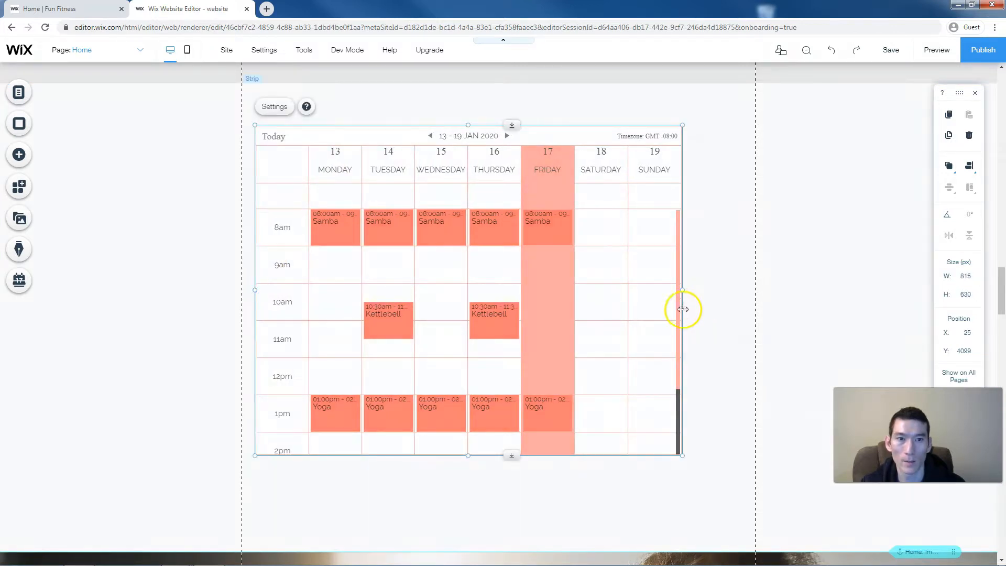
left_click_drag(688, 291, 742, 293)
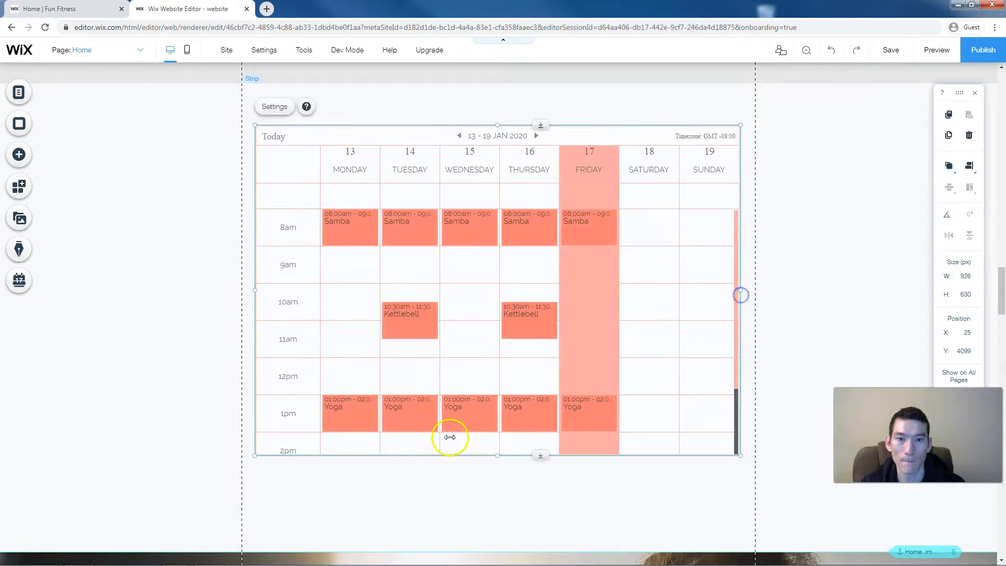
left_click(453, 417)
- Make the calendar and its strip taller to show the 3pm Pilates row, then reposition the calendar
left_click_drag(497, 454, 501, 540)
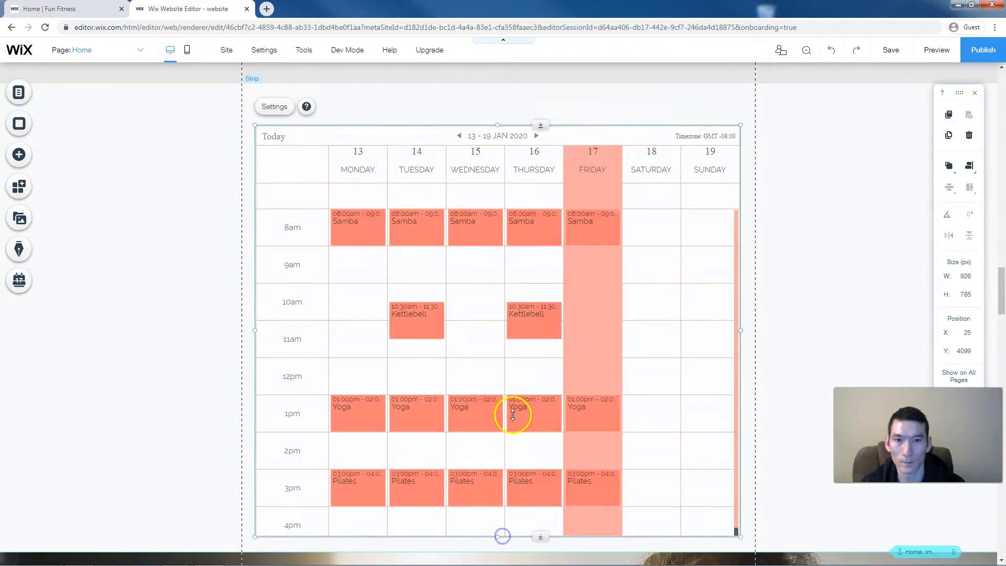
scroll(512, 413, "down", 2)
scroll(523, 403, "down", 1)
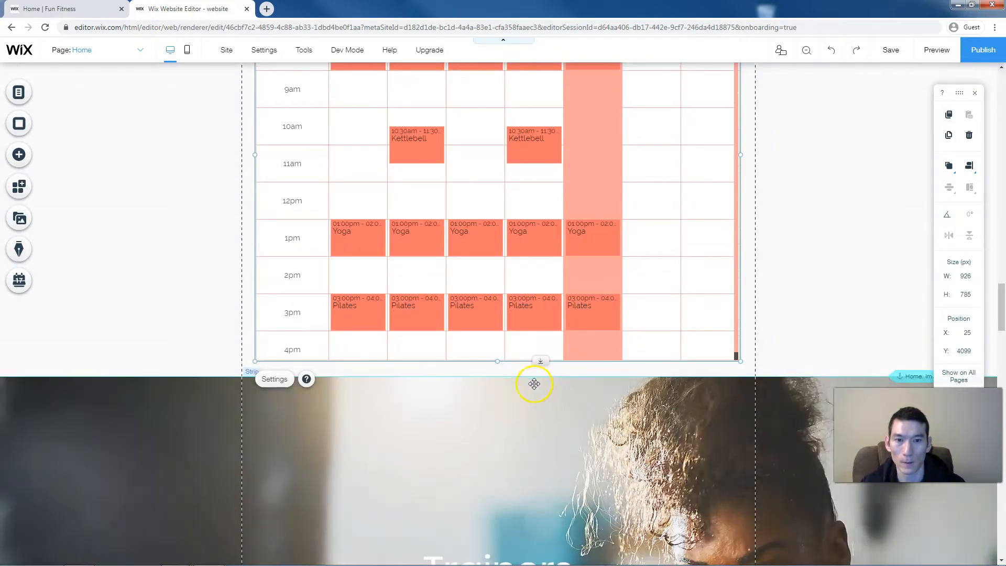
left_click(534, 384)
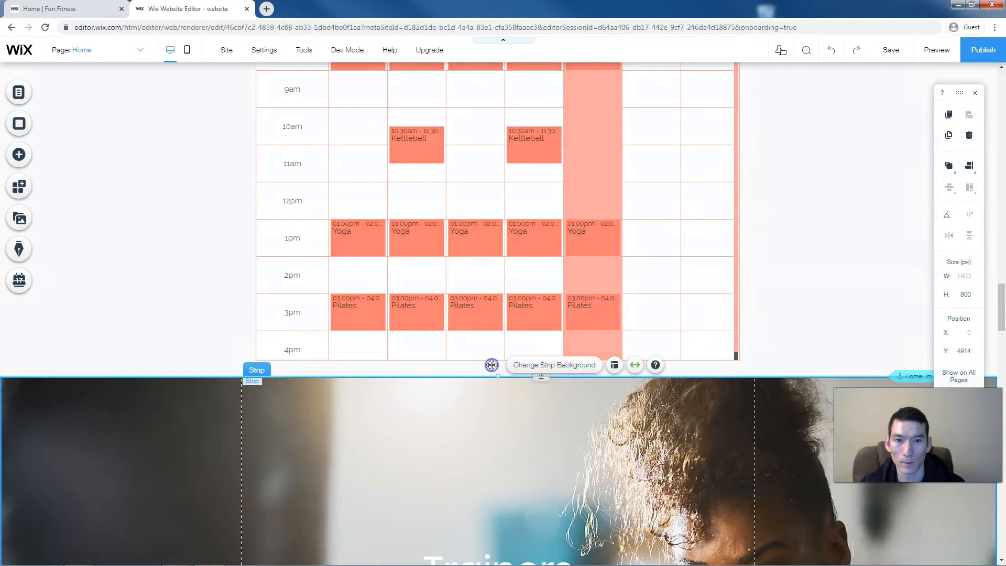
left_click(492, 365)
left_click_drag(541, 377, 545, 471)
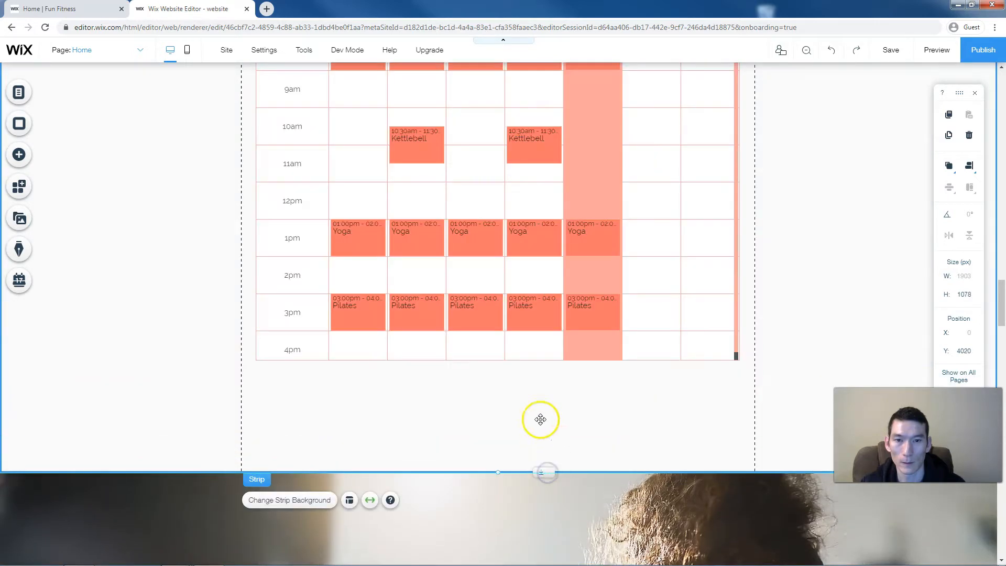
left_click(507, 356)
left_click_drag(497, 360, 516, 367)
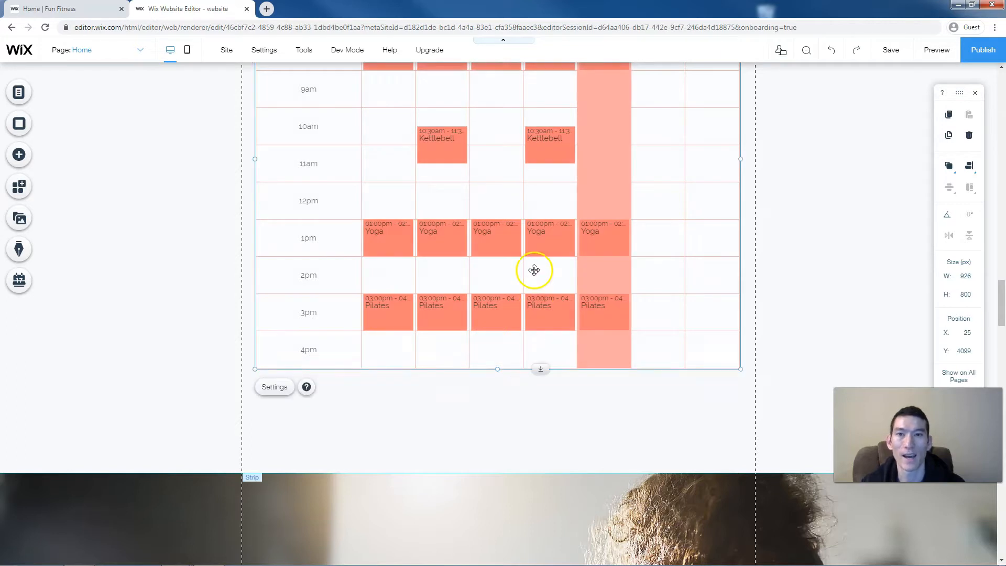
scroll(533, 270, "up", 3)
mouse_move(449, 282)
left_mouse_down()
mouse_move(475, 291)
mouse_move(465, 291)
left_mouse_up()
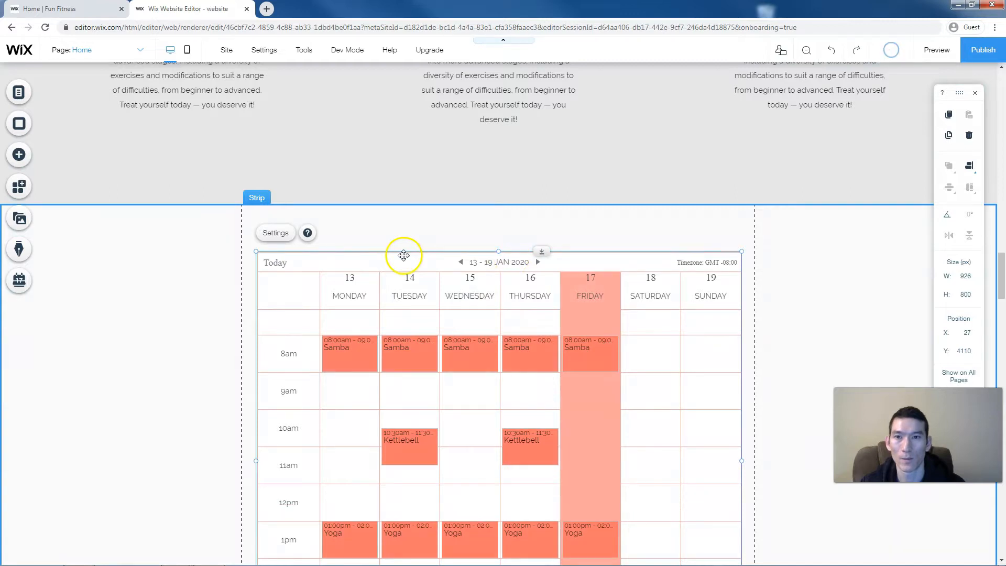
- Move the 'Join a Fitness Class' heading into the schedule strip directly above the calendar
scroll(403, 256, "up", 6)
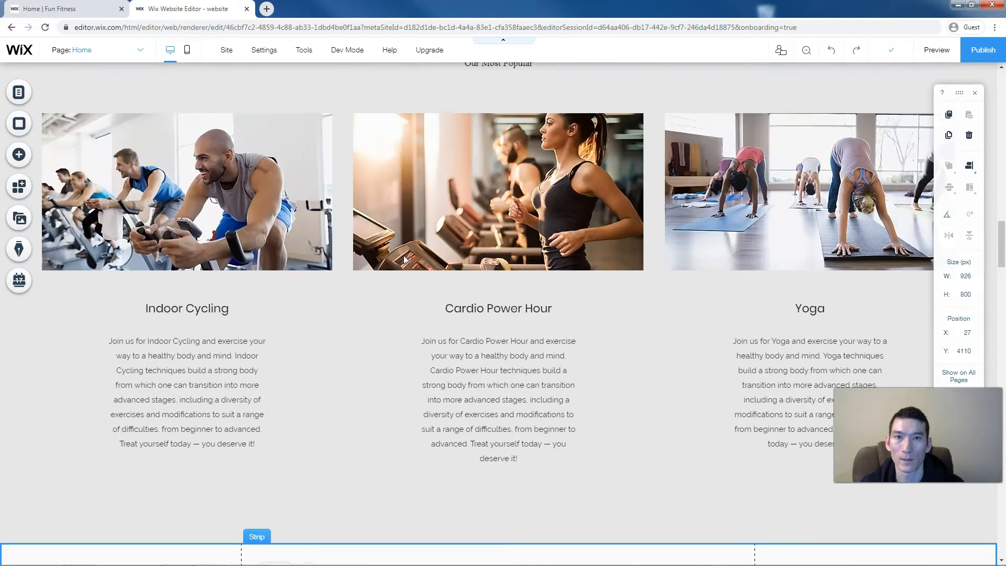
scroll(404, 259, "up", 5)
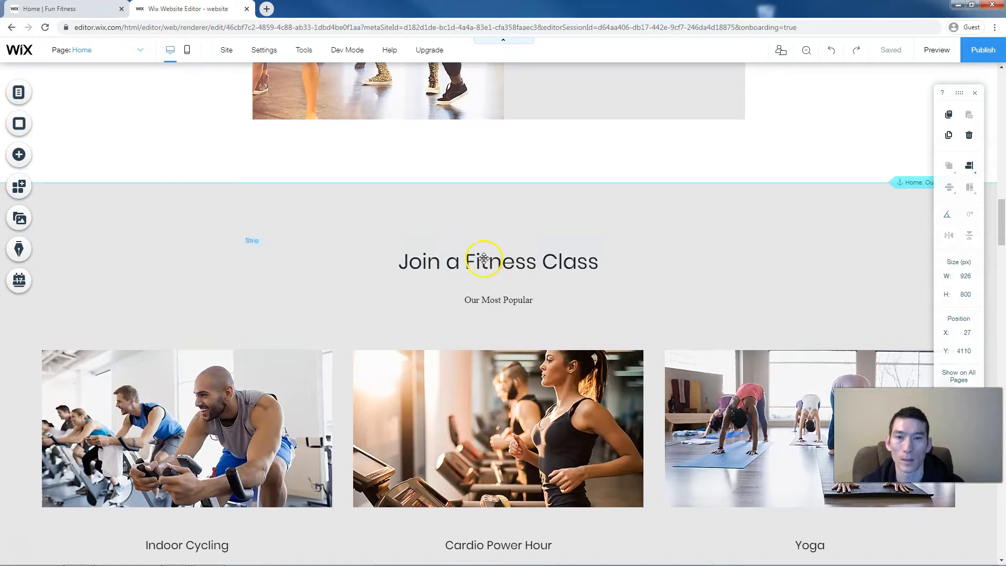
left_click(483, 258)
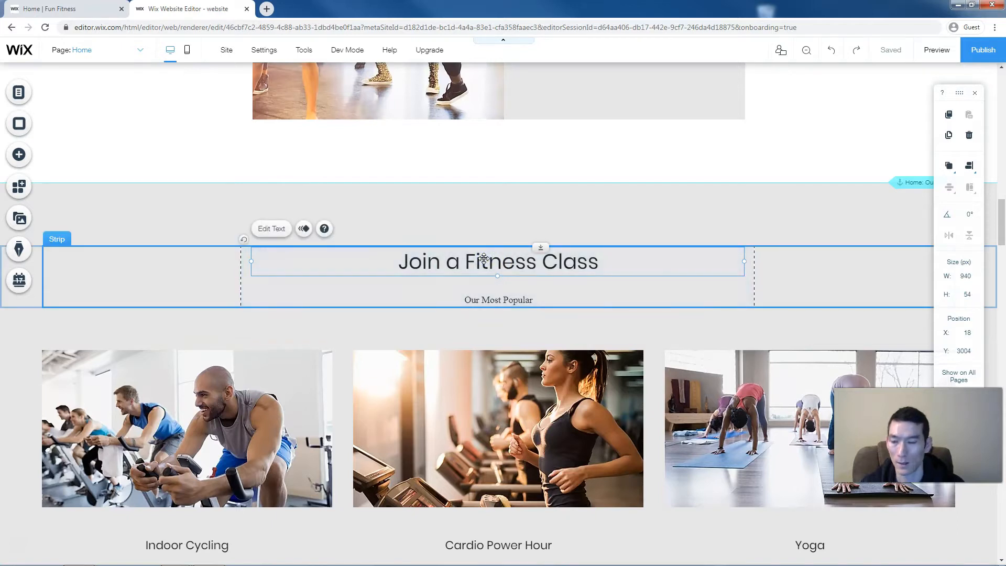
left_click(471, 281)
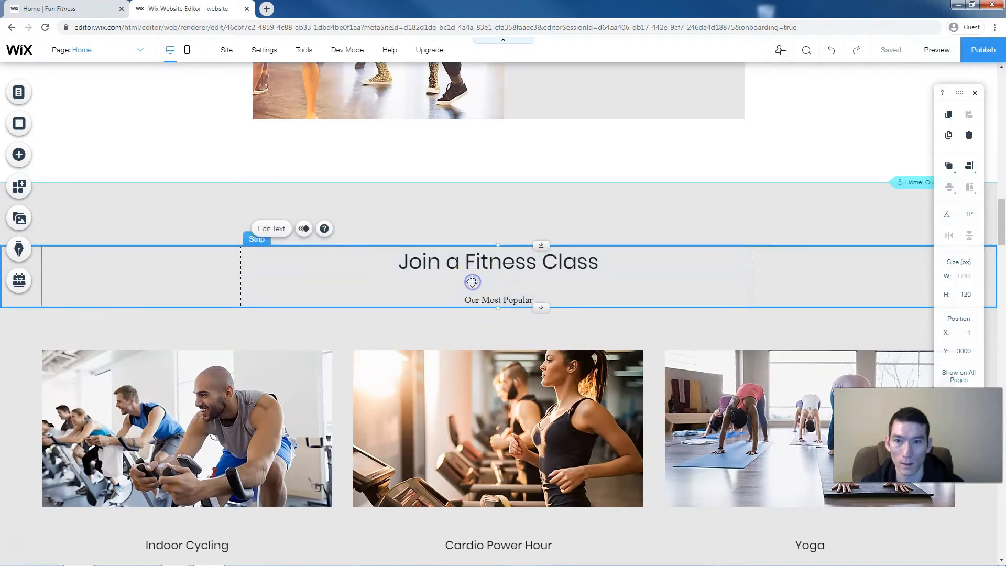
left_click(480, 259)
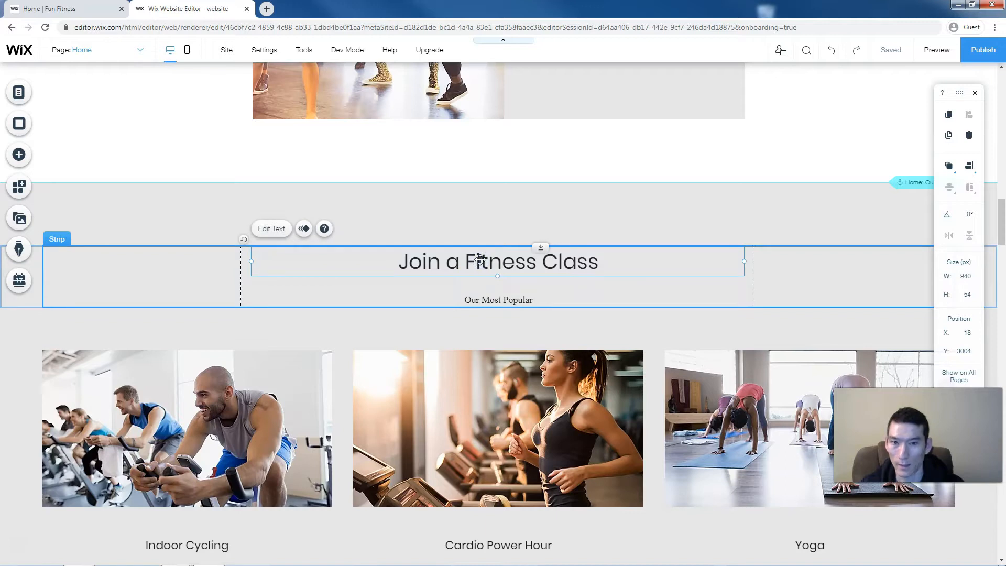
scroll(480, 260, "down", 12)
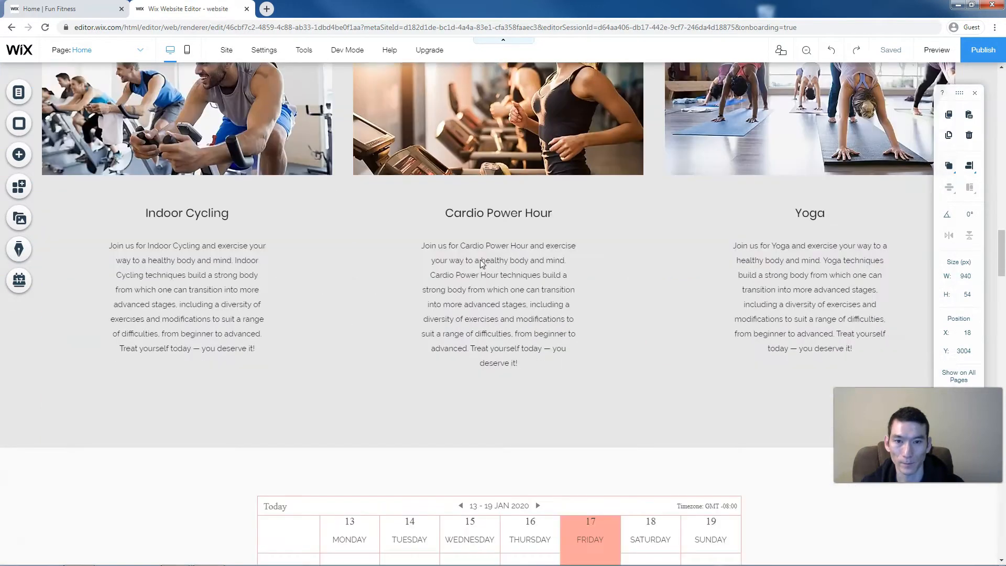
scroll(479, 259, "up", 3)
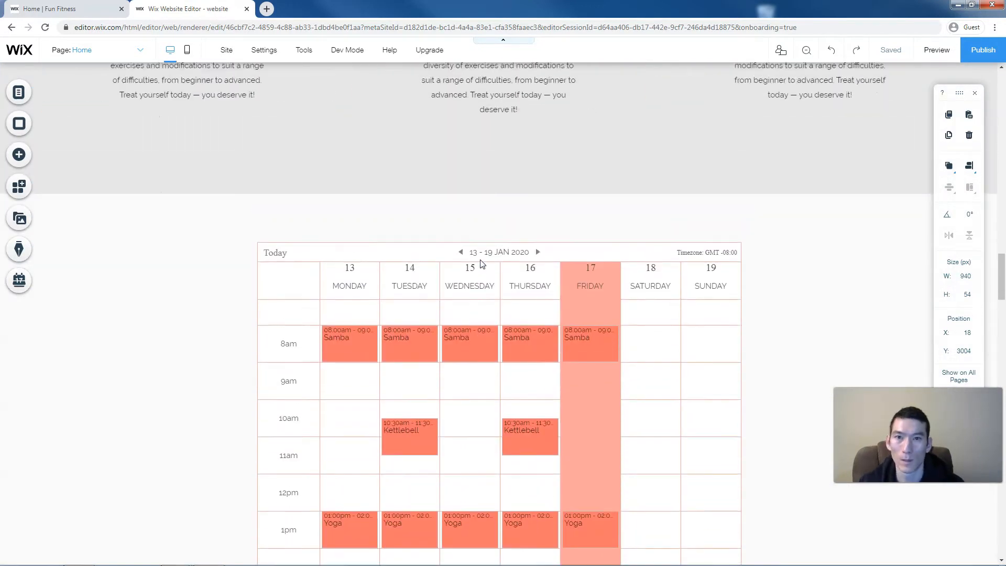
left_click_drag(443, 272, 473, 273)
left_click(475, 265)
- Retitle the heading 'Schedule' and colour it with the orange site colour
double_click(473, 273)
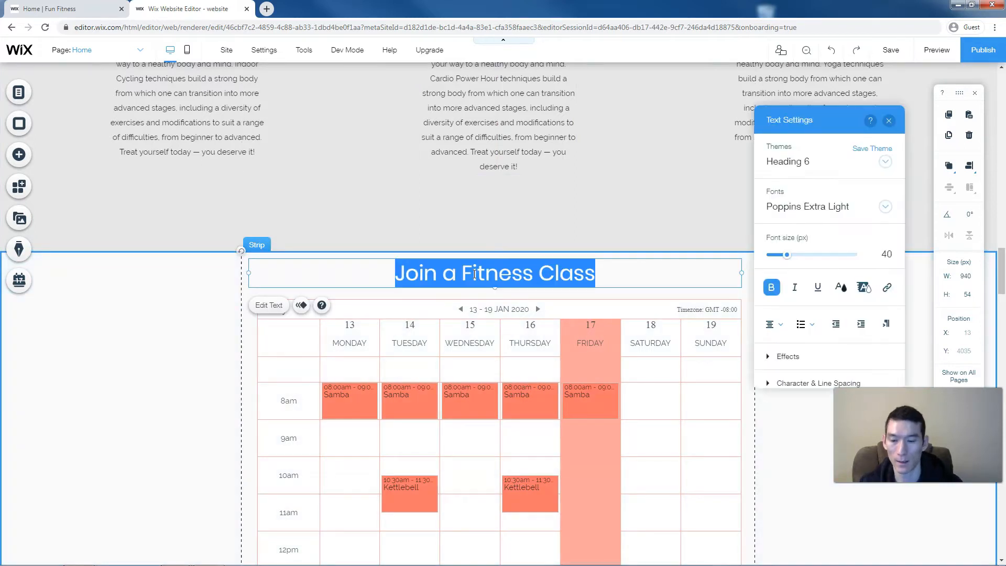
type("Schedule")
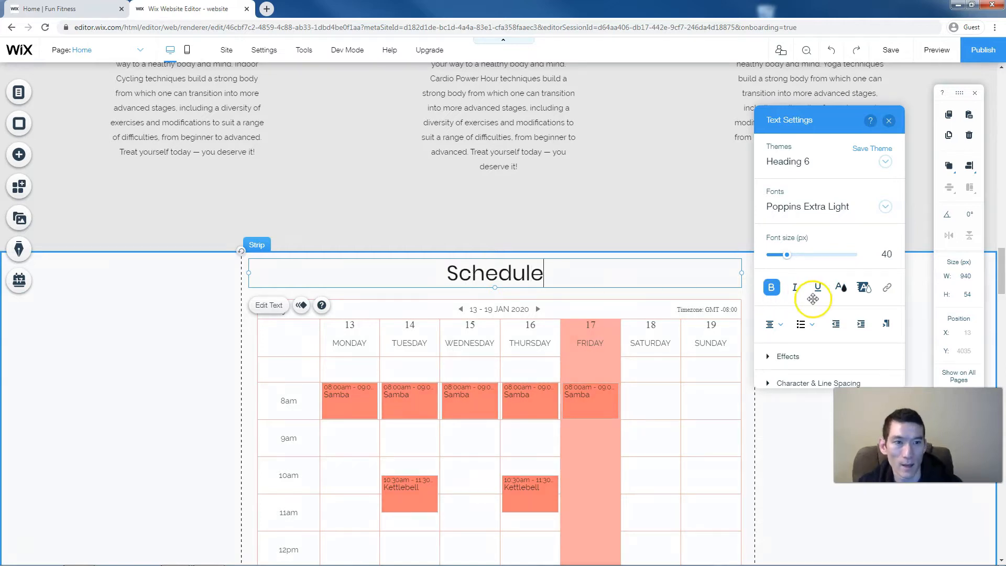
left_click(838, 287)
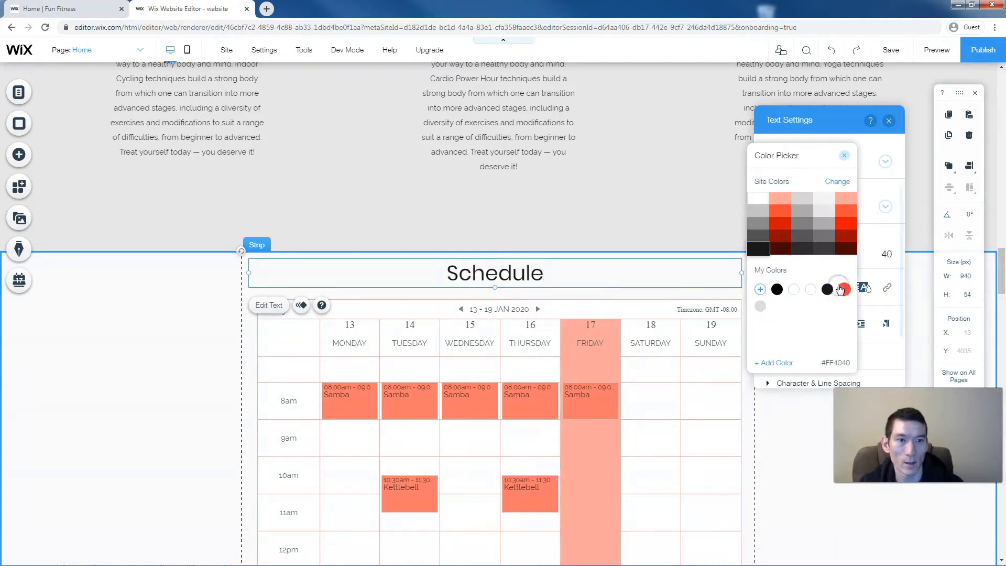
left_click(489, 279)
double_click(488, 279)
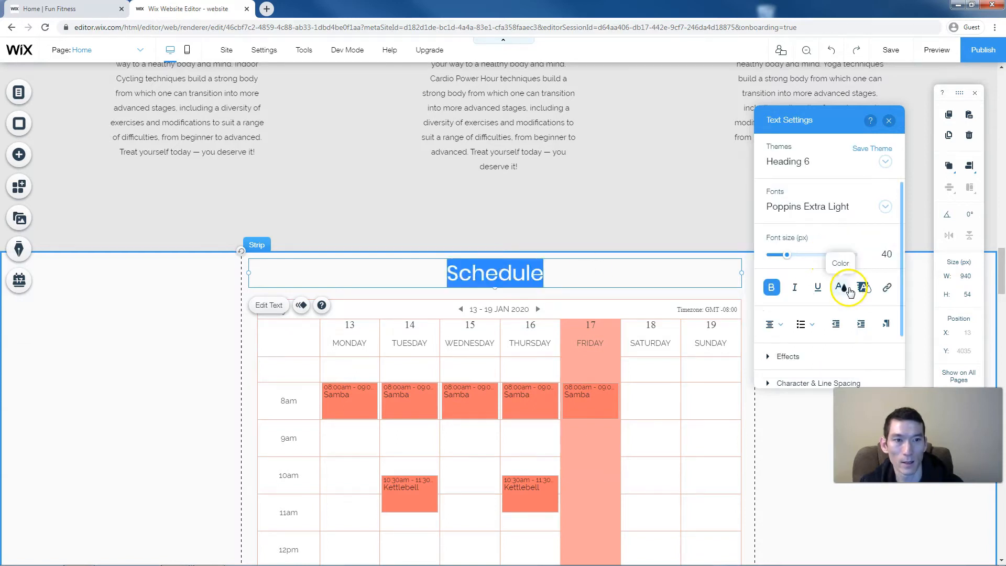
left_click(848, 291)
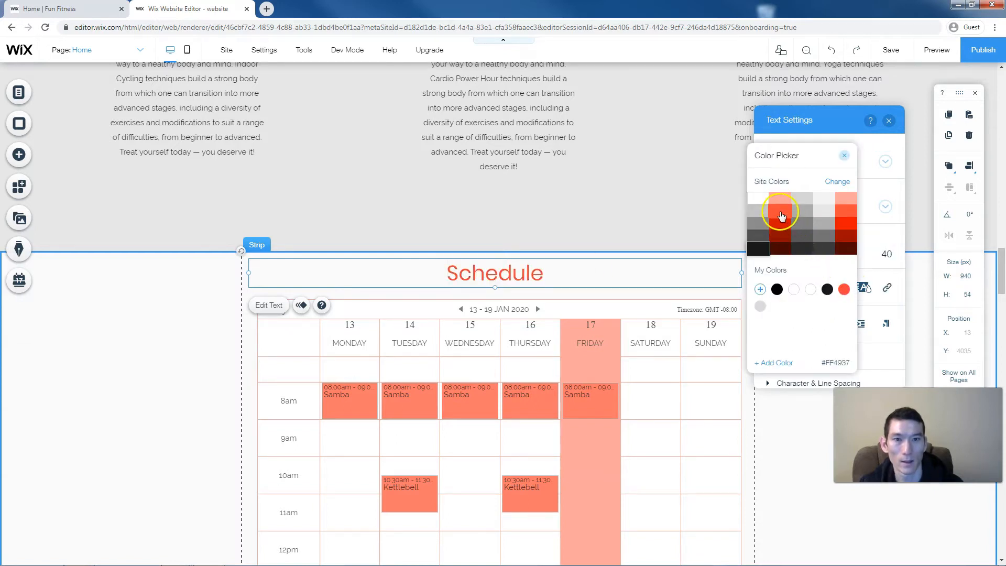
left_click(781, 215)
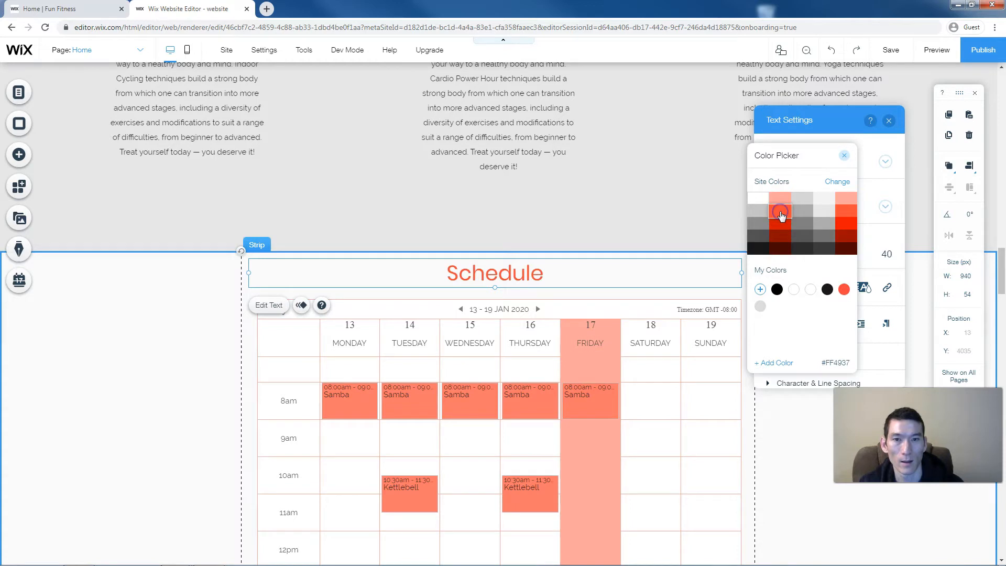
left_click(124, 313)
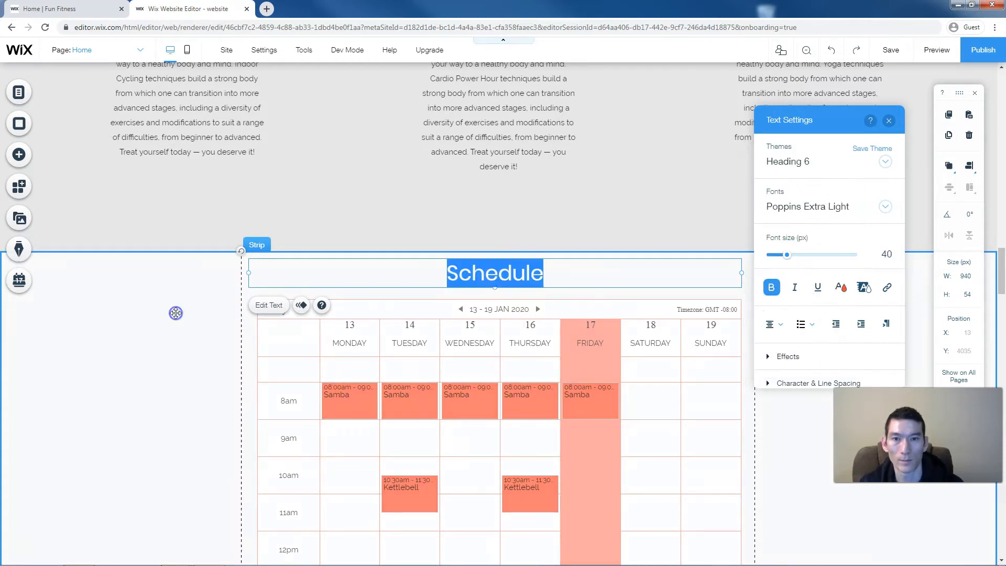
left_click(175, 312)
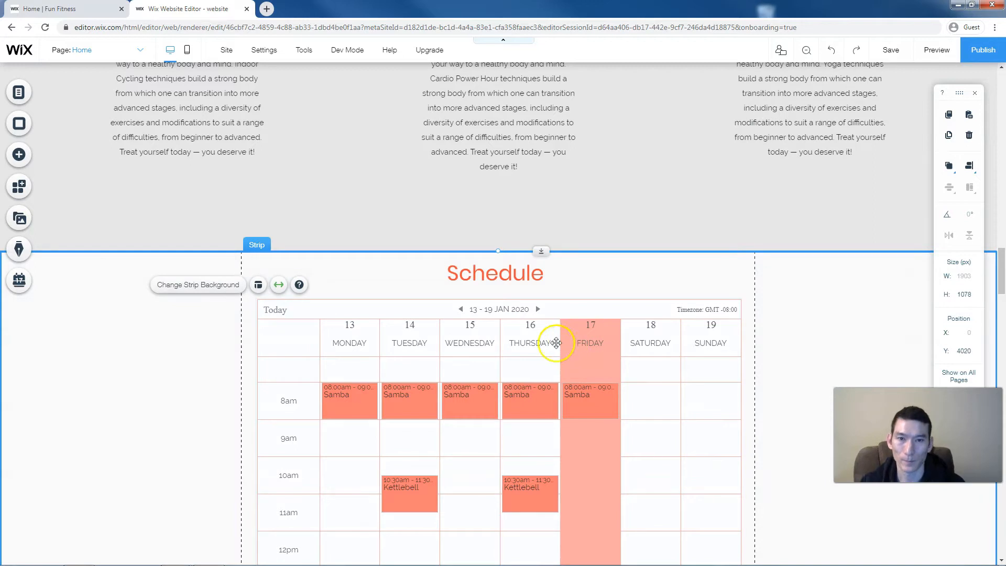
- Move the calendar and Schedule heading slightly lower in the strip, then preview the site
left_click_drag(483, 321, 483, 332)
left_click(506, 280)
left_click_drag(506, 280, 504, 292)
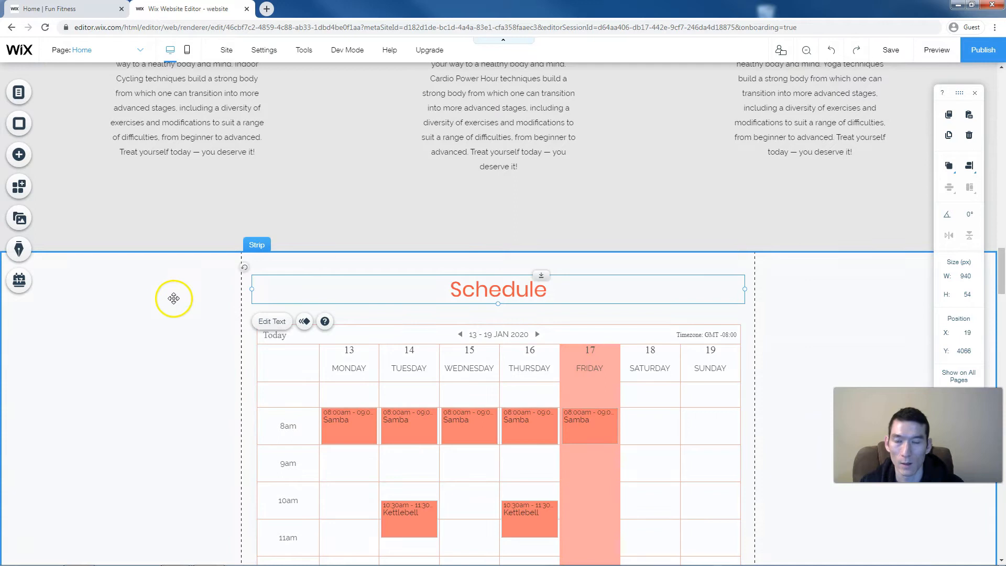
left_click(210, 301)
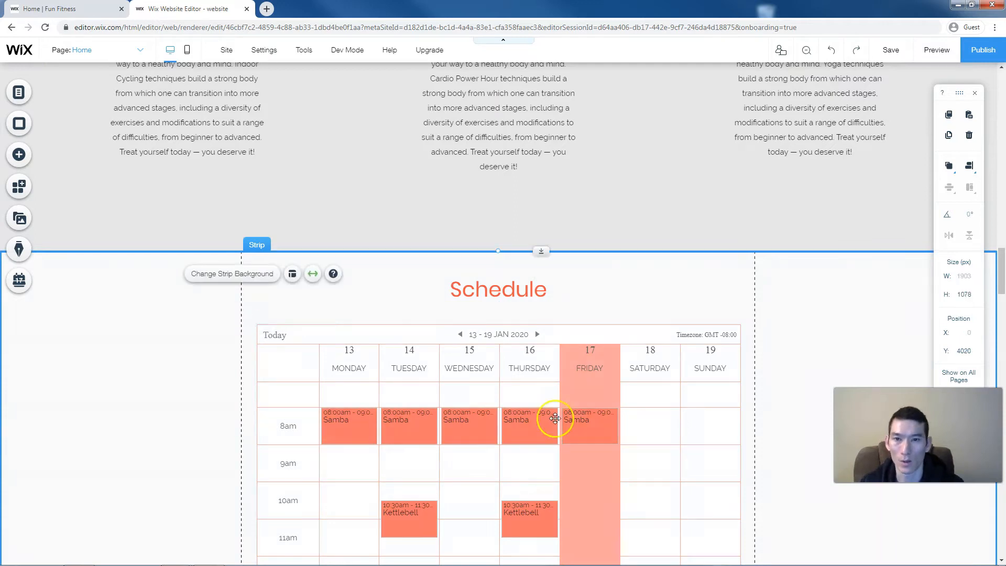
scroll(555, 417, "down", 5)
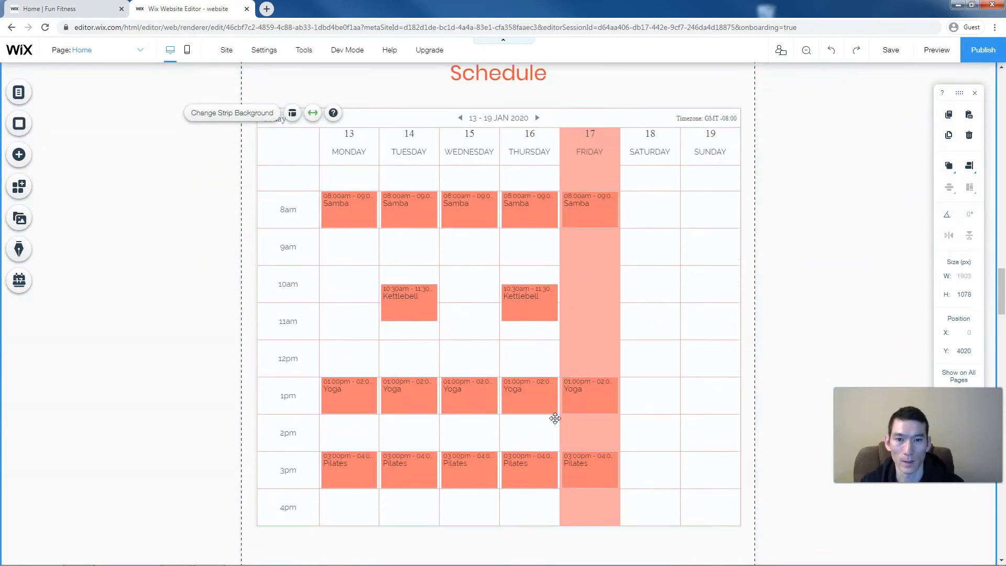
scroll(555, 417, "up", 2)
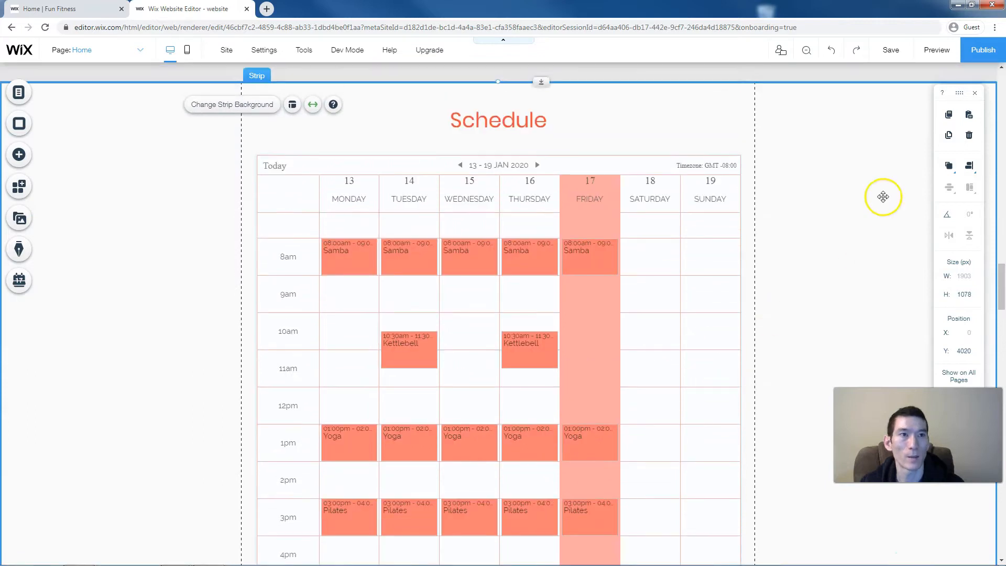
left_click(938, 53)
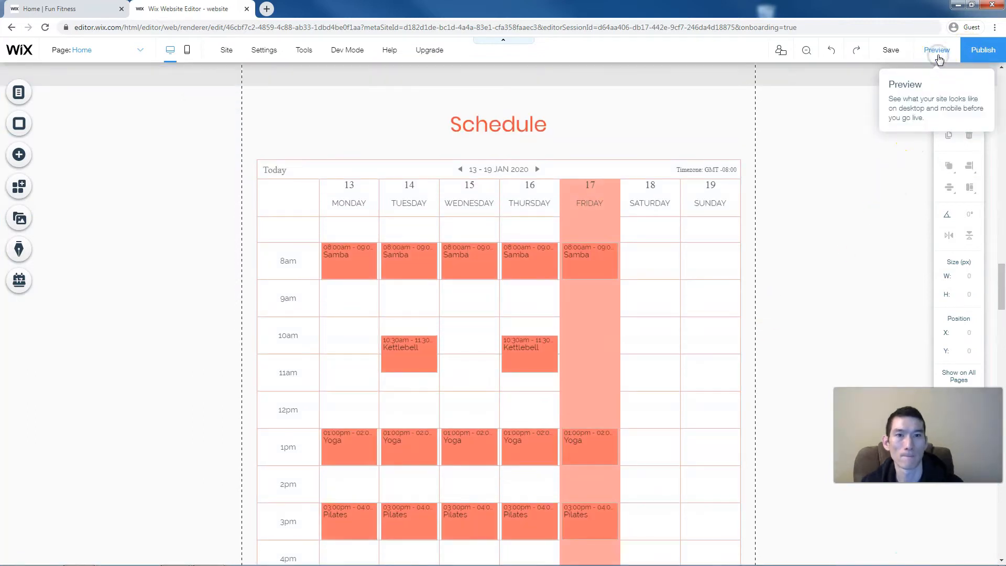
- Scroll through the Schedule timetable in Preview, then return to the editor
scroll(764, 185, "up", 2)
scroll(764, 184, "down", 3)
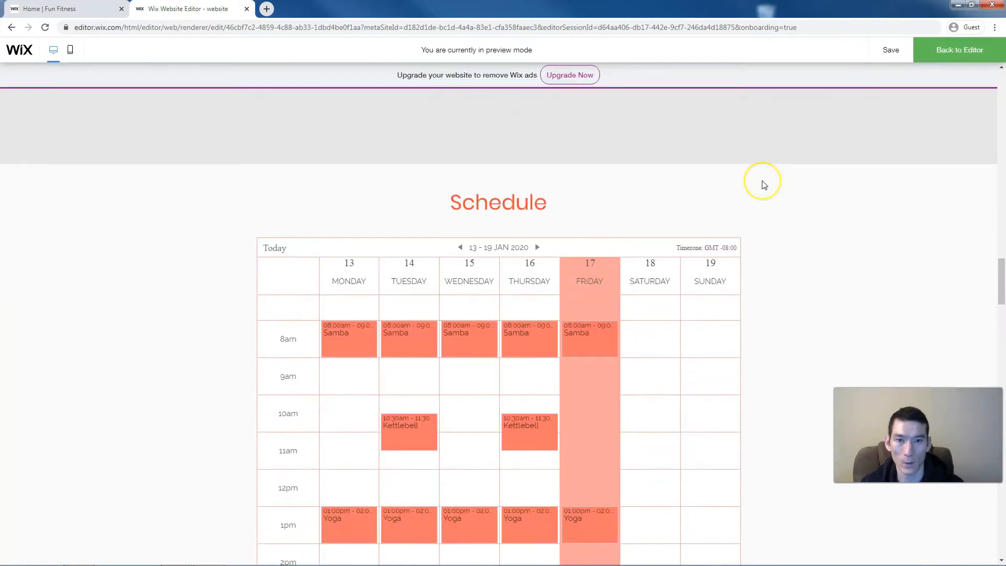
scroll(764, 184, "down", 4)
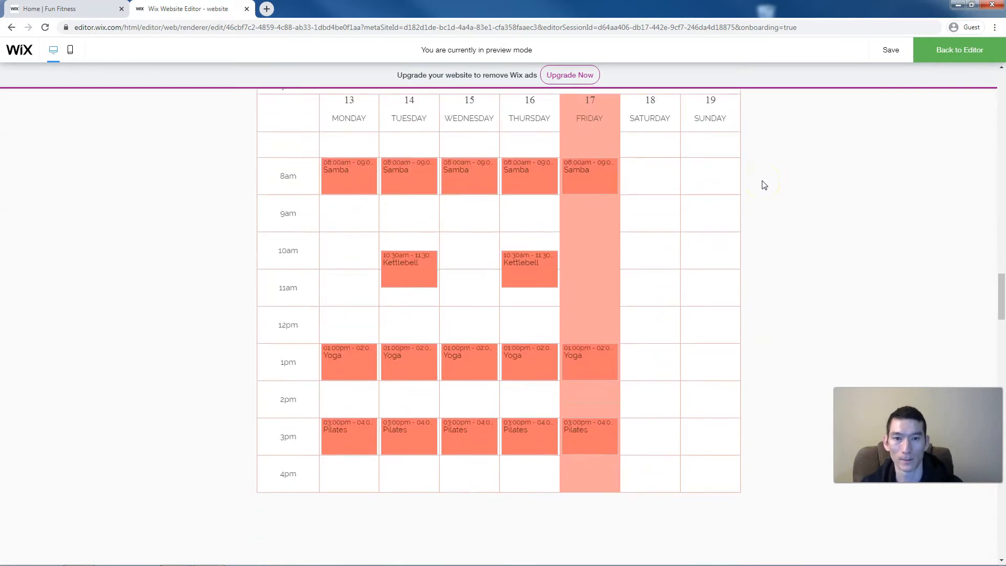
left_click(940, 53)
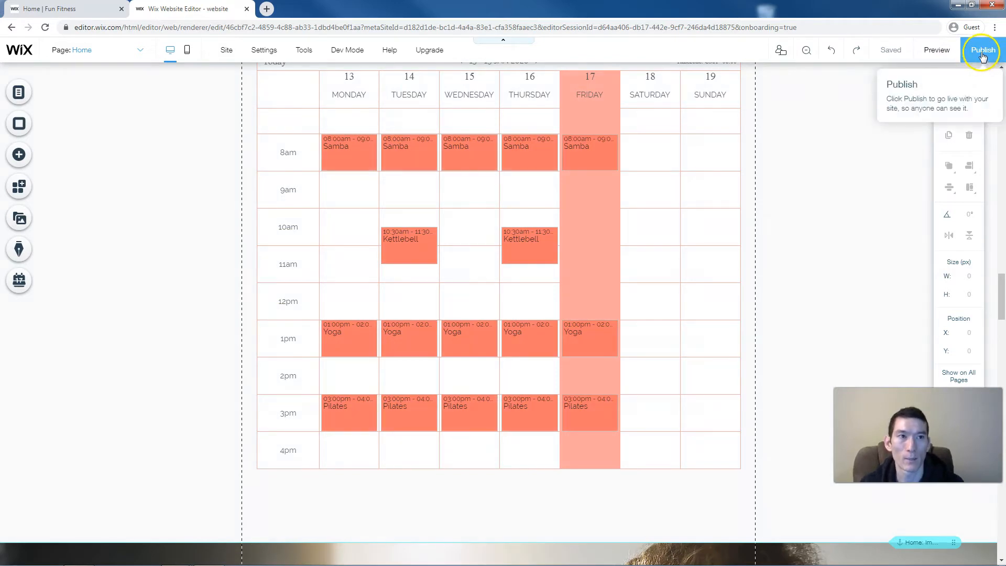
- Publish the Fun Fitness site and open its live version in a new tab
left_click(982, 52)
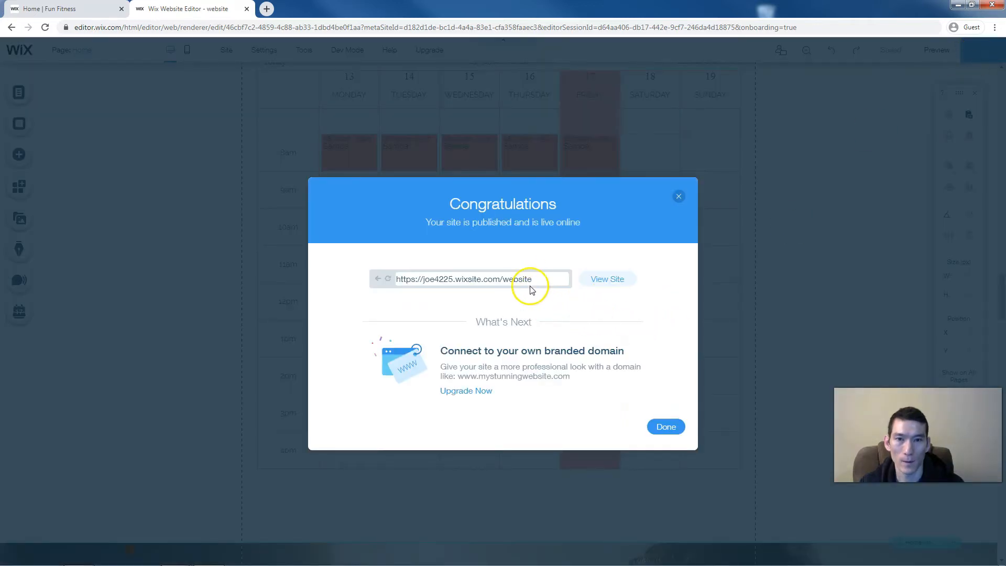
left_click(608, 278)
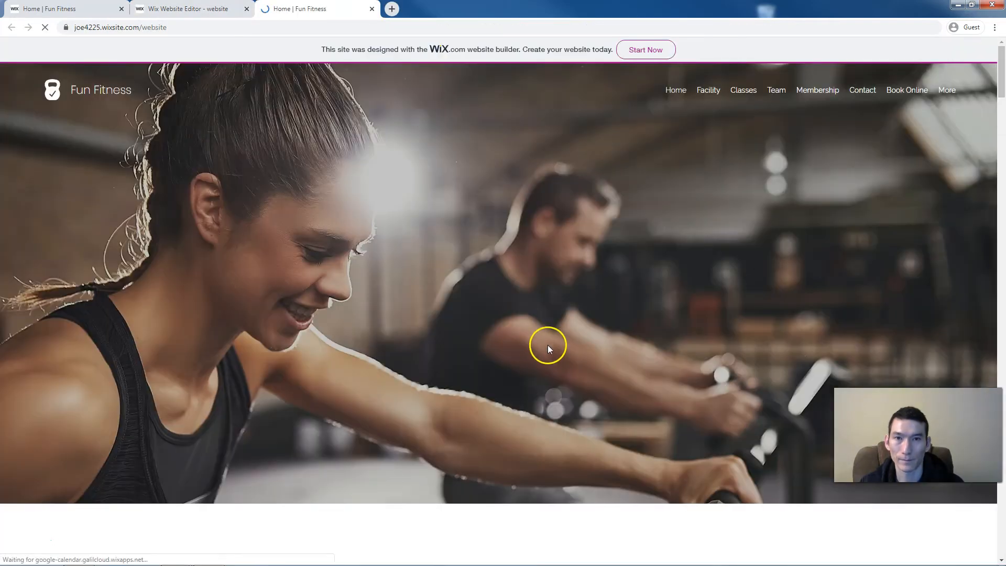
- Scroll the live home page past the orange Schedule calendar down to Membership Options
scroll(540, 341, "down", 2)
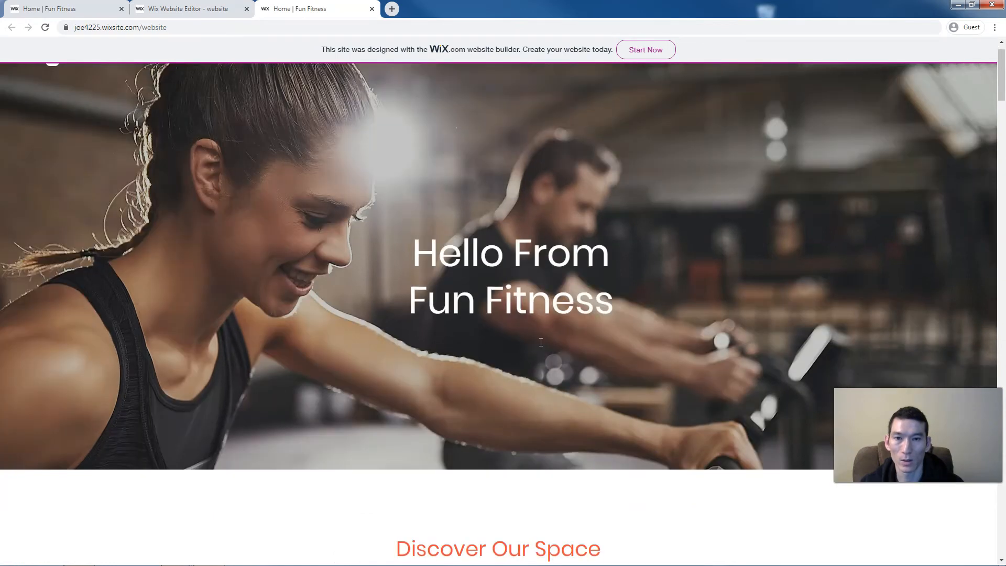
scroll(540, 342, "down", 10)
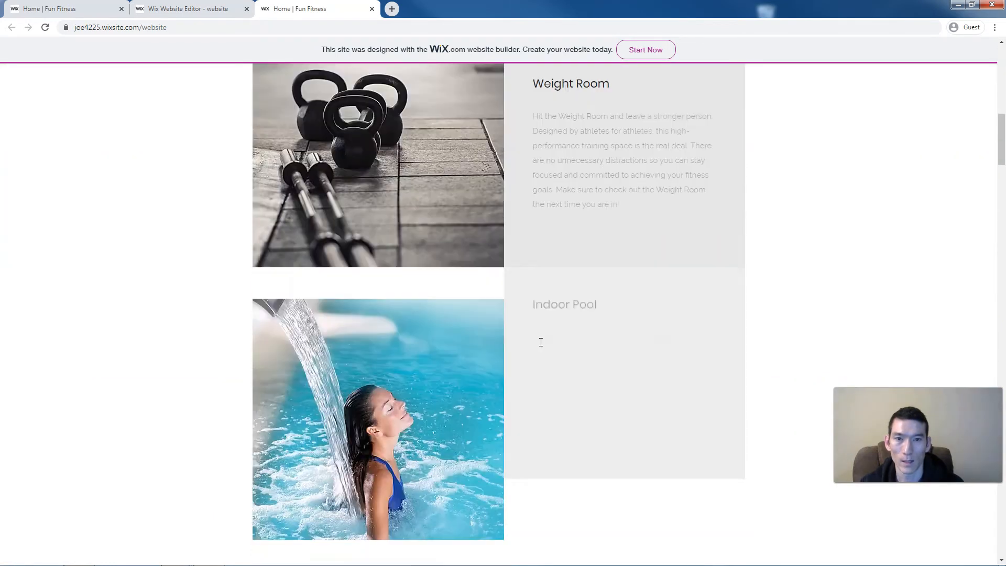
scroll(540, 342, "down", 14)
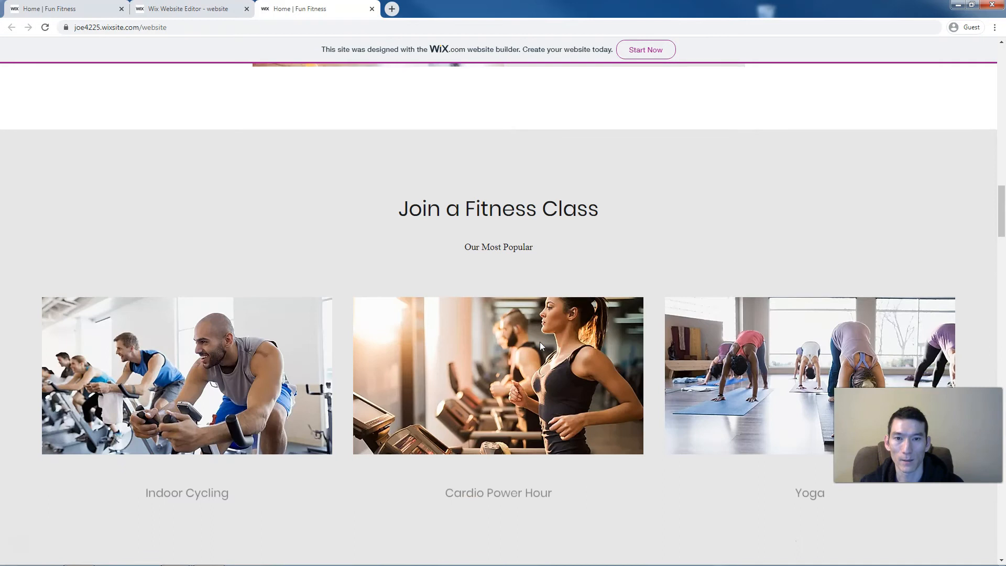
scroll(540, 342, "down", 12)
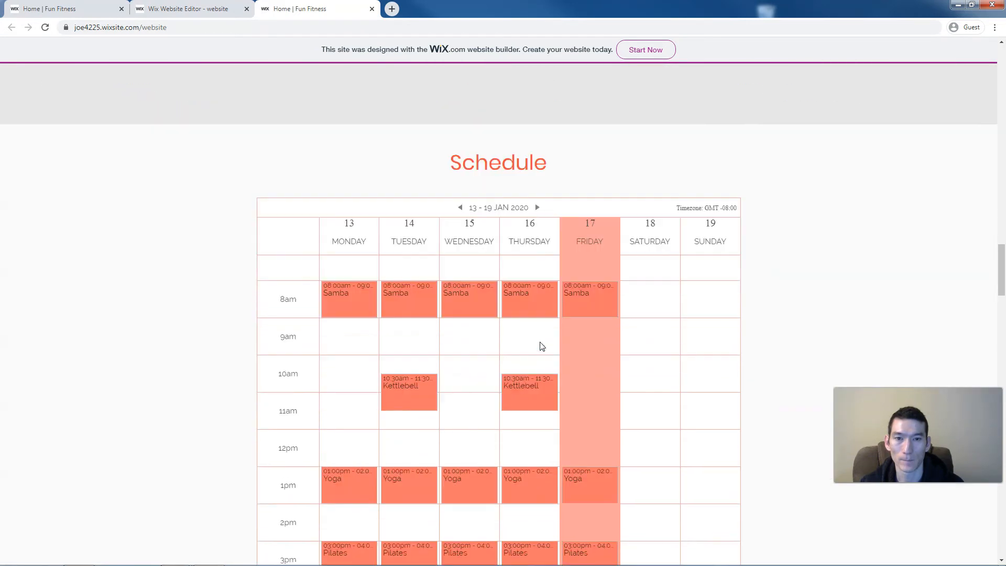
scroll(542, 346, "down", 2)
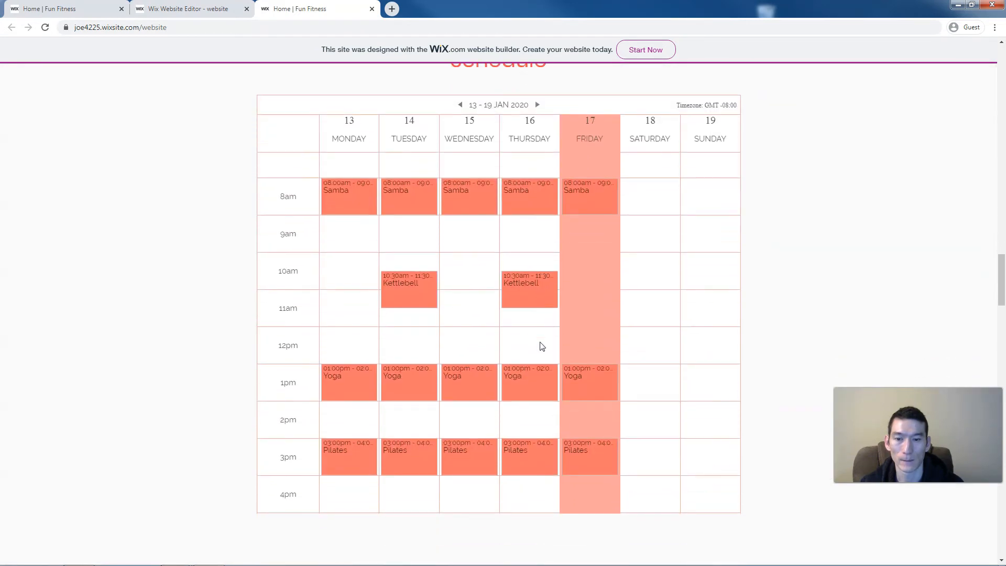
scroll(542, 346, "down", 1)
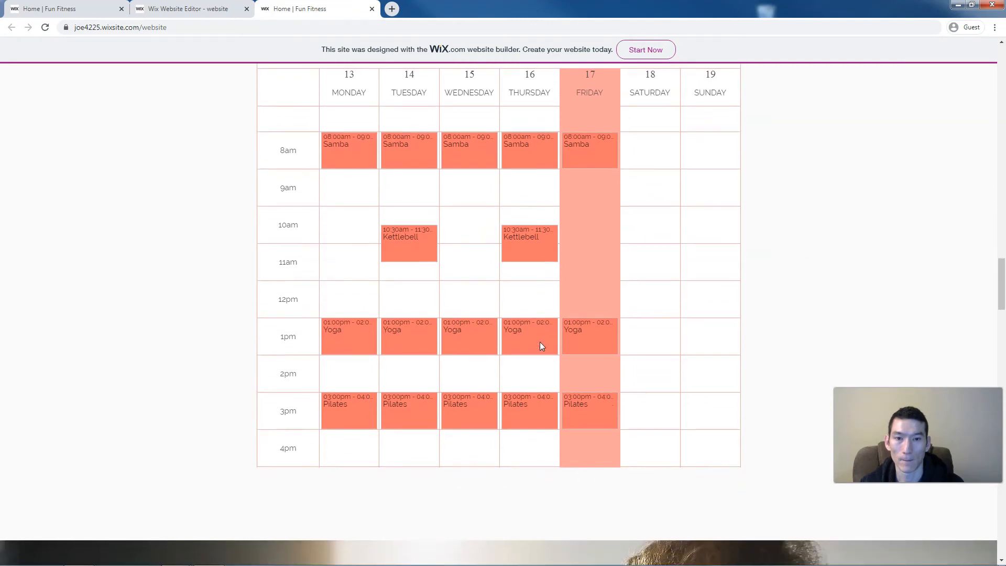
scroll(540, 341, "down", 13)
scroll(540, 341, "down", 10)
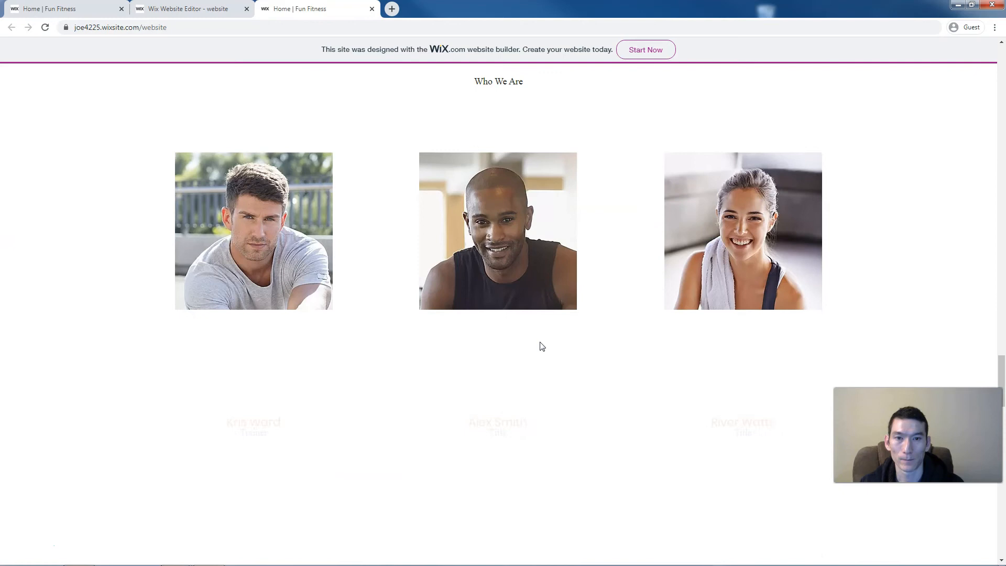
scroll(540, 342, "down", 4)
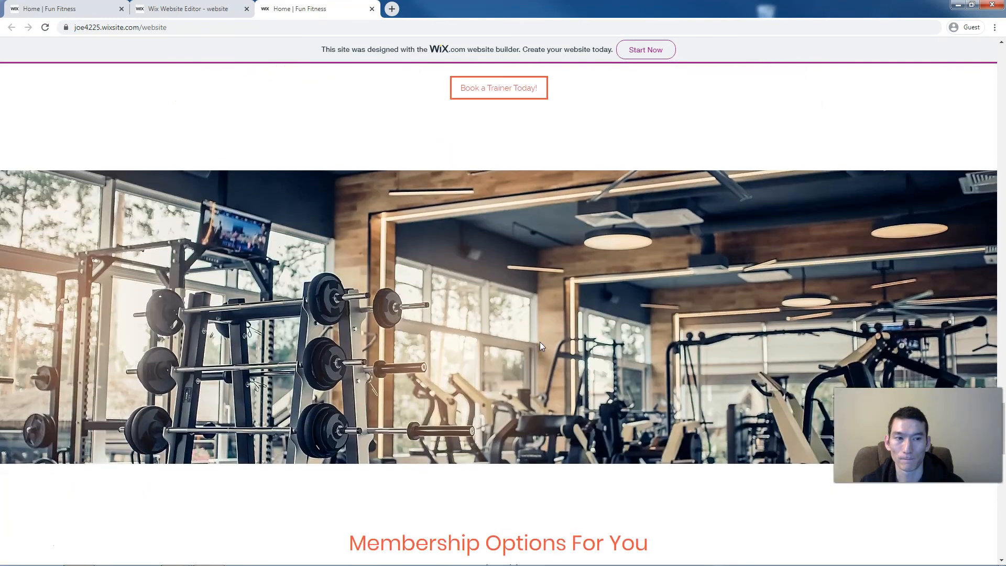
scroll(540, 342, "down", 1)
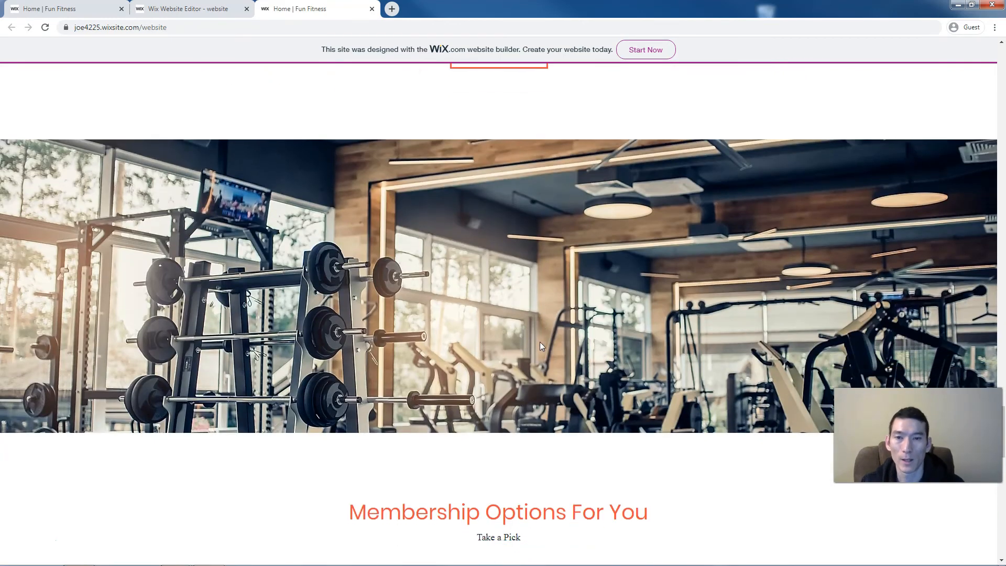